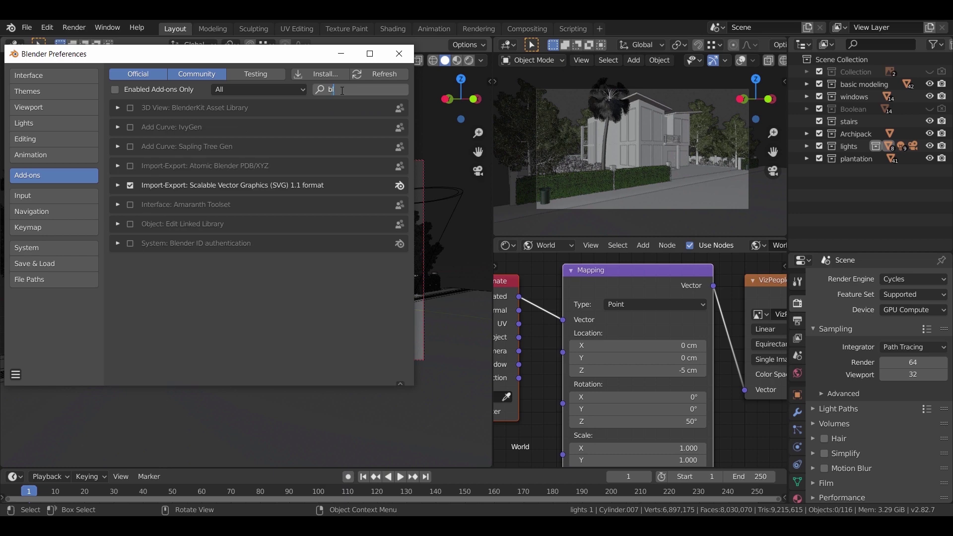
# Enable the BlenderKit Asset Library add-on and expand its details in the preferences.
pyautogui.click(131, 109)
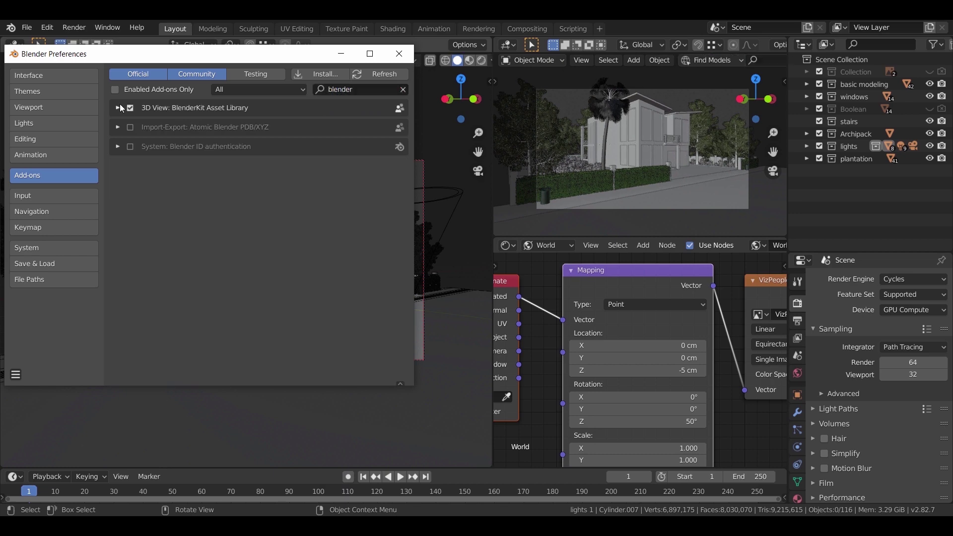
pyautogui.click(119, 108)
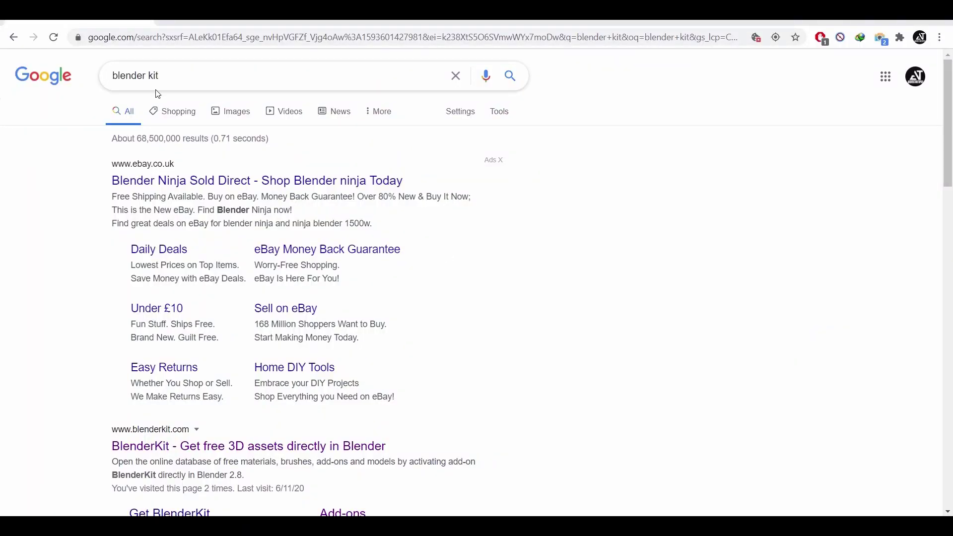
# In the web browser, open the BlenderKit website from the Google results and go to its account registration page.
pyautogui.scroll(-2, 191, 422)
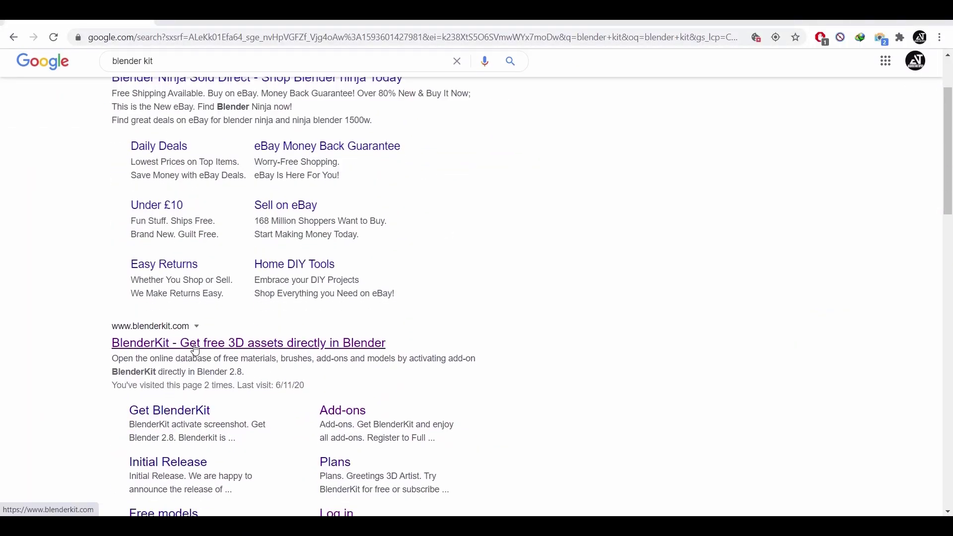
pyautogui.click(195, 350)
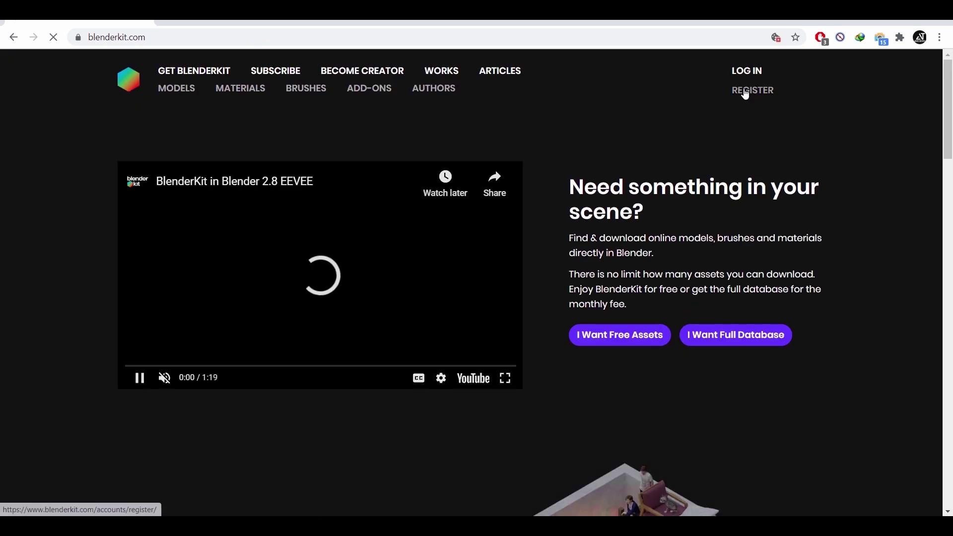
pyautogui.click(746, 92)
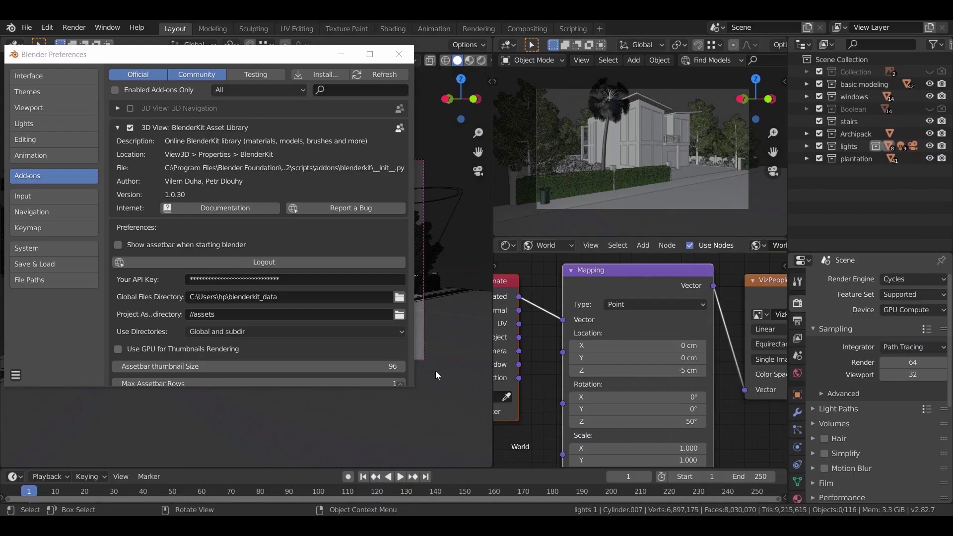
# Close Blender's preferences and switch the BlenderKit asset search from models to materials.
pyautogui.click(400, 53)
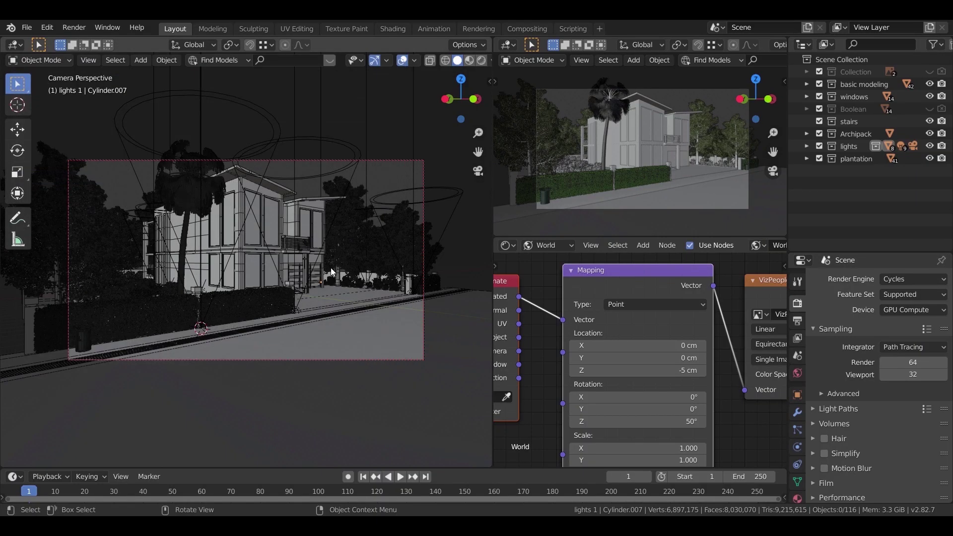
pyautogui.press('n')
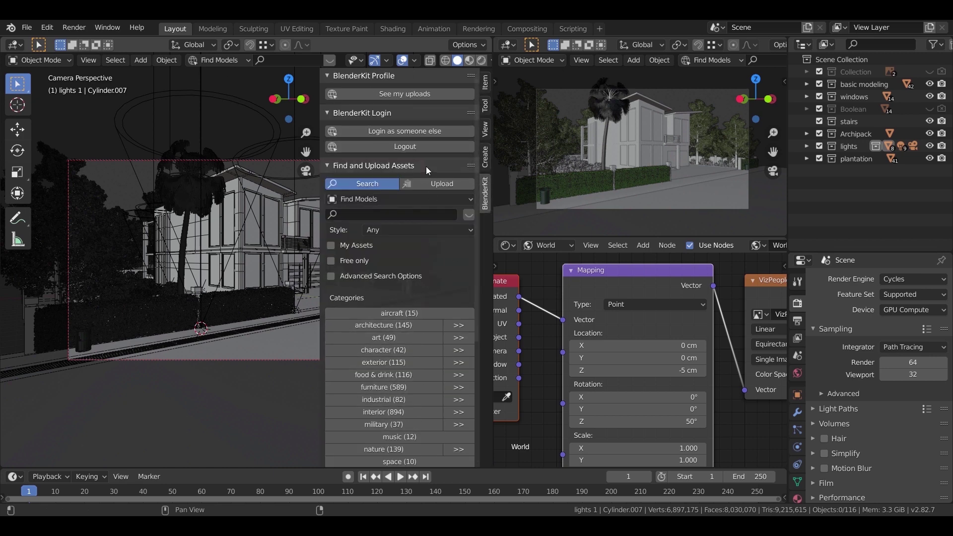
pyautogui.click(425, 199)
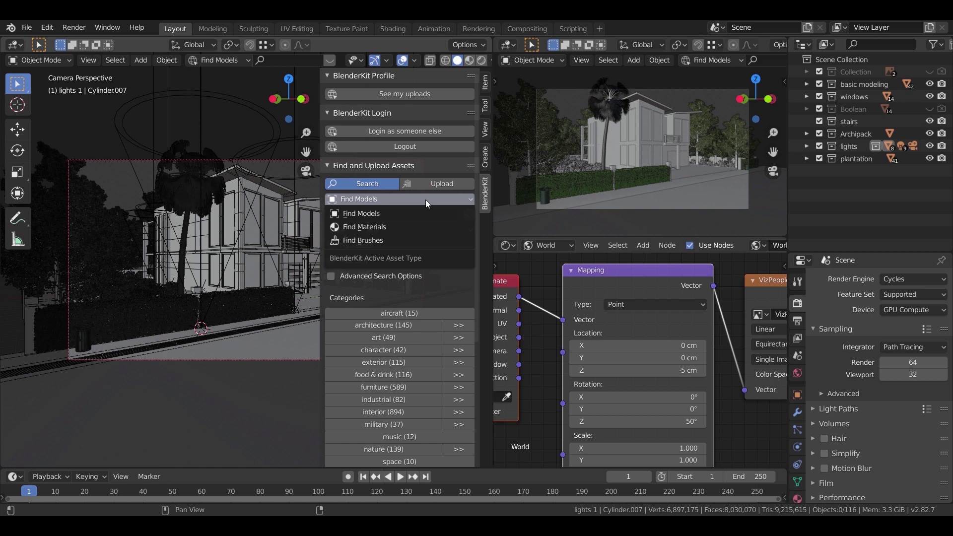
pyautogui.click(395, 227)
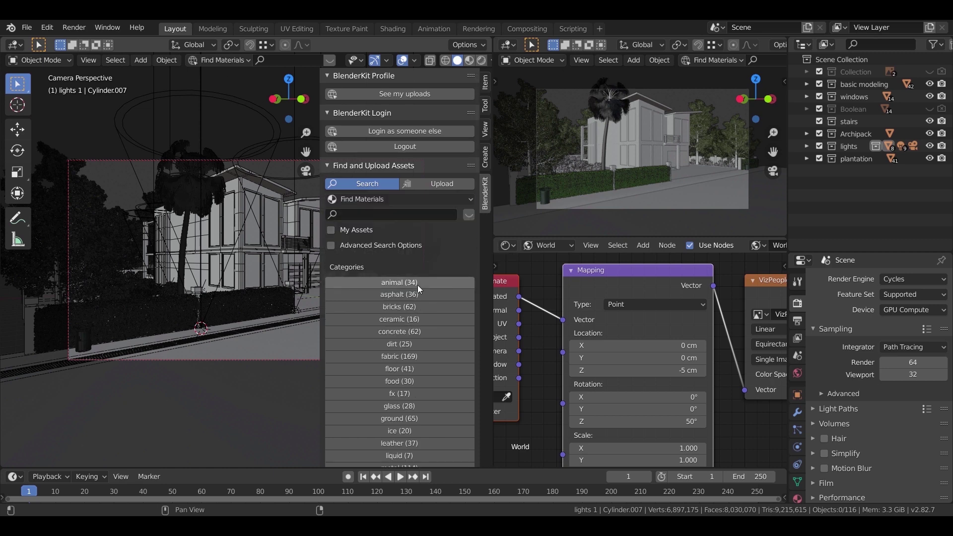
pyautogui.press('n')
# Widen the main 3D viewport, select the upper-floor window pair beside the building corner and show its material slots.
pyautogui.moveTo(339, 254); pyautogui.dragTo(418, 253, button='middle')
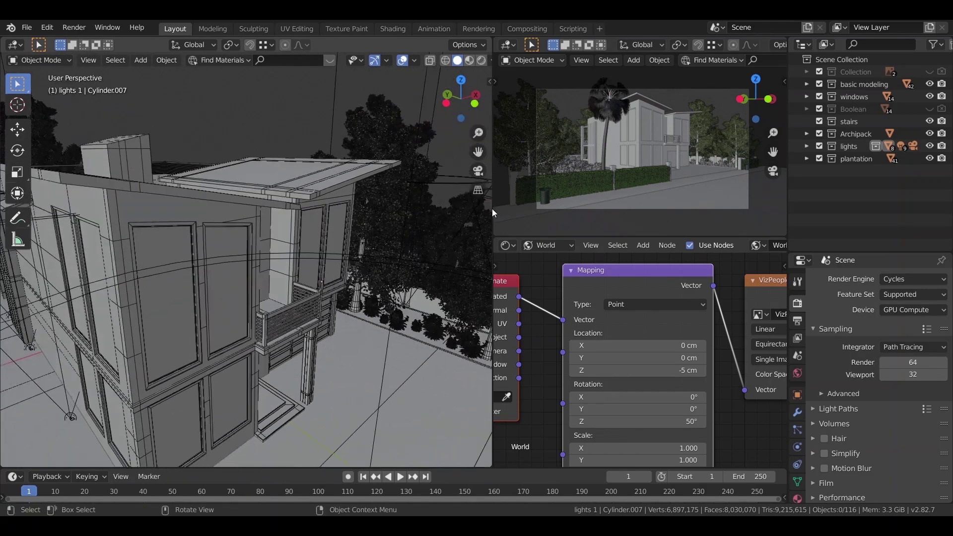
pyautogui.moveTo(493, 208); pyautogui.dragTo(544, 205)
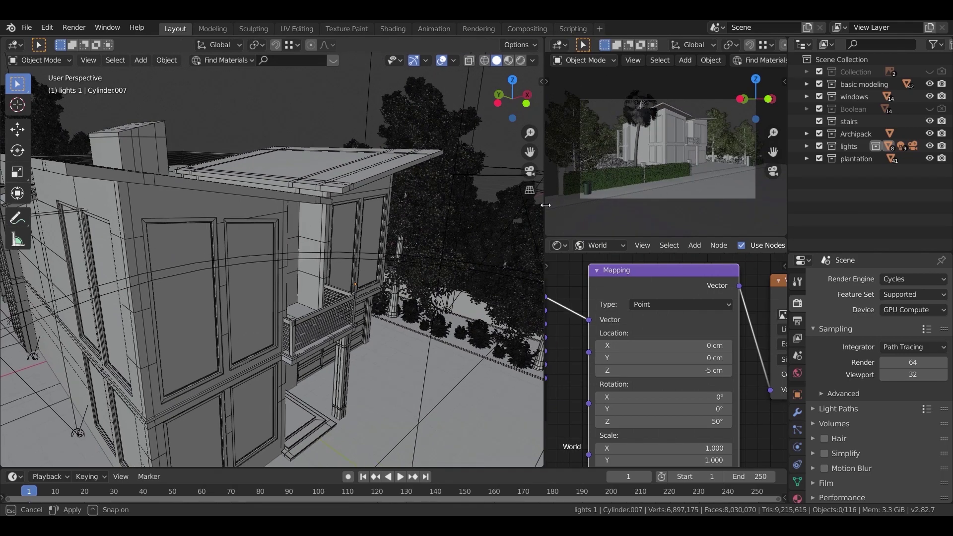
pyautogui.moveTo(788, 186); pyautogui.dragTo(819, 187)
pyautogui.moveTo(381, 327); pyautogui.dragTo(314, 207, button='middle')
pyautogui.click(296, 199)
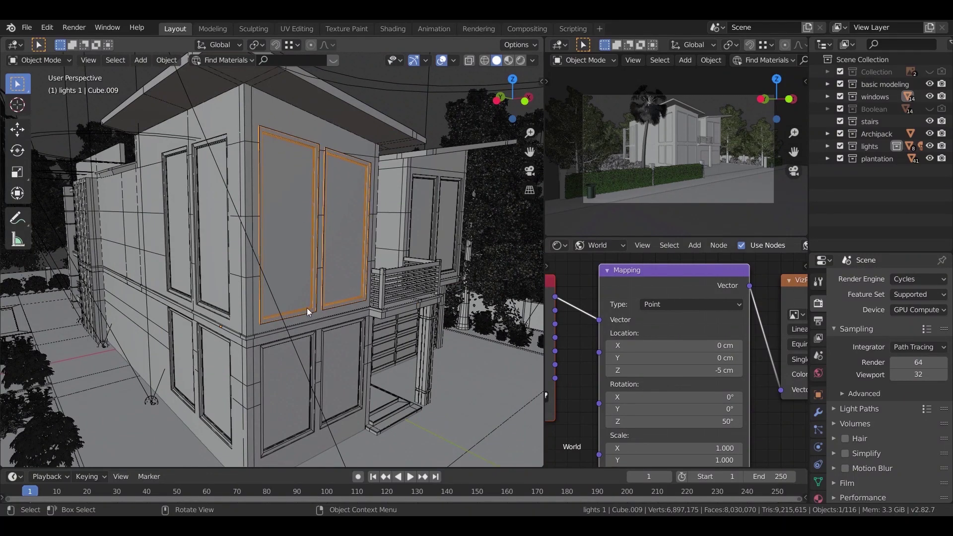
pyautogui.click(818, 498)
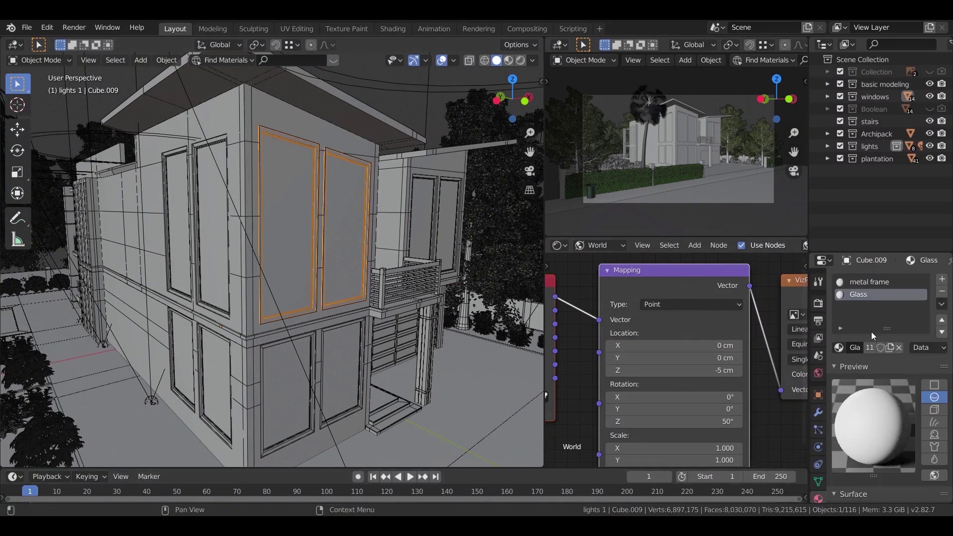
# List the BlenderKit materials in the glass category.
pyautogui.press('n')
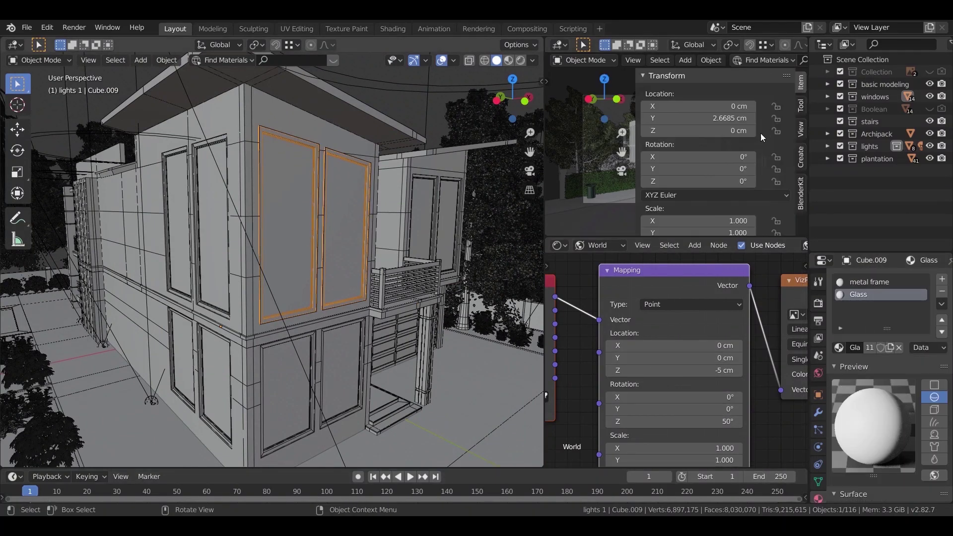
pyautogui.press('n')
pyautogui.press('n')
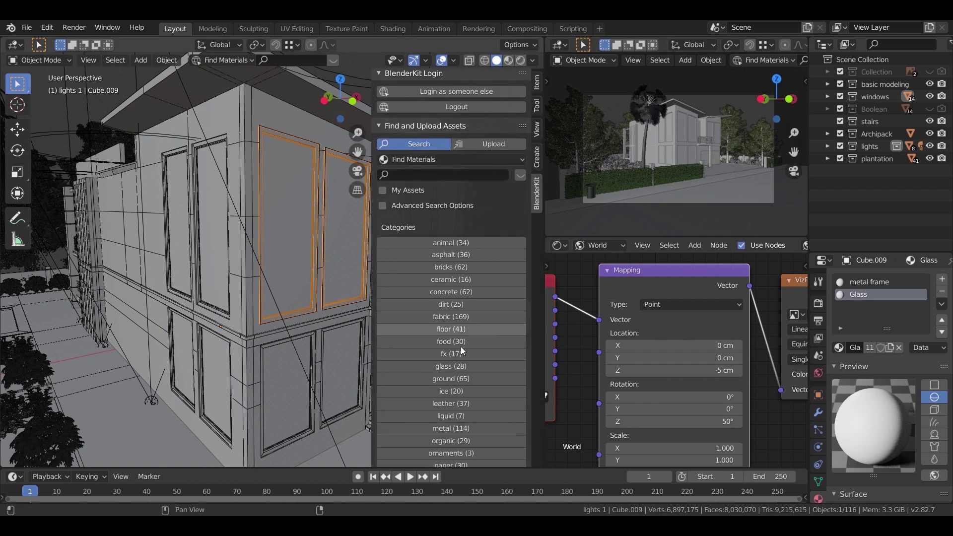
pyautogui.click(458, 368)
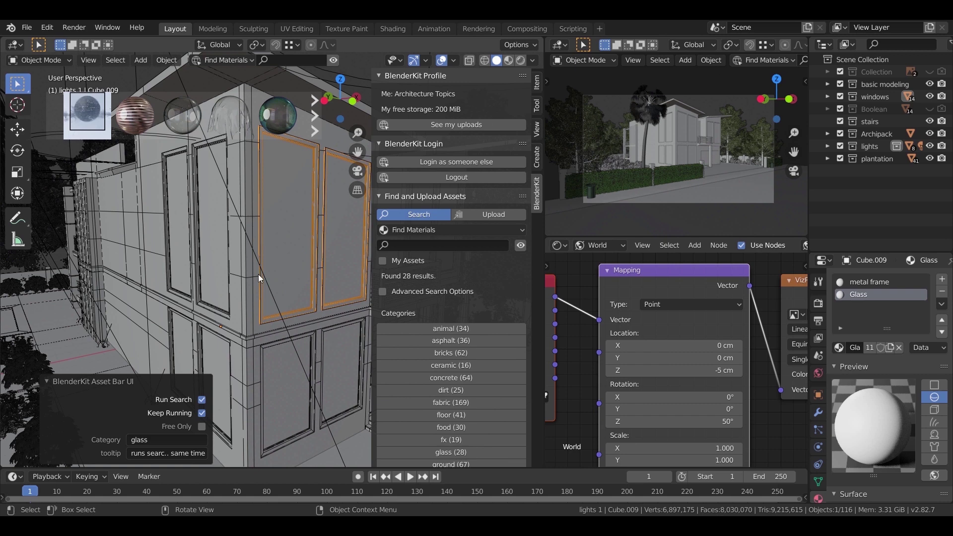
# Browse the glass materials and apply EEVEE Glass Shader to the Glass slot of the selected upper-floor windows.
pyautogui.moveTo(306, 113)
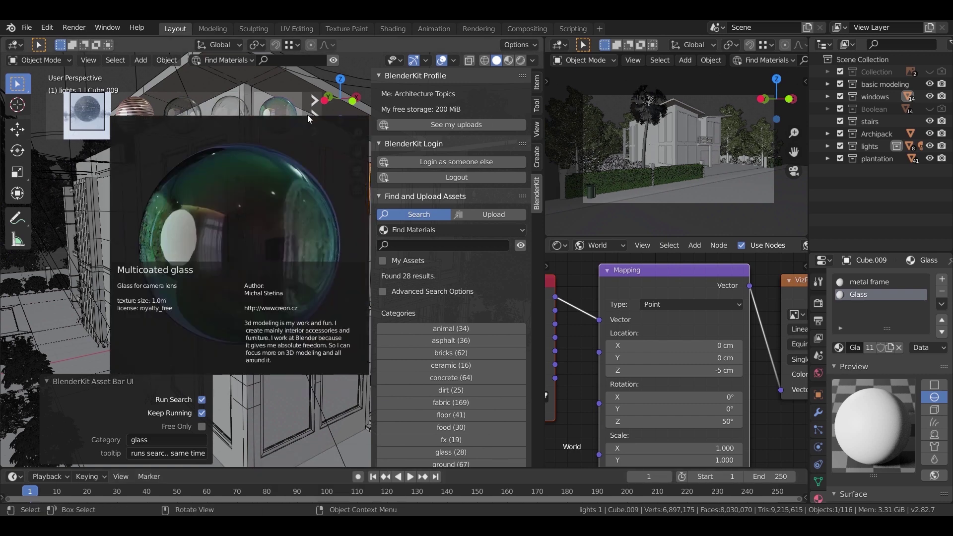
pyautogui.moveTo(239, 115)
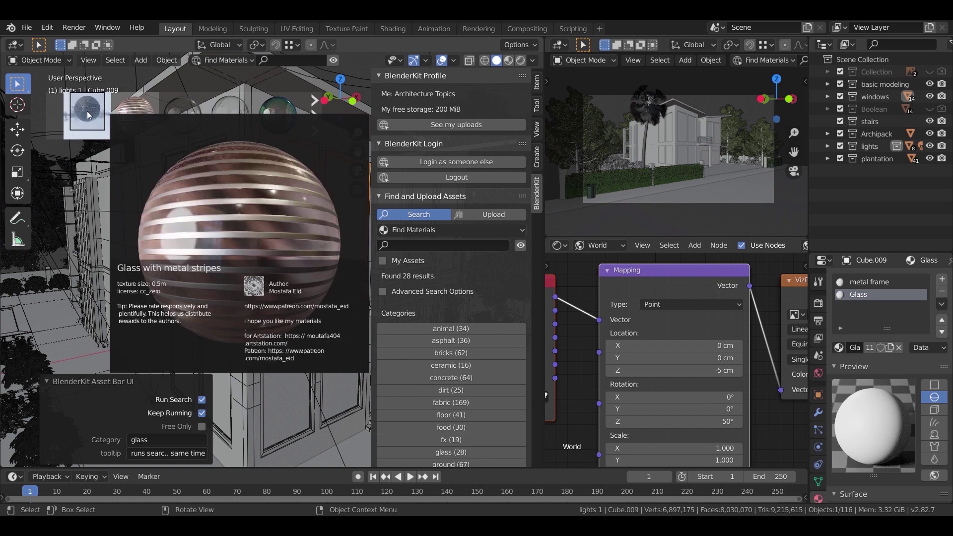
pyautogui.click(317, 120)
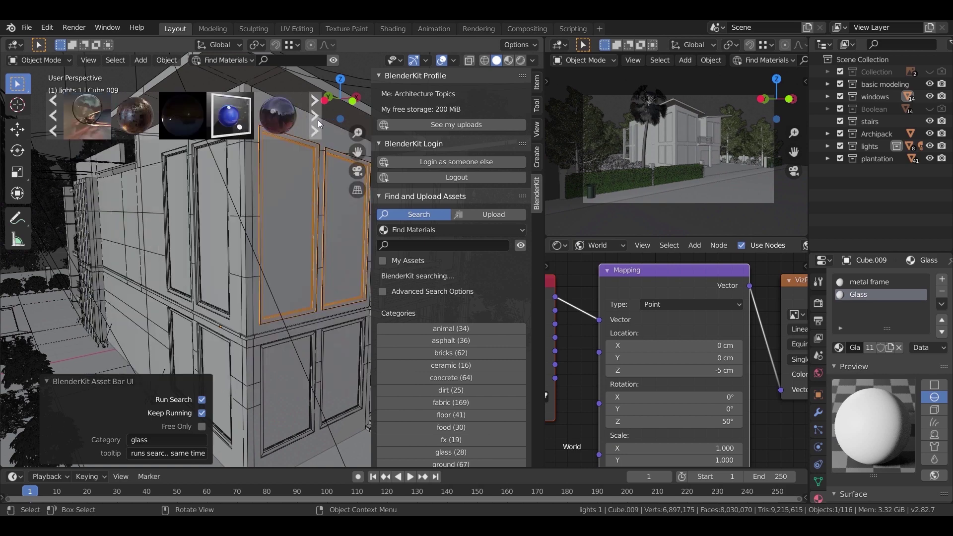
pyautogui.moveTo(239, 120)
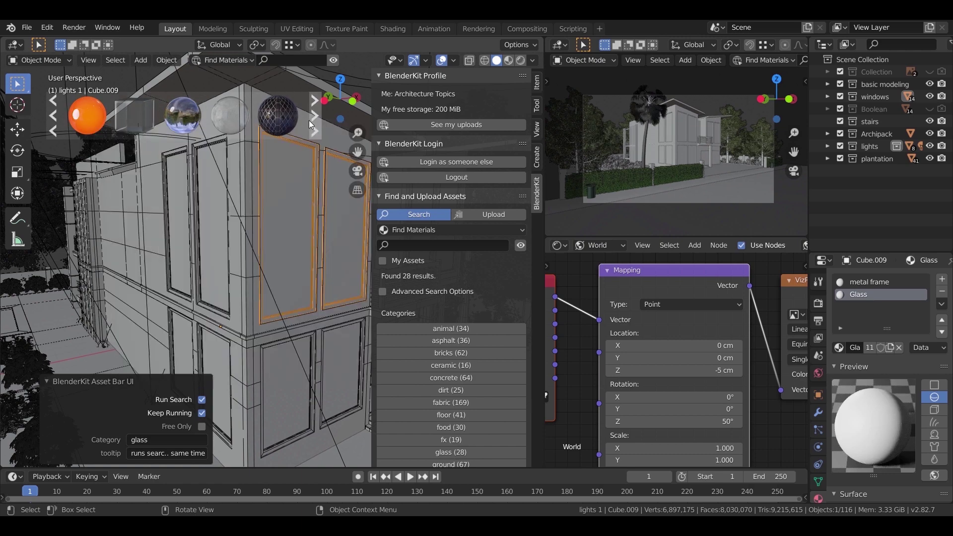
pyautogui.click(310, 119)
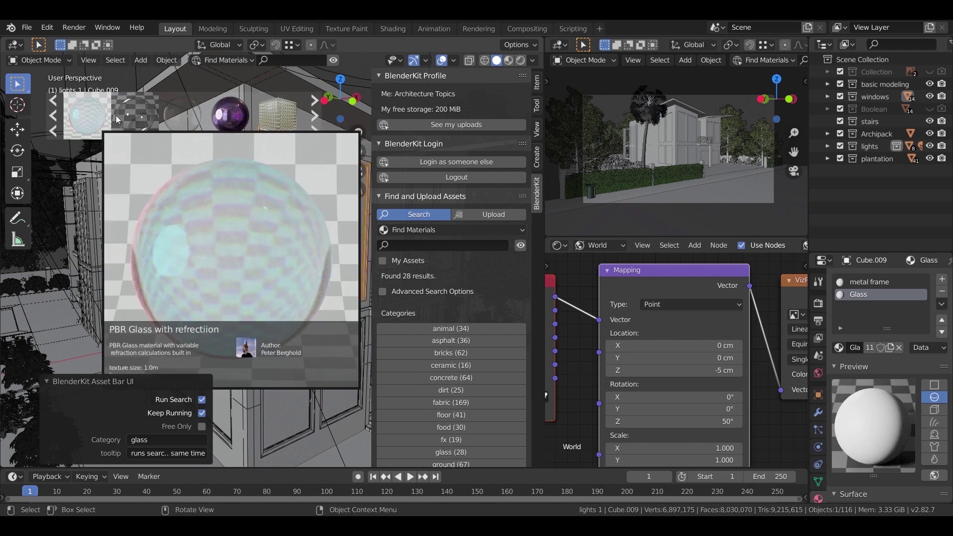
pyautogui.moveTo(174, 112)
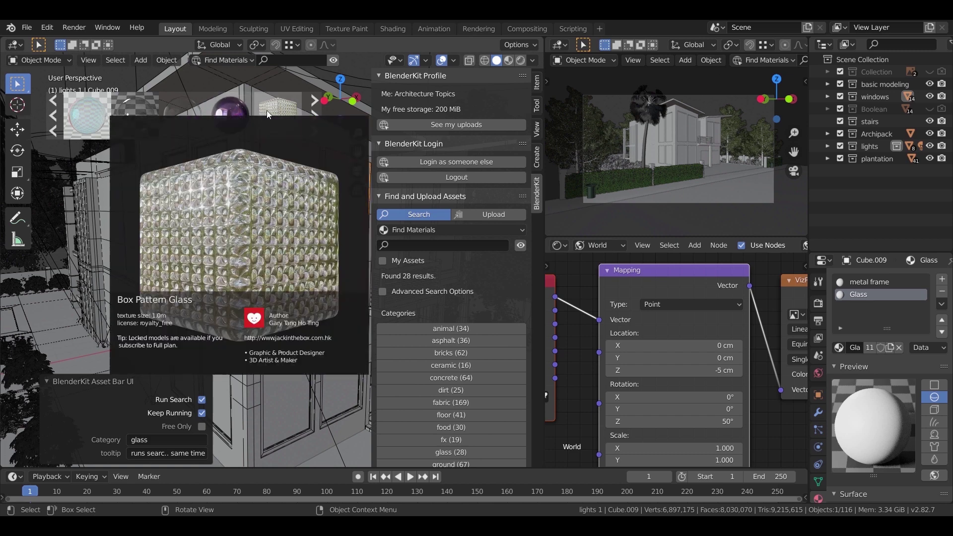
pyautogui.click(312, 110)
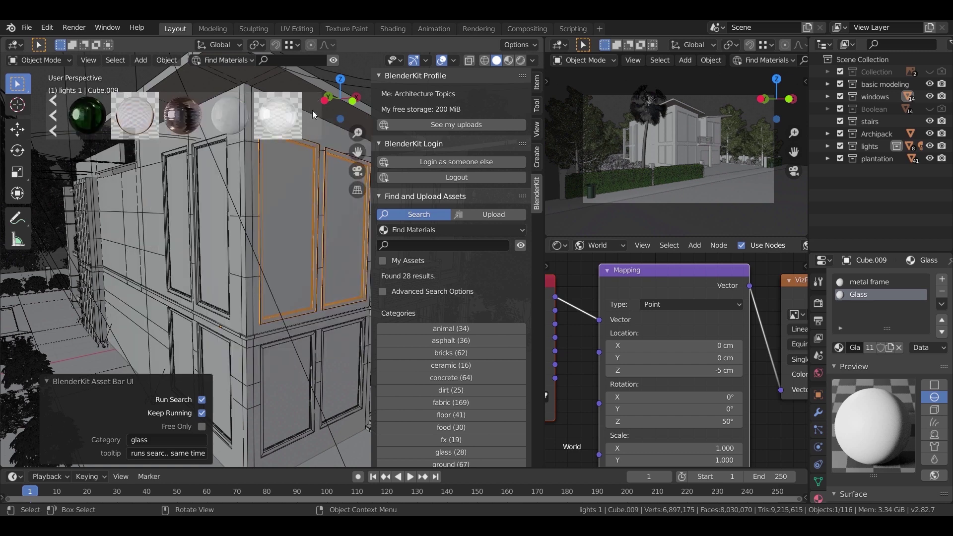
pyautogui.moveTo(240, 117)
pyautogui.moveTo(279, 116)
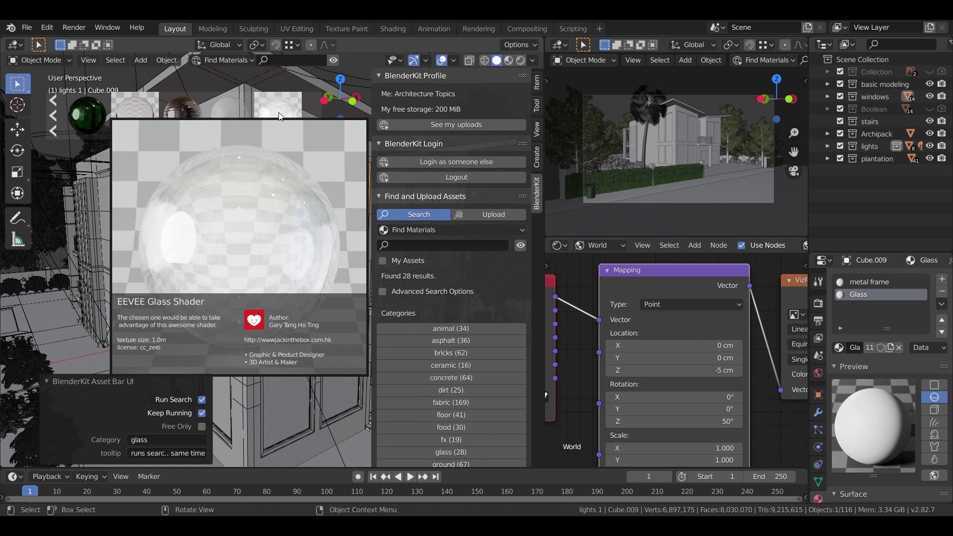
pyautogui.moveTo(277, 137); pyautogui.dragTo(295, 198)
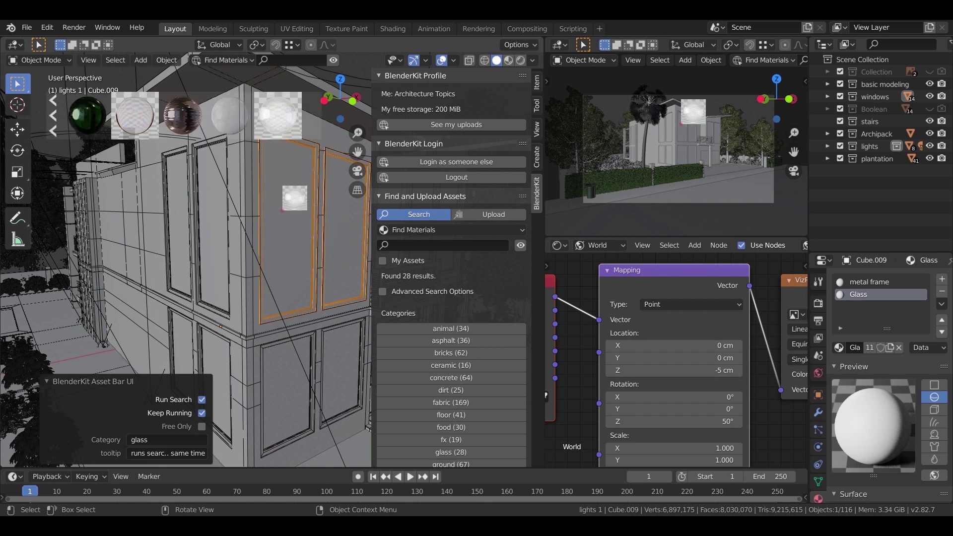
pyautogui.moveTo(293, 234); pyautogui.dragTo(299, 232)
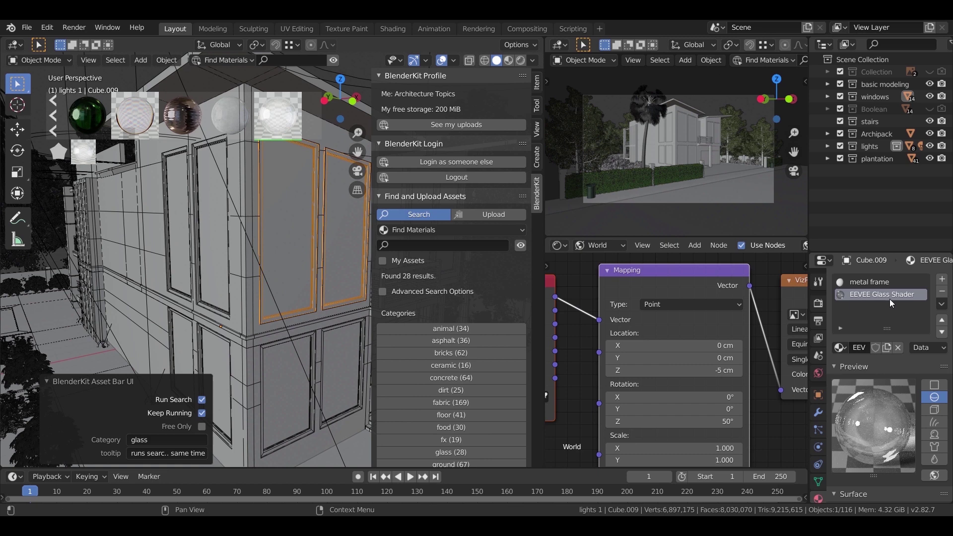
# Replace the Glass material of the lower window pair, directly below the upper one, with EEVEE Glass Shader.
pyautogui.click(214, 207)
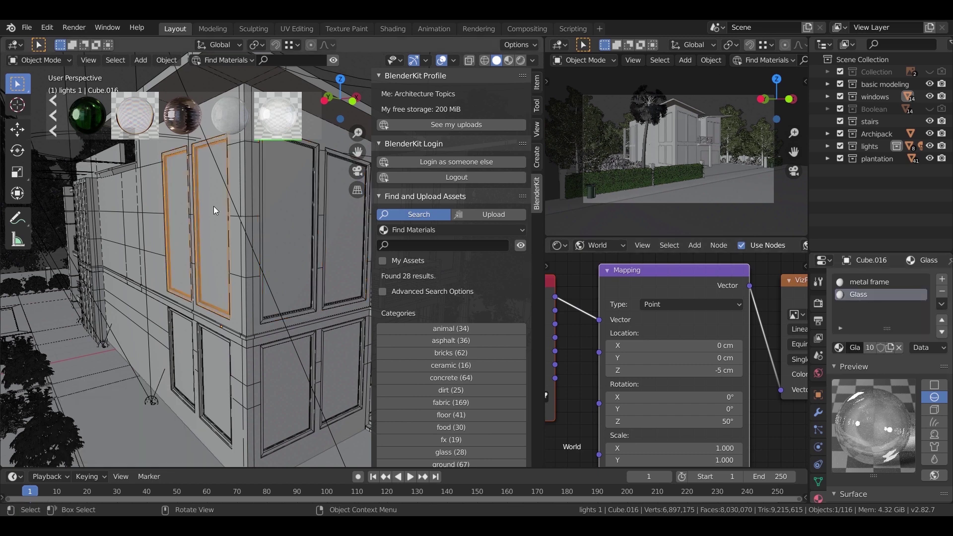
pyautogui.click(226, 369)
pyautogui.click(290, 390)
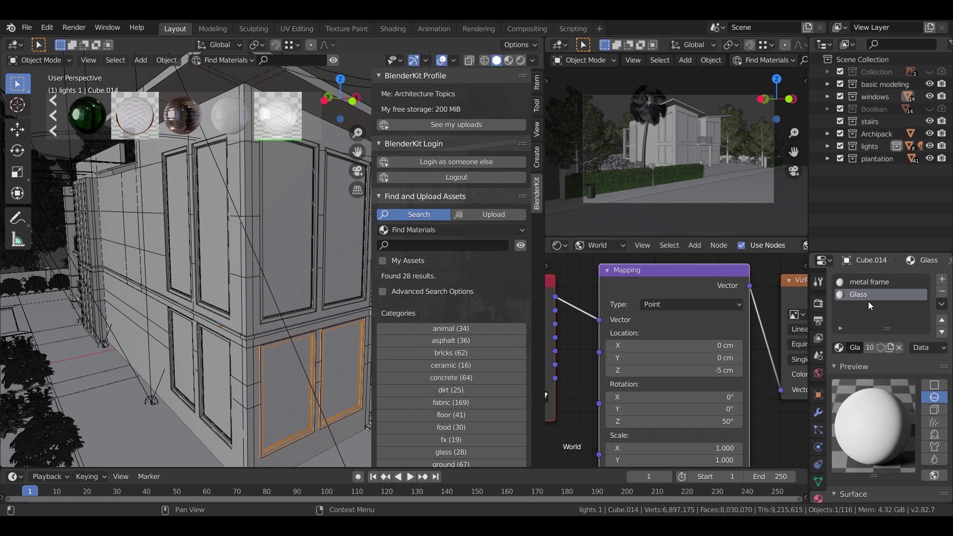
pyautogui.click(839, 348)
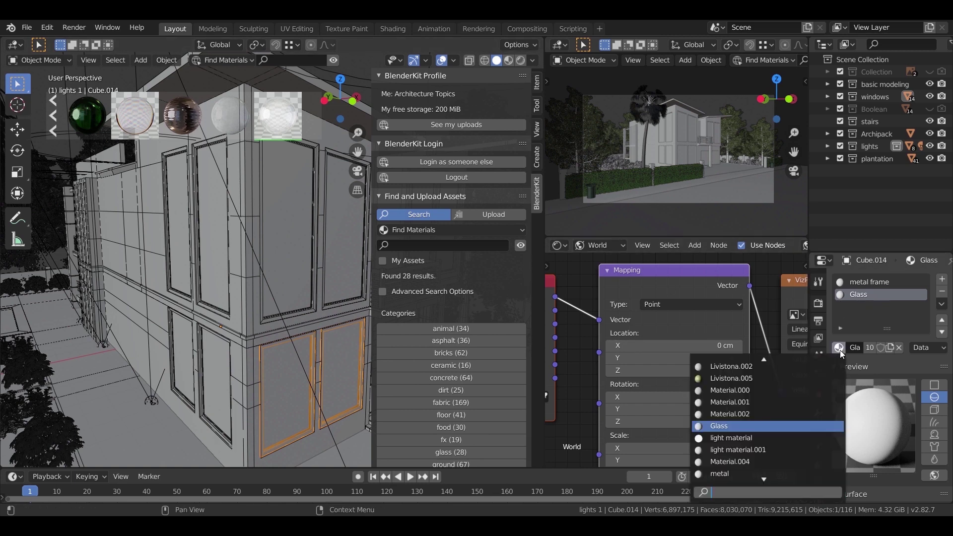
pyautogui.write('ee')
pyautogui.click(769, 368)
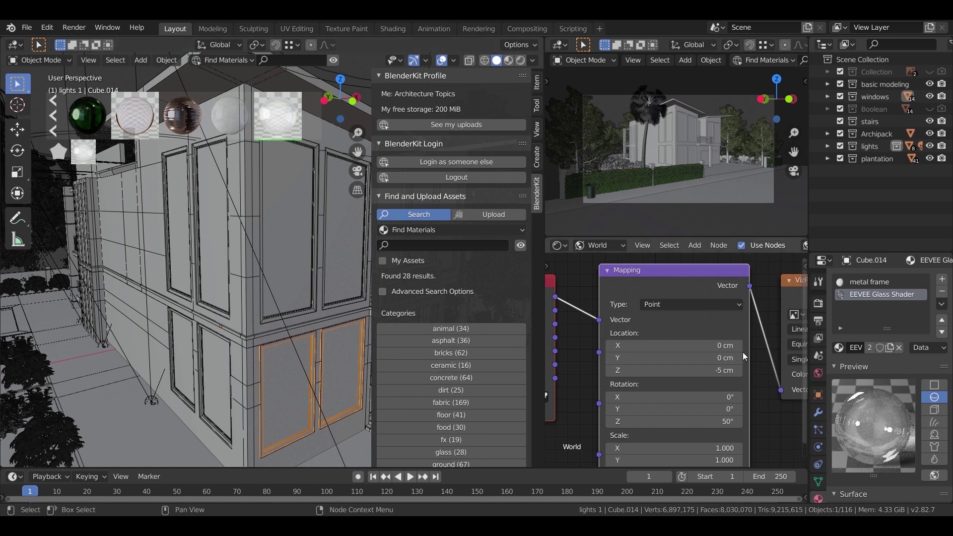
# Switch the shader editor to Object, show the full EEVEE Glass Shader node setup, and reselect the upper-floor window pair.
pyautogui.click(604, 247)
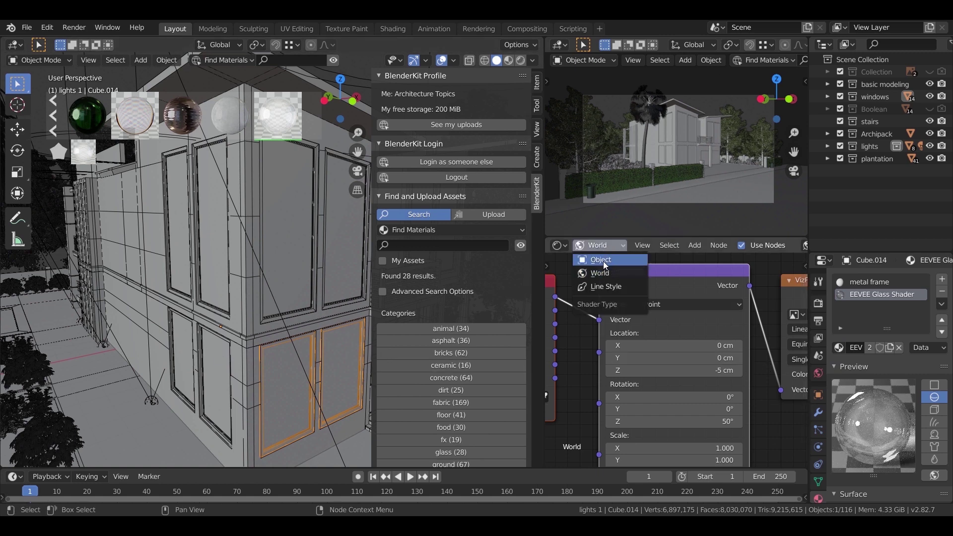
pyautogui.click(603, 261)
pyautogui.click(642, 245)
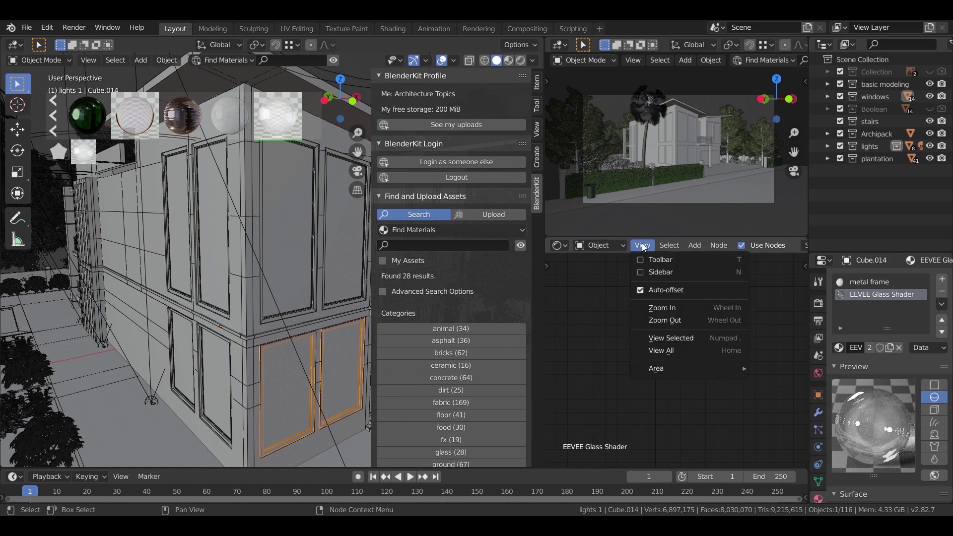
pyautogui.click(672, 352)
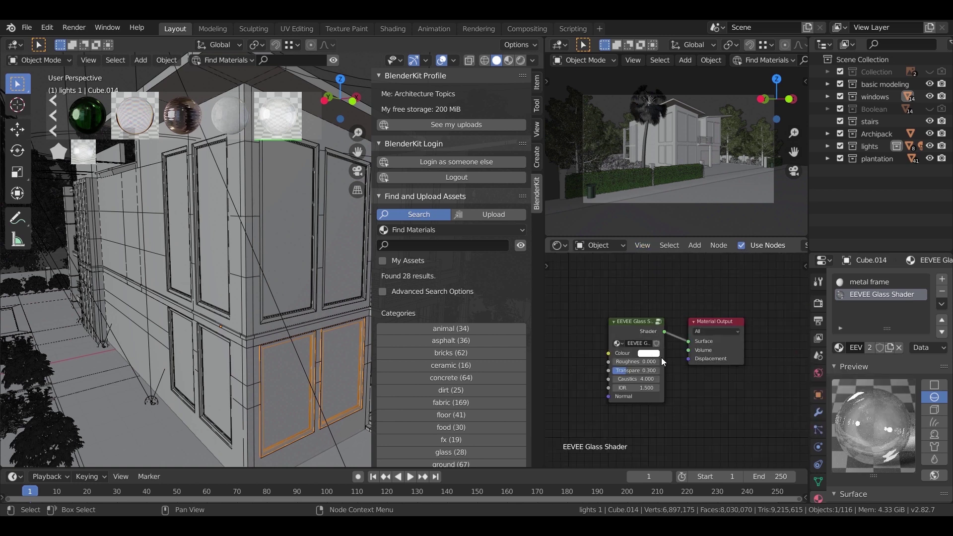
pyautogui.moveTo(663, 296); pyautogui.dragTo(607, 422)
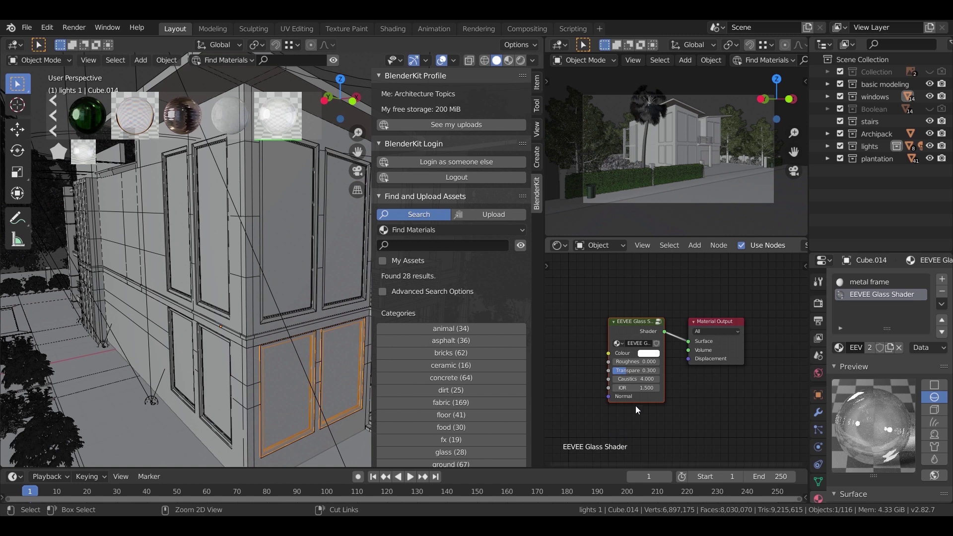
pyautogui.click(292, 276)
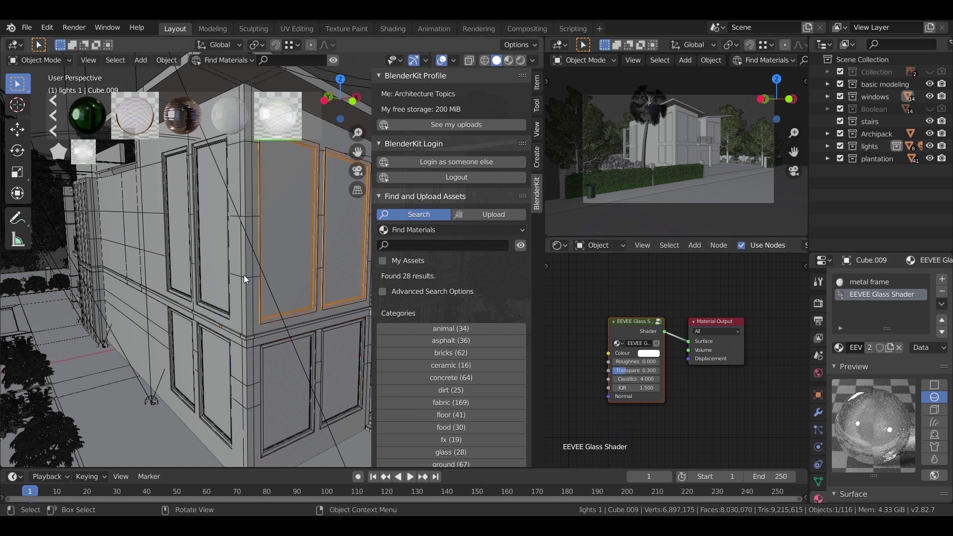
# Replace the Principled BSDF in the side upper windows' Glass material with the copied EEVEE Glass Shader node, linked to the Surface output.
pyautogui.click(206, 255)
pyautogui.click(618, 331)
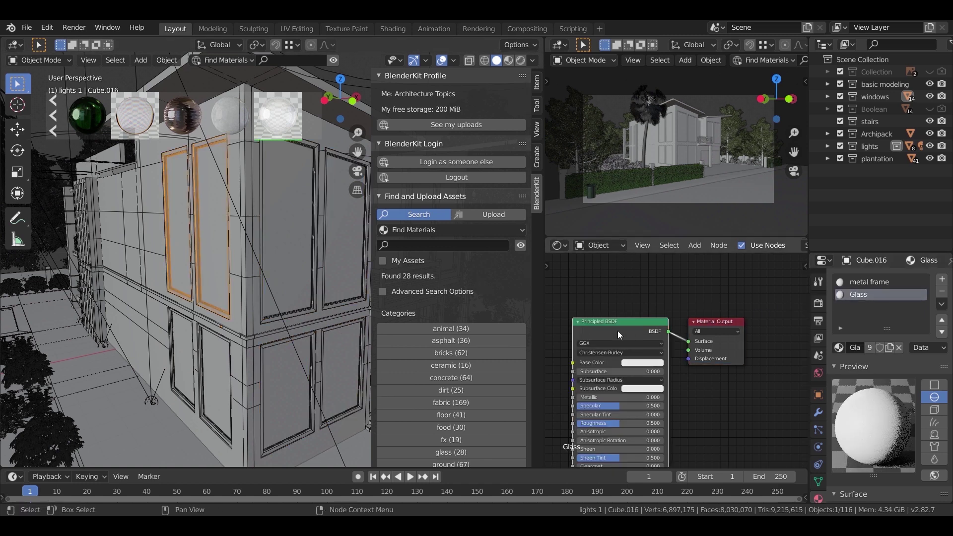
pyautogui.press('x')
pyautogui.hotkey('ctrl', 'v')
pyautogui.moveTo(665, 331); pyautogui.dragTo(688, 341)
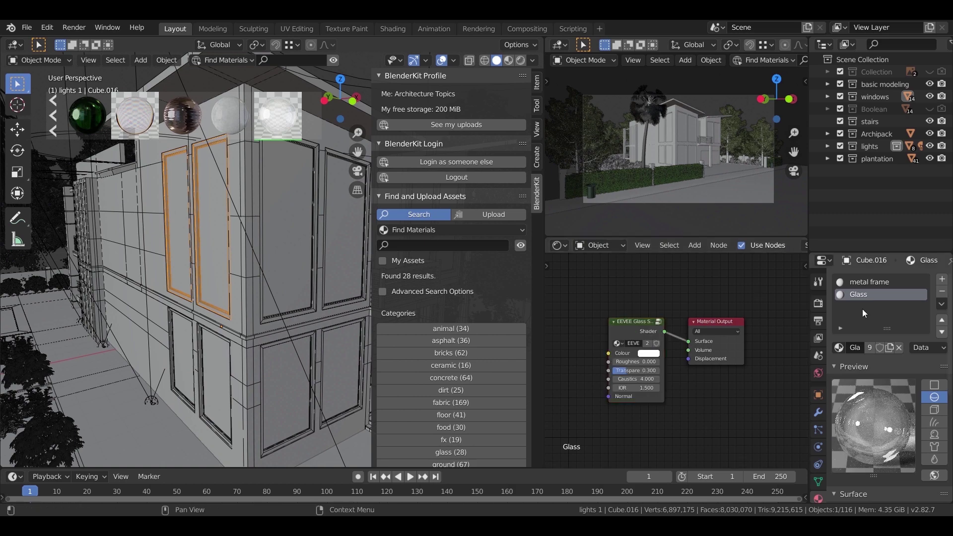
# Check the Glass material on the upper window pair above the garage and on the small windows at the back.
pyautogui.moveTo(258, 350); pyautogui.dragTo(199, 350, button='middle')
pyautogui.click(249, 239)
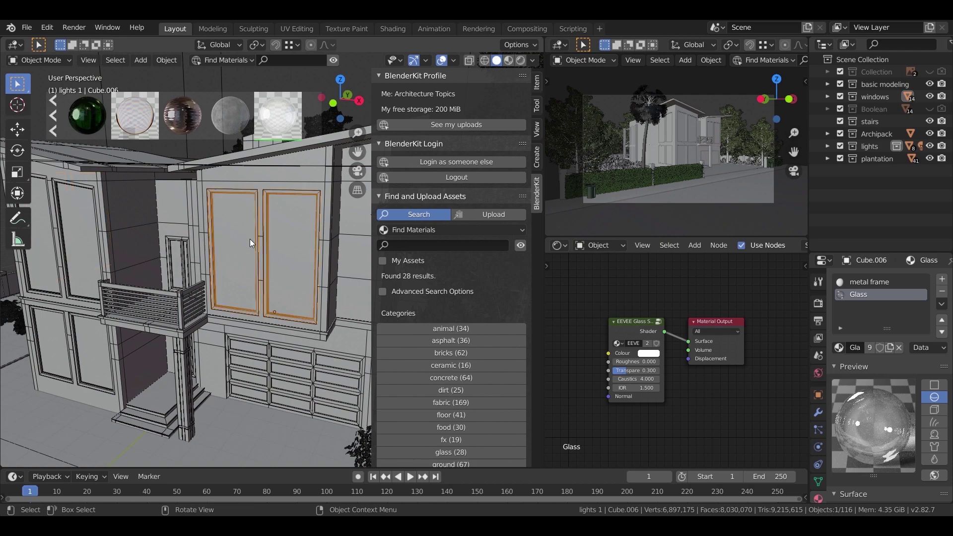
pyautogui.moveTo(297, 362); pyautogui.dragTo(210, 351, button='middle')
pyautogui.click(226, 218)
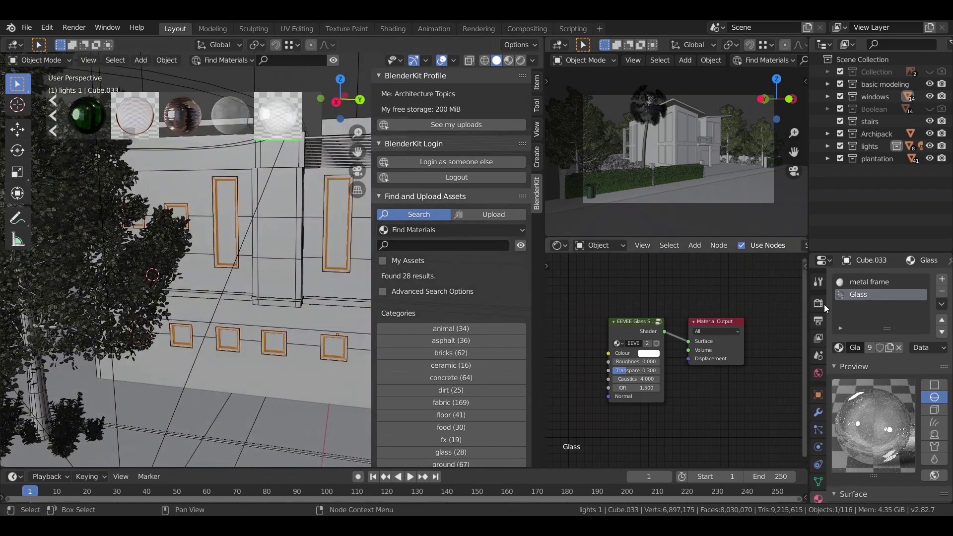
# Preview the window glass in the path-traced rendered viewport, both close up and through the camera.
pyautogui.moveTo(288, 341); pyautogui.dragTo(271, 316, button='middle')
pyautogui.moveTo(700, 165)
pyautogui.mouseDown(button='middle')
pyautogui.moveTo(681, 165)
pyautogui.moveTo(687, 141)
pyautogui.moveTo(714, 159)
pyautogui.moveTo(705, 147)
pyautogui.mouseUp(button='middle')
pyautogui.scroll(4, 699, 139)
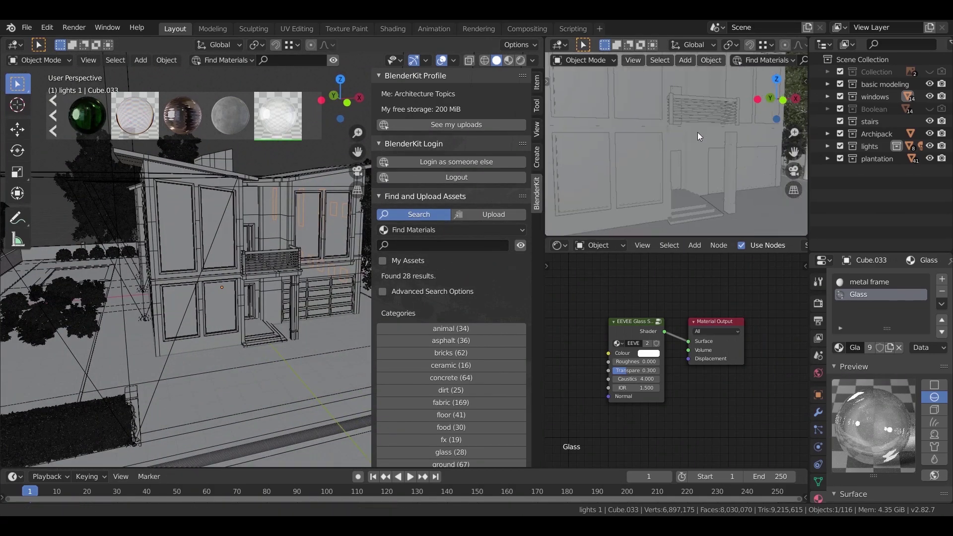
pyautogui.click(710, 97)
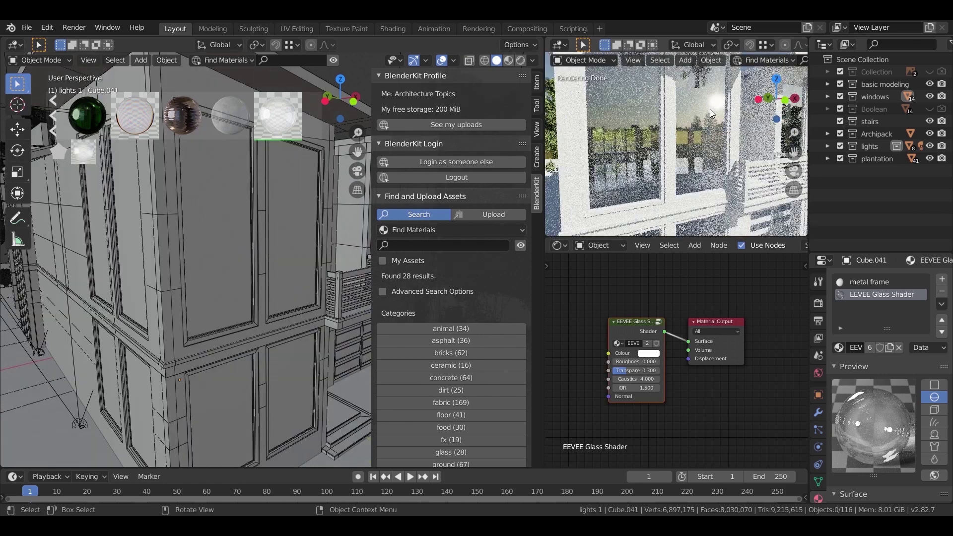
pyautogui.scroll(-5, 683, 142)
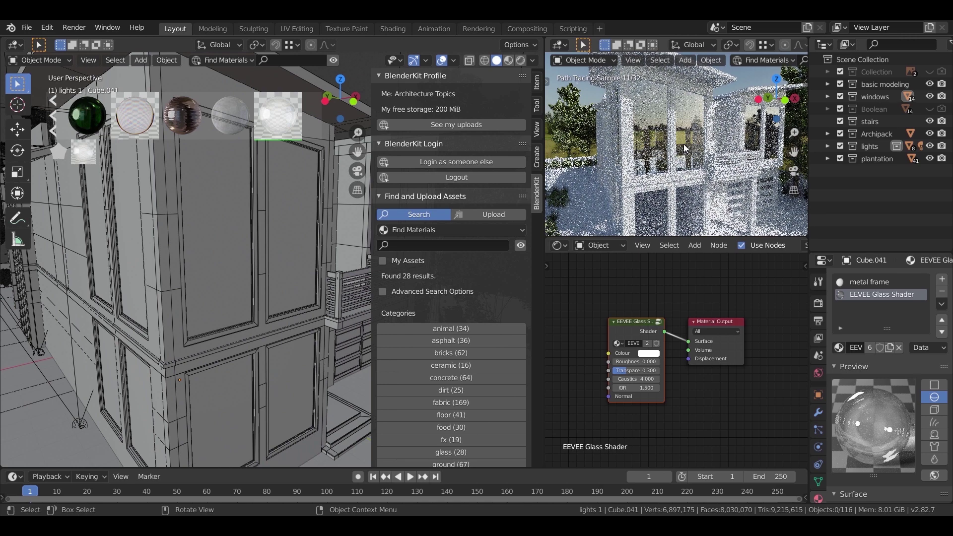
pyautogui.press('KP_0')
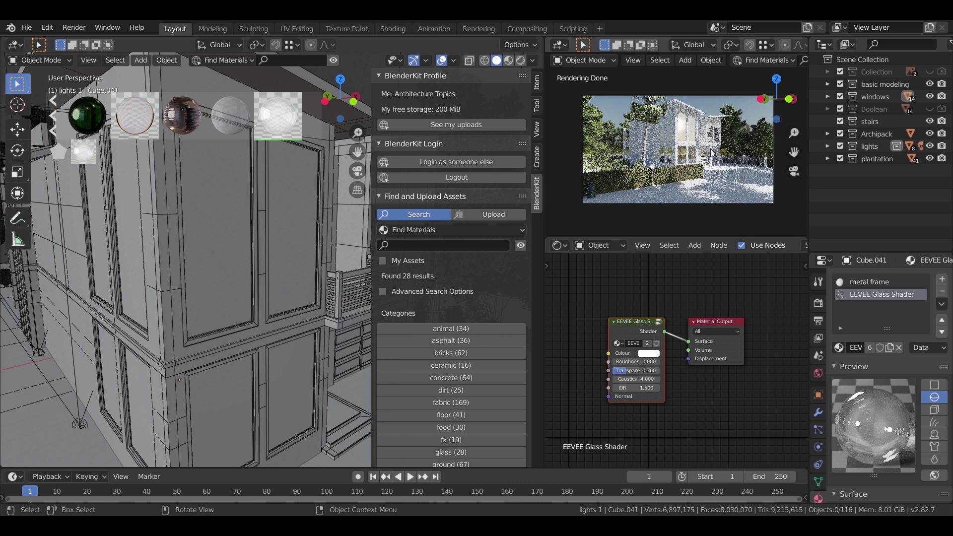
# Inspect the window glass close up in the real-time shaded viewport and return to the camera view.
pyautogui.moveTo(704, 201); pyautogui.dragTo(635, 138, button='middle')
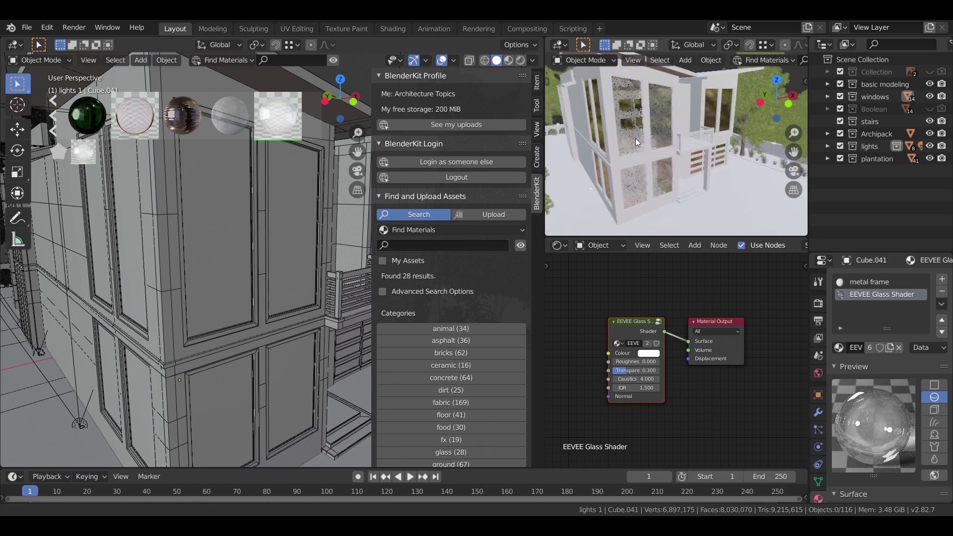
pyautogui.scroll(4, 639, 139)
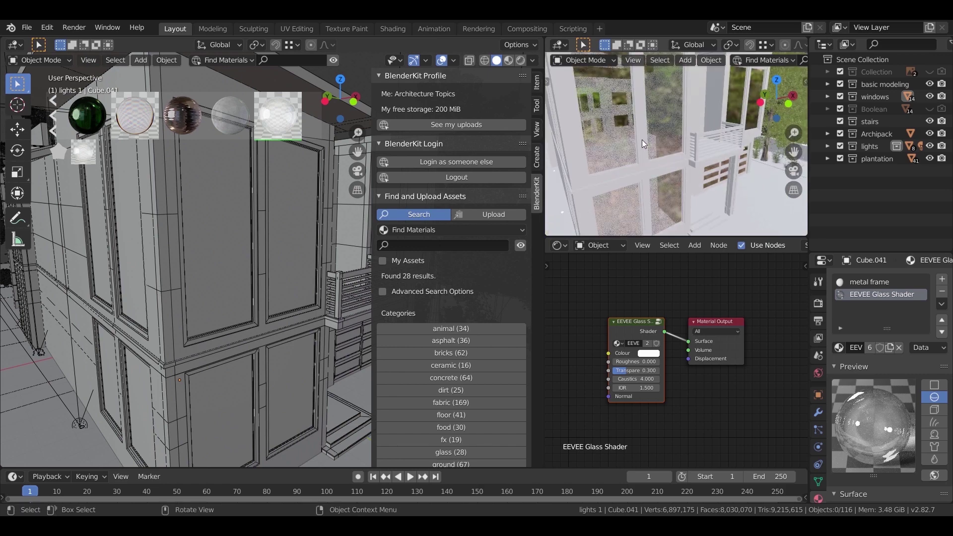
pyautogui.press('KP_0')
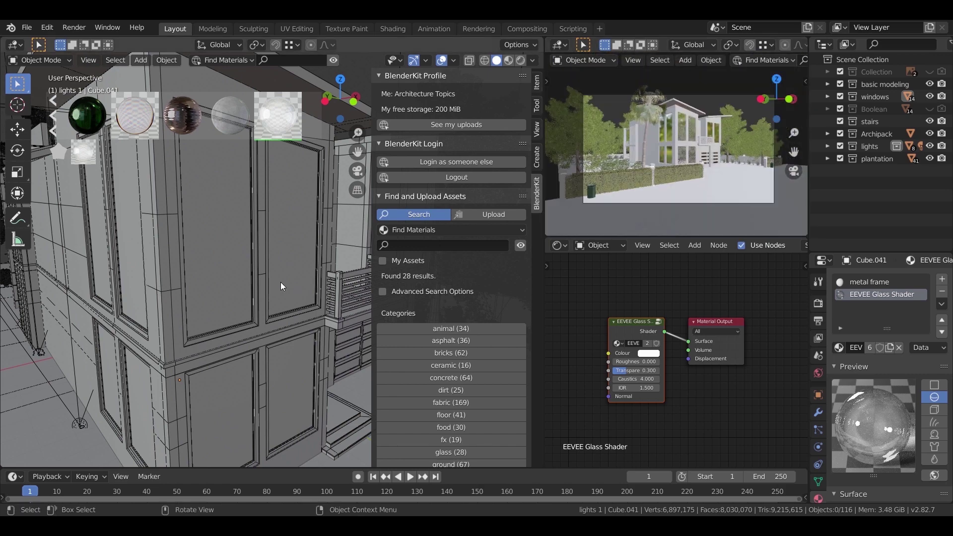
# Select the upper-floor window pair at the house corner and make its metal frame material slot active.
pyautogui.moveTo(281, 282); pyautogui.dragTo(269, 291, button='middle')
pyautogui.scroll(3, 257, 290)
pyautogui.keyDown('shift'); pyautogui.moveTo(149, 241); pyautogui.dragTo(194, 216, button='middle'); pyautogui.keyUp('shift')
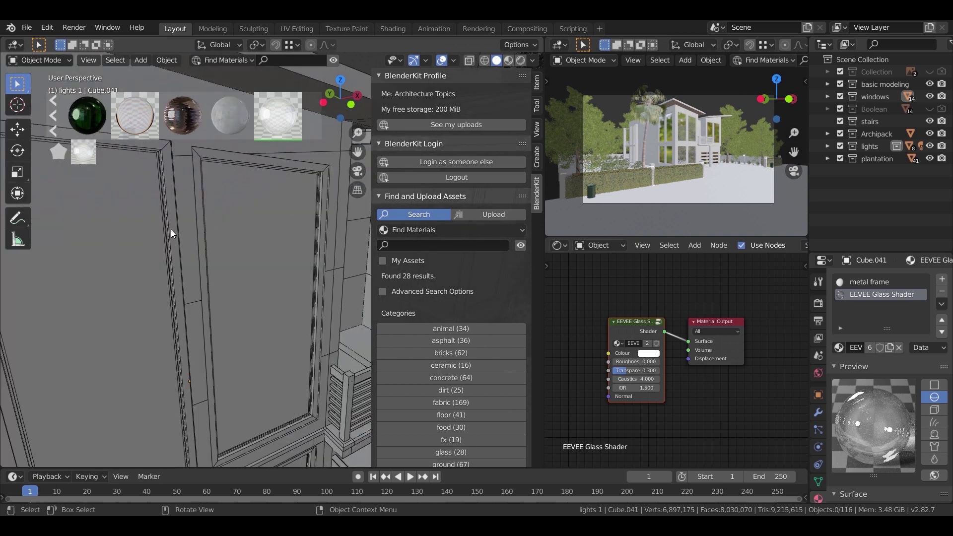
pyautogui.click(854, 281)
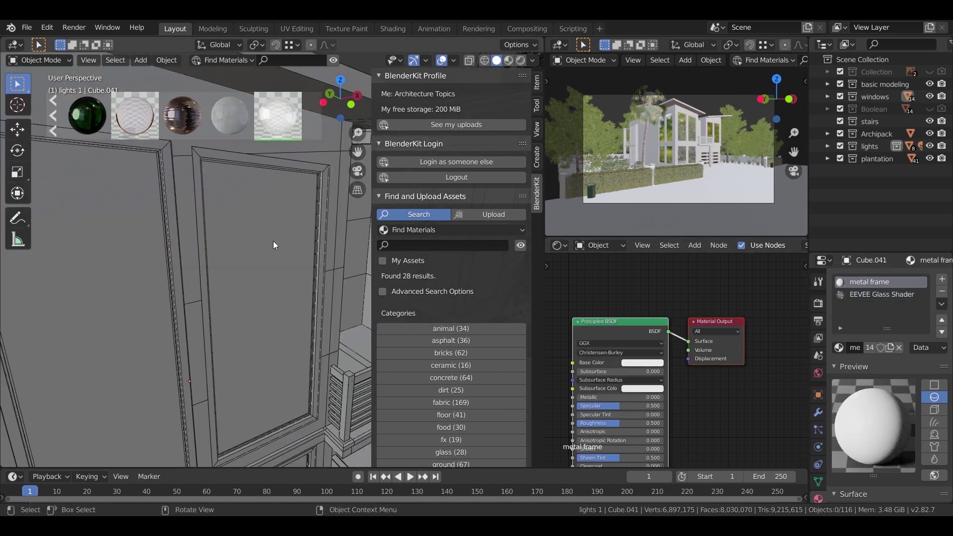
pyautogui.scroll(-1, 495, 275)
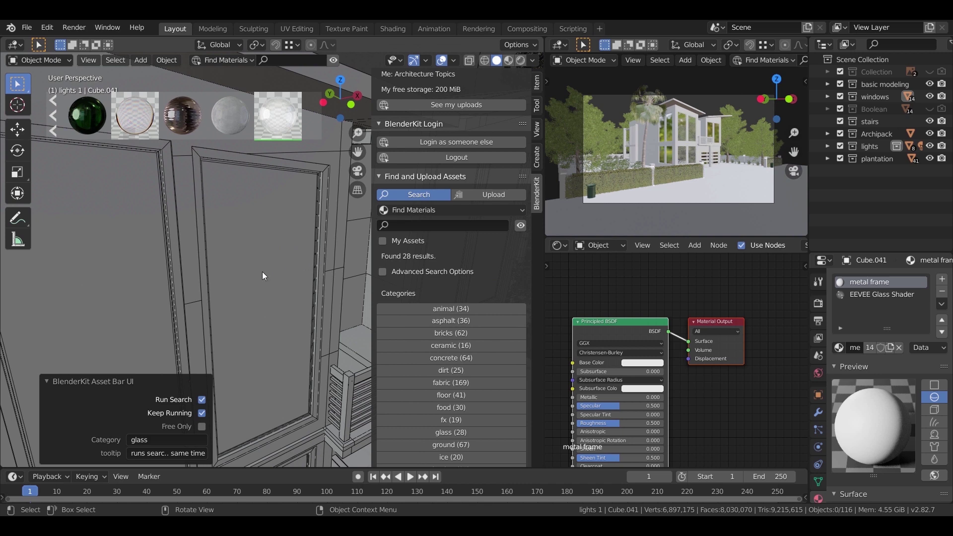
pyautogui.scroll(3, 266, 274)
pyautogui.click(301, 241)
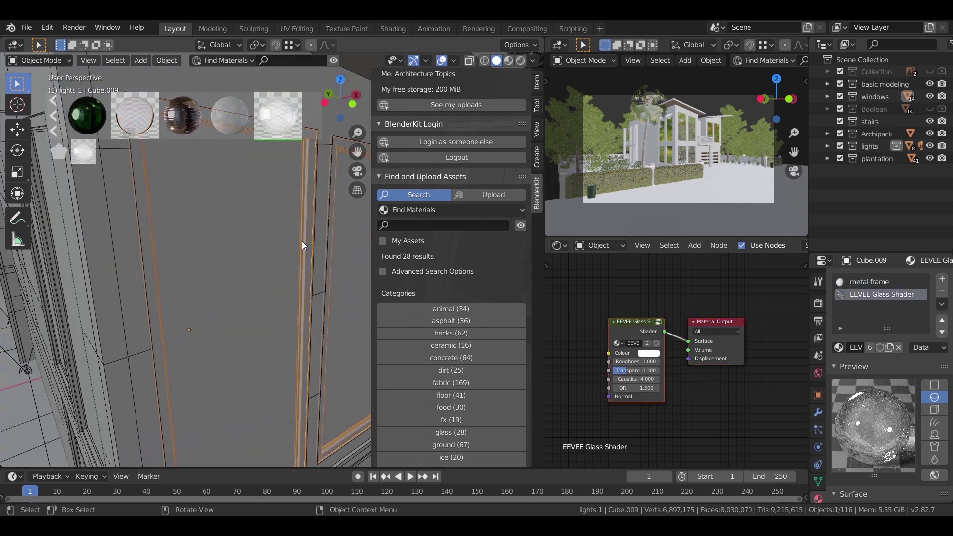
pyautogui.click(883, 282)
pyautogui.moveTo(639, 317); pyautogui.dragTo(703, 328, button='middle')
# List the BlenderKit materials in the metal category and browse their previews for a suitable window frame metal.
pyautogui.scroll(-2, 475, 271)
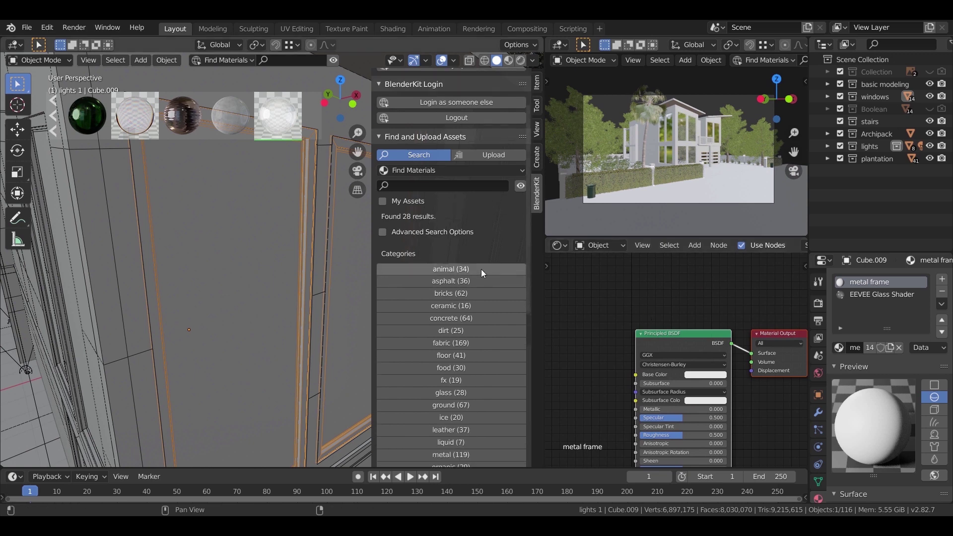
pyautogui.scroll(-1, 476, 377)
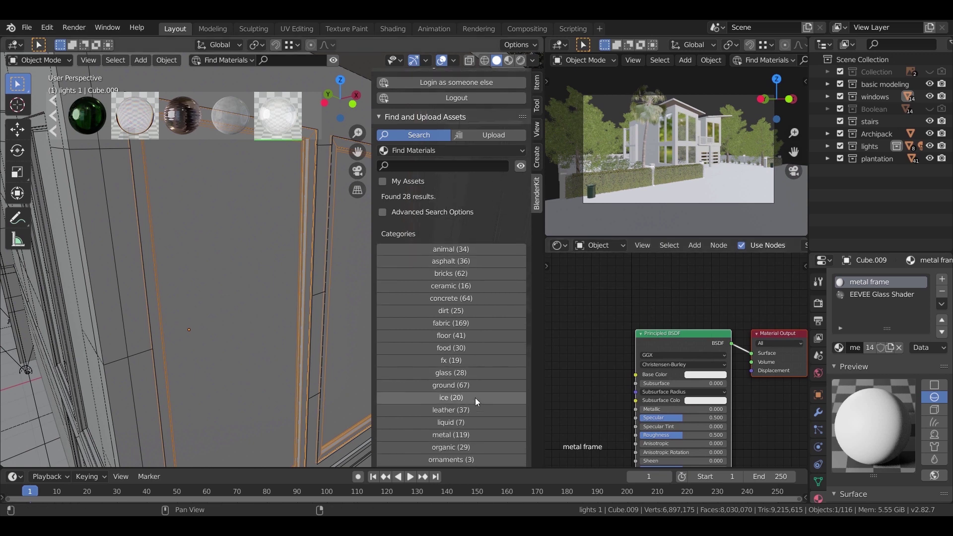
pyautogui.click(470, 434)
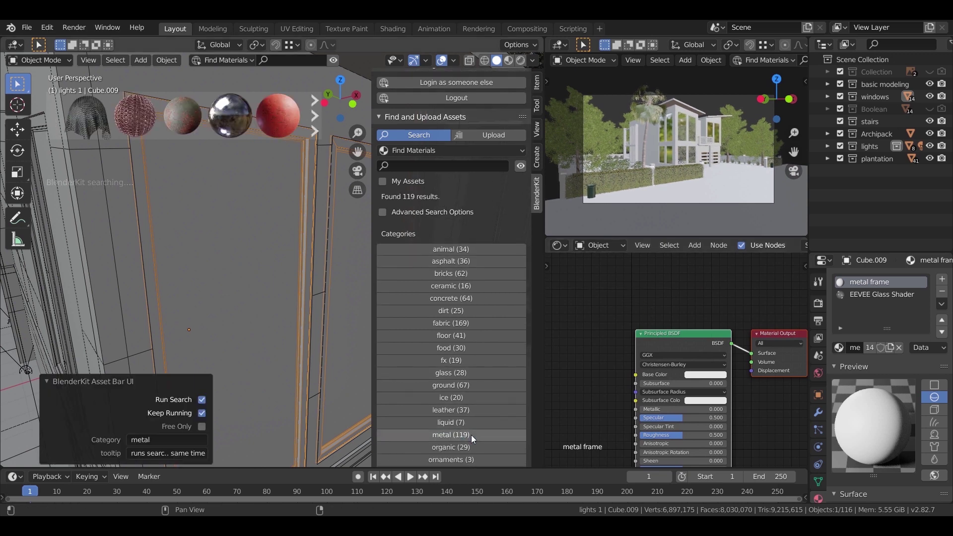
pyautogui.moveTo(231, 125)
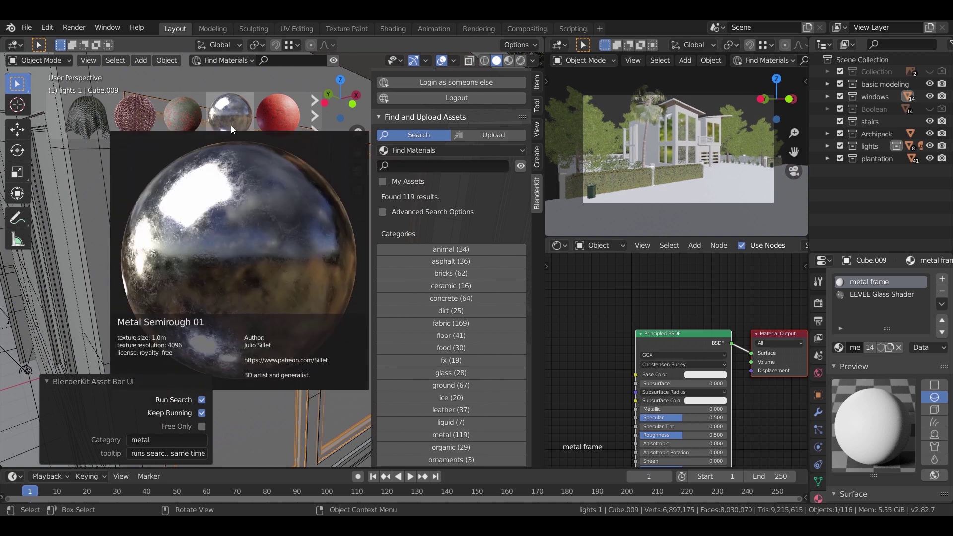
pyautogui.click(312, 123)
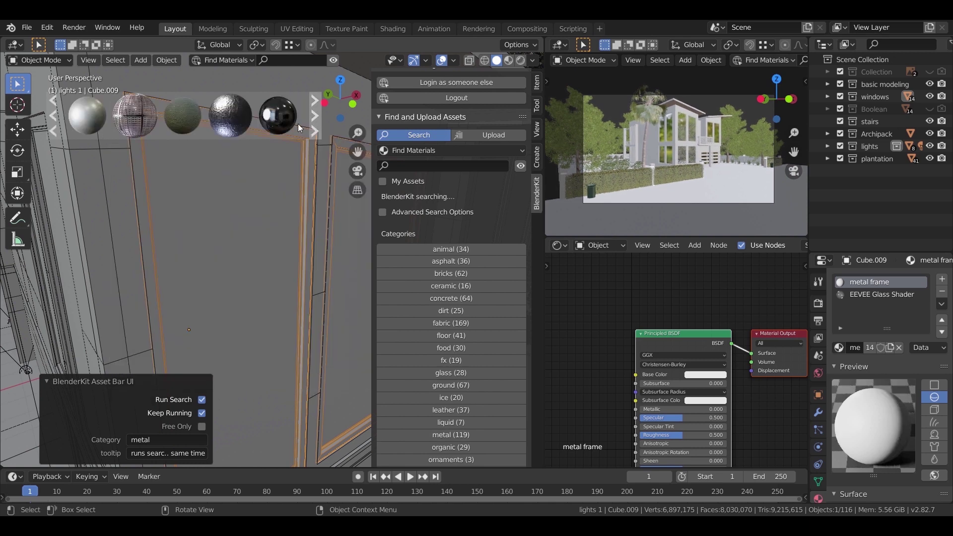
pyautogui.moveTo(267, 120)
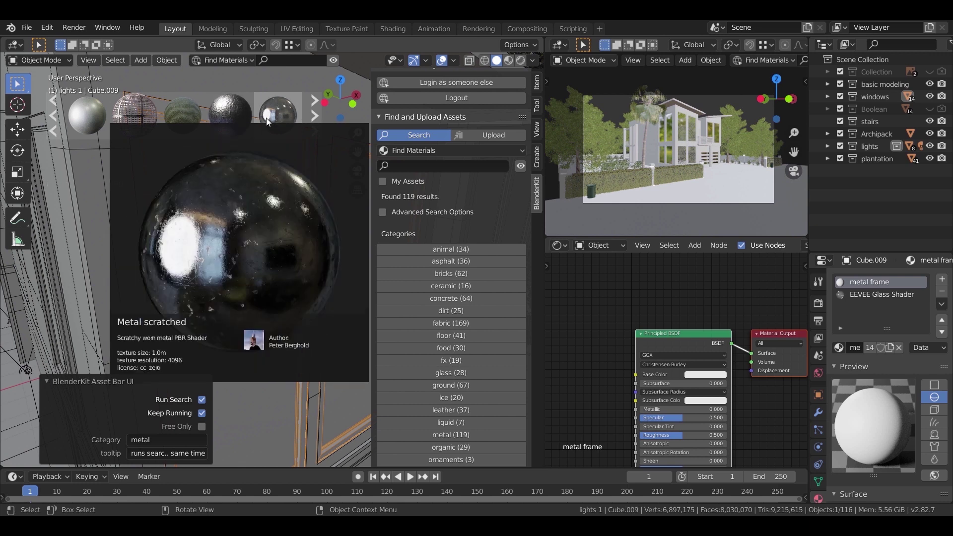
pyautogui.click(309, 118)
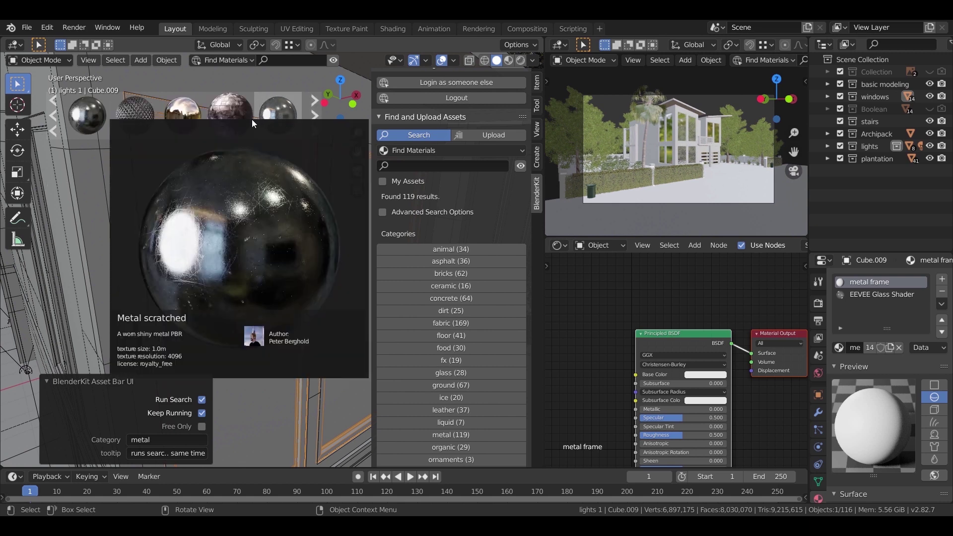
pyautogui.moveTo(94, 120)
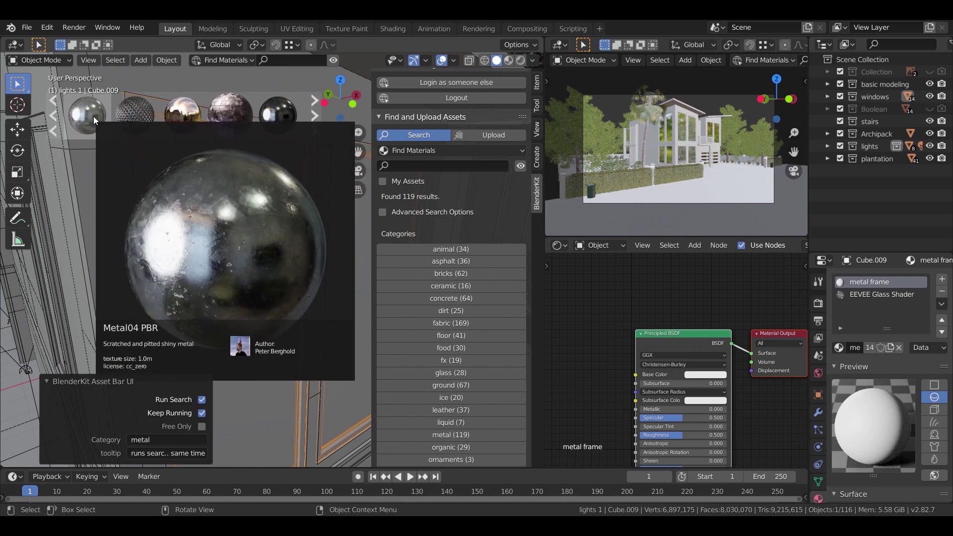
# Search BlenderKit for "clean stainless" and apply the Clean Stainless material to the upper windows' metal frame slot.
pyautogui.click(419, 167)
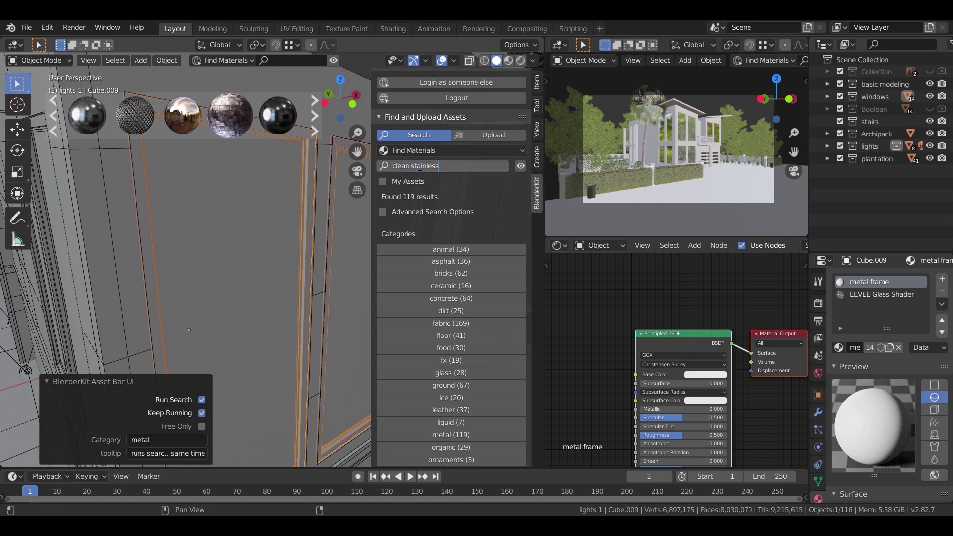
pyautogui.press('Return')
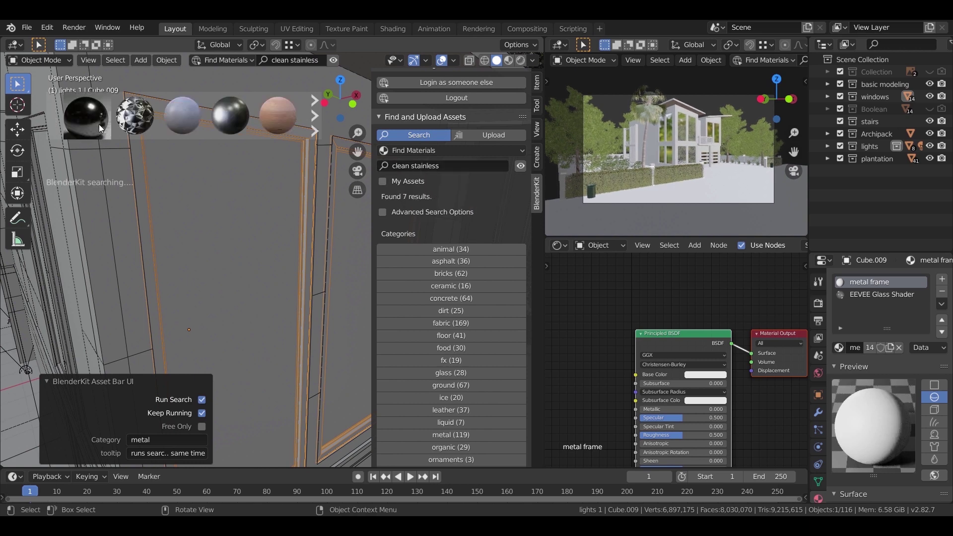
pyautogui.moveTo(95, 120)
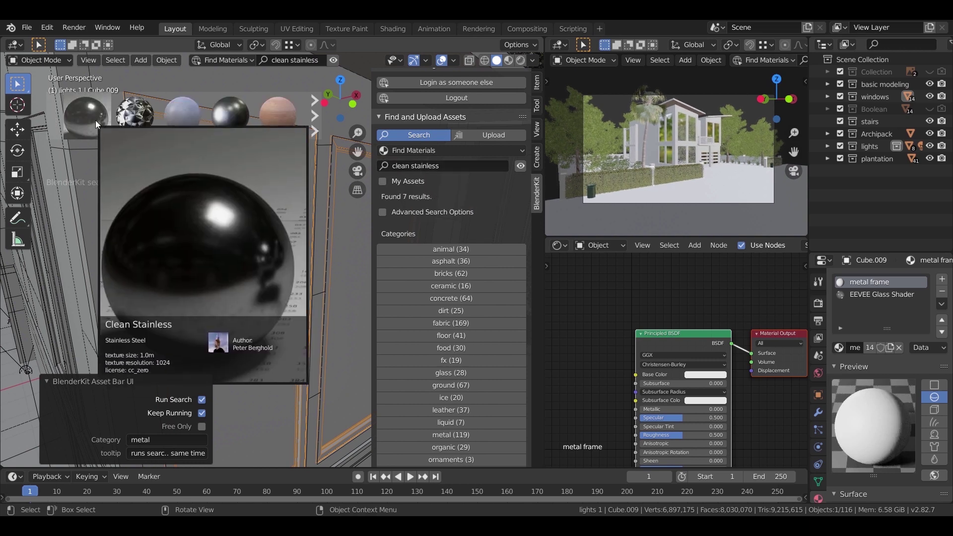
pyautogui.moveTo(95, 121); pyautogui.dragTo(154, 228)
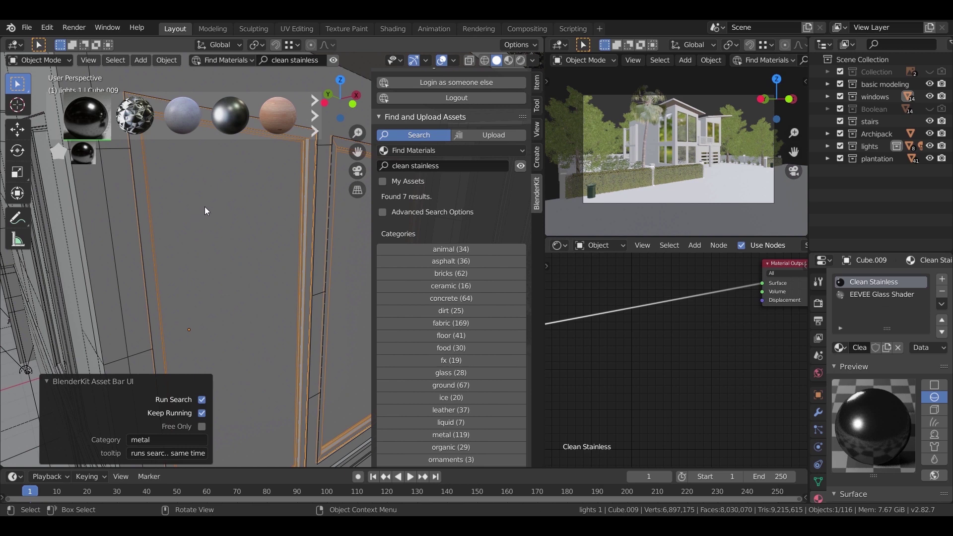
# Move the Clean Stainless PBR Shader node of the upper windows' frame material closer to the Material Output and copy it.
pyautogui.scroll(-3, 234, 234)
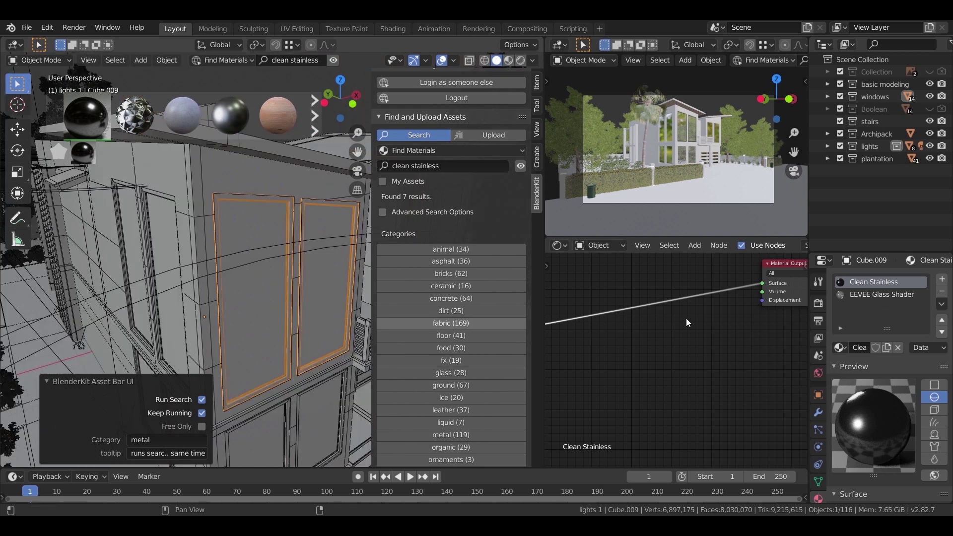
pyautogui.click(281, 421)
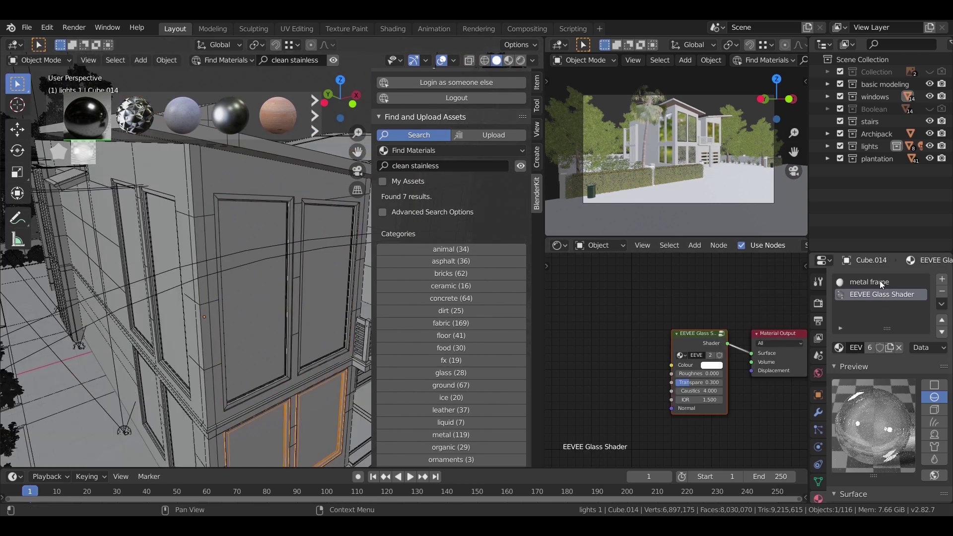
pyautogui.click(288, 291)
pyautogui.scroll(-4, 656, 335)
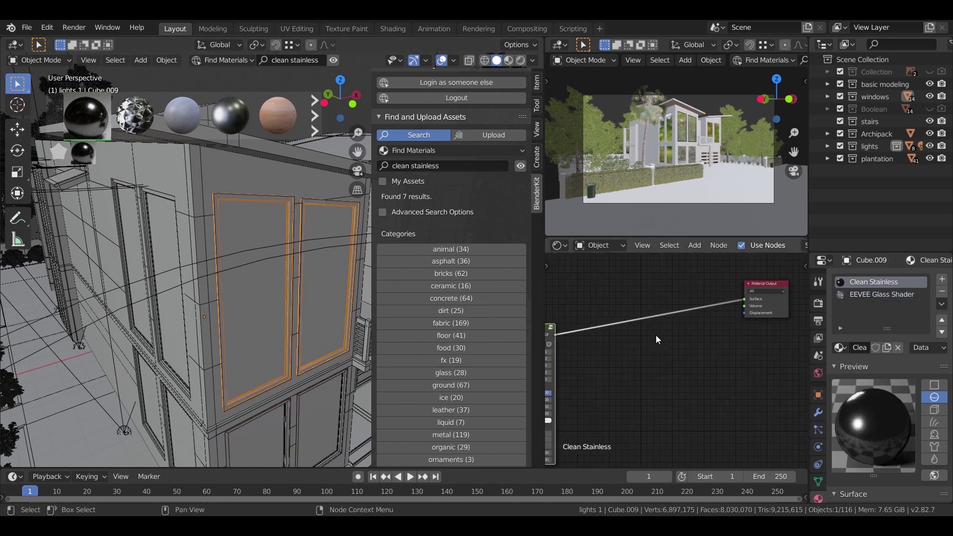
pyautogui.moveTo(602, 349); pyautogui.dragTo(640, 332, button='middle')
pyautogui.moveTo(631, 336); pyautogui.dragTo(705, 304)
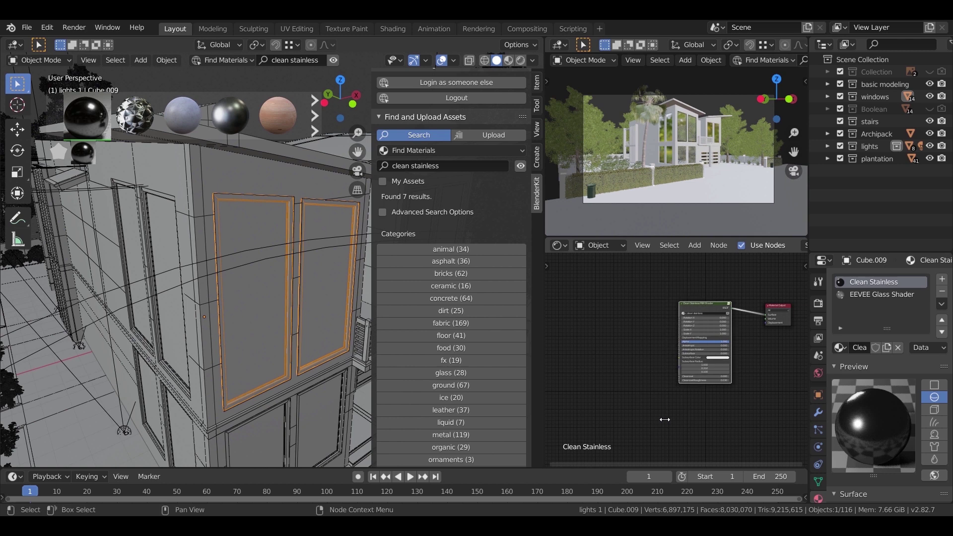
# Replace the Principled BSDF in the lower windows' metal frame material with the copied Clean Stainless PBR Shader node, linked to the Surface output.
pyautogui.click(282, 418)
pyautogui.click(865, 283)
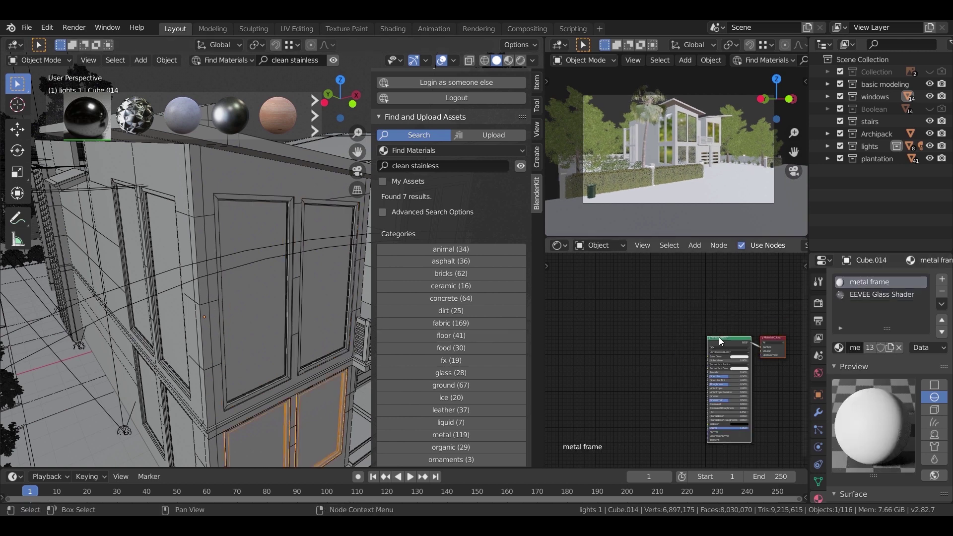
pyautogui.press('x')
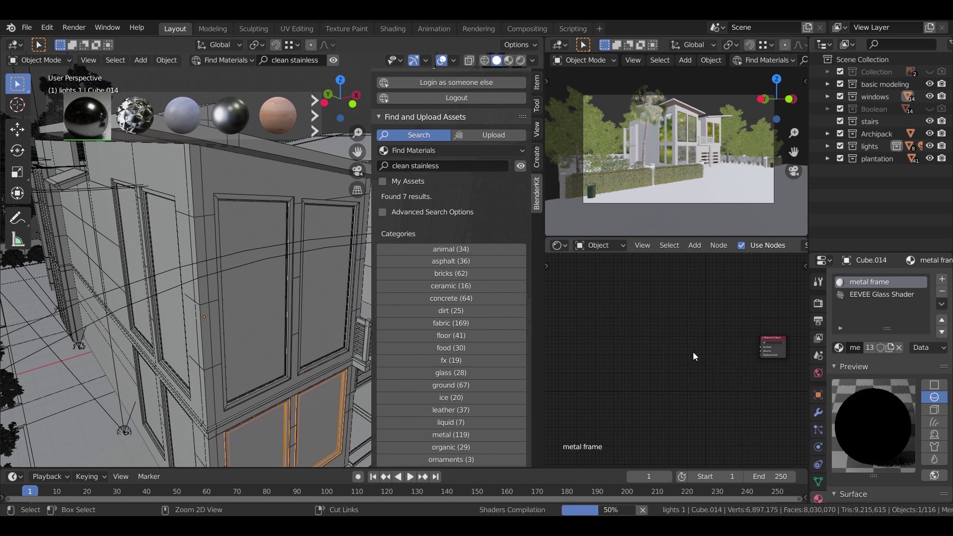
pyautogui.hotkey('ctrl', 'v')
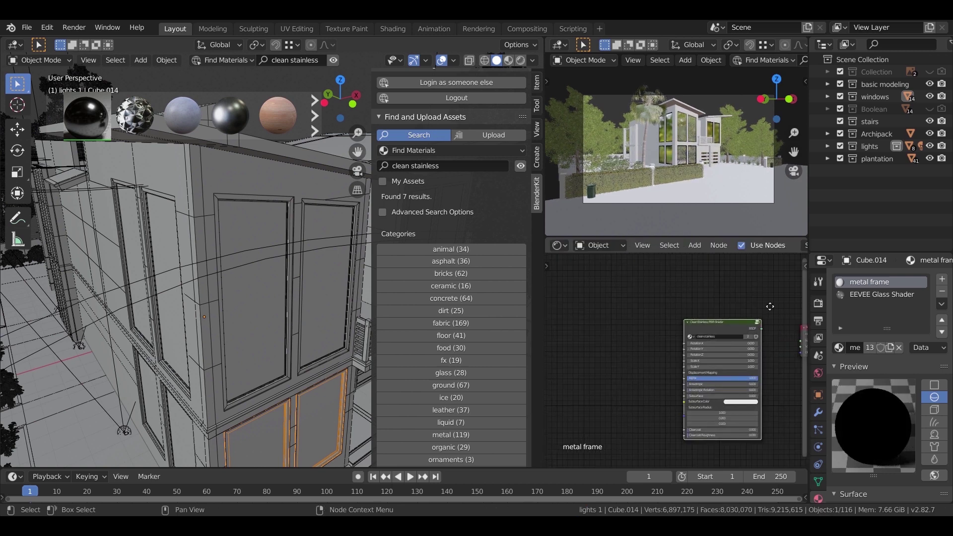
pyautogui.scroll(4, 681, 355)
pyautogui.moveTo(629, 358); pyautogui.dragTo(686, 376)
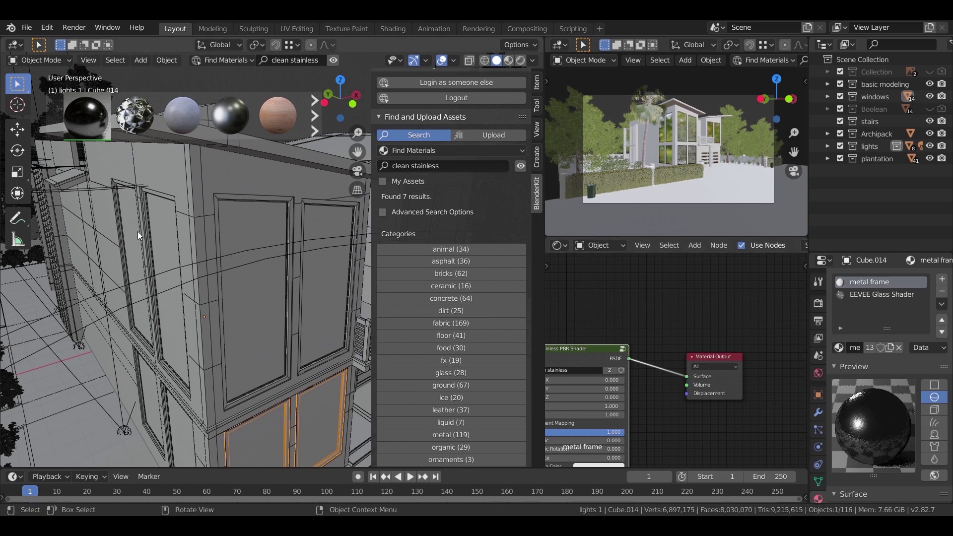
# Check the metal frame material slot on the upper and lower windows of the adjoining wall.
pyautogui.click(158, 230)
pyautogui.click(877, 284)
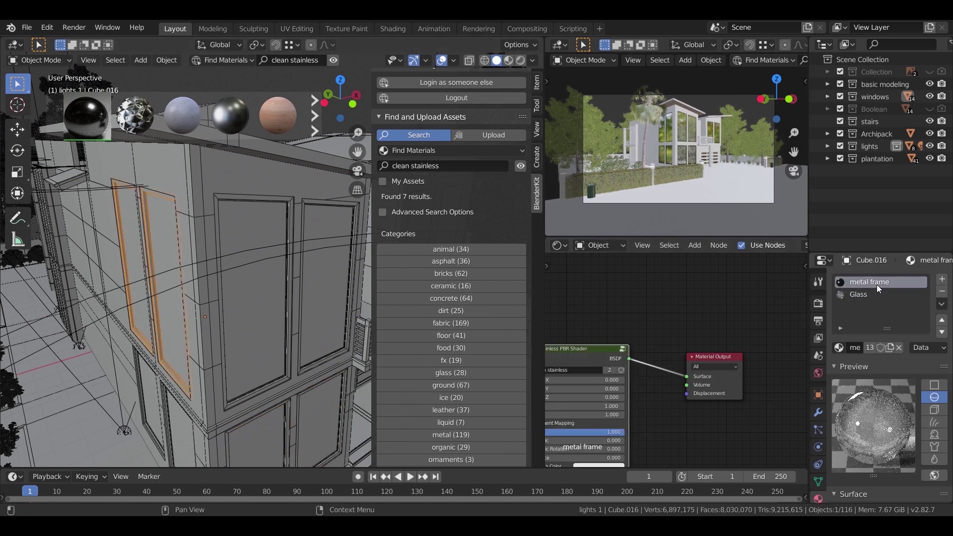
pyautogui.click(182, 411)
pyautogui.moveTo(322, 361); pyautogui.dragTo(285, 350, button='middle')
pyautogui.click(248, 343)
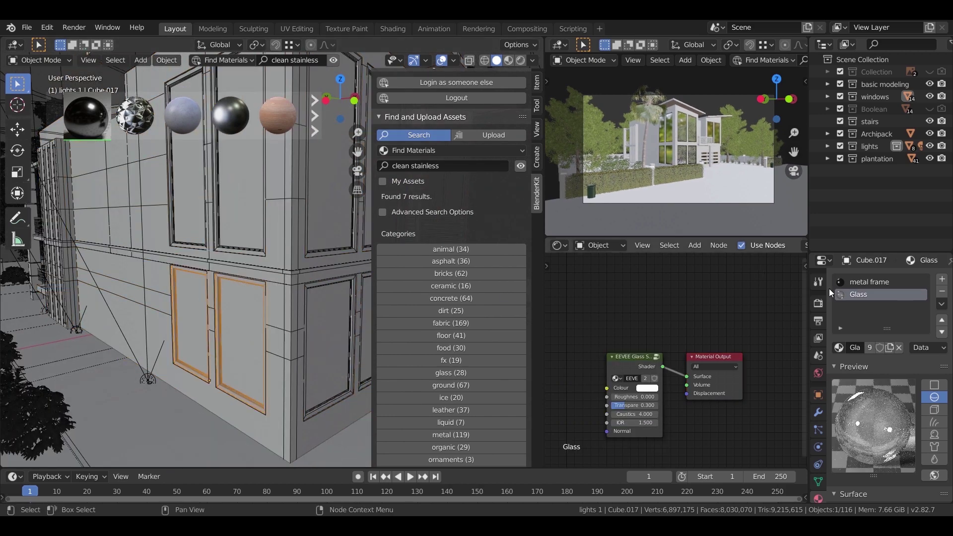
pyautogui.click(861, 283)
# Preview the window glass and stainless frames up close in rendered shading and return to material preview.
pyautogui.moveTo(255, 312); pyautogui.dragTo(302, 278, button='middle')
pyautogui.moveTo(689, 170); pyautogui.dragTo(703, 129, button='middle')
pyautogui.scroll(4, 699, 128)
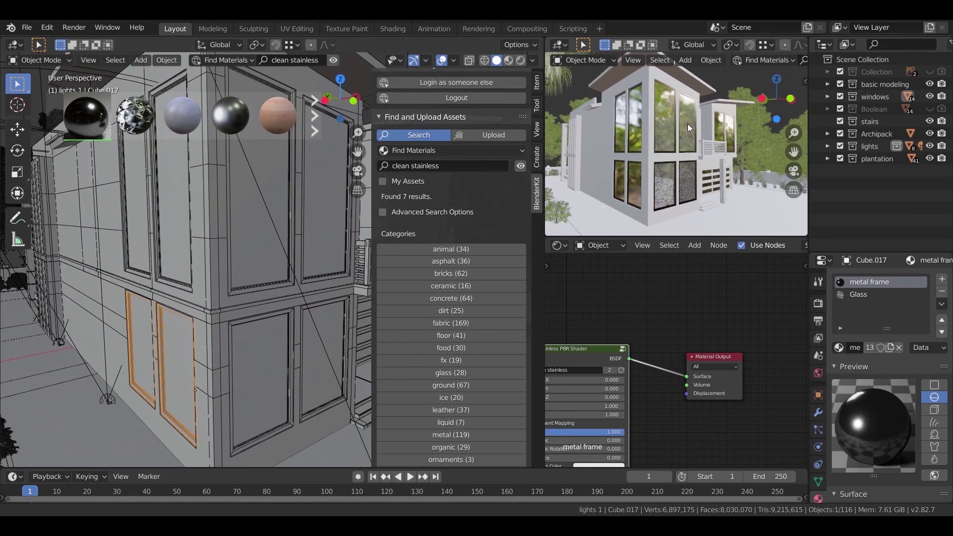
pyautogui.press('z')
pyautogui.click(689, 106)
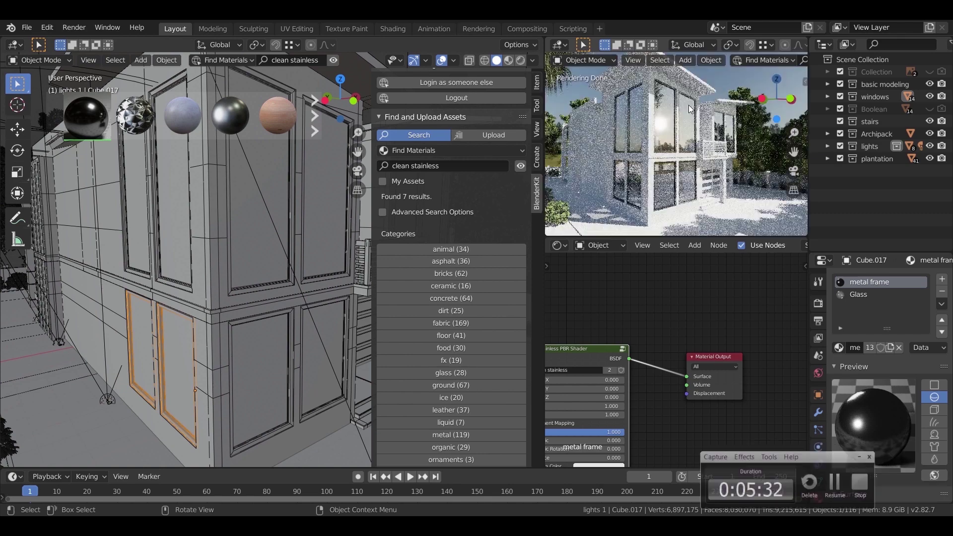
pyautogui.moveTo(678, 189)
pyautogui.mouseDown(button='middle')
pyautogui.moveTo(670, 201)
pyautogui.moveTo(654, 185)
pyautogui.mouseUp(button='middle')
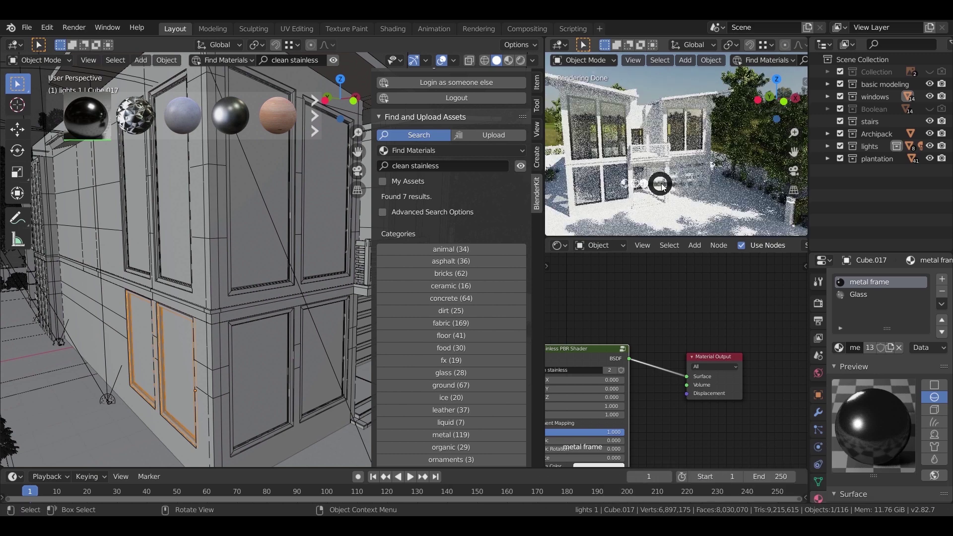
pyautogui.click(674, 246)
# Inspect the house's window materials from other sides in material preview and restore the camera view.
pyautogui.moveTo(635, 182)
pyautogui.mouseDown(button='middle')
pyautogui.moveTo(604, 184)
pyautogui.moveTo(647, 172)
pyautogui.moveTo(624, 198)
pyautogui.moveTo(669, 186)
pyautogui.moveTo(740, 196)
pyautogui.moveTo(731, 183)
pyautogui.mouseUp(button='middle')
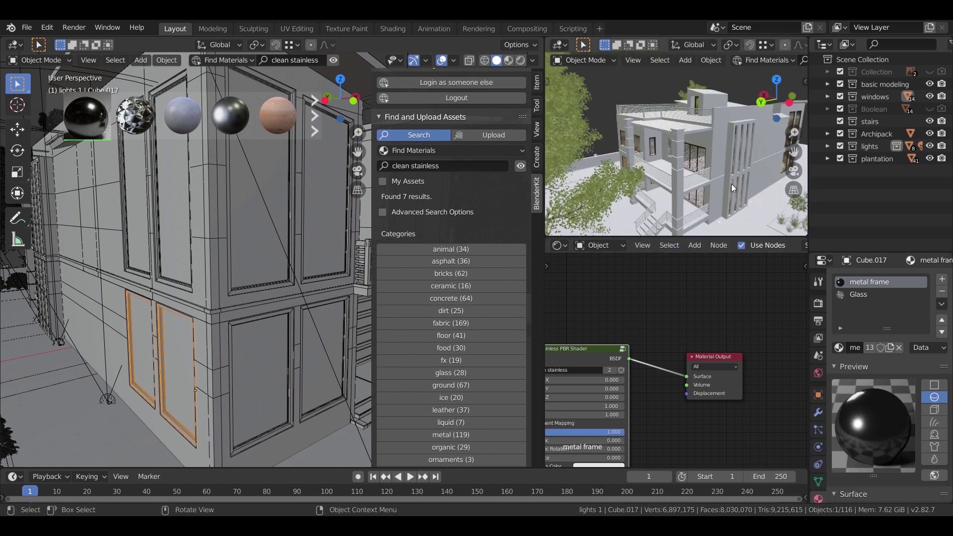
pyautogui.scroll(6, 727, 186)
pyautogui.moveTo(691, 149); pyautogui.dragTo(646, 183, button='middle')
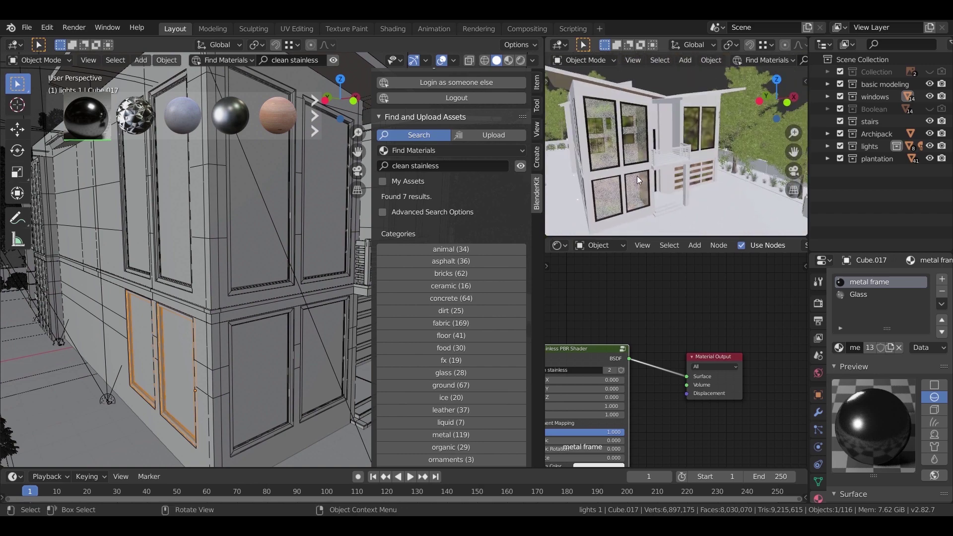
pyautogui.press('KP_0')
# Select the main house body object that carries the walls and roofs.
pyautogui.moveTo(282, 278); pyautogui.dragTo(248, 279, button='middle')
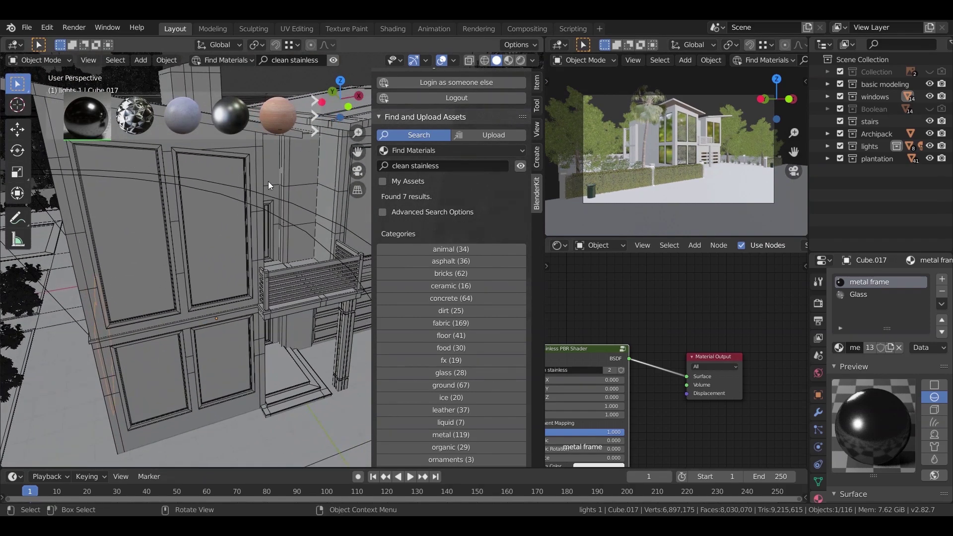
pyautogui.click(255, 183)
pyautogui.moveTo(267, 217); pyautogui.dragTo(274, 240, button='middle')
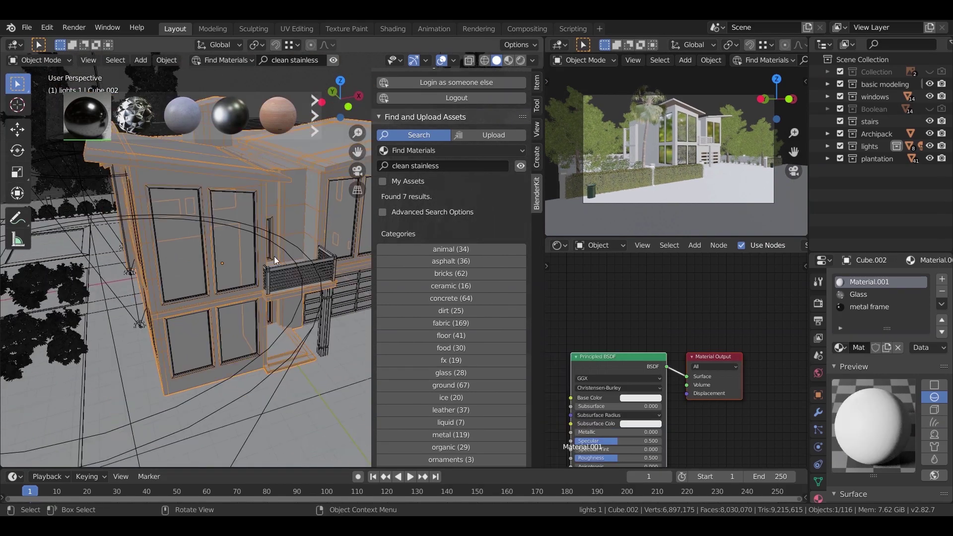
pyautogui.moveTo(256, 291); pyautogui.dragTo(274, 152, button='middle')
pyautogui.moveTo(207, 330)
pyautogui.mouseDown(button='middle')
pyautogui.moveTo(231, 305)
pyautogui.moveTo(246, 311)
pyautogui.moveTo(207, 323)
pyautogui.moveTo(214, 317)
pyautogui.mouseUp(button='middle')
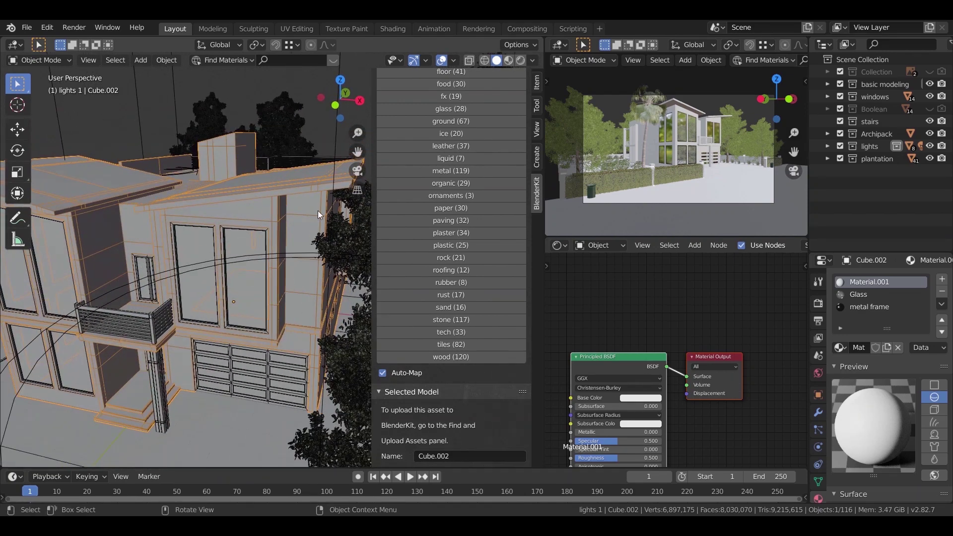
# Hide the plantation and lights collections and close the BlenderKit sidebar to clear the view of the house.
pyautogui.click(929, 158)
pyautogui.moveTo(248, 218); pyautogui.dragTo(213, 278, button='middle')
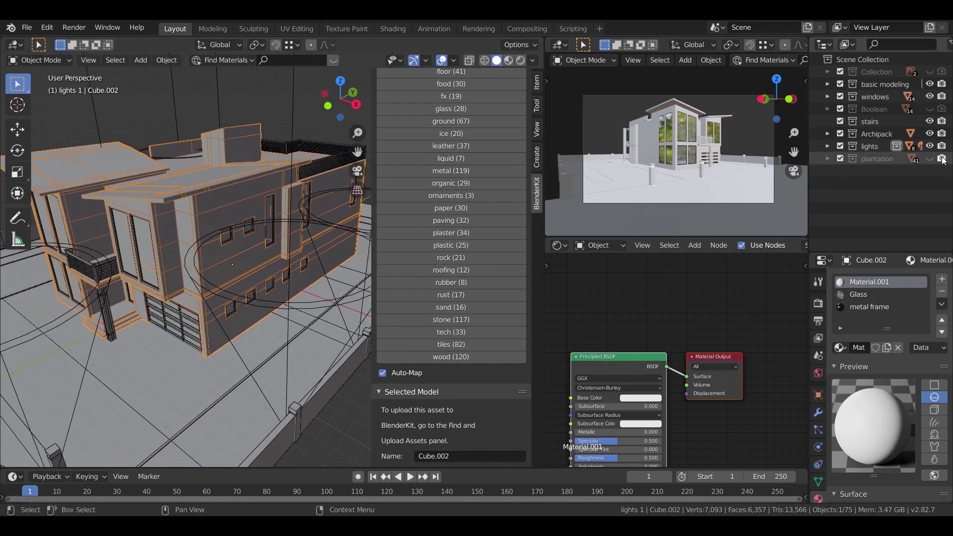
pyautogui.click(929, 146)
pyautogui.moveTo(206, 236); pyautogui.dragTo(257, 213, button='middle')
pyautogui.press('n')
pyautogui.moveTo(277, 279); pyautogui.dragTo(358, 254, button='middle')
pyautogui.scroll(3, 304, 272)
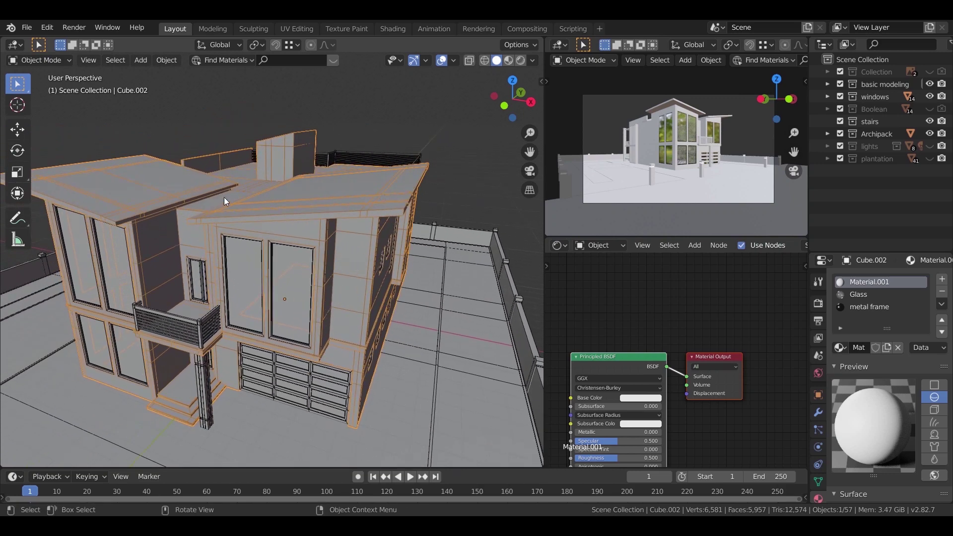
# Add one horizontal loop cut low around the house walls in Edit Mode and move it 60 cm along Z.
pyautogui.moveTo(409, 201); pyautogui.dragTo(359, 287, button='middle')
pyautogui.moveTo(321, 349); pyautogui.dragTo(328, 318, button='middle')
pyautogui.press('Tab')
pyautogui.scroll(8, 308, 358)
pyautogui.hotkey('ctrl', 'r')
pyautogui.click(332, 298)
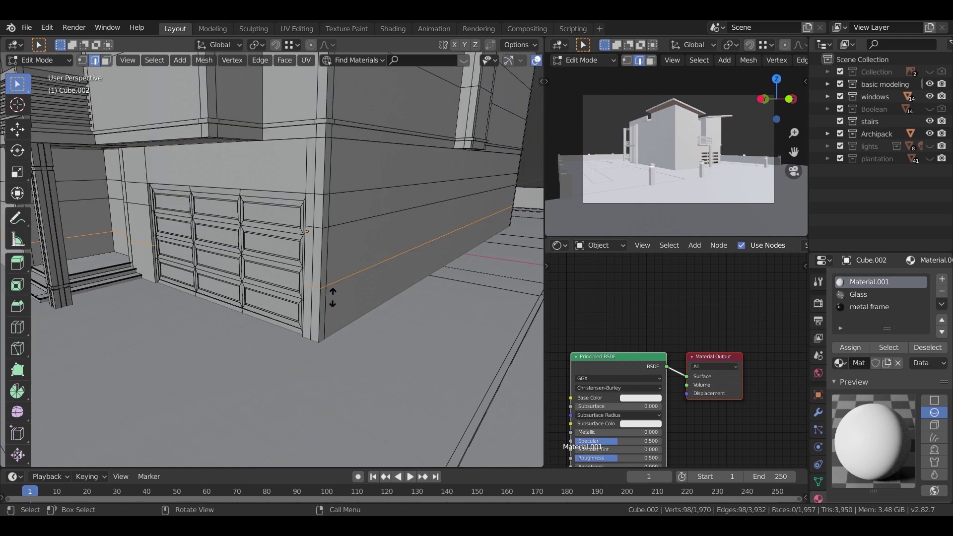
pyautogui.click(342, 352)
pyautogui.press('g')
pyautogui.press('z')
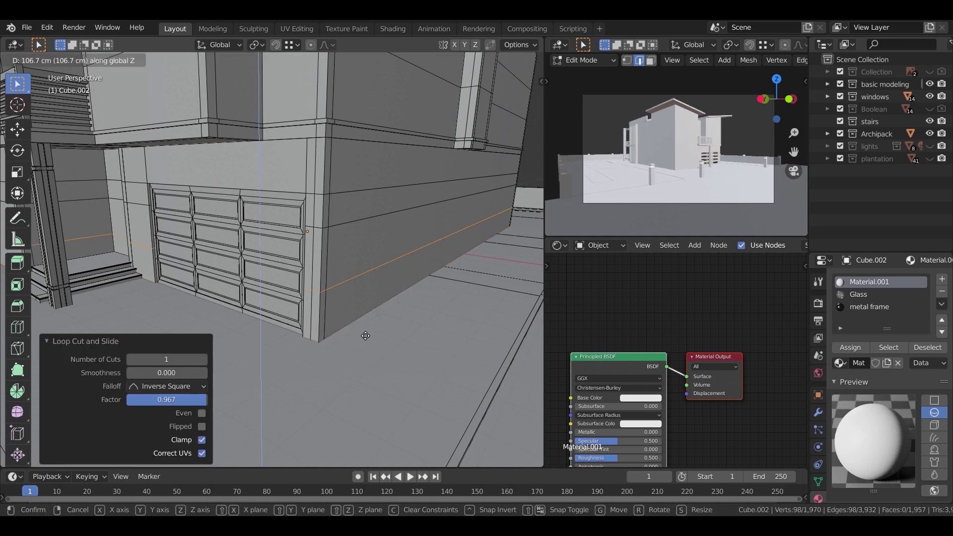
pyautogui.press('Return')
# Switch to face selection and select the base strip faces at the garage corner and along its side wall.
pyautogui.moveTo(327, 343); pyautogui.dragTo(373, 343, button='middle')
pyautogui.scroll(3, 391, 354)
pyautogui.click(107, 60)
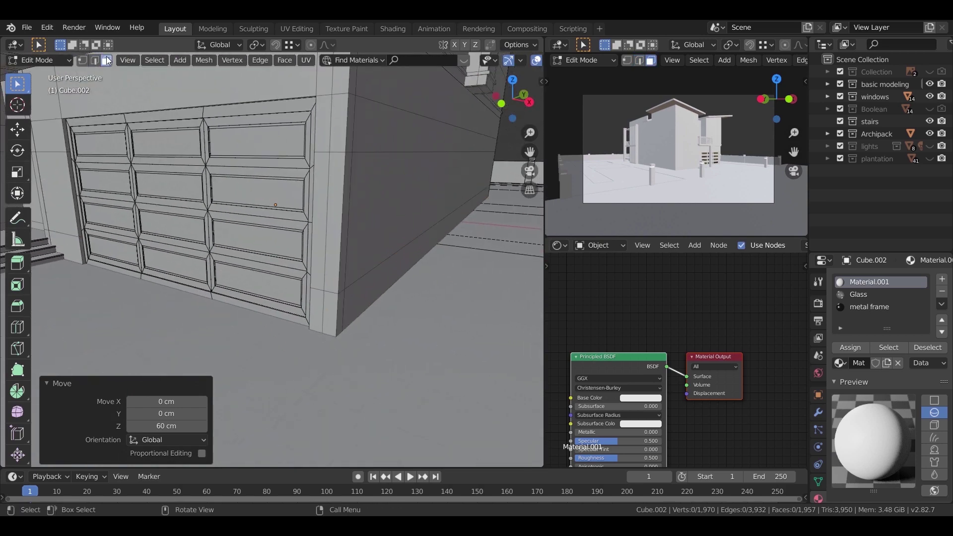
pyautogui.click(318, 304)
pyautogui.keyDown('shift'); pyautogui.click(356, 301); pyautogui.keyUp('shift')
pyautogui.scroll(-3, 383, 300)
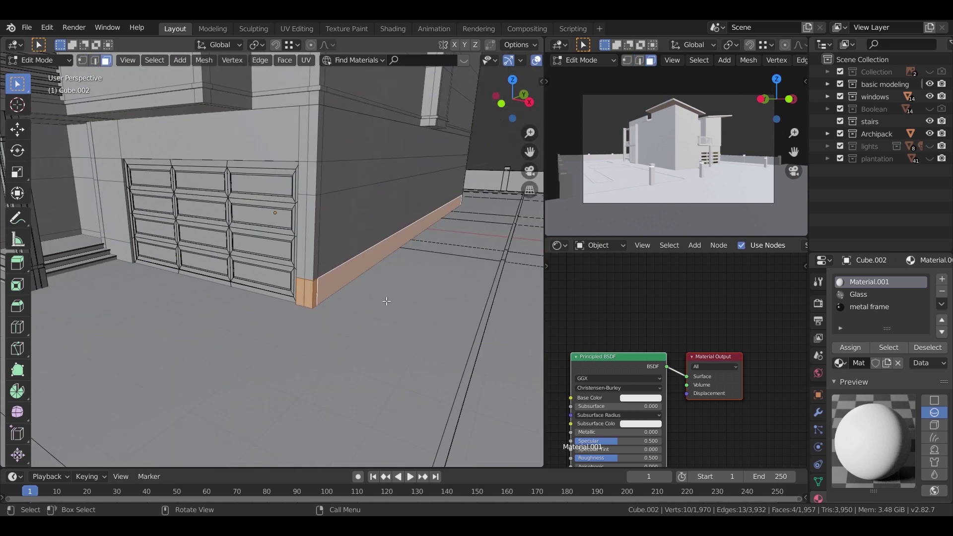
# Add the base strip faces around the rear corner of the house to the selection.
pyautogui.moveTo(385, 300); pyautogui.dragTo(278, 278, button='middle')
pyautogui.keyDown('shift'); pyautogui.click(375, 224); pyautogui.keyUp('shift')
pyautogui.moveTo(380, 233); pyautogui.dragTo(355, 288, button='middle')
pyautogui.keyDown('shift'); pyautogui.click(347, 301); pyautogui.keyUp('shift')
pyautogui.keyDown('shift'); pyautogui.click(391, 287); pyautogui.keyUp('shift')
pyautogui.scroll(-5, 367, 305)
pyautogui.moveTo(335, 325); pyautogui.dragTo(188, 285, button='middle')
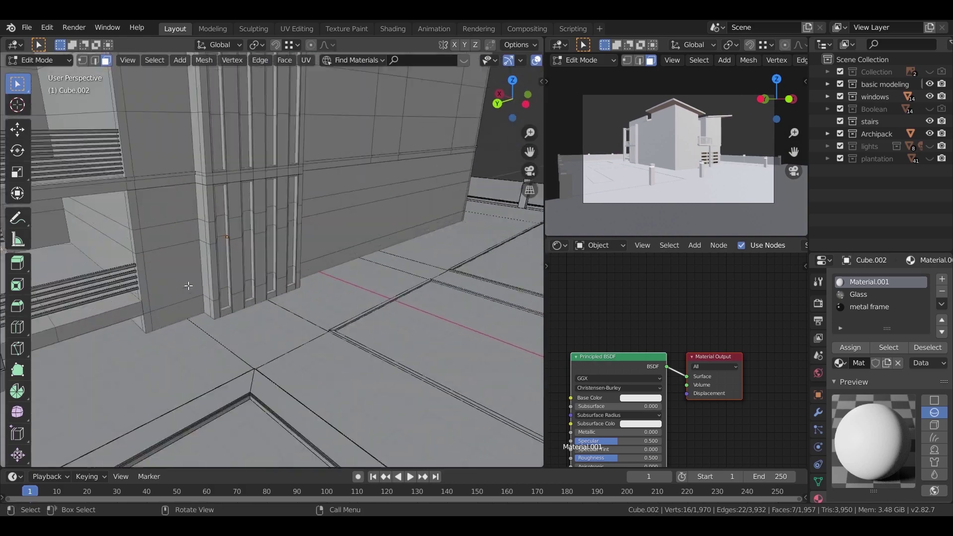
# Add the base strip faces around the vertical slats and along the long wall beyond them to the selection.
pyautogui.scroll(4, 187, 285)
pyautogui.keyDown('shift'); pyautogui.click(199, 363); pyautogui.keyUp('shift')
pyautogui.keyDown('shift'); pyautogui.click(229, 370); pyautogui.keyUp('shift')
pyautogui.keyDown('shift'); pyautogui.click(241, 368); pyautogui.keyUp('shift')
pyautogui.keyDown('shift'); pyautogui.click(303, 330); pyautogui.keyUp('shift')
pyautogui.scroll(-4, 308, 330)
pyautogui.moveTo(307, 330)
pyautogui.mouseDown(button='middle')
pyautogui.moveTo(363, 333)
pyautogui.moveTo(318, 328)
pyautogui.mouseUp(button='middle')
pyautogui.keyDown('shift'); pyautogui.click(325, 378); pyautogui.keyUp('shift')
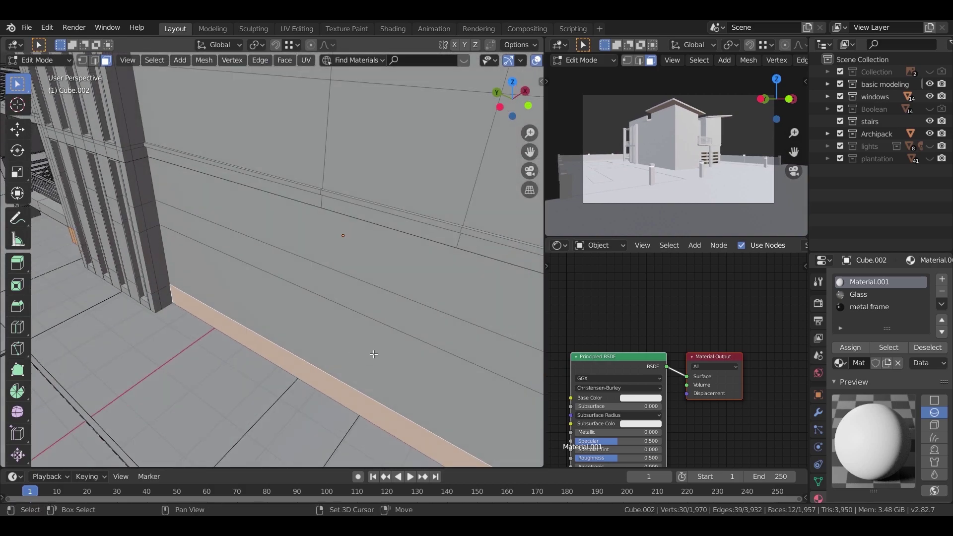
# Add the base strip faces on the front wall and between the entrance steps and garage door, undoing wrong picks.
pyautogui.moveTo(325, 367); pyautogui.dragTo(298, 298, button='middle')
pyautogui.scroll(-3, 298, 298)
pyautogui.keyDown('shift'); pyautogui.click(330, 259); pyautogui.keyUp('shift')
pyautogui.keyDown('shift'); pyautogui.click(339, 257); pyautogui.keyUp('shift')
pyautogui.keyDown('shift'); pyautogui.click(361, 242); pyautogui.keyUp('shift')
pyautogui.moveTo(364, 243); pyautogui.dragTo(244, 252, button='middle')
pyautogui.keyDown('shift'); pyautogui.click(197, 254); pyautogui.keyUp('shift')
pyautogui.keyDown('shift'); pyautogui.click(183, 258); pyautogui.keyUp('shift')
pyautogui.hotkey('ctrl', 'z')
pyautogui.hotkey('ctrl', 'z')
pyautogui.keyDown('shift'); pyautogui.click(182, 258); pyautogui.keyUp('shift')
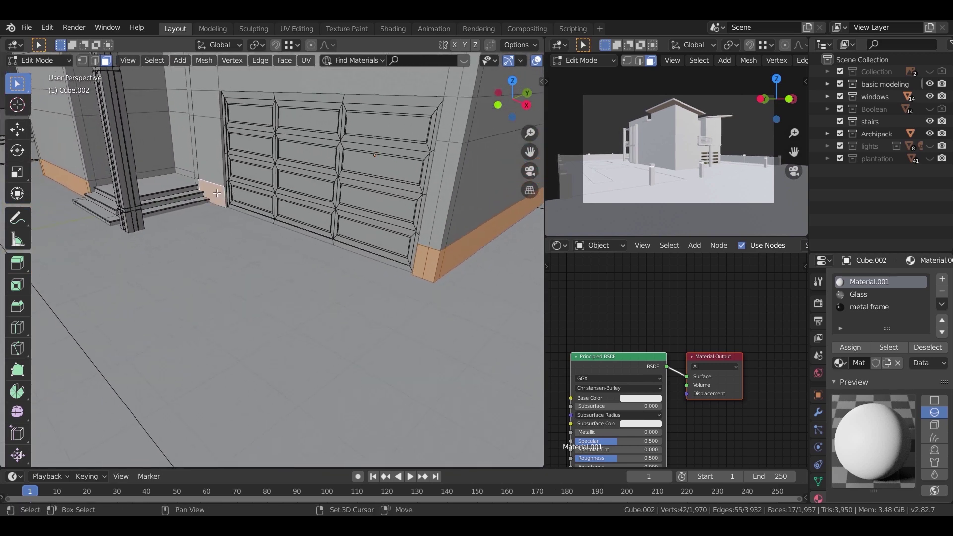
pyautogui.keyDown('shift'); pyautogui.moveTo(198, 181); pyautogui.dragTo(219, 198, button='middle'); pyautogui.keyUp('shift')
# Extrude the selected base strip faces slightly outward along their normals to form a plinth and check its shape.
pyautogui.moveTo(447, 304)
pyautogui.mouseDown(button='middle')
pyautogui.moveTo(415, 282)
pyautogui.moveTo(412, 295)
pyautogui.moveTo(442, 289)
pyautogui.mouseUp(button='middle')
pyautogui.scroll(2, 415, 283)
pyautogui.rightClick(442, 290)
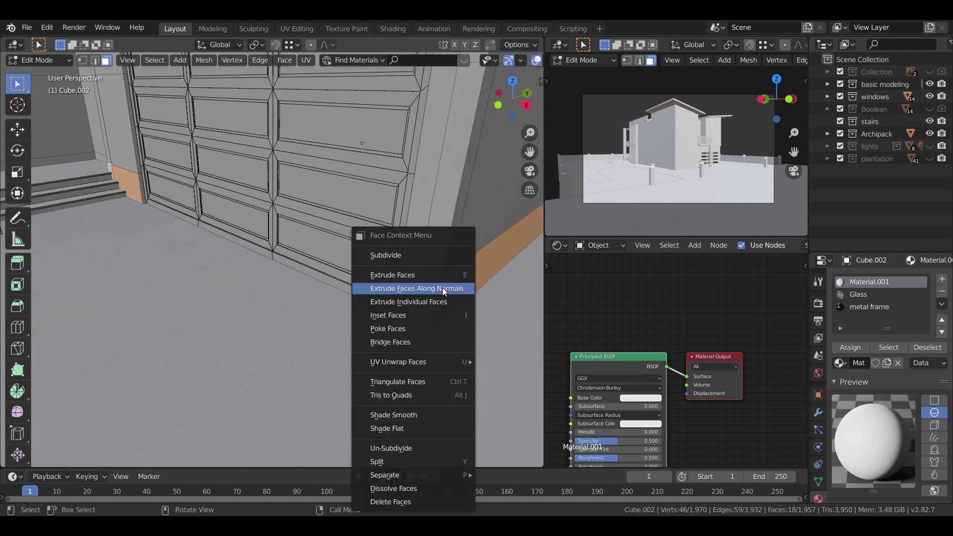
pyautogui.click(445, 289)
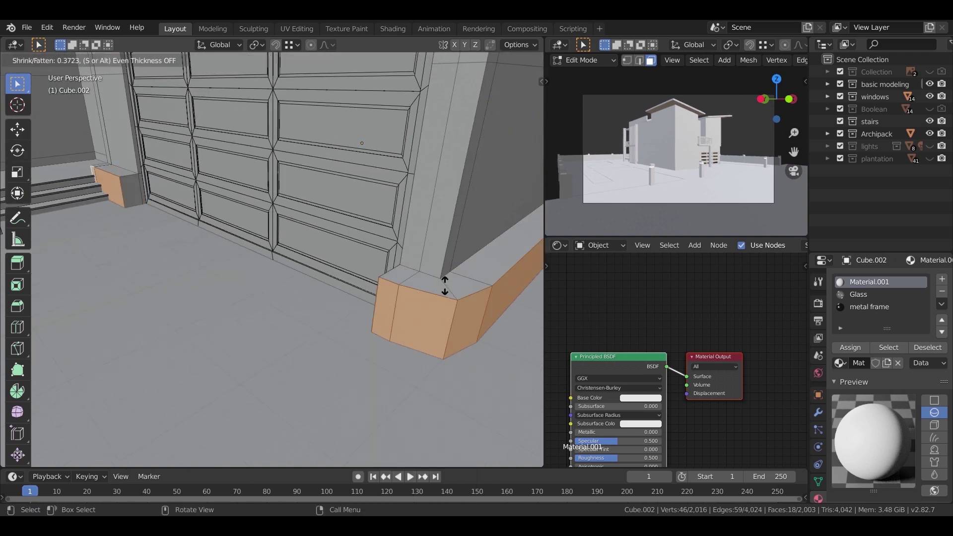
pyautogui.click(445, 292)
pyautogui.press('Tab')
pyautogui.moveTo(445, 292); pyautogui.dragTo(346, 359, button='middle')
pyautogui.scroll(2, 291, 340)
pyautogui.scroll(-8, 292, 342)
pyautogui.scroll(2, 346, 358)
pyautogui.press('Tab')
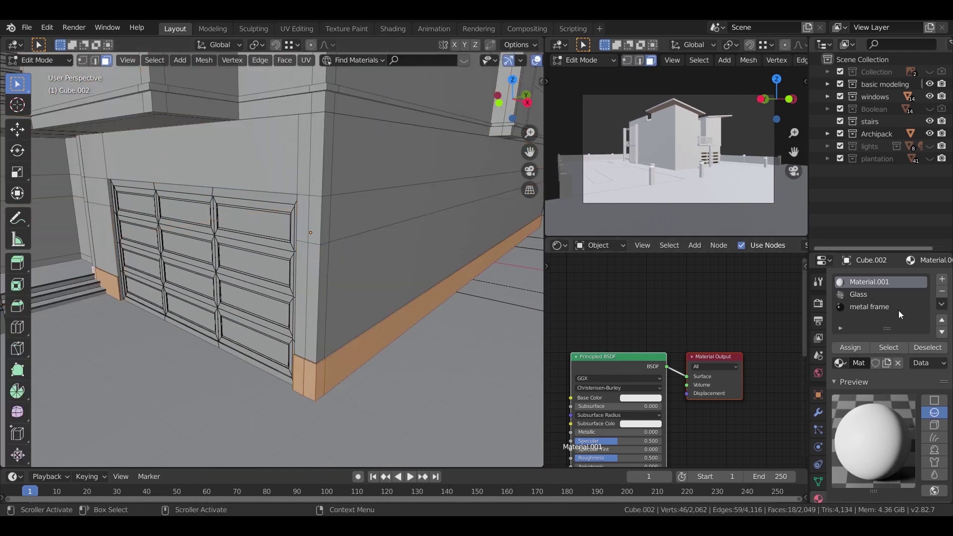
# Add a fourth material slot to the house with a new material named "dark concrete".
pyautogui.click(943, 279)
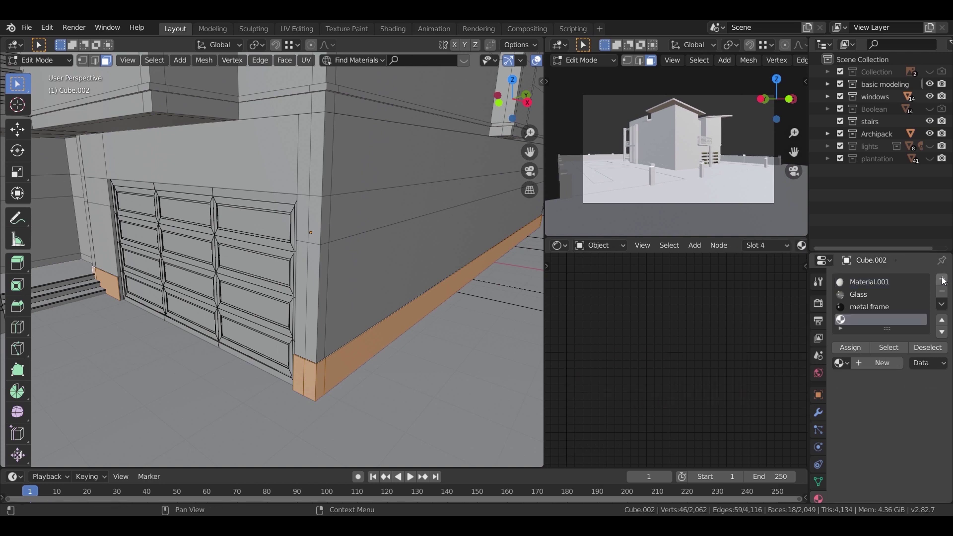
pyautogui.click(872, 363)
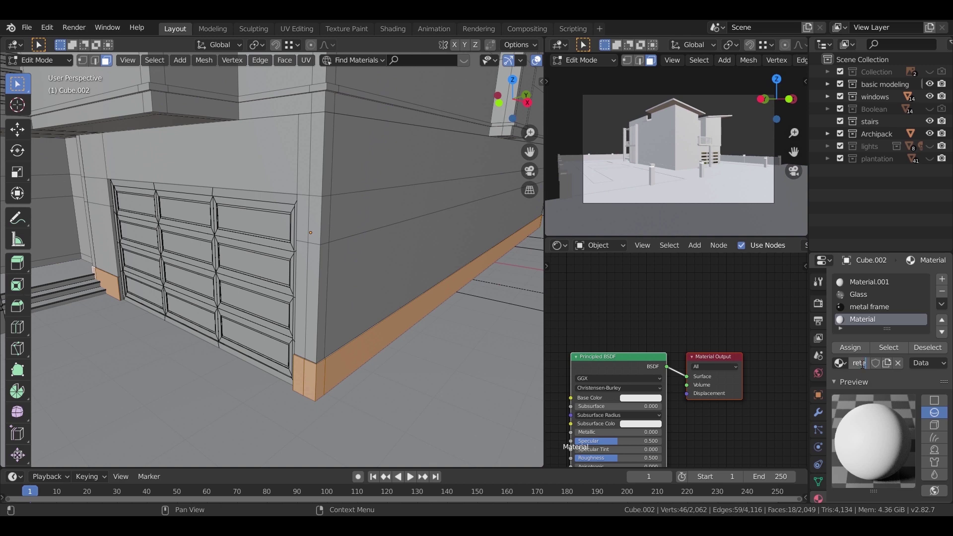
pyautogui.scroll(-2, 343, 355)
pyautogui.moveTo(342, 355); pyautogui.dragTo(362, 350, button='middle')
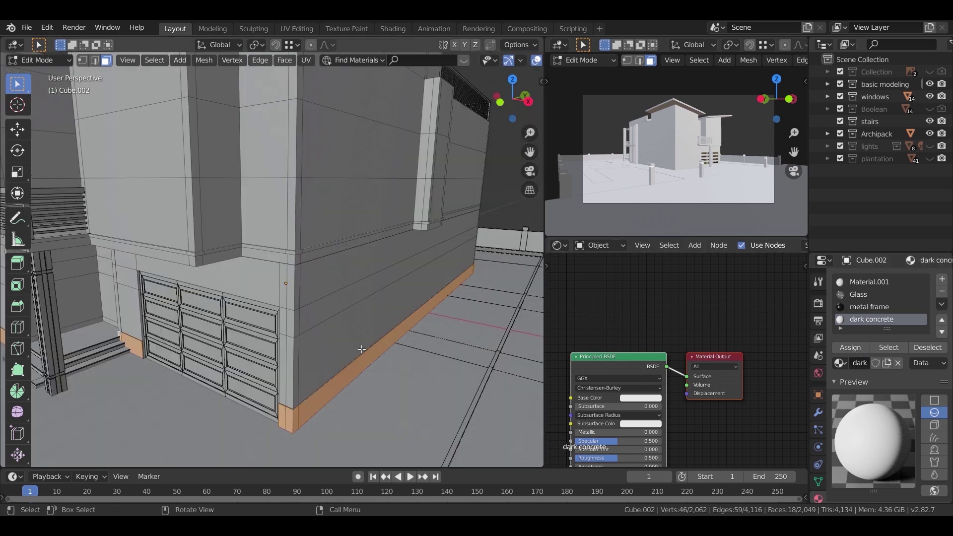
# Select the front wall faces of the block beside the entrance, from under the roof down to the plinth.
pyautogui.moveTo(338, 404); pyautogui.dragTo(366, 379, button='middle')
pyautogui.moveTo(217, 322); pyautogui.dragTo(237, 173, button='middle')
pyautogui.click(235, 116)
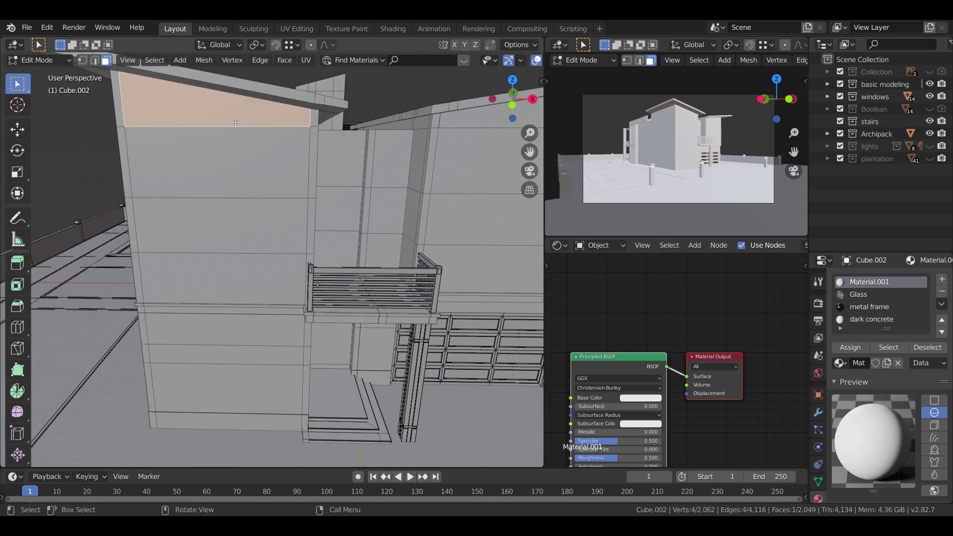
pyautogui.keyDown('shift'); pyautogui.click(241, 165); pyautogui.keyUp('shift')
pyautogui.keyDown('shift'); pyautogui.click(242, 226); pyautogui.keyUp('shift')
pyautogui.keyDown('shift'); pyautogui.click(242, 287); pyautogui.keyUp('shift')
pyautogui.keyDown('shift'); pyautogui.click(244, 330); pyautogui.keyUp('shift')
pyautogui.keyDown('shift'); pyautogui.click(245, 355); pyautogui.keyUp('shift')
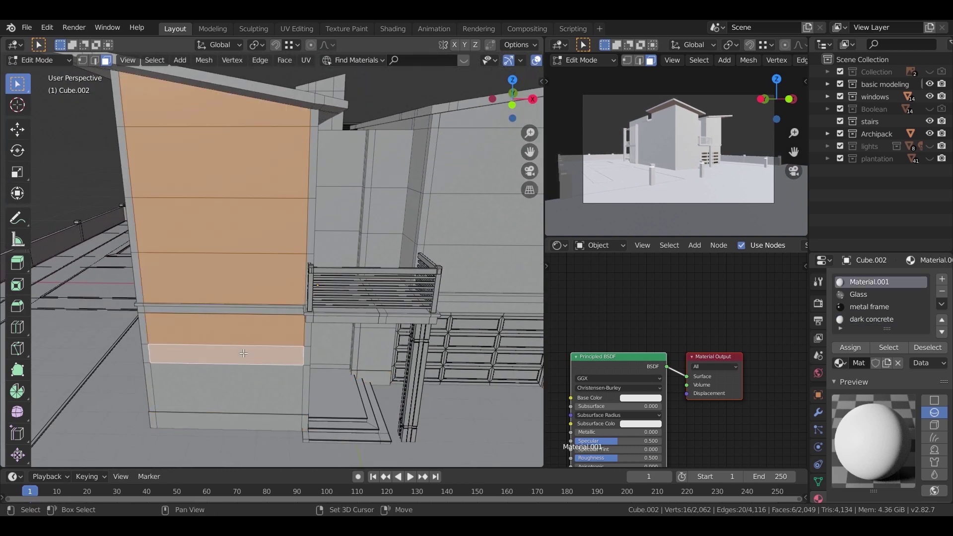
pyautogui.keyDown('shift'); pyautogui.click(249, 400); pyautogui.keyUp('shift')
# Extend the selection to the entrance block's corner strips and its inner wall beside the balcony.
pyautogui.moveTo(267, 413); pyautogui.dragTo(191, 267, button='middle')
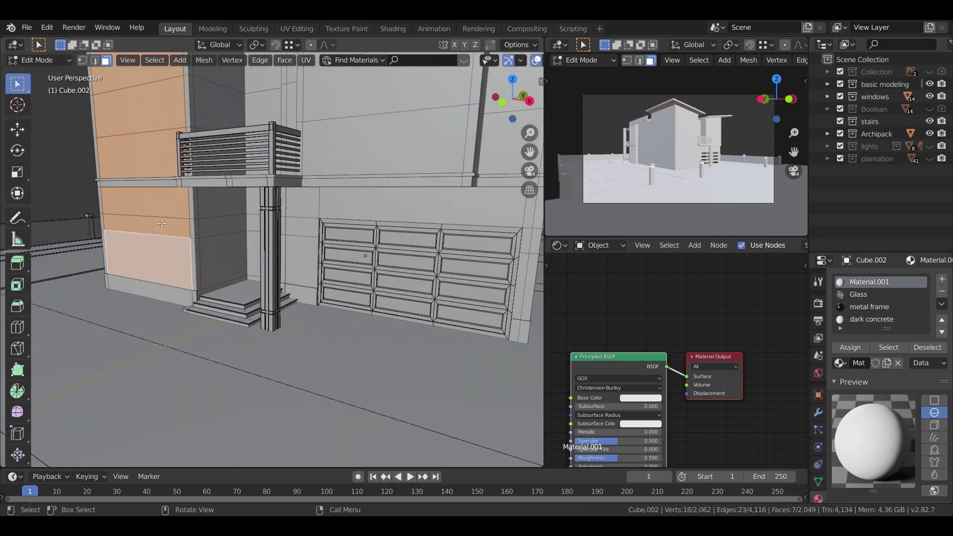
pyautogui.scroll(-4, 190, 267)
pyautogui.scroll(6, 341, 114)
pyautogui.moveTo(305, 172); pyautogui.dragTo(259, 328)
pyautogui.keyDown('ctrl'); pyautogui.moveTo(336, 247); pyautogui.dragTo(365, 272); pyautogui.keyUp('ctrl')
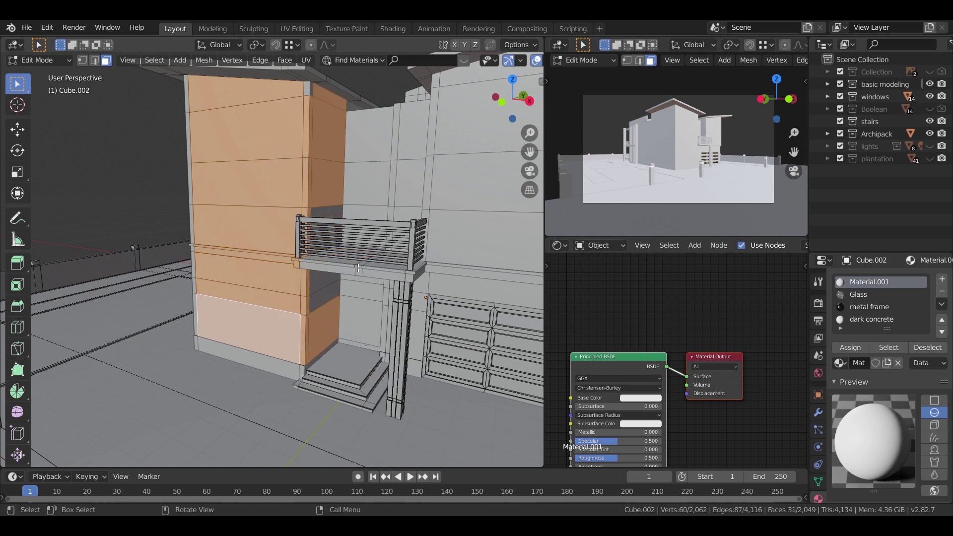
pyautogui.moveTo(302, 301); pyautogui.dragTo(301, 303)
pyautogui.hotkey('ctrl', 'z')
pyautogui.keyDown('shift'); pyautogui.moveTo(331, 221); pyautogui.dragTo(302, 310); pyautogui.keyUp('shift')
# Deselect the unwanted faces around the balcony using X-ray display, and restore the solid display.
pyautogui.moveTo(366, 323); pyautogui.dragTo(374, 335, button='middle')
pyautogui.press('KP_7')
pyautogui.keyDown('shift'); pyautogui.moveTo(388, 424); pyautogui.dragTo(327, 244, button='middle'); pyautogui.keyUp('shift')
pyautogui.hotkey('alt', 'z')
pyautogui.scroll(4, 326, 244)
pyautogui.keyDown('ctrl'); pyautogui.moveTo(362, 177); pyautogui.dragTo(296, 319); pyautogui.keyUp('ctrl')
pyautogui.moveTo(296, 320); pyautogui.dragTo(401, 208, button='middle')
pyautogui.keyDown('ctrl'); pyautogui.moveTo(401, 208); pyautogui.dragTo(369, 167); pyautogui.keyUp('ctrl')
pyautogui.scroll(3, 300, 327)
pyautogui.moveTo(342, 273)
pyautogui.mouseDown(button='middle')
pyautogui.moveTo(300, 327)
pyautogui.moveTo(283, 313)
pyautogui.mouseUp(button='middle')
pyautogui.hotkey('alt', 'z')
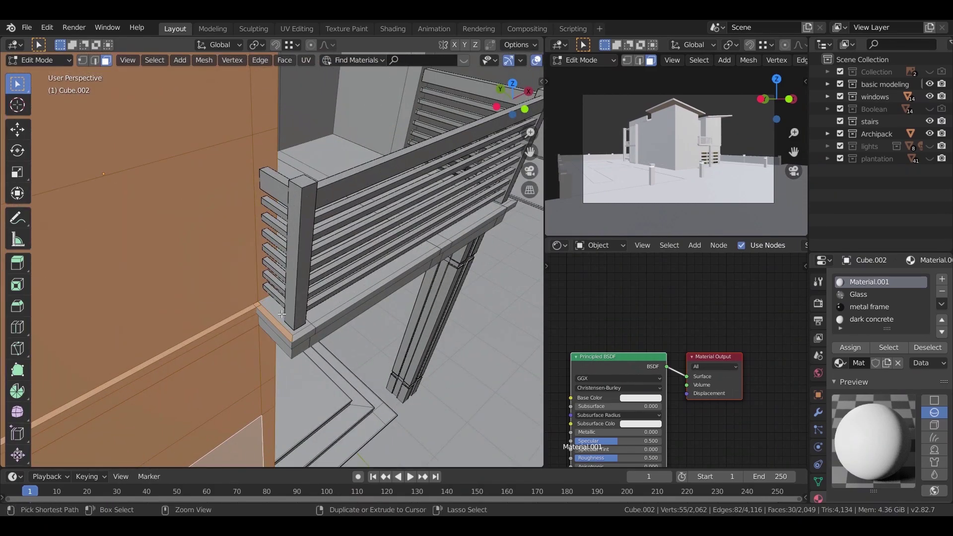
# Add the lower band and upper corner faces of the entrance block's outer side wall to the selection.
pyautogui.moveTo(304, 355); pyautogui.dragTo(262, 311, button='middle')
pyautogui.scroll(-5, 261, 311)
pyautogui.moveTo(219, 369); pyautogui.dragTo(233, 345, button='middle')
pyautogui.scroll(-4, 236, 328)
pyautogui.moveTo(235, 277); pyautogui.dragTo(259, 197, button='middle')
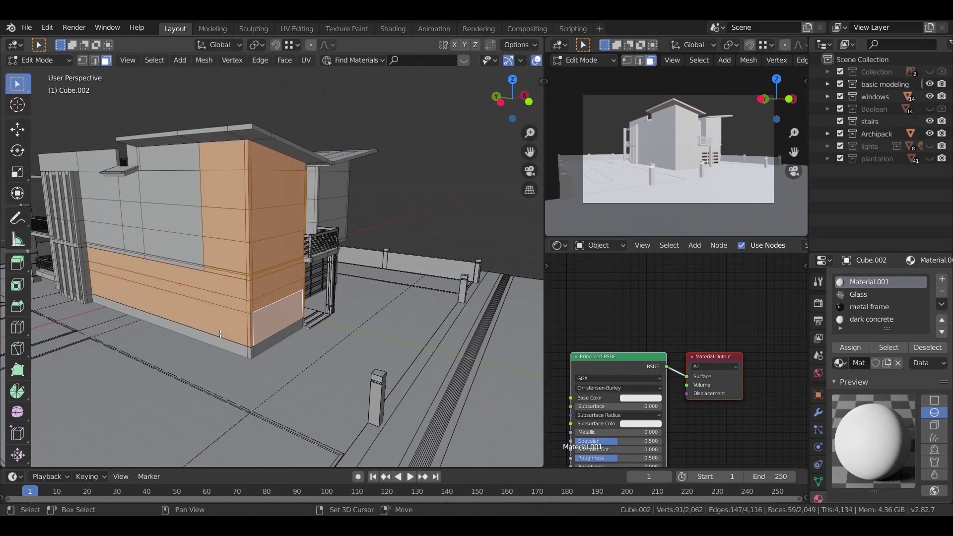
# Extend the selection along the upper side wall toward the small canopy and check it around the front corner.
pyautogui.moveTo(249, 341); pyautogui.dragTo(291, 179, button='middle')
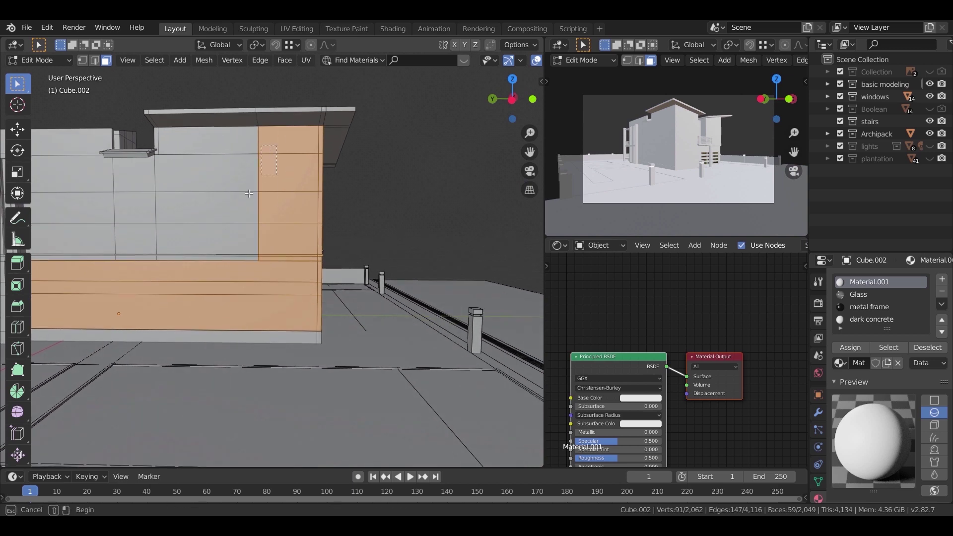
pyautogui.keyDown('shift'); pyautogui.moveTo(183, 272); pyautogui.dragTo(408, 264, button='middle'); pyautogui.keyUp('shift')
pyautogui.scroll(3, 414, 248)
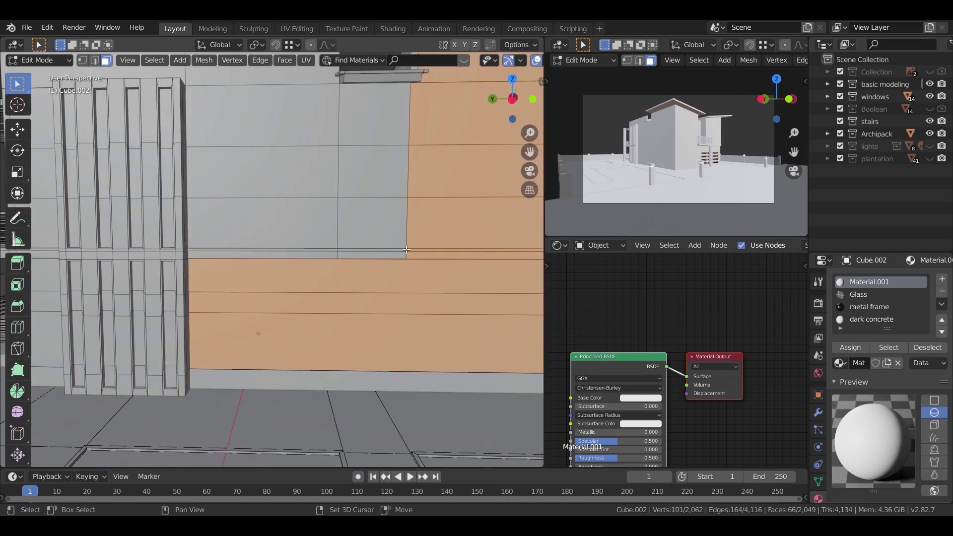
pyautogui.moveTo(428, 262); pyautogui.dragTo(368, 284, button='middle')
pyautogui.scroll(-5, 368, 284)
pyautogui.moveTo(318, 343); pyautogui.dragTo(202, 200, button='middle')
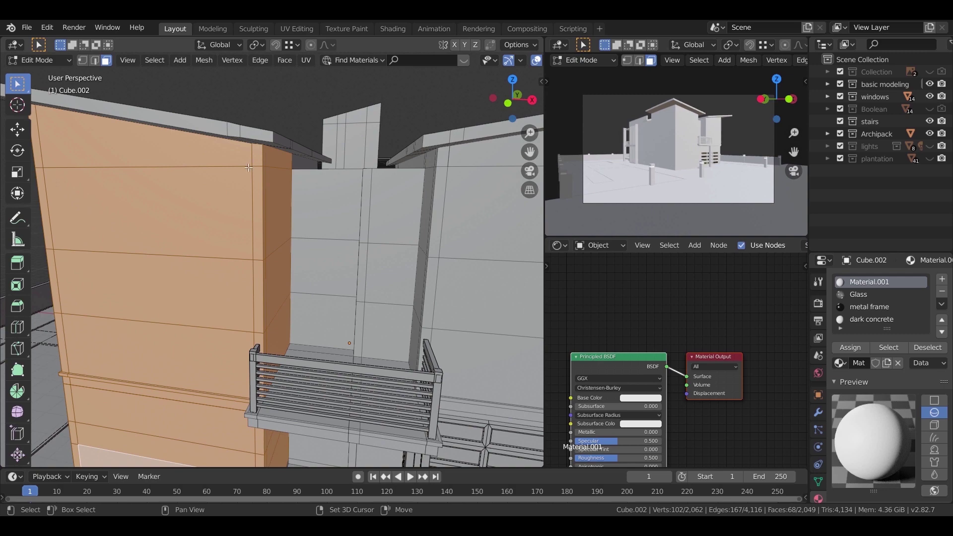
# Add the upper front wall of the garage block, including its top face and narrow edge strips, to the face selection.
pyautogui.scroll(-3, 249, 167)
pyautogui.keyDown('shift'); pyautogui.moveTo(454, 214); pyautogui.dragTo(298, 172, button='middle'); pyautogui.keyUp('shift')
pyautogui.keyDown('shift'); pyautogui.click(317, 149); pyautogui.keyUp('shift')
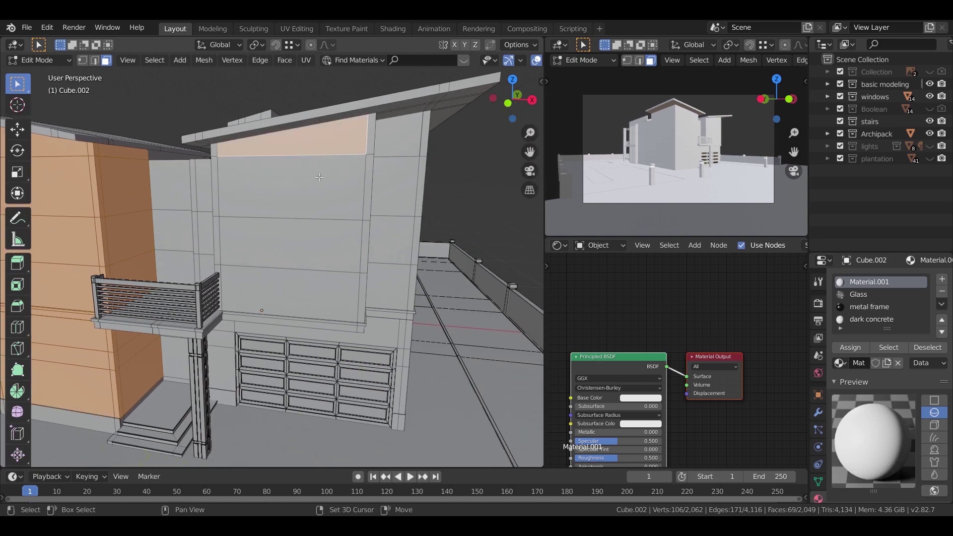
pyautogui.moveTo(371, 197); pyautogui.dragTo(276, 206, button='middle')
pyautogui.keyDown('shift'); pyautogui.moveTo(205, 164); pyautogui.dragTo(195, 307); pyautogui.keyUp('shift')
pyautogui.moveTo(197, 303); pyautogui.dragTo(446, 188, button='middle')
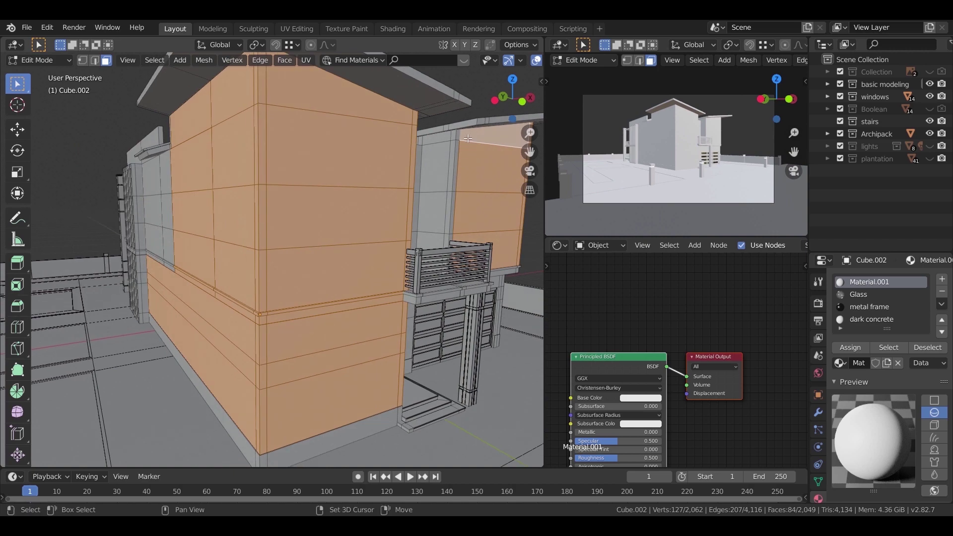
pyautogui.keyDown('shift'); pyautogui.moveTo(435, 237); pyautogui.dragTo(434, 239); pyautogui.keyUp('shift')
pyautogui.moveTo(511, 221); pyautogui.dragTo(422, 230, button='middle')
# Add the bottom trim at the garage block's overhanging corner to the selection and deselect the stray face around the garage door.
pyautogui.scroll(3, 242, 322)
pyautogui.scroll(2, 241, 321)
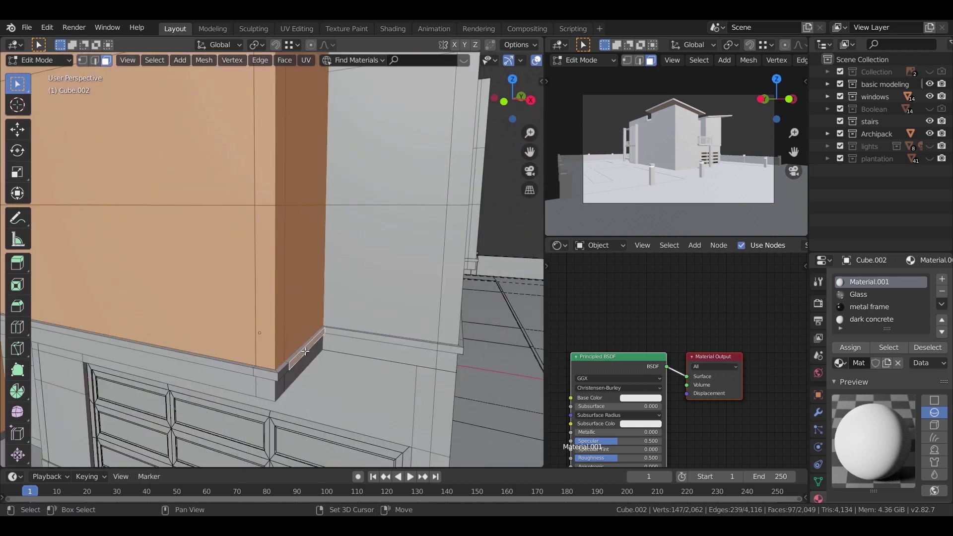
pyautogui.keyDown('shift'); pyautogui.moveTo(300, 329); pyautogui.dragTo(274, 370); pyautogui.keyUp('shift')
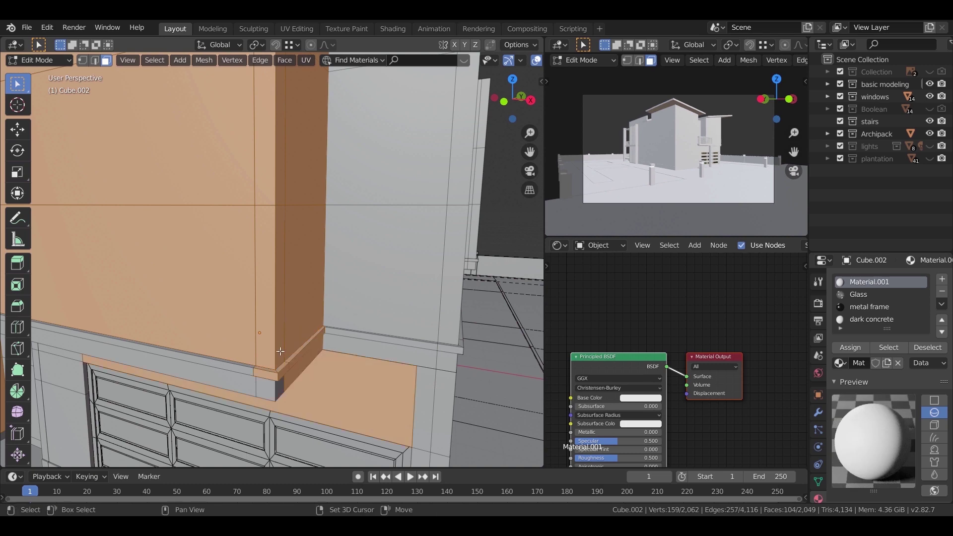
pyautogui.scroll(-4, 338, 368)
pyautogui.keyDown('shift'); pyautogui.click(334, 349); pyautogui.keyUp('shift')
pyautogui.moveTo(317, 273); pyautogui.dragTo(329, 247, button='middle')
pyautogui.moveTo(276, 233); pyautogui.dragTo(249, 251, button='middle')
pyautogui.scroll(-5, 249, 251)
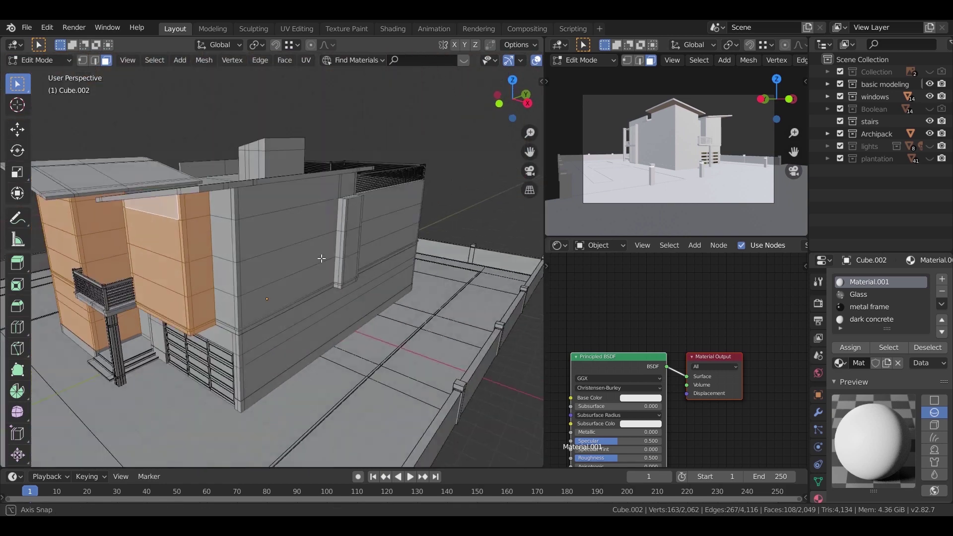
# Add the front, side, bottom and top faces of the projecting box on the garage-side wall to the selection.
pyautogui.scroll(6, 389, 219)
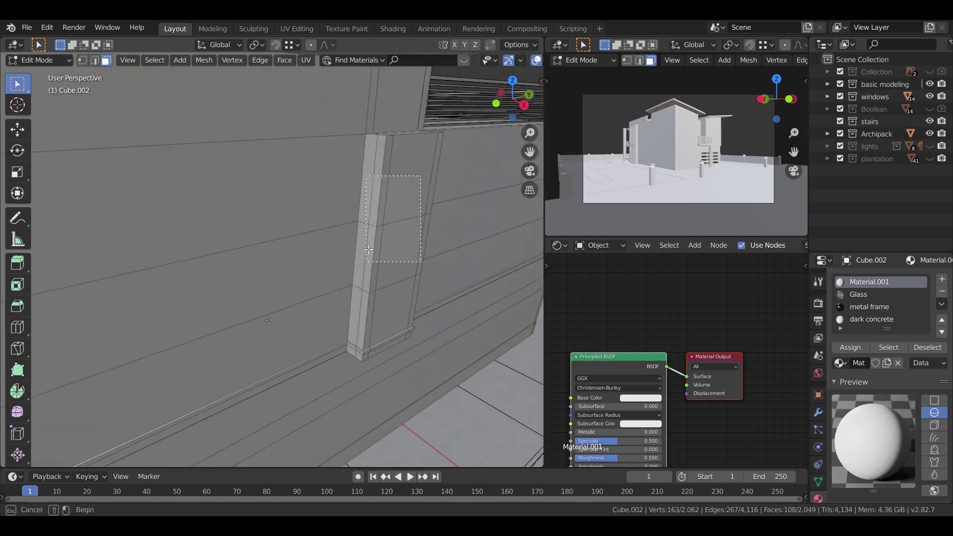
pyautogui.keyDown('shift'); pyautogui.moveTo(368, 249); pyautogui.dragTo(369, 250); pyautogui.keyUp('shift')
pyautogui.moveTo(392, 283); pyautogui.dragTo(392, 264, button='middle')
pyautogui.keyDown('shift'); pyautogui.moveTo(375, 186); pyautogui.dragTo(349, 281); pyautogui.keyUp('shift')
pyautogui.moveTo(349, 281); pyautogui.dragTo(271, 292, button='middle')
pyautogui.scroll(2, 258, 219)
pyautogui.keyDown('shift'); pyautogui.moveTo(268, 140); pyautogui.dragTo(249, 189); pyautogui.keyUp('shift')
pyautogui.keyDown('shift'); pyautogui.moveTo(268, 257); pyautogui.dragTo(279, 351); pyautogui.keyUp('shift')
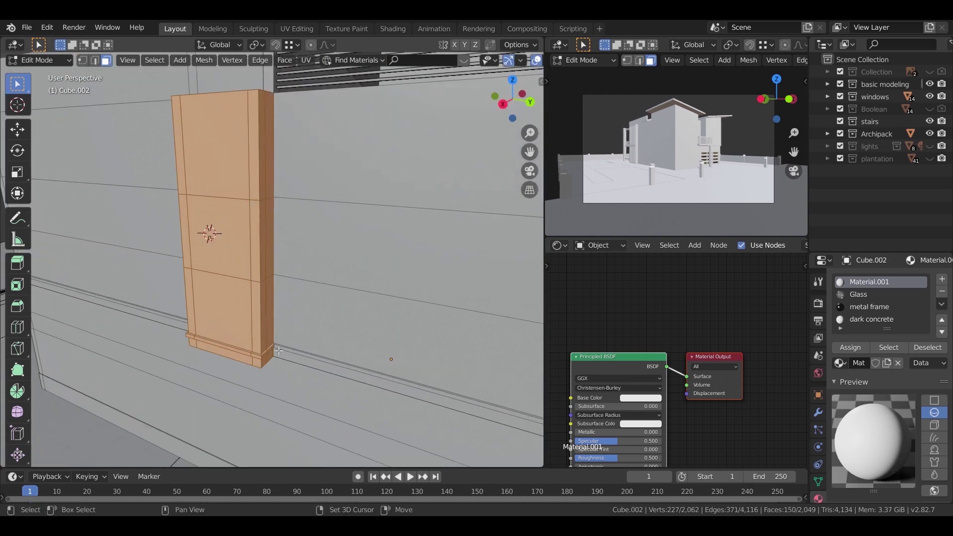
pyautogui.keyDown('shift'); pyautogui.moveTo(290, 161); pyautogui.dragTo(242, 283, button='middle'); pyautogui.keyUp('shift')
pyautogui.keyDown('shift'); pyautogui.moveTo(255, 292); pyautogui.dragTo(235, 296); pyautogui.keyUp('shift')
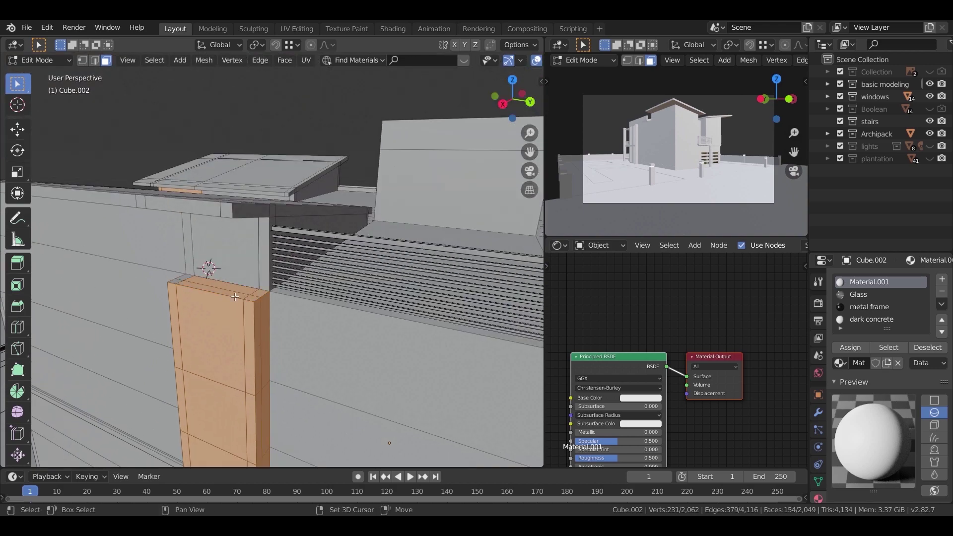
# Add the slatted panel's upper and lower faces and its outer side to the selection, removing stray faces from the adjacent wall.
pyautogui.moveTo(208, 283); pyautogui.dragTo(309, 157, button='middle')
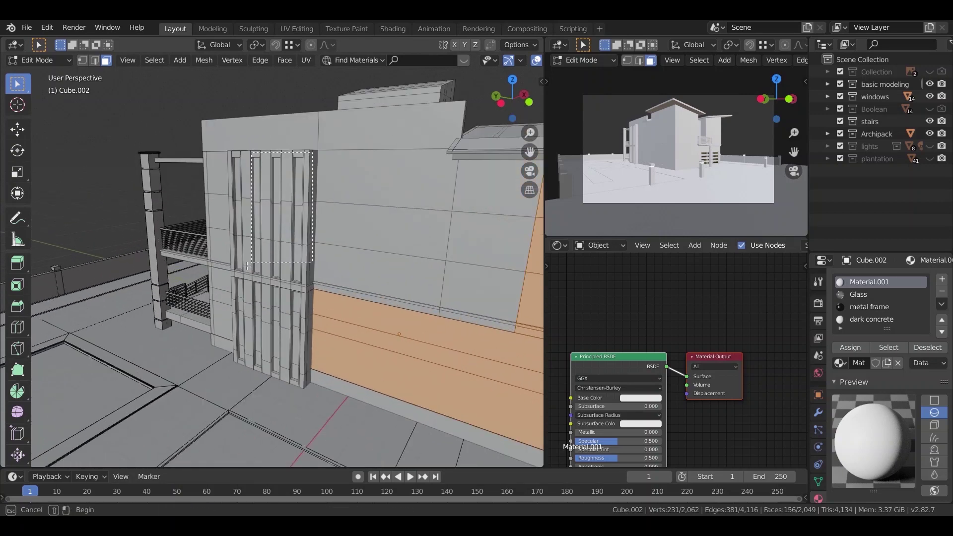
pyautogui.keyDown('shift'); pyautogui.moveTo(239, 300); pyautogui.dragTo(239, 299); pyautogui.keyUp('shift')
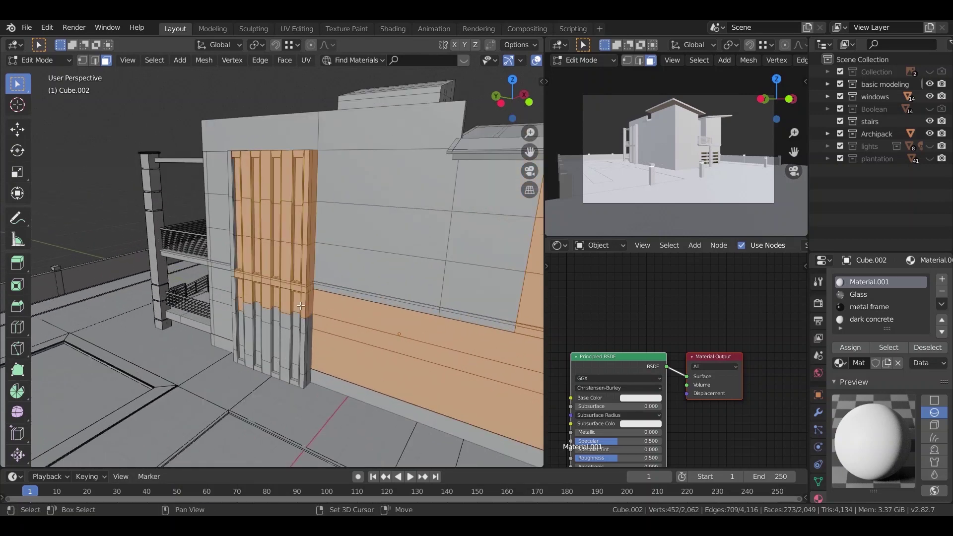
pyautogui.keyDown('shift'); pyautogui.moveTo(258, 370); pyautogui.dragTo(258, 372); pyautogui.keyUp('shift')
pyautogui.moveTo(258, 371); pyautogui.dragTo(406, 143, button='middle')
pyautogui.keyDown('shift'); pyautogui.moveTo(400, 132); pyautogui.dragTo(362, 221); pyautogui.keyUp('shift')
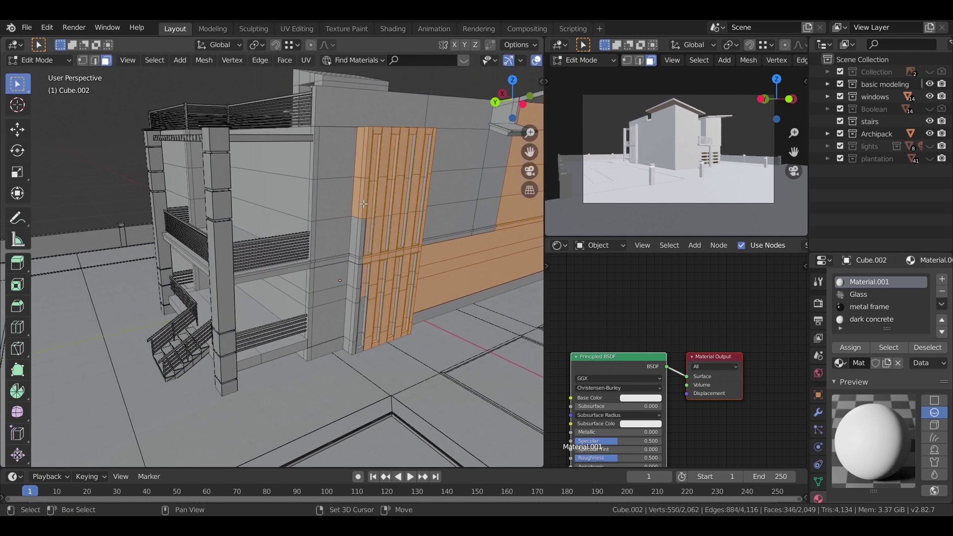
pyautogui.keyDown('shift'); pyautogui.moveTo(351, 323); pyautogui.dragTo(346, 354); pyautogui.keyUp('shift')
pyautogui.keyDown('ctrl'); pyautogui.moveTo(336, 184); pyautogui.dragTo(330, 235); pyautogui.keyUp('ctrl')
# Extend the selection across the slatted panel's top faces and deselect the unwanted faces beside it.
pyautogui.moveTo(404, 258); pyautogui.dragTo(354, 299, button='middle')
pyautogui.scroll(2, 363, 305)
pyautogui.keyDown('shift'); pyautogui.moveTo(357, 303); pyautogui.dragTo(326, 308); pyautogui.keyUp('shift')
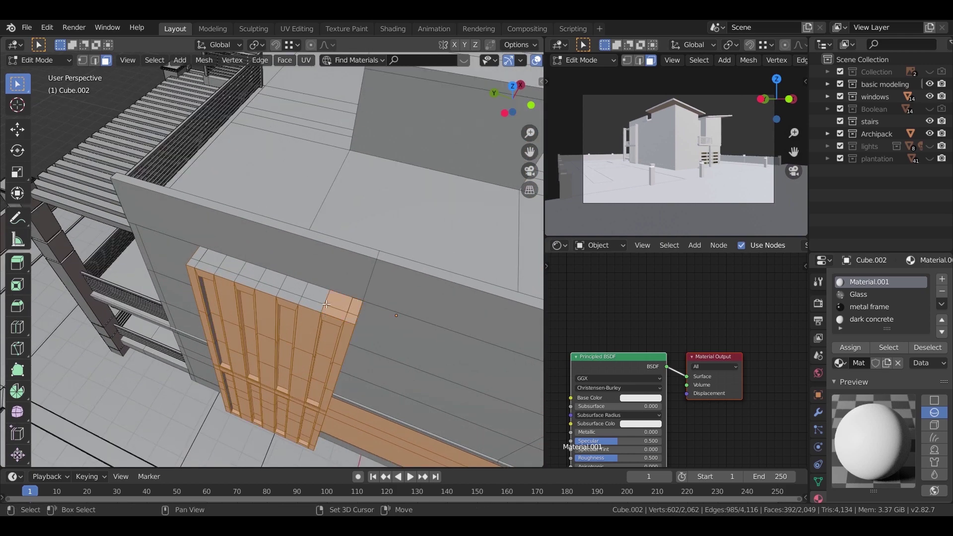
pyautogui.keyDown('shift'); pyautogui.moveTo(258, 294); pyautogui.dragTo(223, 281); pyautogui.keyUp('shift')
pyautogui.keyDown('ctrl'); pyautogui.moveTo(154, 296); pyautogui.dragTo(153, 298); pyautogui.keyUp('ctrl')
pyautogui.scroll(-4, 209, 304)
pyautogui.moveTo(268, 311); pyautogui.dragTo(250, 268, button='middle')
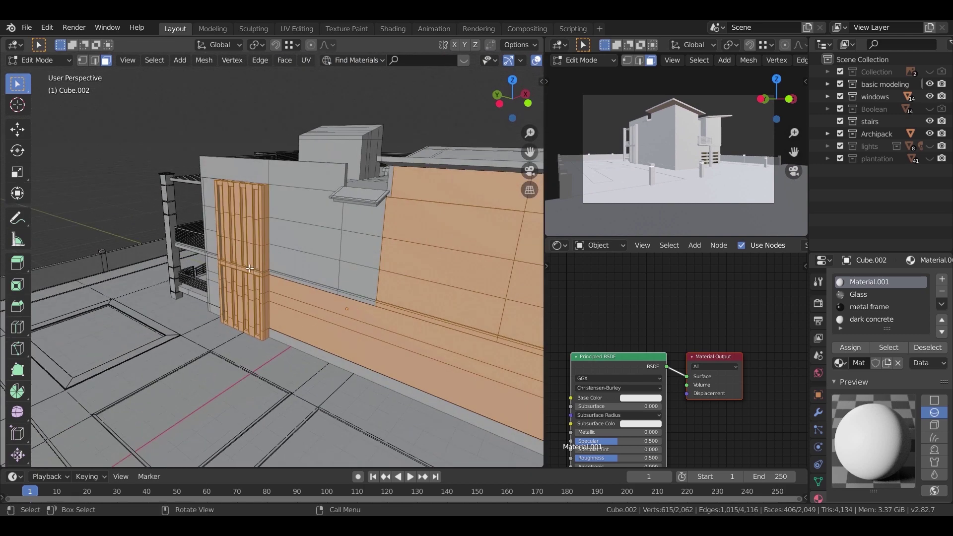
# Create a new material named "paint wall" in a new slot and assign it to the selected faces.
pyautogui.keyDown('shift'); pyautogui.moveTo(330, 306); pyautogui.dragTo(149, 263, button='middle'); pyautogui.keyUp('shift')
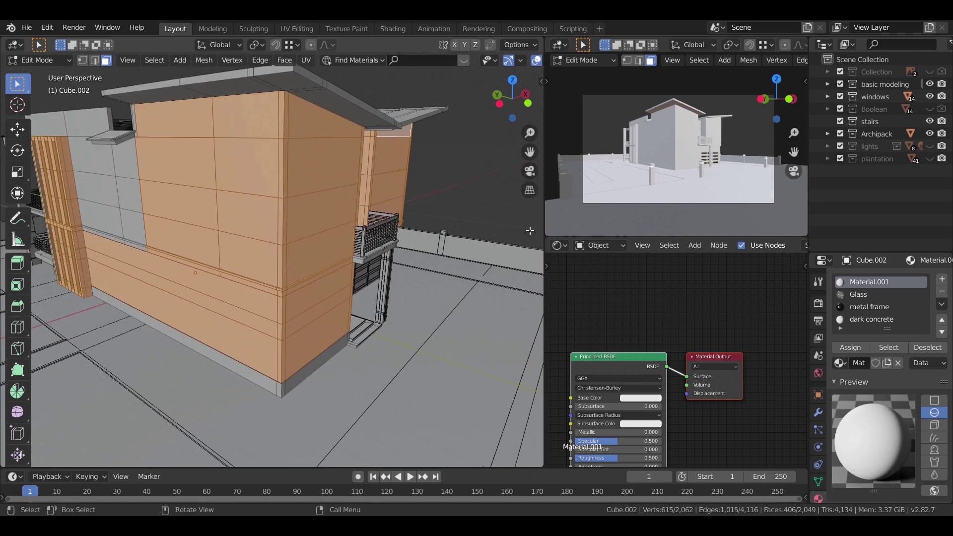
pyautogui.click(942, 279)
pyautogui.click(874, 372)
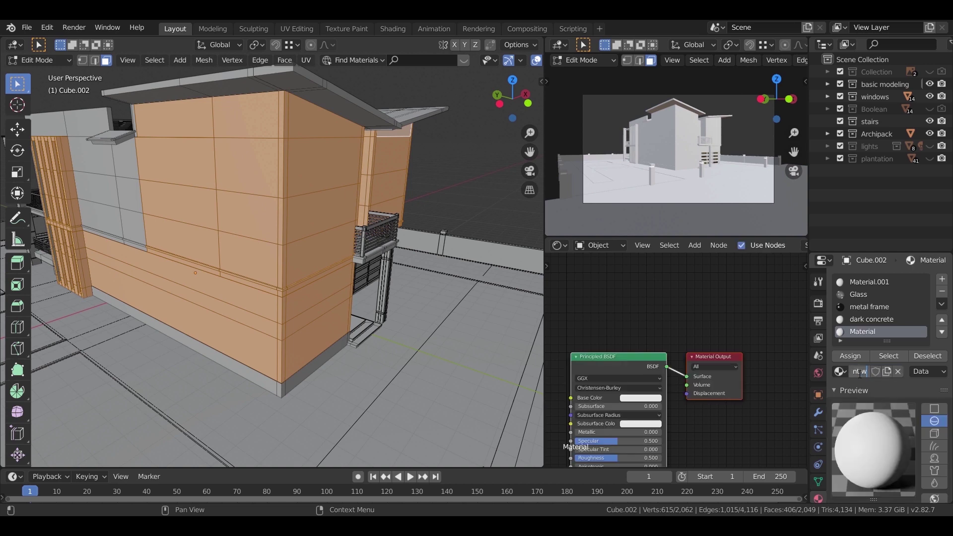
pyautogui.click(860, 361)
# Cut a vertical edge loop into the lower side wall and snap it along Y to the vertical wall edge above.
pyautogui.keyDown('shift'); pyautogui.moveTo(246, 297); pyautogui.dragTo(307, 293, button='middle'); pyautogui.keyUp('shift')
pyautogui.moveTo(308, 293); pyautogui.dragTo(382, 258, button='middle')
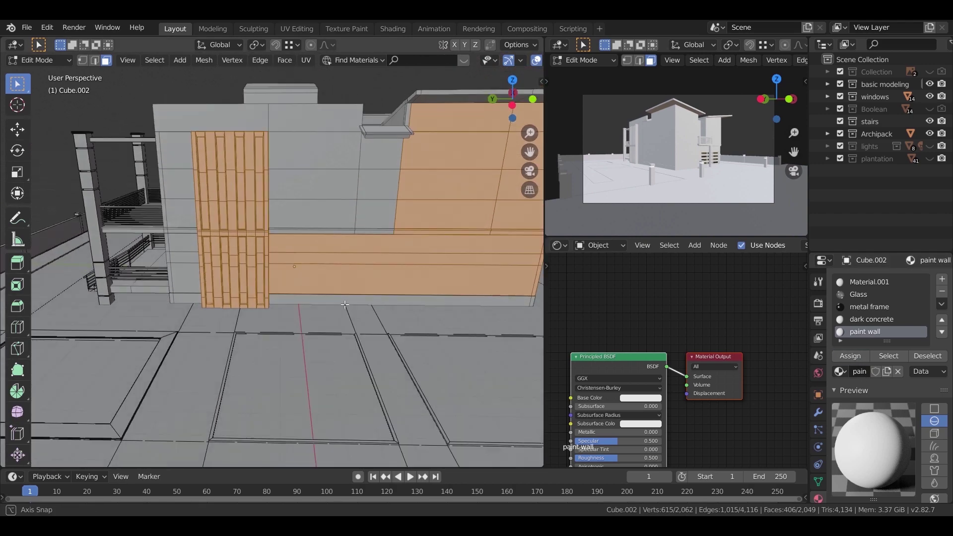
pyautogui.scroll(3, 382, 248)
pyautogui.keyDown('shift'); pyautogui.moveTo(407, 220); pyautogui.dragTo(332, 243, button='middle'); pyautogui.keyUp('shift')
pyautogui.hotkey('ctrl', 'r')
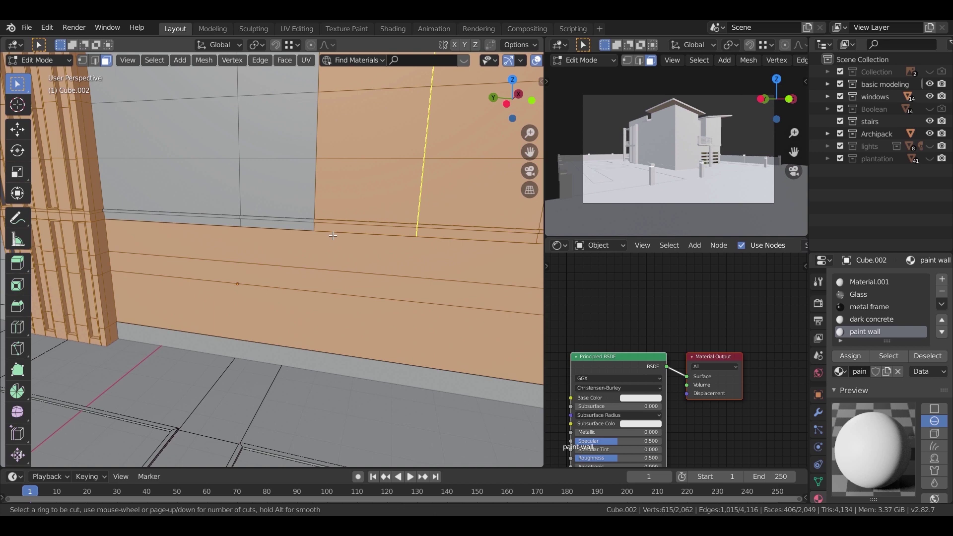
pyautogui.click(331, 298)
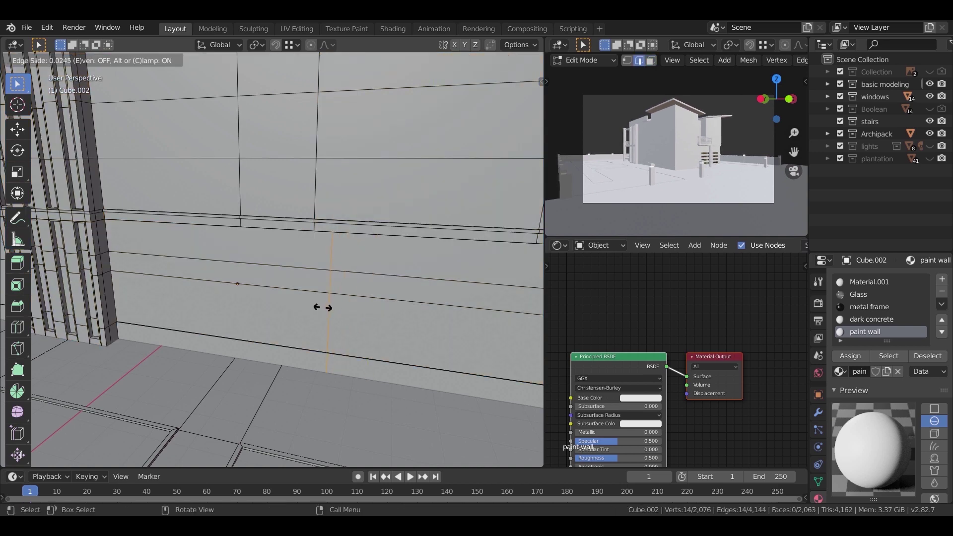
pyautogui.rightClick(322, 308)
pyautogui.press('g')
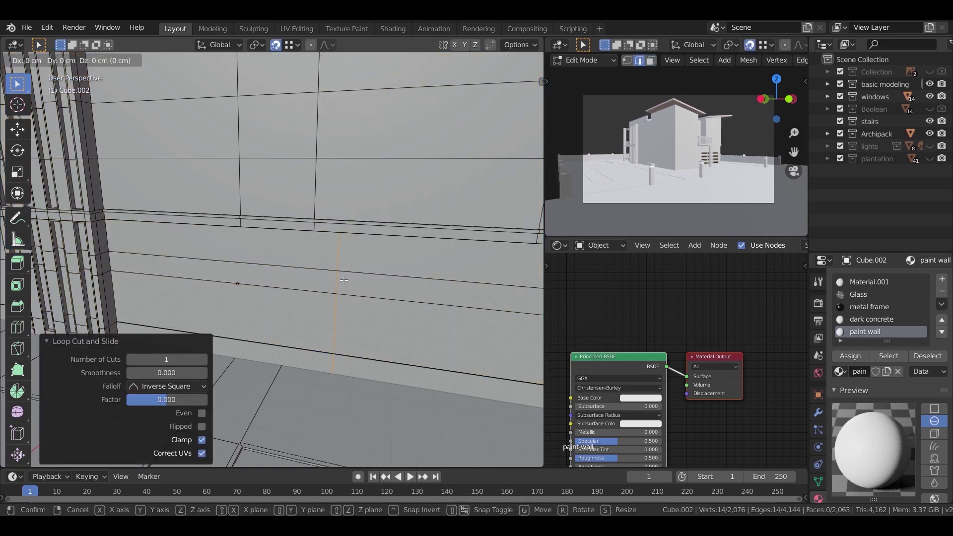
pyautogui.press('y')
pyautogui.click(310, 236)
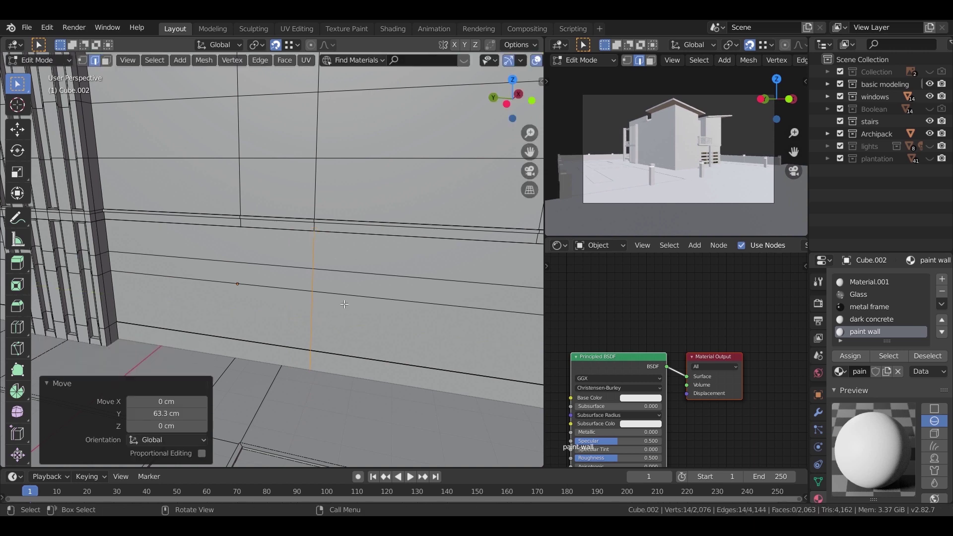
# Select the faces using the paint wall material to check its coverage on the split lower wall.
pyautogui.press('Tab')
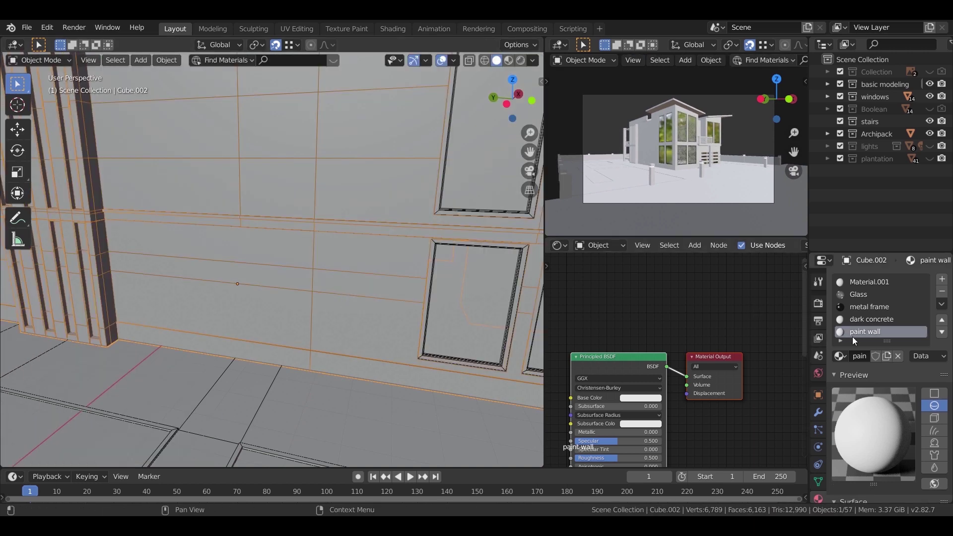
pyautogui.press('Tab')
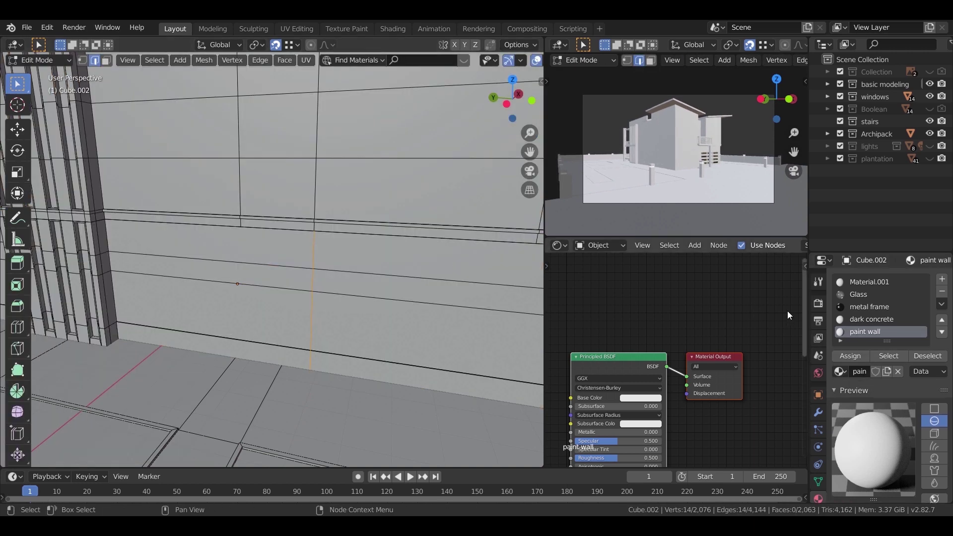
pyautogui.press('Tab')
pyautogui.press('Tab')
pyautogui.click(887, 357)
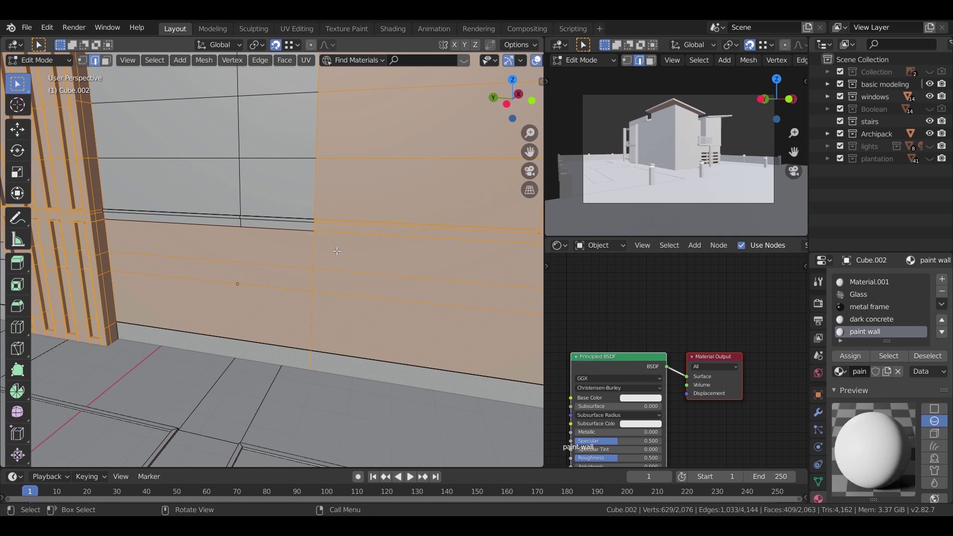
# Select the three lower wall faces between the slatted panel and the new edge, and assign Material.001 to them.
pyautogui.click(208, 261)
pyautogui.click(106, 60)
pyautogui.click(253, 248)
pyautogui.keyDown('shift'); pyautogui.click(263, 278); pyautogui.keyUp('shift')
pyautogui.keyDown('shift'); pyautogui.click(271, 308); pyautogui.keyUp('shift')
pyautogui.click(853, 282)
pyautogui.click(851, 356)
# Clear the selection, reselect the paint wall faces and examine the material boundary along the wall's ledge.
pyautogui.click(169, 60)
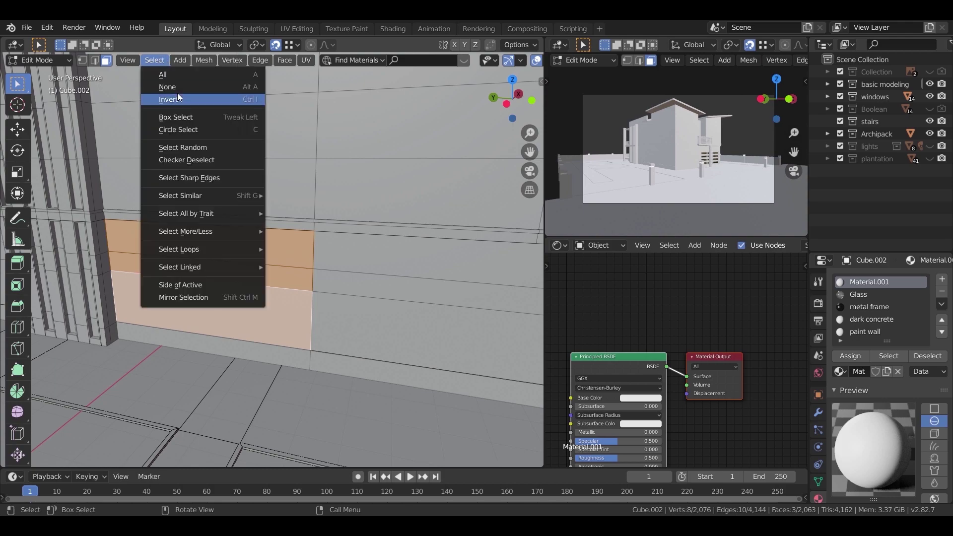
pyautogui.click(166, 88)
pyautogui.click(873, 332)
pyautogui.click(887, 356)
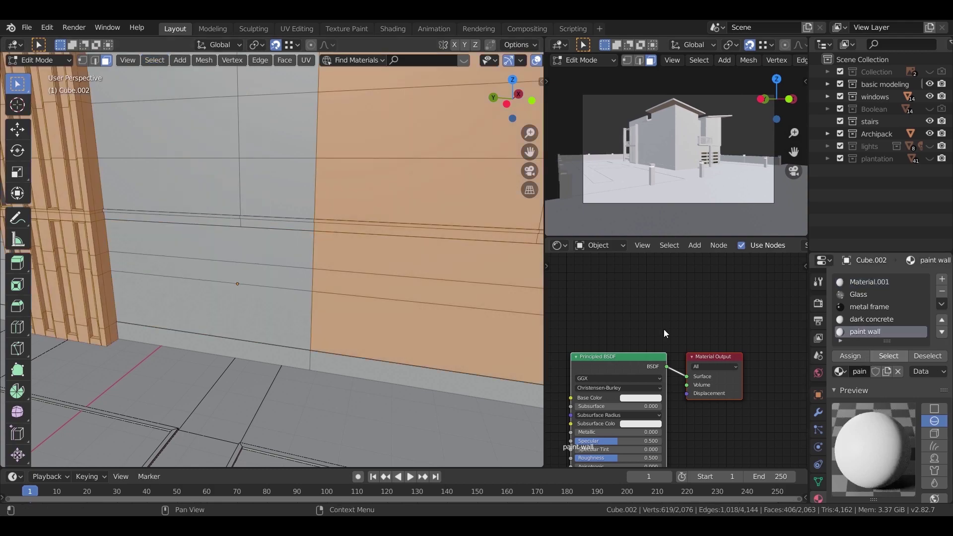
pyautogui.scroll(-5, 308, 258)
pyautogui.moveTo(298, 258)
pyautogui.mouseDown(button='middle')
pyautogui.moveTo(189, 290)
pyautogui.moveTo(113, 261)
pyautogui.moveTo(255, 271)
pyautogui.mouseUp(button='middle')
pyautogui.scroll(3, 255, 271)
pyautogui.scroll(8, 256, 270)
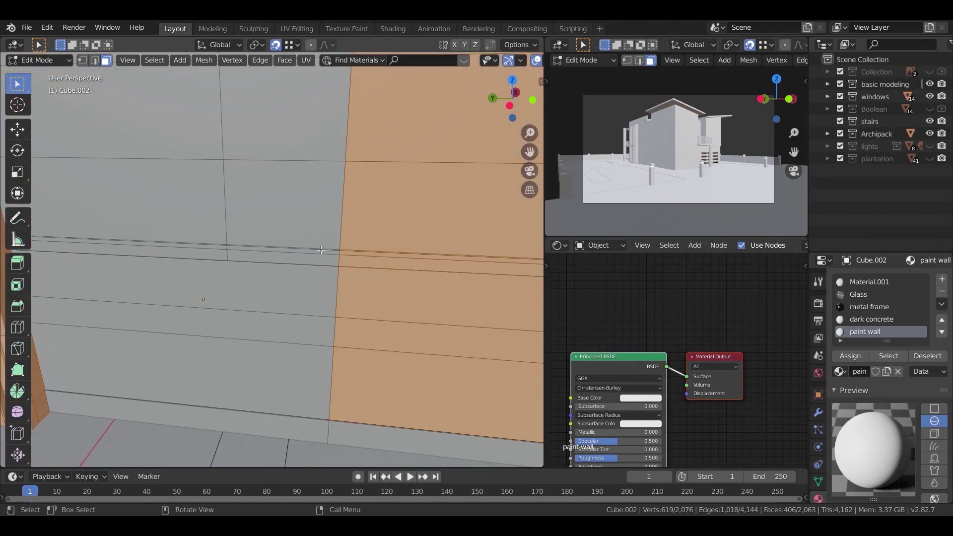
# Select the two ledge strips beside the slatted panel, grow the selection and assign paint wall to it.
pyautogui.click(321, 252)
pyautogui.keyDown('shift'); pyautogui.moveTo(320, 267); pyautogui.dragTo(392, 276, button='middle'); pyautogui.keyUp('shift')
pyautogui.keyDown('shift'); pyautogui.click(154, 256); pyautogui.keyUp('shift')
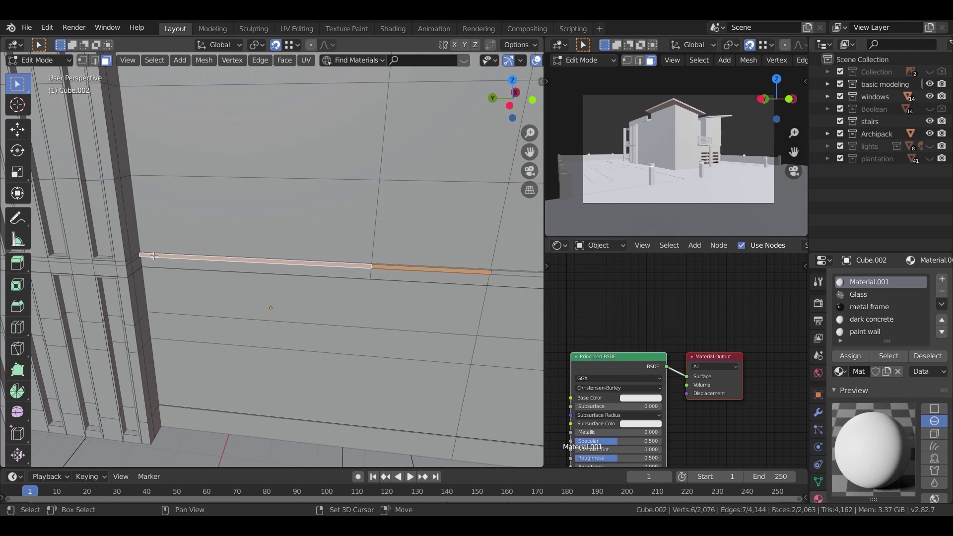
pyautogui.press('ctrl+KP_Add')
pyautogui.moveTo(371, 284); pyautogui.dragTo(284, 332, button='middle')
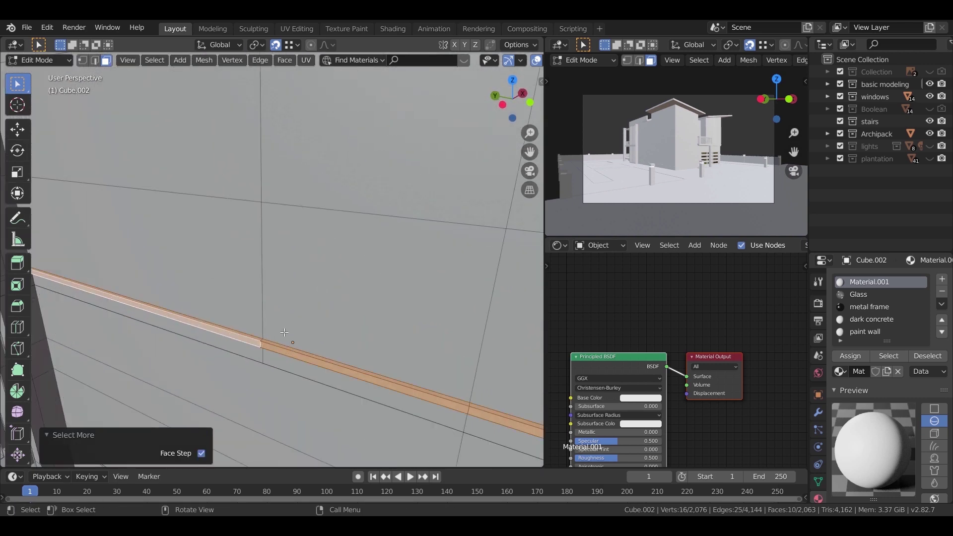
pyautogui.scroll(-3, 287, 333)
pyautogui.click(865, 332)
pyautogui.click(853, 357)
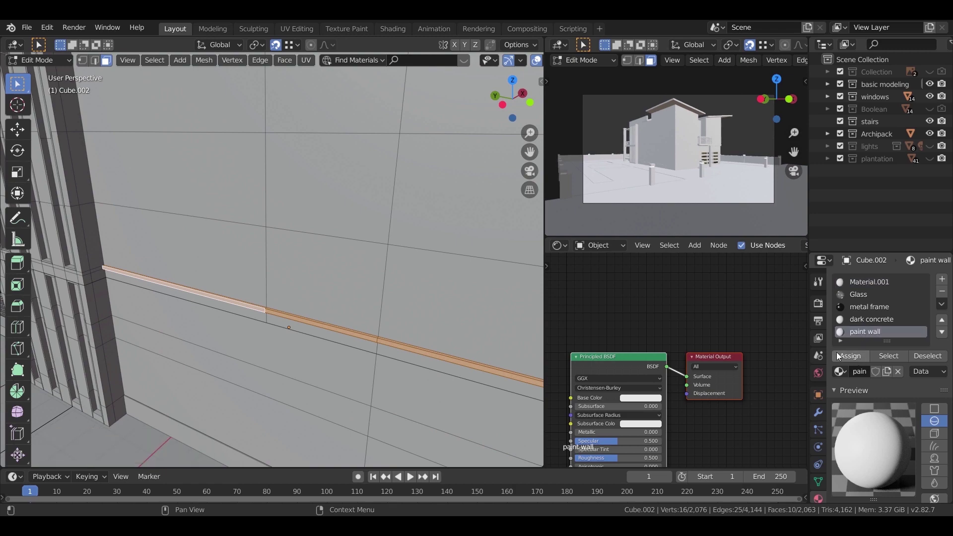
# Select the ledge strips along the balcony's side and the adjoining wall, grow the selection and assign paint wall.
pyautogui.scroll(-3, 399, 332)
pyautogui.moveTo(399, 332); pyautogui.dragTo(492, 310, button='middle')
pyautogui.scroll(5, 424, 283)
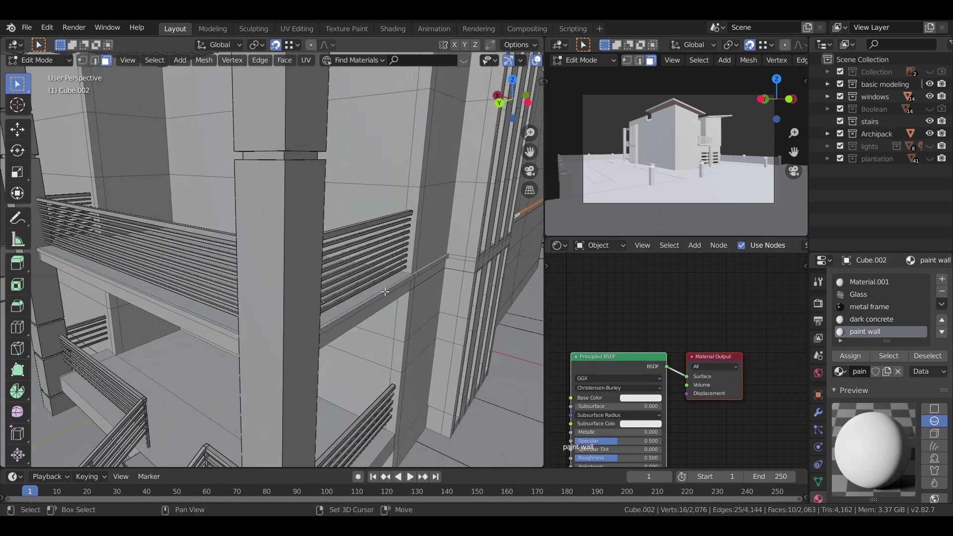
pyautogui.keyDown('shift'); pyautogui.moveTo(416, 279); pyautogui.dragTo(358, 254, button='middle'); pyautogui.keyUp('shift')
pyautogui.click(355, 239)
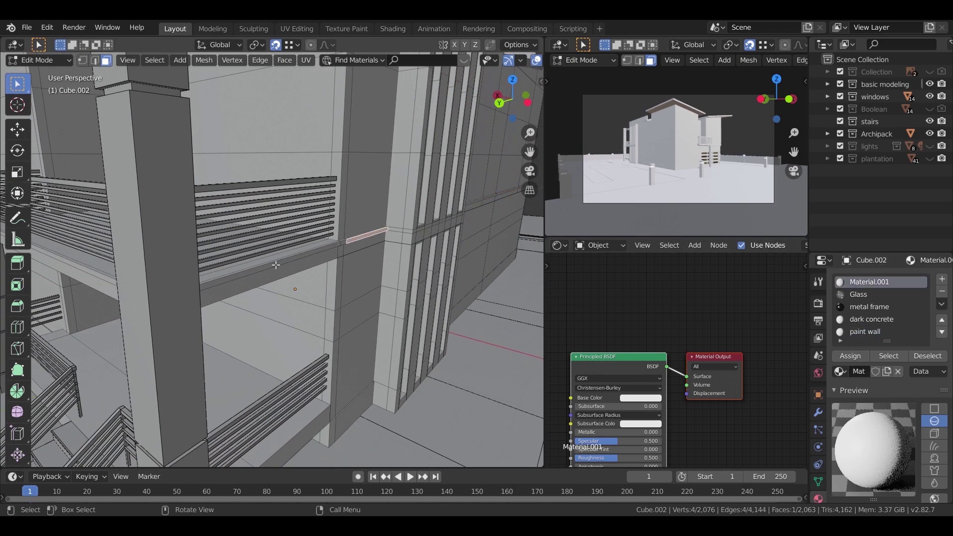
pyautogui.keyDown('shift'); pyautogui.click(223, 282); pyautogui.keyUp('shift')
pyautogui.keyDown('shift'); pyautogui.click(343, 242); pyautogui.keyUp('shift')
pyautogui.moveTo(334, 267); pyautogui.dragTo(324, 271, button='middle')
pyautogui.scroll(3, 324, 270)
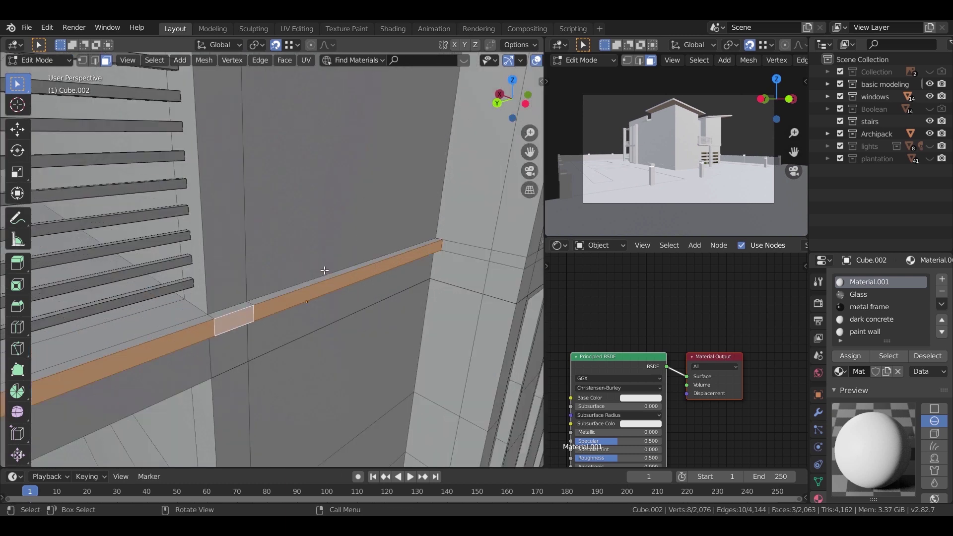
pyautogui.press('ctrl+KP_Add')
pyautogui.click(865, 332)
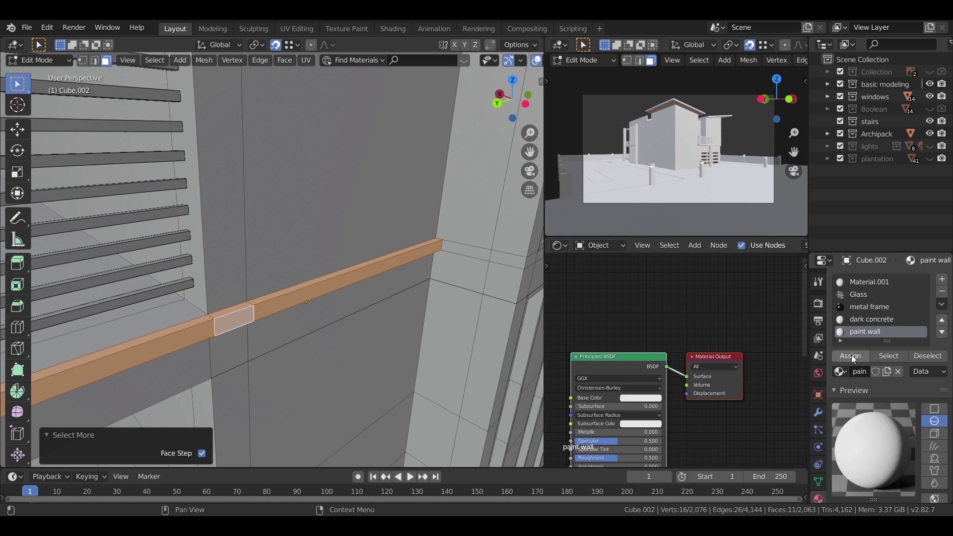
pyautogui.click(852, 358)
# Select the ledge strip below the long balcony railing, grow the selection and assign paint wall.
pyautogui.scroll(-6, 419, 278)
pyautogui.moveTo(387, 293); pyautogui.dragTo(426, 310, button='middle')
pyautogui.scroll(3, 422, 342)
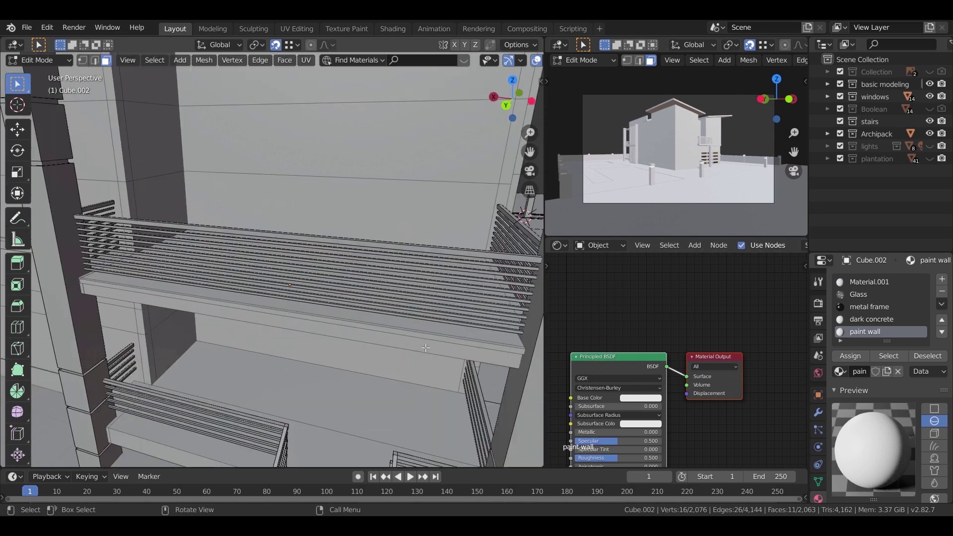
pyautogui.click(440, 340)
pyautogui.press('ctrl+KP_Add')
pyautogui.click(865, 331)
pyautogui.click(857, 359)
# Select the ledge strips wrapping around the house's outer corner, grow the selection and assign paint wall to it.
pyautogui.moveTo(400, 248); pyautogui.dragTo(472, 239, button='middle')
pyautogui.click(397, 239)
pyautogui.click(368, 238)
pyautogui.keyDown('shift'); pyautogui.click(288, 341); pyautogui.keyUp('shift')
pyautogui.keyDown('shift'); pyautogui.click(262, 337); pyautogui.keyUp('shift')
pyautogui.keyDown('shift'); pyautogui.click(240, 321); pyautogui.keyUp('shift')
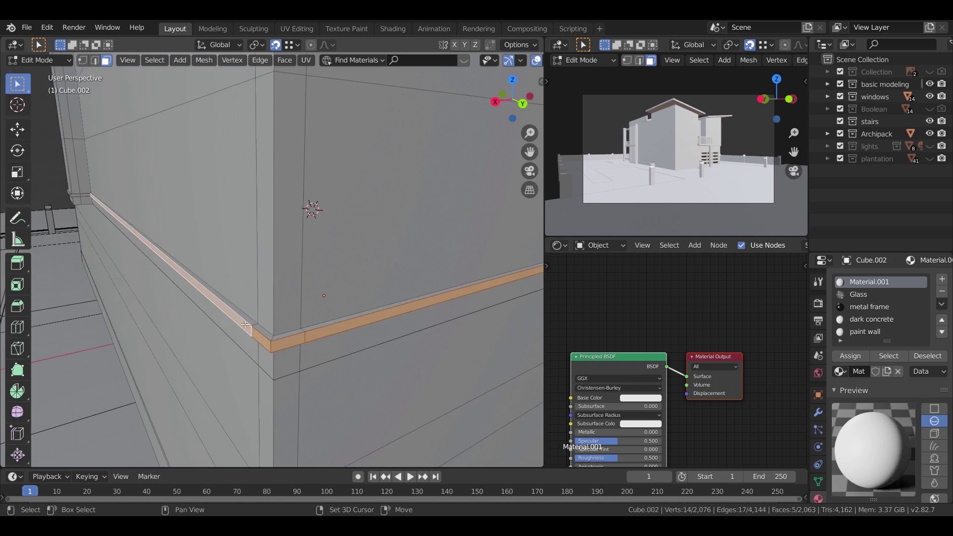
pyautogui.press('ctrl+KP_Add')
pyautogui.click(864, 331)
pyautogui.click(849, 361)
# Select the ledge strips along the side wall and around its projecting pillar, grow the selection and assign paint wall.
pyautogui.moveTo(317, 244); pyautogui.dragTo(417, 240, button='middle')
pyautogui.click(248, 211)
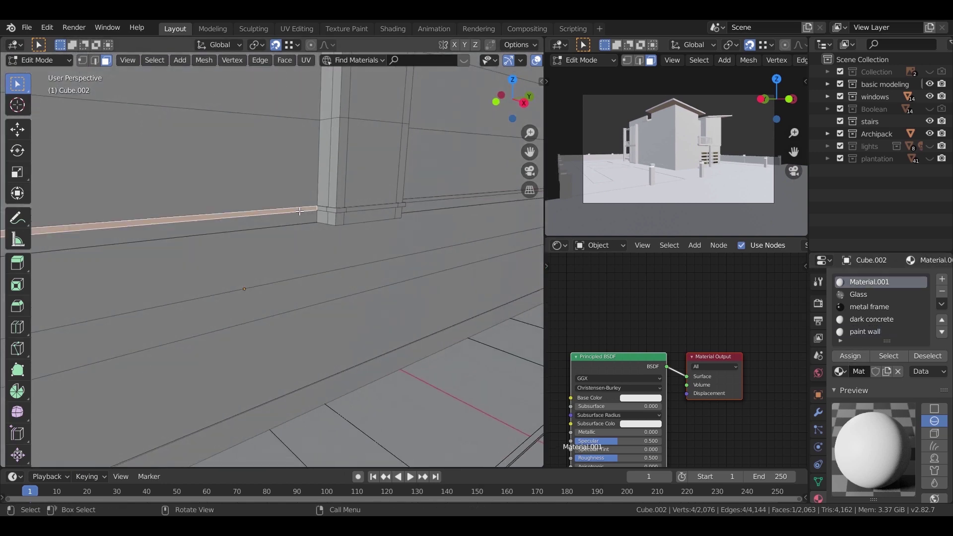
pyautogui.keyDown('shift'); pyautogui.moveTo(223, 218); pyautogui.dragTo(467, 278, button='middle'); pyautogui.keyUp('shift')
pyautogui.keyDown('shift'); pyautogui.click(262, 303); pyautogui.keyUp('shift')
pyautogui.keyDown('shift'); pyautogui.click(241, 302); pyautogui.keyUp('shift')
pyautogui.keyDown('shift'); pyautogui.click(213, 284); pyautogui.keyUp('shift')
pyautogui.keyDown('shift'); pyautogui.click(172, 268); pyautogui.keyUp('shift')
pyautogui.keyDown('shift'); pyautogui.moveTo(178, 271); pyautogui.dragTo(372, 257, button='middle'); pyautogui.keyUp('shift')
pyautogui.press('ctrl+KP_Add')
pyautogui.click(863, 357)
# Select all upper edge strips around the small balcony's slab above the entrance steps, grow the selection and assign paint wall.
pyautogui.moveTo(188, 278); pyautogui.dragTo(263, 280, button='middle')
pyautogui.click(267, 286)
pyautogui.keyDown('shift'); pyautogui.click(255, 283); pyautogui.keyUp('shift')
pyautogui.keyDown('ctrl'); pyautogui.click(218, 275); pyautogui.keyUp('ctrl')
pyautogui.hotkey('ctrl', 'z')
pyautogui.keyDown('shift'); pyautogui.click(216, 275); pyautogui.keyUp('shift')
pyautogui.keyDown('shift'); pyautogui.click(144, 259); pyautogui.keyUp('shift')
pyautogui.keyDown('shift'); pyautogui.click(179, 267); pyautogui.keyUp('shift')
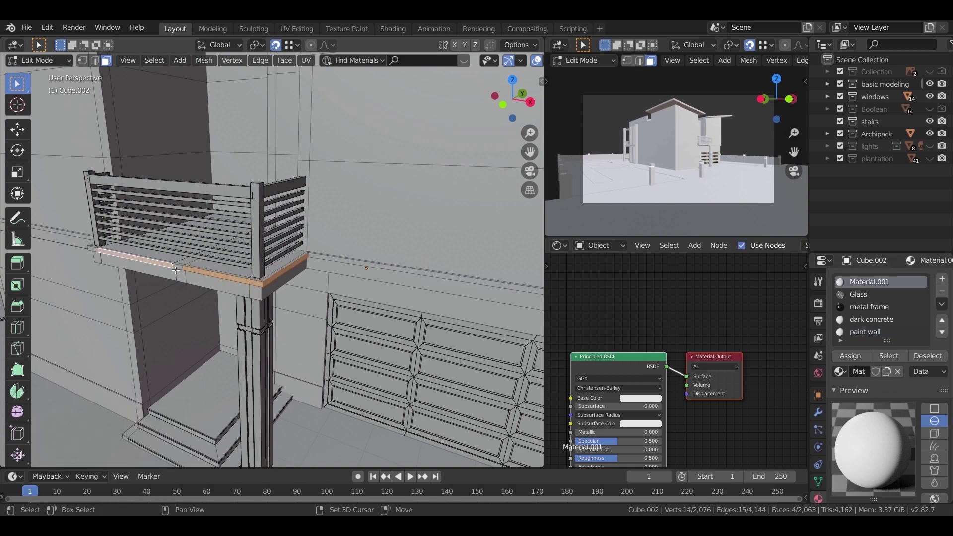
pyautogui.scroll(3, 181, 265)
pyautogui.moveTo(194, 238); pyautogui.dragTo(273, 213, button='middle')
pyautogui.keyDown('shift'); pyautogui.click(272, 212); pyautogui.keyUp('shift')
pyautogui.keyDown('shift'); pyautogui.click(256, 204); pyautogui.keyUp('shift')
pyautogui.scroll(-7, 258, 208)
pyautogui.scroll(12, 263, 219)
pyautogui.press('ctrl+KP_Add')
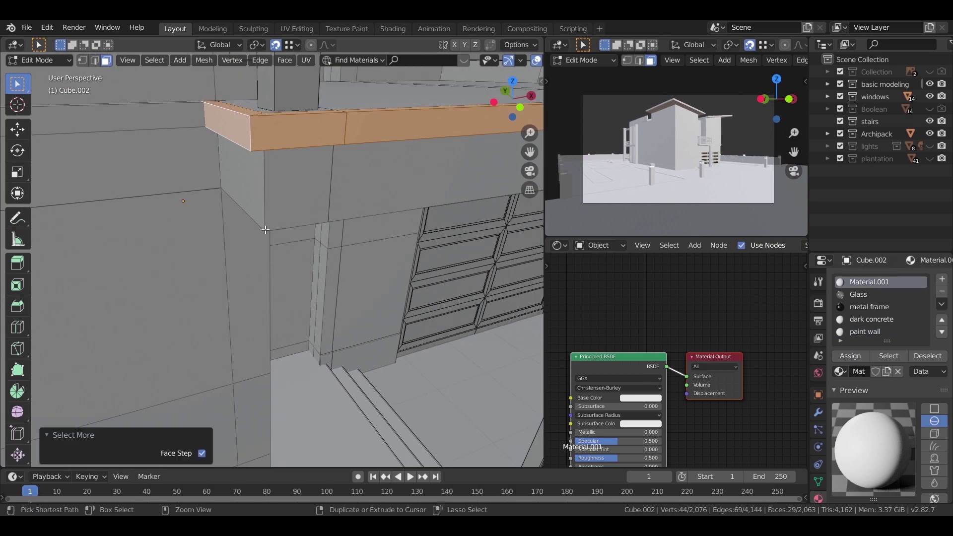
pyautogui.click(864, 331)
pyautogui.click(851, 356)
# Select every face using the paint wall slot and check the coverage across the house walls and ledges.
pyautogui.click(887, 356)
pyautogui.moveTo(294, 226); pyautogui.dragTo(284, 273, button='middle')
pyautogui.scroll(4, 273, 189)
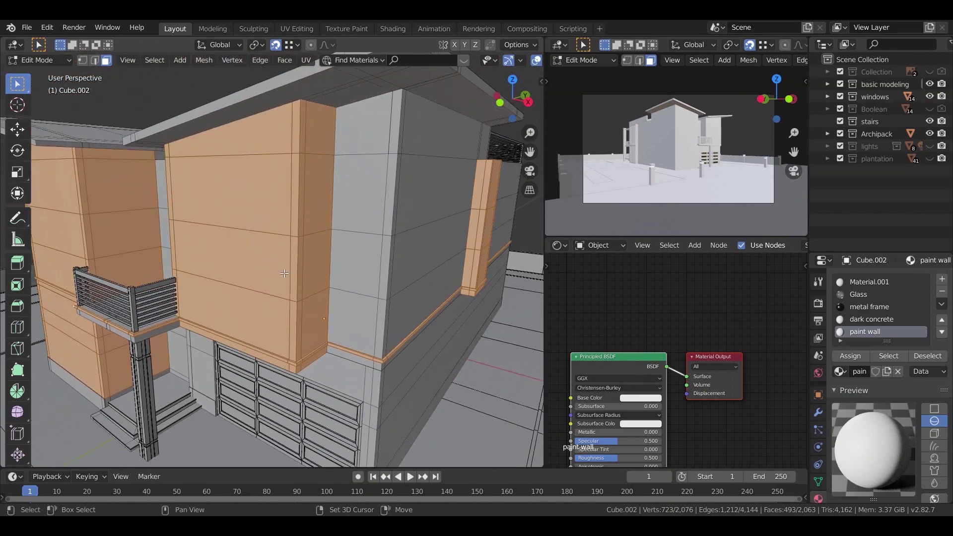
pyautogui.press('z')
pyautogui.click(311, 306)
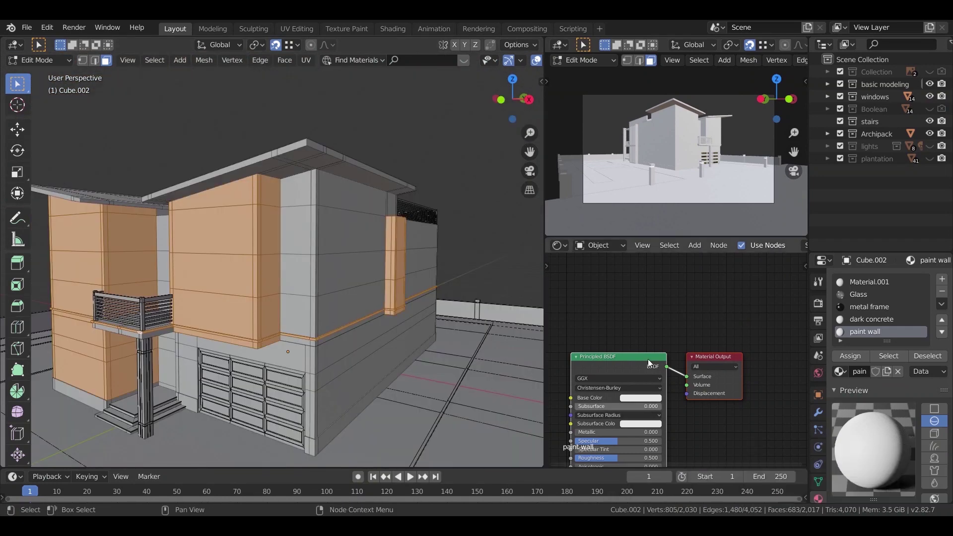
# Set the paint wall material's base color to the hex value acb1bb.
pyautogui.scroll(-1, 648, 359)
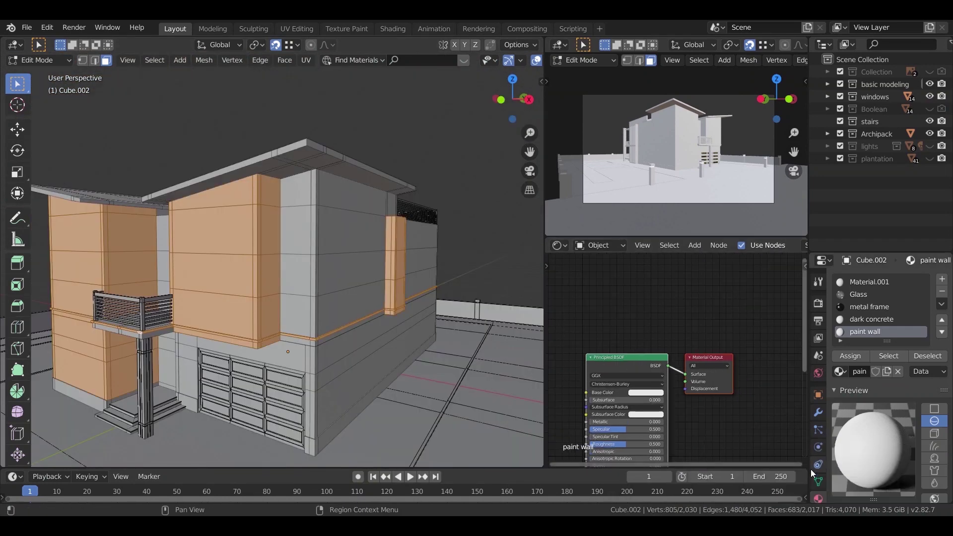
pyautogui.scroll(-5, 866, 389)
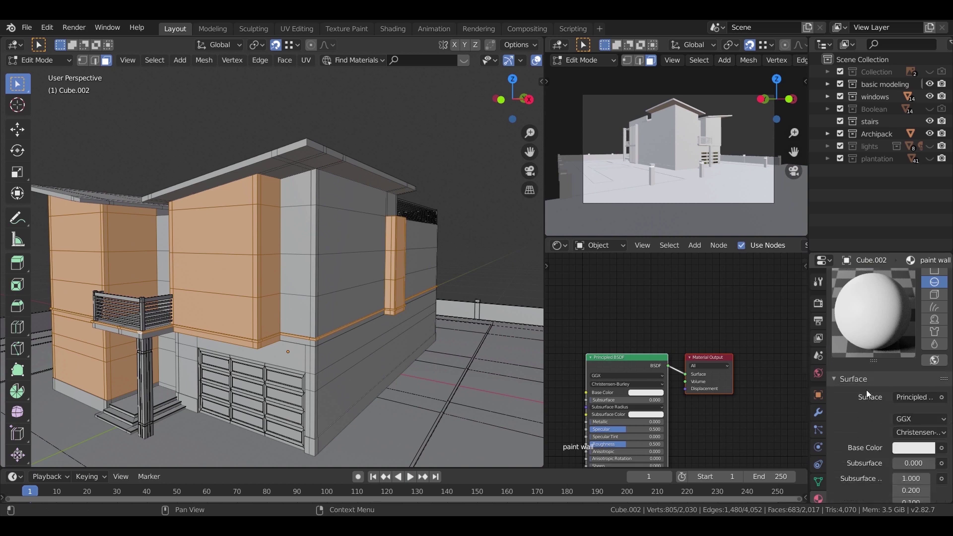
pyautogui.click(925, 408)
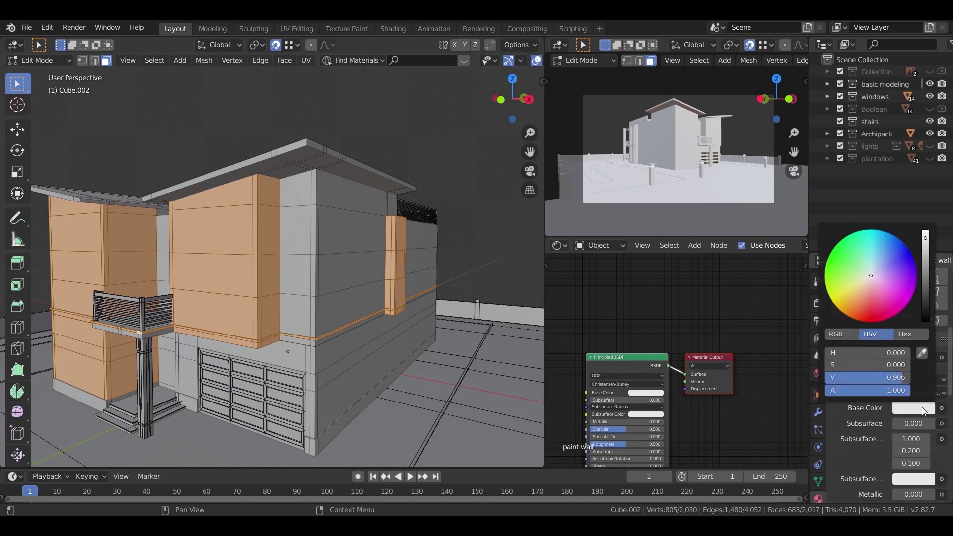
pyautogui.click(871, 274)
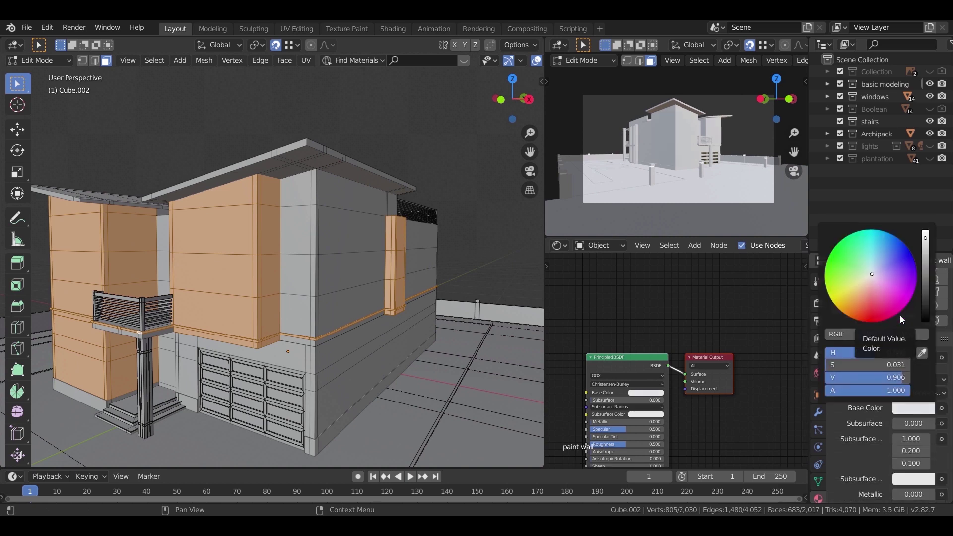
pyautogui.click(904, 334)
pyautogui.click(886, 354)
pyautogui.write('a')
pyautogui.write('cb1bb')
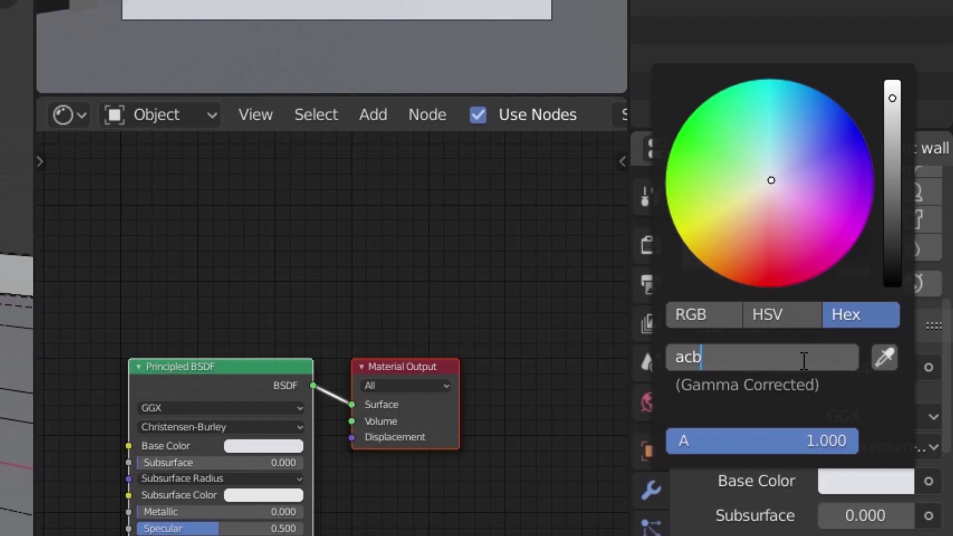
pyautogui.press('Return')
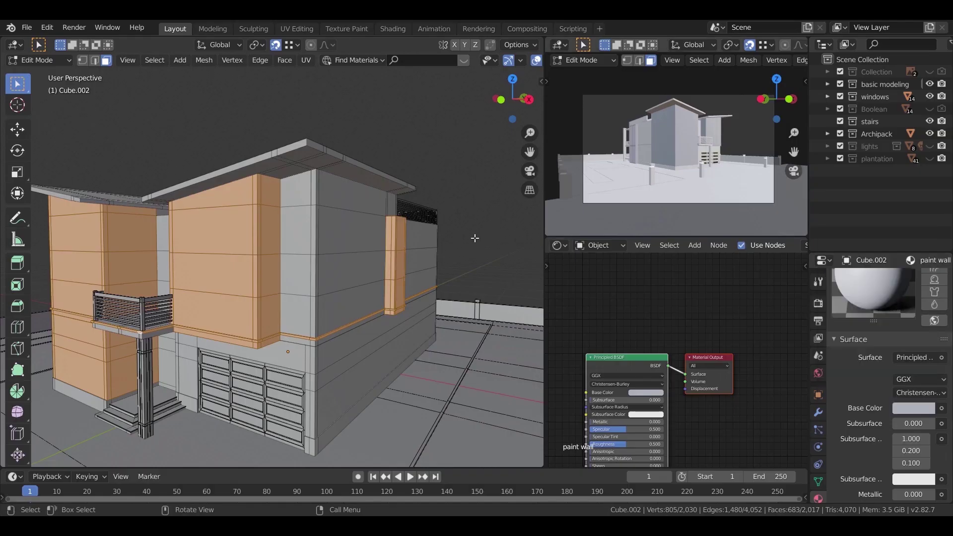
# Return the house to Object Mode with the camera view in solid shading, and save the file.
pyautogui.press('z')
pyautogui.click(748, 158)
pyautogui.press('Tab')
pyautogui.moveTo(448, 202); pyautogui.dragTo(536, 224, button='middle')
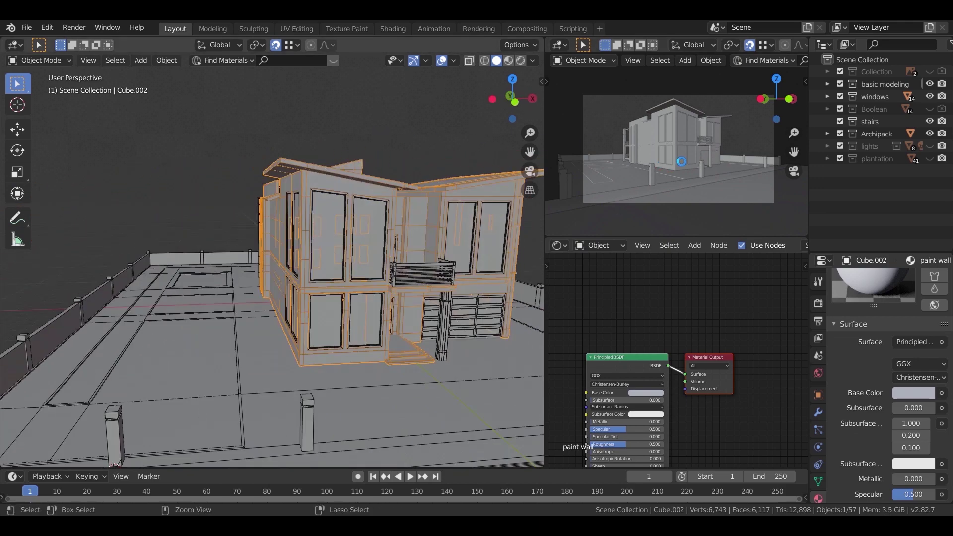
pyautogui.hotkey('ctrl', 's')
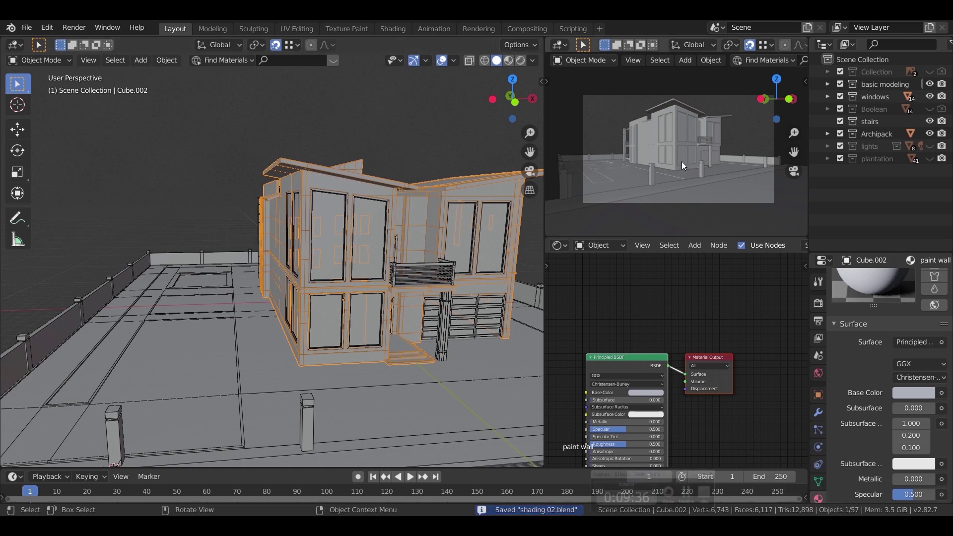
# Unhide the lights and plantation collections and inspect the rendered camera view up close before restoring its solid shading.
pyautogui.click(930, 146)
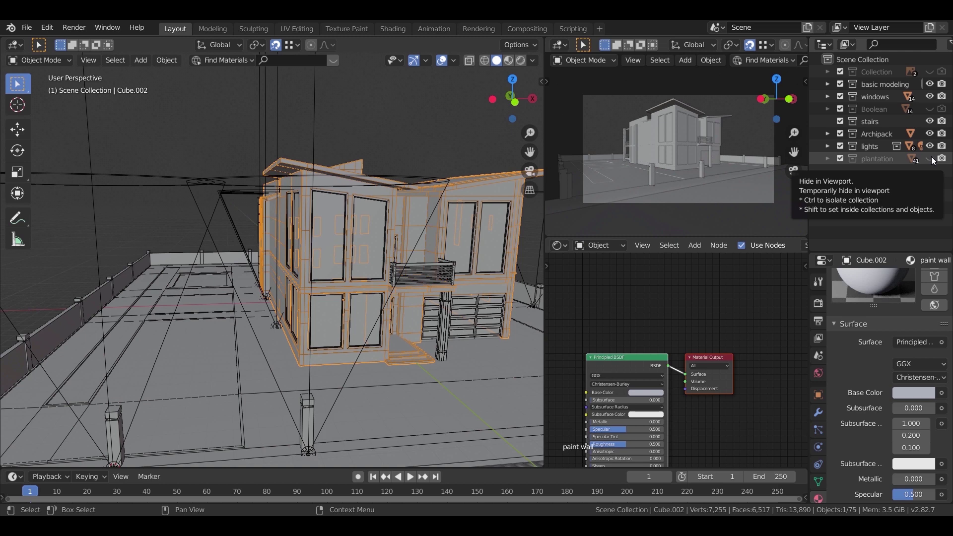
pyautogui.click(931, 159)
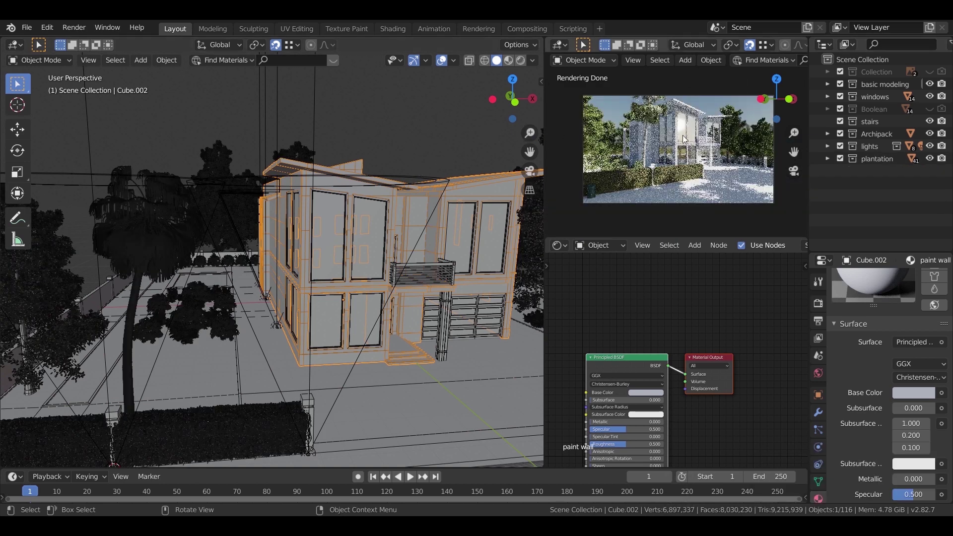
pyautogui.scroll(4, 693, 140)
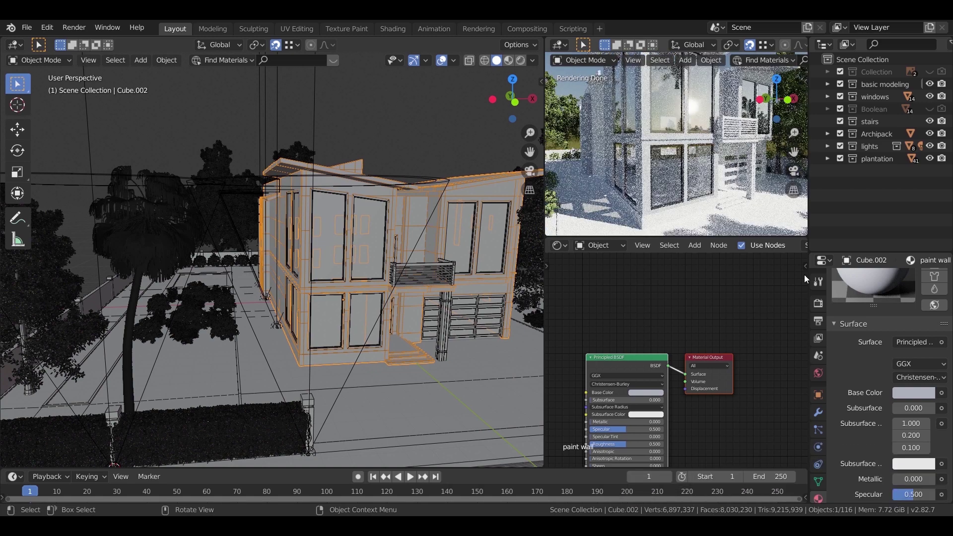
pyautogui.click(818, 303)
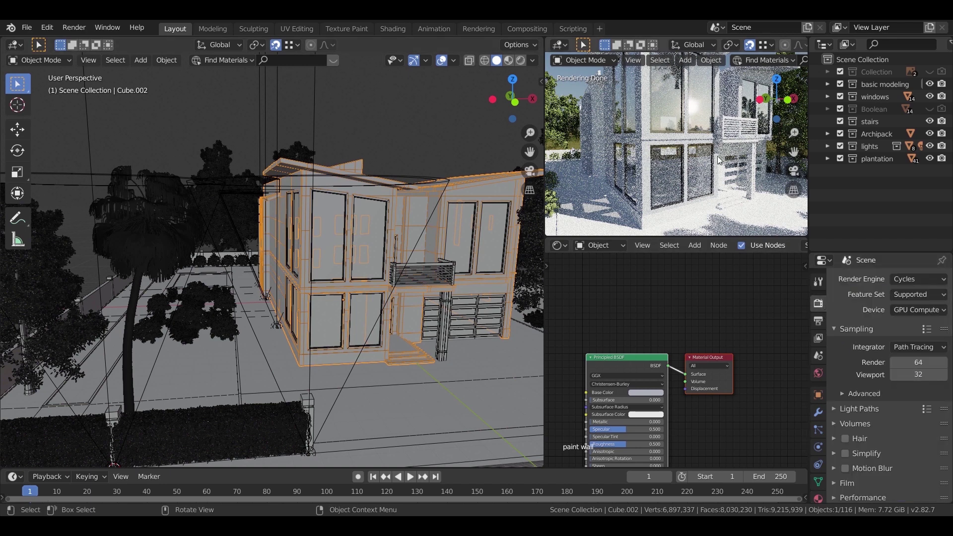
pyautogui.press('z')
pyautogui.click(764, 159)
# Clear the selection, show the main viewport in Material Preview and hide the plantation collection.
pyautogui.moveTo(497, 223)
pyautogui.mouseDown(button='middle')
pyautogui.moveTo(382, 273)
pyautogui.moveTo(386, 252)
pyautogui.moveTo(341, 278)
pyautogui.mouseUp(button='middle')
pyautogui.hotkey('alt', 'a')
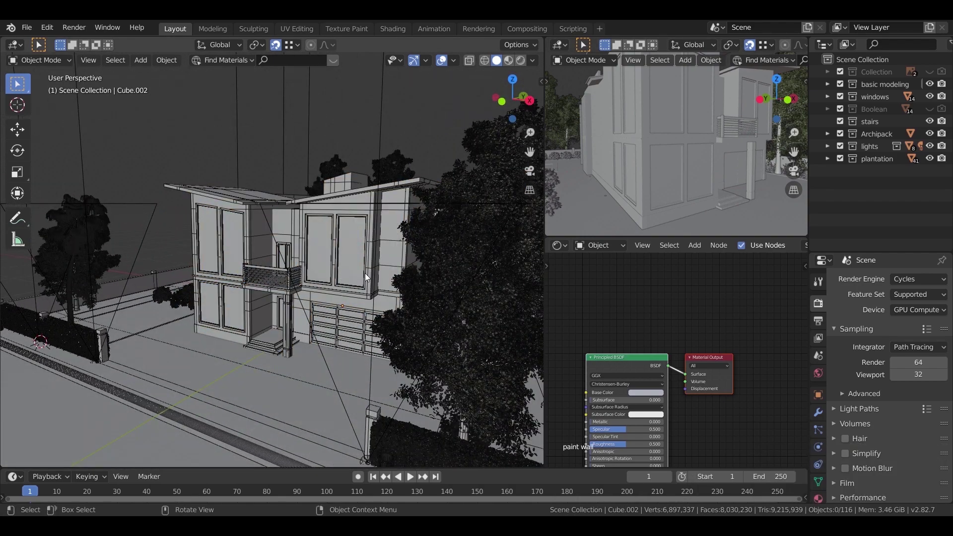
pyautogui.press('z')
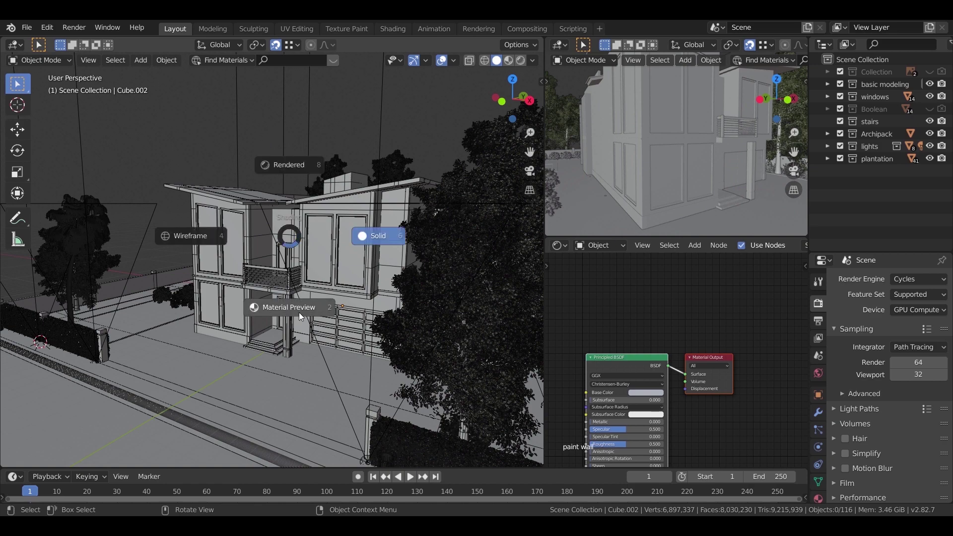
pyautogui.click(299, 312)
pyautogui.moveTo(340, 320); pyautogui.dragTo(323, 348, button='middle')
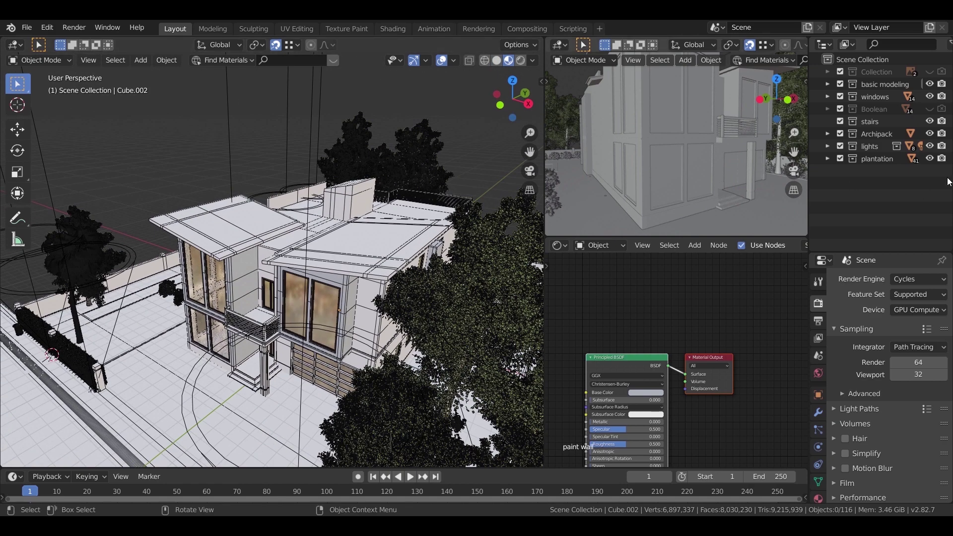
pyautogui.click(929, 159)
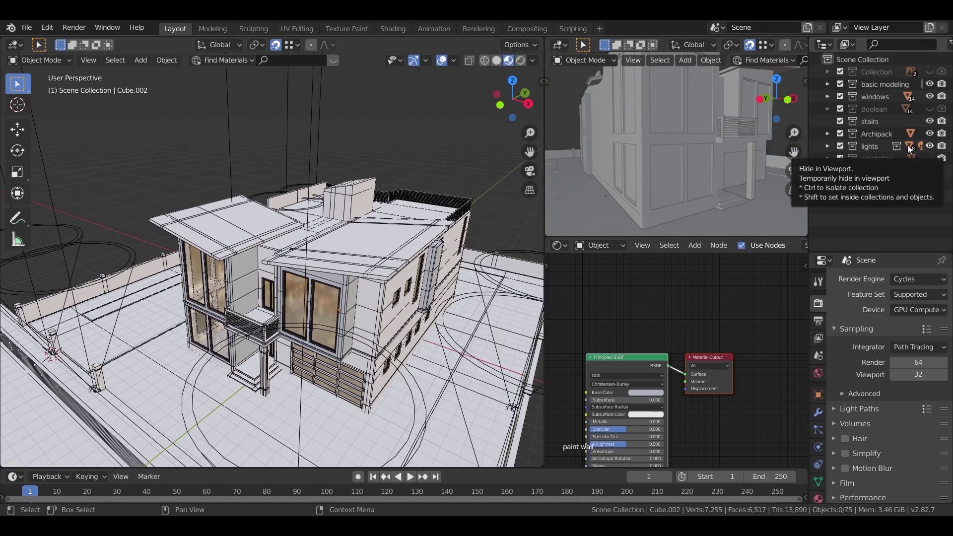
# Make dark concrete the active material slot and browse BlenderKit's concrete category for a suitable material.
pyautogui.scroll(10, 389, 286)
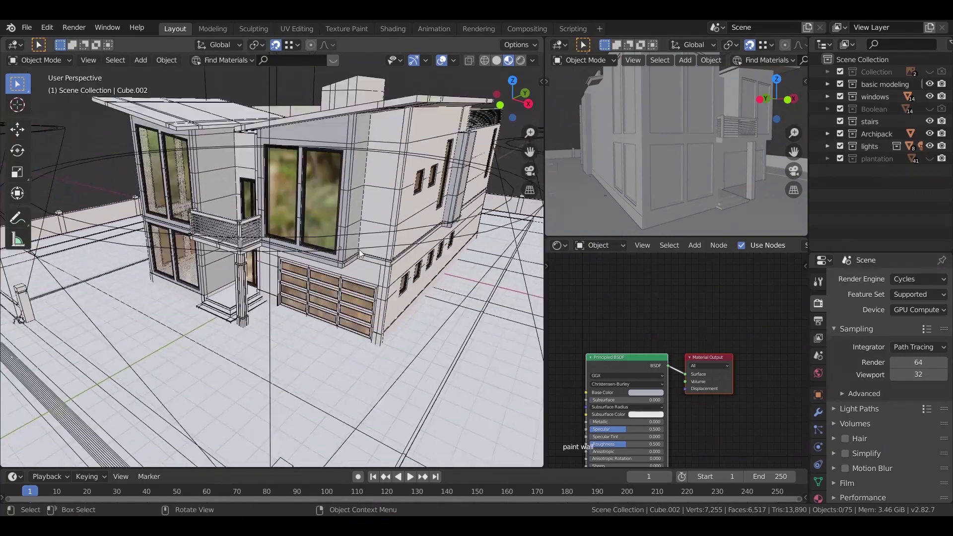
pyautogui.scroll(6, 346, 263)
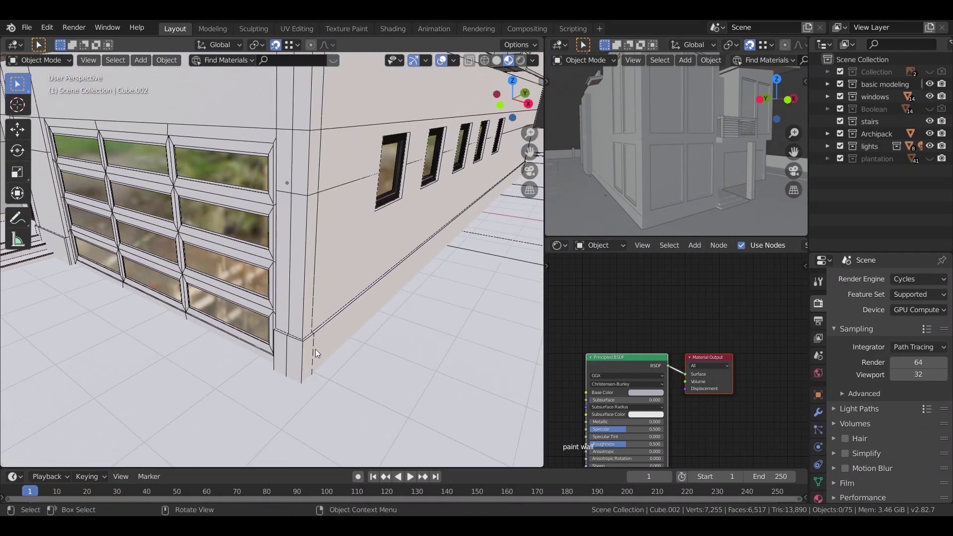
pyautogui.click(818, 498)
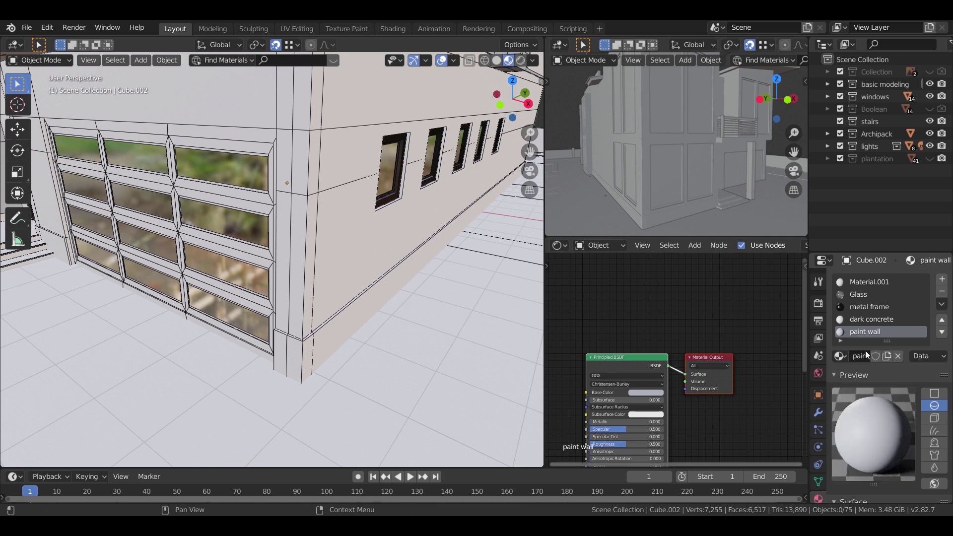
pyautogui.click(872, 321)
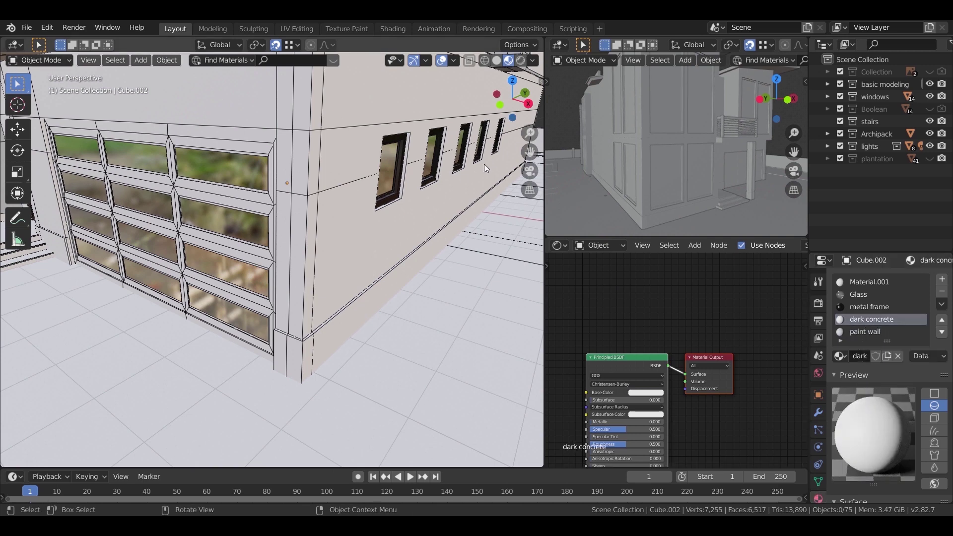
pyautogui.press('n')
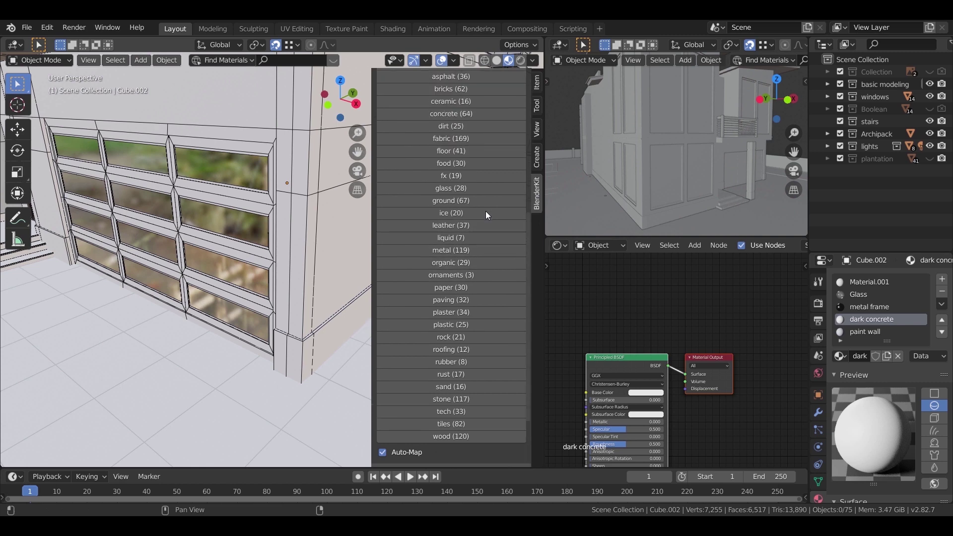
pyautogui.scroll(3, 486, 213)
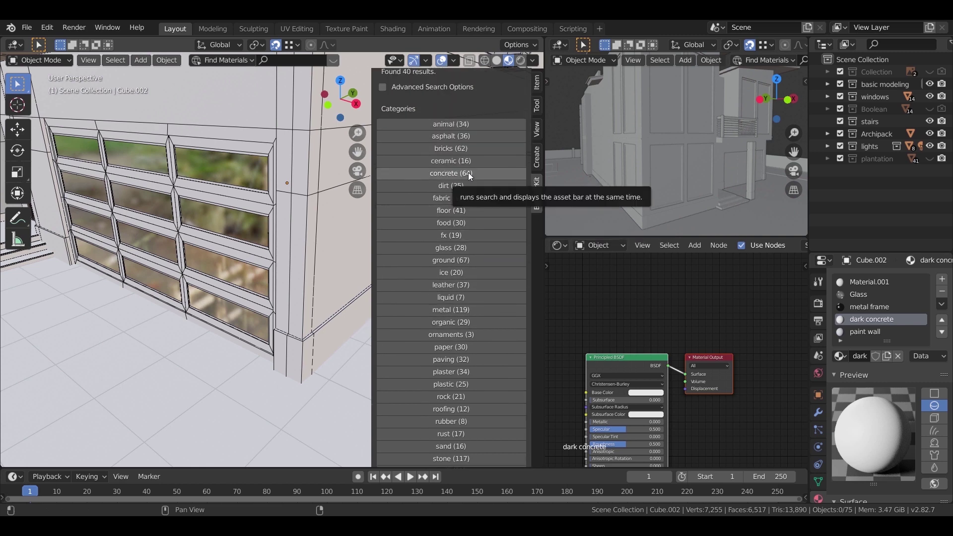
pyautogui.click(467, 172)
pyautogui.moveTo(123, 107)
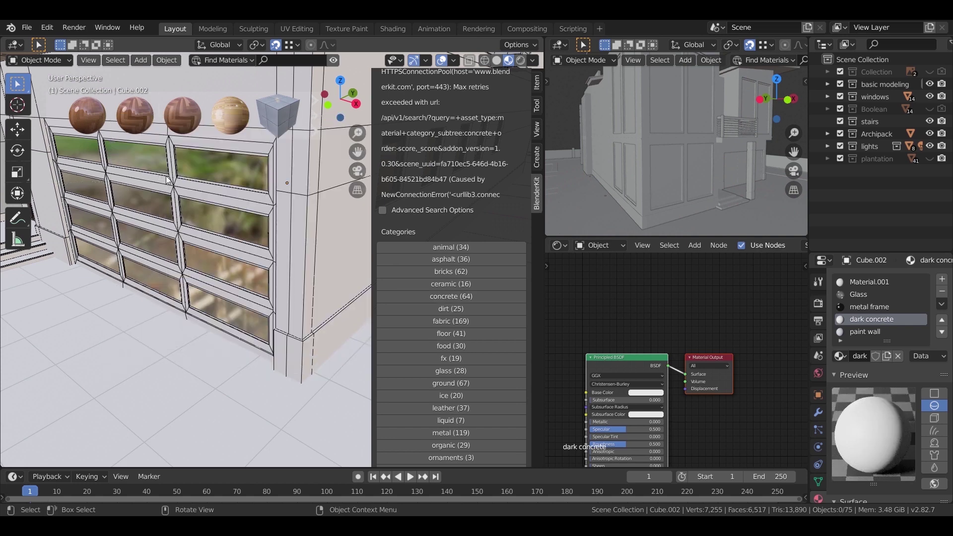
pyautogui.scroll(3, 442, 195)
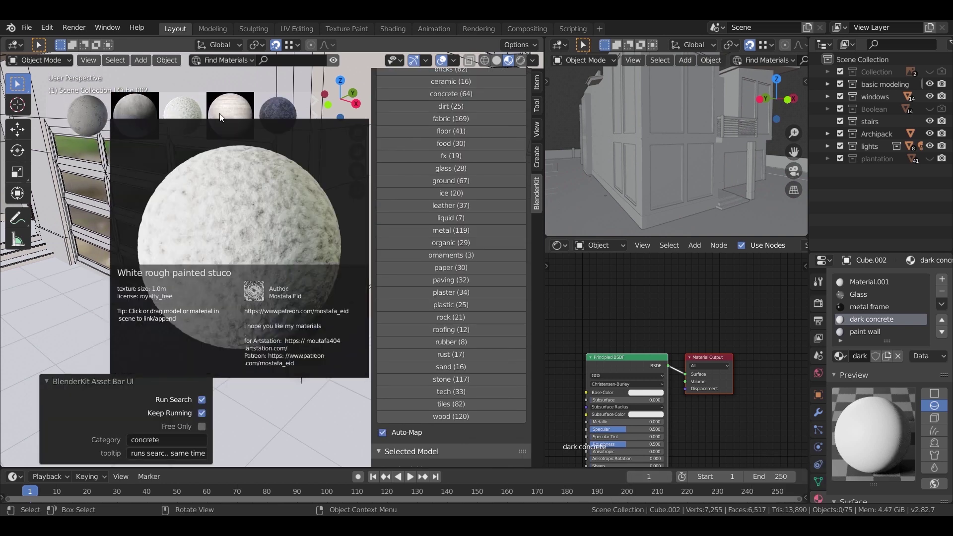
pyautogui.moveTo(292, 112)
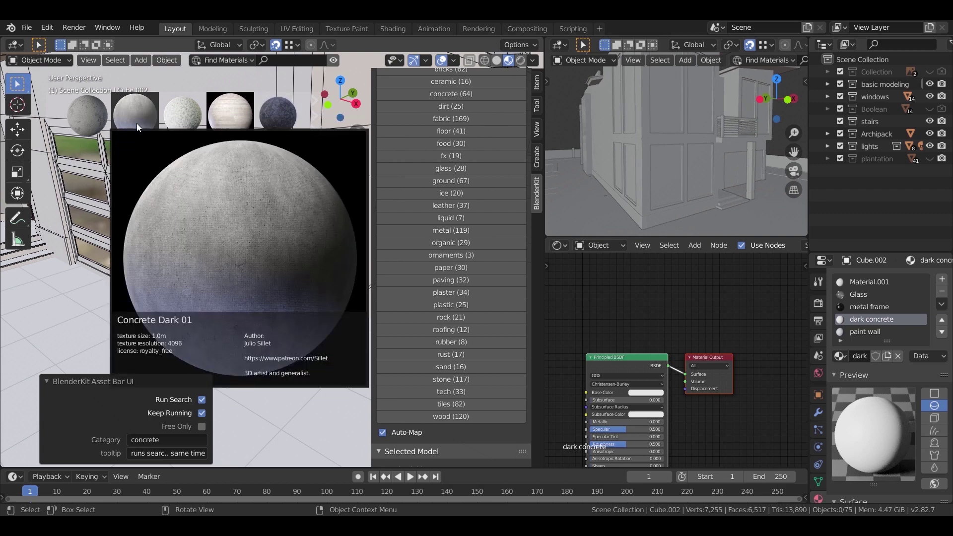
# Apply the BlenderKit material Concrete Dark 01 to the wall base at the corner beside the garage door and inspect its mapping.
pyautogui.scroll(5, 267, 325)
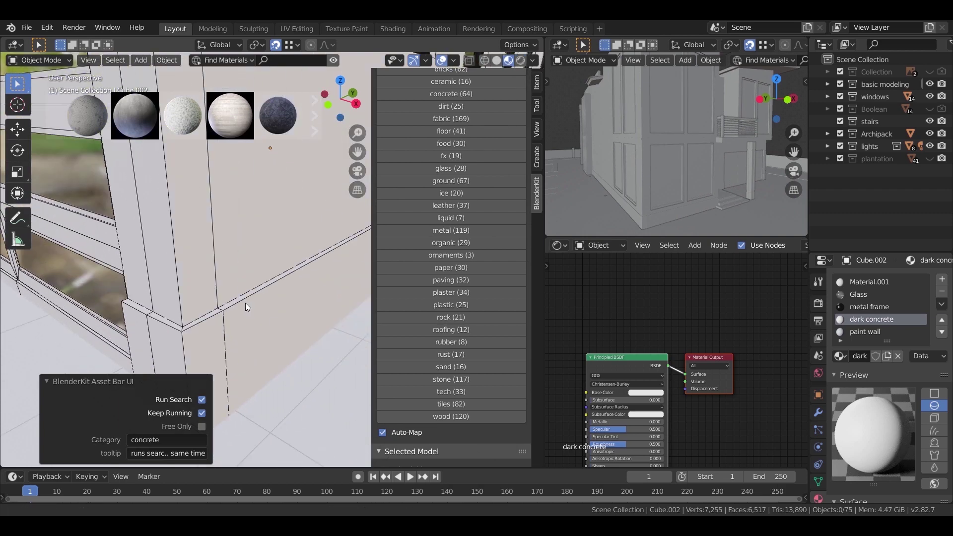
pyautogui.keyDown('shift'); pyautogui.moveTo(245, 302); pyautogui.dragTo(252, 298, button='middle'); pyautogui.keyUp('shift')
pyautogui.moveTo(130, 112); pyautogui.dragTo(225, 279)
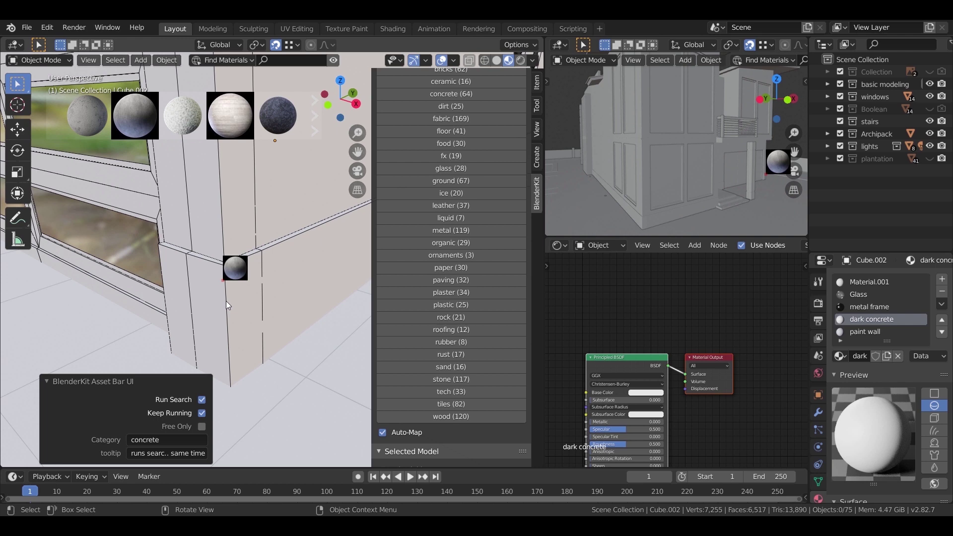
pyautogui.moveTo(227, 301); pyautogui.dragTo(226, 301)
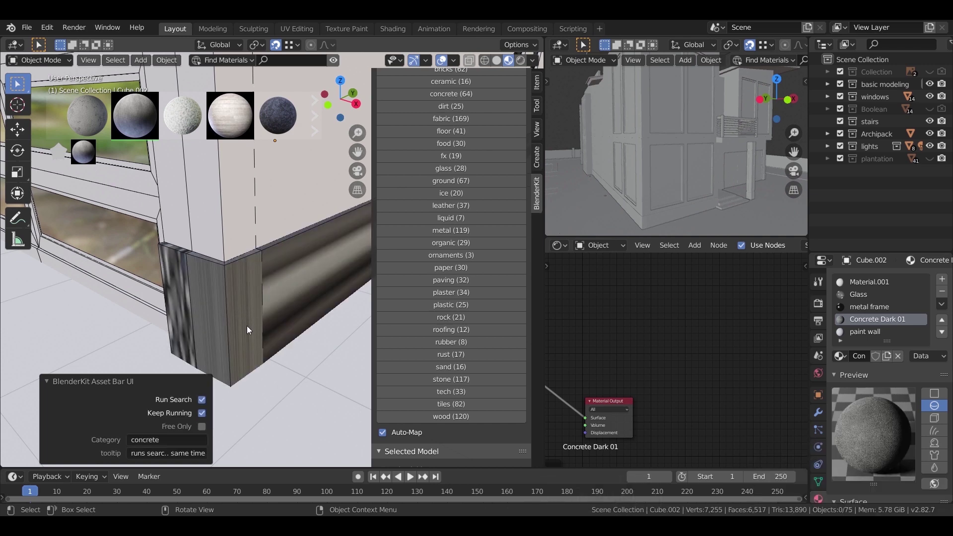
pyautogui.scroll(-2, 243, 325)
pyautogui.keyDown('shift'); pyautogui.moveTo(268, 305); pyautogui.dragTo(446, 322, button='middle'); pyautogui.keyUp('shift')
pyautogui.press('n')
pyautogui.scroll(3, 268, 306)
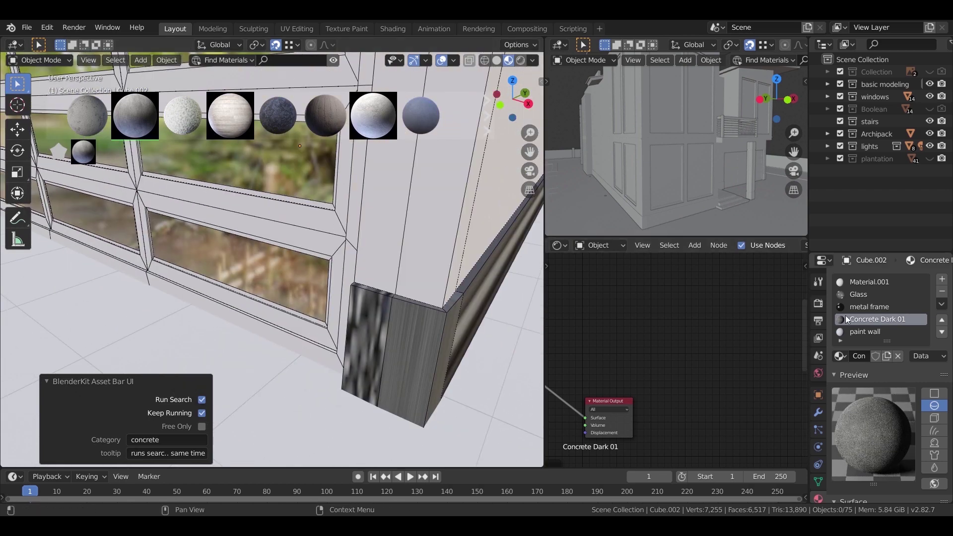
# Inspect the texture mapping of the dark concrete base at the garage corner in both Edit Mode and Object Mode.
pyautogui.press('Tab')
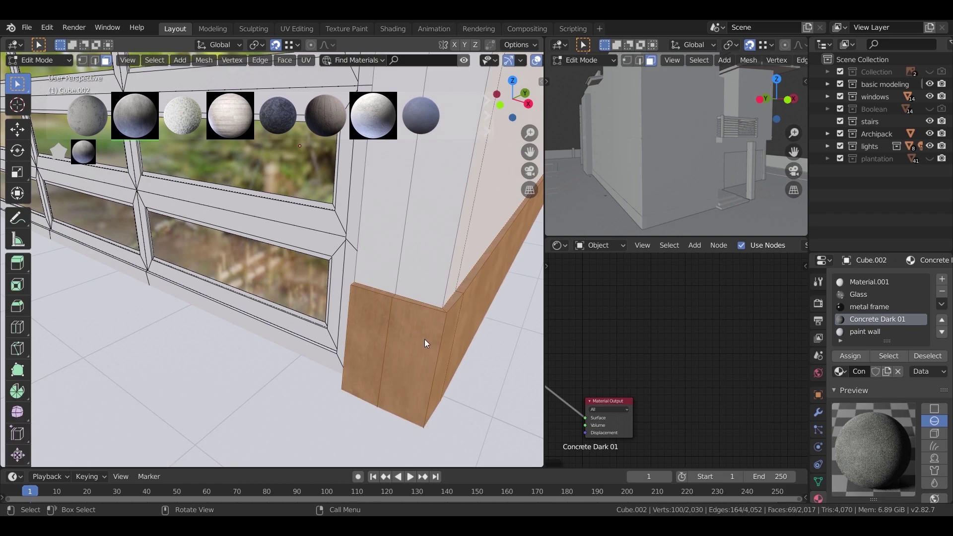
pyautogui.scroll(-6, 417, 360)
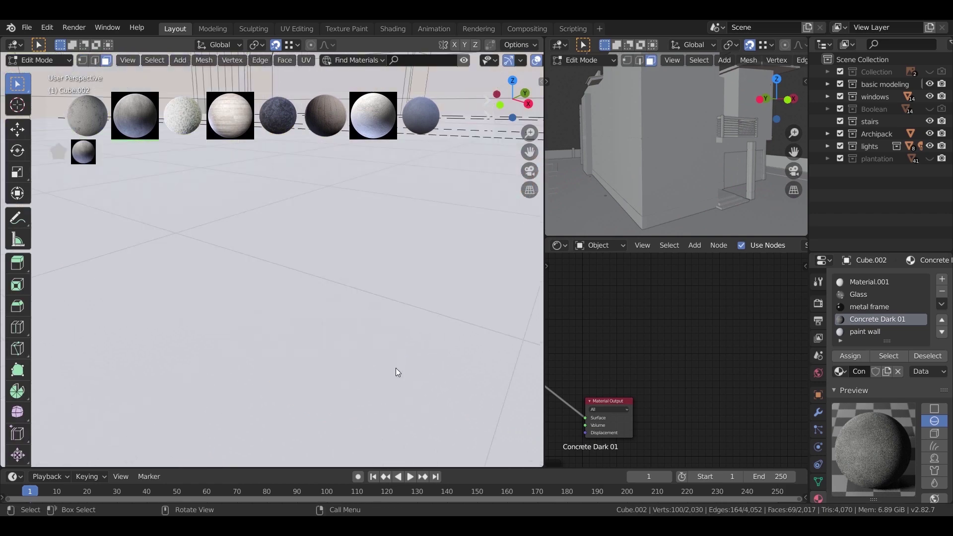
pyautogui.scroll(7, 301, 364)
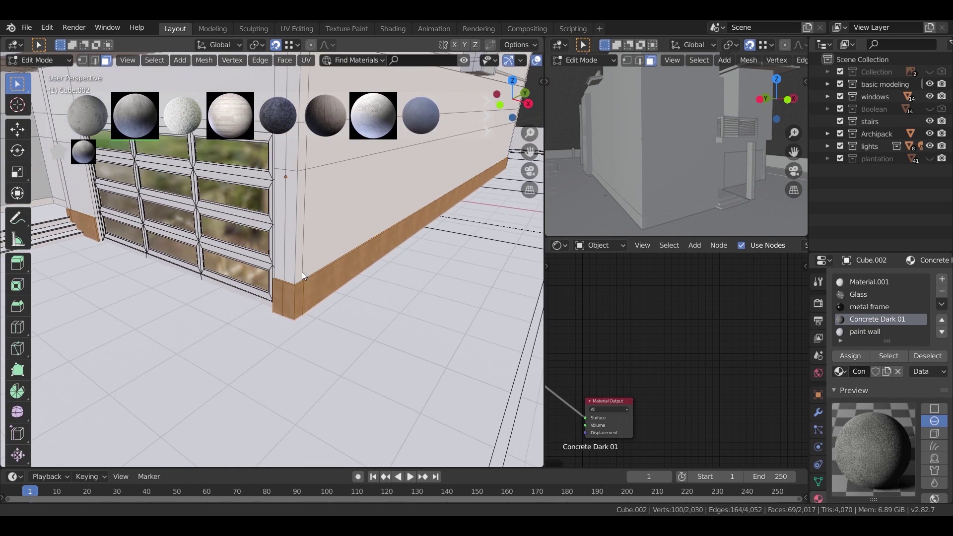
pyautogui.press('Tab')
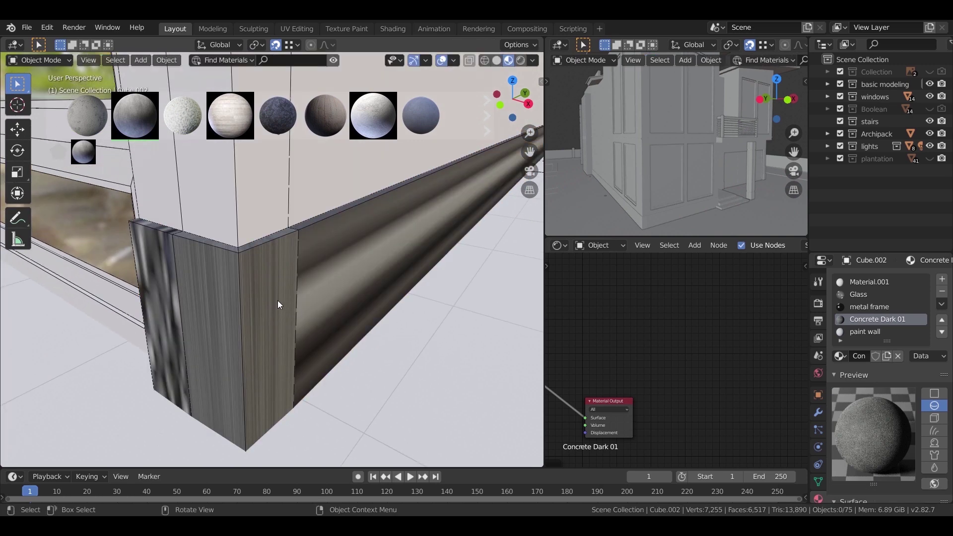
pyautogui.press('Tab')
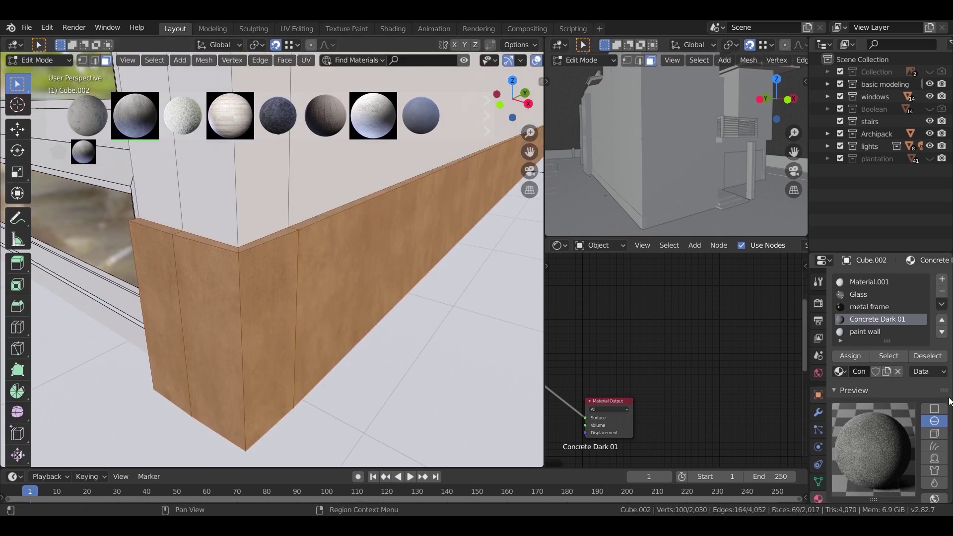
# Apply all the Boolean modifiers on the house wall object Cube.002 in Object Mode.
pyautogui.click(818, 412)
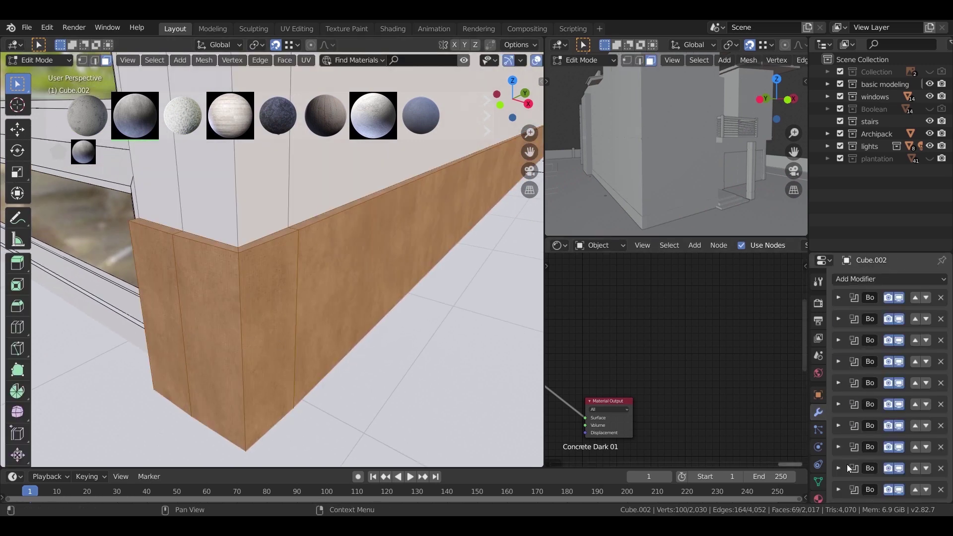
pyautogui.click(838, 297)
pyautogui.press('Tab')
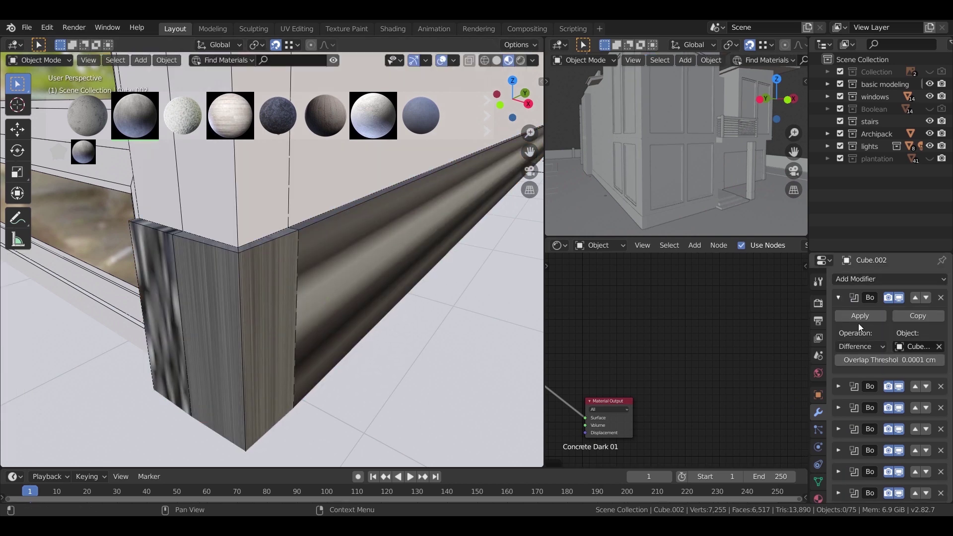
pyautogui.click(838, 297)
pyautogui.click(844, 304)
pyautogui.click(857, 317)
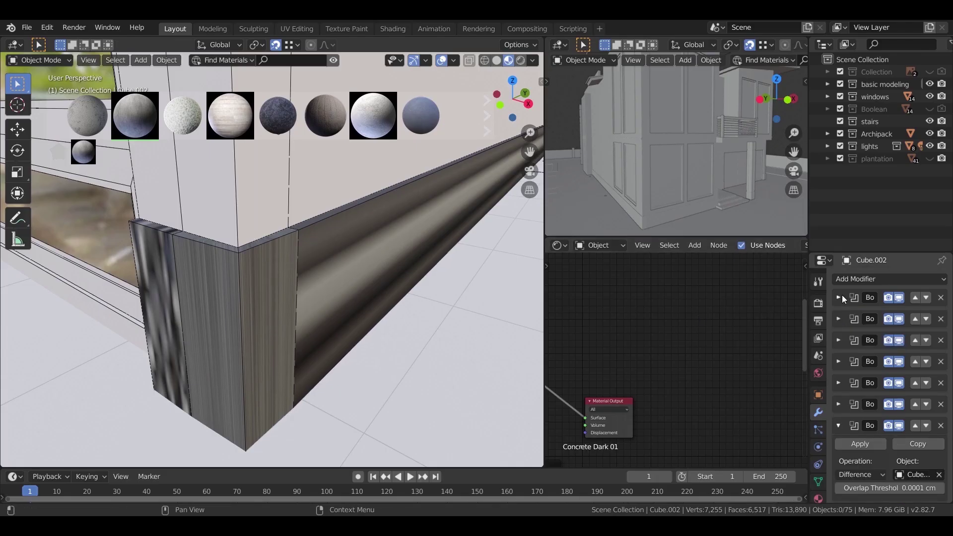
pyautogui.click(841, 297)
pyautogui.click(839, 299)
pyautogui.click(845, 315)
pyautogui.click(839, 300)
pyautogui.click(844, 316)
pyautogui.click(839, 299)
pyautogui.click(845, 315)
pyautogui.click(840, 299)
pyautogui.click(845, 316)
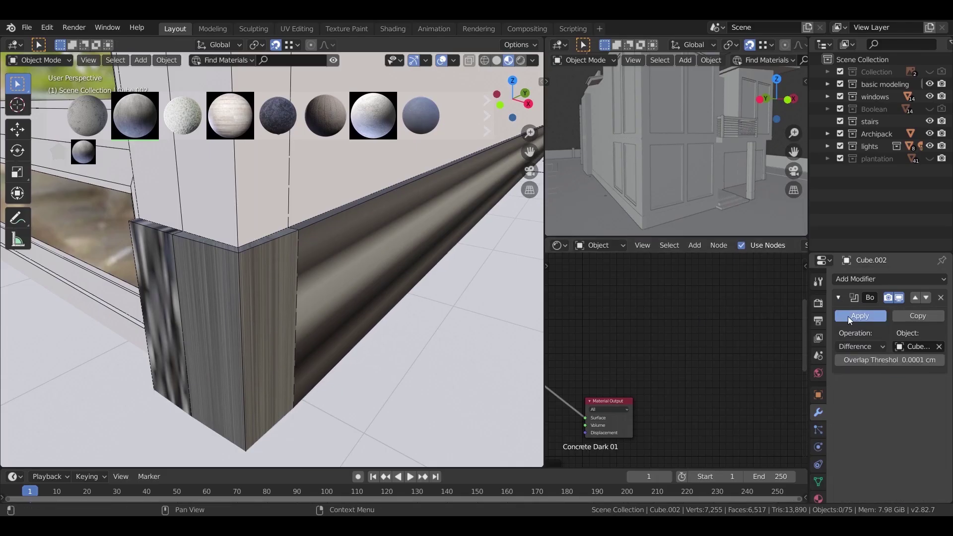
pyautogui.click(844, 316)
# Select all wall faces of Cube.002 that are assigned the Concrete Dark 01 material in Edit Mode.
pyautogui.click(332, 298)
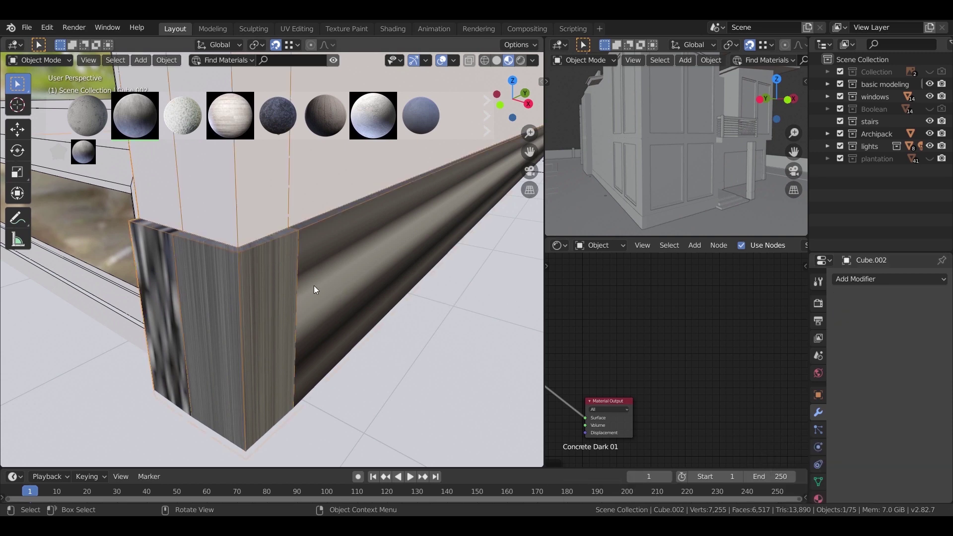
pyautogui.press('Tab')
pyautogui.click(313, 284)
pyautogui.press('Tab')
pyautogui.press('Tab')
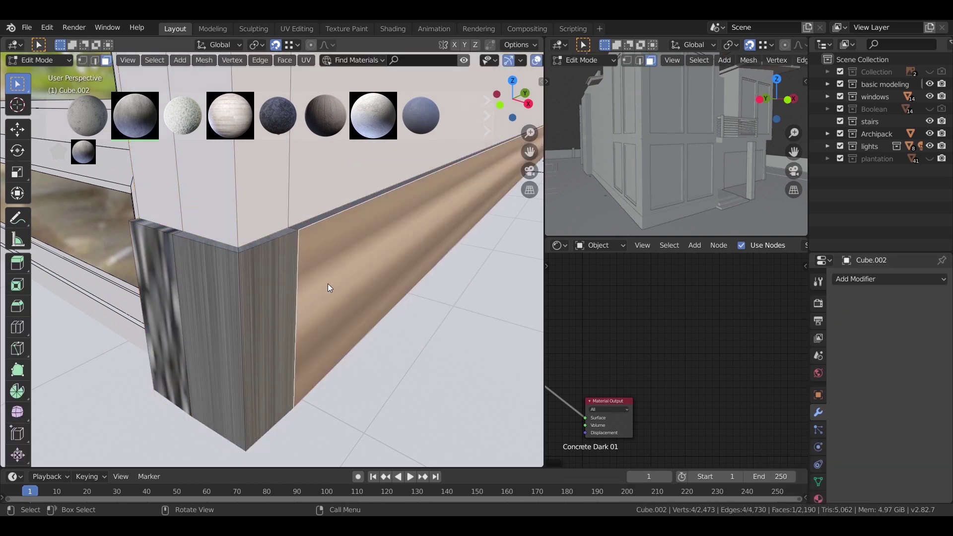
pyautogui.click(818, 498)
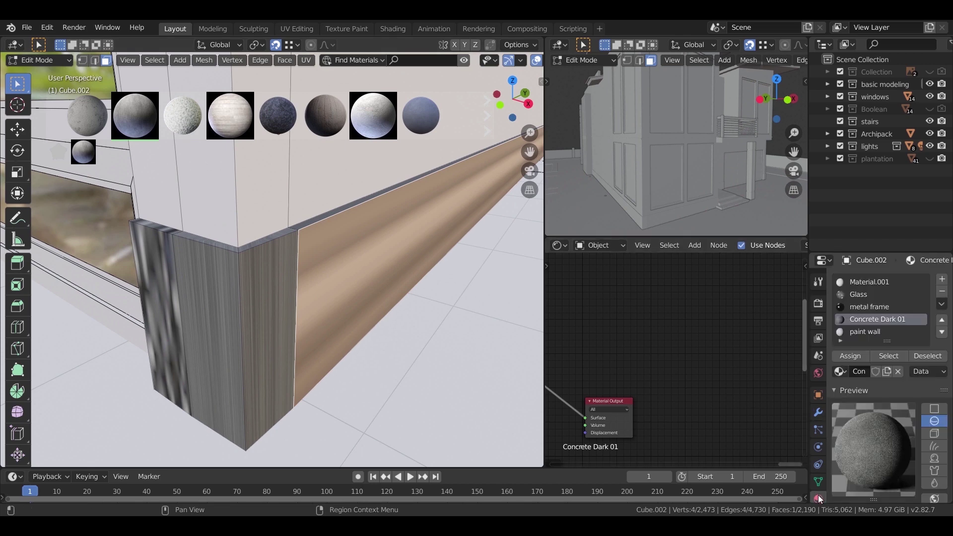
pyautogui.click(877, 353)
# Unwrap the selected concrete faces and show their layout in a UV Editor in place of the Shader Editor.
pyautogui.press('u')
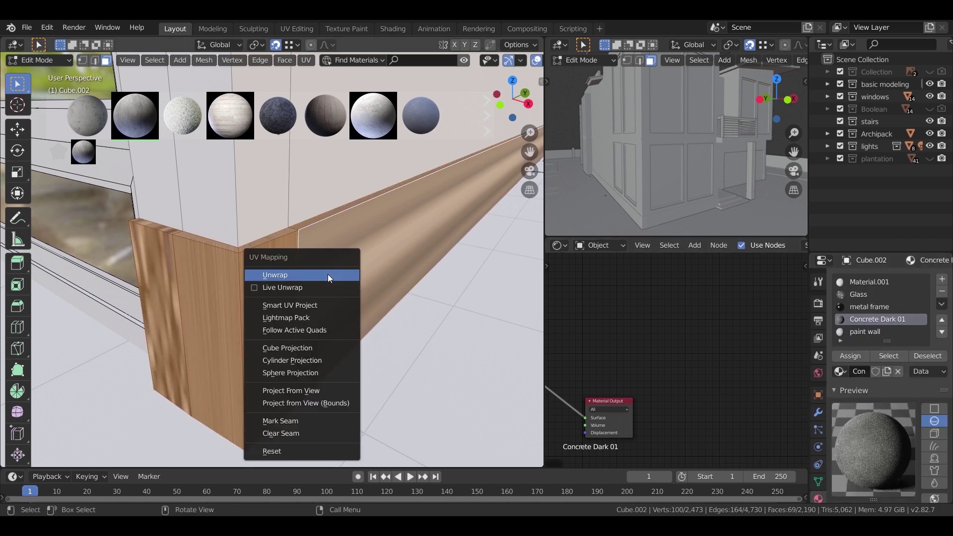
pyautogui.click(327, 274)
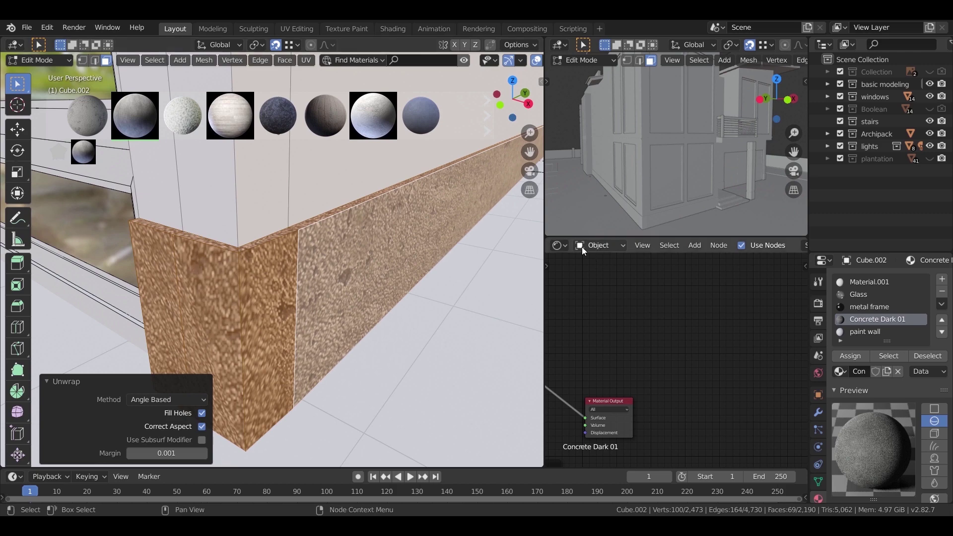
pyautogui.click(563, 246)
pyautogui.click(216, 319)
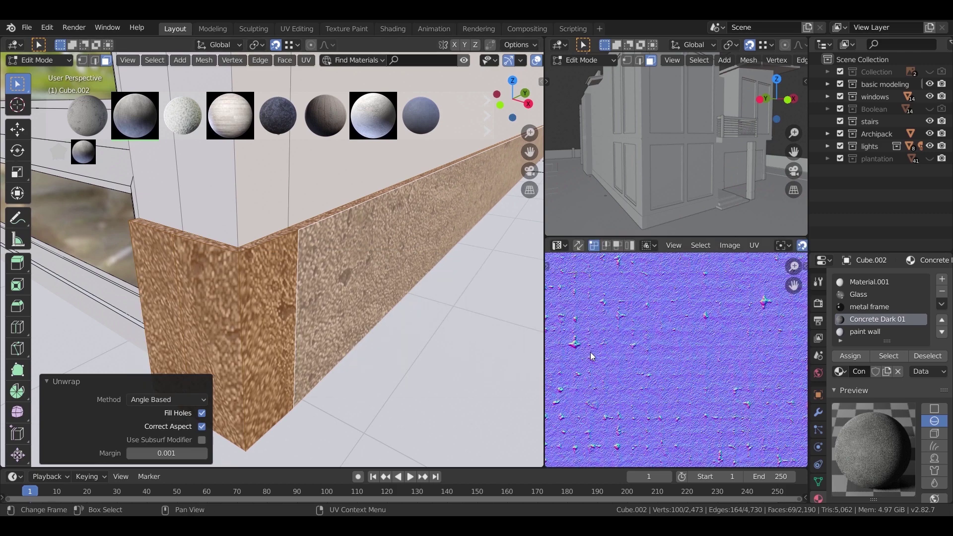
pyautogui.scroll(-5, 680, 350)
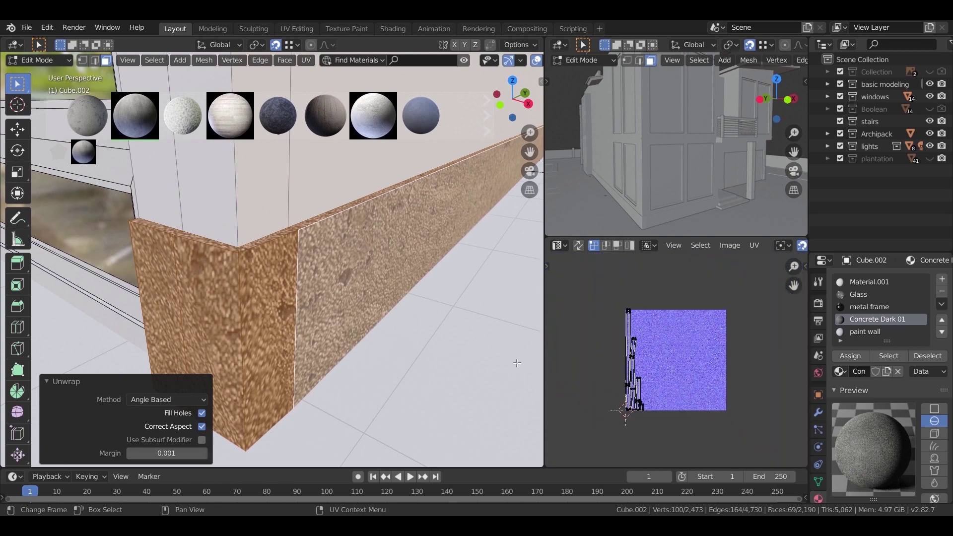
# Remap the concrete faces with Smart UV Project at an angle limit of 66 and island margin 0, and check the garage corner.
pyautogui.press('u')
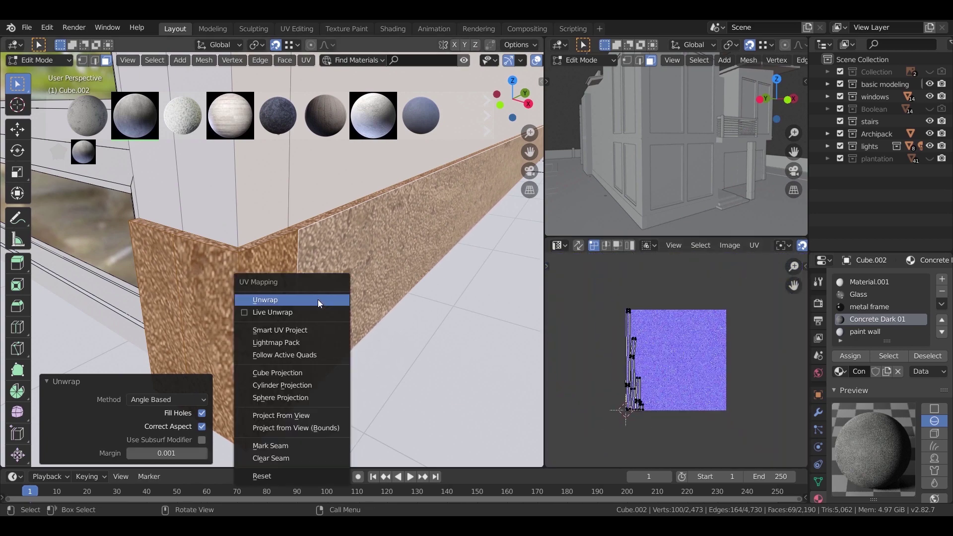
pyautogui.click(315, 329)
pyautogui.click(308, 411)
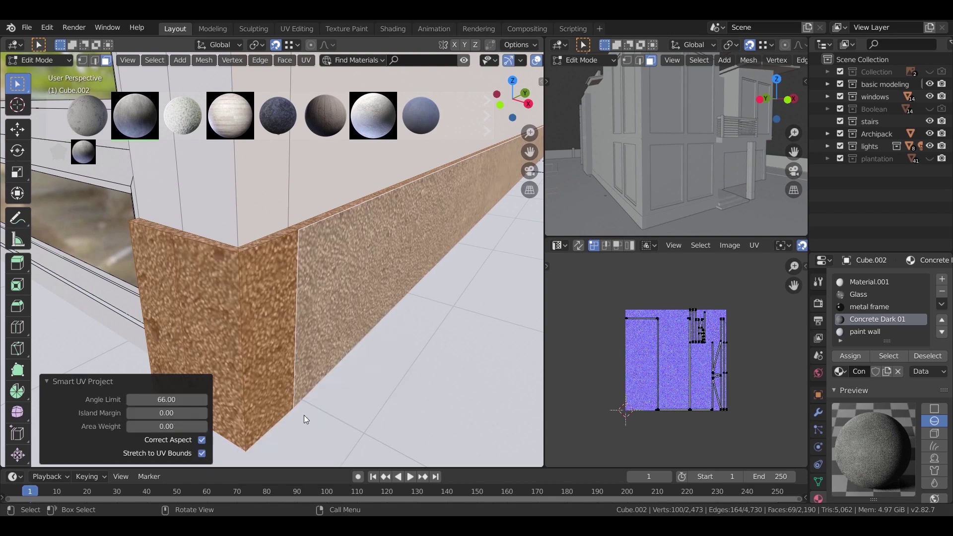
pyautogui.scroll(-7, 305, 347)
pyautogui.moveTo(226, 341); pyautogui.dragTo(278, 348, button='middle')
pyautogui.scroll(8, 287, 317)
pyautogui.moveTo(187, 304)
pyautogui.keyDown('shift'); pyautogui.mouseDown(button='middle')
pyautogui.moveTo(287, 317)
pyautogui.moveTo(252, 329)
pyautogui.moveTo(323, 314)
pyautogui.moveTo(247, 322)
pyautogui.moveTo(196, 303)
pyautogui.mouseUp(button='middle'); pyautogui.keyUp('shift')
pyautogui.moveTo(270, 243); pyautogui.dragTo(272, 254, button='middle')
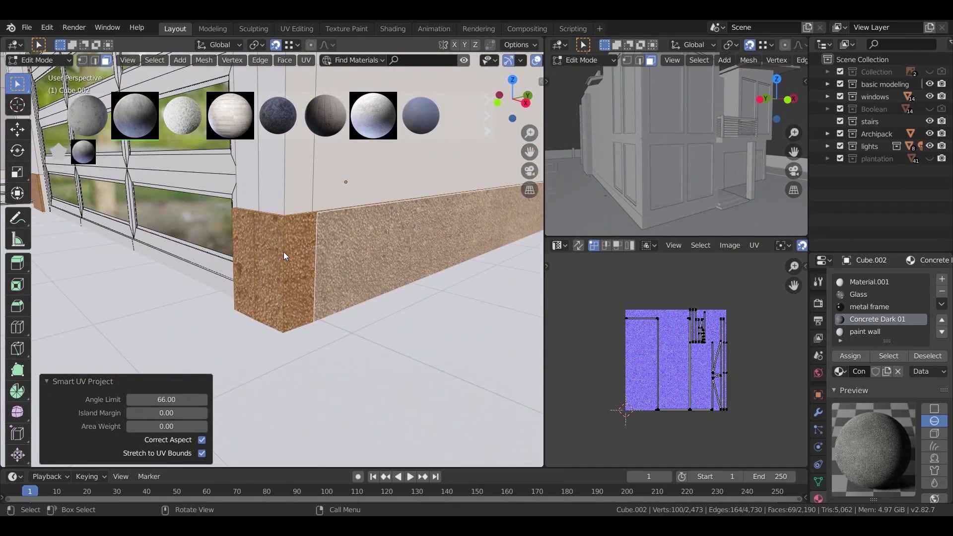
# Scale all UV islands of the concrete faces by 10 and inspect the base texture in Object Mode.
pyautogui.moveTo(590, 287); pyautogui.dragTo(752, 441)
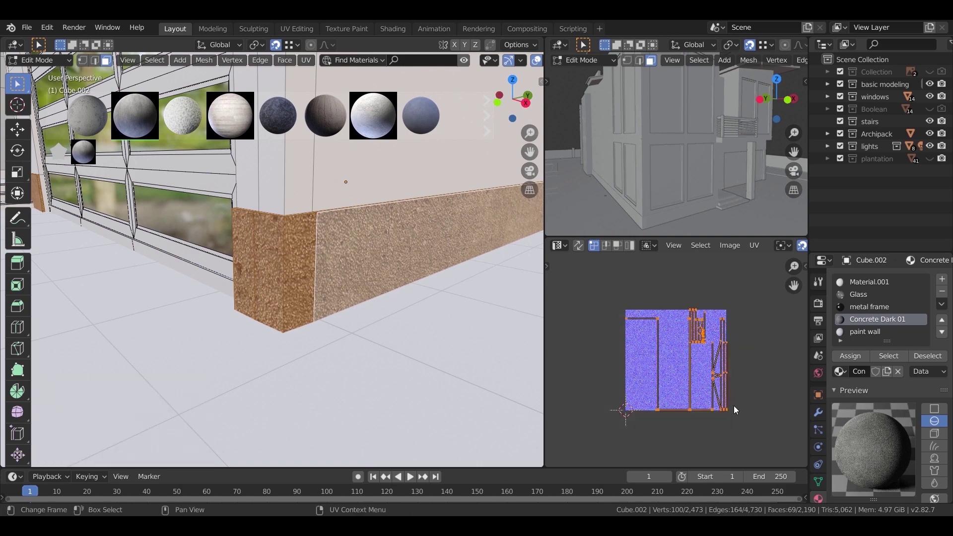
pyautogui.scroll(4, 325, 238)
pyautogui.keyDown('shift'); pyautogui.moveTo(370, 233); pyautogui.dragTo(364, 242, button='middle'); pyautogui.keyUp('shift')
pyautogui.scroll(-8, 364, 243)
pyautogui.scroll(4, 238, 269)
pyautogui.keyDown('shift'); pyautogui.moveTo(238, 269); pyautogui.dragTo(288, 282, button='middle'); pyautogui.keyUp('shift')
pyautogui.scroll(4, 289, 317)
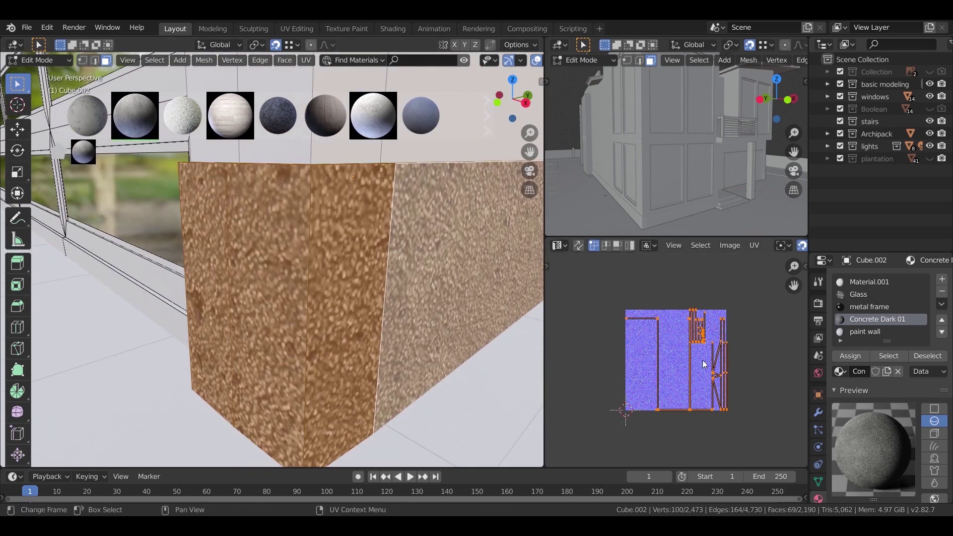
pyautogui.press('s')
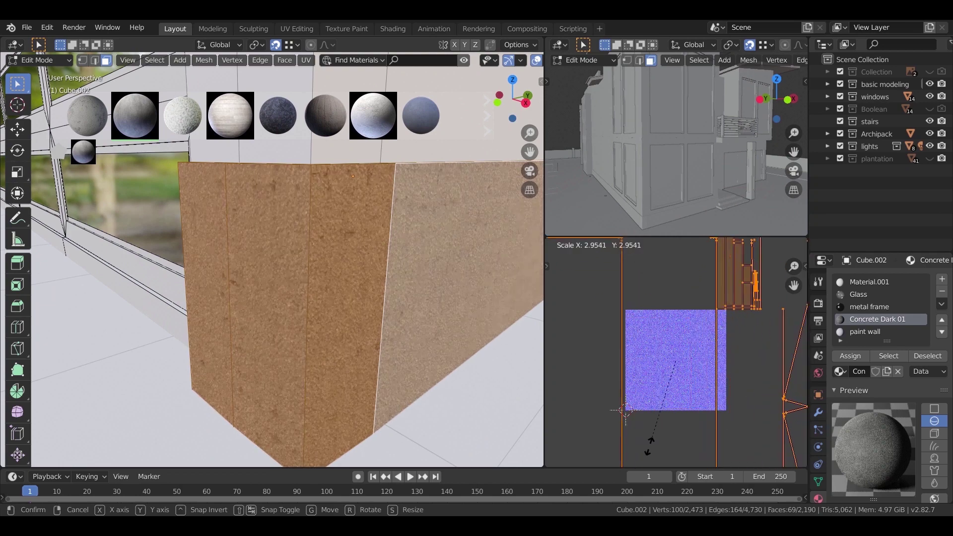
pyautogui.write('10')
pyautogui.press('Return')
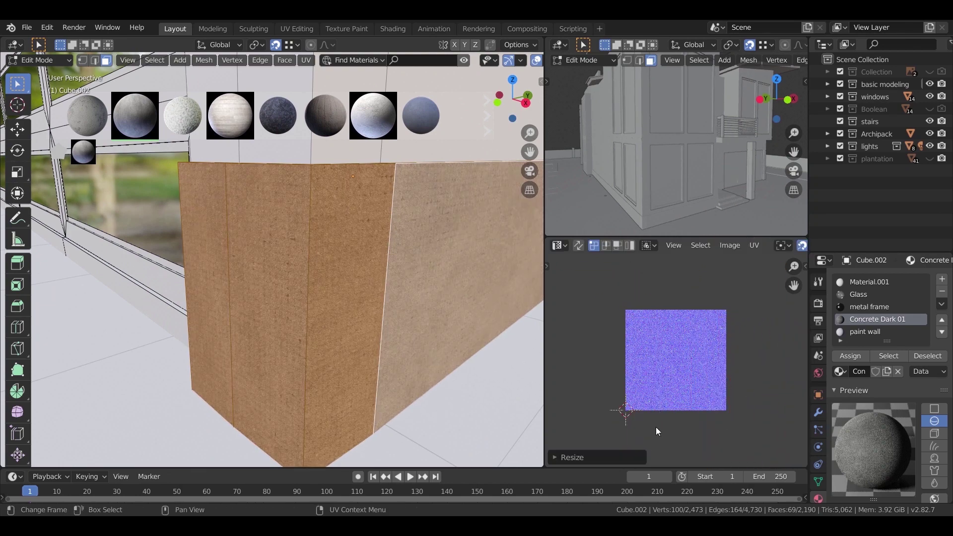
pyautogui.press('Tab')
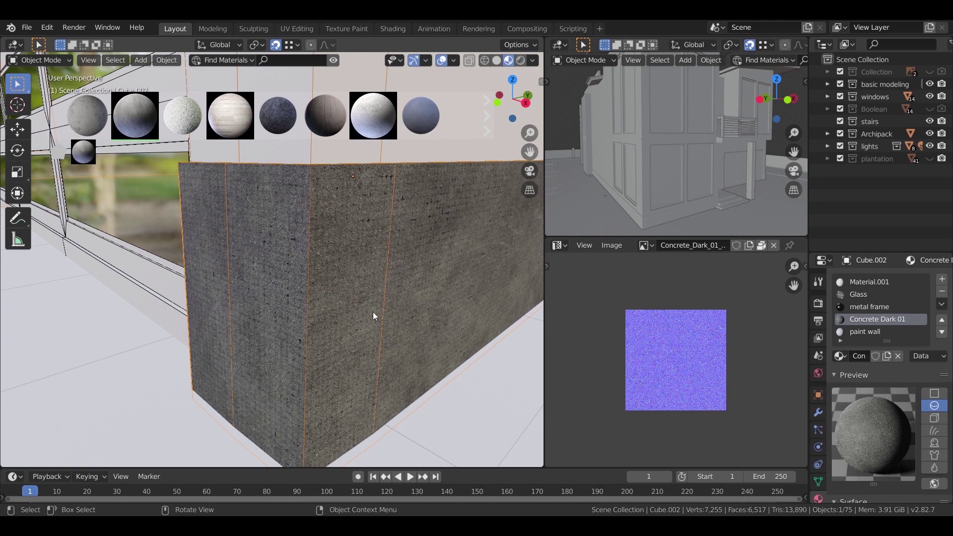
pyautogui.scroll(-6, 374, 318)
pyautogui.scroll(5, 380, 342)
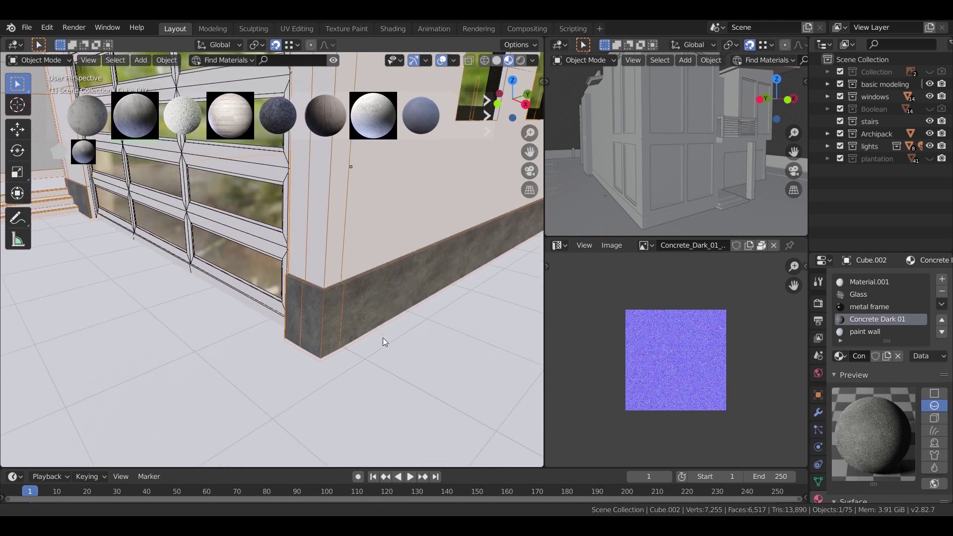
pyautogui.scroll(-3, 380, 339)
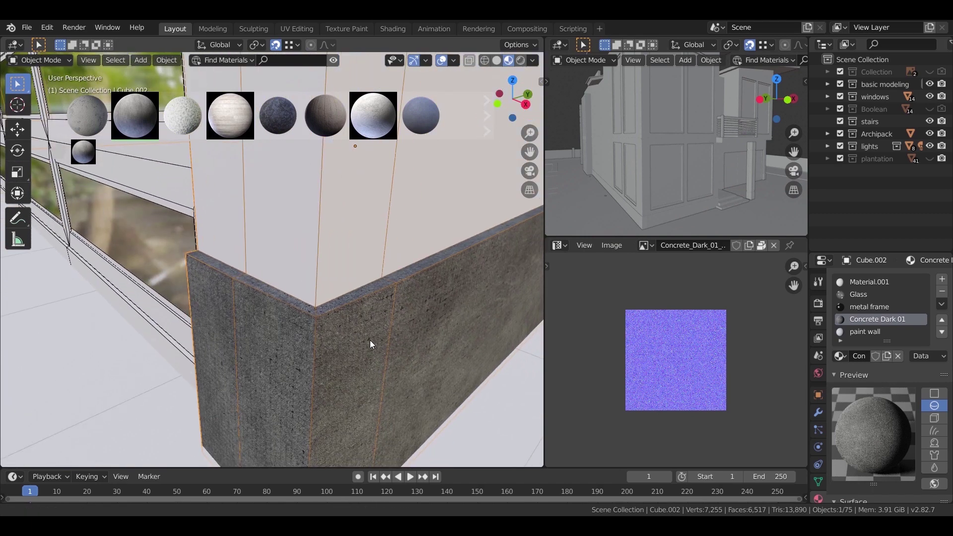
# Switch the UV Editor back to the Shader Editor and locate the Multiply to Principled BSDF link of Concrete Dark 01.
pyautogui.click(560, 248)
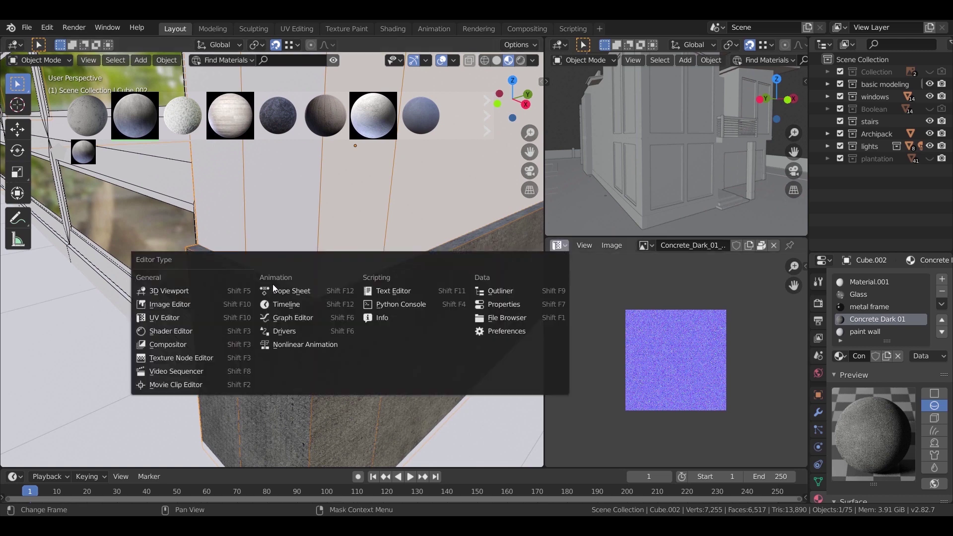
pyautogui.click(169, 334)
pyautogui.scroll(-7, 630, 351)
pyautogui.moveTo(605, 326); pyautogui.dragTo(743, 389, button='middle')
pyautogui.scroll(5, 717, 347)
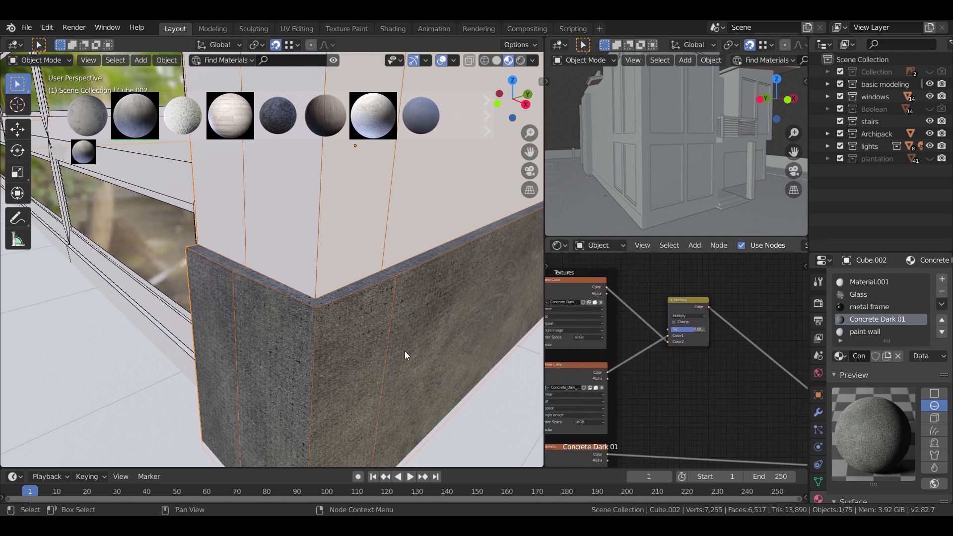
pyautogui.scroll(-4, 883, 363)
pyautogui.moveTo(673, 364); pyautogui.dragTo(562, 364, button='middle')
pyautogui.scroll(2, 698, 394)
pyautogui.moveTo(699, 397); pyautogui.dragTo(681, 382, button='middle')
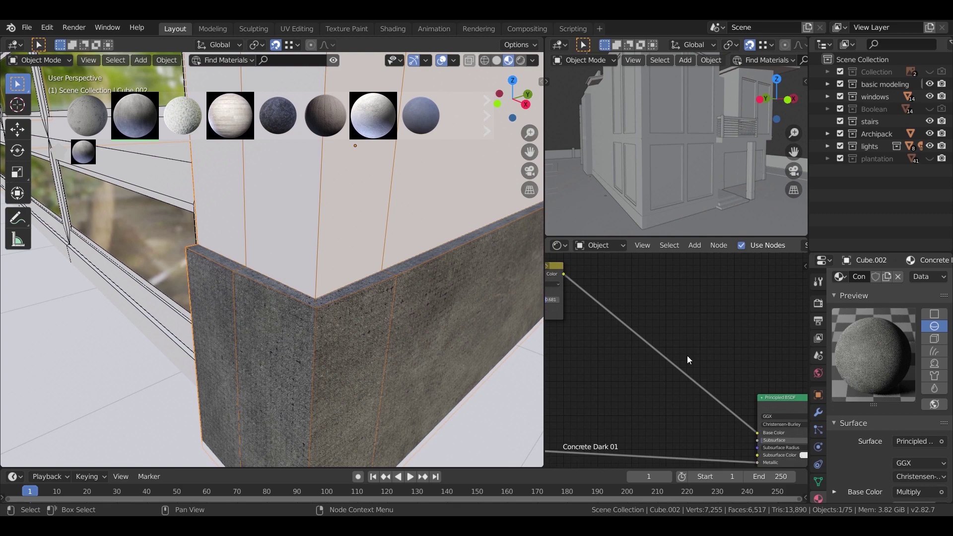
# Insert a Hue Saturation Value node between the Multiply node and the Principled BSDF's Base Color.
pyautogui.hotkey('shift', 'a')
pyautogui.moveTo(675, 416)
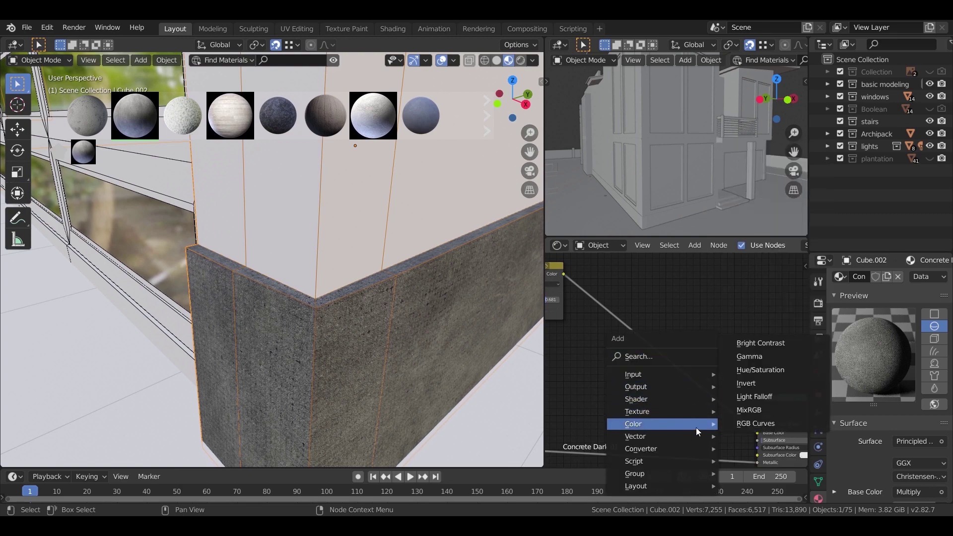
pyautogui.click(756, 369)
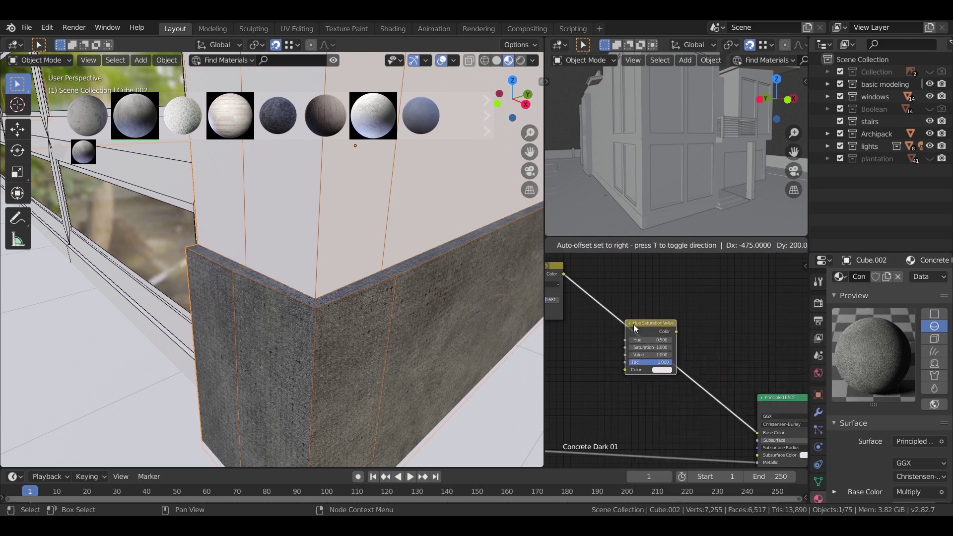
pyautogui.click(633, 324)
pyautogui.scroll(3, 698, 380)
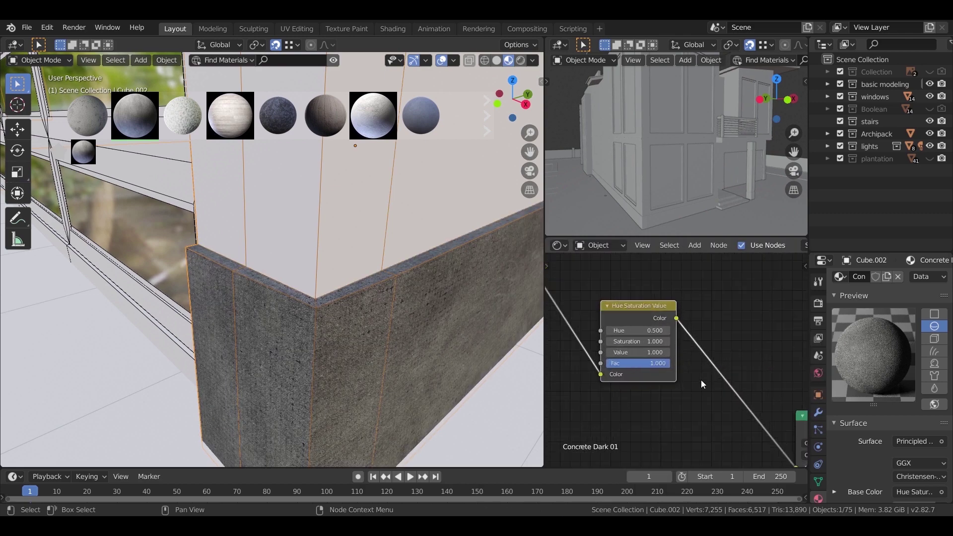
# Set the Hue Saturation Value node's Value to 1.5 and check the brightened concrete base on the house.
pyautogui.click(628, 350)
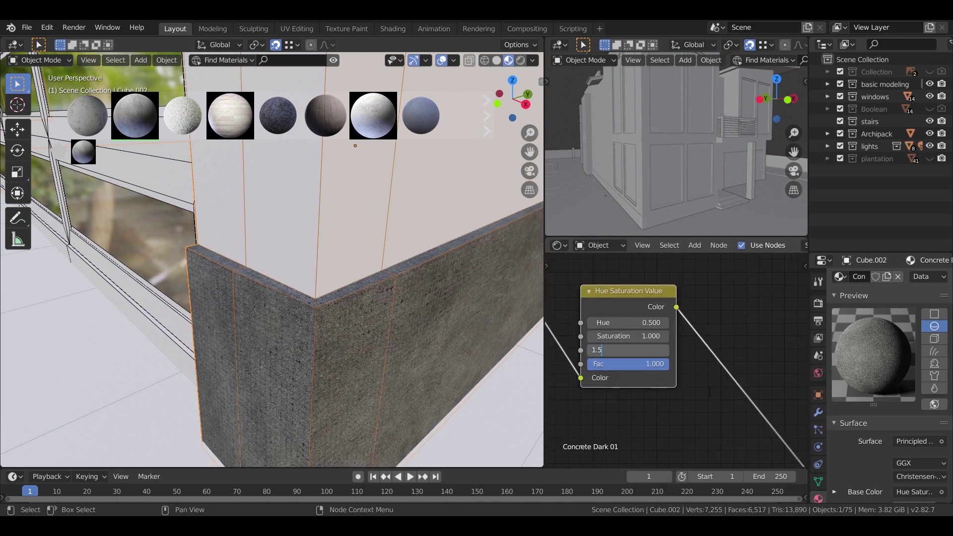
pyautogui.write('1.5')
pyautogui.press('Return')
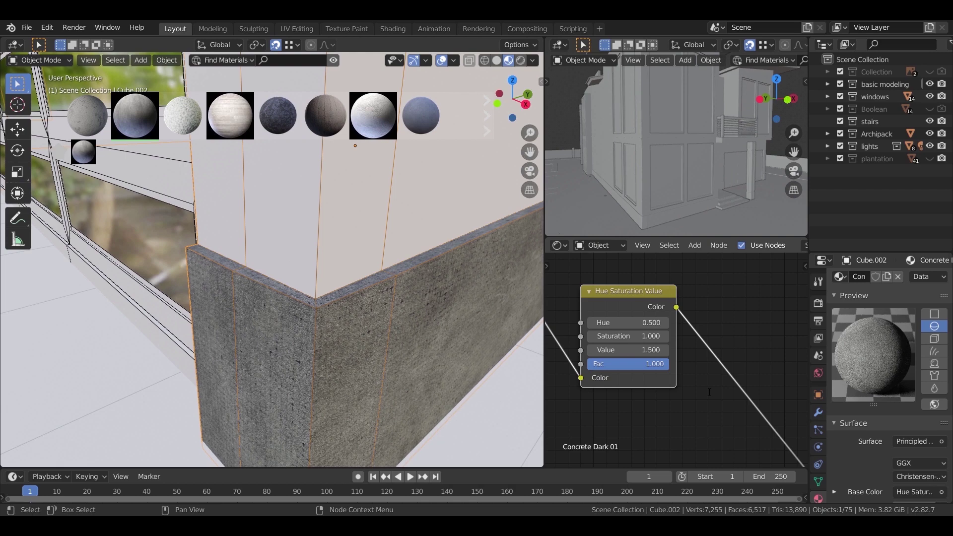
pyautogui.scroll(-5, 406, 302)
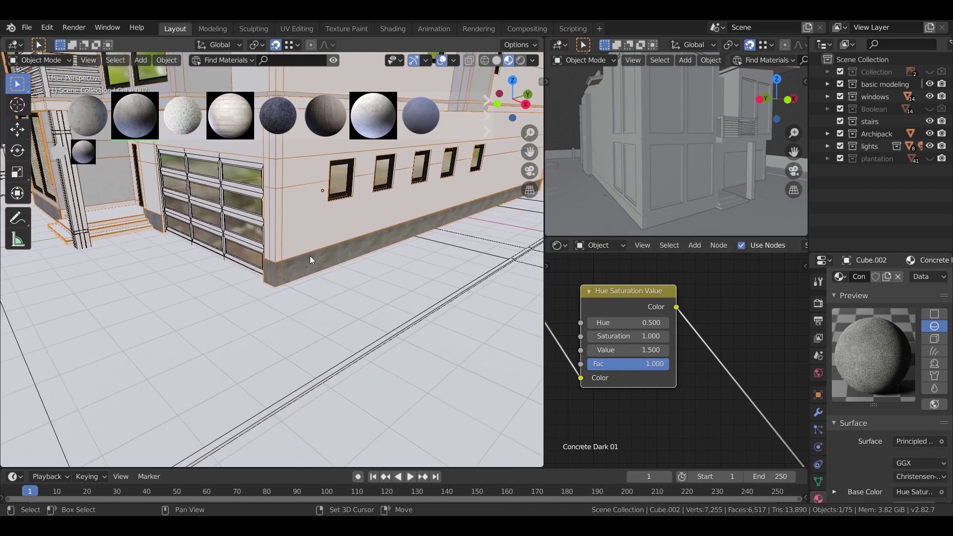
# Select the large top faces of both sloped roofs in Edit Mode and grow the selection by two steps.
pyautogui.keyDown('shift'); pyautogui.moveTo(323, 310); pyautogui.dragTo(308, 386, button='middle'); pyautogui.keyUp('shift')
pyautogui.scroll(-4, 350, 361)
pyautogui.moveTo(355, 363); pyautogui.dragTo(325, 285, button='middle')
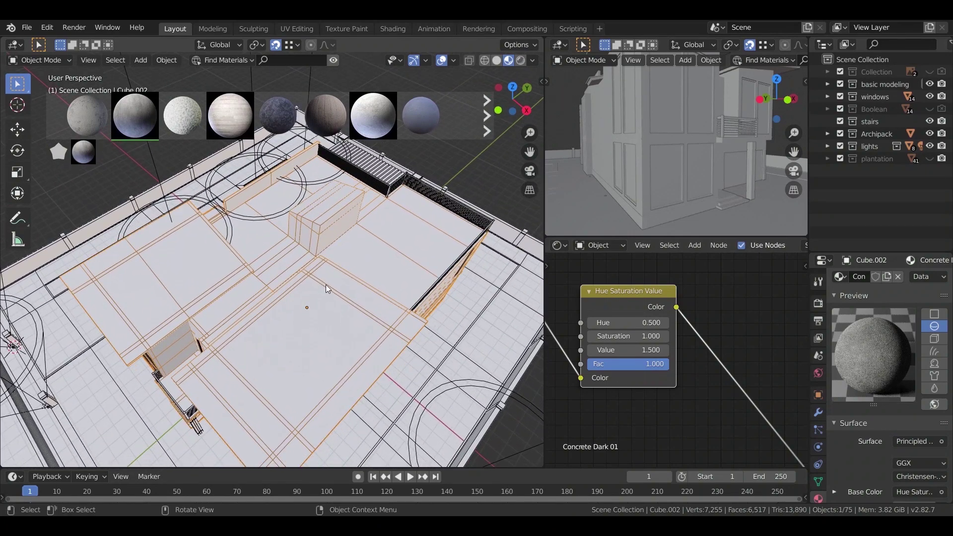
pyautogui.press('Tab')
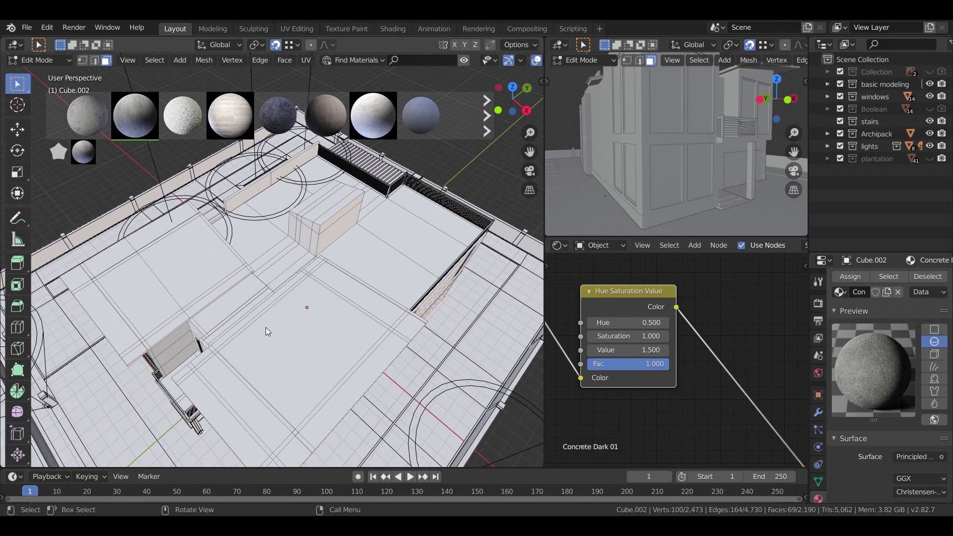
pyautogui.click(291, 353)
pyautogui.moveTo(290, 353); pyautogui.dragTo(265, 271, button='middle')
pyautogui.keyDown('shift'); pyautogui.click(185, 218); pyautogui.keyUp('shift')
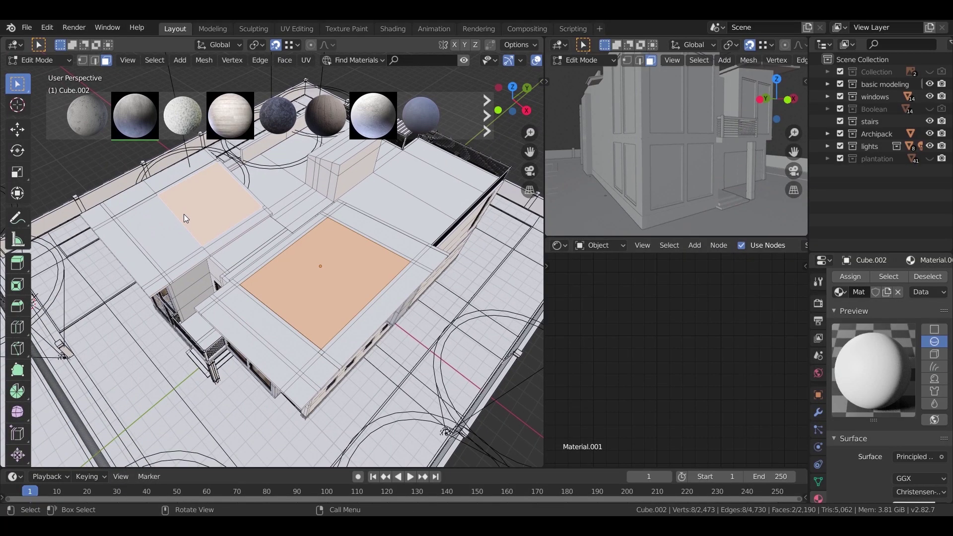
pyautogui.press('ctrl+KP_Add')
pyautogui.press('ctrl+KP_Add')
# Grow the roof selection one more step and lasso-deselect the wall faces around the recessed balcony and front windows.
pyautogui.moveTo(184, 214); pyautogui.dragTo(267, 243, button='middle')
pyautogui.scroll(4, 278, 167)
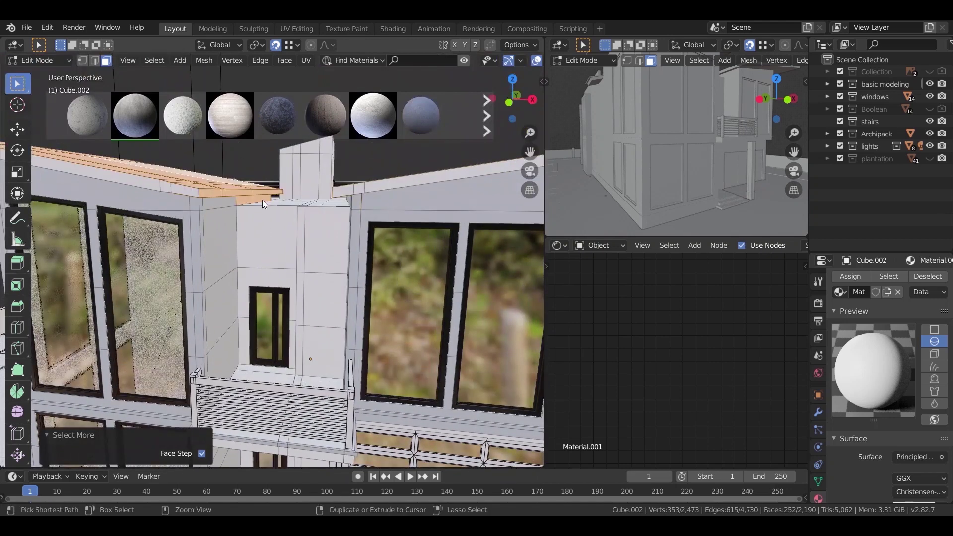
pyautogui.keyDown('ctrl'); pyautogui.moveTo(262, 201); pyautogui.dragTo(233, 215); pyautogui.keyUp('ctrl')
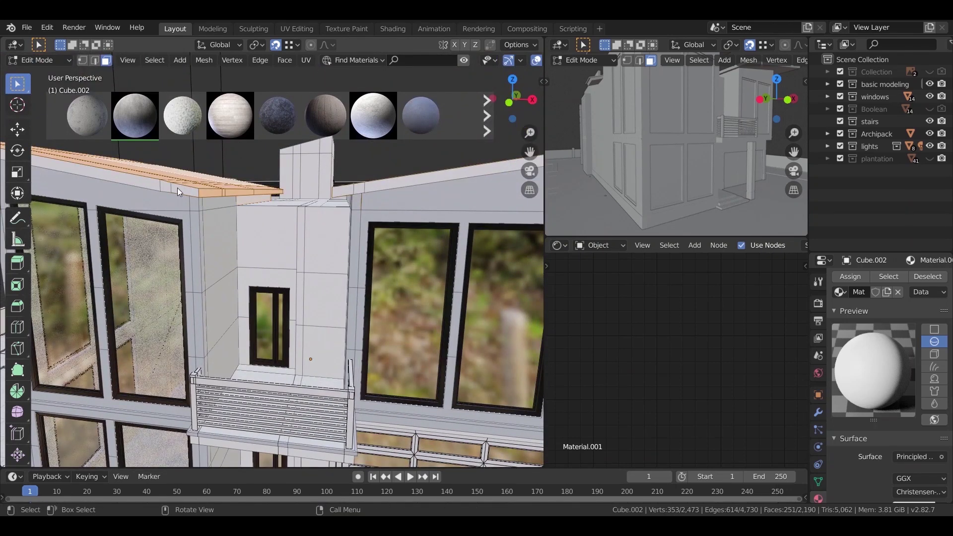
pyautogui.press('ctrl+KP_Add')
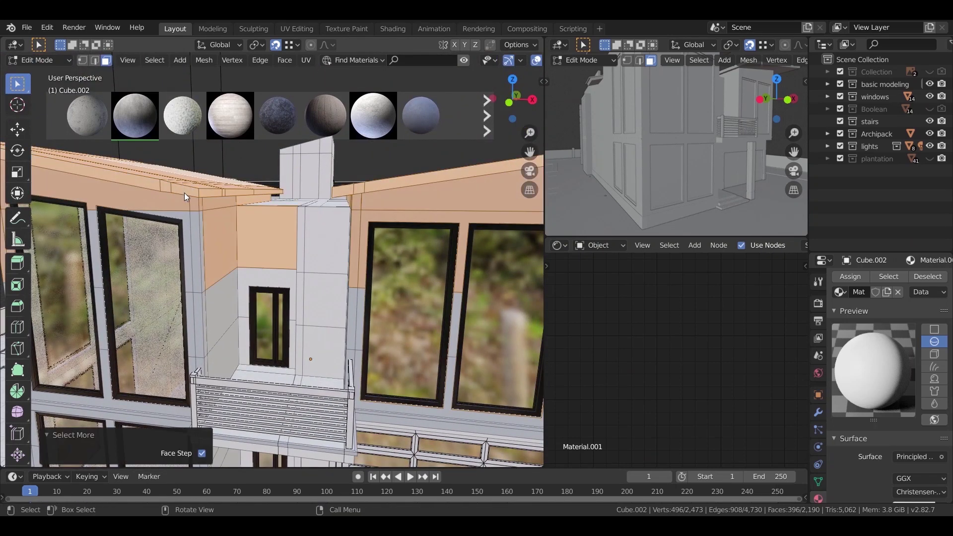
pyautogui.keyDown('ctrl'); pyautogui.moveTo(221, 207); pyautogui.dragTo(258, 231); pyautogui.keyUp('ctrl')
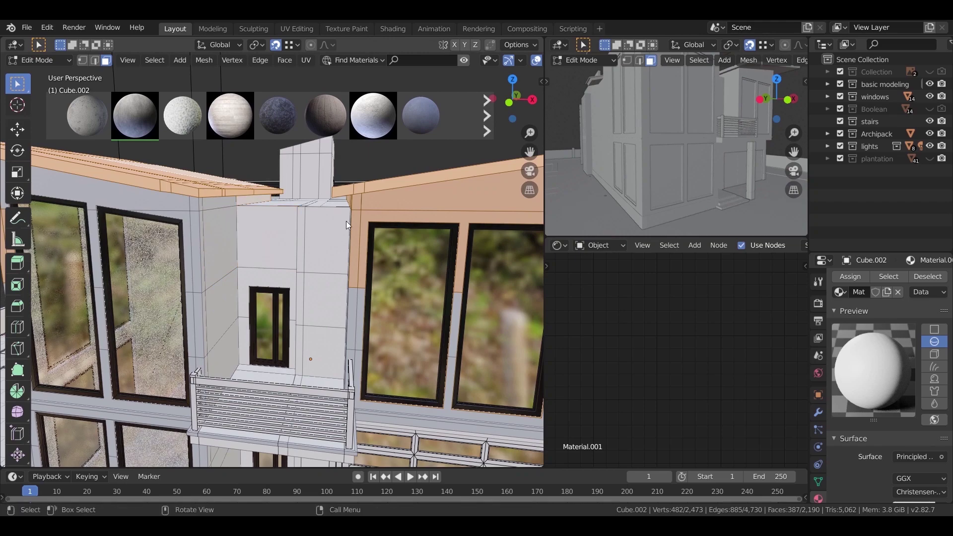
pyautogui.scroll(-5, 321, 243)
pyautogui.moveTo(350, 248); pyautogui.dragTo(294, 230, button='middle')
pyautogui.keyDown('ctrl'); pyautogui.moveTo(293, 228); pyautogui.dragTo(263, 297); pyautogui.keyUp('ctrl')
# Lasso-deselect the wall faces still selected beneath the roofs on the other sides of the house.
pyautogui.moveTo(296, 297); pyautogui.dragTo(229, 279, button='middle')
pyautogui.scroll(2, 234, 268)
pyautogui.keyDown('ctrl'); pyautogui.moveTo(261, 201); pyautogui.dragTo(210, 289); pyautogui.keyUp('ctrl')
pyautogui.moveTo(210, 289); pyautogui.dragTo(249, 204, button='middle')
pyautogui.scroll(3, 263, 193)
pyautogui.keyDown('ctrl'); pyautogui.moveTo(273, 190); pyautogui.dragTo(333, 216); pyautogui.keyUp('ctrl')
pyautogui.moveTo(334, 216); pyautogui.dragTo(254, 179, button='middle')
pyautogui.scroll(3, 254, 178)
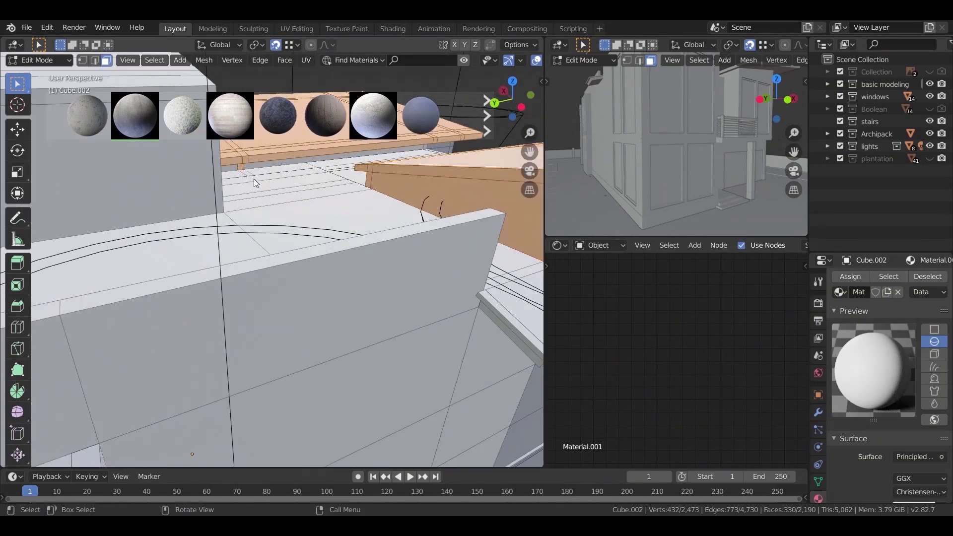
pyautogui.keyDown('ctrl'); pyautogui.moveTo(241, 172); pyautogui.dragTo(326, 201); pyautogui.keyUp('ctrl')
pyautogui.moveTo(326, 201); pyautogui.dragTo(386, 229, button='middle')
pyautogui.keyDown('ctrl'); pyautogui.moveTo(386, 204); pyautogui.dragTo(240, 242); pyautogui.keyUp('ctrl')
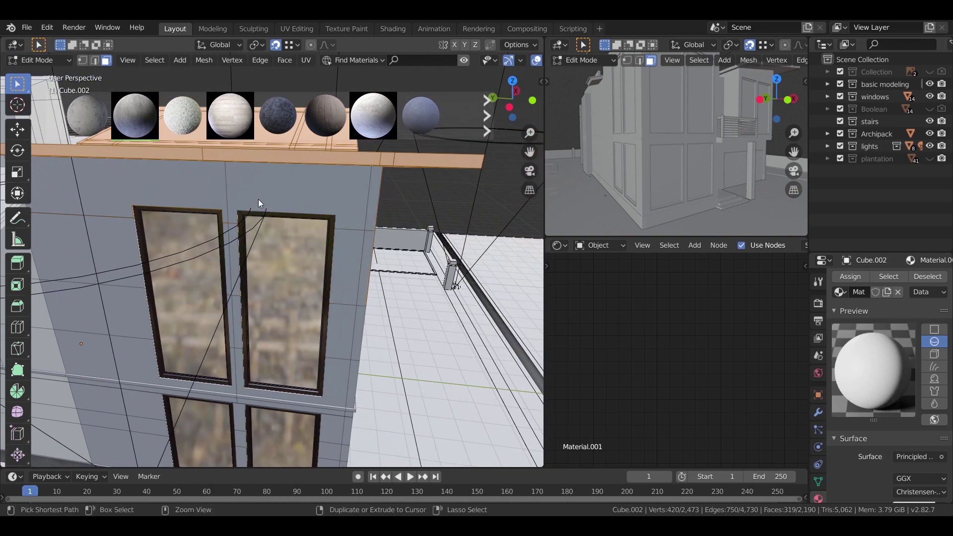
# Deselect the corner wall strip below the roof, then shrink the selection two steps and grow it back two steps.
pyautogui.scroll(-5, 250, 188)
pyautogui.moveTo(193, 217); pyautogui.dragTo(288, 197, button='middle')
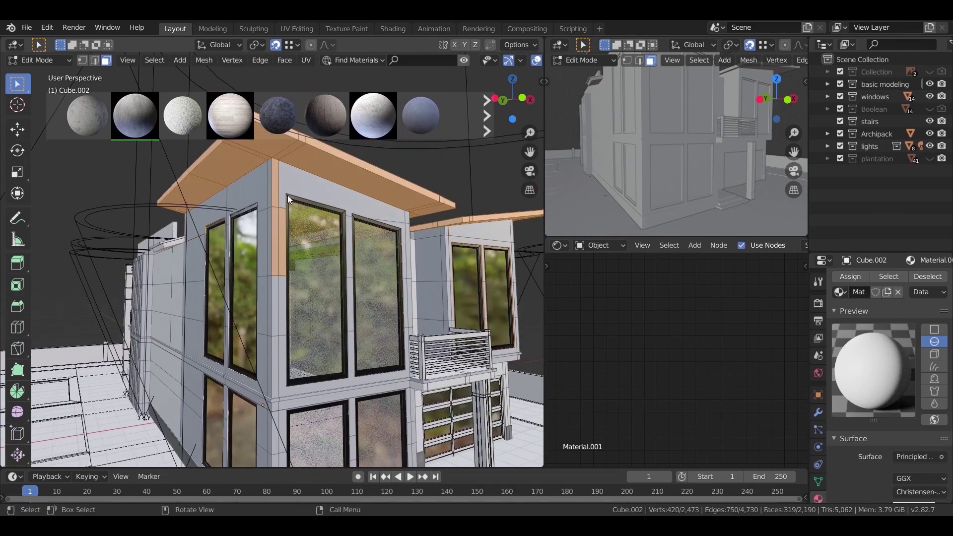
pyautogui.keyDown('ctrl'); pyautogui.moveTo(278, 201); pyautogui.dragTo(241, 268); pyautogui.keyUp('ctrl')
pyautogui.moveTo(242, 268); pyautogui.dragTo(395, 239, button='middle')
pyautogui.press('ctrl+KP_Subtract')
pyautogui.press('ctrl+KP_Subtract')
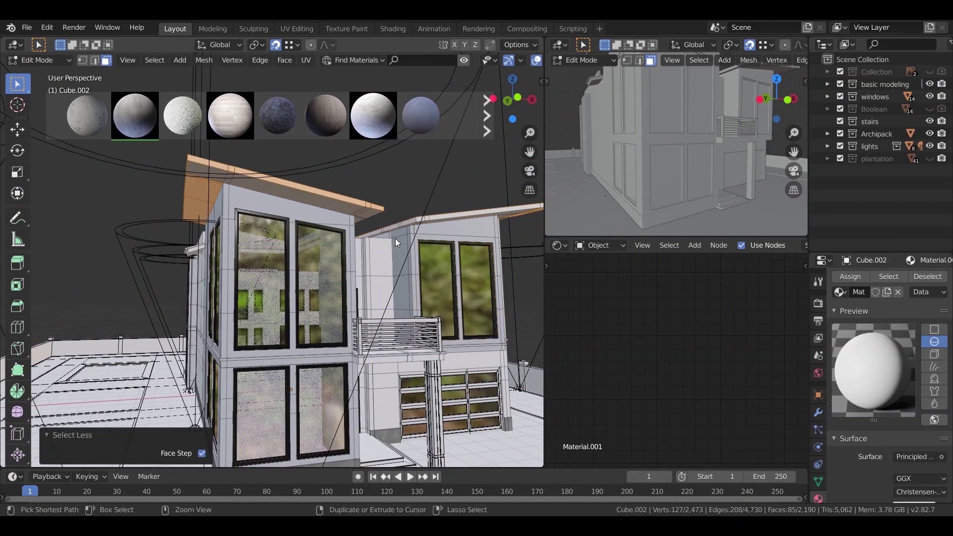
pyautogui.moveTo(396, 238); pyautogui.dragTo(412, 293, button='middle')
pyautogui.press('ctrl+KP_Add')
pyautogui.press('ctrl+KP_Add')
# Add a new material slot with a material named roofing and assign it to the selected roof faces.
pyautogui.scroll(2, 855, 377)
pyautogui.scroll(2, 855, 376)
pyautogui.click(943, 281)
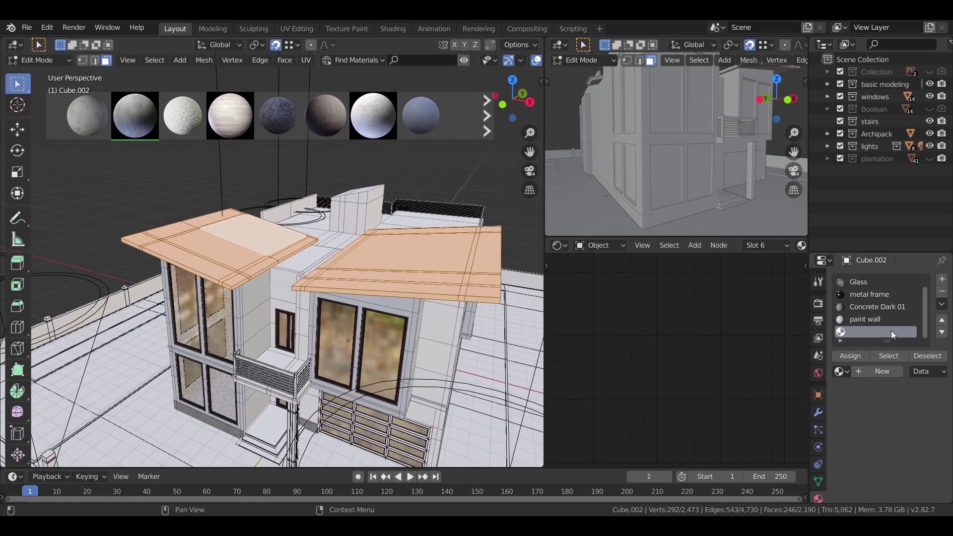
pyautogui.click(874, 372)
pyautogui.doubleClick(857, 372)
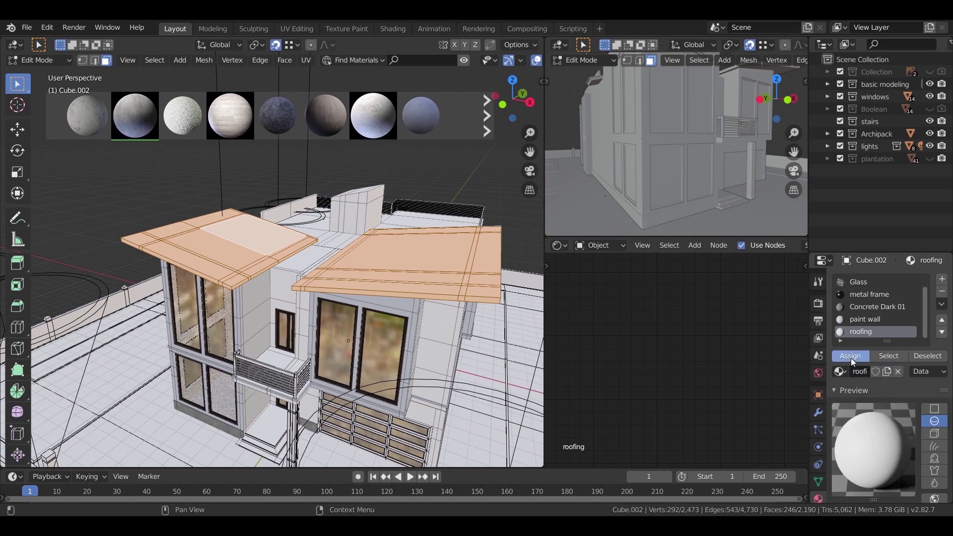
# Browse BlenderKit's roofing category and apply the Roofing Tiles material to the roof.
pyautogui.moveTo(354, 279); pyautogui.dragTo(345, 321, button='middle')
pyautogui.scroll(5, 381, 319)
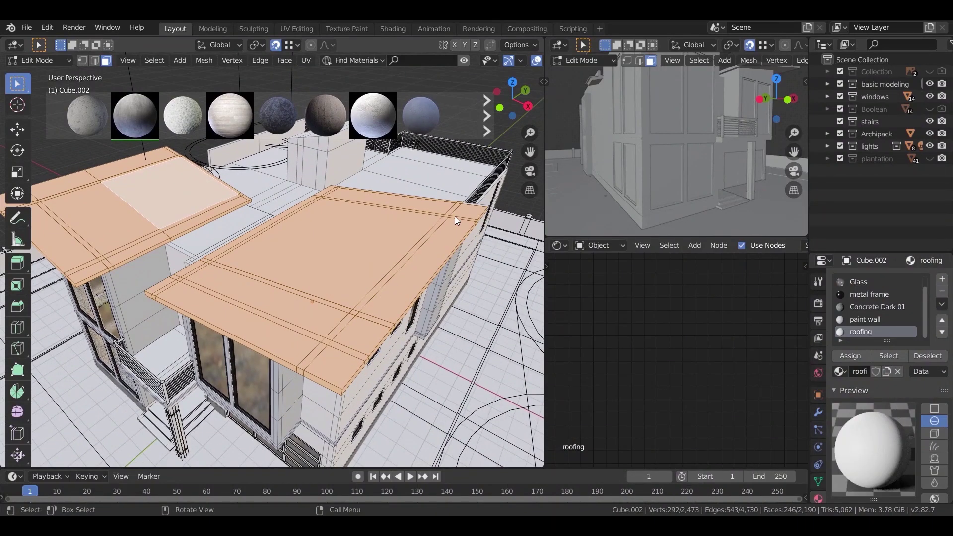
pyautogui.press('n')
pyautogui.scroll(2, 462, 214)
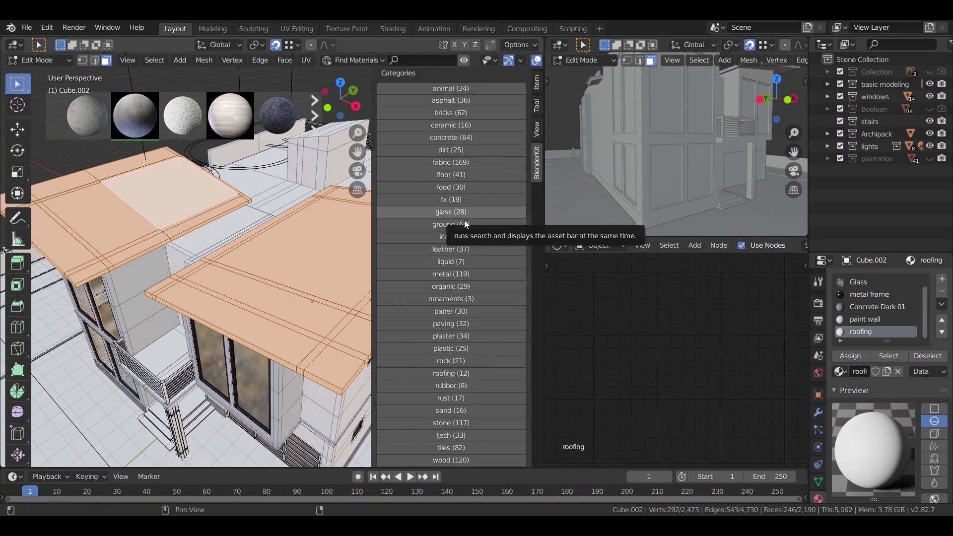
pyautogui.click(458, 377)
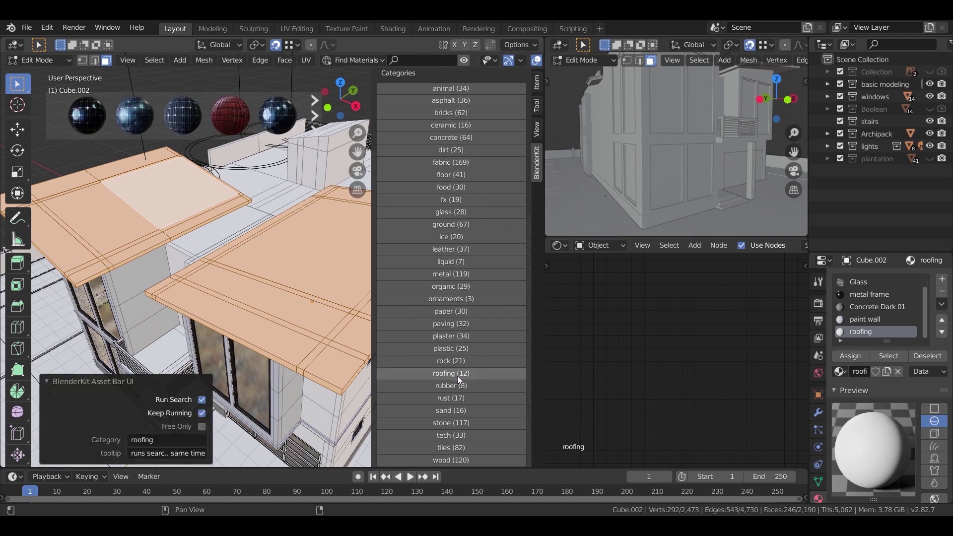
pyautogui.moveTo(234, 123)
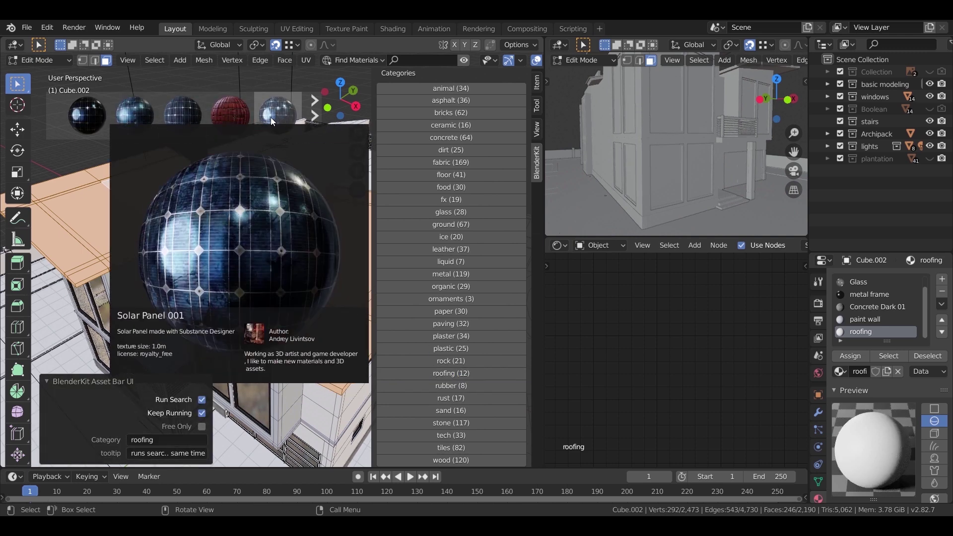
pyautogui.click(314, 117)
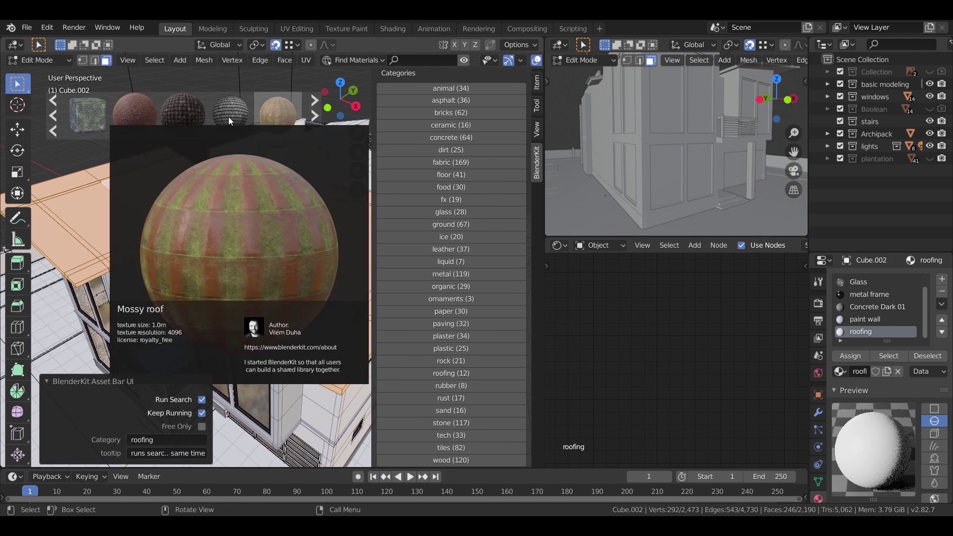
pyautogui.moveTo(88, 110)
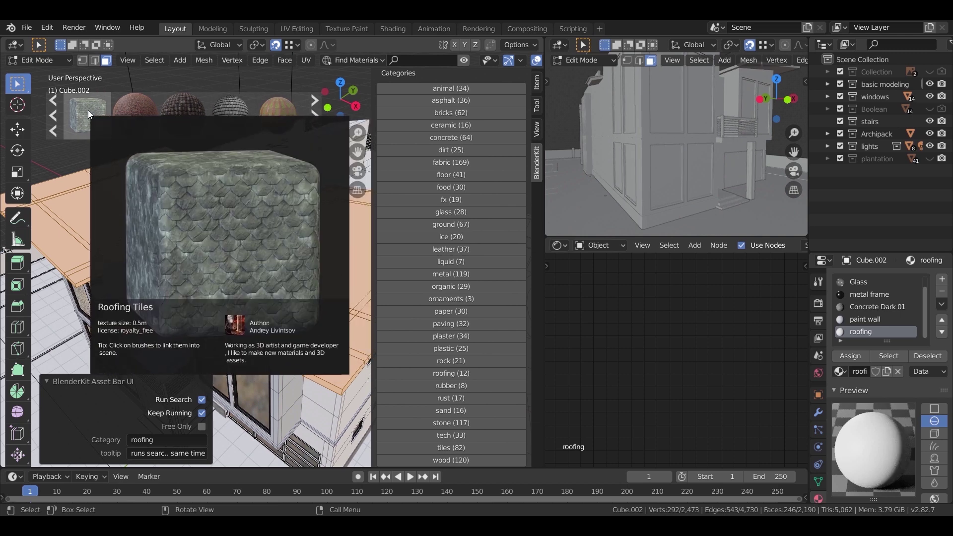
pyautogui.moveTo(88, 110); pyautogui.dragTo(153, 227)
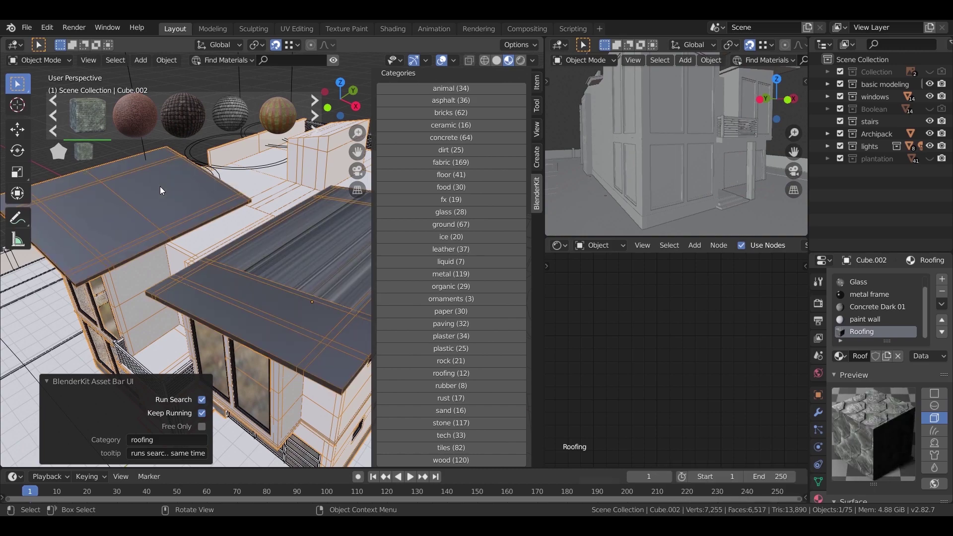
# Unwrap the selected roof faces with Smart UV Project at an angle limit of 66.
pyautogui.moveTo(218, 257); pyautogui.dragTo(227, 279, button='middle')
pyautogui.scroll(3, 227, 279)
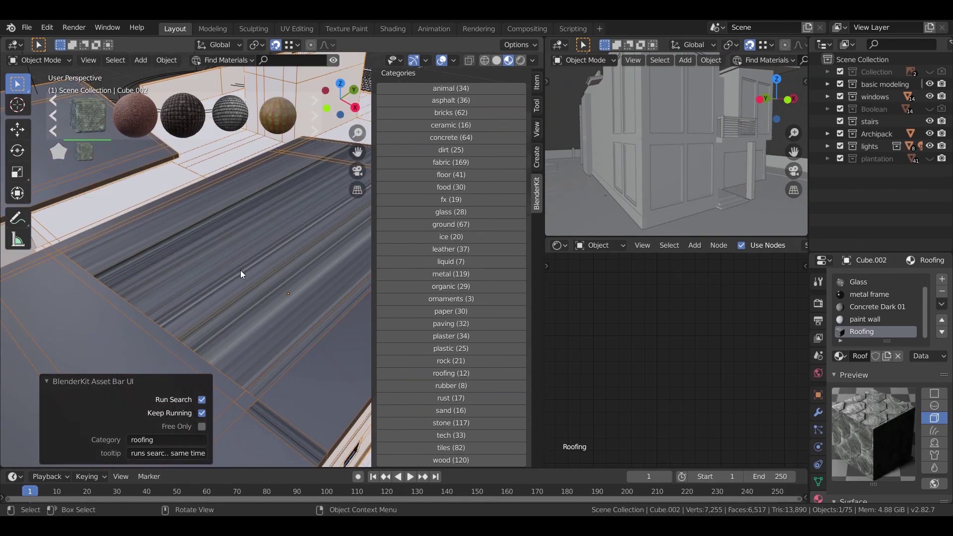
pyautogui.press('n')
pyautogui.keyDown('shift'); pyautogui.moveTo(290, 279); pyautogui.dragTo(319, 310, button='middle'); pyautogui.keyUp('shift')
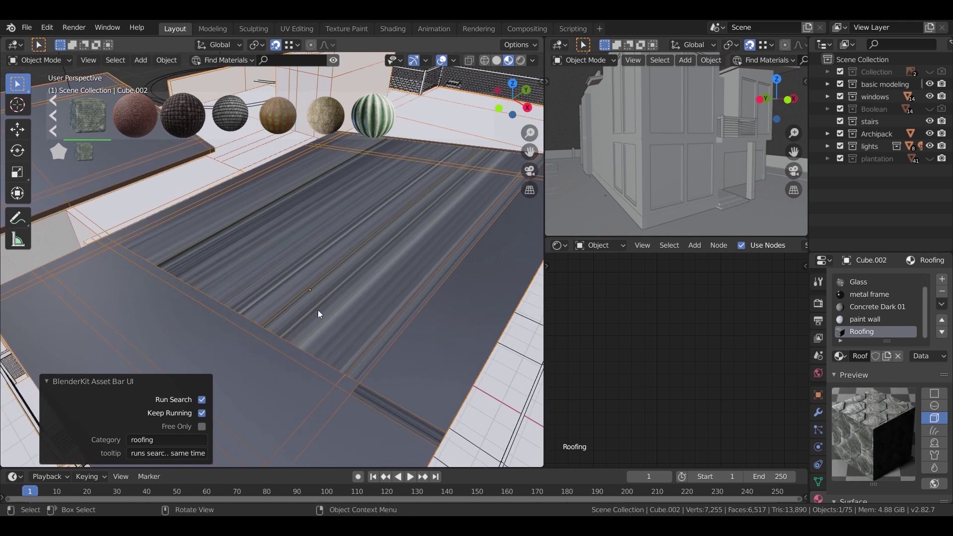
pyautogui.click(48, 382)
pyautogui.press('Tab')
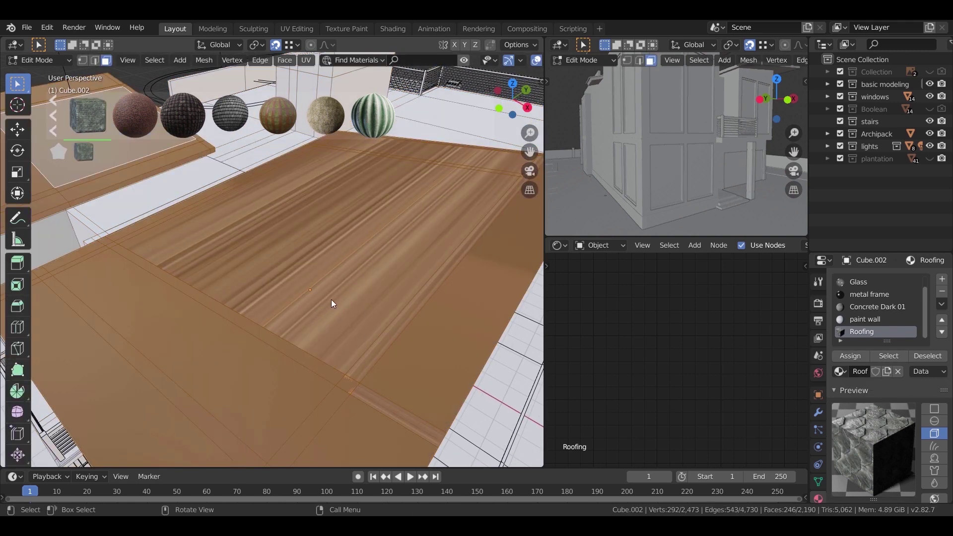
pyautogui.press('u')
pyautogui.click(331, 299)
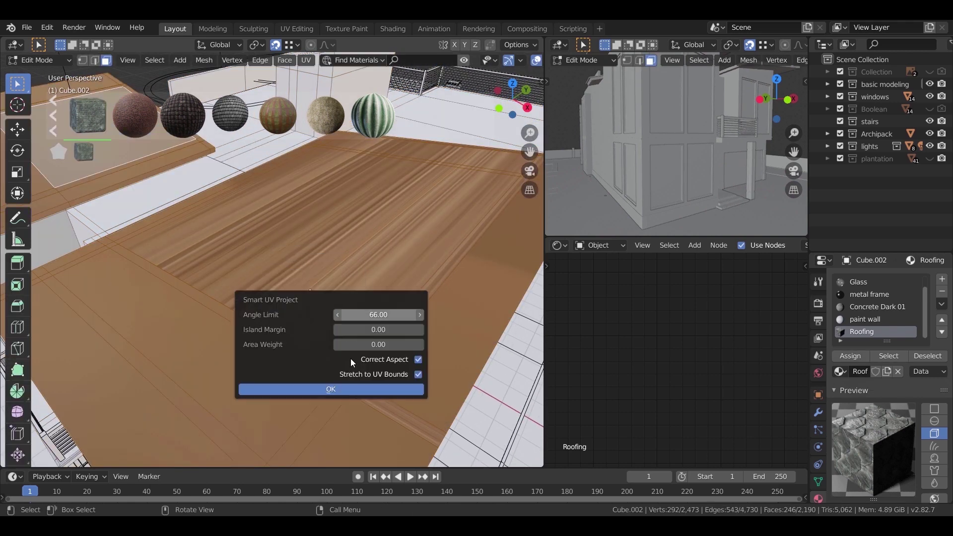
pyautogui.click(330, 390)
pyautogui.moveTo(346, 351)
pyautogui.mouseDown(button='middle')
pyautogui.moveTo(321, 380)
pyautogui.moveTo(386, 372)
pyautogui.moveTo(344, 364)
pyautogui.mouseUp(button='middle')
# Show the roof's UVs in the UV Editor, scale all islands by 10 and rotate them 90 degrees.
pyautogui.click(558, 245)
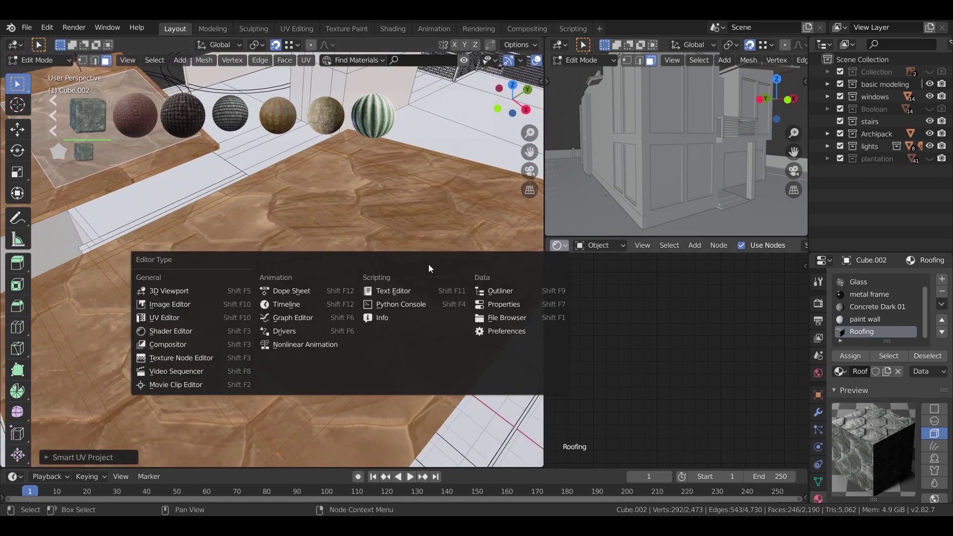
pyautogui.click(189, 317)
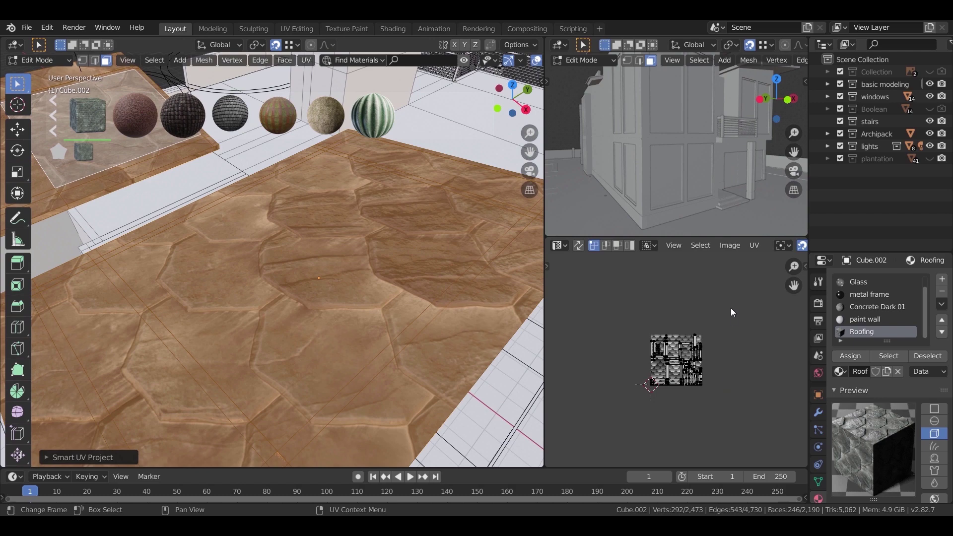
pyautogui.press('a')
pyautogui.write('s')
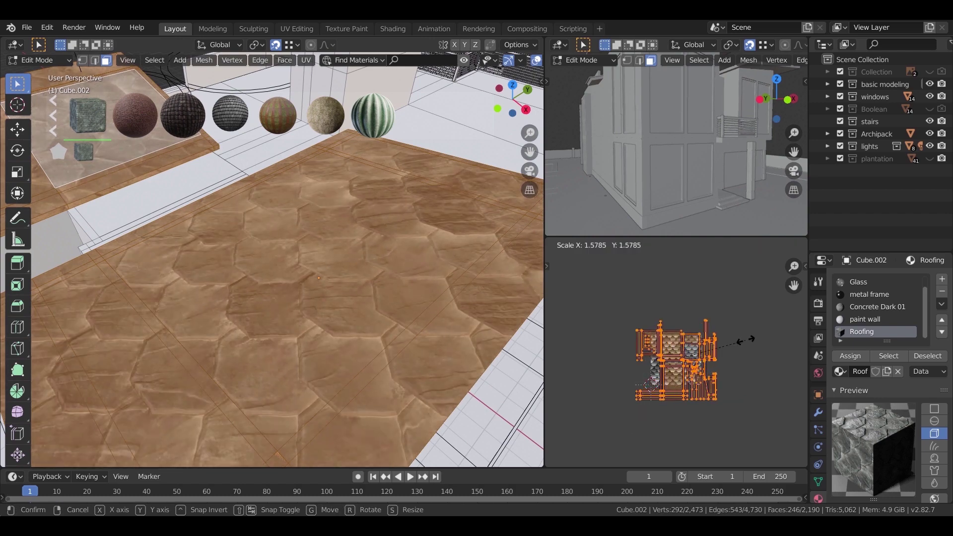
pyautogui.write('10')
pyautogui.press('Return')
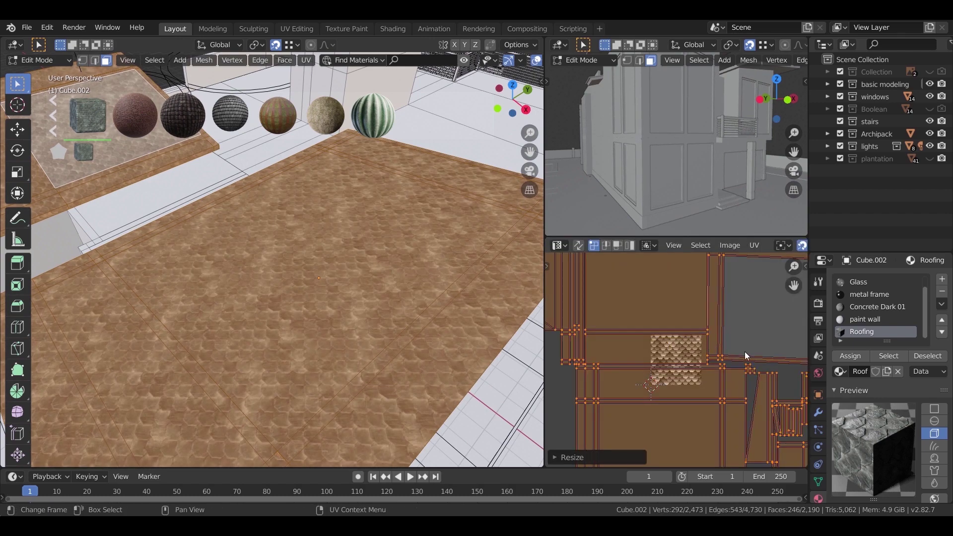
pyautogui.write('r90')
pyautogui.press('Return')
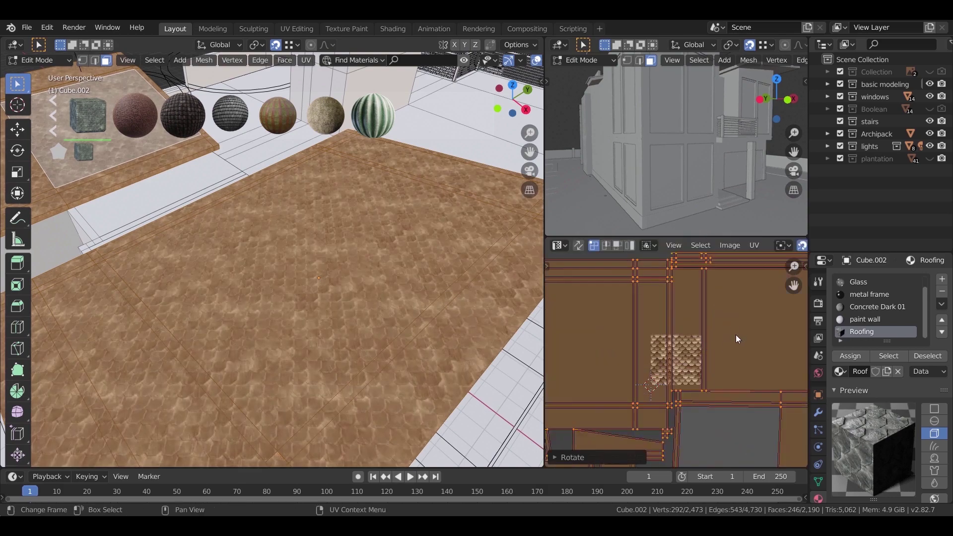
# Examine the roof tile size and direction in Object Mode, from above and along the eaves.
pyautogui.scroll(4, 379, 374)
pyautogui.scroll(-5, 361, 301)
pyautogui.moveTo(268, 326); pyautogui.dragTo(365, 332, button='middle')
pyautogui.press('Tab')
pyautogui.moveTo(437, 332); pyautogui.dragTo(350, 255, button='middle')
pyautogui.scroll(2, 380, 370)
pyautogui.scroll(4, 367, 253)
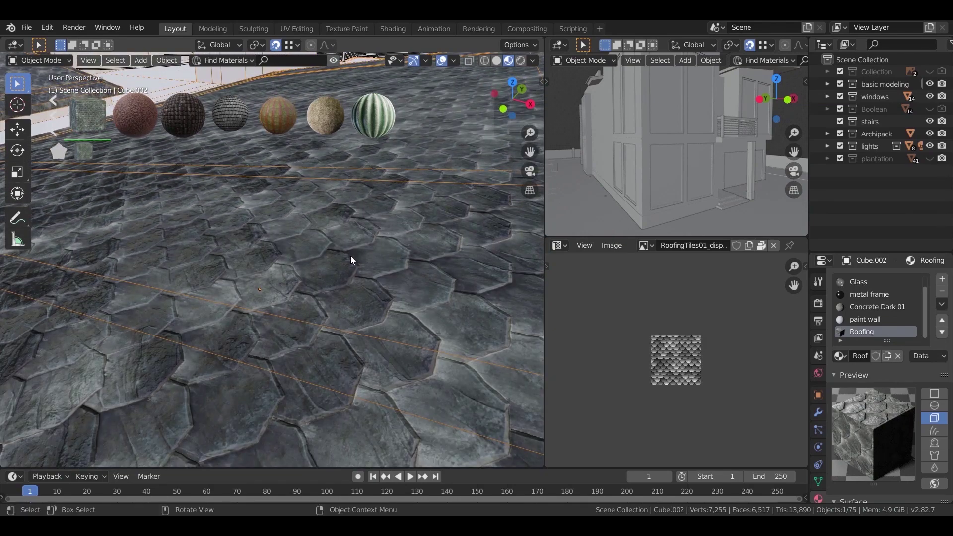
pyautogui.scroll(-5, 370, 266)
pyautogui.moveTo(354, 299); pyautogui.dragTo(333, 229, button='middle')
pyautogui.keyDown('shift'); pyautogui.moveTo(332, 230); pyautogui.dragTo(344, 279, button='middle'); pyautogui.keyUp('shift')
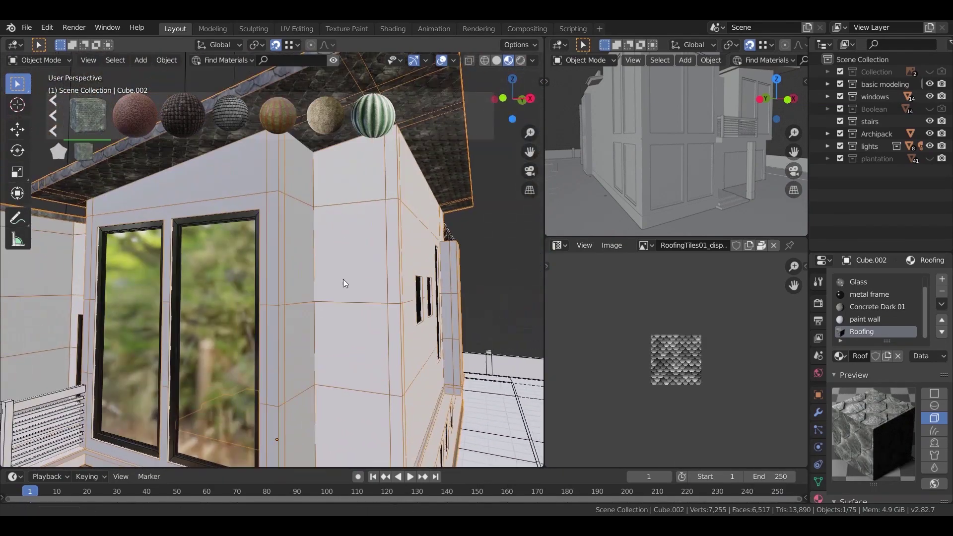
# Select the underside faces of the roof overhang above the side wall with the small windows.
pyautogui.press('Tab')
pyautogui.moveTo(427, 194); pyautogui.dragTo(392, 240, button='middle')
pyautogui.press('KP_1')
pyautogui.scroll(-4, 470, 260)
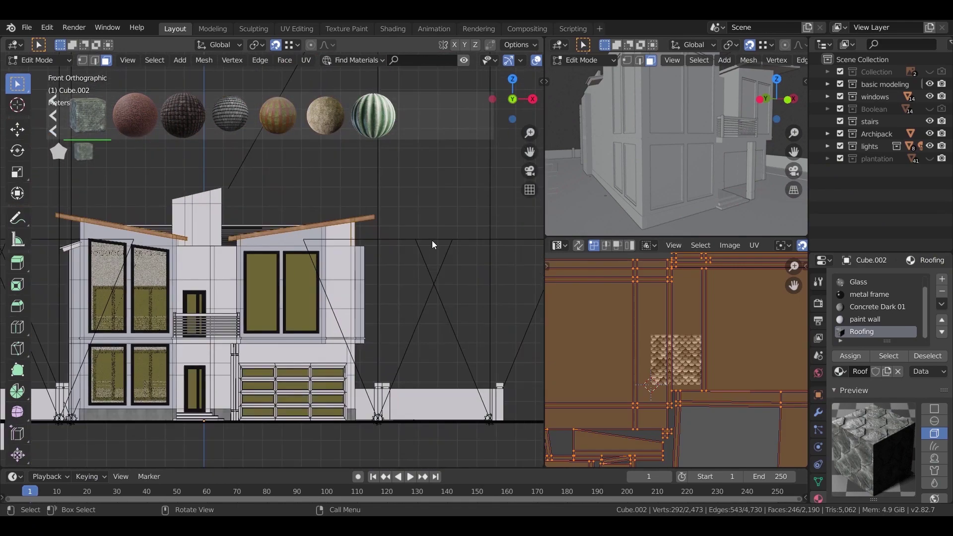
pyautogui.moveTo(419, 237); pyautogui.dragTo(286, 151, button='middle')
pyautogui.click(358, 224)
pyautogui.keyDown('shift'); pyautogui.click(286, 151); pyautogui.keyUp('shift')
pyautogui.moveTo(361, 257); pyautogui.dragTo(355, 231, button='middle')
pyautogui.scroll(5, 355, 230)
pyautogui.scroll(1, 459, 137)
pyautogui.keyDown('shift'); pyautogui.click(460, 151); pyautogui.keyUp('shift')
pyautogui.scroll(-4, 432, 166)
pyautogui.press('n')
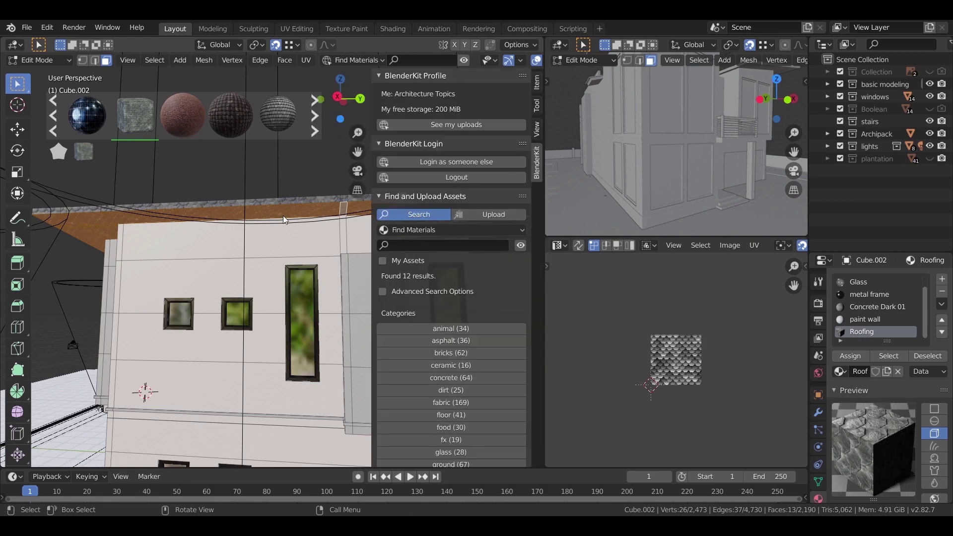
pyautogui.scroll(-5, 258, 204)
pyautogui.moveTo(233, 188); pyautogui.dragTo(267, 191, button='middle')
pyautogui.press('n')
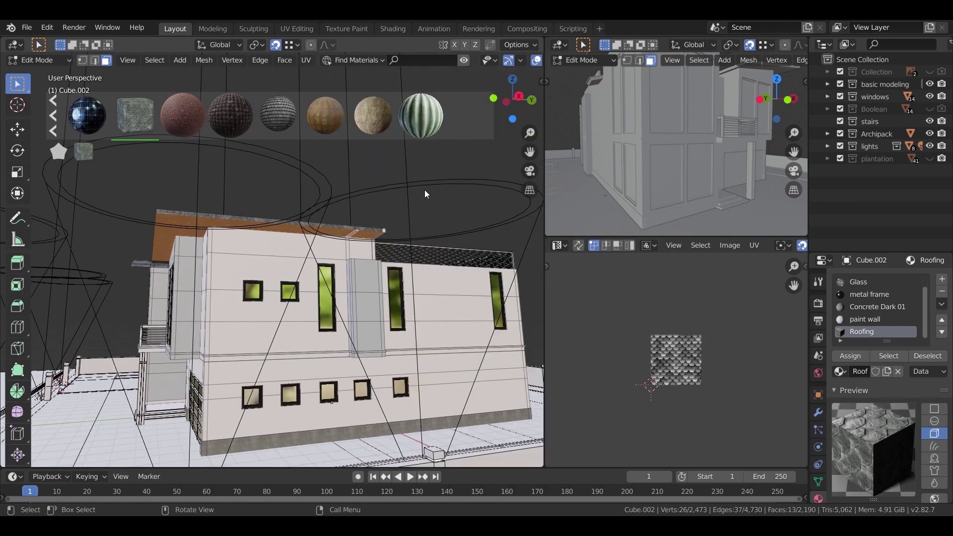
# Add the underside faces of the overhang around the corner with the tall windows to the selection.
pyautogui.moveTo(271, 260); pyautogui.dragTo(326, 264, button='middle')
pyautogui.scroll(4, 326, 264)
pyautogui.press('Tab')
pyautogui.moveTo(380, 226); pyautogui.dragTo(367, 144, button='middle')
pyautogui.press('Tab')
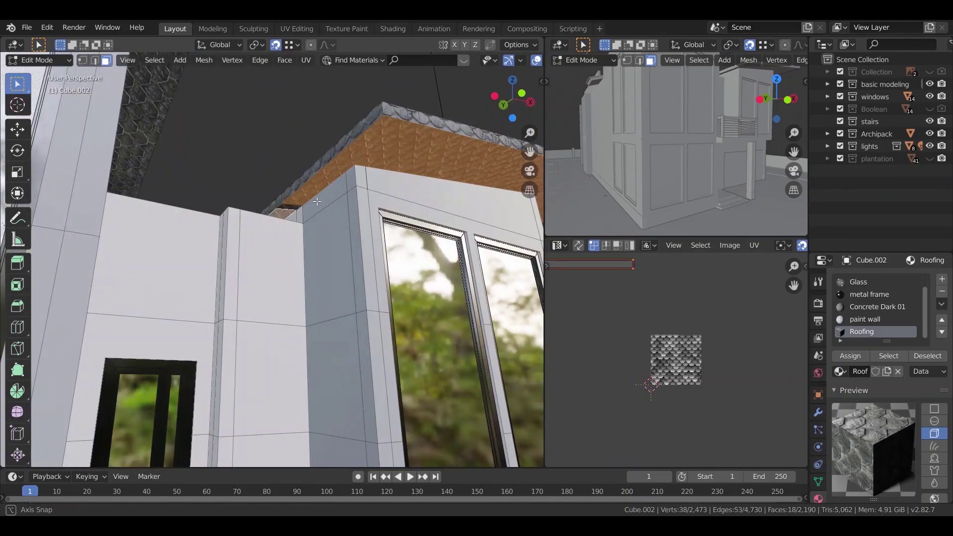
pyautogui.scroll(2, 319, 194)
pyautogui.moveTo(280, 229); pyautogui.dragTo(419, 247, button='middle')
pyautogui.keyDown('shift'); pyautogui.click(336, 211); pyautogui.keyUp('shift')
pyautogui.moveTo(249, 228); pyautogui.dragTo(278, 204, button='middle')
pyautogui.keyDown('shift'); pyautogui.click(312, 171); pyautogui.keyUp('shift')
pyautogui.keyDown('shift'); pyautogui.click(283, 121); pyautogui.keyUp('shift')
pyautogui.keyDown('shift'); pyautogui.click(285, 140); pyautogui.keyUp('shift')
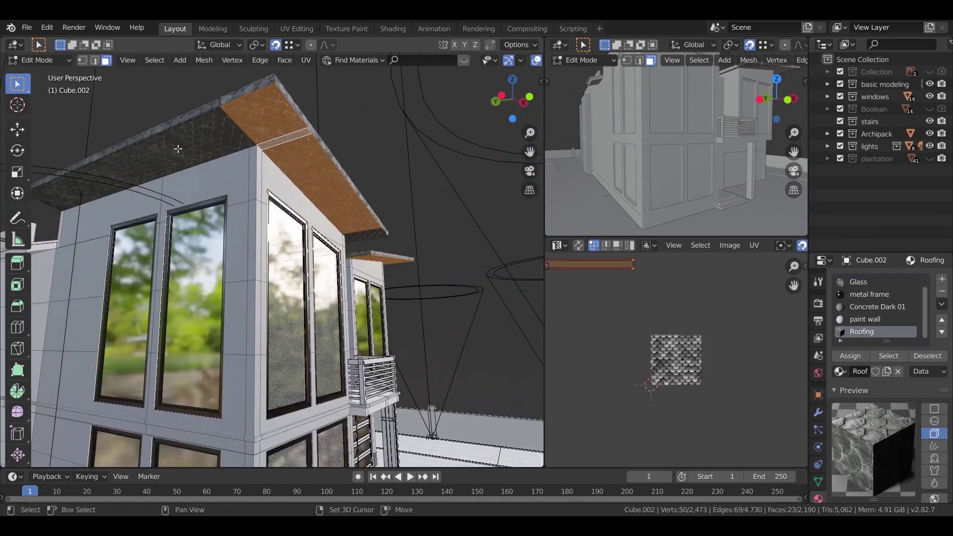
# Add the remaining underside faces of the front and neighbouring roof overhangs to the selection.
pyautogui.keyDown('shift'); pyautogui.click(178, 148); pyautogui.keyUp('shift')
pyautogui.keyDown('shift'); pyautogui.click(50, 205); pyautogui.keyUp('shift')
pyautogui.keyDown('shift'); pyautogui.click(373, 243); pyautogui.keyUp('shift')
pyautogui.moveTo(373, 243); pyautogui.dragTo(231, 214, button='middle')
pyautogui.keyDown('shift'); pyautogui.click(231, 214); pyautogui.keyUp('shift')
pyautogui.moveTo(311, 249); pyautogui.dragTo(162, 249, button='middle')
# Grow the selection to include the roof edges and lasso-deselect the extra wall faces below the overhangs.
pyautogui.press('ctrl+KP_Add')
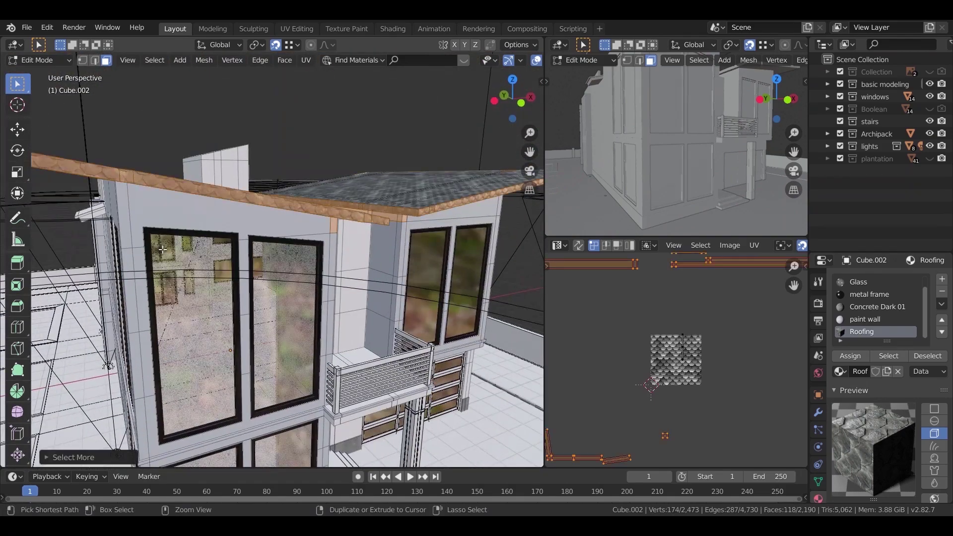
pyautogui.moveTo(360, 169); pyautogui.dragTo(250, 215, button='middle')
pyautogui.keyDown('ctrl'); pyautogui.moveTo(304, 225); pyautogui.dragTo(320, 215); pyautogui.keyUp('ctrl')
pyautogui.moveTo(320, 216); pyautogui.dragTo(213, 238, button='middle')
pyautogui.keyDown('ctrl'); pyautogui.moveTo(364, 235); pyautogui.dragTo(353, 251); pyautogui.keyUp('ctrl')
pyautogui.moveTo(353, 251); pyautogui.dragTo(278, 208, button='middle')
pyautogui.keyDown('ctrl'); pyautogui.moveTo(403, 183); pyautogui.dragTo(161, 272); pyautogui.keyUp('ctrl')
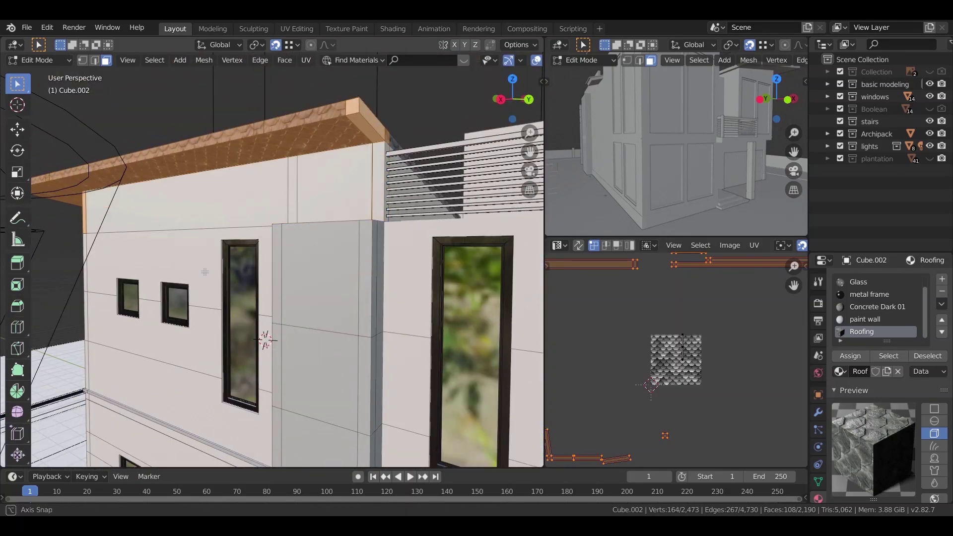
pyautogui.moveTo(171, 268); pyautogui.dragTo(268, 263, button='middle')
pyautogui.keyDown('ctrl'); pyautogui.moveTo(365, 186); pyautogui.dragTo(347, 204); pyautogui.keyUp('ctrl')
# Lasso-deselect the remaining stray faces in Wireframe shading and return the viewport to Solid shading.
pyautogui.scroll(-2, 348, 218)
pyautogui.moveTo(388, 273)
pyautogui.mouseDown(button='middle')
pyautogui.moveTo(311, 293)
pyautogui.moveTo(353, 308)
pyautogui.mouseUp(button='middle')
pyautogui.scroll(2, 311, 296)
pyautogui.scroll(1, 311, 296)
pyautogui.scroll(-1, 311, 297)
pyautogui.press('z')
pyautogui.click(263, 309)
pyautogui.keyDown('ctrl'); pyautogui.moveTo(397, 325); pyautogui.dragTo(363, 348); pyautogui.keyUp('ctrl')
pyautogui.press('z')
pyautogui.click(435, 354)
pyautogui.moveTo(430, 349)
pyautogui.mouseDown(button='middle')
pyautogui.moveTo(469, 353)
pyautogui.moveTo(457, 334)
pyautogui.moveTo(523, 319)
pyautogui.moveTo(486, 326)
pyautogui.moveTo(446, 297)
pyautogui.mouseUp(button='middle')
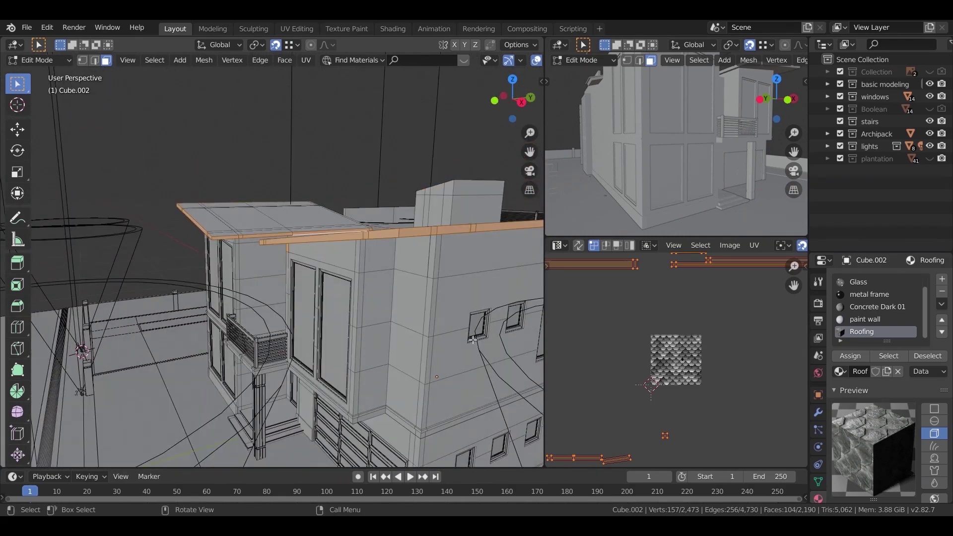
# Add a new material named dark grey to the house and set its Base Color to hex 565457.
pyautogui.click(942, 279)
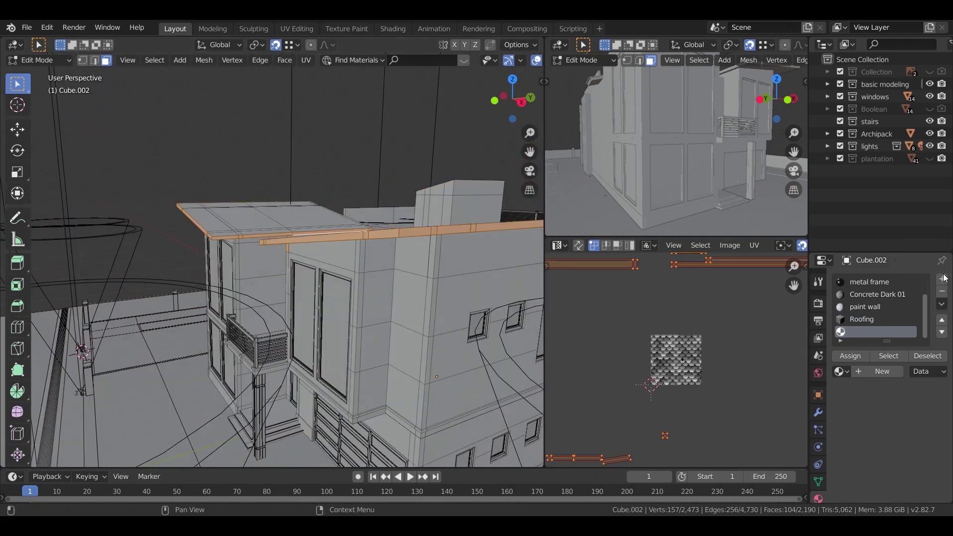
pyautogui.click(884, 371)
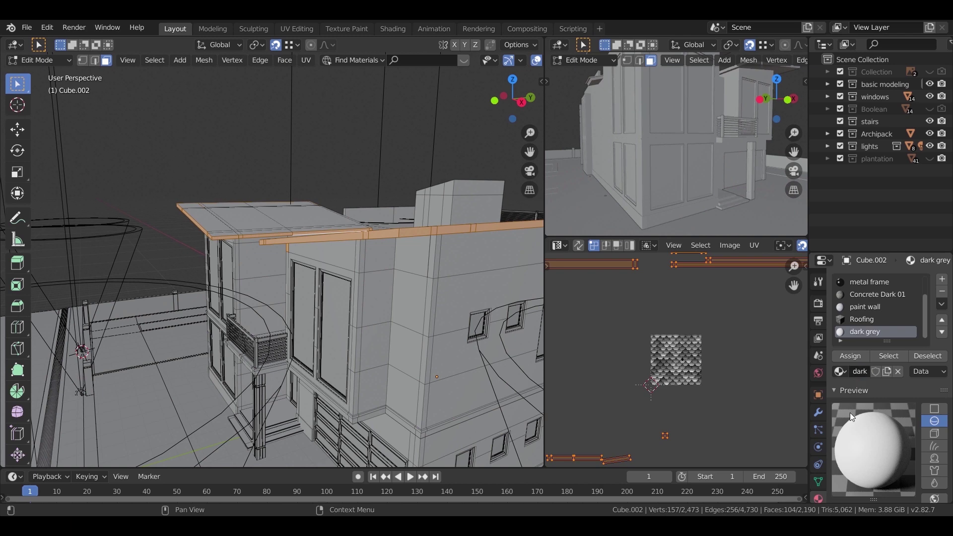
pyautogui.scroll(-6, 850, 411)
pyautogui.click(904, 431)
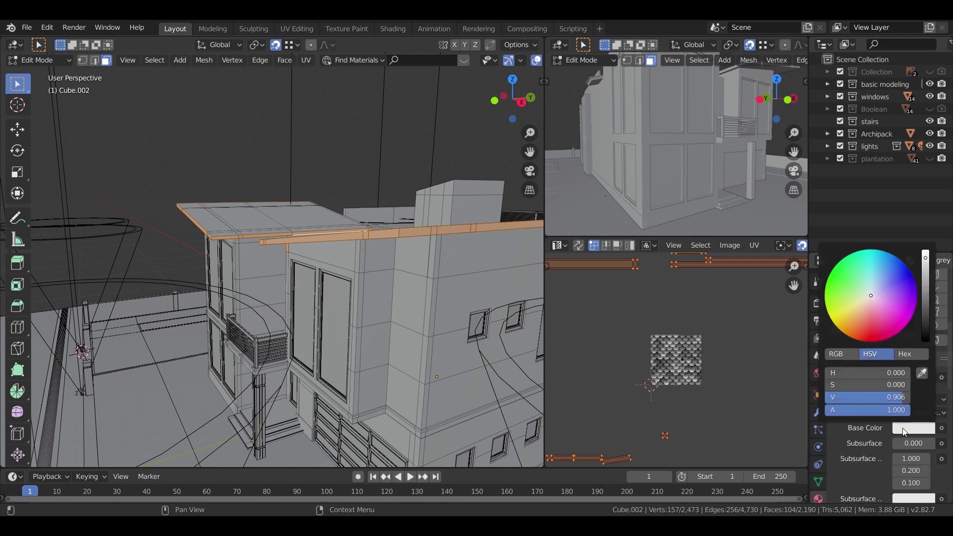
pyautogui.click(925, 269)
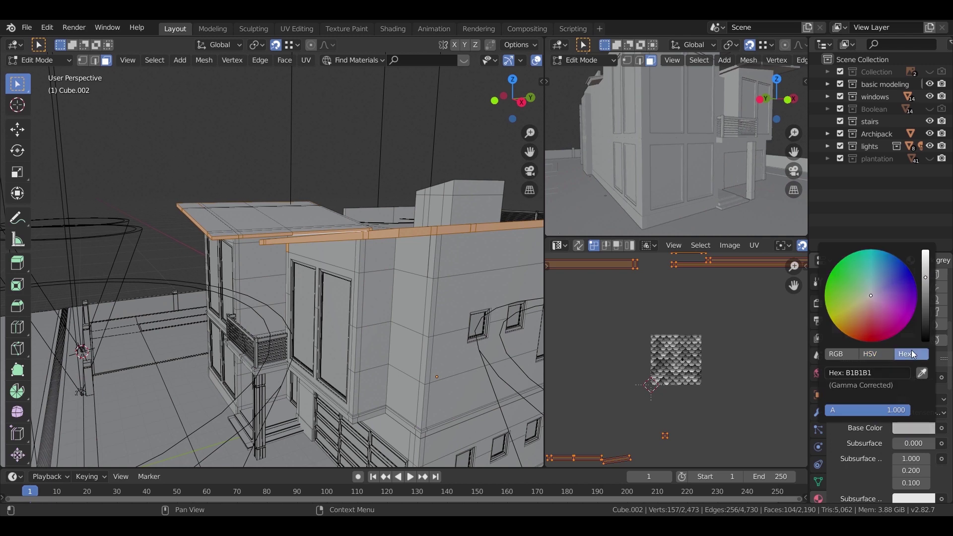
pyautogui.click(914, 426)
pyautogui.click(896, 356)
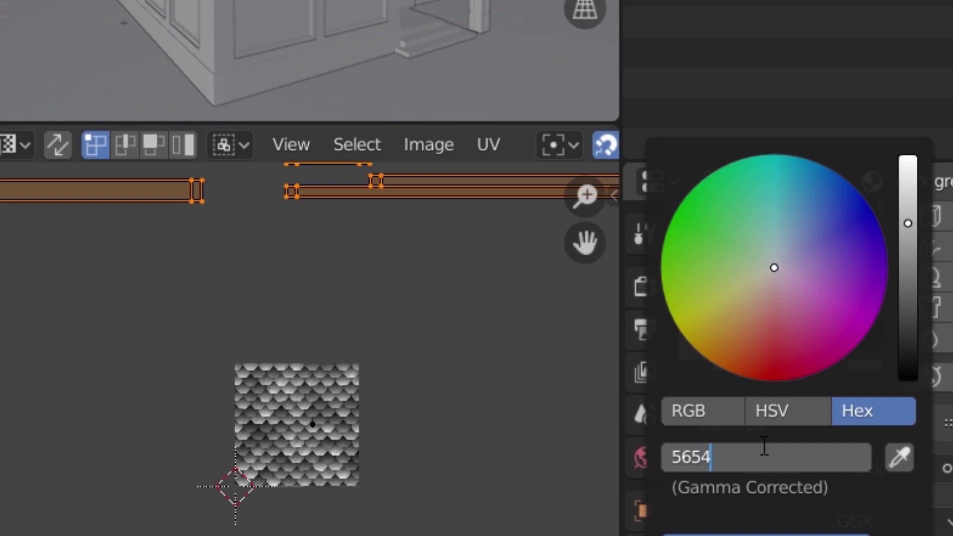
pyautogui.click(764, 445)
pyautogui.write('565457')
pyautogui.press('Return')
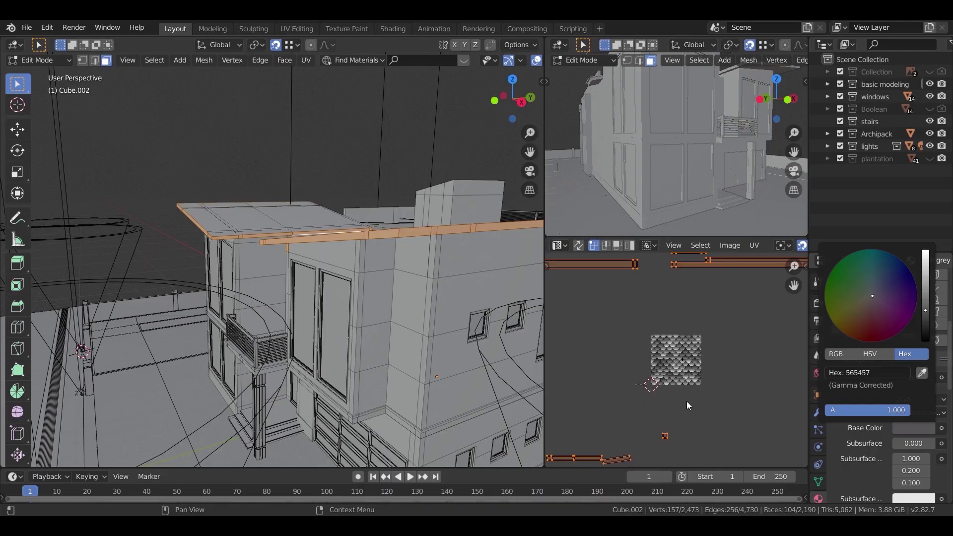
# Assign the dark grey material to the selected roof undersides and edges, and inspect them in Material Preview shading.
pyautogui.moveTo(487, 278); pyautogui.dragTo(536, 278, button='middle')
pyautogui.scroll(8, 866, 361)
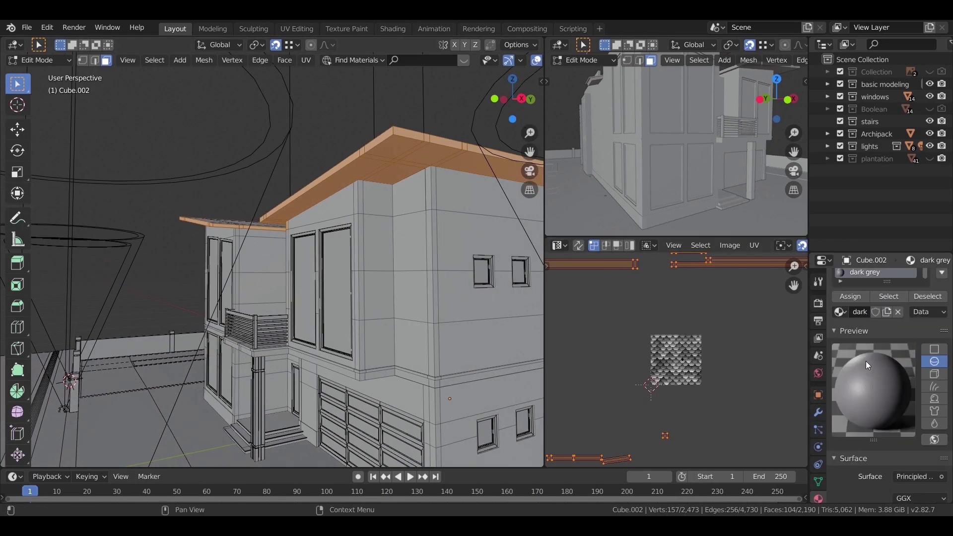
pyautogui.click(856, 351)
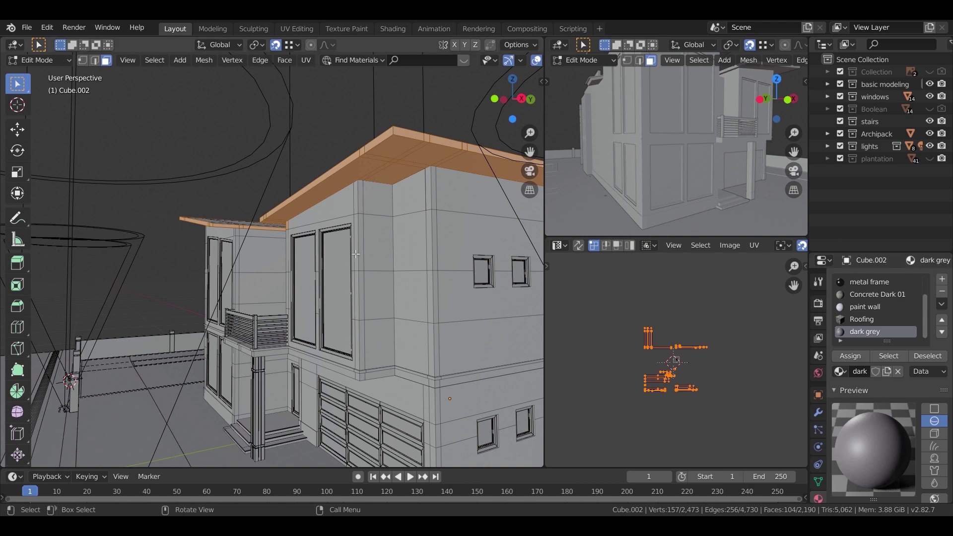
pyautogui.press('z')
pyautogui.click(369, 325)
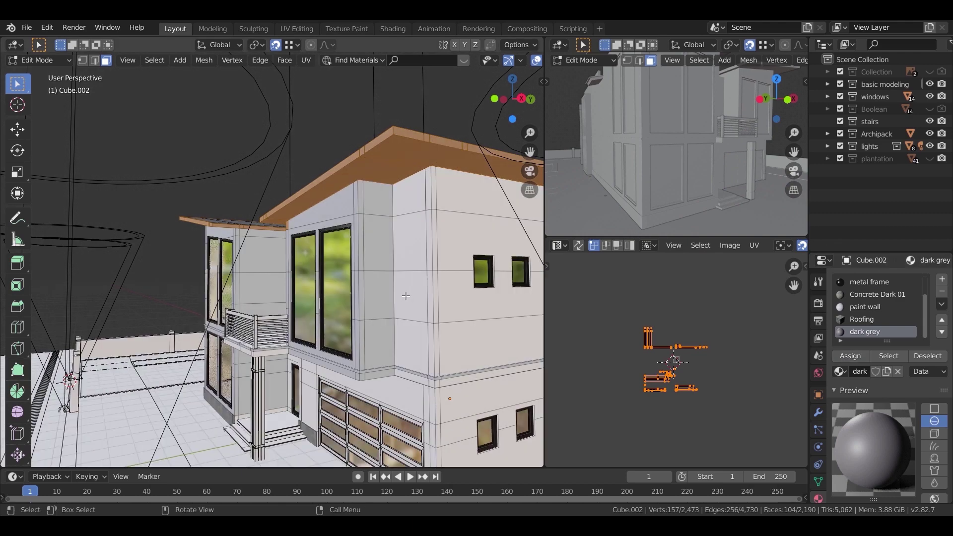
pyautogui.moveTo(405, 296); pyautogui.dragTo(368, 277, button='middle')
pyautogui.moveTo(358, 217); pyautogui.dragTo(402, 338, button='middle')
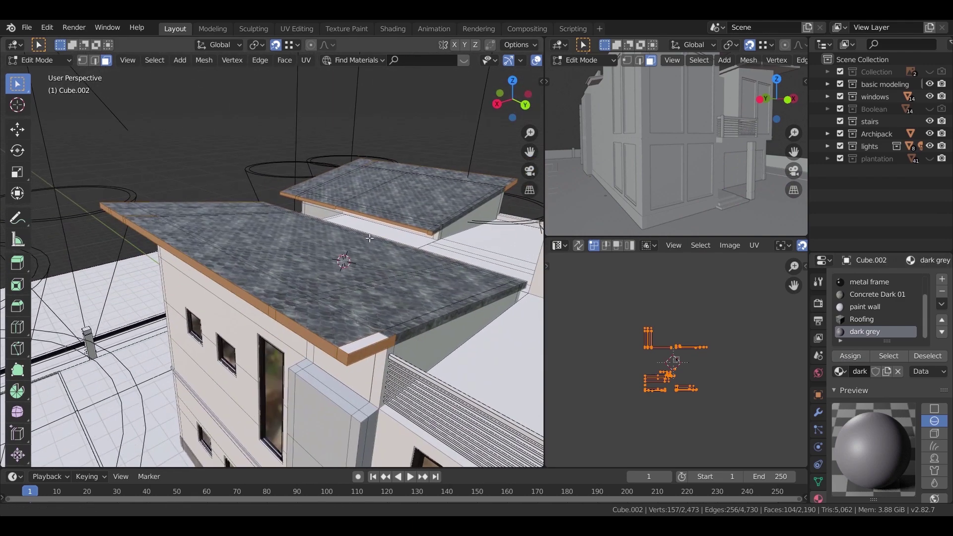
# Assign the Roofing material to the plain face on top of the roof corner beside the railing.
pyautogui.click(371, 346)
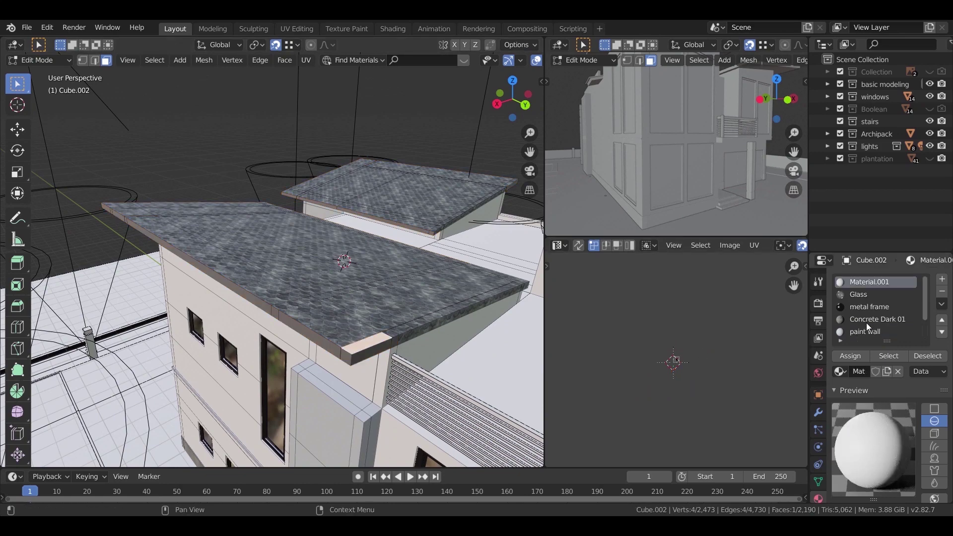
pyautogui.click(858, 360)
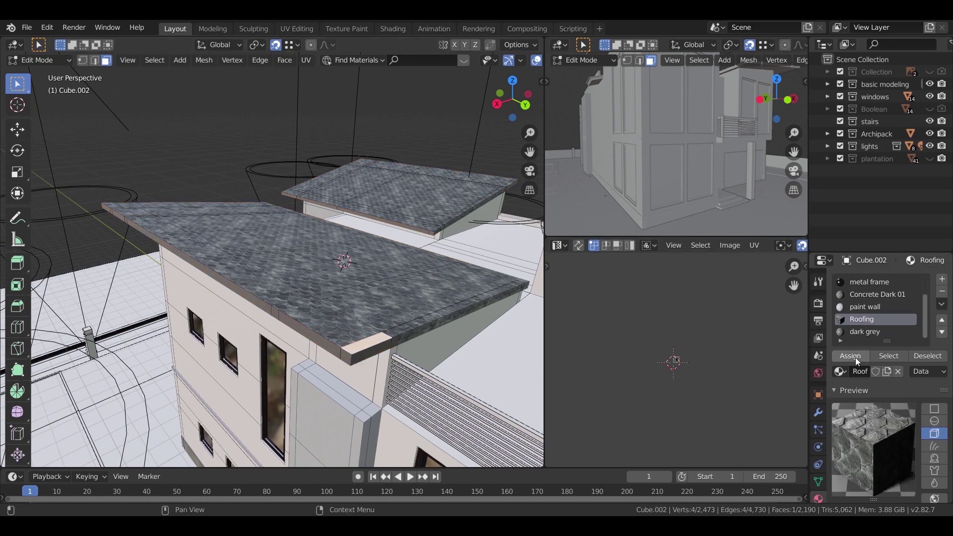
pyautogui.scroll(4, 347, 353)
pyautogui.keyDown('shift'); pyautogui.scroll(-1, 347, 353); pyautogui.keyUp('shift')
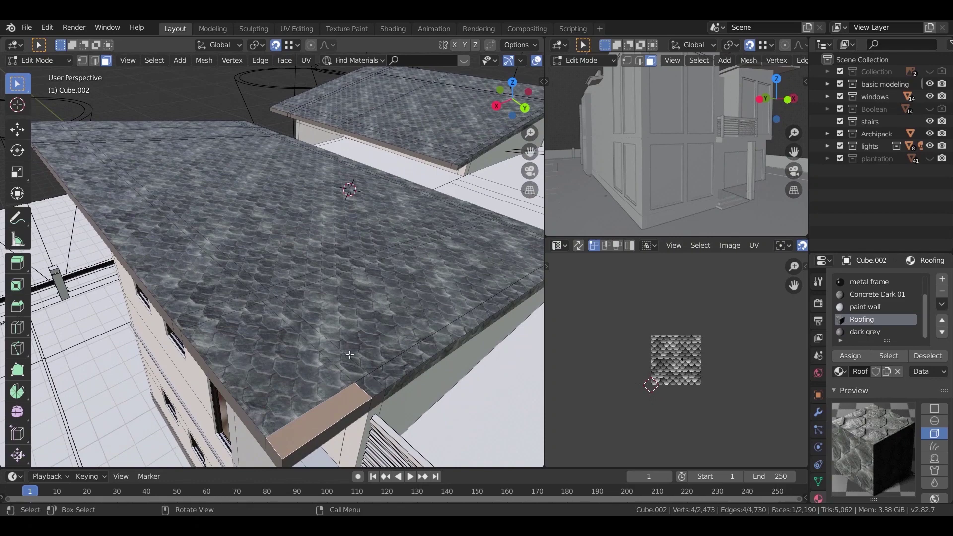
# Unwrap the corner roof face with Smart UV Project at an angle limit of 66 and scale its UVs by 10.
pyautogui.press('u')
pyautogui.click(351, 355)
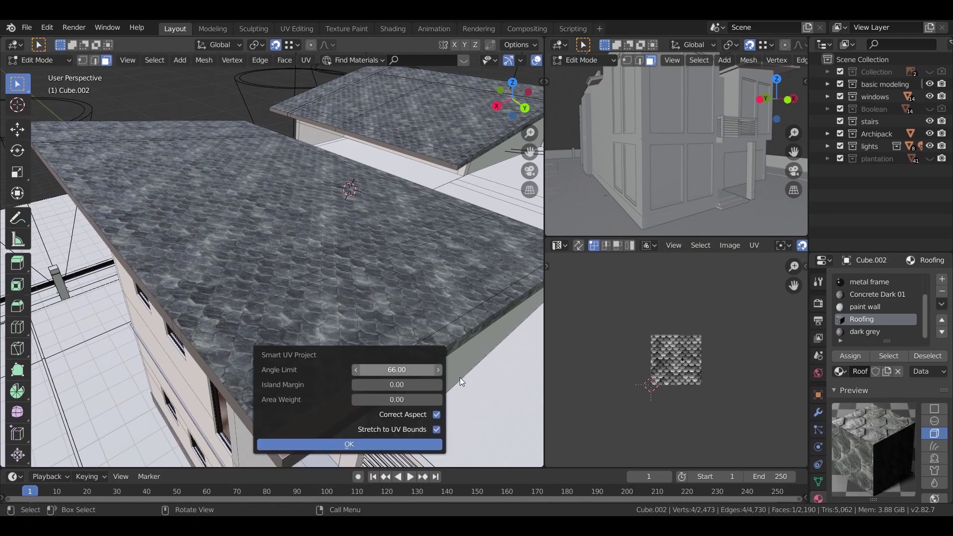
pyautogui.click(365, 445)
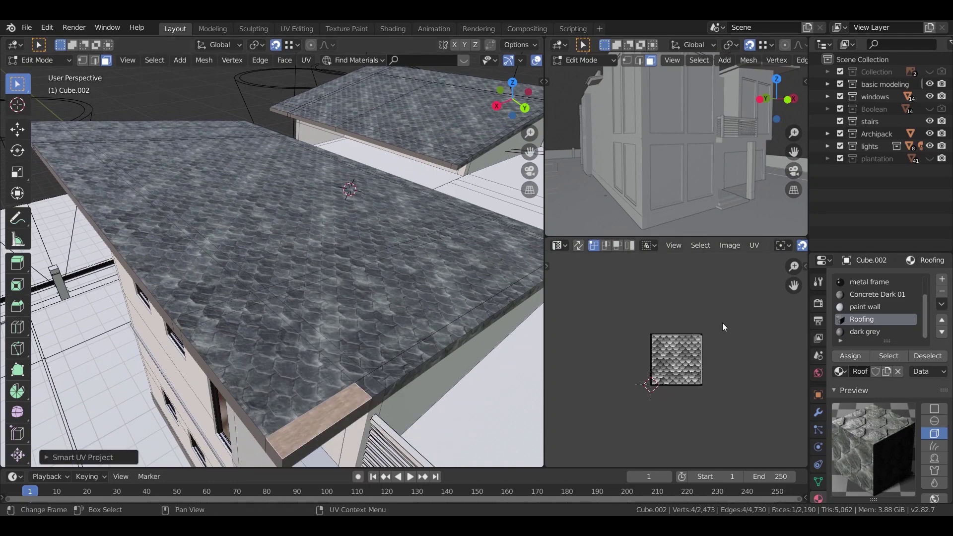
pyautogui.write('as10')
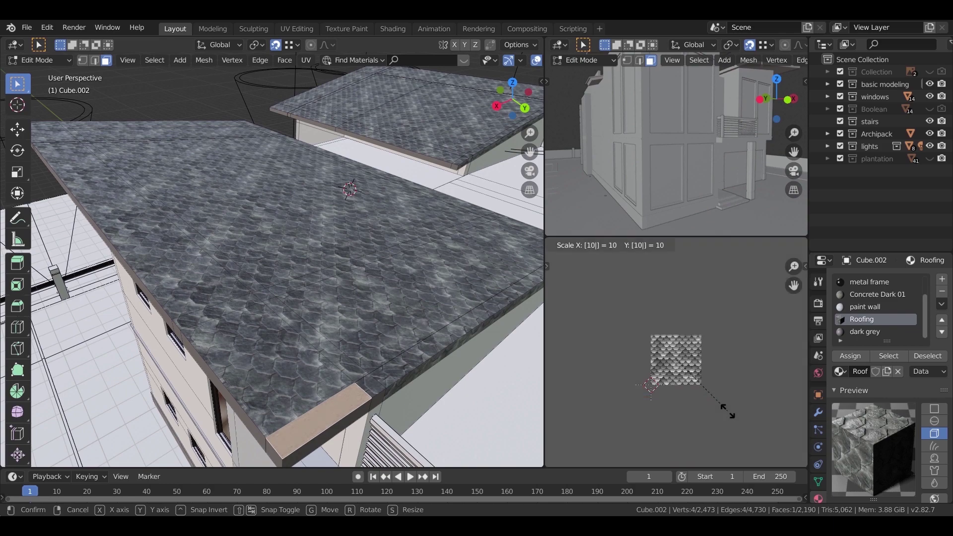
pyautogui.press('Return')
pyautogui.scroll(4, 398, 391)
pyautogui.scroll(-1, 398, 392)
pyautogui.keyDown('shift'); pyautogui.moveTo(426, 431); pyautogui.dragTo(392, 399, button='middle'); pyautogui.keyUp('shift')
pyautogui.scroll(-3, 392, 398)
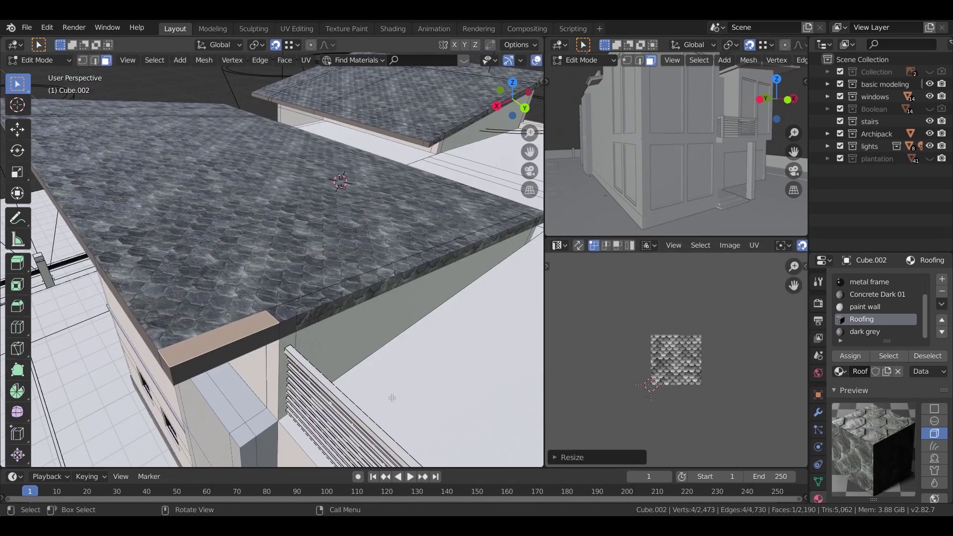
# Select all faces using the Roofing material and unwrap them with Smart UV Project at an angle limit of 66.
pyautogui.press('KP_7')
pyautogui.scroll(4, 320, 298)
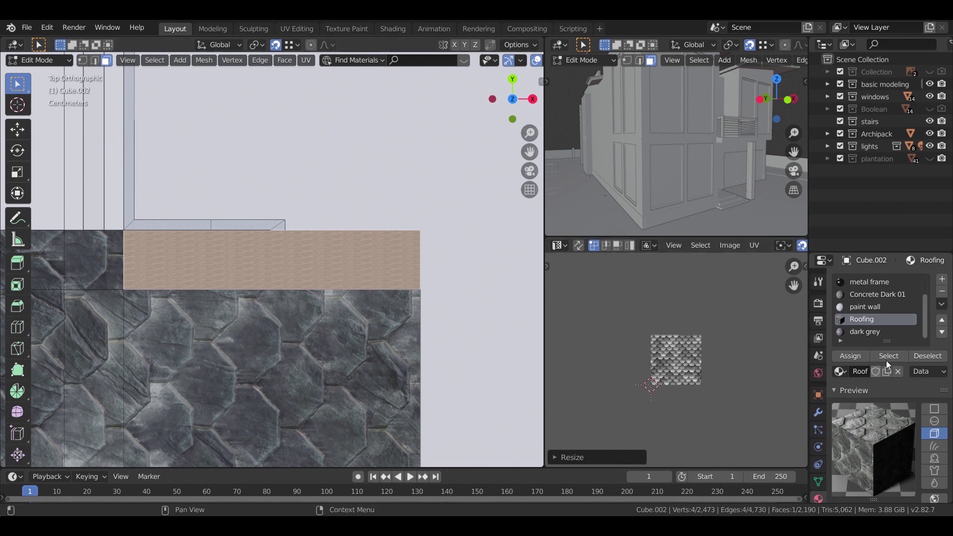
pyautogui.click(367, 350)
pyautogui.click(883, 358)
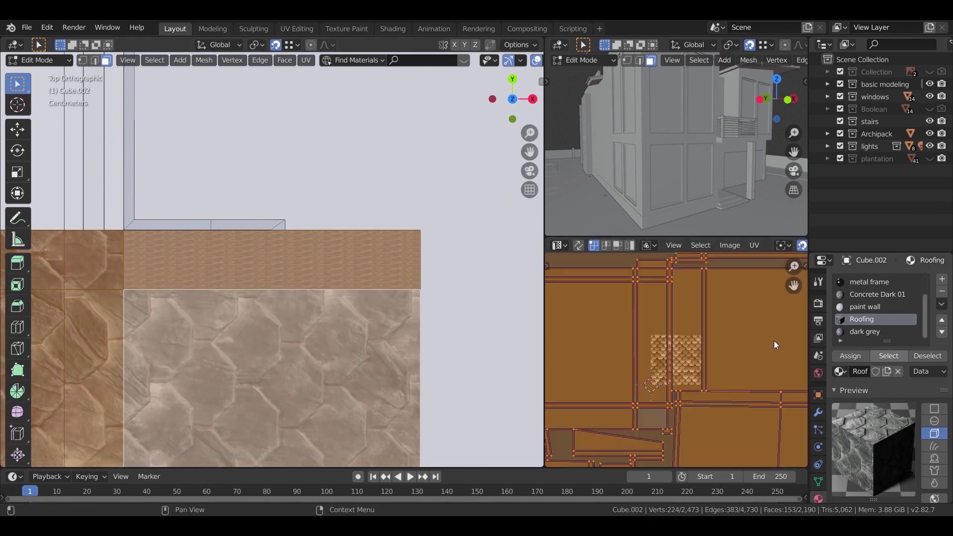
pyautogui.press('u')
pyautogui.click(279, 347)
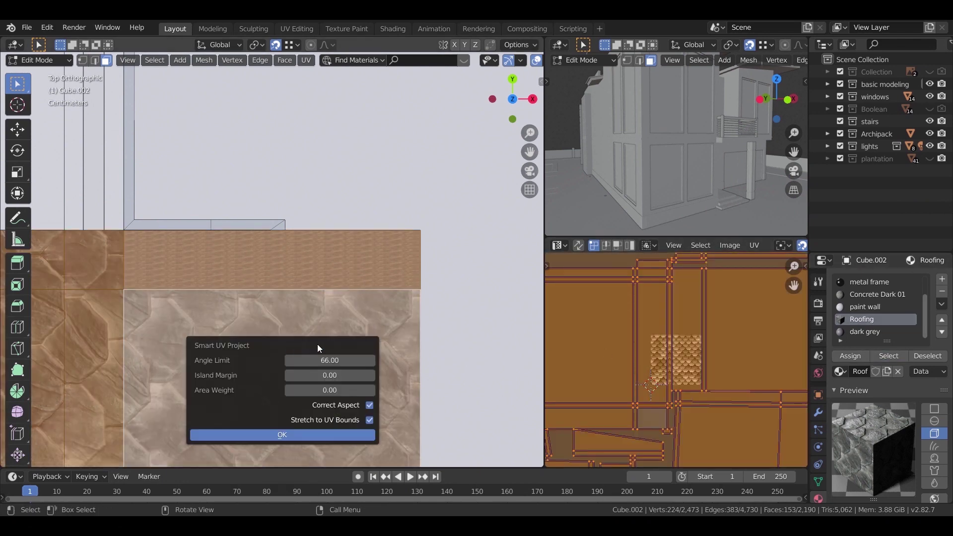
pyautogui.click(306, 441)
# Scale the UVs of all Roofing faces by 10 and rotate them 90 degrees.
pyautogui.write('s')
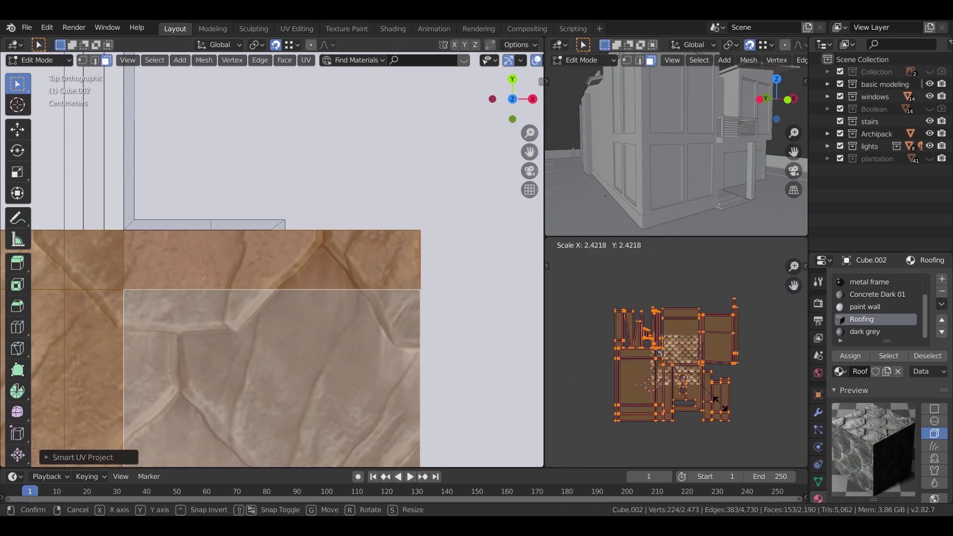
pyautogui.write('10')
pyautogui.press('Return')
pyautogui.write('r')
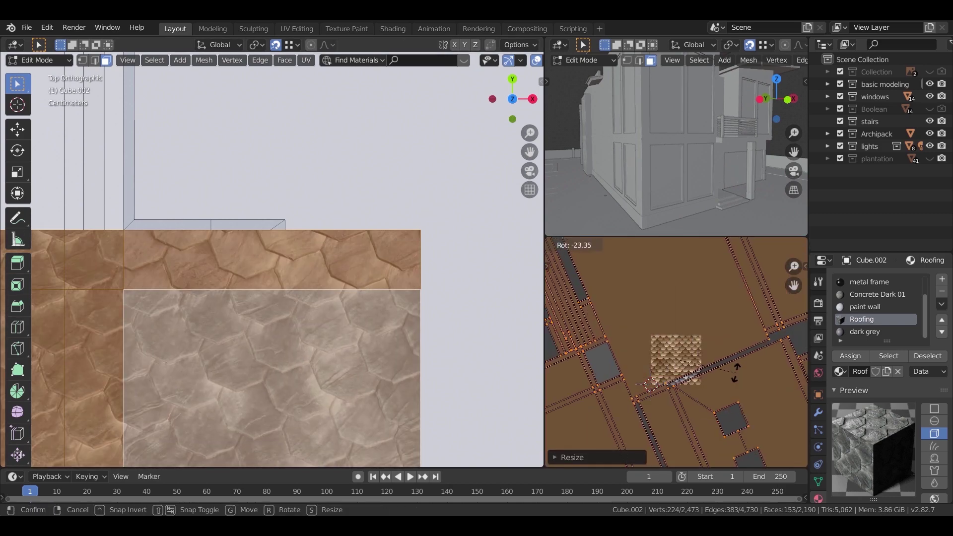
pyautogui.write('90')
pyautogui.press('Return')
# Examine the roofs and their undersides in Object Mode with overlays hidden, in Solid and Material Preview shading.
pyautogui.scroll(-13, 343, 324)
pyautogui.moveTo(343, 324); pyautogui.dragTo(392, 331, button='middle')
pyautogui.press('Tab')
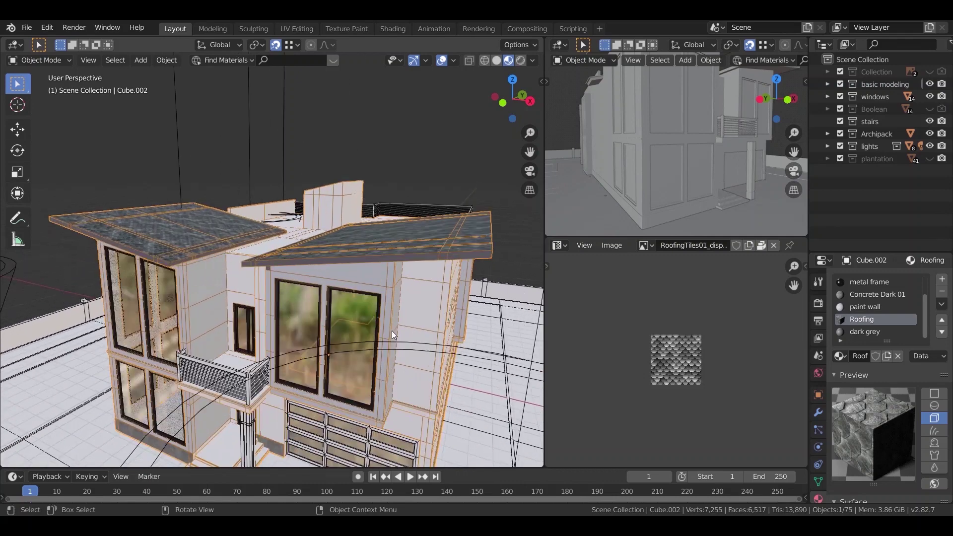
pyautogui.click(441, 61)
pyautogui.moveTo(413, 260)
pyautogui.mouseDown(button='middle')
pyautogui.moveTo(376, 289)
pyautogui.moveTo(401, 243)
pyautogui.moveTo(383, 230)
pyautogui.moveTo(383, 252)
pyautogui.moveTo(349, 149)
pyautogui.moveTo(338, 233)
pyautogui.moveTo(355, 301)
pyautogui.moveTo(364, 268)
pyautogui.moveTo(391, 330)
pyautogui.moveTo(385, 346)
pyautogui.moveTo(329, 308)
pyautogui.mouseUp(button='middle')
pyautogui.press('z')
pyautogui.press('6')
pyautogui.press('z')
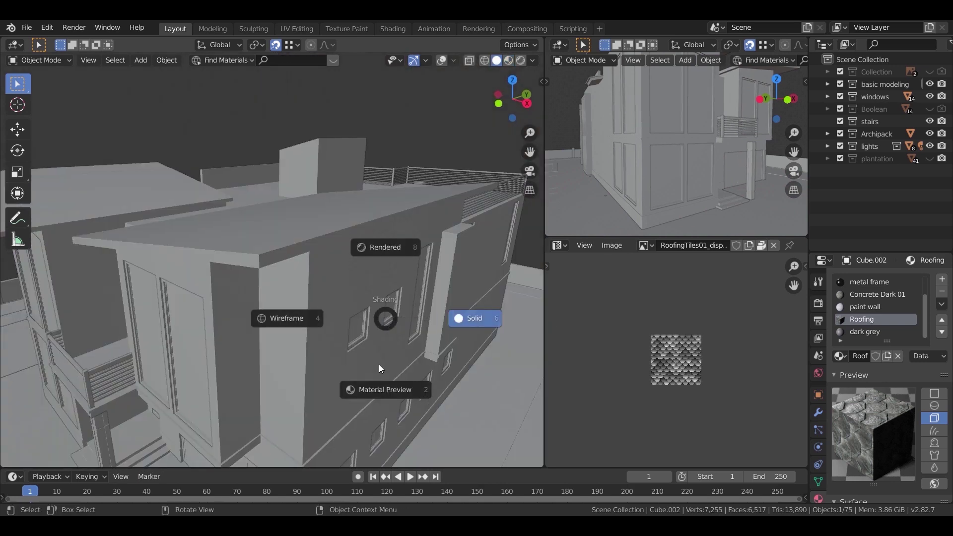
pyautogui.click(372, 383)
pyautogui.moveTo(392, 365)
pyautogui.mouseDown(button='middle')
pyautogui.moveTo(362, 326)
pyautogui.moveTo(367, 357)
pyautogui.mouseUp(button='middle')
# Show the dark grey material in the Shader Editor in place of the UV Editor and set its Roughness to 0.8.
pyautogui.click(877, 336)
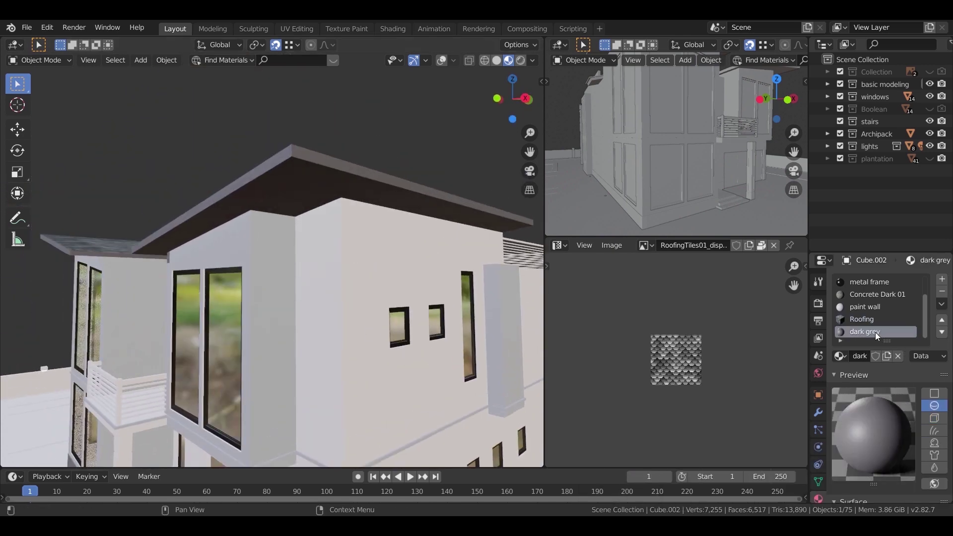
pyautogui.click(560, 245)
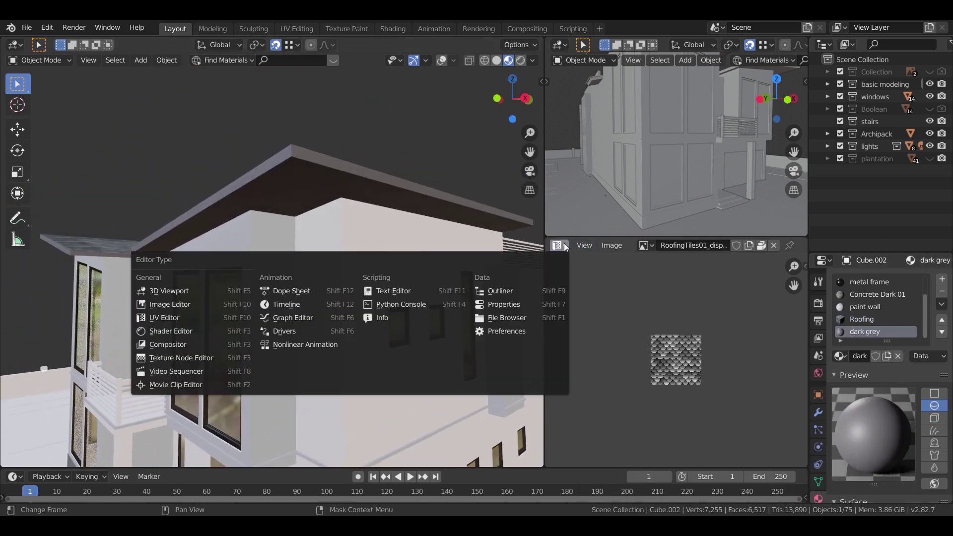
pyautogui.click(171, 331)
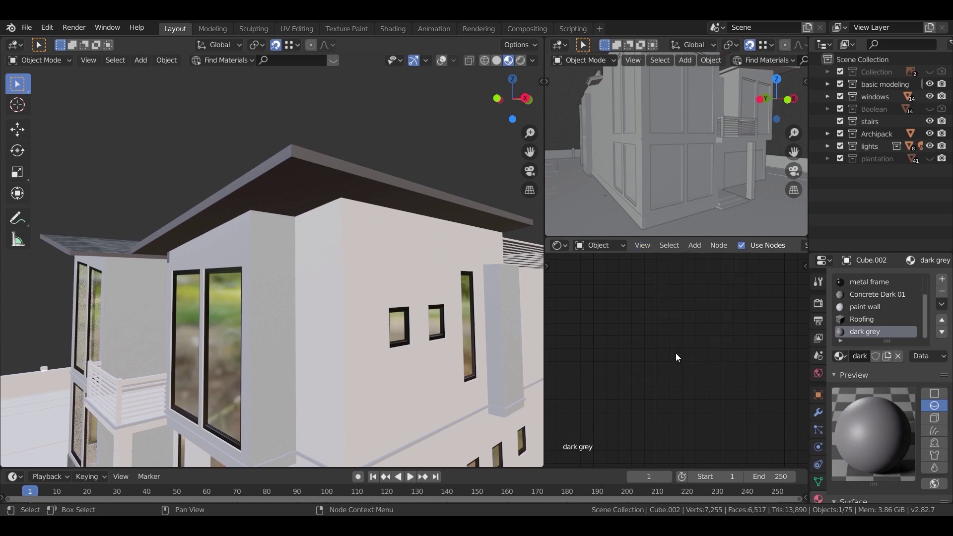
pyautogui.press('Home')
pyautogui.scroll(8, 686, 359)
pyautogui.moveTo(703, 377); pyautogui.dragTo(754, 385, button='middle')
pyautogui.scroll(5, 670, 355)
pyautogui.press('Return')
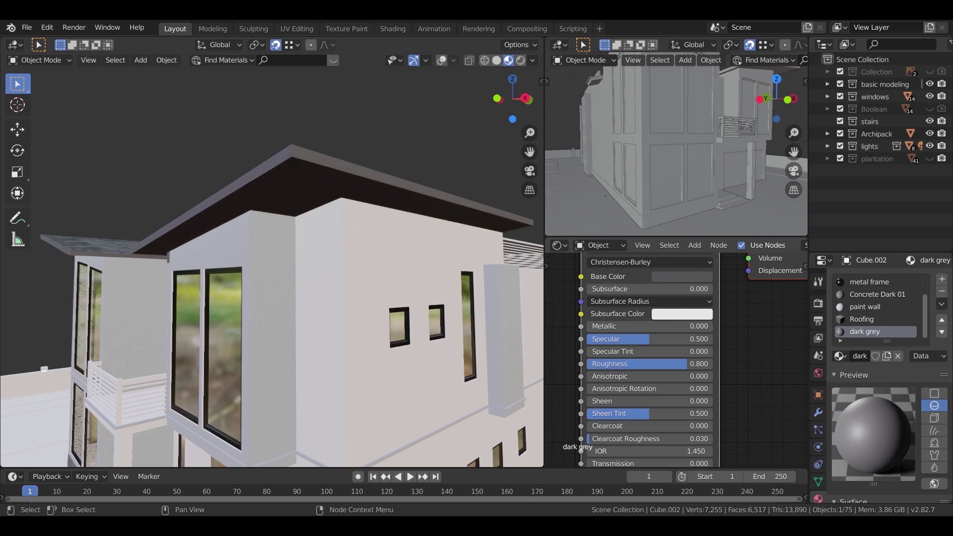
# Widen the Properties editor while it shows the dark grey material settings.
pyautogui.scroll(-2, 873, 397)
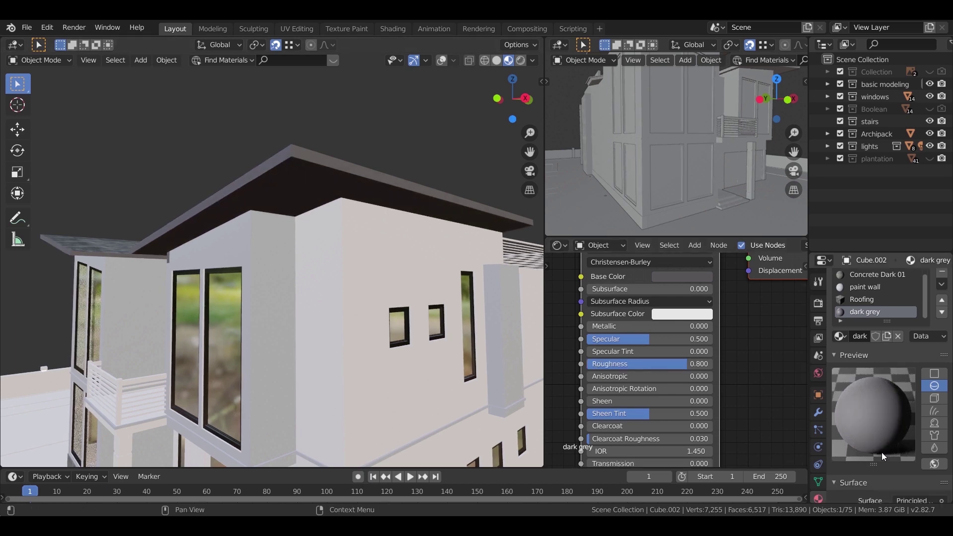
pyautogui.click(818, 412)
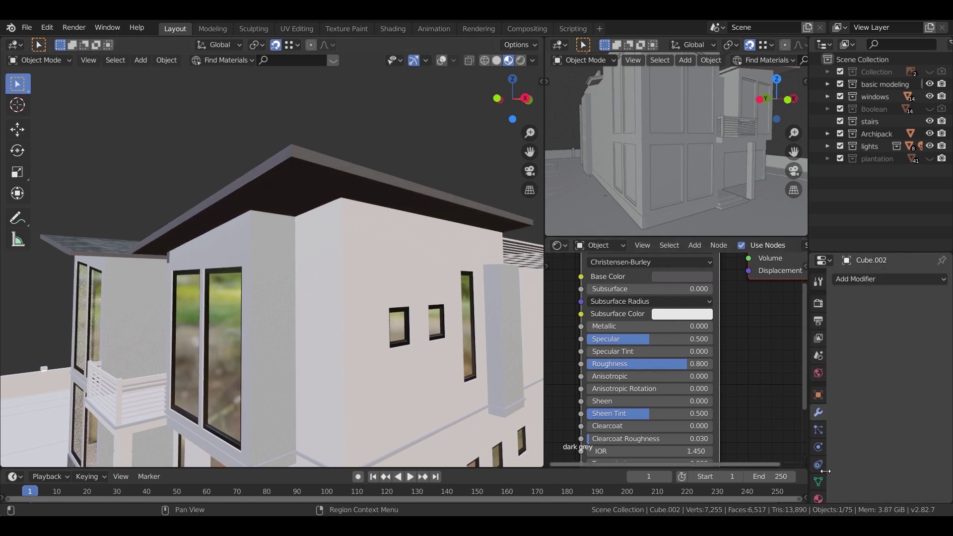
pyautogui.click(818, 498)
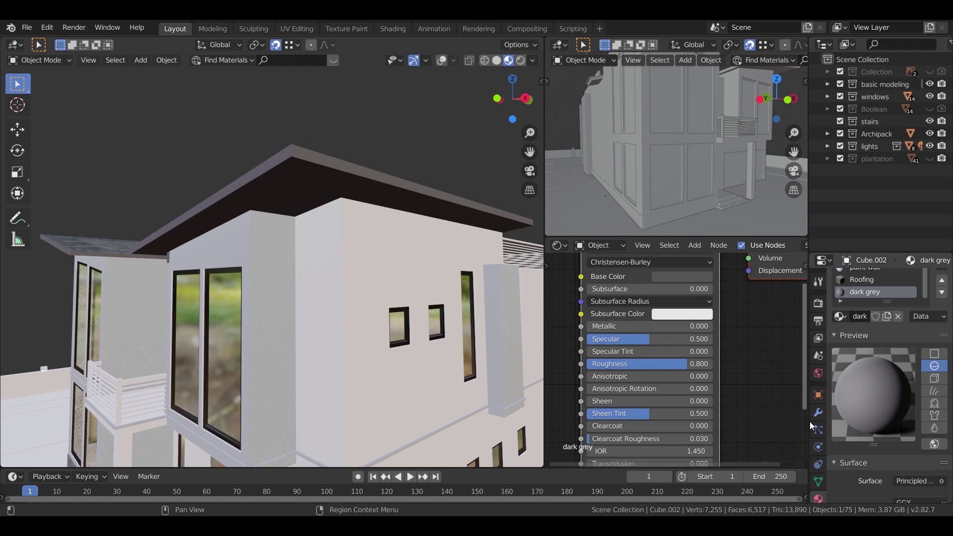
pyautogui.moveTo(810, 408); pyautogui.dragTo(783, 408)
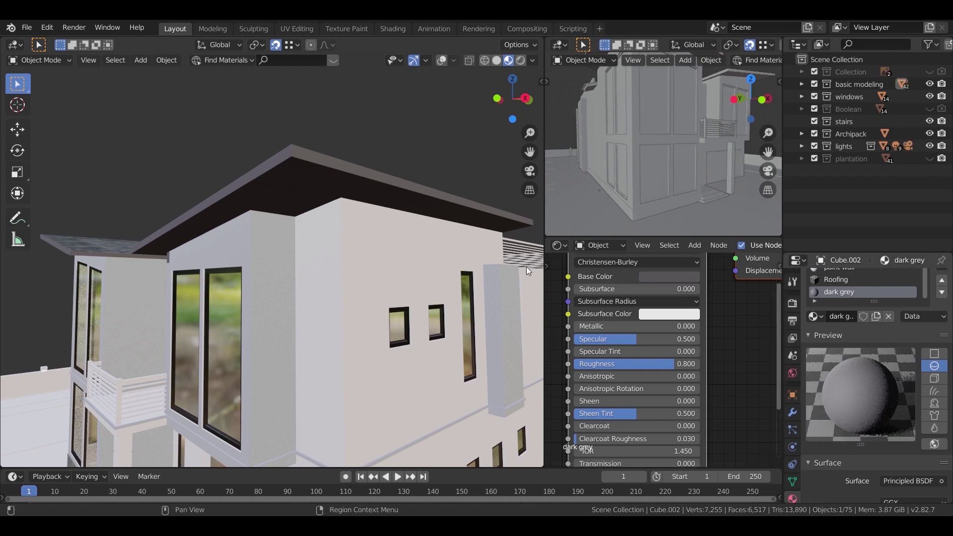
# Turn the viewport overlays back on and enter Edit Mode on the house, looking down on the flat roof.
pyautogui.moveTo(376, 187); pyautogui.dragTo(414, 258, button='middle')
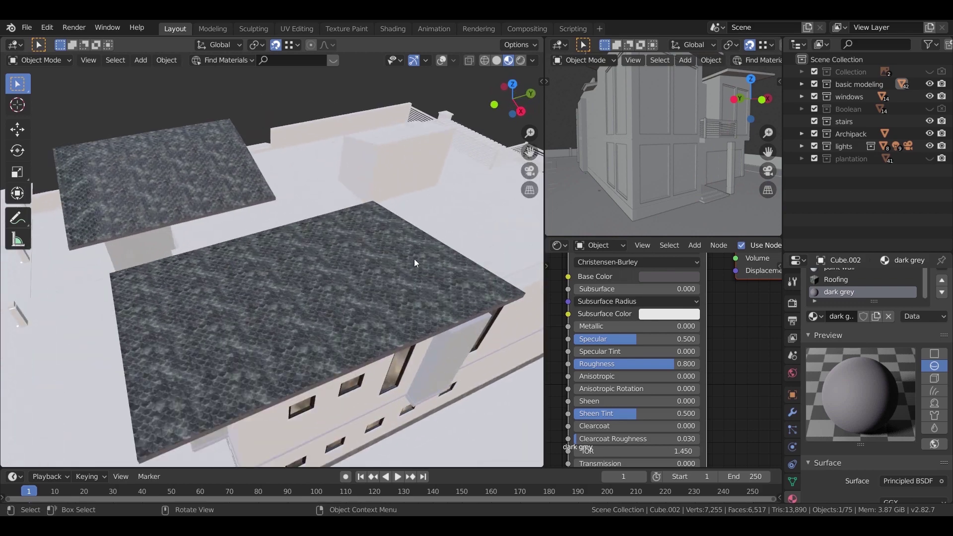
pyautogui.click(441, 60)
pyautogui.moveTo(447, 217); pyautogui.dragTo(413, 264, button='middle')
pyautogui.press('Tab')
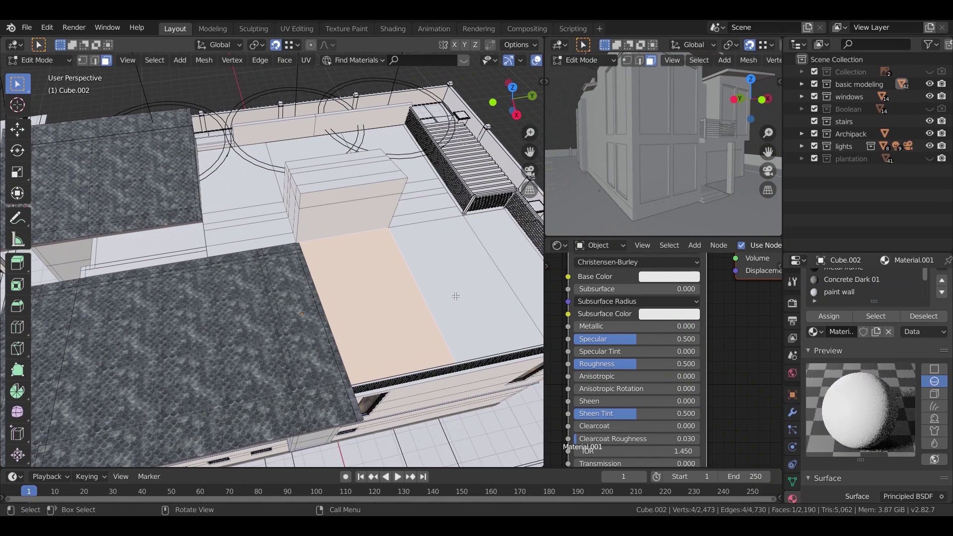
# Select all floor faces of the flat roof, including the narrow strips between the two tiled roofs.
pyautogui.keyDown('shift'); pyautogui.click(510, 266); pyautogui.keyUp('shift')
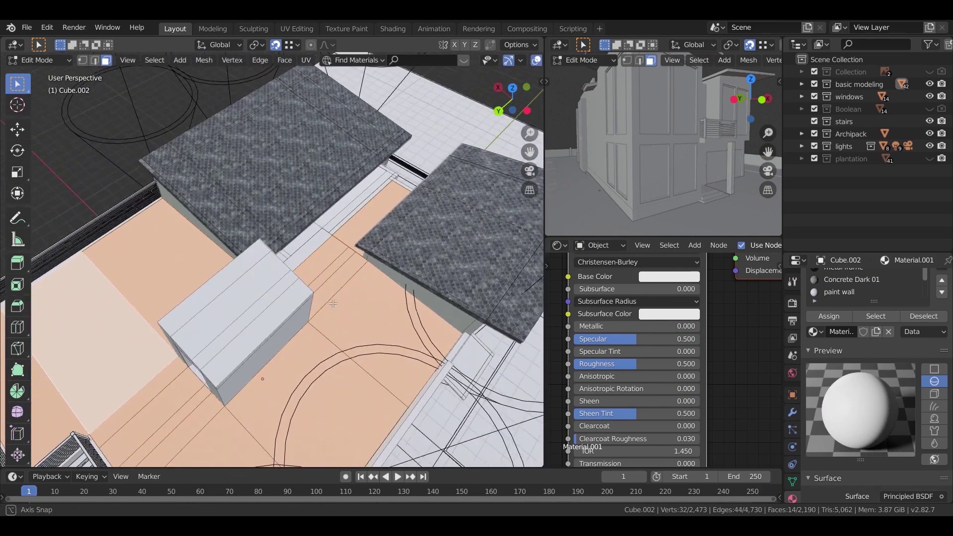
pyautogui.moveTo(474, 268); pyautogui.dragTo(263, 342, button='middle')
pyautogui.keyDown('shift'); pyautogui.click(276, 301); pyautogui.keyUp('shift')
pyautogui.keyDown('shift'); pyautogui.click(265, 303); pyautogui.keyUp('shift')
pyautogui.scroll(-3, 362, 343)
pyautogui.moveTo(362, 344); pyautogui.dragTo(403, 342, button='middle')
pyautogui.scroll(3, 401, 281)
pyautogui.keyDown('shift'); pyautogui.moveTo(278, 271); pyautogui.dragTo(360, 308, button='middle'); pyautogui.keyUp('shift')
pyautogui.scroll(2, 401, 281)
pyautogui.scroll(-5, 392, 347)
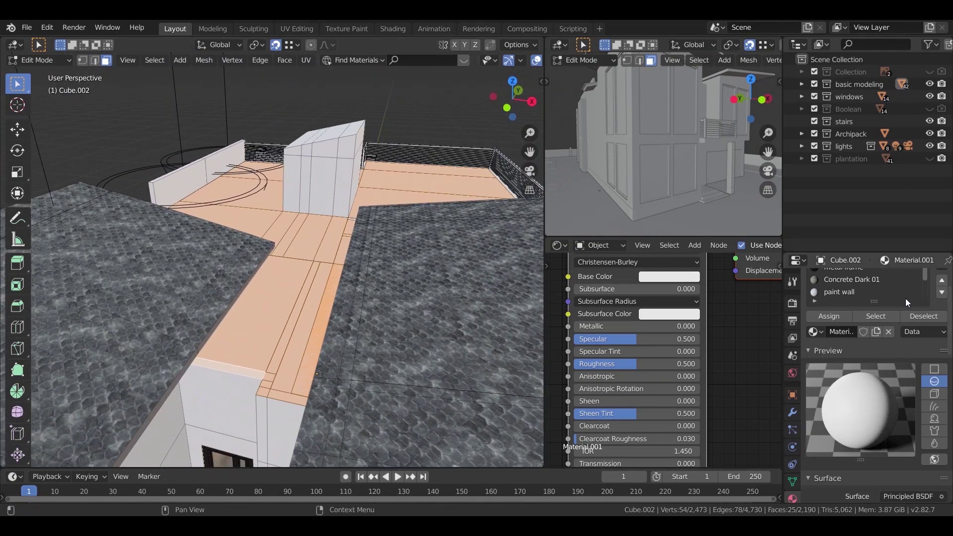
# Add a new material slot to the house with a new material named "roof concrete".
pyautogui.scroll(1, 925, 287)
pyautogui.scroll(1, 818, 369)
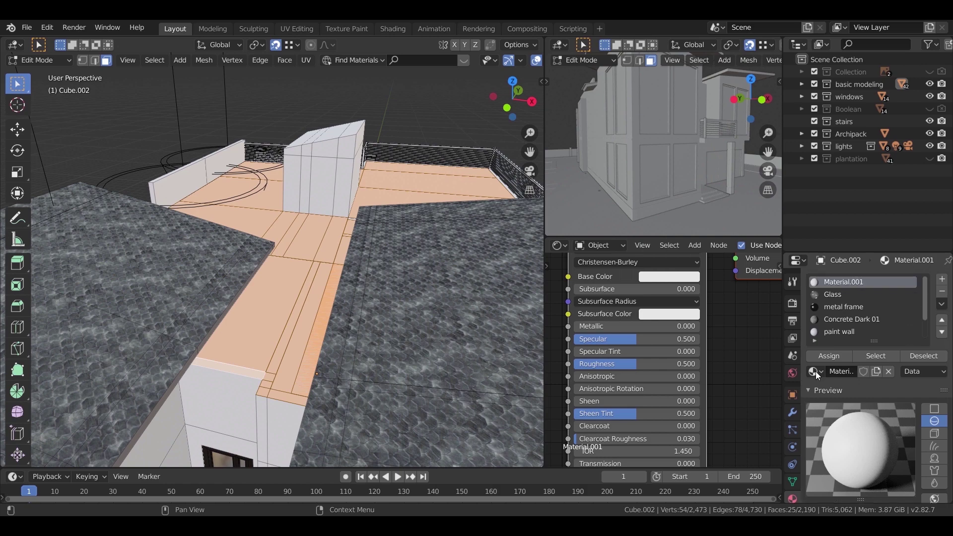
pyautogui.click(942, 281)
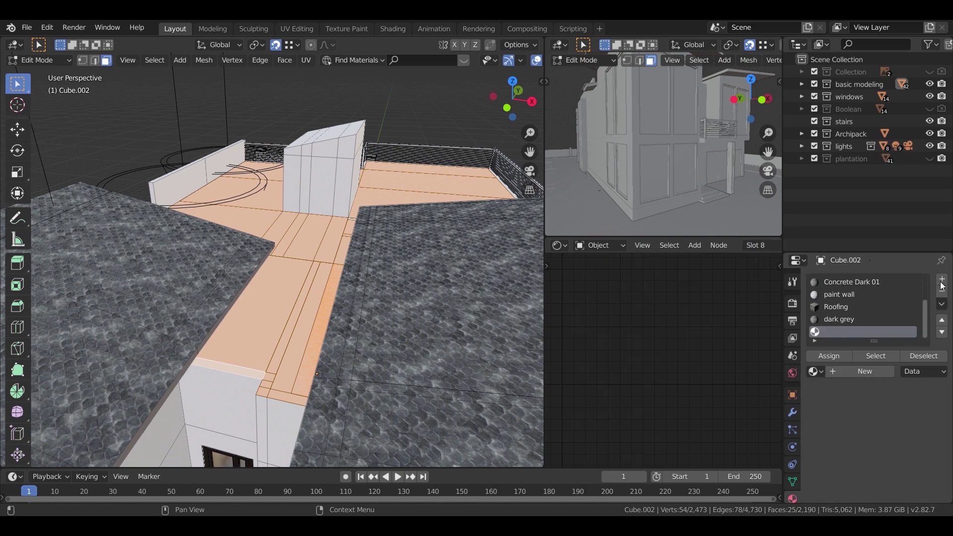
pyautogui.click(859, 368)
pyautogui.doubleClick(844, 372)
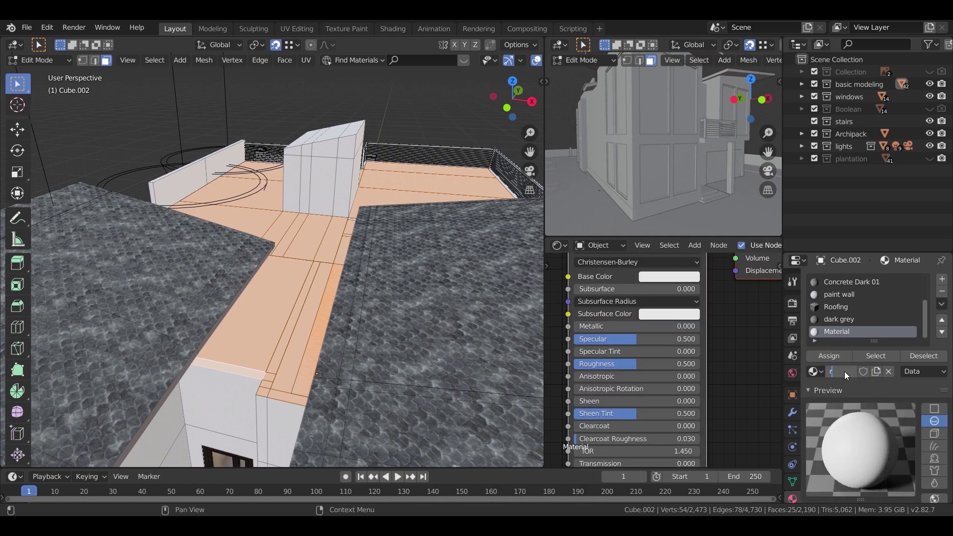
pyautogui.write('roof concret')
pyautogui.write('ete')
pyautogui.press('Return')
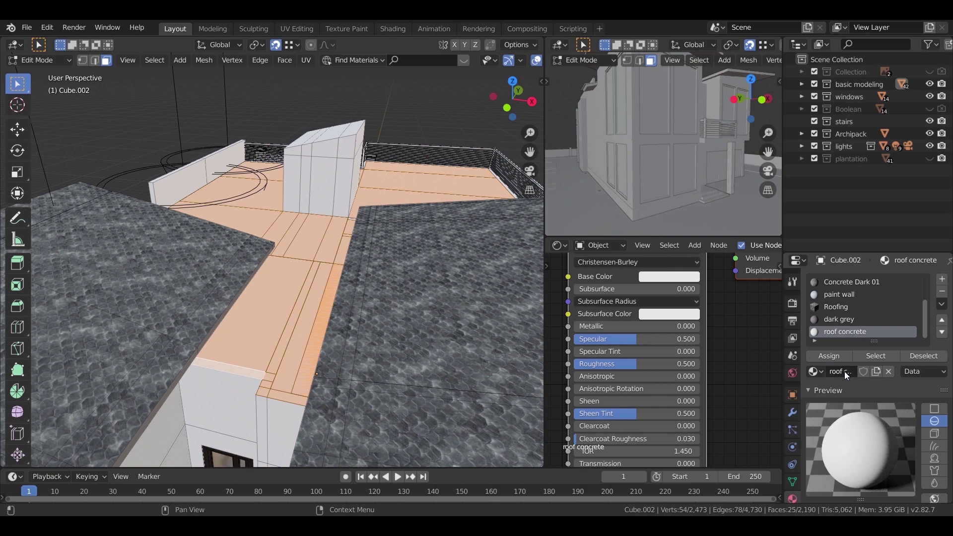
# Select the small leftover floor face beside the raised roof block and assign the roof concrete material to it.
pyautogui.moveTo(397, 271)
pyautogui.mouseDown(button='middle')
pyautogui.moveTo(395, 291)
pyautogui.moveTo(382, 275)
pyautogui.mouseUp(button='middle')
pyautogui.scroll(2, 392, 293)
pyautogui.click(380, 273)
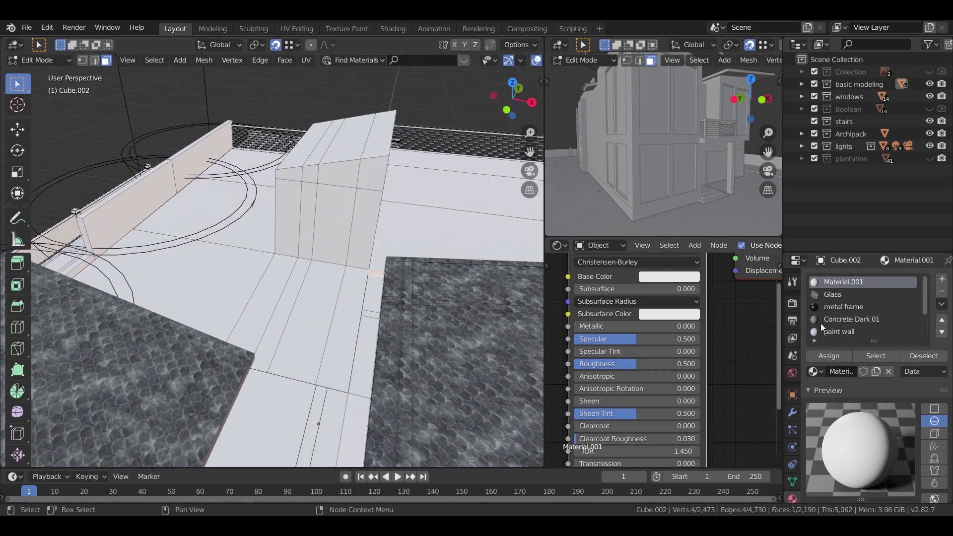
pyautogui.scroll(-3, 835, 318)
pyautogui.click(843, 332)
pyautogui.click(837, 357)
pyautogui.scroll(1, 331, 283)
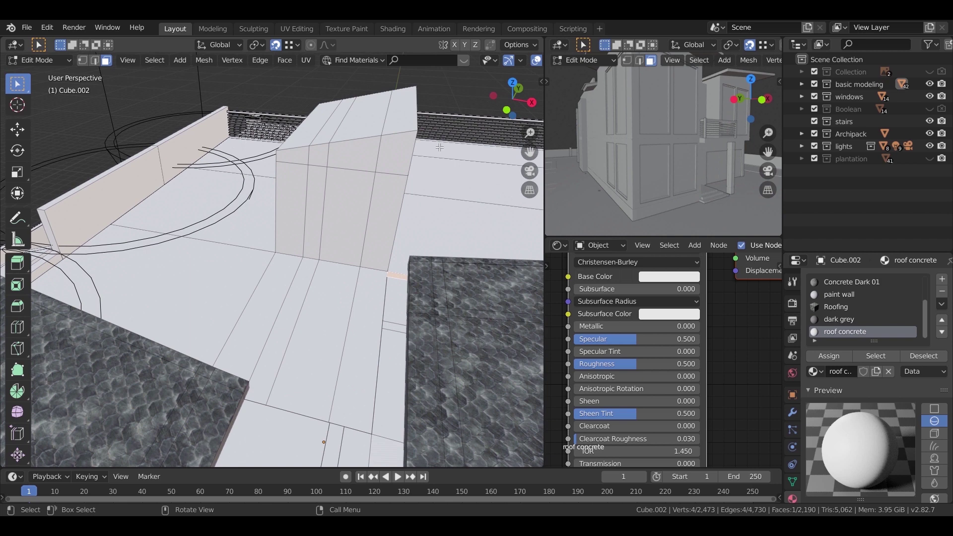
# Browse BlenderKit's concrete materials and apply Concrete Base 03 to the flat roof floor in the roof concrete slot.
pyautogui.press('n')
pyautogui.scroll(-4, 493, 297)
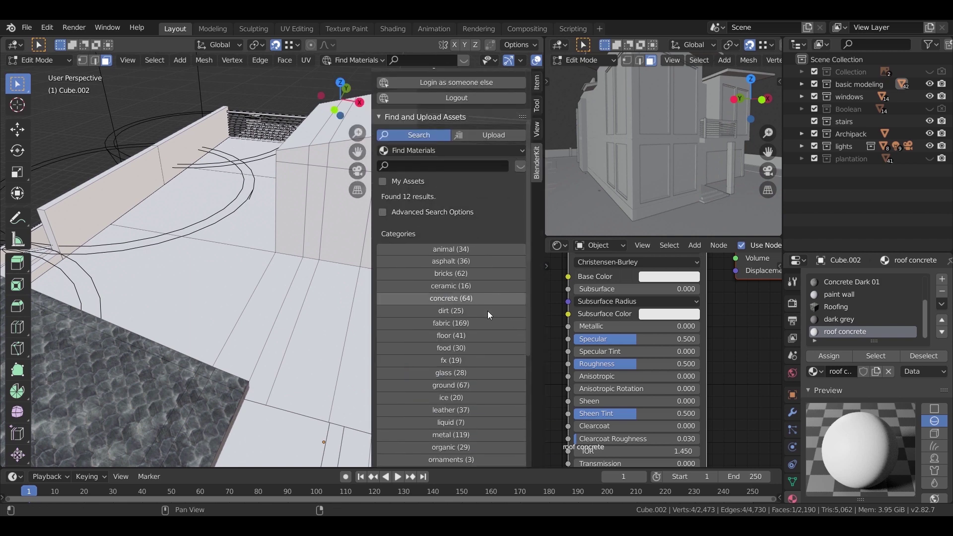
pyautogui.scroll(-2, 469, 415)
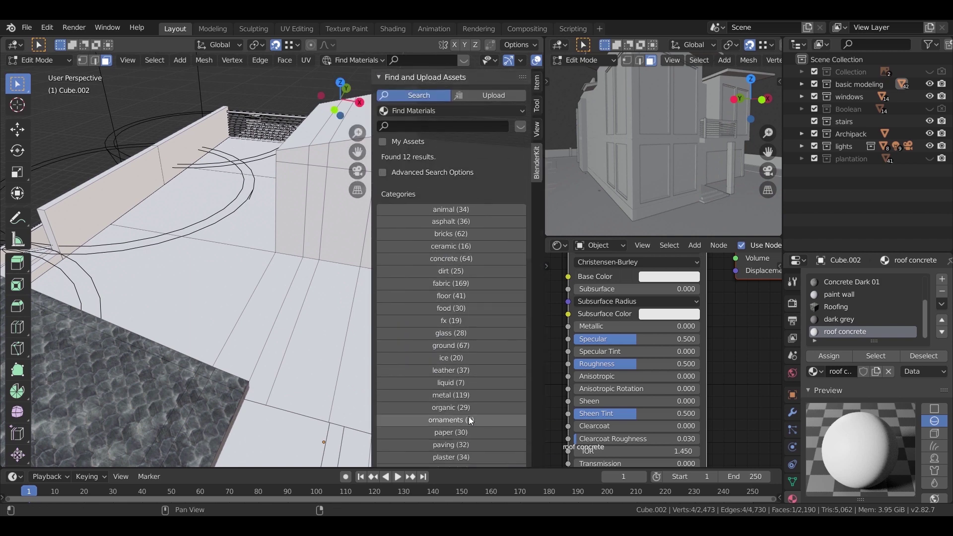
pyautogui.click(469, 259)
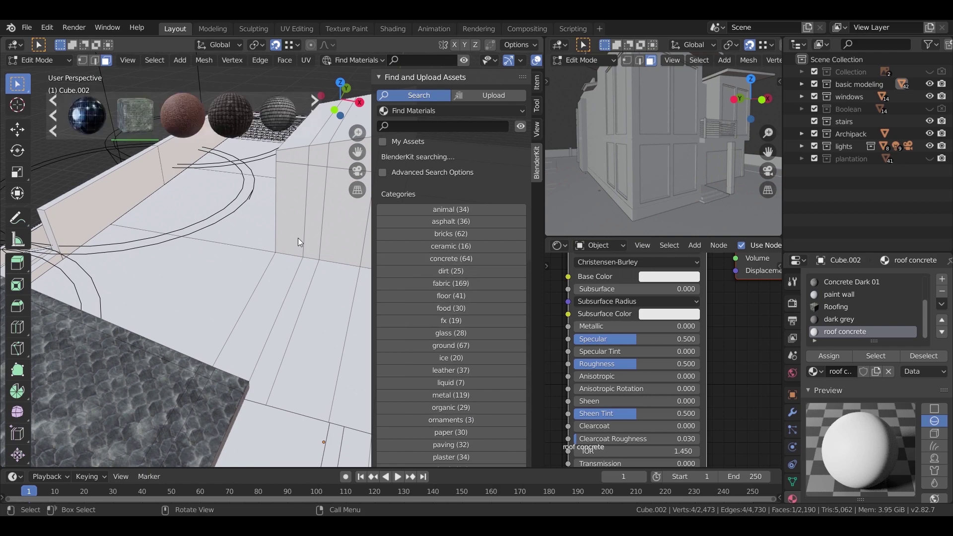
pyautogui.moveTo(88, 117)
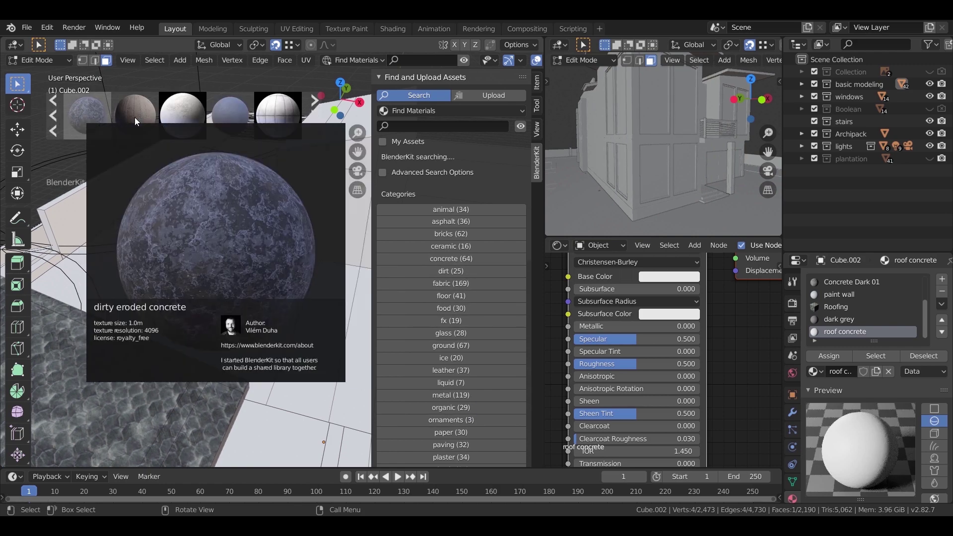
pyautogui.moveTo(225, 112)
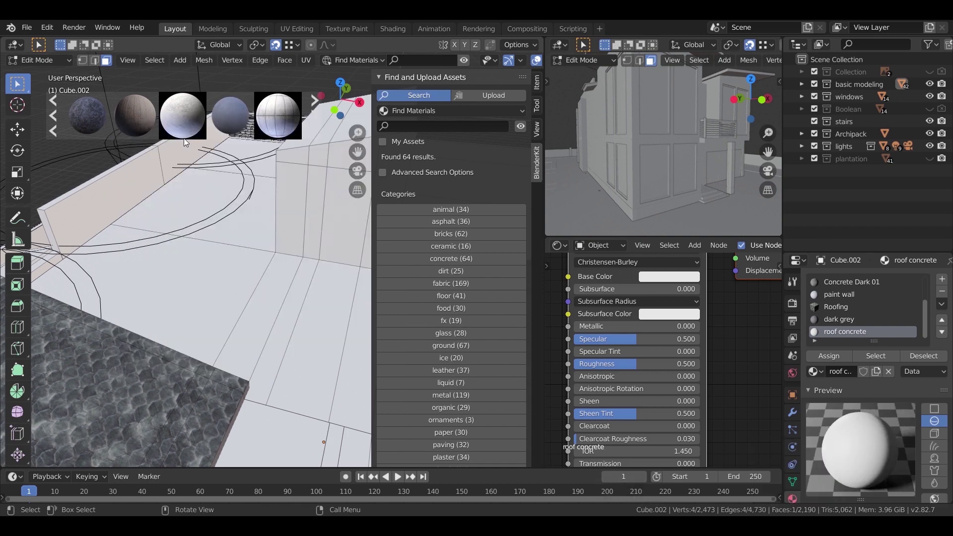
pyautogui.moveTo(180, 124); pyautogui.dragTo(239, 276)
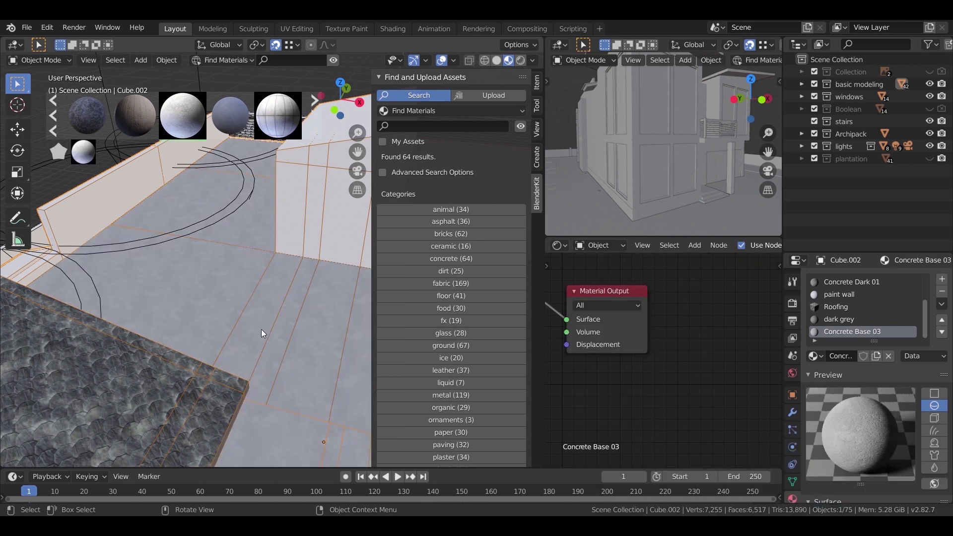
pyautogui.moveTo(261, 329); pyautogui.dragTo(266, 328, button='middle')
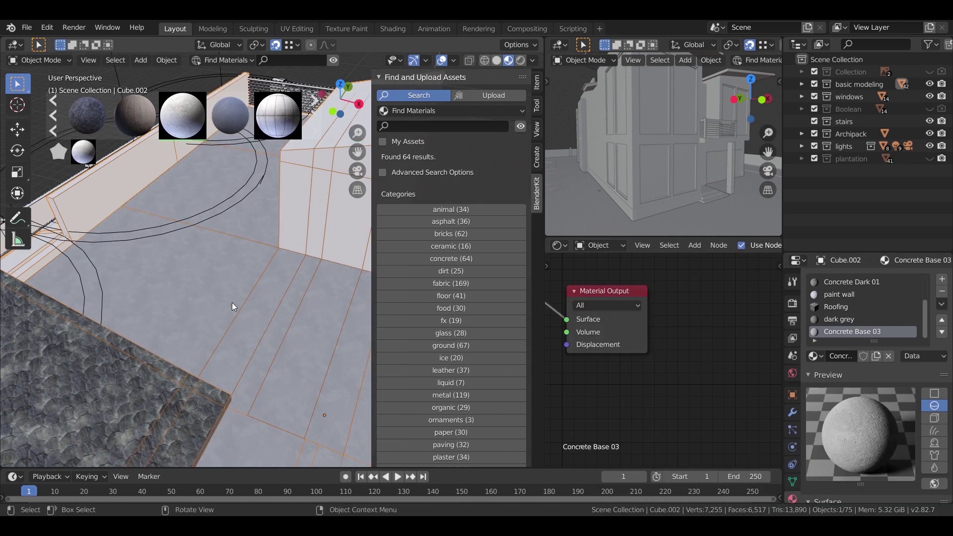
# Hide the BlenderKit sidebar and unwrap the flat roof floor faces with Smart UV Project at an angle limit of 66.
pyautogui.press('n')
pyautogui.moveTo(280, 317)
pyautogui.mouseDown(button='middle')
pyautogui.moveTo(272, 328)
pyautogui.moveTo(298, 333)
pyautogui.moveTo(253, 363)
pyautogui.moveTo(270, 308)
pyautogui.moveTo(279, 308)
pyautogui.mouseUp(button='middle')
pyautogui.press('Tab')
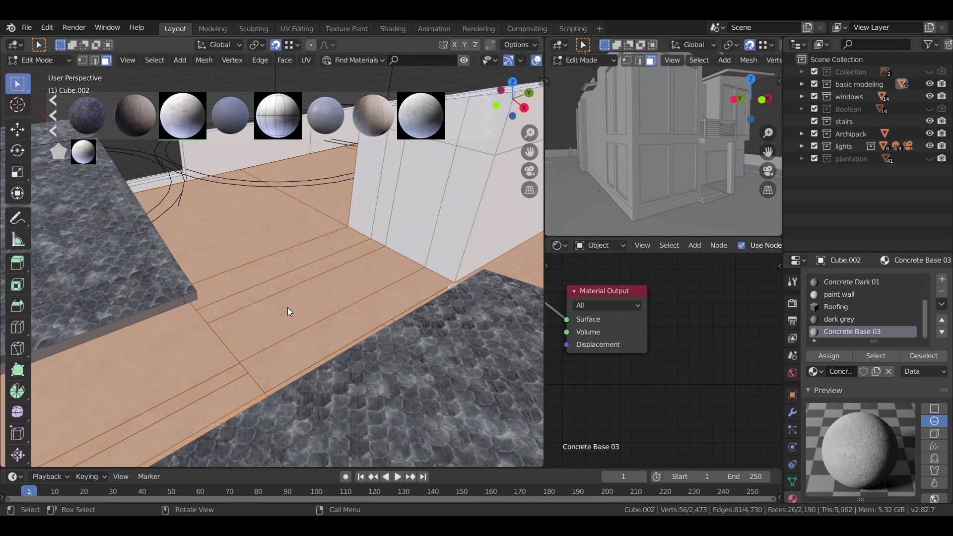
pyautogui.press('u')
pyautogui.click(345, 279)
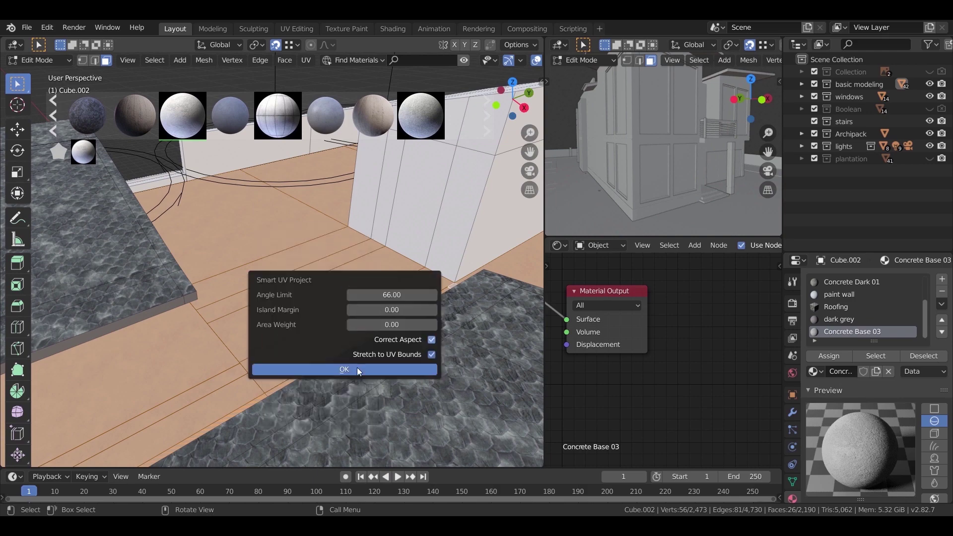
pyautogui.click(356, 368)
# Show the flat roof floor's UV layout in the UV Editor in place of the Shader Editor.
pyautogui.moveTo(333, 343); pyautogui.dragTo(515, 269, button='middle')
pyautogui.click(558, 245)
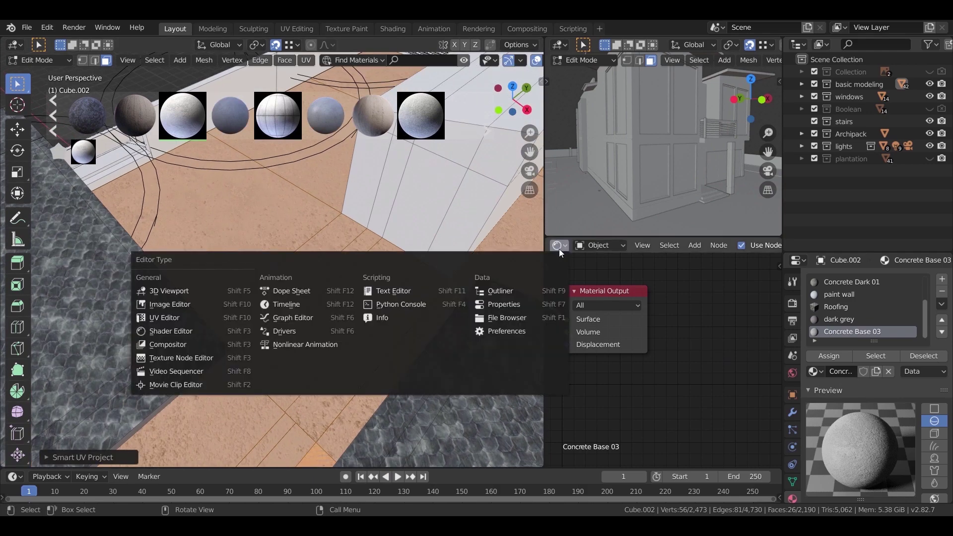
pyautogui.click(189, 320)
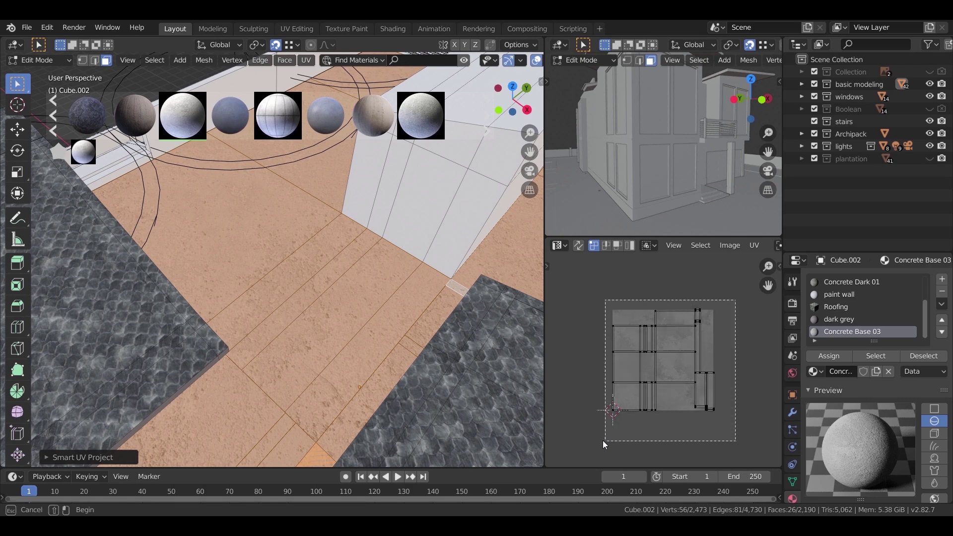
# Scale the UVs of the Concrete Base 03 terrace faces by 5 and leave mesh editing.
pyautogui.press('s')
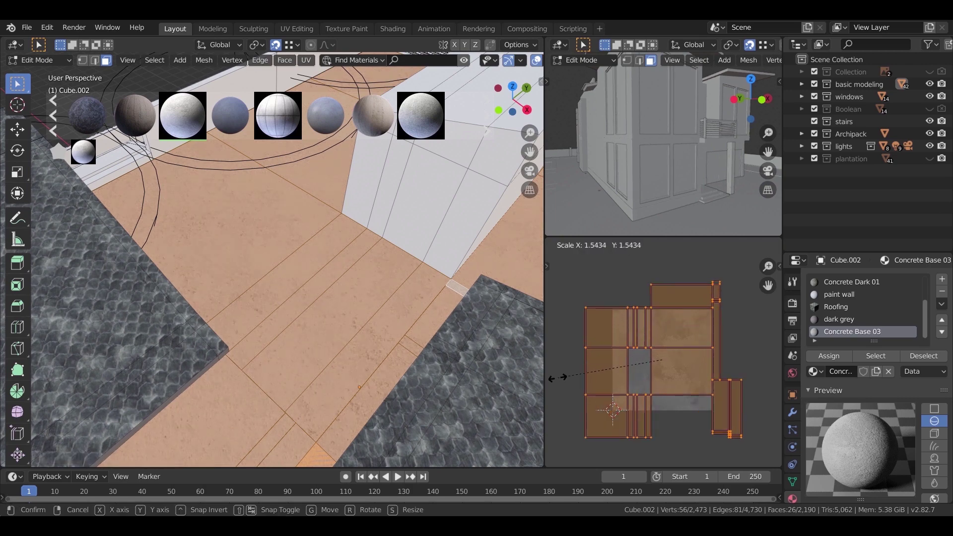
pyautogui.write('5')
pyautogui.press('Return')
pyautogui.press('Tab')
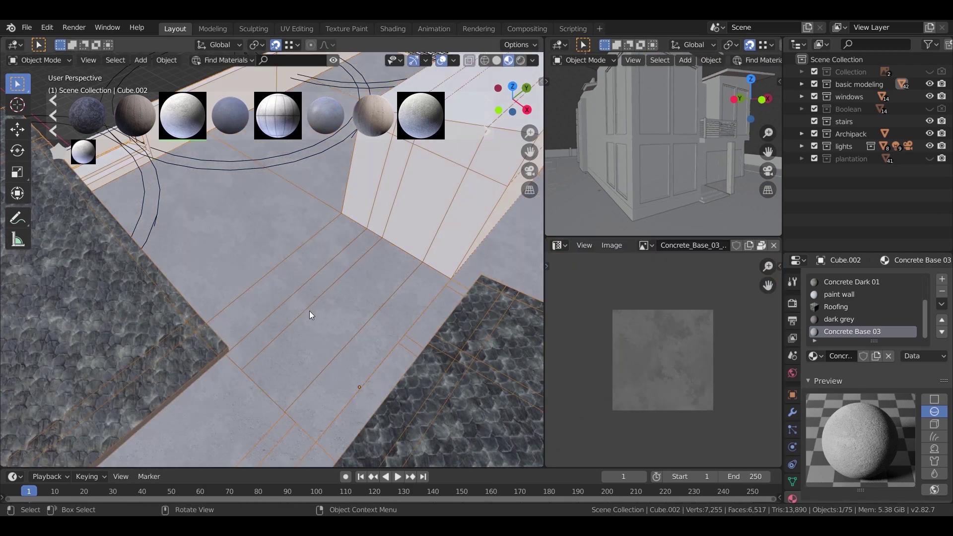
# Examine the concrete texture across the roof terrace and around the stairwell block.
pyautogui.scroll(5, 311, 309)
pyautogui.scroll(-10, 319, 322)
pyautogui.moveTo(317, 326); pyautogui.dragTo(351, 339, button='middle')
pyautogui.scroll(5, 373, 376)
pyautogui.moveTo(372, 376); pyautogui.dragTo(330, 329, button='middle')
pyautogui.scroll(-5, 327, 340)
pyautogui.scroll(5, 325, 389)
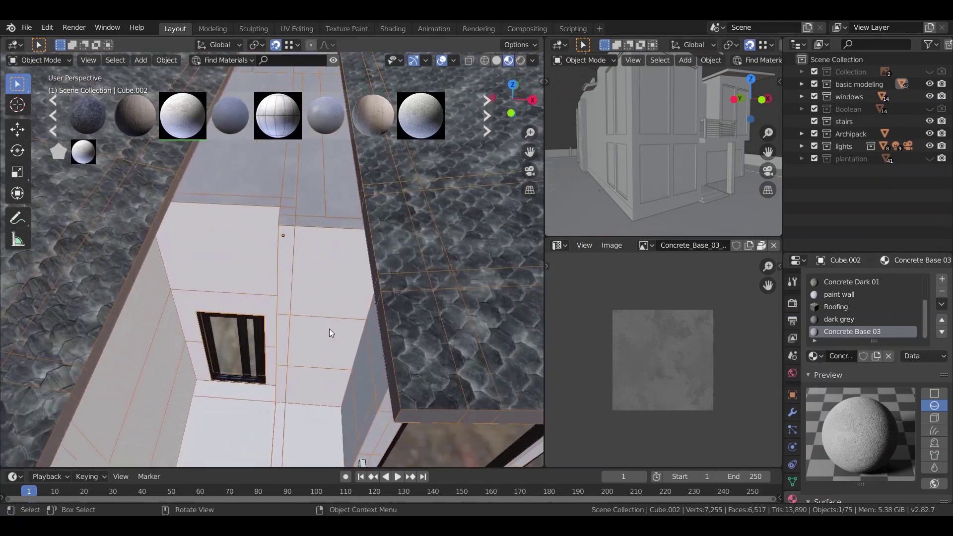
pyautogui.moveTo(284, 287); pyautogui.dragTo(314, 454, button='middle')
pyautogui.scroll(-4, 320, 313)
pyautogui.scroll(3, 275, 288)
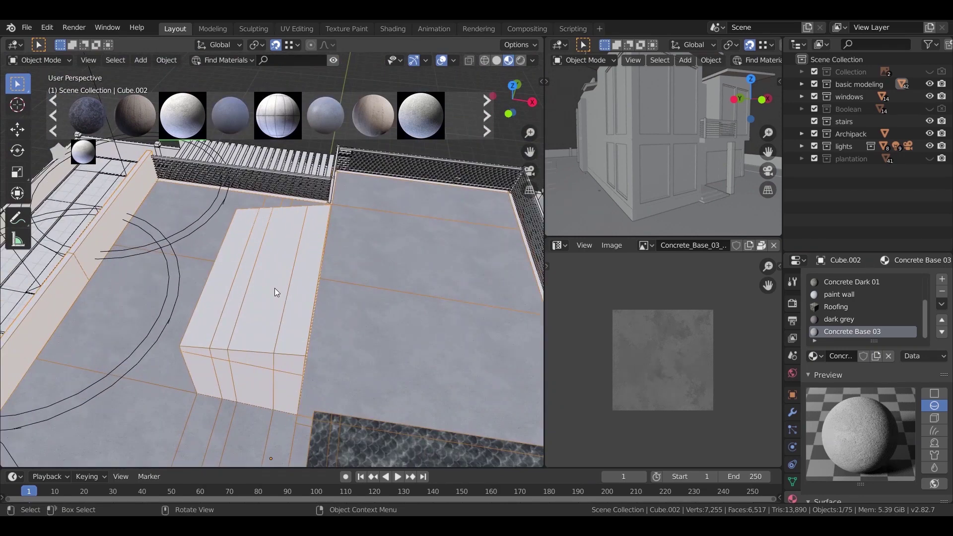
# Select the four sloped top faces of the stairwell block and extrude them outward by about 5 cm.
pyautogui.press('Tab')
pyautogui.click(290, 299)
pyautogui.keyDown('shift'); pyautogui.click(242, 301); pyautogui.keyUp('shift')
pyautogui.keyDown('shift'); pyautogui.click(222, 307); pyautogui.keyUp('shift')
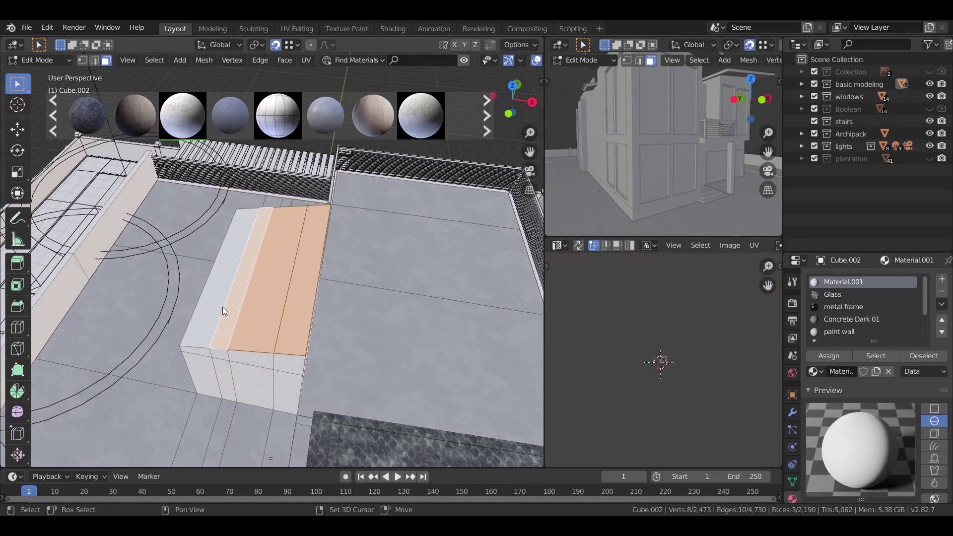
pyautogui.moveTo(261, 341); pyautogui.dragTo(309, 285, button='middle')
pyautogui.scroll(3, 320, 276)
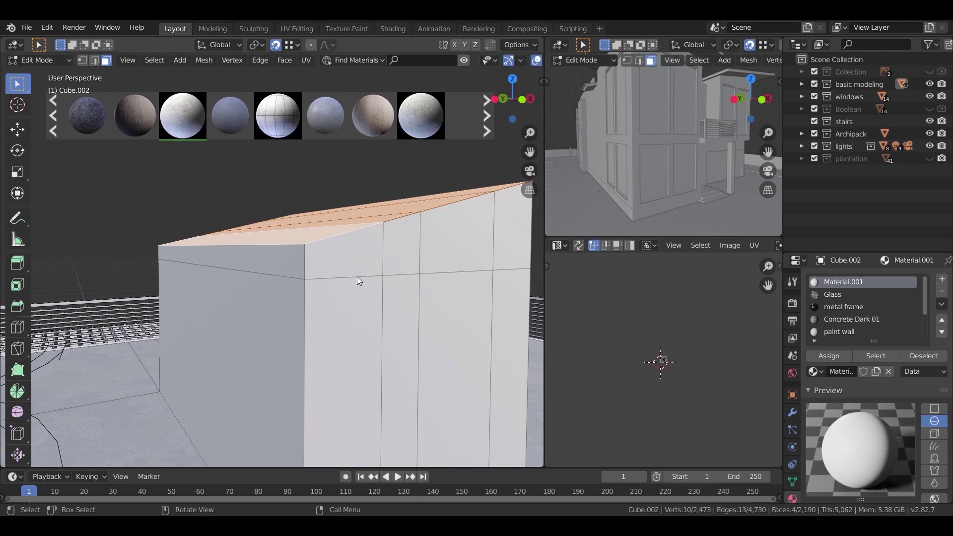
pyautogui.press('e')
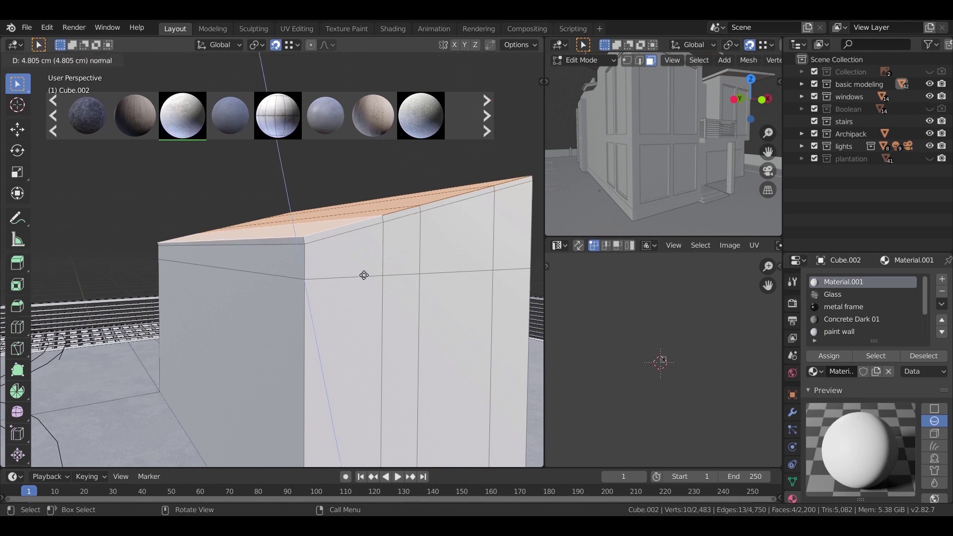
pyautogui.click(366, 275)
pyautogui.moveTo(388, 292); pyautogui.dragTo(379, 295, button='middle')
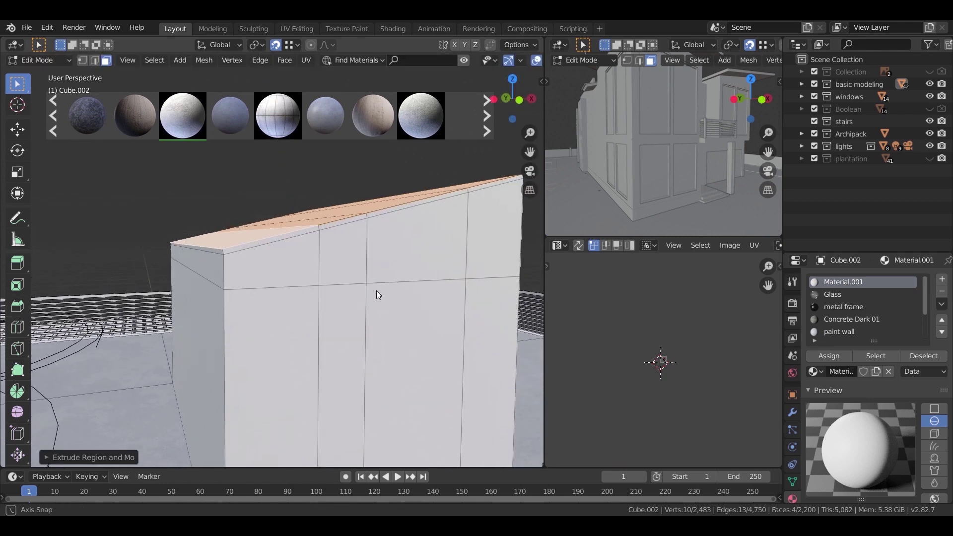
# Grow the selection to include the new slab's edge faces and assign the Roofing material to them.
pyautogui.press('ctrl+KP_Add')
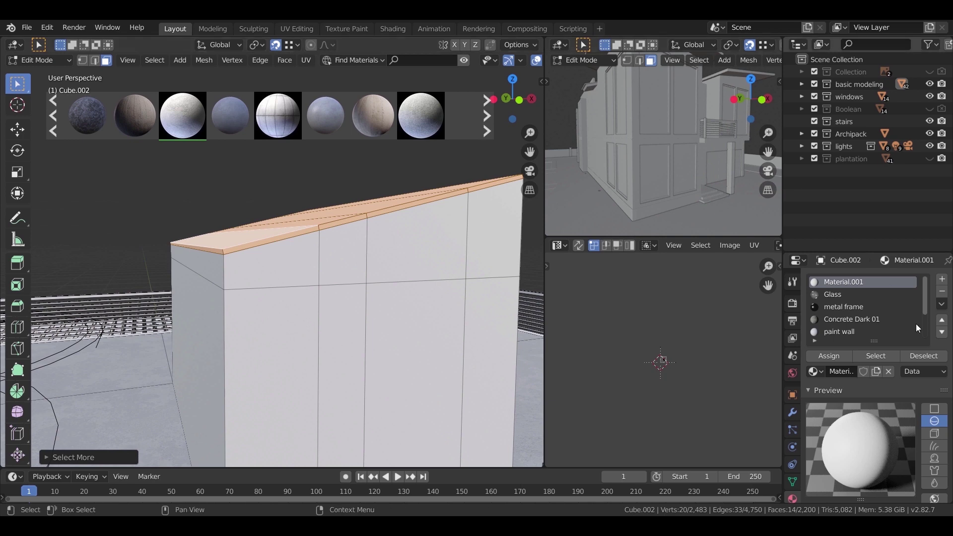
pyautogui.scroll(-1, 866, 309)
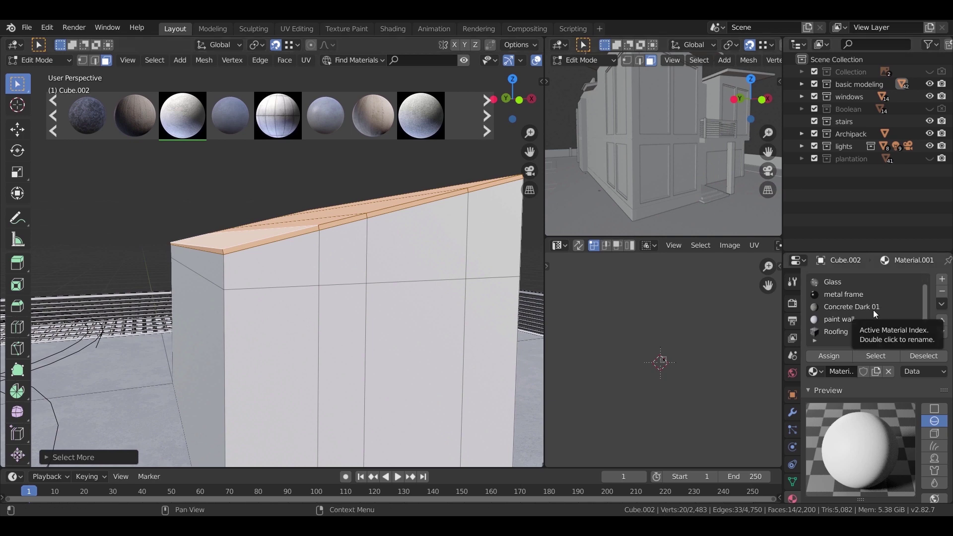
pyautogui.click(844, 330)
pyautogui.click(838, 354)
# Unwrap the stairwell roof with Smart UV Project at the default settings and scale its UVs by 3.
pyautogui.moveTo(347, 238); pyautogui.dragTo(377, 262, button='middle')
pyautogui.press('u')
pyautogui.click(377, 262)
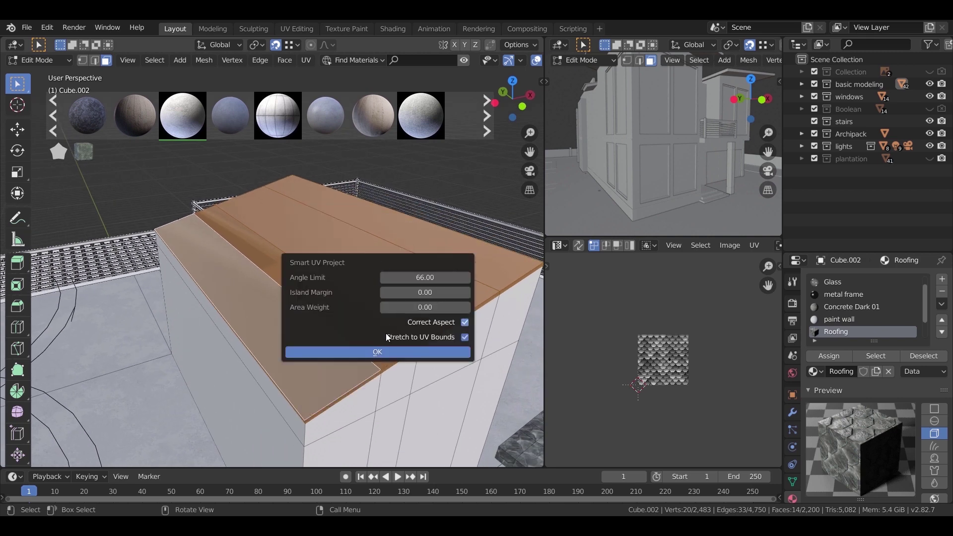
pyautogui.click(375, 352)
pyautogui.press('a')
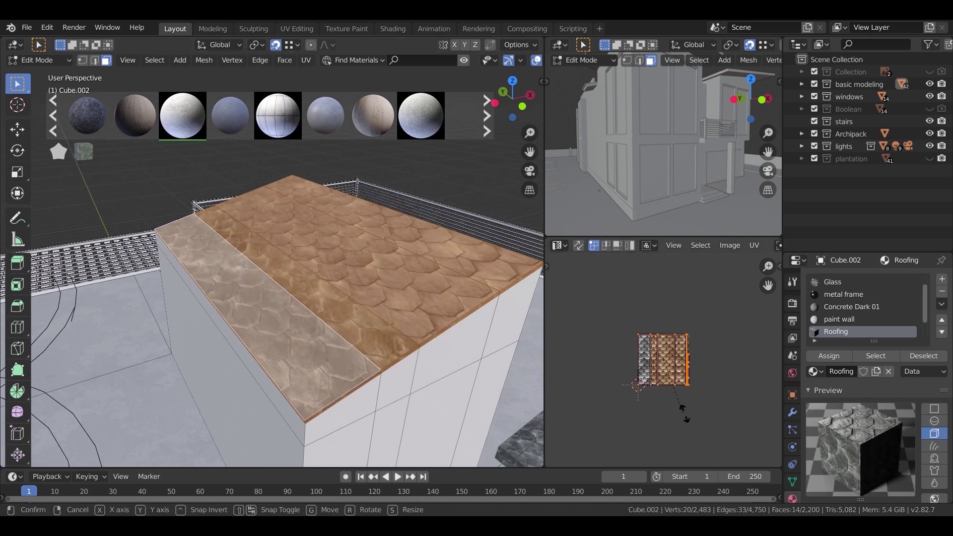
pyautogui.write('s10')
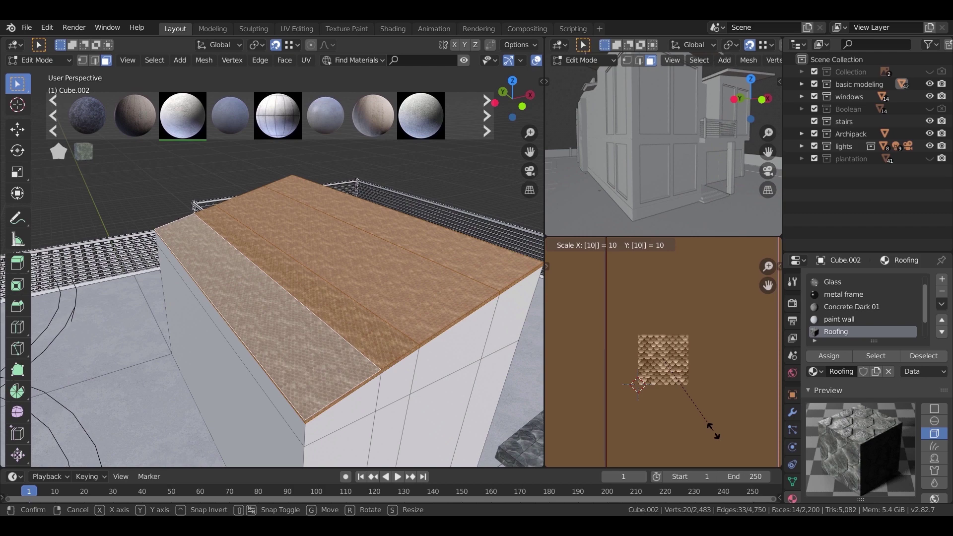
pyautogui.press('Escape')
pyautogui.write('2')
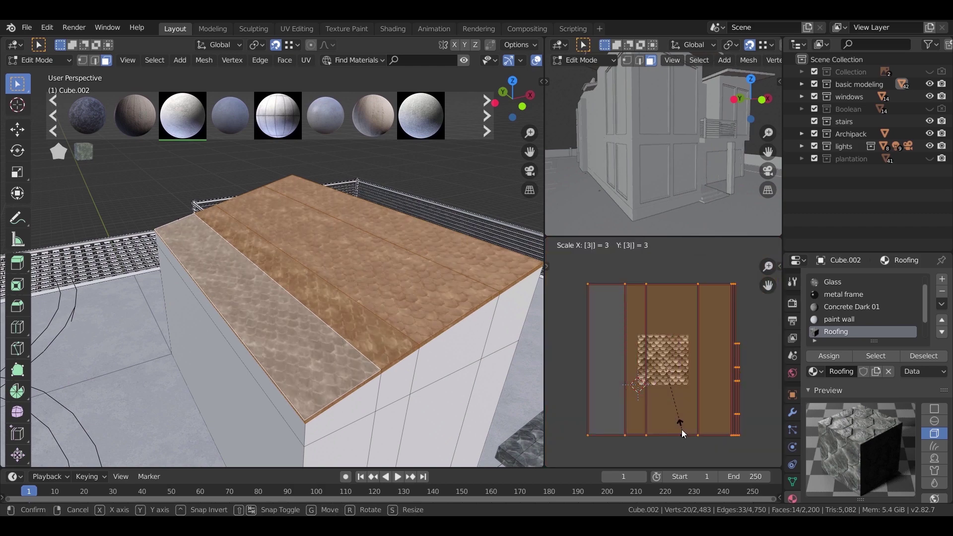
pyautogui.press('Return')
# Narrow the stairwell roof's UVs along X, then scale them down slightly so the tiles look better proportioned.
pyautogui.scroll(2, 451, 336)
pyautogui.scroll(3, 452, 336)
pyautogui.moveTo(452, 336); pyautogui.dragTo(369, 381, button='middle')
pyautogui.scroll(-6, 421, 345)
pyautogui.scroll(3, 378, 382)
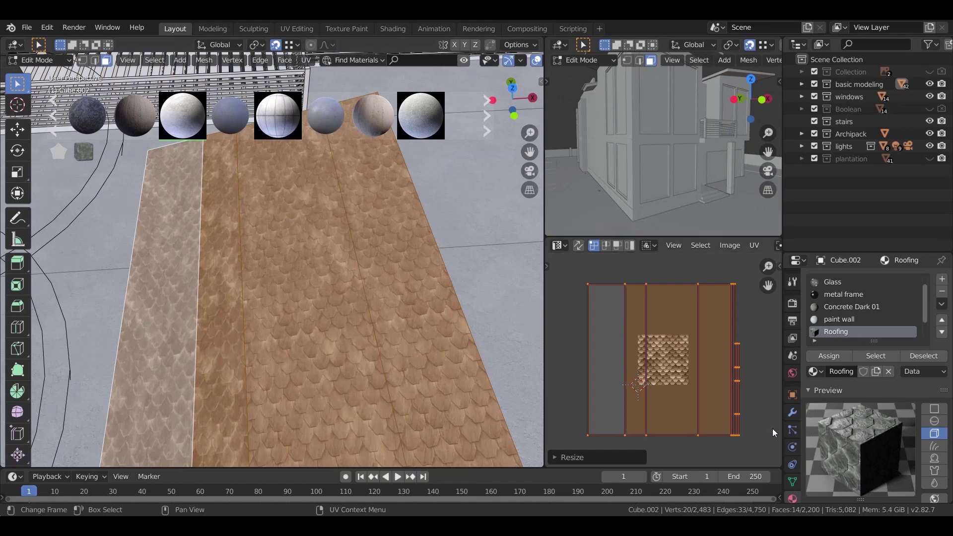
pyautogui.press('s')
pyautogui.press('x')
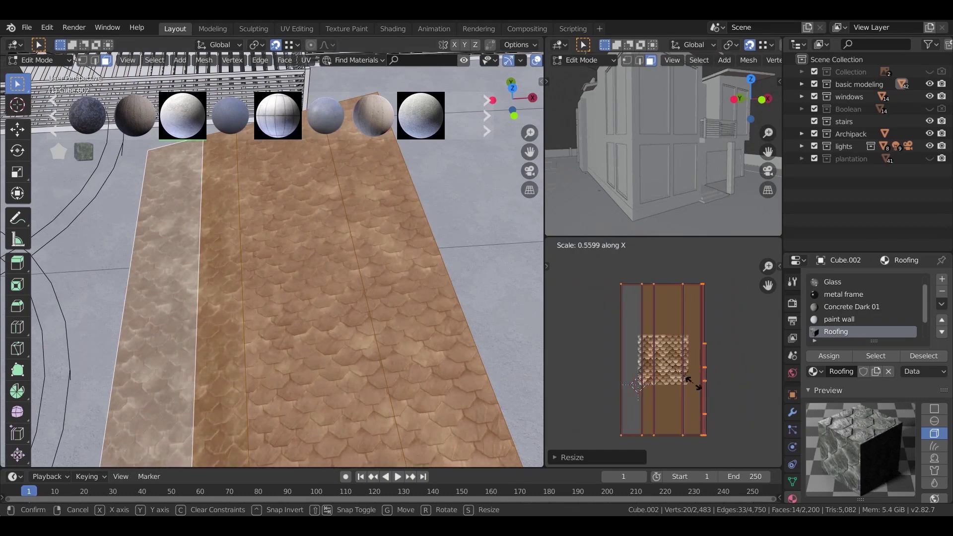
pyautogui.click(700, 385)
pyautogui.press('s')
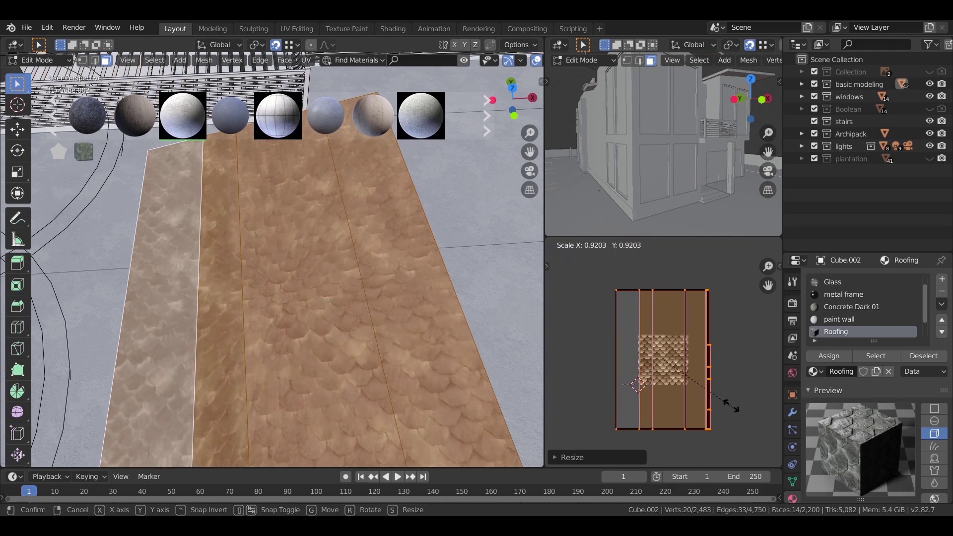
pyautogui.click(735, 409)
pyautogui.scroll(-4, 374, 332)
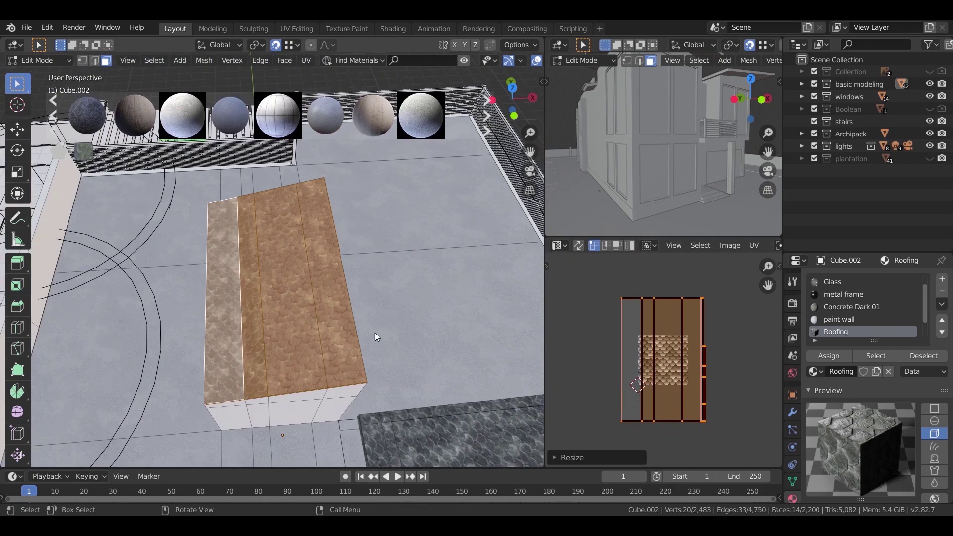
pyautogui.moveTo(374, 333); pyautogui.dragTo(375, 316, button='middle')
pyautogui.scroll(3, 374, 315)
pyautogui.press('e')
pyautogui.press('r')
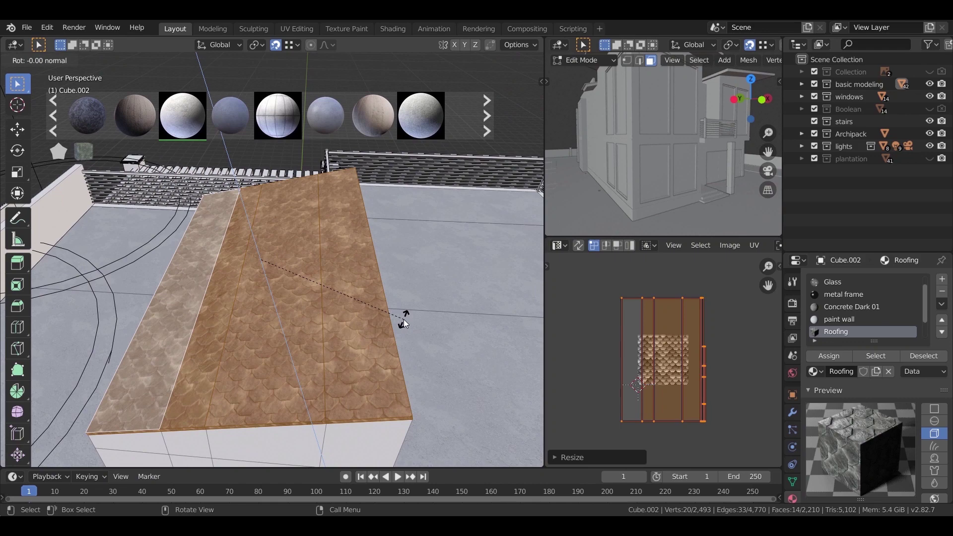
pyautogui.press('Escape')
# Rotate the stairwell roof's UVs by 90 degrees, then resize them with a slight X stretch and an overall reduction to about 0.7.
pyautogui.write('r90')
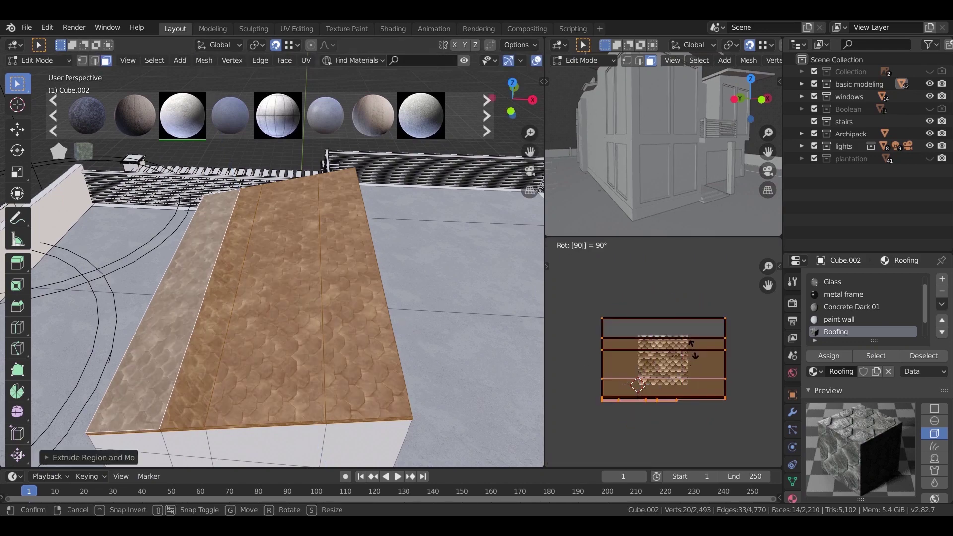
pyautogui.press('Return')
pyautogui.press('s')
pyautogui.press('x')
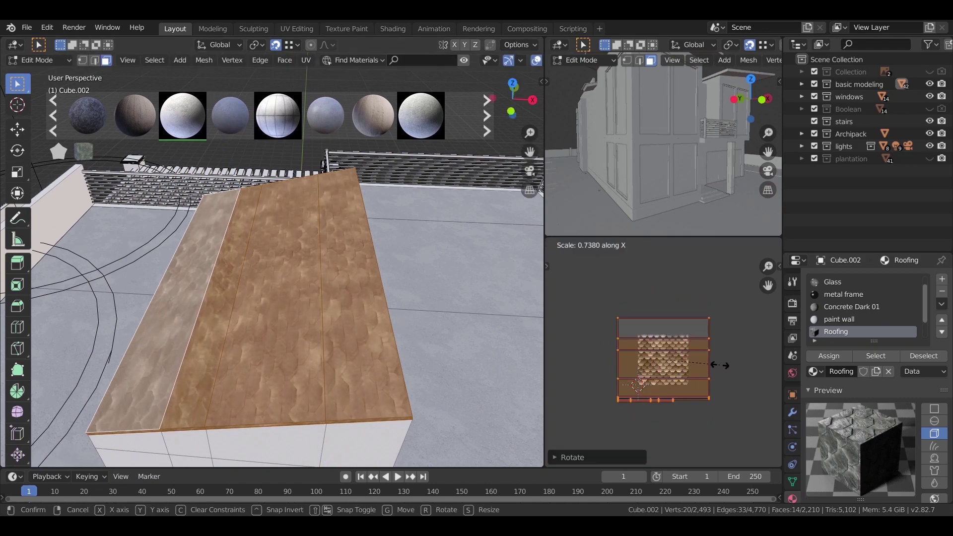
pyautogui.click(745, 367)
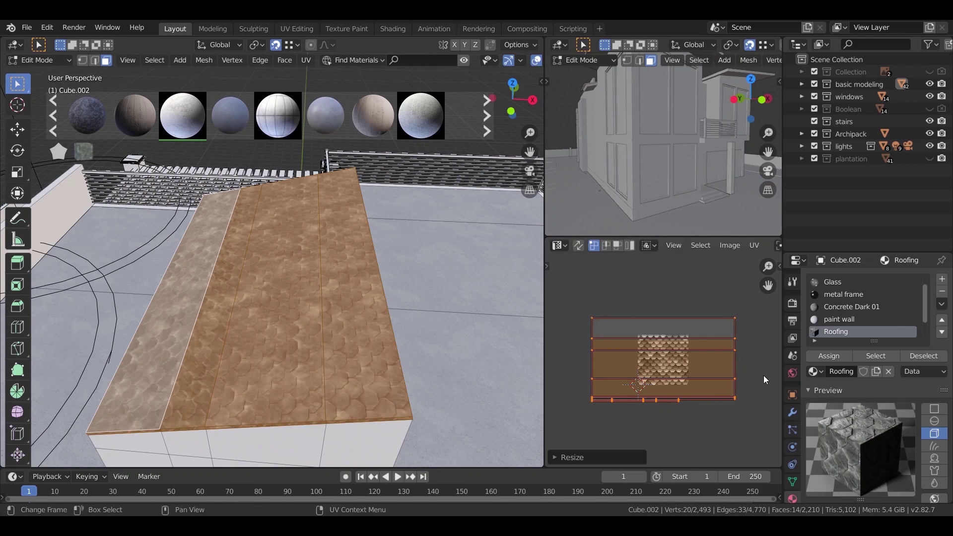
pyautogui.press('s')
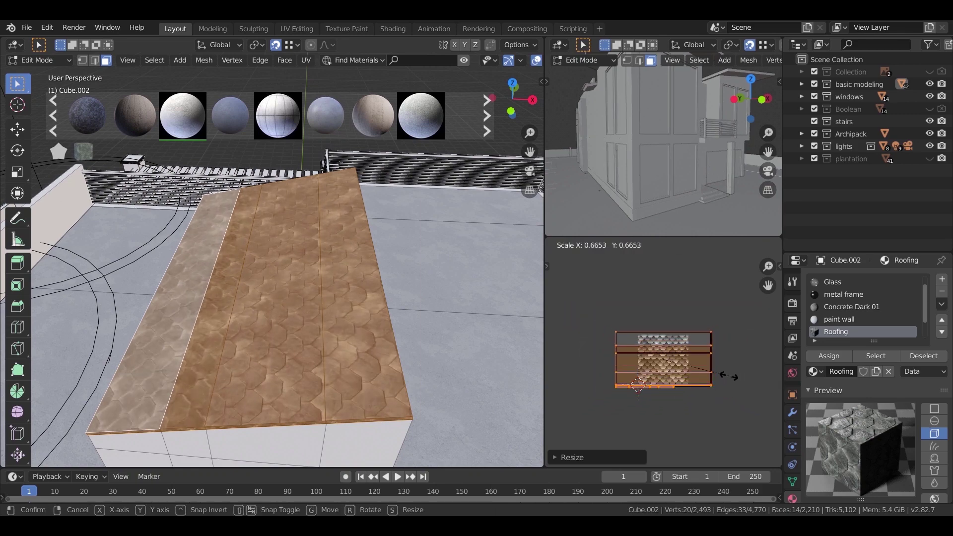
pyautogui.moveTo(416, 392); pyautogui.dragTo(408, 308, button='middle')
pyautogui.press('Tab')
pyautogui.scroll(2, 408, 308)
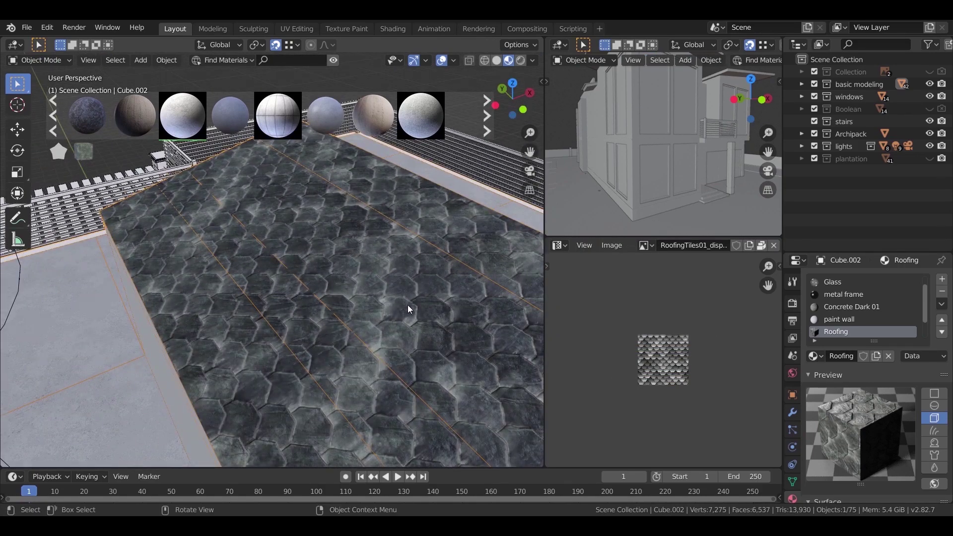
pyautogui.scroll(-5, 387, 287)
pyautogui.moveTo(371, 287)
pyautogui.mouseDown(button='middle')
pyautogui.moveTo(326, 300)
pyautogui.moveTo(325, 273)
pyautogui.moveTo(409, 278)
pyautogui.moveTo(353, 326)
pyautogui.moveTo(370, 305)
pyautogui.mouseUp(button='middle')
# Select the stairwell block's wall faces, including those around the door, while leaving the door's frame and glass unselected.
pyautogui.press('Tab')
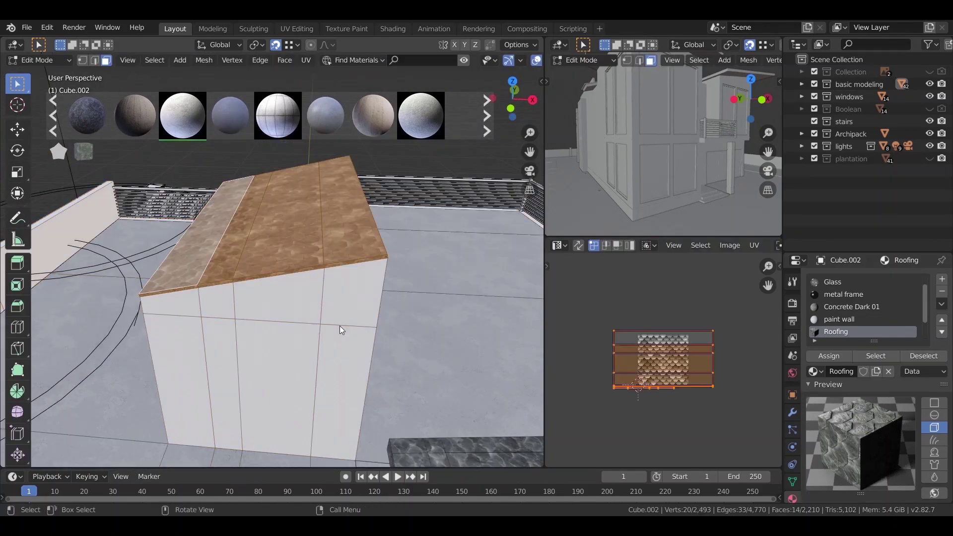
pyautogui.click(339, 318)
pyautogui.moveTo(336, 338); pyautogui.dragTo(346, 202, button='middle')
pyautogui.press('b')
pyautogui.moveTo(289, 266); pyautogui.dragTo(194, 358)
pyautogui.moveTo(300, 318); pyautogui.dragTo(275, 219, button='middle')
pyautogui.press('b')
pyautogui.moveTo(296, 207); pyautogui.dragTo(284, 276)
pyautogui.moveTo(284, 276); pyautogui.dragTo(228, 214, button='middle')
pyautogui.moveTo(198, 220); pyautogui.dragTo(190, 238)
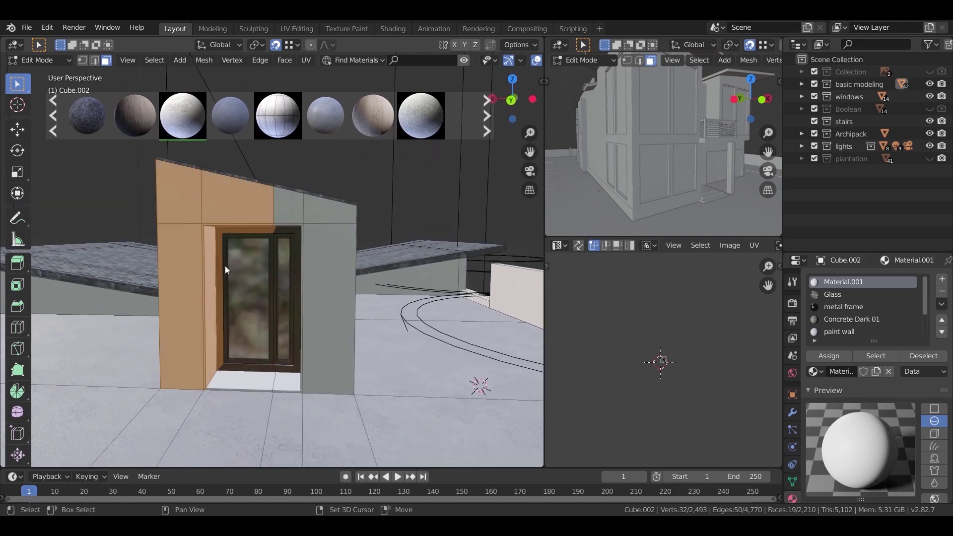
pyautogui.moveTo(268, 317); pyautogui.dragTo(267, 318)
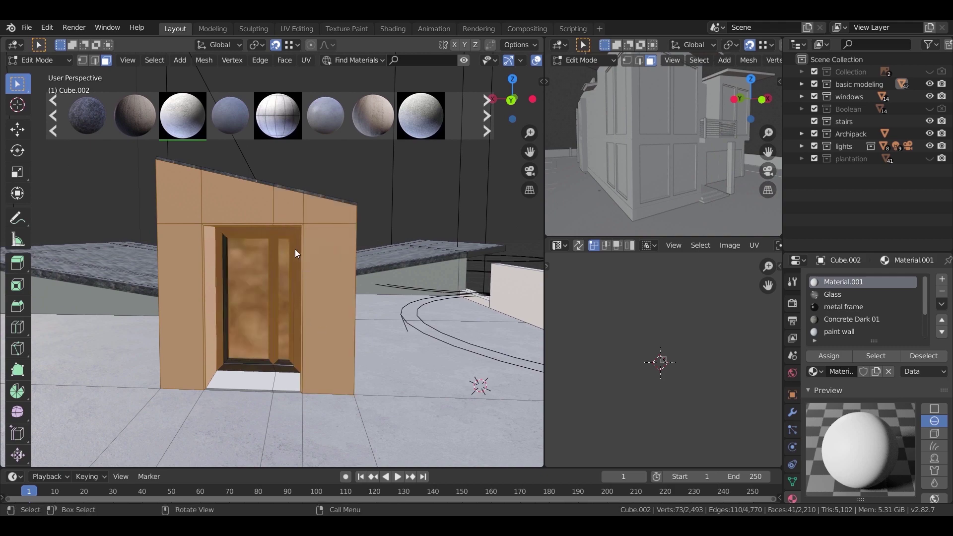
pyautogui.keyDown('ctrl'); pyautogui.moveTo(222, 378); pyautogui.dragTo(219, 381); pyautogui.keyUp('ctrl')
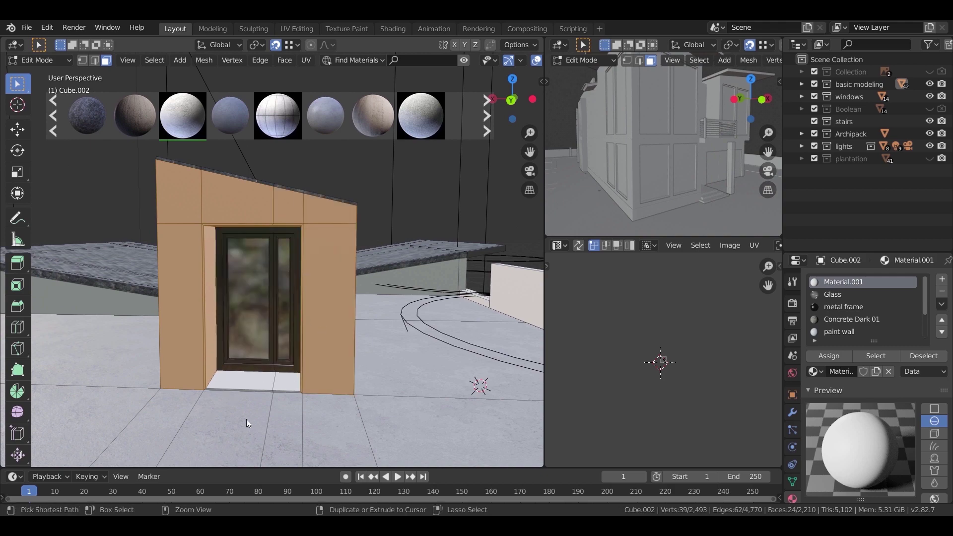
# Add the door recess's floor faces to the wall selection and assign the paint wall material to the stairwell block.
pyautogui.scroll(4, 290, 390)
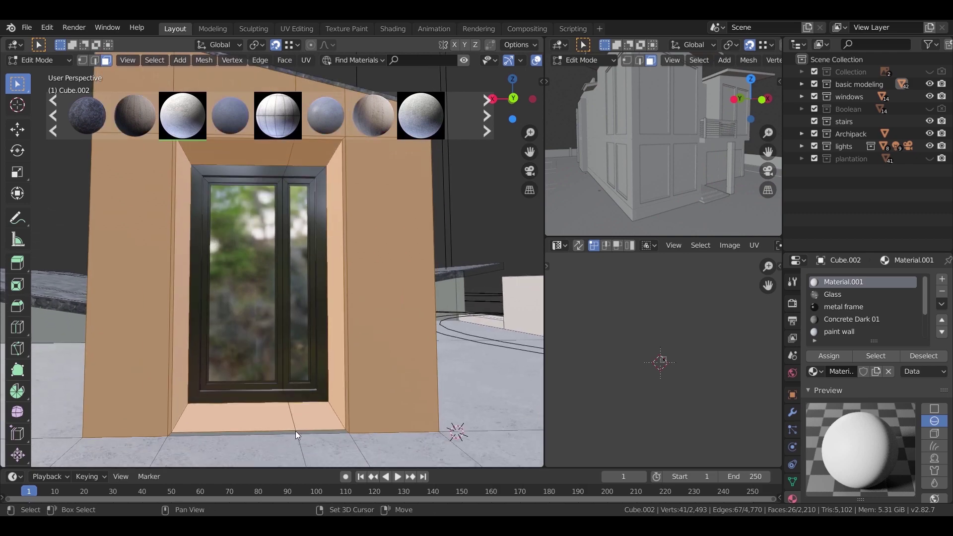
pyautogui.keyDown('shift'); pyautogui.click(297, 430); pyautogui.keyUp('shift')
pyautogui.moveTo(334, 416); pyautogui.dragTo(272, 192, button='middle')
pyautogui.moveTo(407, 246); pyautogui.dragTo(211, 262, button='middle')
pyautogui.scroll(-4, 210, 262)
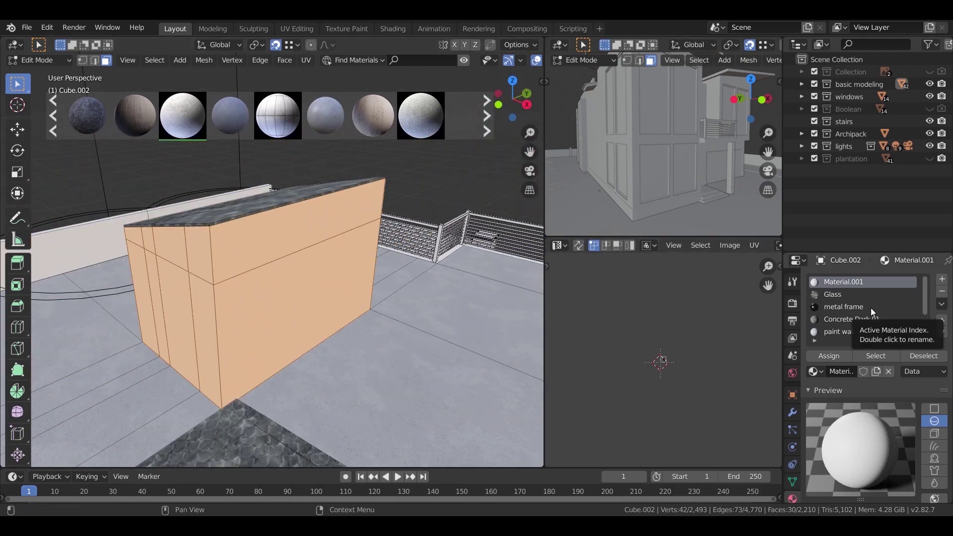
pyautogui.click(850, 331)
pyautogui.click(837, 358)
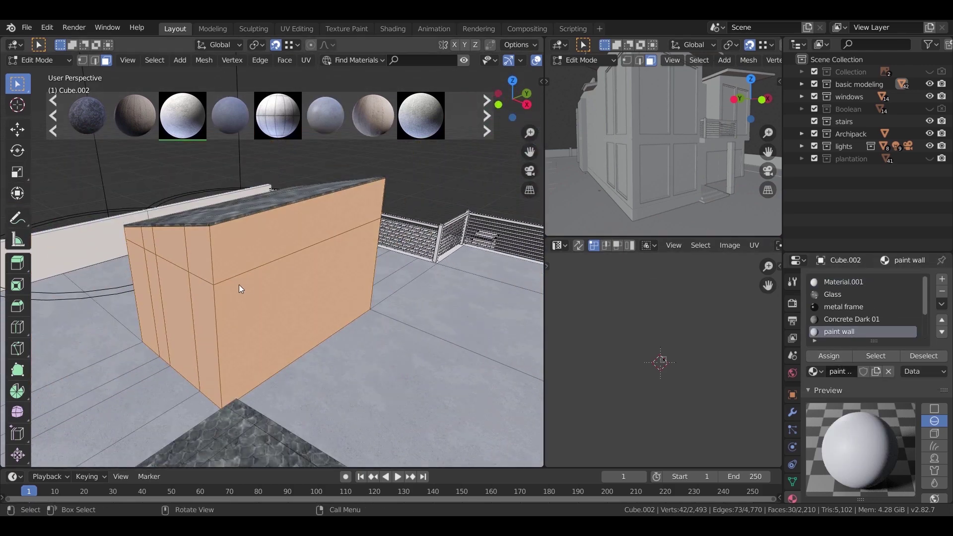
pyautogui.press('Tab')
# Select all faces of the house mesh that use Material.001.
pyautogui.moveTo(370, 278); pyautogui.dragTo(315, 308, button='middle')
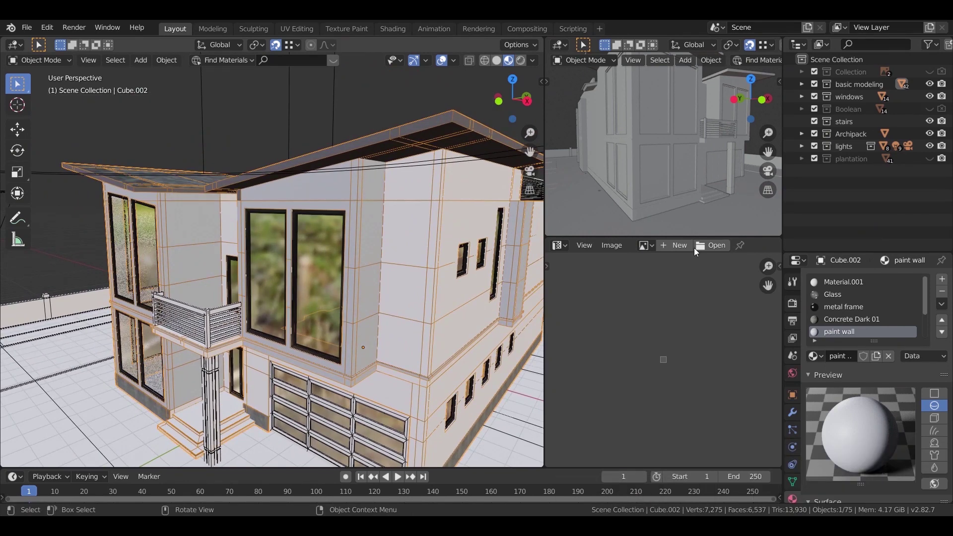
pyautogui.click(843, 283)
pyautogui.press('Tab')
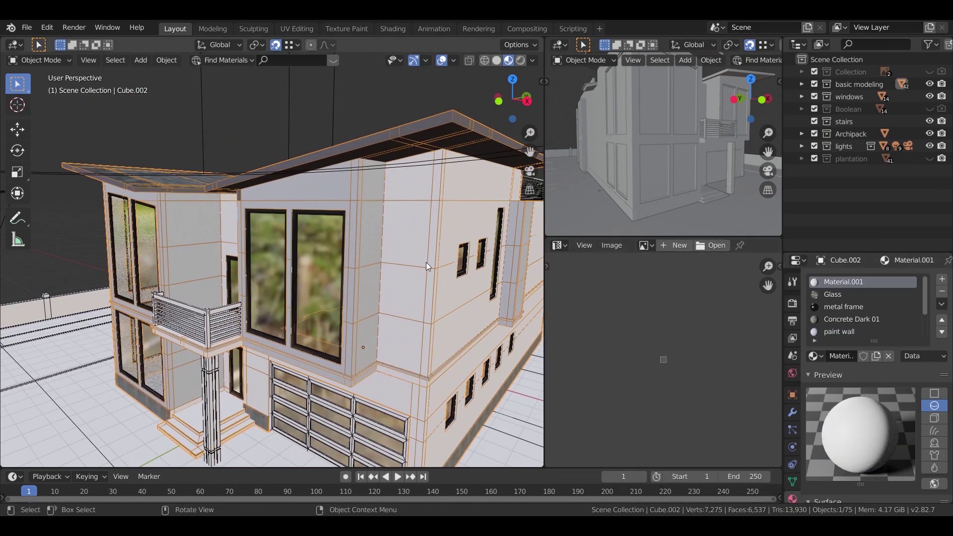
pyautogui.moveTo(321, 273); pyautogui.dragTo(377, 274, button='middle')
pyautogui.click(872, 355)
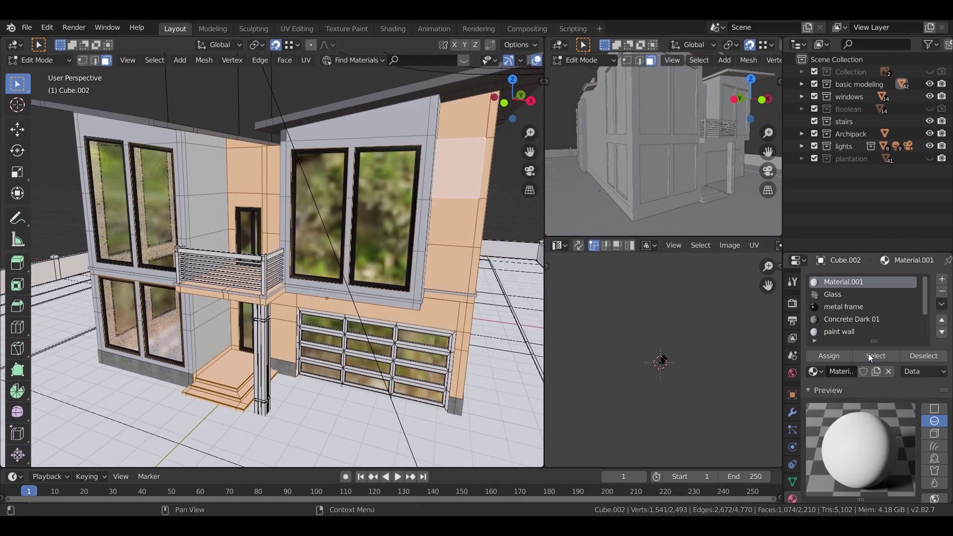
# Switch the main viewport to wireframe shading and view the selected house faces from above.
pyautogui.moveTo(308, 278)
pyautogui.mouseDown(button='middle')
pyautogui.moveTo(158, 313)
pyautogui.moveTo(234, 266)
pyautogui.mouseUp(button='middle')
pyautogui.press('z')
pyautogui.click(134, 268)
pyautogui.moveTo(134, 269); pyautogui.dragTo(186, 284, button='middle')
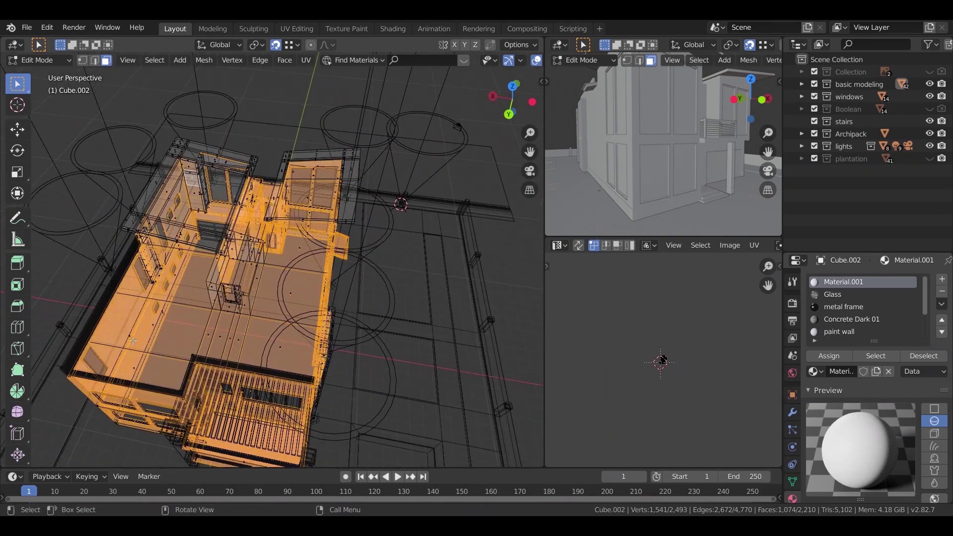
# Select the side wall's top faces and the wall faces on one side of the vertical slatted panel.
pyautogui.click(305, 287)
pyautogui.moveTo(302, 287)
pyautogui.mouseDown(button='middle')
pyautogui.moveTo(260, 248)
pyautogui.moveTo(238, 274)
pyautogui.moveTo(272, 201)
pyautogui.moveTo(280, 217)
pyautogui.mouseUp(button='middle')
pyautogui.scroll(4, 208, 248)
pyautogui.click(284, 133)
pyautogui.moveTo(284, 133); pyautogui.dragTo(330, 174, button='middle')
pyautogui.keyDown('shift'); pyautogui.click(323, 181); pyautogui.keyUp('shift')
pyautogui.keyDown('shift'); pyautogui.click(319, 224); pyautogui.keyUp('shift')
pyautogui.keyDown('shift'); pyautogui.click(321, 292); pyautogui.keyUp('shift')
pyautogui.keyDown('shift'); pyautogui.click(334, 342); pyautogui.keyUp('shift')
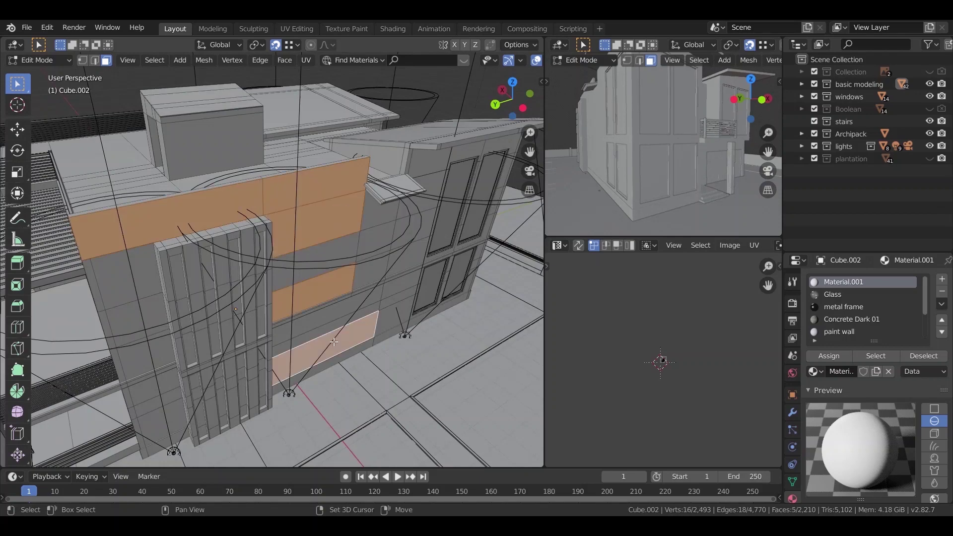
pyautogui.keyDown('shift'); pyautogui.click(320, 321); pyautogui.keyUp('shift')
pyautogui.keyDown('shift'); pyautogui.click(323, 330); pyautogui.keyUp('shift')
# Add the wall faces on the other side of the slatted panel and the narrow strips along the horizontal band to the selection.
pyautogui.moveTo(321, 317); pyautogui.dragTo(270, 270, button='middle')
pyautogui.keyDown('shift'); pyautogui.click(263, 249); pyautogui.keyUp('shift')
pyautogui.keyDown('shift'); pyautogui.click(261, 206); pyautogui.keyUp('shift')
pyautogui.keyDown('shift'); pyautogui.click(203, 198); pyautogui.keyUp('shift')
pyautogui.moveTo(199, 198); pyautogui.dragTo(241, 201, button='middle')
pyautogui.keyDown('shift'); pyautogui.click(152, 166); pyautogui.keyUp('shift')
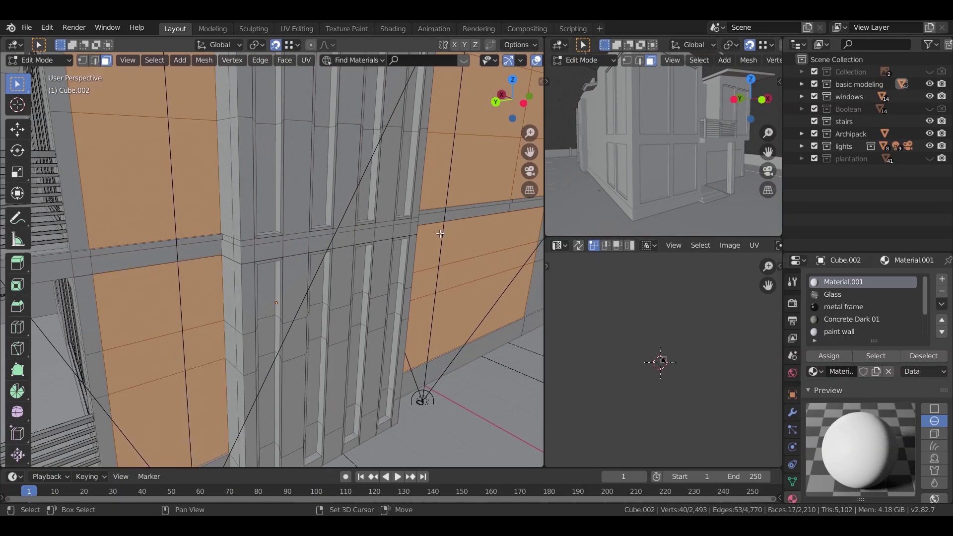
pyautogui.keyDown('shift'); pyautogui.click(443, 217); pyautogui.keyUp('shift')
pyautogui.moveTo(444, 217); pyautogui.dragTo(390, 262, button='middle')
pyautogui.keyDown('shift'); pyautogui.click(362, 281); pyautogui.keyUp('shift')
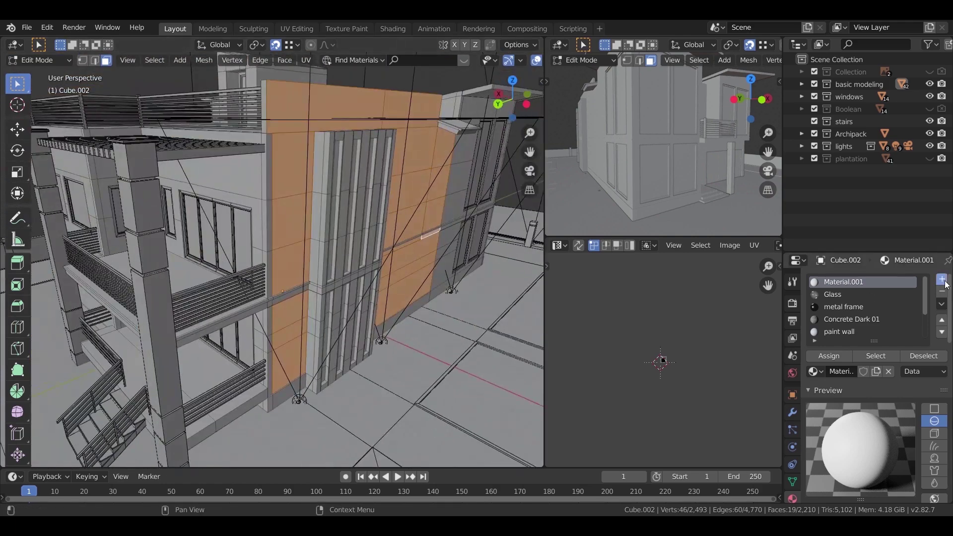
# Add a new material to the house mesh and name it Main Wood.
pyautogui.click(941, 279)
pyautogui.click(857, 373)
pyautogui.doubleClick(852, 372)
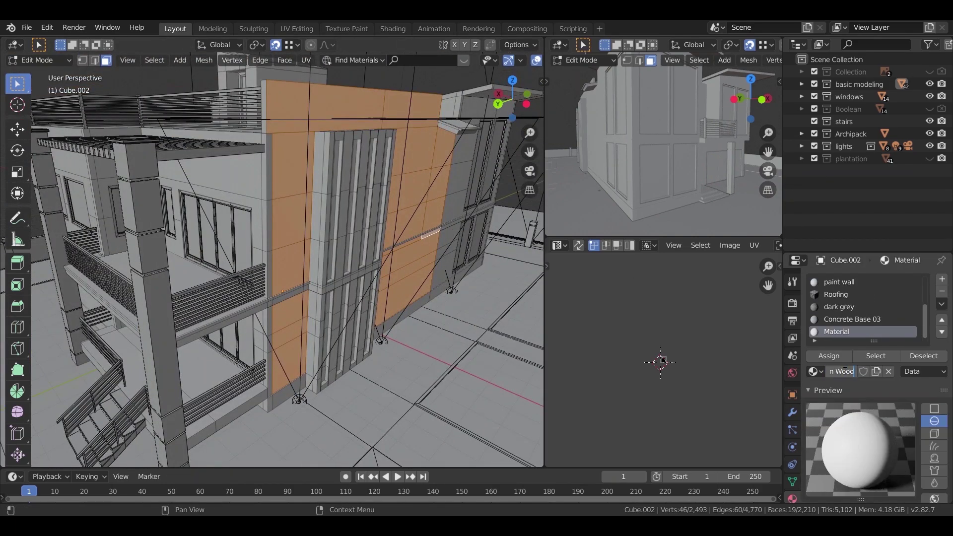
# Add the narrow faces at the corner end of the slatted side's wall to the selection.
pyautogui.scroll(1, 318, 301)
pyautogui.keyDown('shift'); pyautogui.click(299, 308); pyautogui.keyUp('shift')
pyautogui.moveTo(299, 309); pyautogui.dragTo(316, 296, button='middle')
pyautogui.keyDown('ctrl'); pyautogui.click(308, 379); pyautogui.keyUp('ctrl')
pyautogui.keyDown('shift'); pyautogui.click(312, 218); pyautogui.keyUp('shift')
pyautogui.keyDown('shift'); pyautogui.click(311, 254); pyautogui.keyUp('shift')
pyautogui.keyDown('shift'); pyautogui.moveTo(311, 254); pyautogui.dragTo(309, 370, button='middle'); pyautogui.keyUp('shift')
pyautogui.keyDown('ctrl'); pyautogui.click(312, 199); pyautogui.keyUp('ctrl')
pyautogui.hotkey('ctrl', 'z')
pyautogui.keyDown('shift'); pyautogui.click(310, 288); pyautogui.keyUp('shift')
pyautogui.keyDown('shift'); pyautogui.click(313, 213); pyautogui.keyUp('shift')
# Assign the Main Wood material to the selected wall faces.
pyautogui.moveTo(312, 213); pyautogui.dragTo(184, 151, button='middle')
pyautogui.scroll(-3, 246, 218)
pyautogui.scroll(-1, 847, 317)
pyautogui.scroll(-1, 846, 314)
pyautogui.click(845, 283)
pyautogui.scroll(-2, 844, 307)
pyautogui.click(842, 331)
pyautogui.click(830, 356)
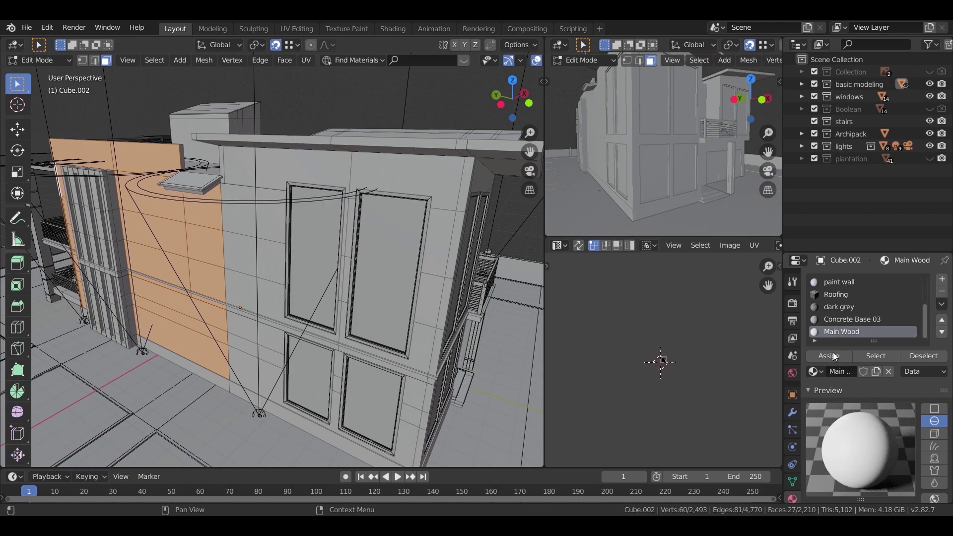
# Switch the main viewport to material preview shading and select only the faces that use Main Wood.
pyautogui.moveTo(379, 307); pyautogui.dragTo(360, 300, button='middle')
pyautogui.scroll(2, 360, 301)
pyautogui.moveTo(213, 263)
pyautogui.keyDown('shift'); pyautogui.mouseDown(button='middle')
pyautogui.moveTo(322, 255)
pyautogui.moveTo(268, 221)
pyautogui.moveTo(419, 231)
pyautogui.mouseUp(button='middle'); pyautogui.keyUp('shift')
pyautogui.scroll(-3, 322, 255)
pyautogui.press('z')
pyautogui.scroll(2, 406, 181)
pyautogui.keyDown('shift'); pyautogui.moveTo(405, 181); pyautogui.dragTo(317, 142, button='middle'); pyautogui.keyUp('shift')
pyautogui.click(154, 60)
pyautogui.click(164, 86)
pyautogui.click(875, 356)
# Add the upper-floor wall faces above and around the balcony's large window to the selection.
pyautogui.moveTo(301, 222)
pyautogui.mouseDown(button='middle')
pyautogui.moveTo(244, 231)
pyautogui.moveTo(299, 227)
pyautogui.mouseUp(button='middle')
pyautogui.scroll(2, 329, 141)
pyautogui.keyDown('shift'); pyautogui.click(337, 79); pyautogui.keyUp('shift')
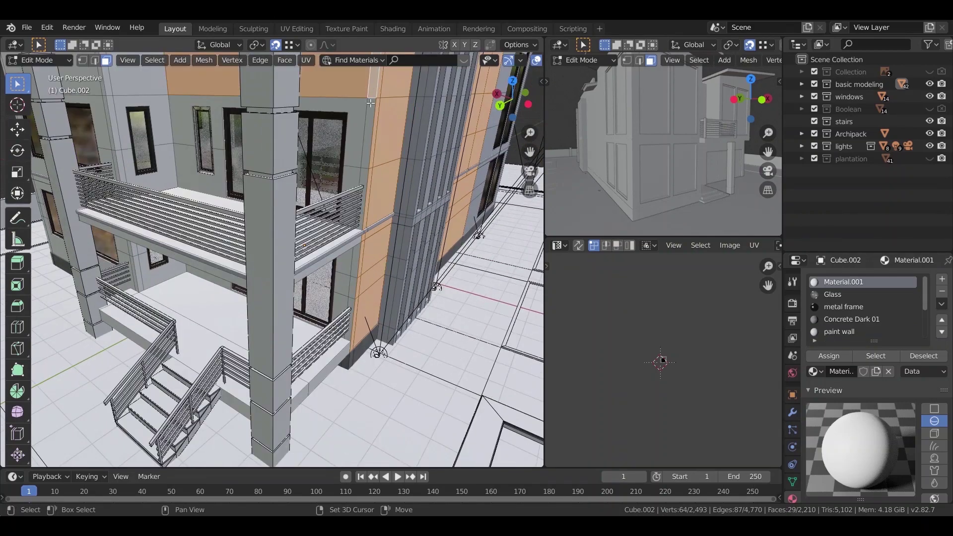
pyautogui.keyDown('shift'); pyautogui.click(338, 119); pyautogui.keyUp('shift')
pyautogui.moveTo(339, 119); pyautogui.dragTo(372, 121, button='middle')
pyautogui.keyDown('shift'); pyautogui.click(446, 175); pyautogui.keyUp('shift')
pyautogui.keyDown('shift'); pyautogui.click(460, 179); pyautogui.keyUp('shift')
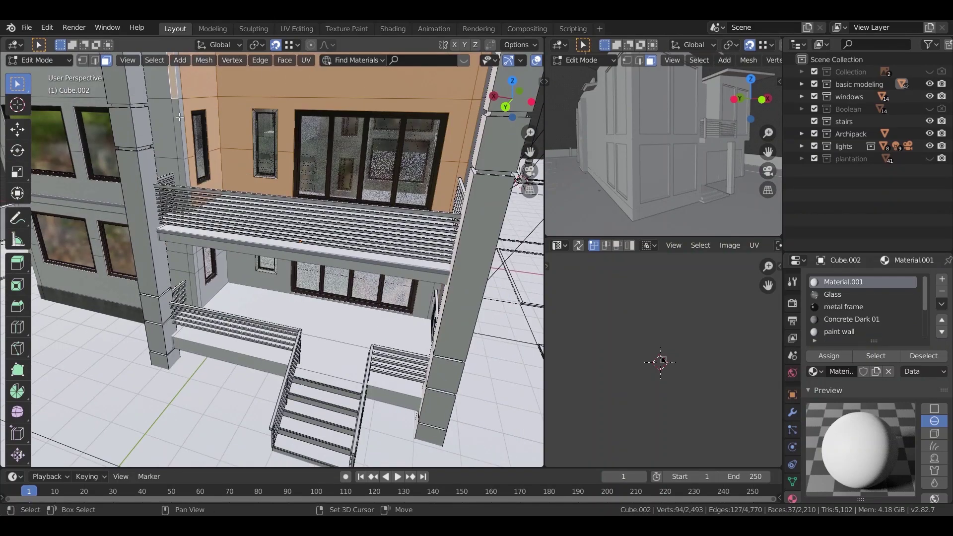
# Add the balcony recess's side wall faces around the narrow window to the selection.
pyautogui.keyDown('shift'); pyautogui.click(180, 87); pyautogui.keyUp('shift')
pyautogui.keyDown('shift'); pyautogui.moveTo(188, 83); pyautogui.dragTo(190, 115, button='middle'); pyautogui.keyUp('shift')
pyautogui.scroll(2, 190, 114)
pyautogui.keyDown('shift'); pyautogui.click(149, 128); pyautogui.keyUp('shift')
pyautogui.keyDown('shift'); pyautogui.click(167, 160); pyautogui.keyUp('shift')
pyautogui.moveTo(192, 253); pyautogui.dragTo(263, 240, button='middle')
pyautogui.scroll(-3, 263, 241)
pyautogui.keyDown('shift'); pyautogui.click(160, 181); pyautogui.keyUp('shift')
# Add the wall faces on the house side with the small square windows to the selection.
pyautogui.moveTo(159, 180); pyautogui.dragTo(248, 181, button='middle')
pyautogui.keyDown('shift'); pyautogui.click(345, 134); pyautogui.keyUp('shift')
pyautogui.keyDown('shift'); pyautogui.click(351, 272); pyautogui.keyUp('shift')
pyautogui.keyDown('shift'); pyautogui.click(347, 310); pyautogui.keyUp('shift')
pyautogui.keyDown('shift'); pyautogui.click(372, 293); pyautogui.keyUp('shift')
pyautogui.keyDown('shift'); pyautogui.moveTo(342, 325); pyautogui.dragTo(364, 364); pyautogui.keyUp('shift')
pyautogui.moveTo(380, 256); pyautogui.dragTo(402, 239, button='middle')
pyautogui.scroll(-1, 330, 249)
pyautogui.keyDown('shift'); pyautogui.click(298, 193); pyautogui.keyUp('shift')
# Add the remaining wall faces around the porch's narrow windows to the selection.
pyautogui.moveTo(298, 193); pyautogui.dragTo(198, 213, button='middle')
pyautogui.keyDown('shift'); pyautogui.moveTo(263, 228); pyautogui.dragTo(272, 271); pyautogui.keyUp('shift')
pyautogui.scroll(4, 244, 233)
pyautogui.keyDown('shift'); pyautogui.moveTo(162, 219); pyautogui.dragTo(192, 283); pyautogui.keyUp('shift')
pyautogui.keyDown('shift'); pyautogui.click(226, 233); pyautogui.keyUp('shift')
pyautogui.keyDown('shift'); pyautogui.click(351, 234); pyautogui.keyUp('shift')
pyautogui.scroll(-3, 351, 236)
pyautogui.scroll(5, 278, 209)
pyautogui.keyDown('shift'); pyautogui.moveTo(268, 174); pyautogui.dragTo(259, 246, button='middle'); pyautogui.keyUp('shift')
pyautogui.scroll(3, 261, 248)
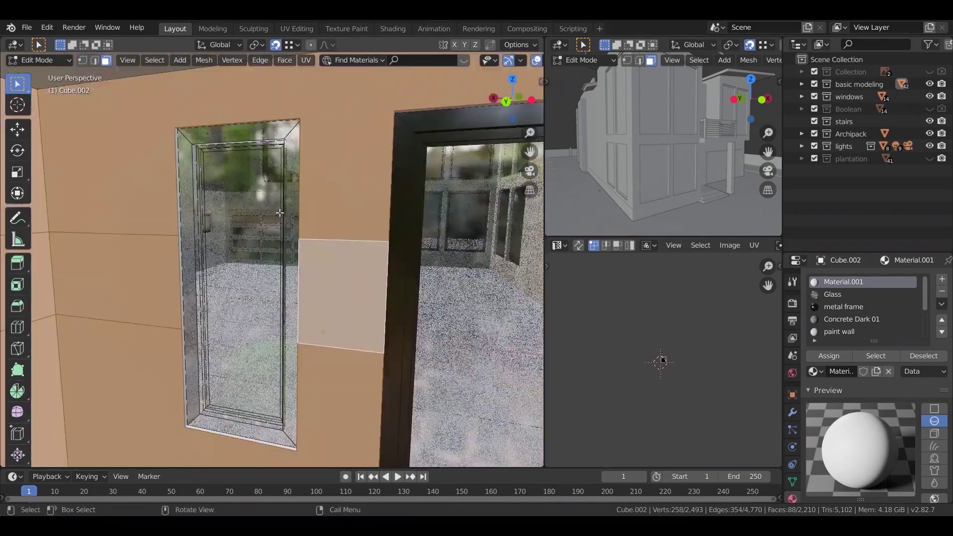
# Add the wall faces beside the porch's large glazed door to the selection and assign the Main Wood material.
pyautogui.keyDown('shift'); pyautogui.moveTo(422, 292); pyautogui.dragTo(129, 223, button='middle'); pyautogui.keyUp('shift')
pyautogui.scroll(-5, 298, 233)
pyautogui.keyDown('shift'); pyautogui.click(416, 241); pyautogui.keyUp('shift')
pyautogui.keyDown('shift'); pyautogui.click(445, 193); pyautogui.keyUp('shift')
pyautogui.keyDown('shift'); pyautogui.click(440, 243); pyautogui.keyUp('shift')
pyautogui.keyDown('shift'); pyautogui.click(435, 298); pyautogui.keyUp('shift')
pyautogui.moveTo(358, 299); pyautogui.dragTo(287, 285, button='middle')
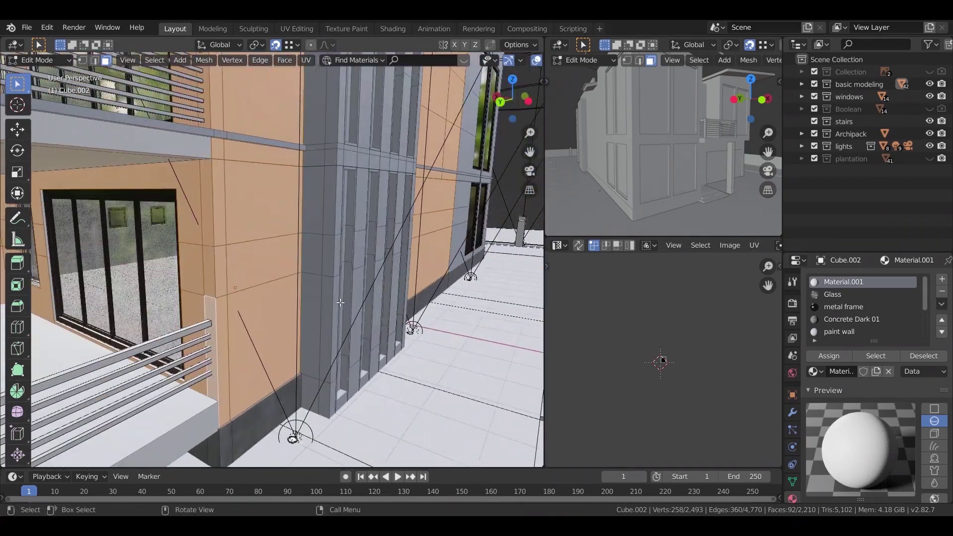
pyautogui.scroll(-5, 847, 318)
pyautogui.click(847, 331)
# Assign the metal frame material to all faces of the porch's narrow window except its glass pane.
pyautogui.moveTo(290, 248); pyautogui.dragTo(343, 244, button='middle')
pyautogui.scroll(5, 344, 244)
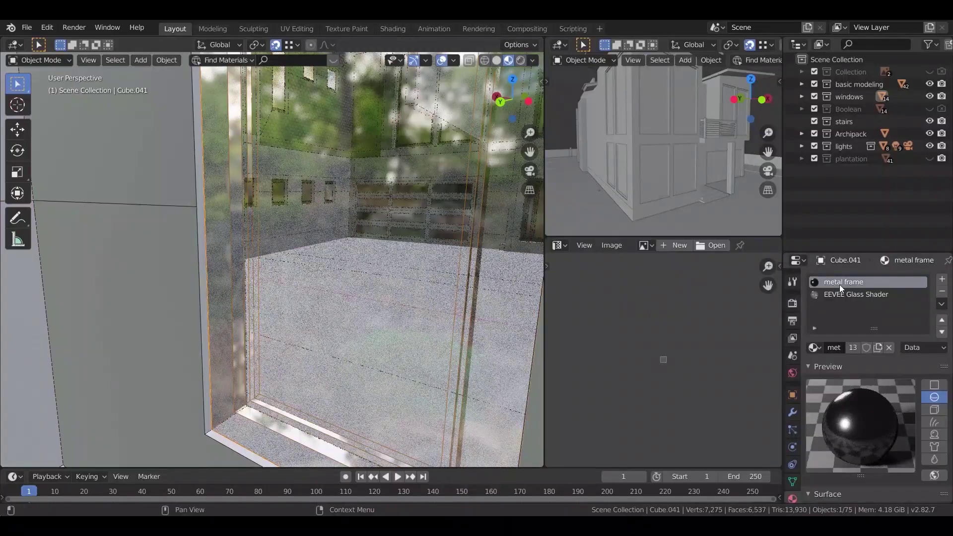
pyautogui.press('Tab')
pyautogui.scroll(-4, 223, 332)
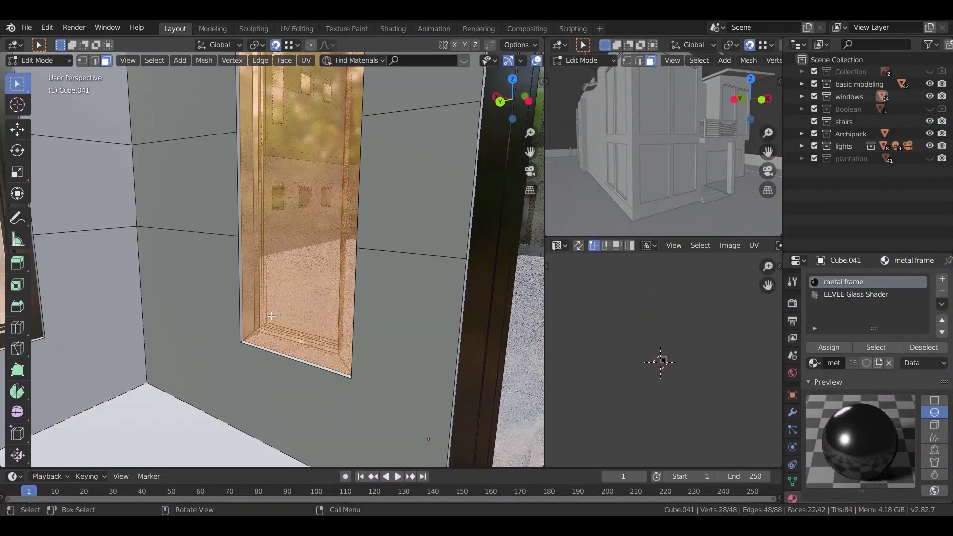
pyautogui.moveTo(223, 333); pyautogui.dragTo(290, 270, button='middle')
pyautogui.click(290, 270)
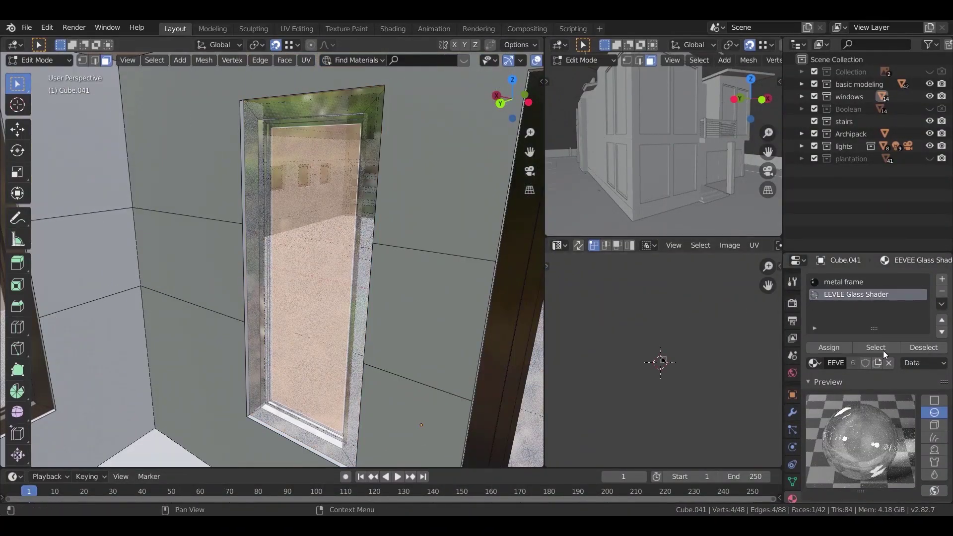
pyautogui.hotkey('ctrl', 'i')
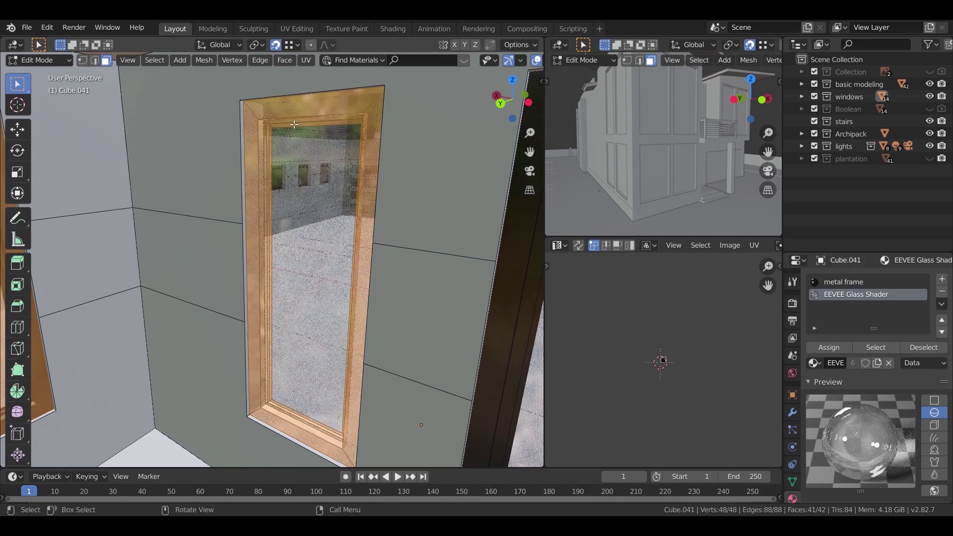
pyautogui.click(845, 281)
pyautogui.click(821, 345)
pyautogui.press('Tab')
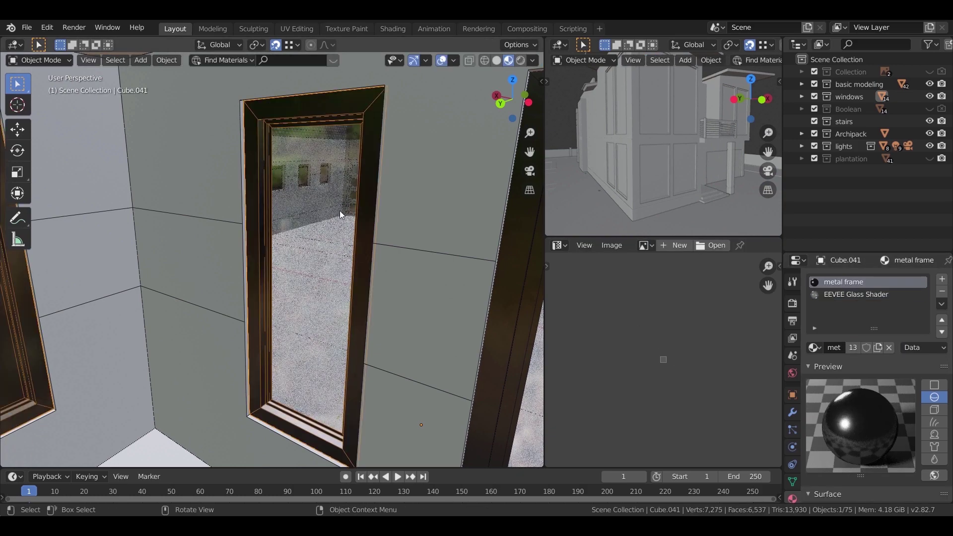
# Assign the EEVEE Glass Shader material to the glass pane of the other narrow porch window.
pyautogui.scroll(-5, 340, 210)
pyautogui.scroll(5, 208, 270)
pyautogui.keyDown('shift'); pyautogui.moveTo(187, 273); pyautogui.dragTo(268, 322, button='middle'); pyautogui.keyUp('shift')
pyautogui.press('Tab')
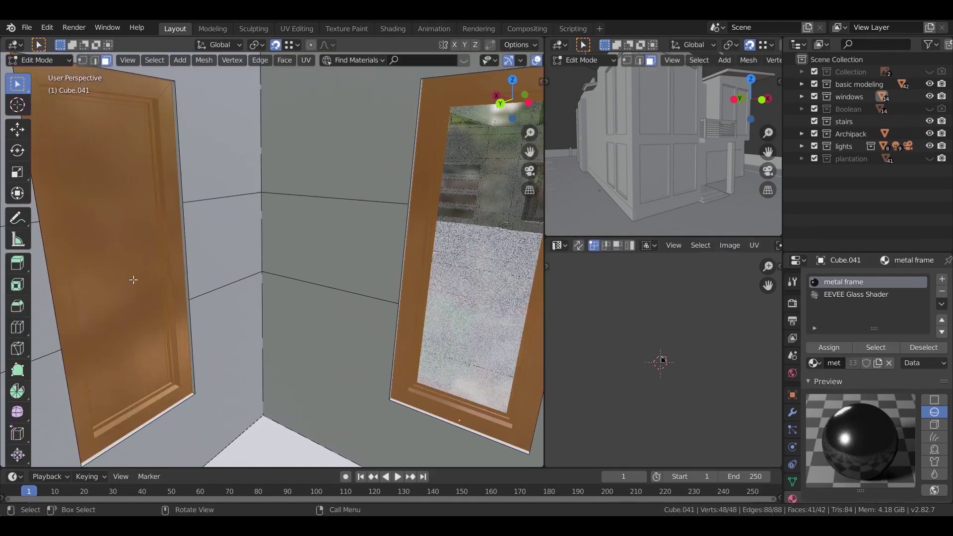
pyautogui.click(136, 281)
pyautogui.click(846, 292)
pyautogui.click(818, 345)
pyautogui.press('Tab')
# Return to editing the house mesh with its Main Wood faces selected and hide the lights collection.
pyautogui.scroll(-8, 298, 226)
pyautogui.keyDown('shift'); pyautogui.moveTo(317, 281); pyautogui.dragTo(274, 229, button='middle'); pyautogui.keyUp('shift')
pyautogui.scroll(-1, 274, 229)
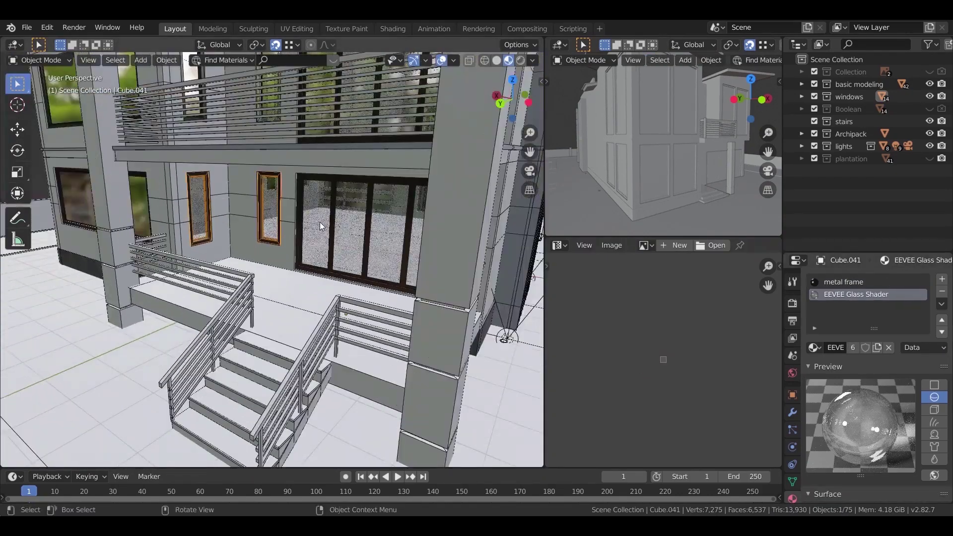
pyautogui.click(280, 248)
pyautogui.press('Tab')
pyautogui.click(861, 359)
pyautogui.scroll(-4, 367, 238)
pyautogui.moveTo(368, 239); pyautogui.dragTo(539, 184, button='middle')
pyautogui.scroll(3, 539, 183)
pyautogui.click(930, 146)
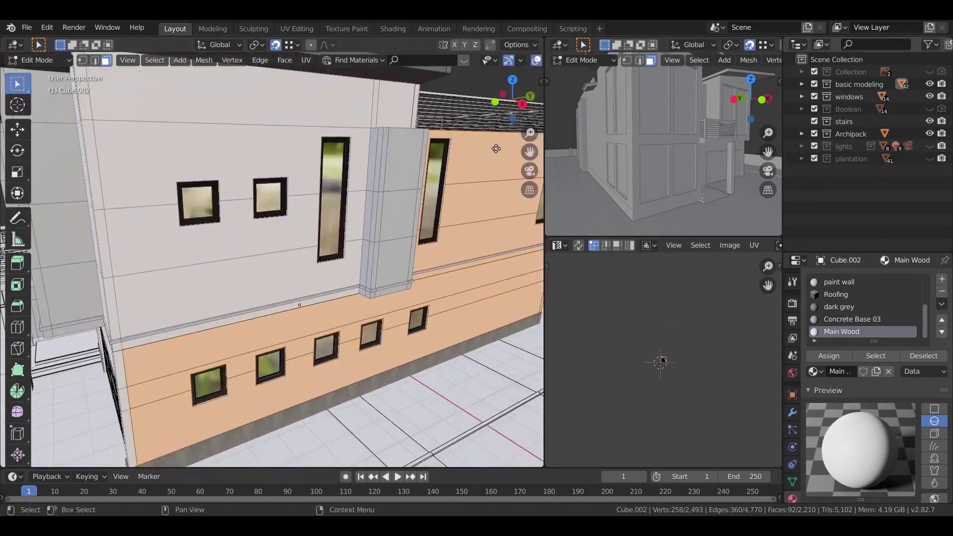
# Add the upper-floor side wall faces around the two small square windows to the selection.
pyautogui.moveTo(347, 164); pyautogui.dragTo(318, 174, button='middle')
pyautogui.keyDown('shift'); pyautogui.click(219, 124); pyautogui.keyUp('shift')
pyautogui.moveTo(218, 149); pyautogui.dragTo(204, 186, button='middle')
pyautogui.keyDown('shift'); pyautogui.click(206, 184); pyautogui.keyUp('shift')
pyautogui.keyDown('shift'); pyautogui.click(149, 253); pyautogui.keyUp('shift')
# From the right orthographic view, add the remaining upper-floor side wall faces and the narrow corner strips to the selection.
pyautogui.moveTo(129, 263); pyautogui.dragTo(100, 274, button='middle')
pyautogui.press('KP_3')
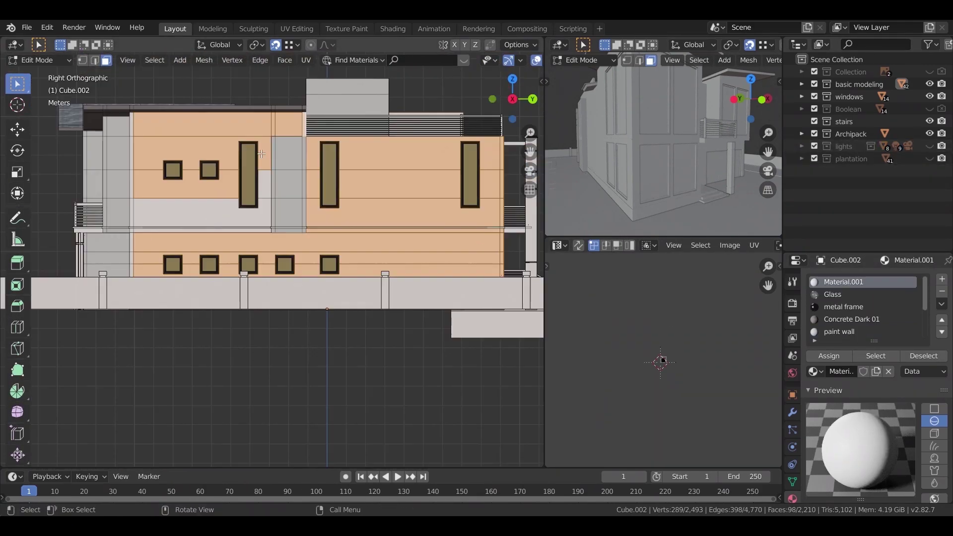
pyautogui.scroll(2, 239, 170)
pyautogui.keyDown('shift'); pyautogui.moveTo(239, 170); pyautogui.dragTo(300, 247, button='middle'); pyautogui.keyUp('shift')
pyautogui.keyDown('shift'); pyautogui.moveTo(301, 253); pyautogui.dragTo(150, 223); pyautogui.keyUp('shift')
pyautogui.keyDown('shift'); pyautogui.moveTo(132, 144); pyautogui.dragTo(133, 283); pyautogui.keyUp('shift')
pyautogui.keyDown('shift'); pyautogui.moveTo(133, 343); pyautogui.dragTo(133, 343); pyautogui.keyUp('shift')
# Add the front corner's upper wall faces and the wall above the garage door to the selection.
pyautogui.moveTo(134, 343); pyautogui.dragTo(354, 103, button='middle')
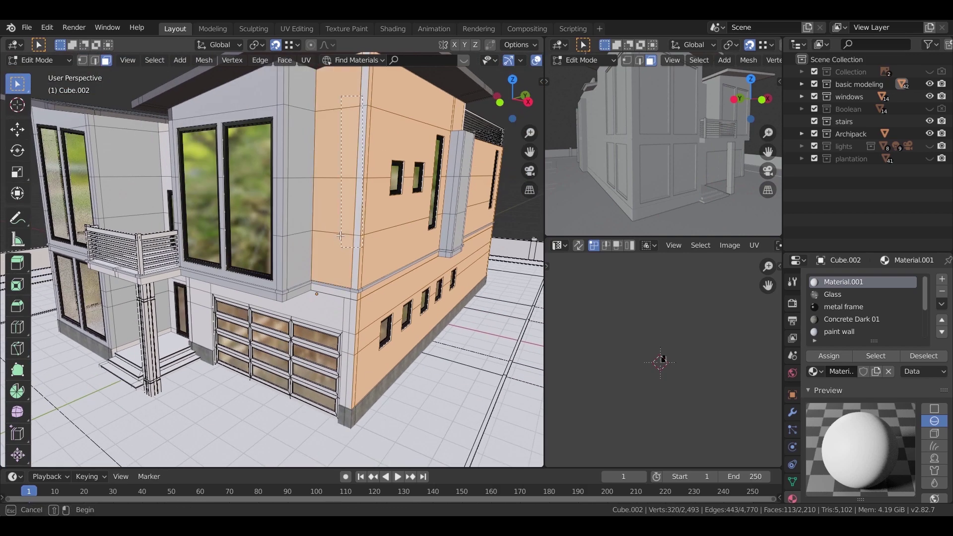
pyautogui.keyDown('shift'); pyautogui.moveTo(337, 315); pyautogui.dragTo(335, 318); pyautogui.keyUp('shift')
pyautogui.moveTo(334, 318); pyautogui.dragTo(376, 258, button='middle')
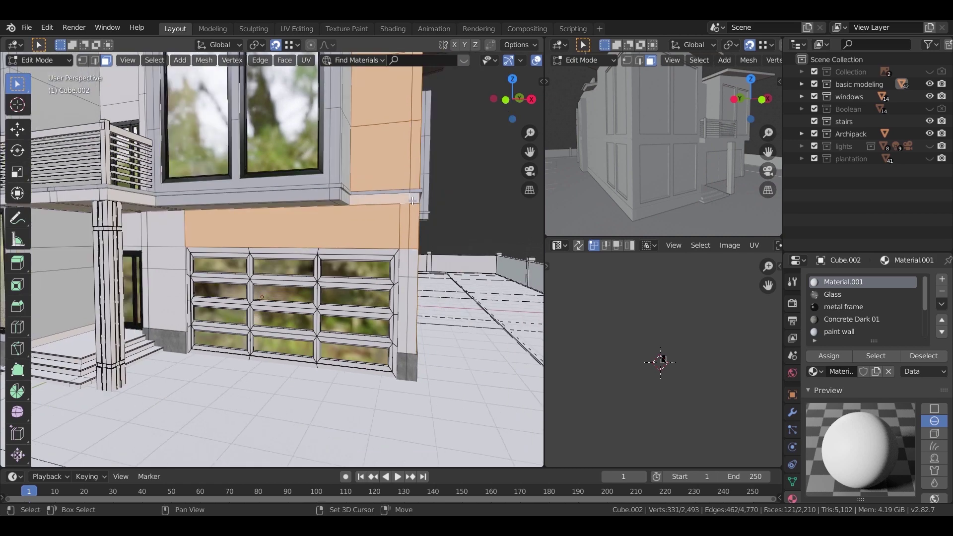
# Add the wall faces between the entrance and the garage door to the selection and assign the Main Wood material.
pyautogui.keyDown('shift'); pyautogui.click(177, 272); pyautogui.keyUp('shift')
pyautogui.moveTo(178, 272); pyautogui.dragTo(207, 262, button='middle')
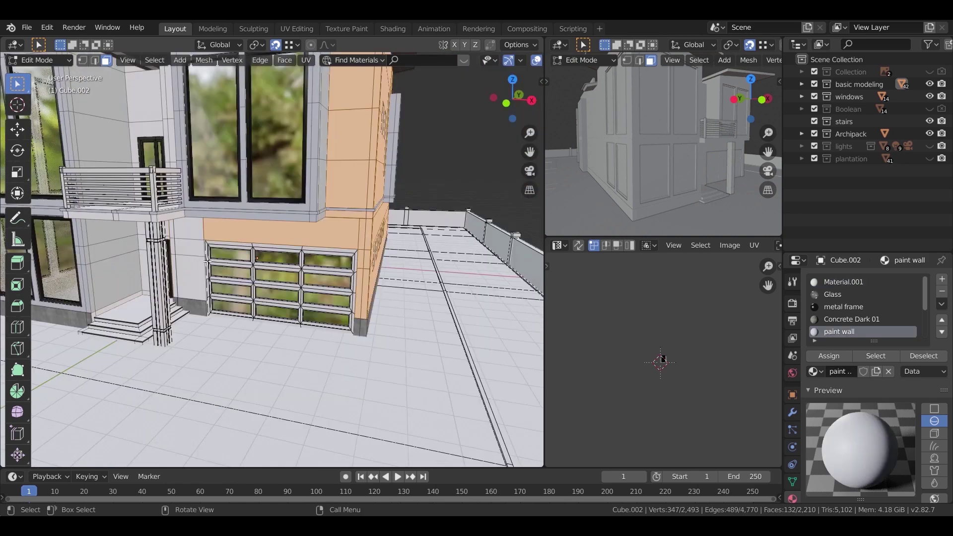
pyautogui.keyDown('shift'); pyautogui.moveTo(177, 276); pyautogui.dragTo(175, 276); pyautogui.keyUp('shift')
pyautogui.moveTo(176, 275); pyautogui.dragTo(198, 269, button='middle')
pyautogui.scroll(1, 198, 269)
pyautogui.scroll(-3, 853, 325)
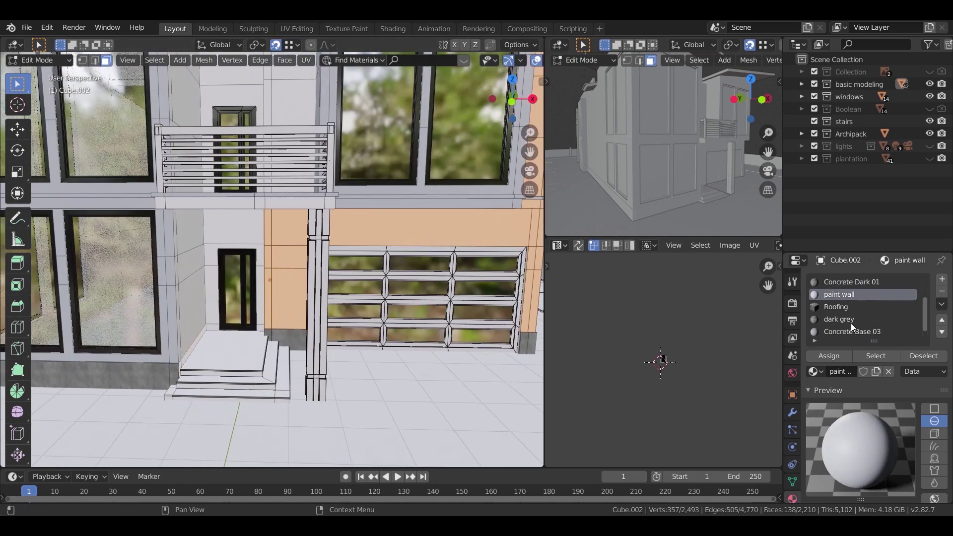
pyautogui.keyDown('ctrl'); pyautogui.moveTo(278, 227); pyautogui.dragTo(304, 292); pyautogui.keyUp('ctrl')
pyautogui.moveTo(325, 289); pyautogui.dragTo(317, 323, button='middle')
pyautogui.scroll(-1, 858, 328)
pyautogui.click(857, 332)
# Clear the selection and select the faces still using Material.001 to check for unassigned walls.
pyautogui.click(839, 282)
pyautogui.press('a')
pyautogui.press('a')
pyautogui.click(876, 356)
pyautogui.scroll(-4, 418, 291)
pyautogui.moveTo(418, 291)
pyautogui.mouseDown(button='middle')
pyautogui.moveTo(397, 273)
pyautogui.moveTo(428, 301)
pyautogui.moveTo(421, 279)
pyautogui.mouseUp(button='middle')
pyautogui.scroll(4, 212, 327)
# Assign the paint wall material to the narrow wall strip beside the entrance steps.
pyautogui.click(212, 330)
pyautogui.click(844, 332)
pyautogui.click(836, 360)
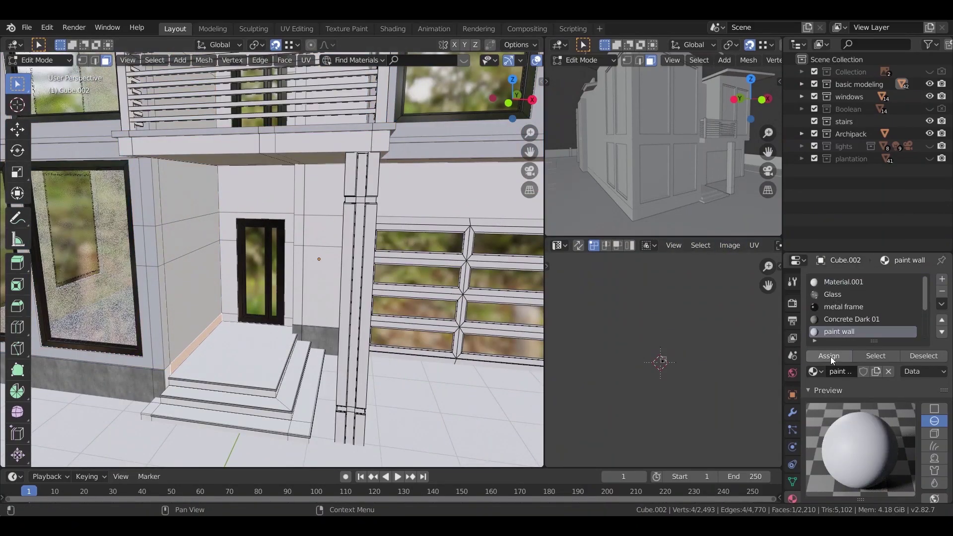
# Select the back wall faces of the entrance recess on the ground floor and behind the balcony.
pyautogui.click(874, 359)
pyautogui.moveTo(343, 223)
pyautogui.mouseDown(button='middle')
pyautogui.moveTo(347, 298)
pyautogui.moveTo(342, 224)
pyautogui.moveTo(367, 208)
pyautogui.mouseUp(button='middle')
pyautogui.moveTo(368, 188); pyautogui.dragTo(256, 316)
pyautogui.keyDown('shift'); pyautogui.moveTo(380, 213); pyautogui.dragTo(383, 357, button='middle'); pyautogui.keyUp('shift')
pyautogui.keyDown('shift'); pyautogui.moveTo(384, 141); pyautogui.dragTo(328, 276); pyautogui.keyUp('shift')
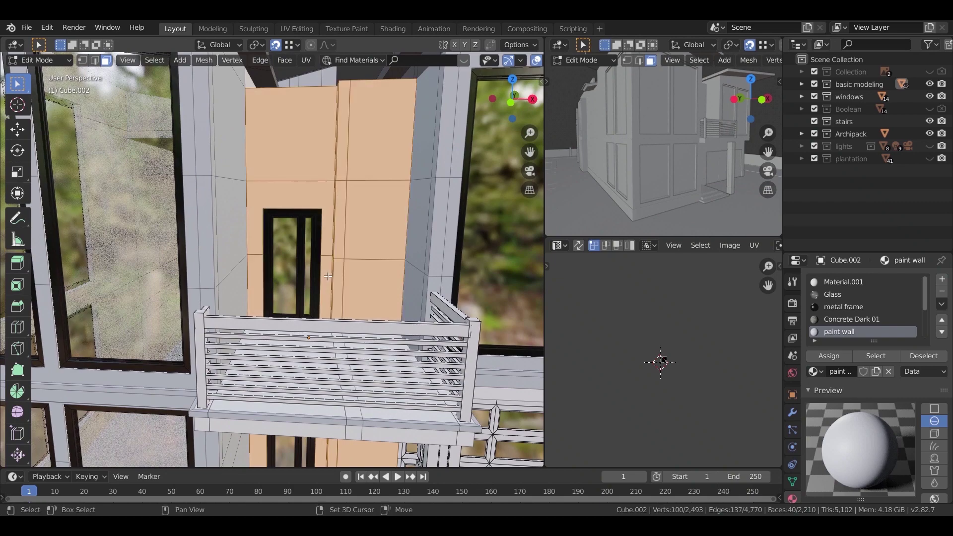
pyautogui.scroll(-3, 317, 241)
pyautogui.moveTo(317, 240); pyautogui.dragTo(297, 199, button='middle')
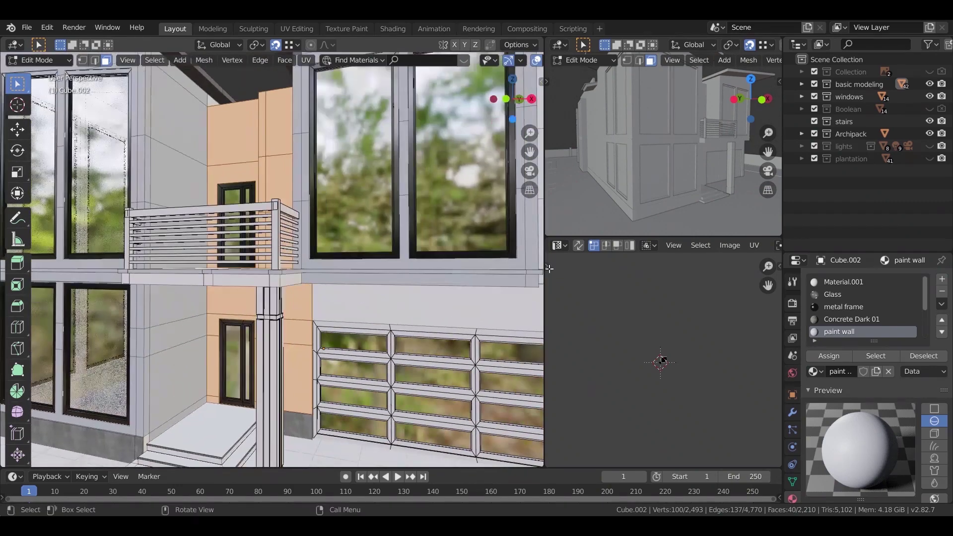
# Make Main Wood the active material and add all faces using it to the selection.
pyautogui.scroll(-1, 850, 323)
pyautogui.scroll(-3, 846, 320)
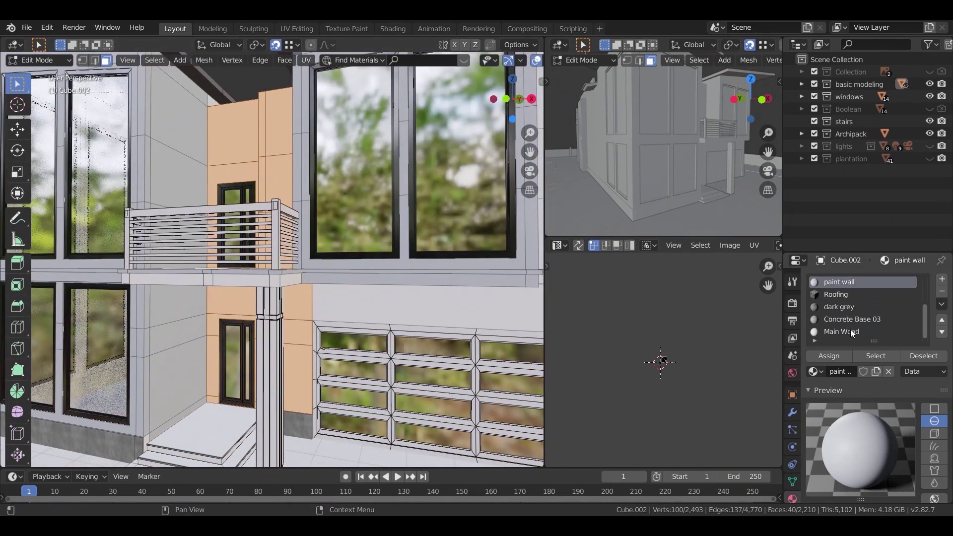
pyautogui.click(848, 331)
pyautogui.click(872, 358)
pyautogui.moveTo(348, 278); pyautogui.dragTo(406, 293, button='middle')
pyautogui.scroll(-5, 318, 282)
pyautogui.scroll(5, 428, 260)
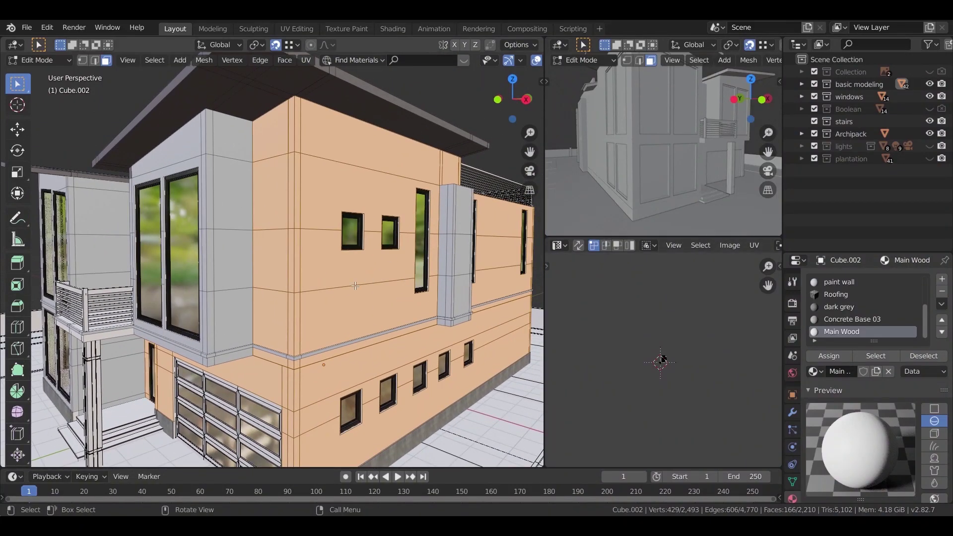
# Browse BlenderKit's wood category for a suitable wood plank material.
pyautogui.press('n')
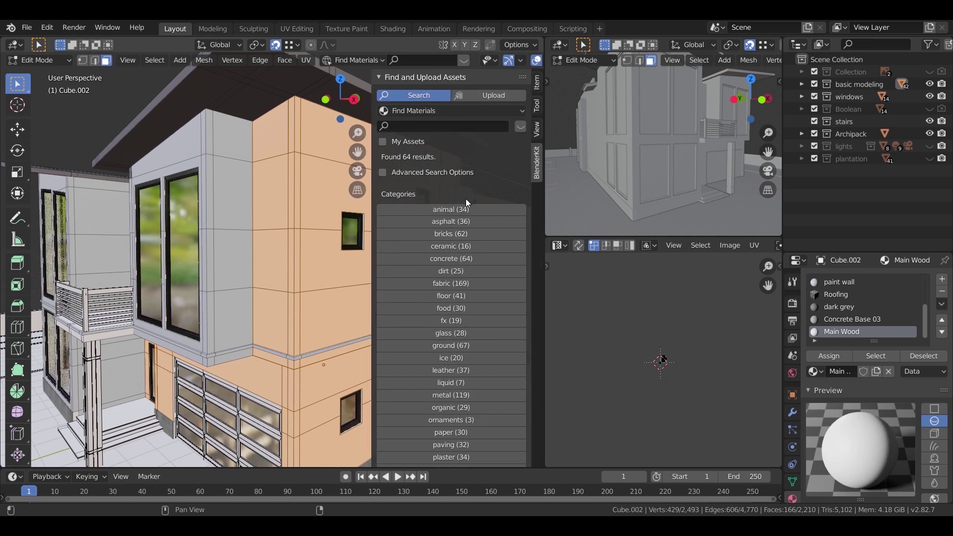
pyautogui.scroll(-6, 474, 362)
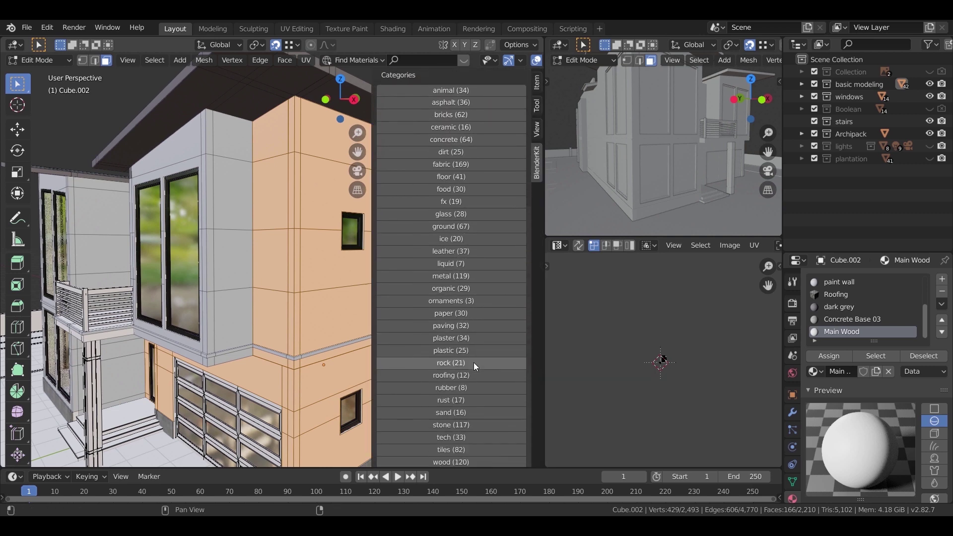
pyautogui.click(460, 440)
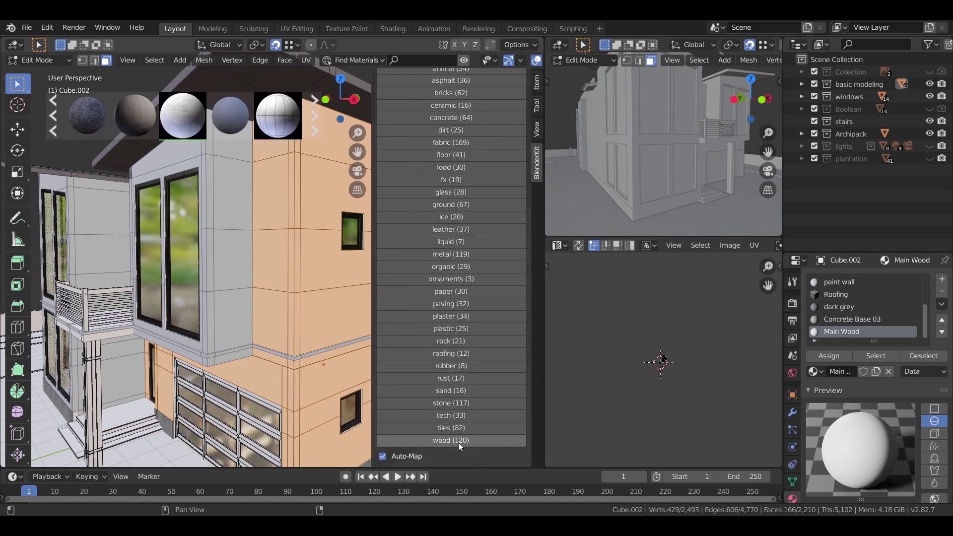
pyautogui.moveTo(80, 106)
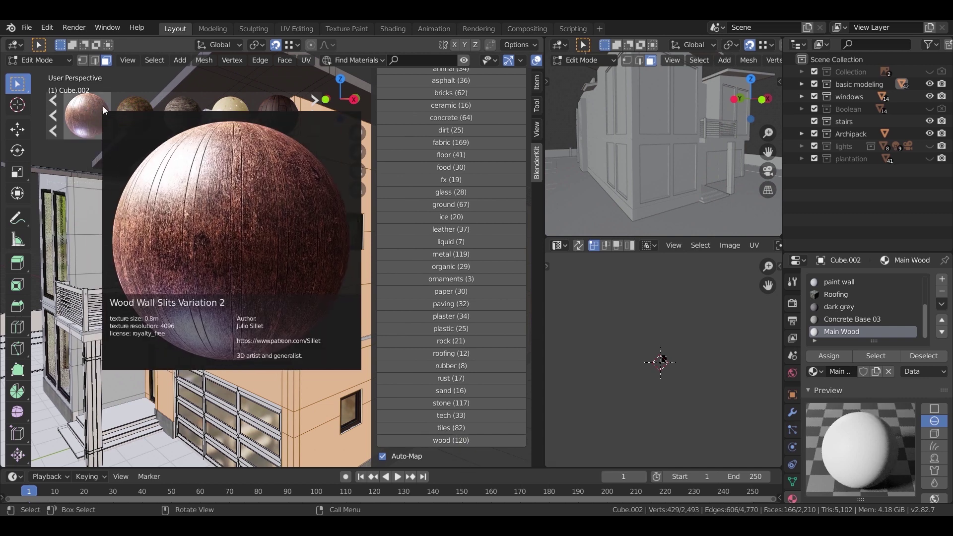
pyautogui.moveTo(258, 119)
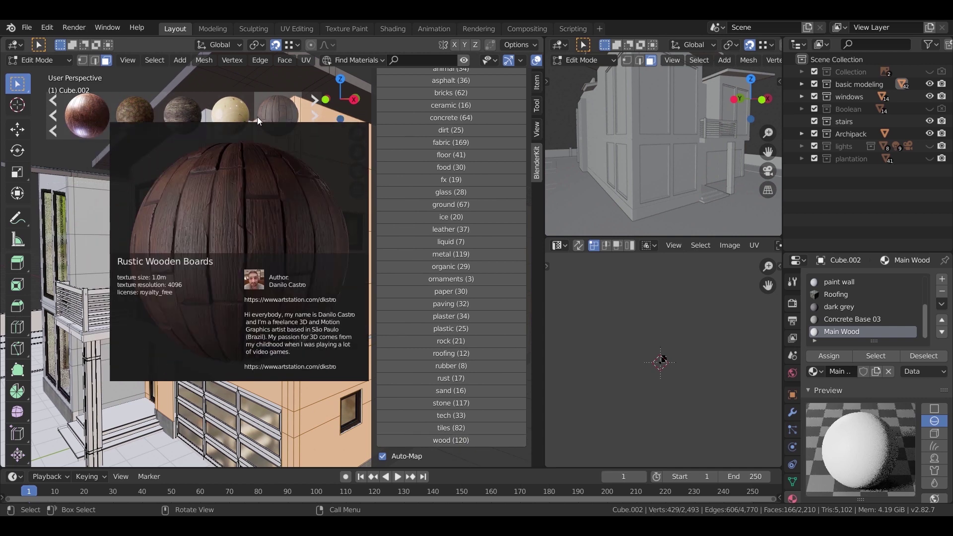
pyautogui.click(311, 115)
pyautogui.click(311, 115)
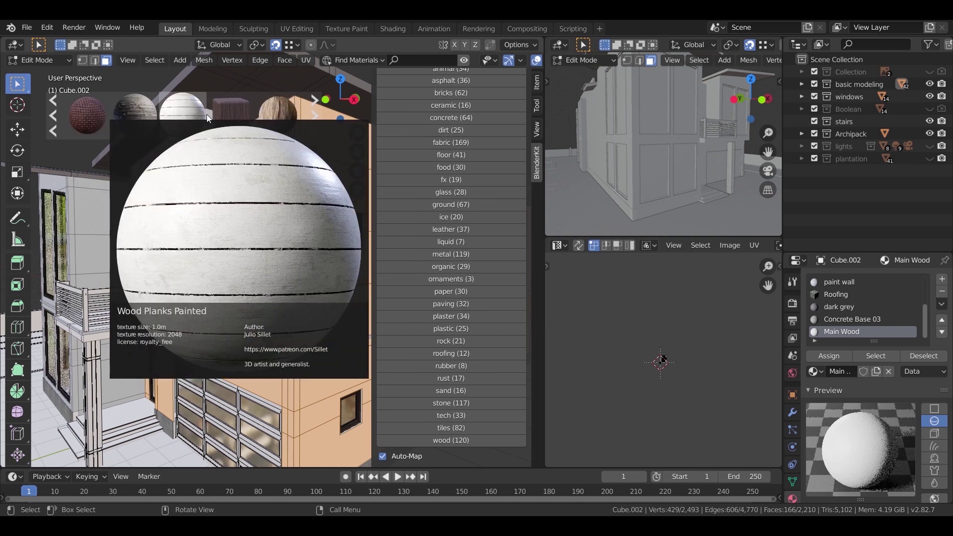
pyautogui.moveTo(269, 111)
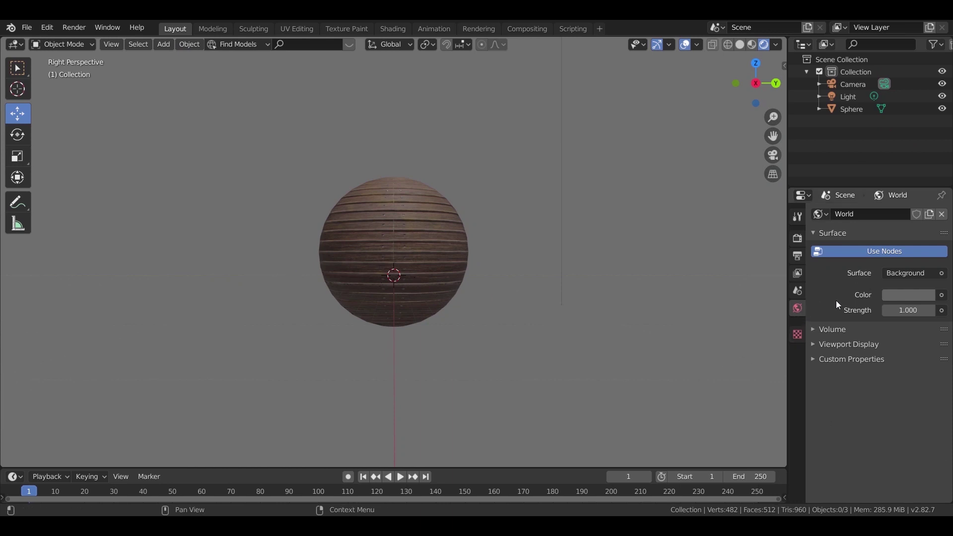
# In the other Blender file, select the wood-plank sphere, inspect its surface and open its material settings.
pyautogui.click(432, 242)
pyautogui.moveTo(433, 243); pyautogui.dragTo(404, 266, button='middle')
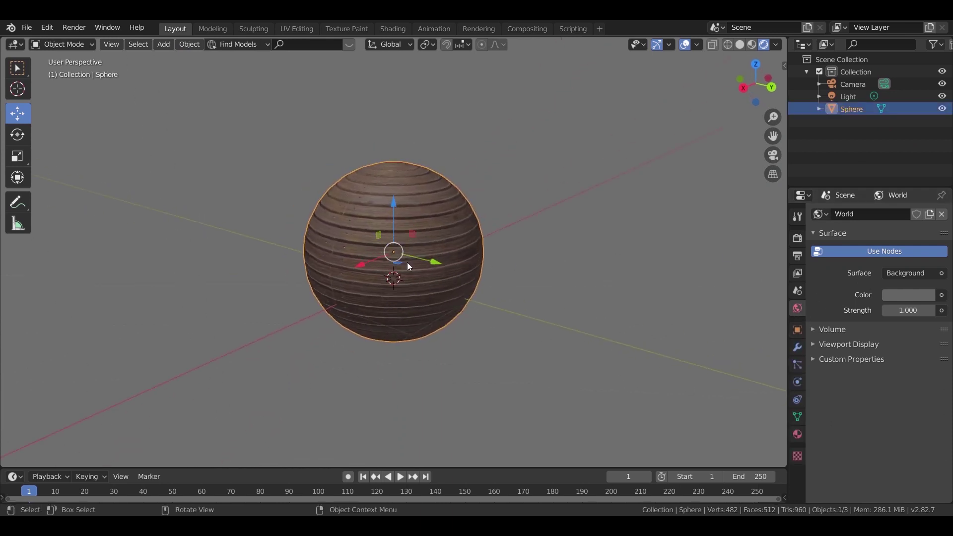
pyautogui.scroll(3, 456, 243)
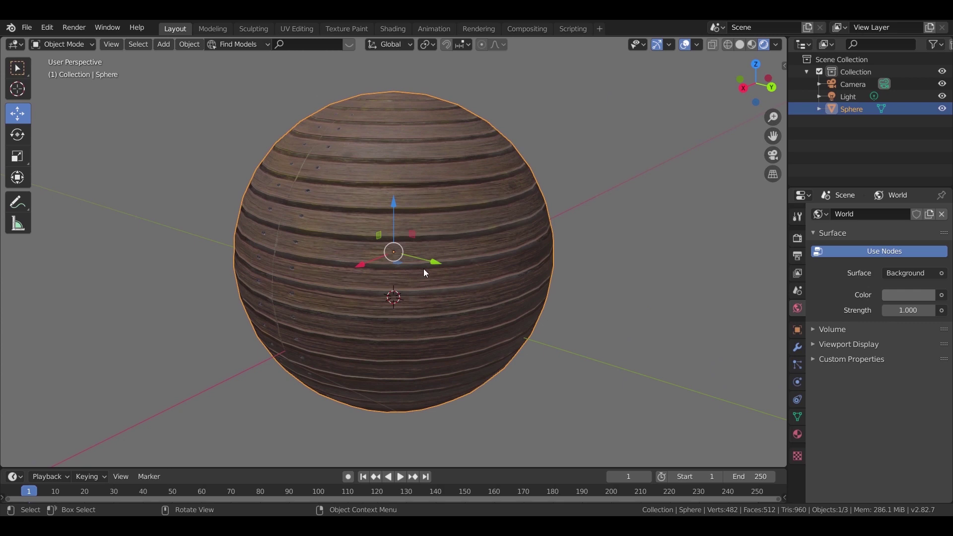
pyautogui.scroll(-2, 423, 268)
pyautogui.click(797, 434)
pyautogui.click(843, 294)
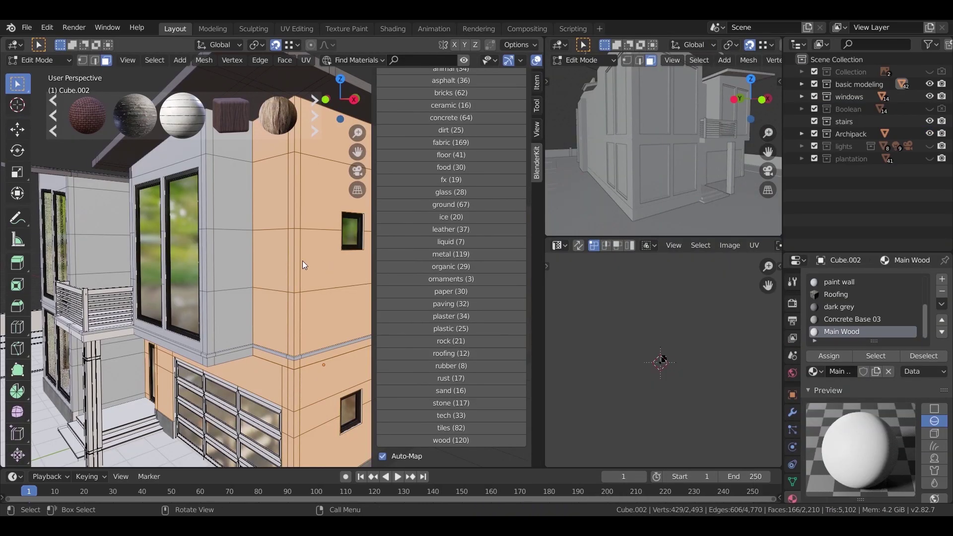
# Back in the house file, close the asset sidebar and return to Object Mode in top view with everything deselected.
pyautogui.press('n')
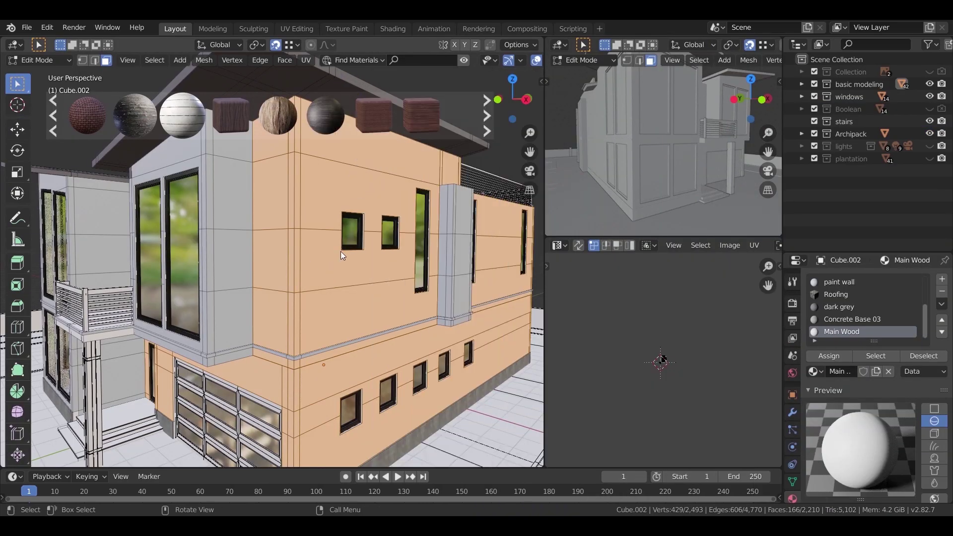
pyautogui.scroll(-4, 340, 251)
pyautogui.moveTo(365, 269); pyautogui.dragTo(432, 295, button='middle')
pyautogui.scroll(2, 345, 301)
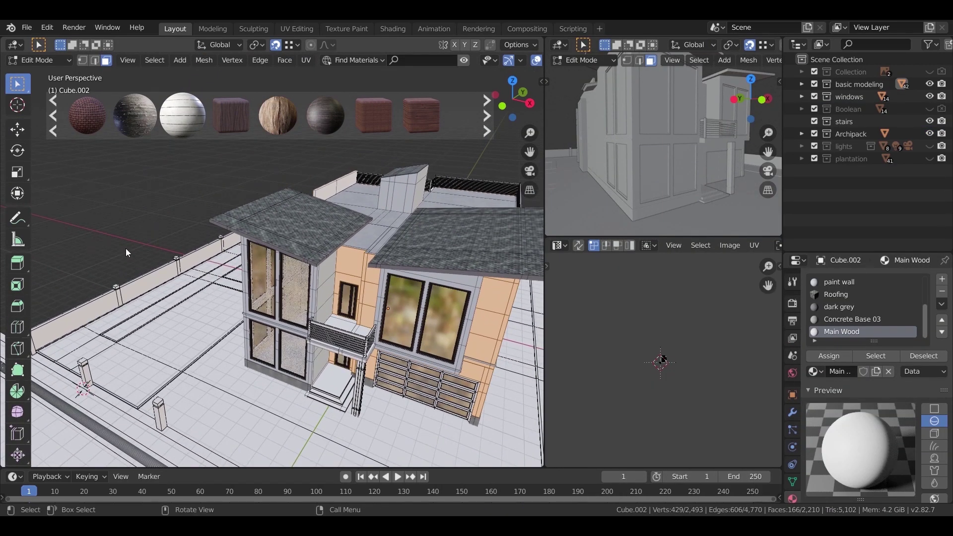
pyautogui.hotkey('alt', 'a')
pyautogui.press('KP_7')
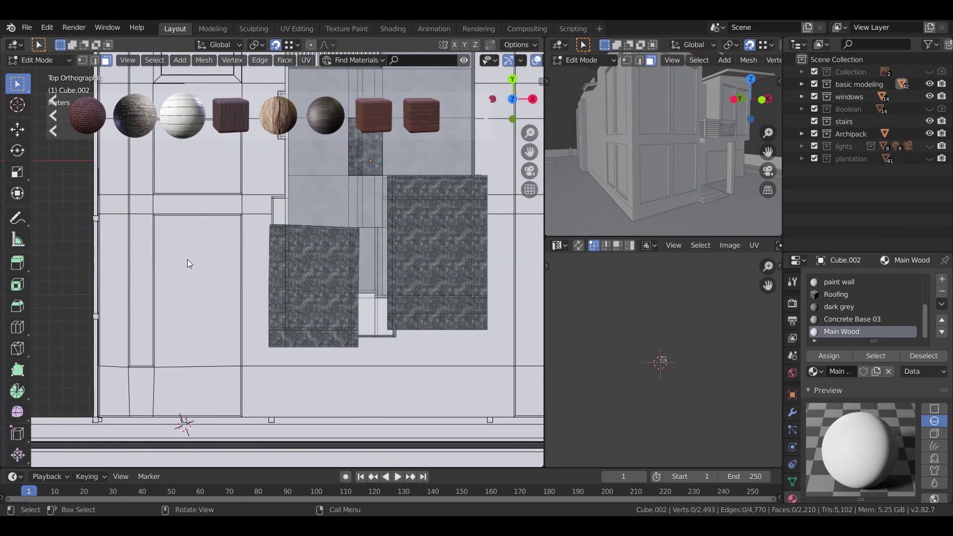
pyautogui.press('Tab')
pyautogui.scroll(-6, 347, 270)
pyautogui.scroll(1, 421, 300)
pyautogui.hotkey('alt', 'a')
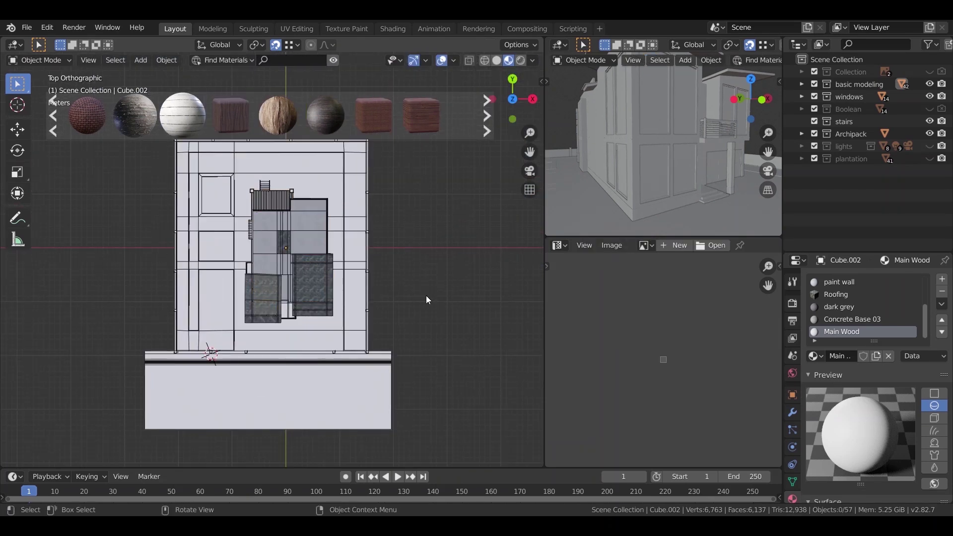
# Create a new collection in the scene and name it Ex.material.
pyautogui.rightClick(873, 183)
pyautogui.click(871, 183)
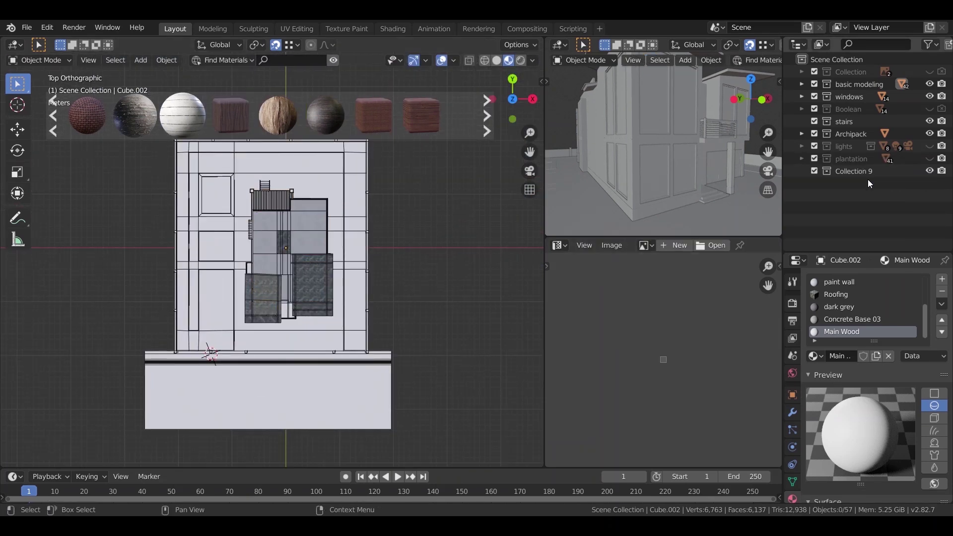
pyautogui.doubleClick(865, 171)
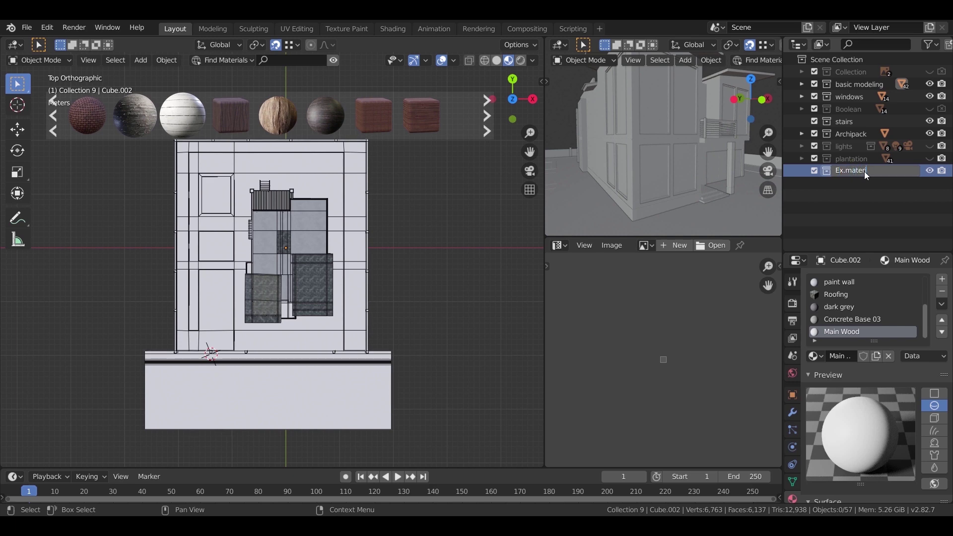
pyautogui.press('Return')
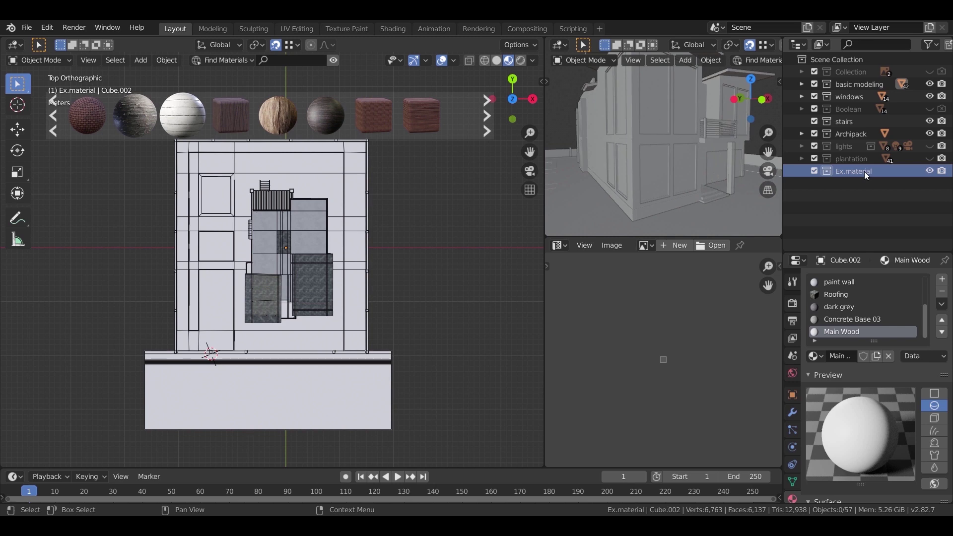
# Paste the copied wood sphere into the Ex.material collection and move it along X until it clears the plot.
pyautogui.hotkey('ctrl', 'v')
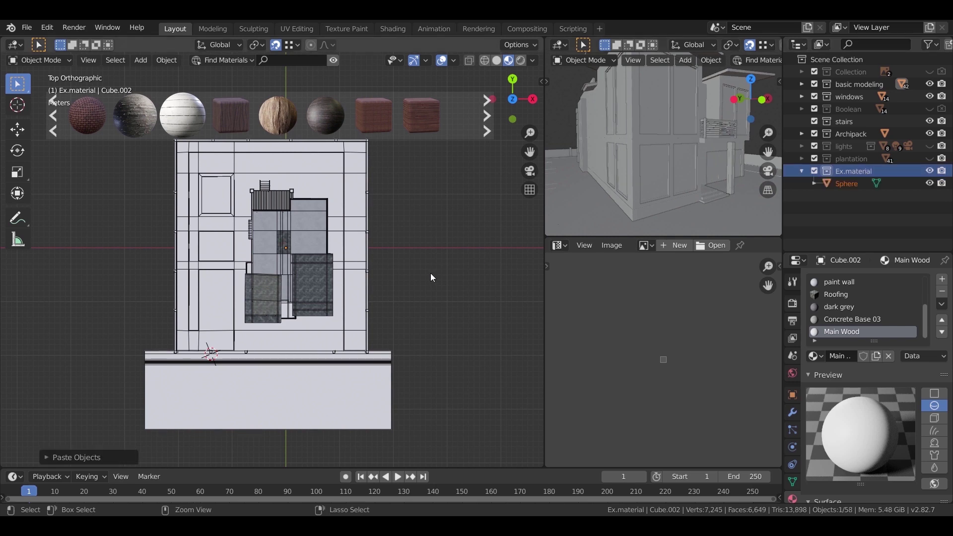
pyautogui.scroll(-6, 419, 275)
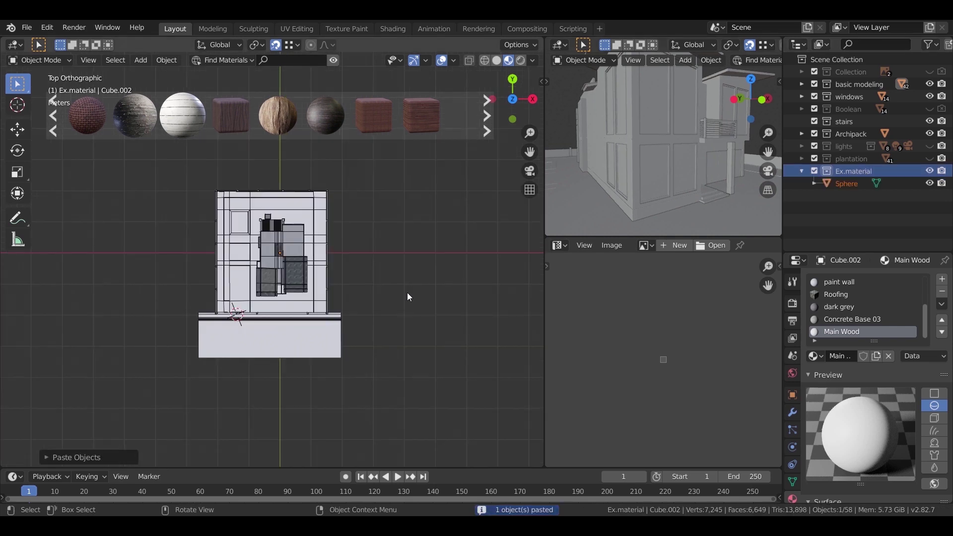
pyautogui.scroll(2, 354, 306)
pyautogui.press('KP_Decimal')
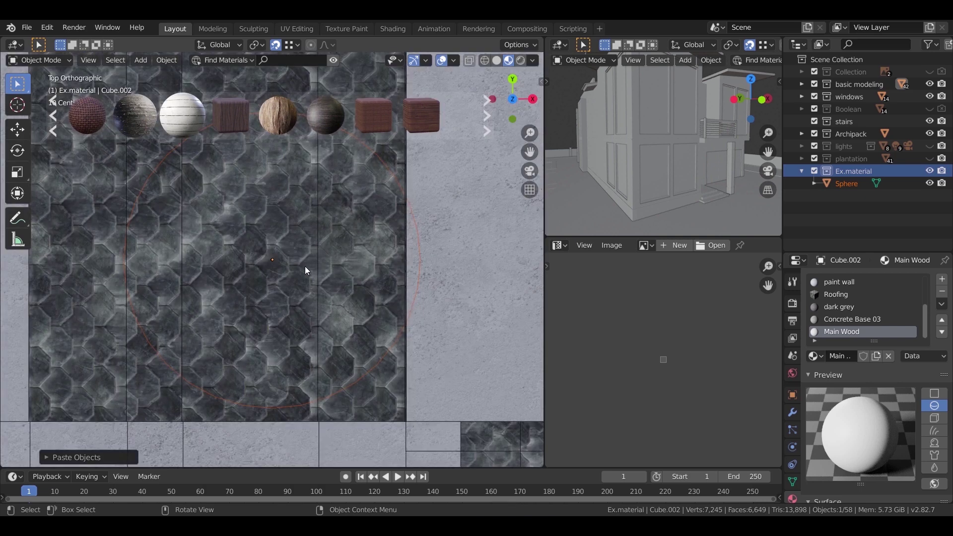
pyautogui.scroll(-6, 286, 263)
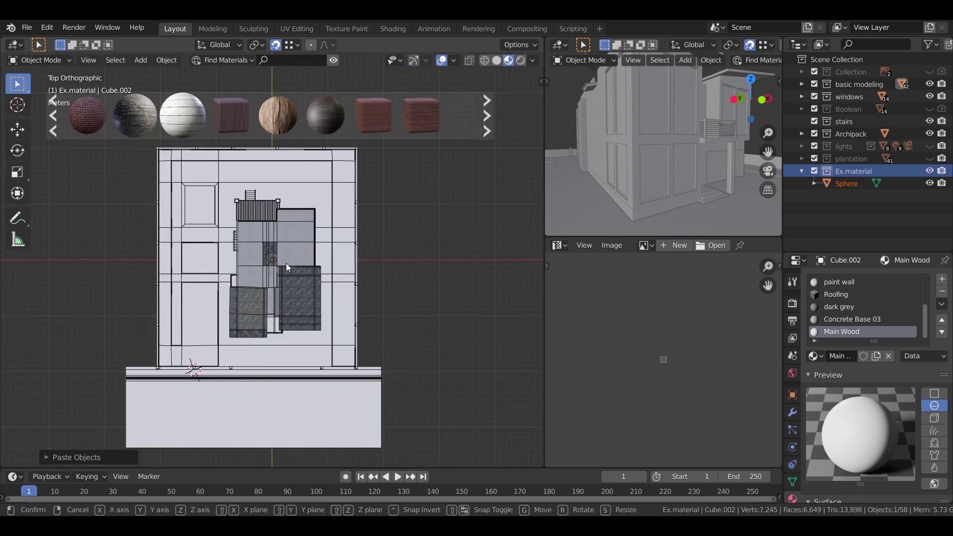
pyautogui.press('g')
pyautogui.hotkey('shift', 'z')
pyautogui.press('x')
pyautogui.click(489, 267)
# Select the pasted sphere and change the UV editor area to the Shader Editor.
pyautogui.moveTo(489, 266); pyautogui.dragTo(362, 243, button='middle')
pyautogui.scroll(5, 371, 312)
pyautogui.scroll(3, 372, 311)
pyautogui.keyDown('shift'); pyautogui.moveTo(371, 312); pyautogui.dragTo(311, 284, button='middle'); pyautogui.keyUp('shift')
pyautogui.click(238, 281)
pyautogui.click(391, 320)
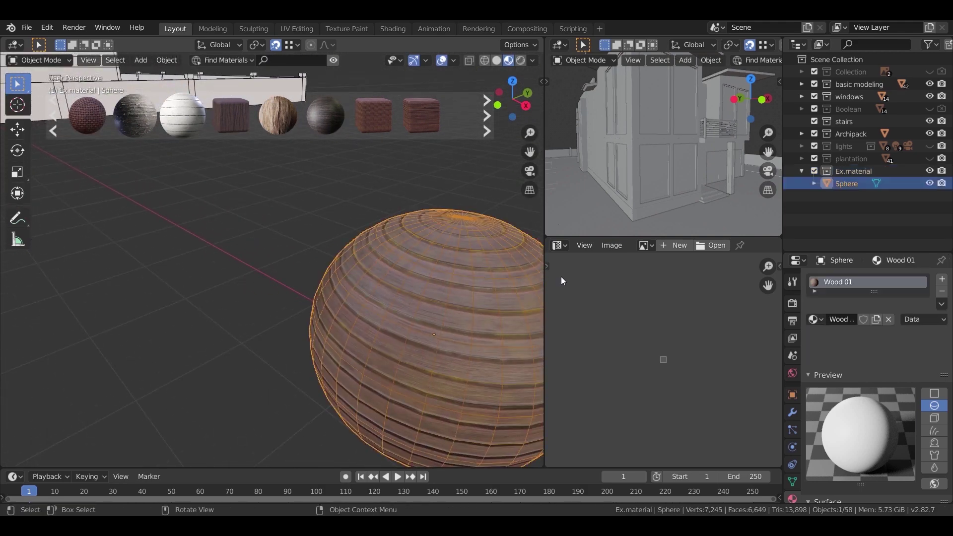
pyautogui.click(566, 246)
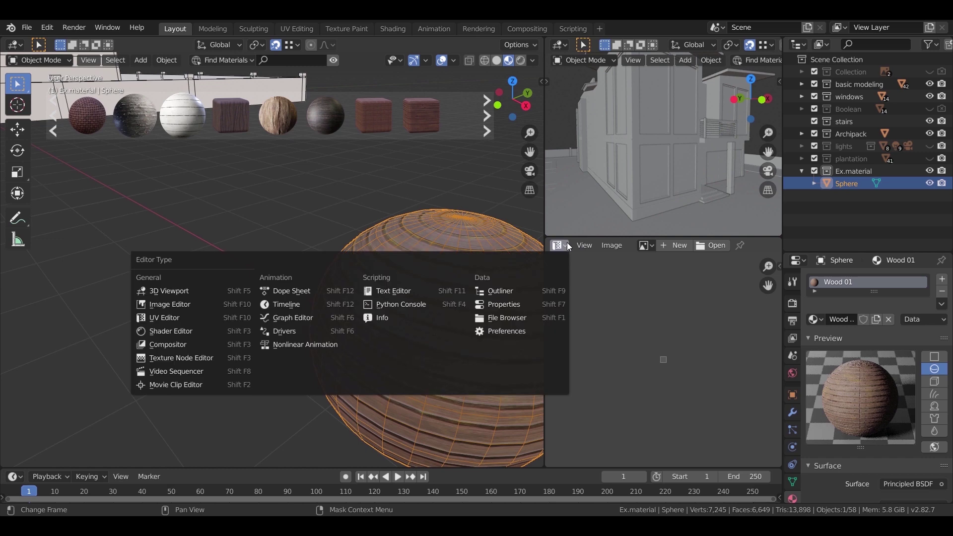
pyautogui.click(183, 331)
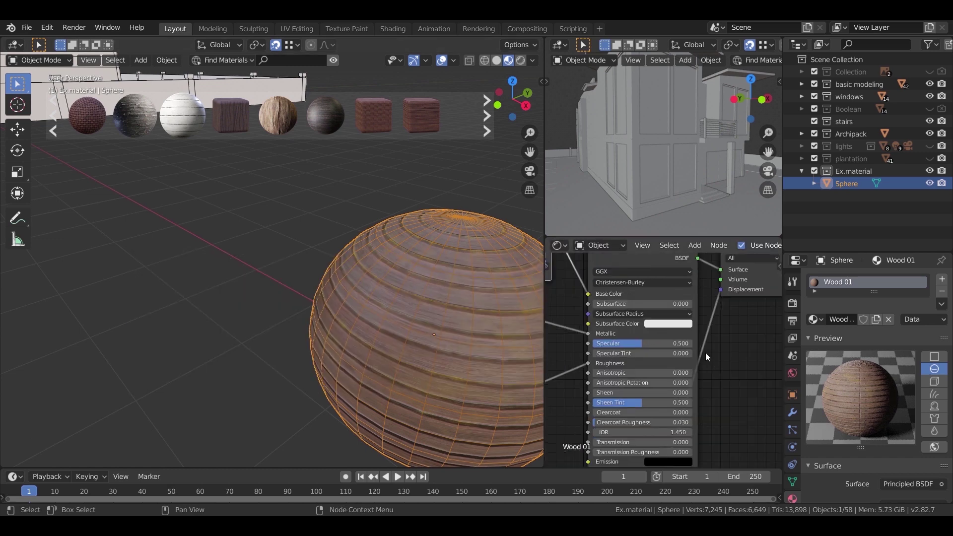
# Examine the sphere's Wood 01 node setup and its place beside the house.
pyautogui.scroll(-10, 711, 357)
pyautogui.moveTo(619, 387); pyautogui.dragTo(719, 355, button='middle')
pyautogui.scroll(-3, 633, 386)
pyautogui.moveTo(625, 397); pyautogui.dragTo(624, 378, button='middle')
pyautogui.scroll(-9, 264, 307)
pyautogui.scroll(-6, 265, 311)
pyautogui.moveTo(169, 298); pyautogui.dragTo(238, 288, button='middle')
pyautogui.scroll(3, 343, 344)
pyautogui.scroll(-2, 633, 378)
pyautogui.moveTo(744, 308); pyautogui.dragTo(692, 408, button='middle')
pyautogui.scroll(8, 725, 317)
# Widen the Shader Editor area and move the Material Output node farther away from the Principled BSDF node.
pyautogui.moveTo(543, 284); pyautogui.dragTo(438, 283)
pyautogui.scroll(4, 591, 299)
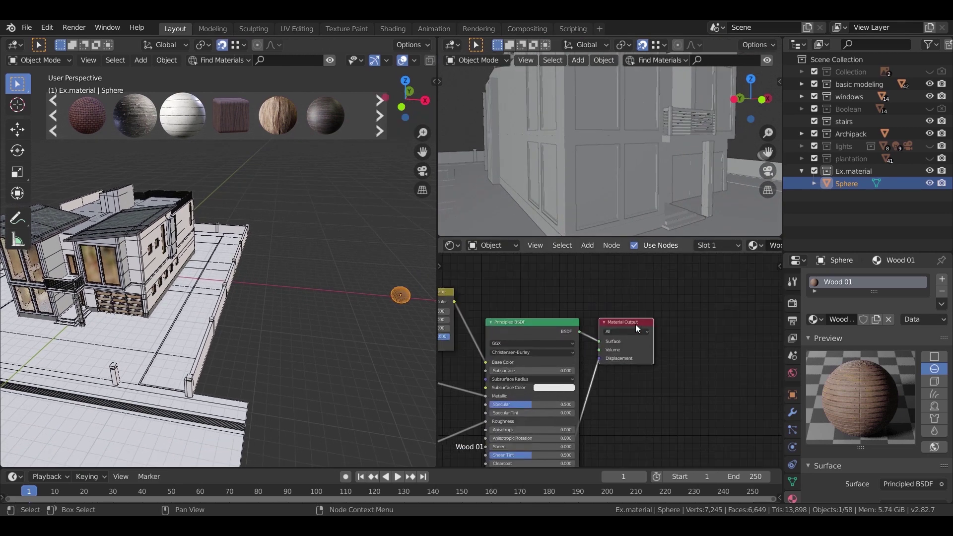
pyautogui.moveTo(629, 324); pyautogui.dragTo(738, 325)
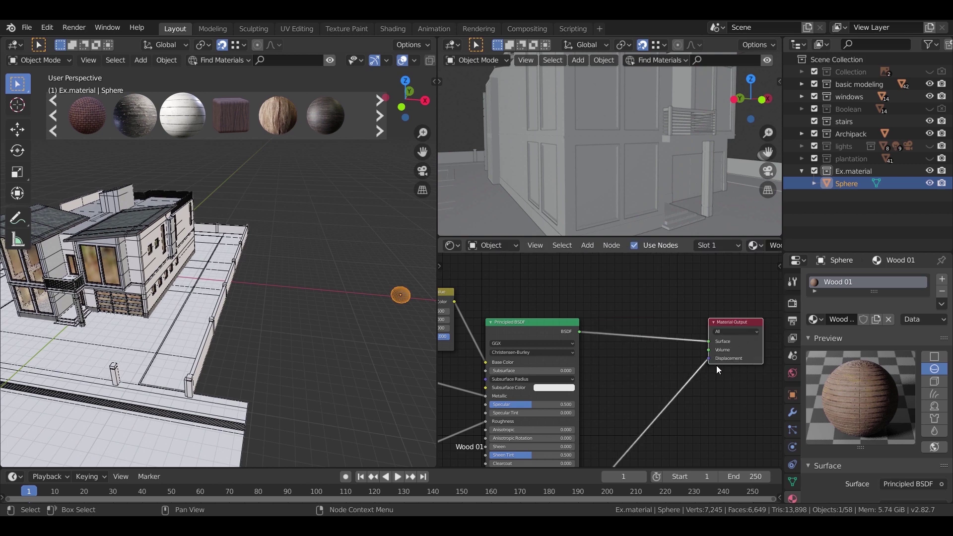
pyautogui.moveTo(717, 379); pyautogui.dragTo(694, 387, button='middle')
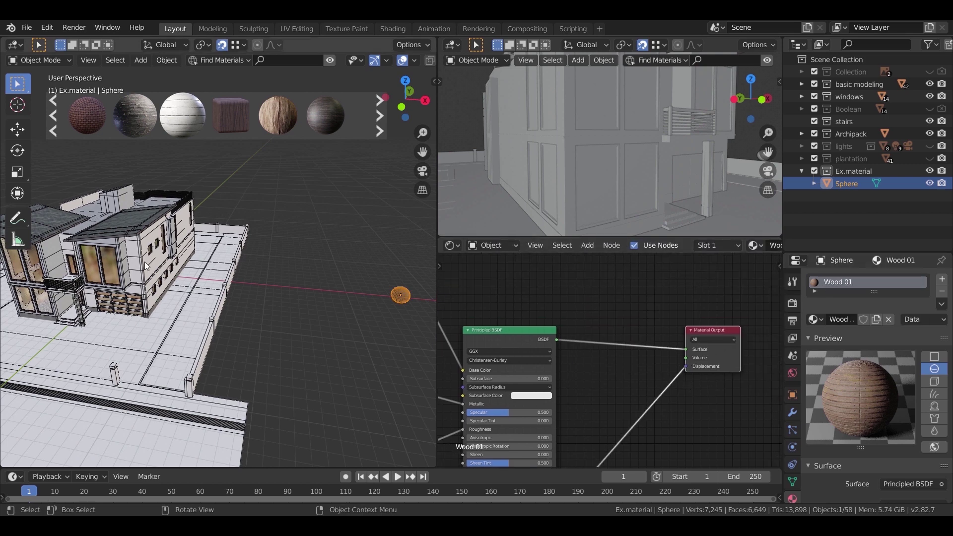
# Select the house object and replace the material in its Main Wood slot with Wood 01.
pyautogui.scroll(8, 216, 280)
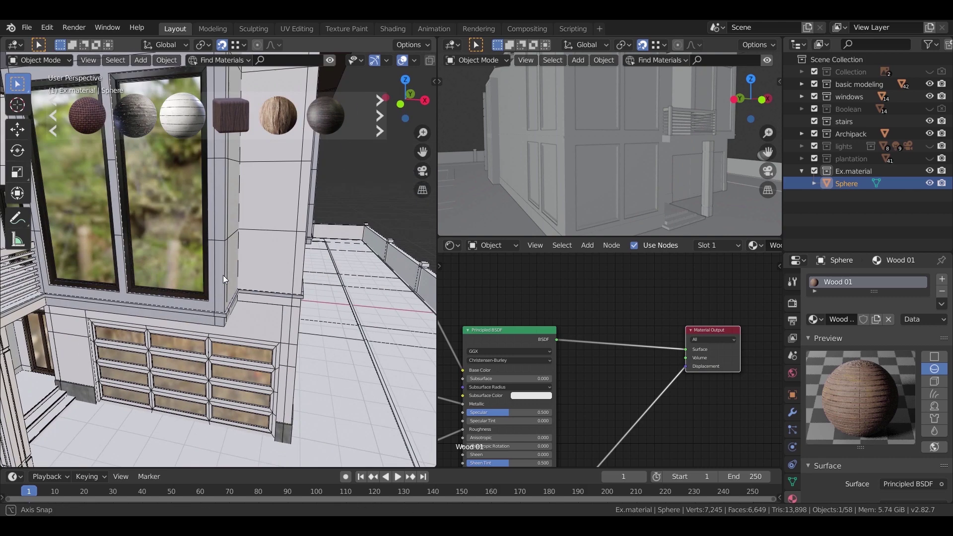
pyautogui.click(220, 223)
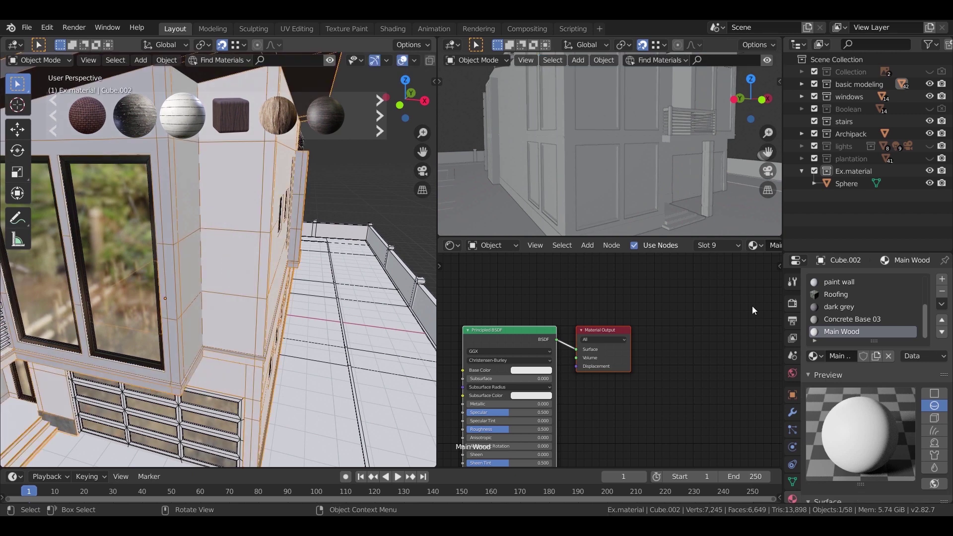
pyautogui.click(815, 356)
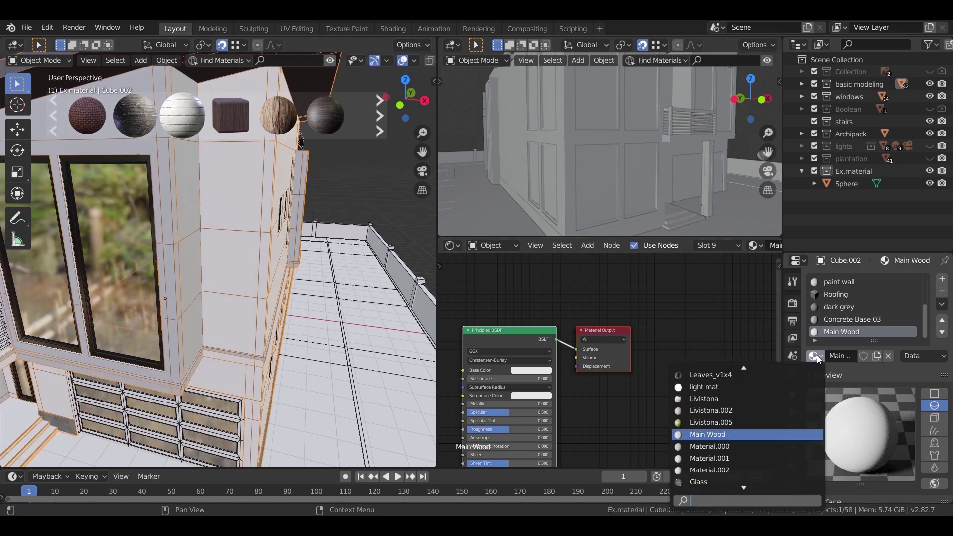
pyautogui.write('w')
pyautogui.click(703, 435)
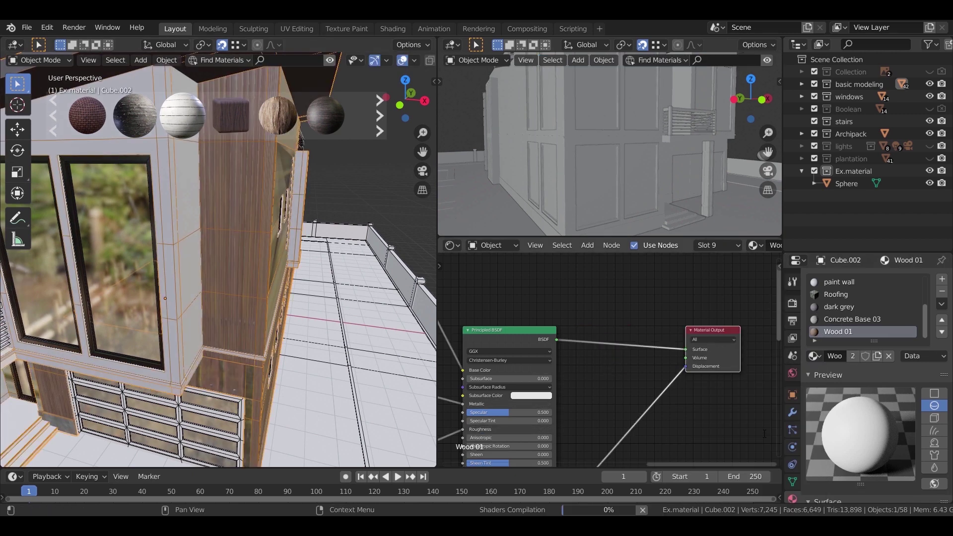
# Enter Edit Mode on the house and select all faces assigned to the Wood 01 material slot.
pyautogui.scroll(-6, 252, 311)
pyautogui.moveTo(213, 332); pyautogui.dragTo(175, 342, button='middle')
pyautogui.keyDown('shift'); pyautogui.moveTo(167, 288); pyautogui.dragTo(202, 302, button='middle'); pyautogui.keyUp('shift')
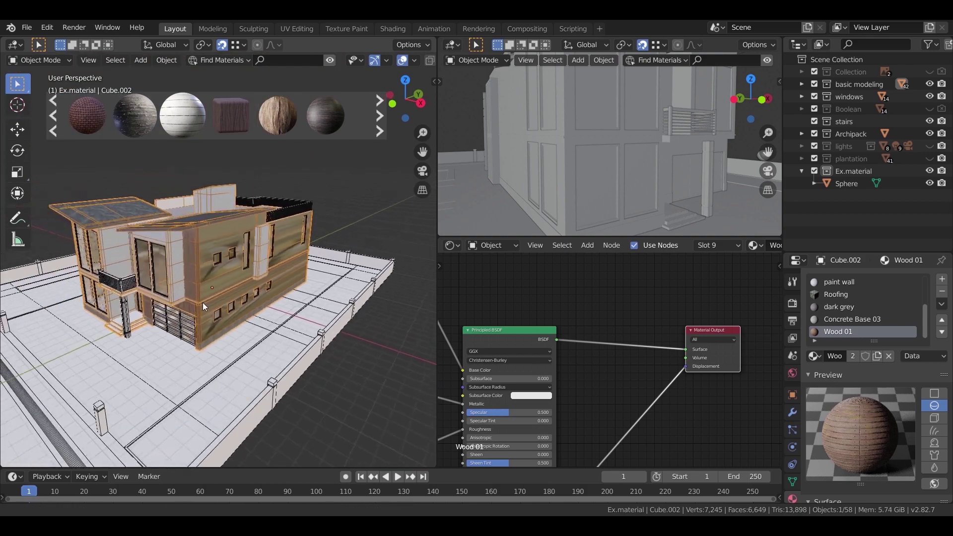
pyautogui.scroll(5, 228, 283)
pyautogui.keyDown('shift'); pyautogui.moveTo(249, 232); pyautogui.dragTo(343, 292, button='middle'); pyautogui.keyUp('shift')
pyautogui.moveTo(256, 296); pyautogui.dragTo(207, 293, button='middle')
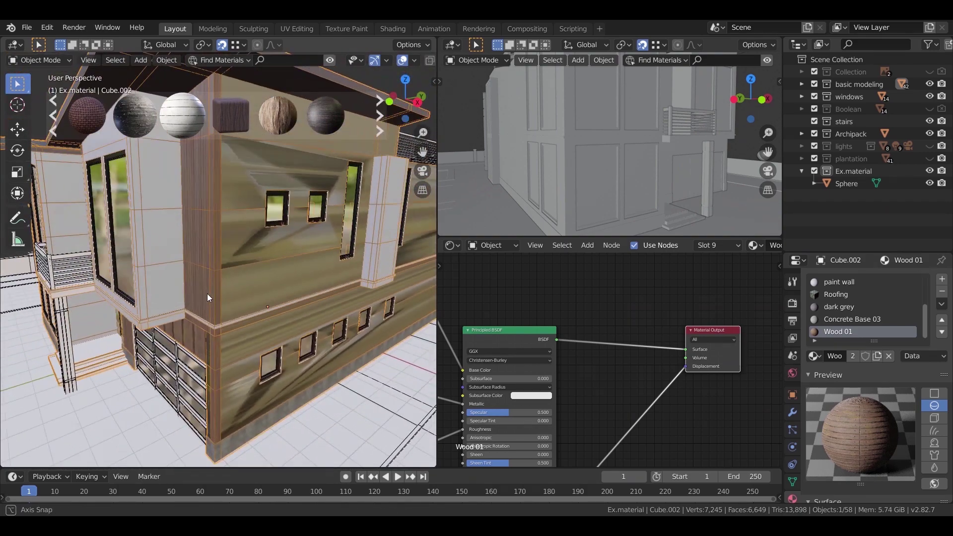
pyautogui.keyDown('shift'); pyautogui.moveTo(218, 213); pyautogui.dragTo(245, 257, button='middle'); pyautogui.keyUp('shift')
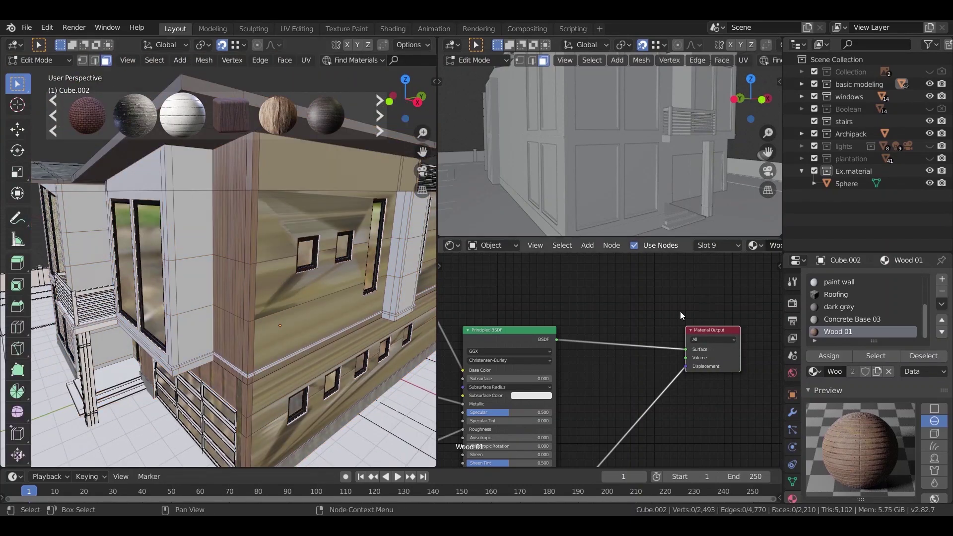
pyautogui.click(865, 352)
# Unwrap the selected wood faces with Smart UV Project using an angle limit of 66.
pyautogui.press('u')
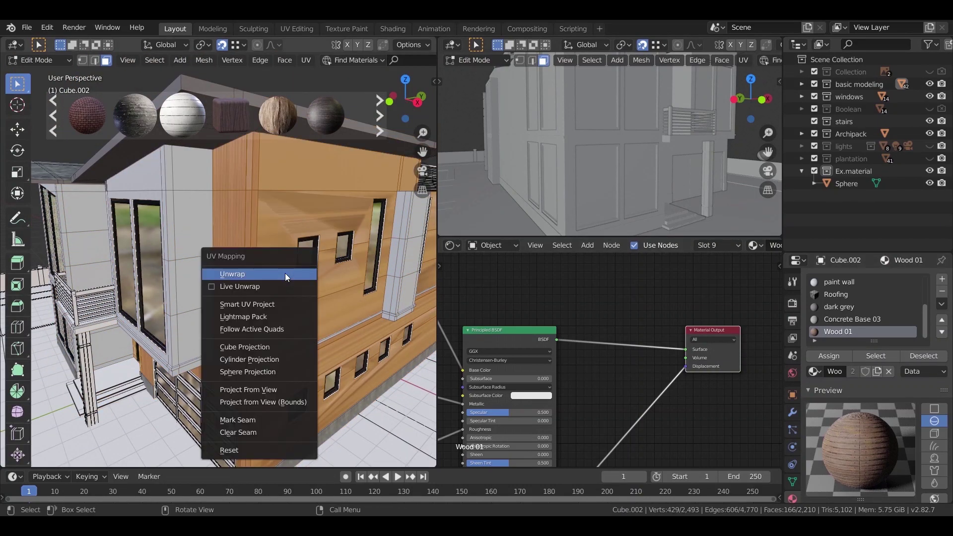
pyautogui.click(278, 305)
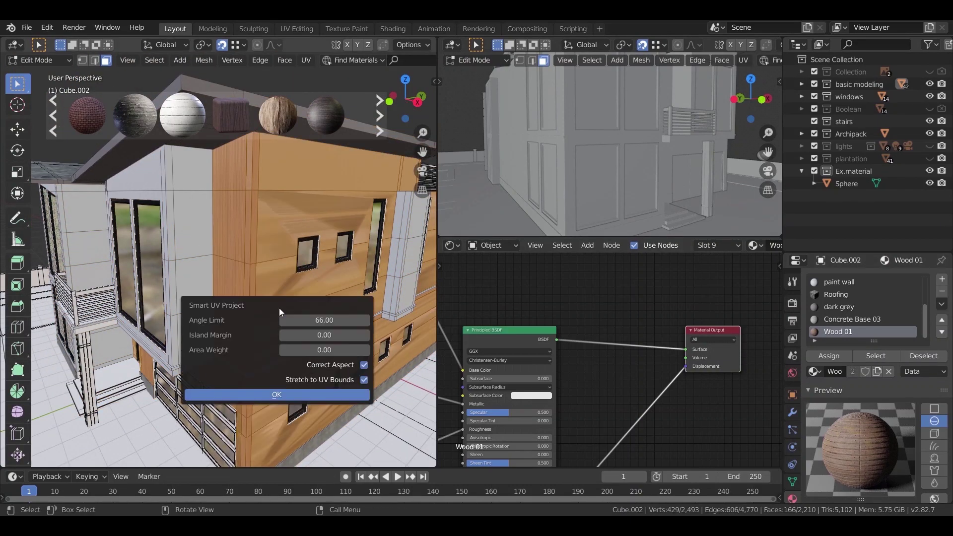
pyautogui.click(276, 395)
pyautogui.scroll(6, 266, 237)
pyautogui.keyDown('shift'); pyautogui.moveTo(269, 244); pyautogui.dragTo(209, 252, button='middle'); pyautogui.keyUp('shift')
pyautogui.scroll(-5, 224, 276)
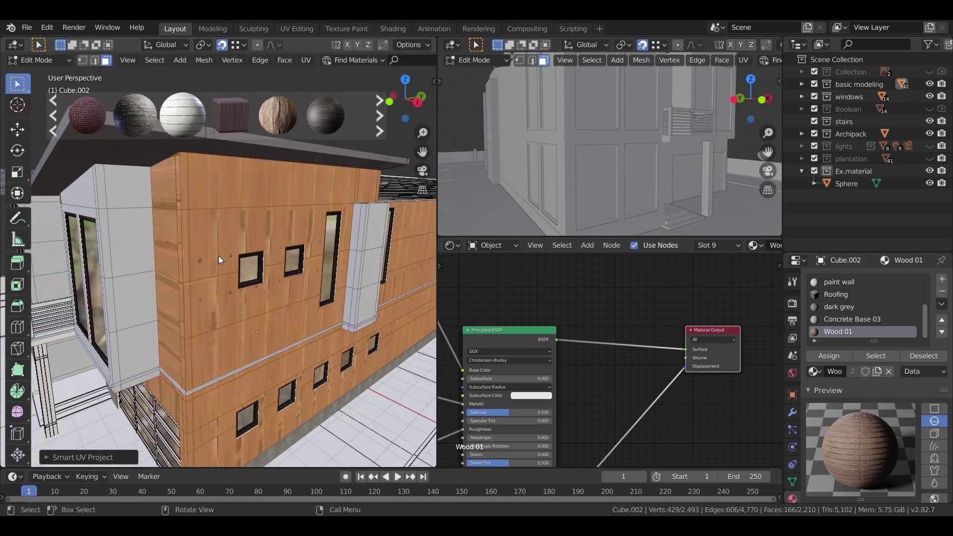
# Unwrap the wood faces with Cube Projection and change the Shader Editor area to the UV Editor.
pyautogui.press('u')
pyautogui.click(211, 298)
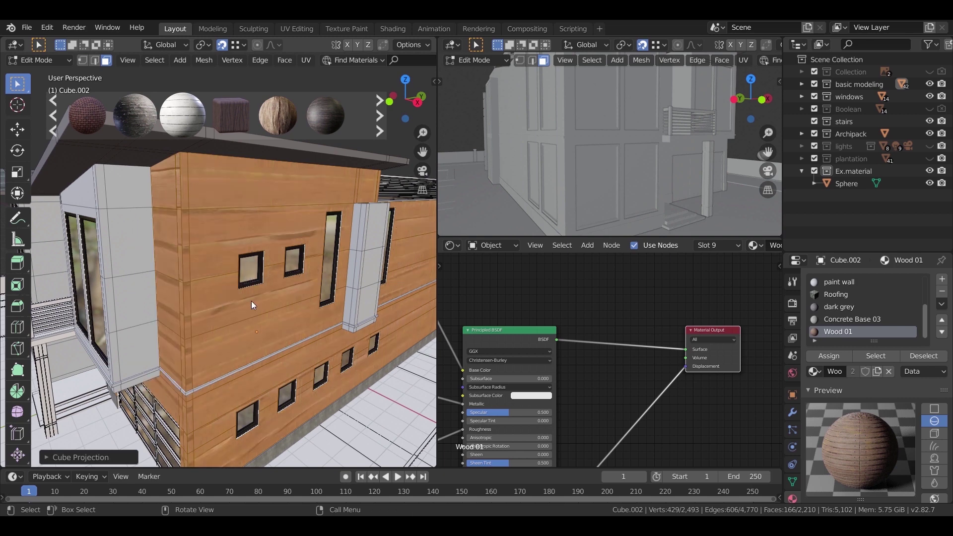
pyautogui.moveTo(247, 302); pyautogui.dragTo(285, 298, button='middle')
pyautogui.click(451, 245)
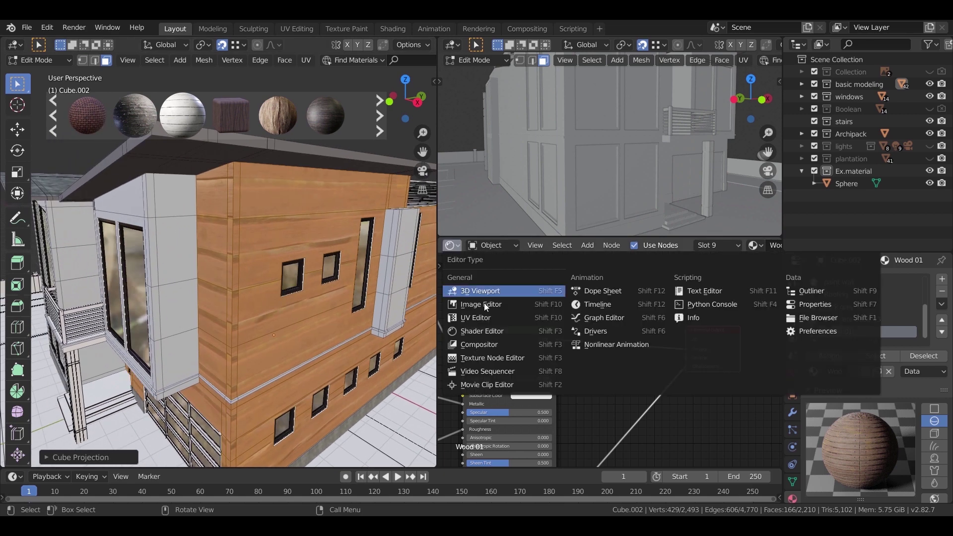
pyautogui.click(502, 320)
pyautogui.scroll(6, 620, 359)
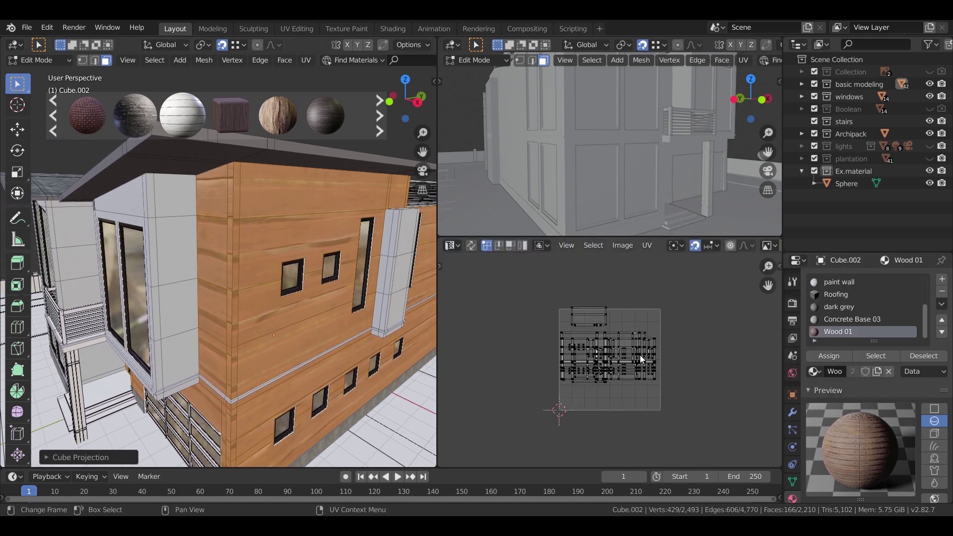
# Select all the wood UV islands and scale them up in two passes to make the planks finer.
pyautogui.moveTo(687, 292); pyautogui.dragTo(539, 431)
pyautogui.press('s')
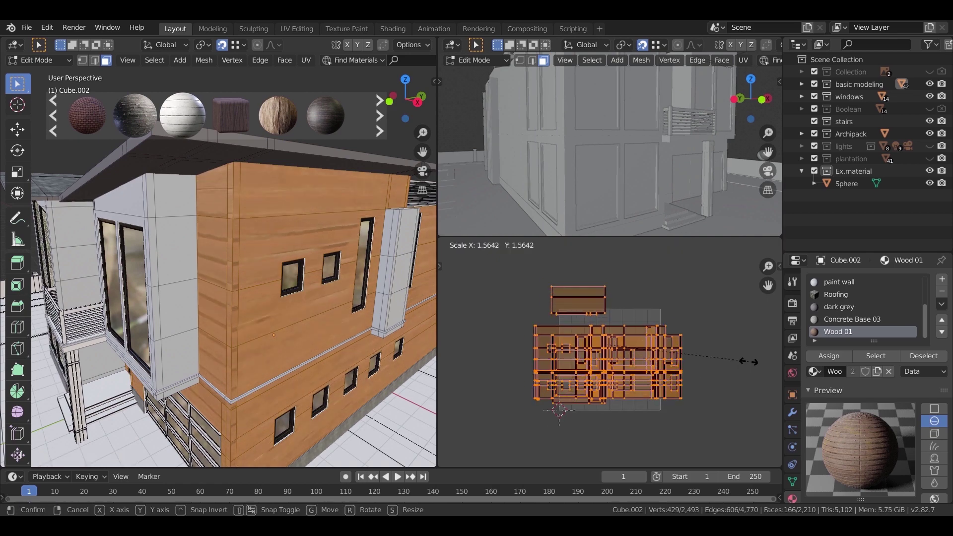
pyautogui.click(171, 186)
pyautogui.scroll(5, 263, 208)
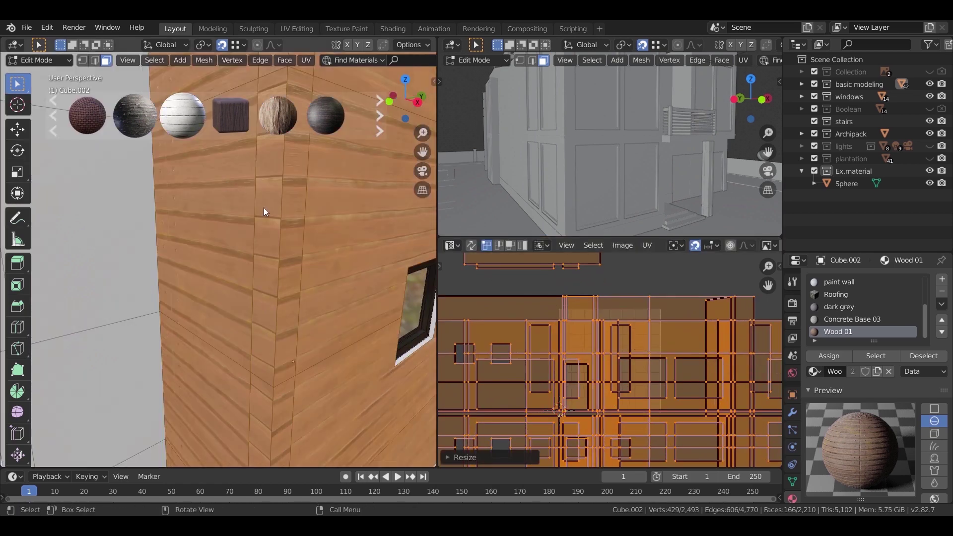
pyautogui.press('s')
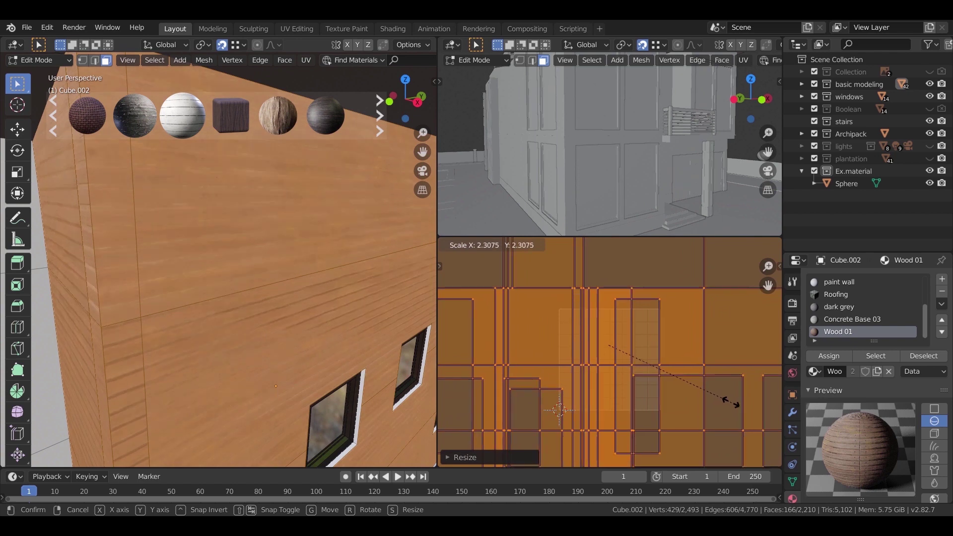
pyautogui.click(601, 377)
# Shift the wood UV islands slightly along X to adjust the planks at the house corner.
pyautogui.press('g')
pyautogui.press('x')
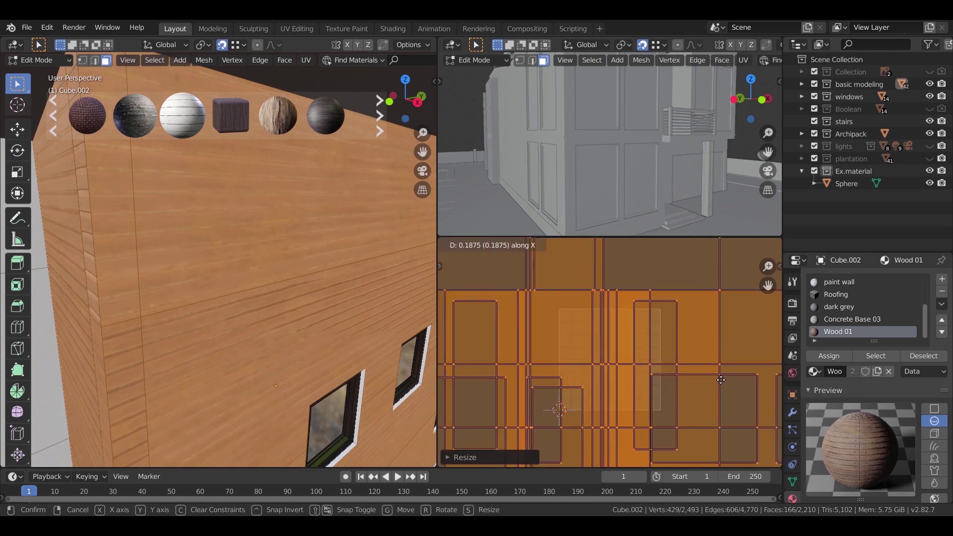
pyautogui.click(707, 385)
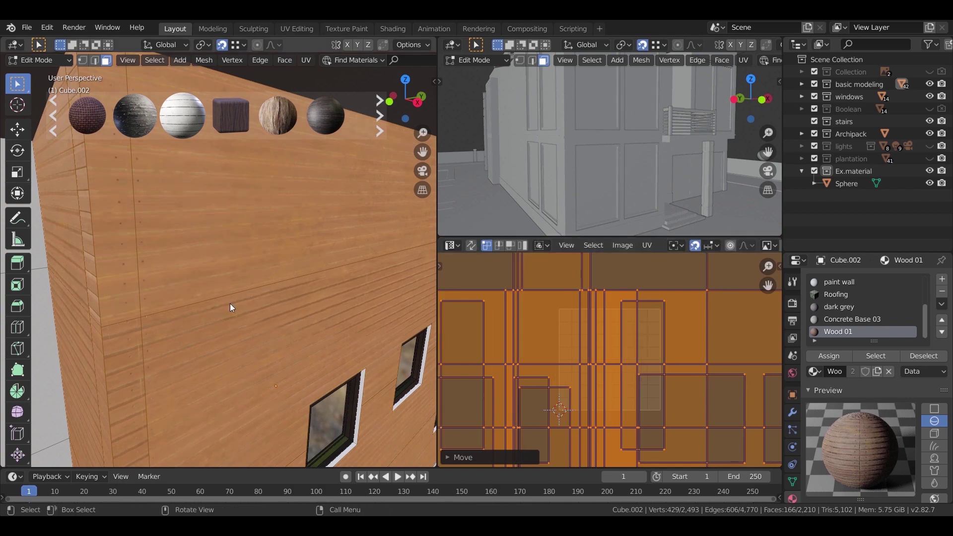
pyautogui.scroll(-5, 248, 278)
pyautogui.keyDown('shift'); pyautogui.moveTo(250, 276); pyautogui.dragTo(266, 249, button='middle'); pyautogui.keyUp('shift')
pyautogui.scroll(5, 275, 265)
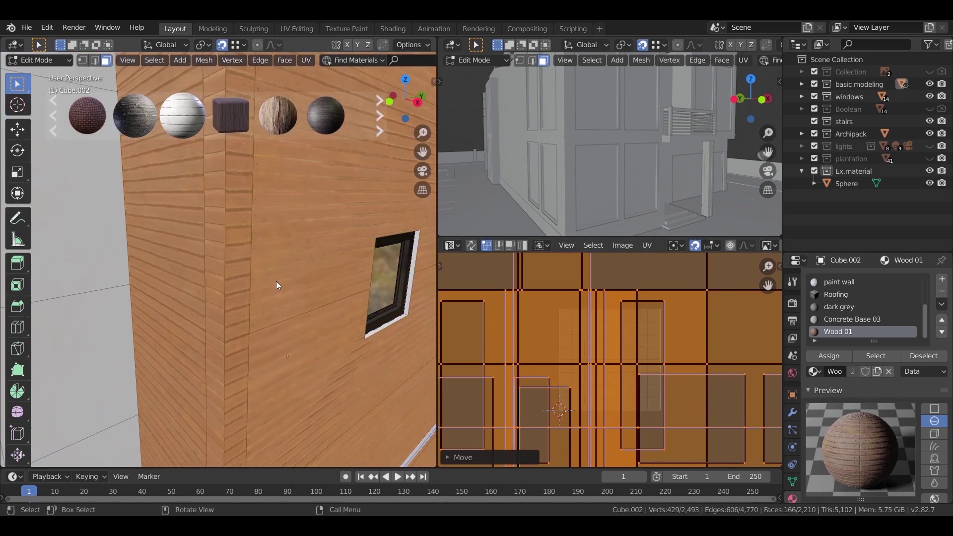
# Try another small shift of the wood UV islands along X after checking the corner in Object Mode.
pyautogui.press('Tab')
pyautogui.moveTo(267, 258); pyautogui.dragTo(279, 263, button='middle')
pyautogui.press('Tab')
pyautogui.press('g')
pyautogui.press('x')
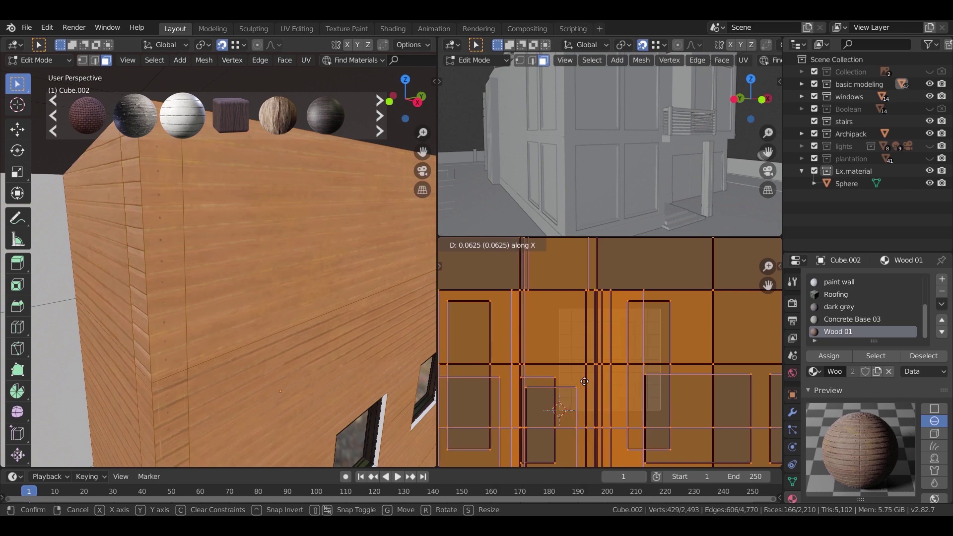
pyautogui.click(557, 400)
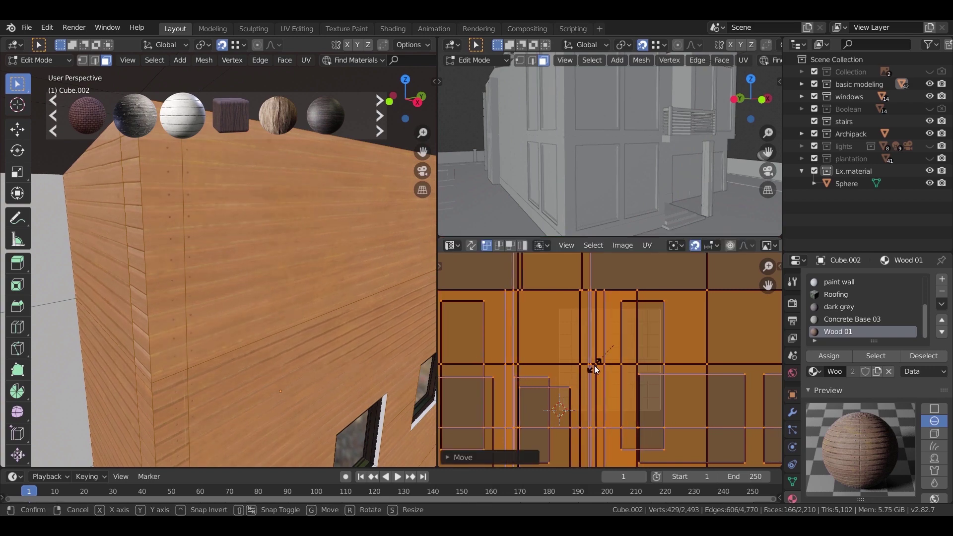
# Scale the wood UV islands by about 1.015 and check the corner planks in Object Mode.
pyautogui.press('s')
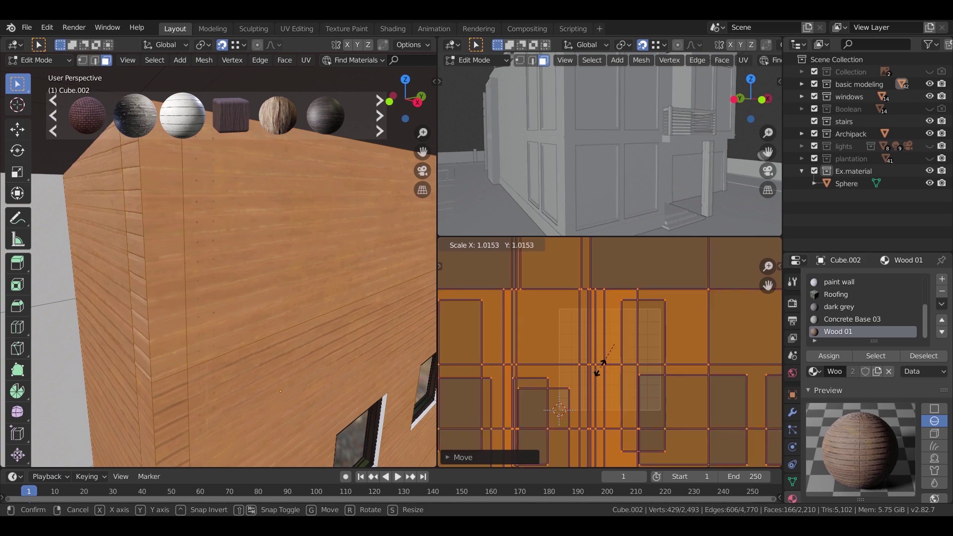
pyautogui.click(642, 379)
pyautogui.press('Tab')
pyautogui.moveTo(242, 286); pyautogui.dragTo(263, 296, button='middle')
pyautogui.scroll(-2, 273, 273)
pyautogui.scroll(4, 279, 294)
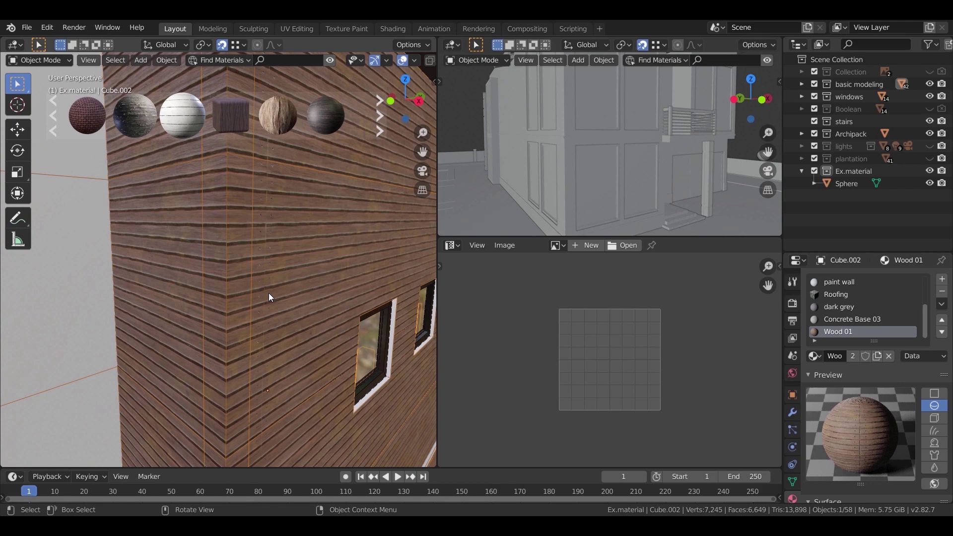
# Scale the wood UV islands to about 0.79 along Y and return to Object Mode.
pyautogui.press('Tab')
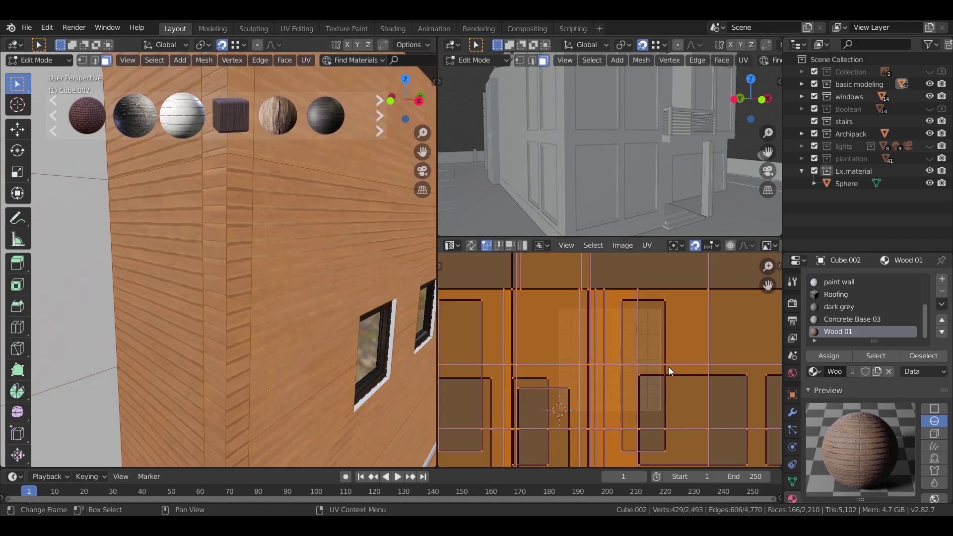
pyautogui.press('s')
pyautogui.press('y')
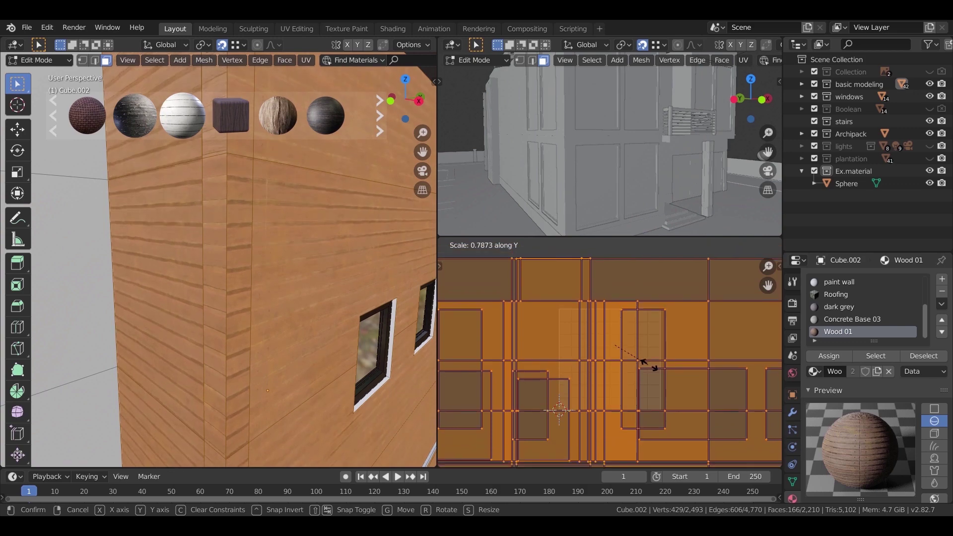
pyautogui.click(652, 369)
pyautogui.press('Tab')
pyautogui.moveTo(303, 285); pyautogui.dragTo(259, 343, button='middle')
pyautogui.scroll(-5, 282, 300)
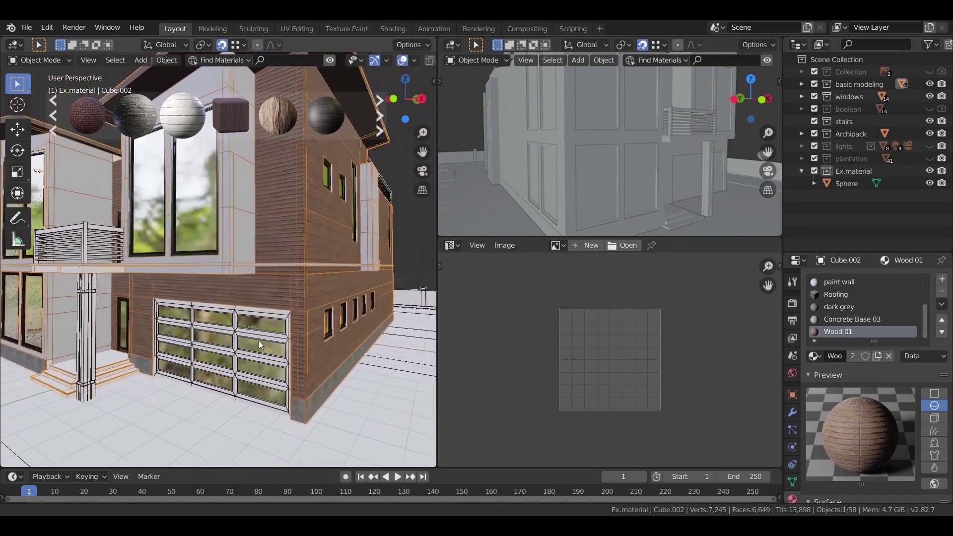
# Assign the paint wall material to the wall strip under the roof, above the wood-clad balcony wall.
pyautogui.scroll(4, 260, 344)
pyautogui.keyDown('shift'); pyautogui.moveTo(326, 324); pyautogui.dragTo(304, 323, button='middle'); pyautogui.keyUp('shift')
pyautogui.scroll(-5, 288, 308)
pyautogui.moveTo(234, 332); pyautogui.dragTo(264, 294, button='middle')
pyautogui.scroll(6, 192, 248)
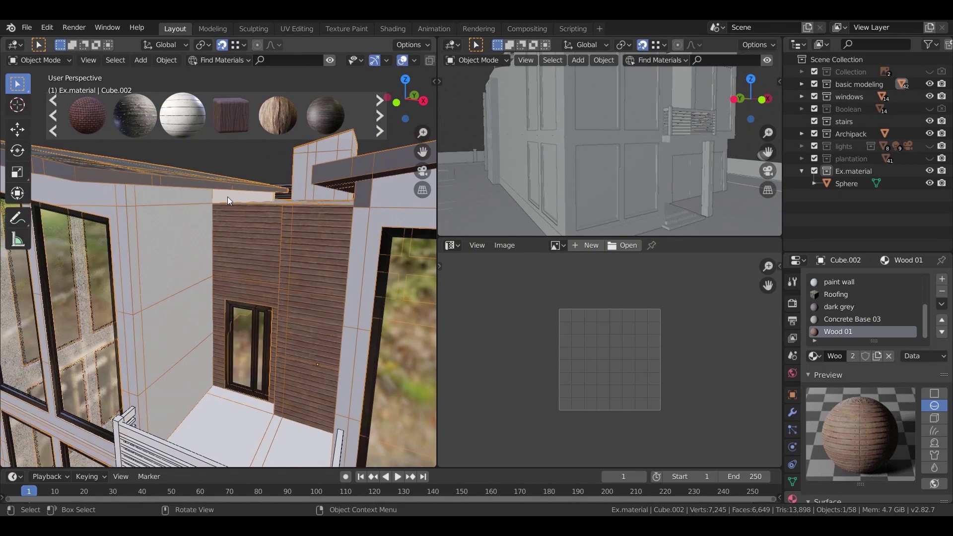
pyautogui.press('Tab')
pyautogui.click(228, 197)
pyautogui.click(828, 356)
pyautogui.press('Tab')
pyautogui.scroll(-5, 237, 231)
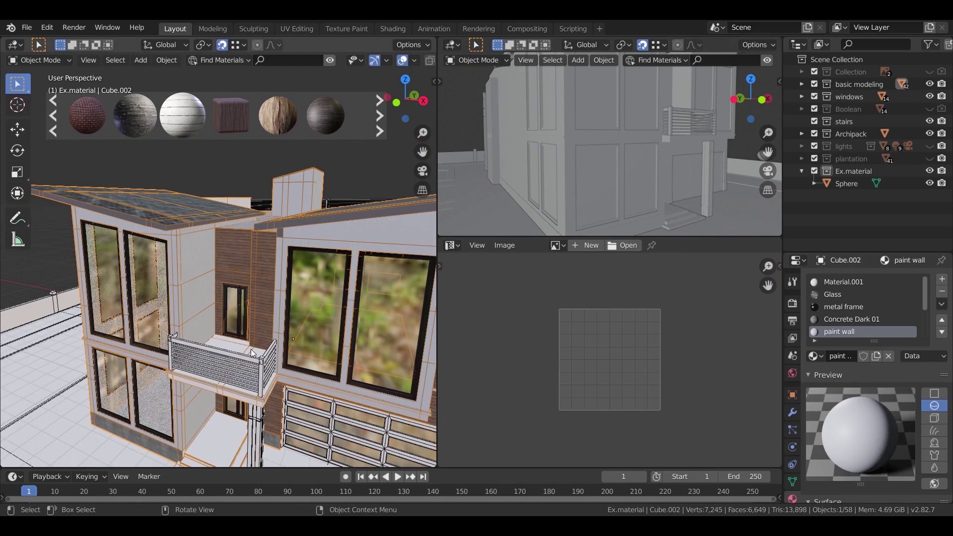
# Select the garage door and replace its metal.001 material with metal frame.
pyautogui.scroll(6, 249, 348)
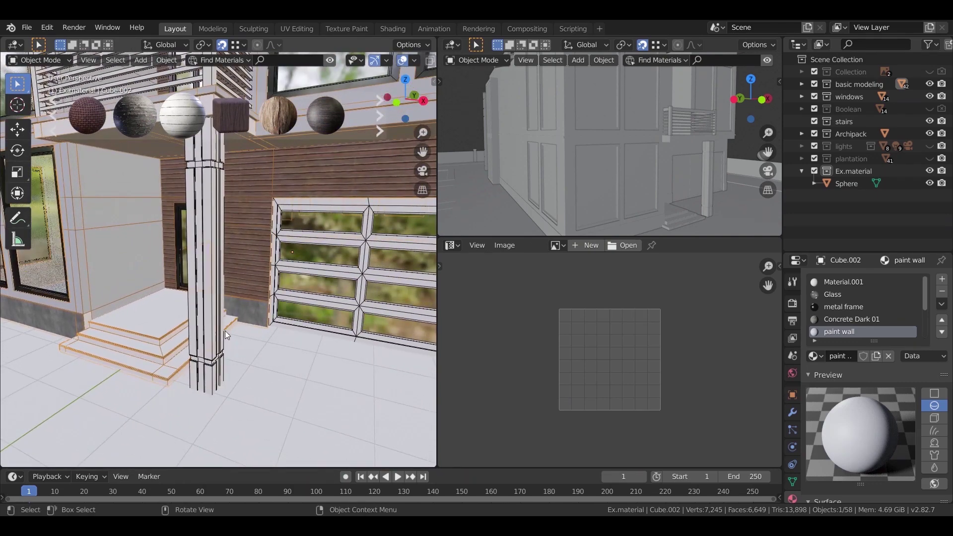
pyautogui.click(287, 203)
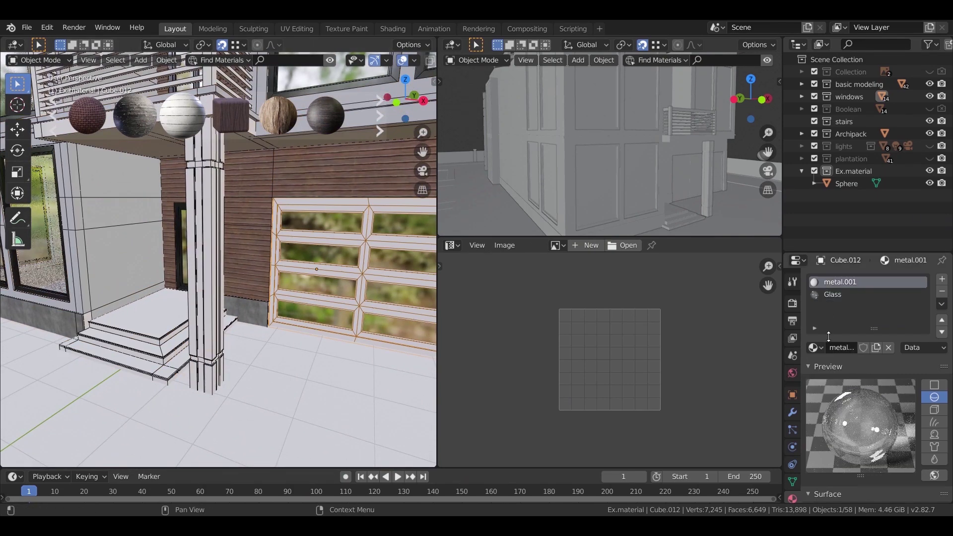
pyautogui.keyDown('shift'); pyautogui.moveTo(375, 159); pyautogui.dragTo(344, 242, button='middle'); pyautogui.keyUp('shift')
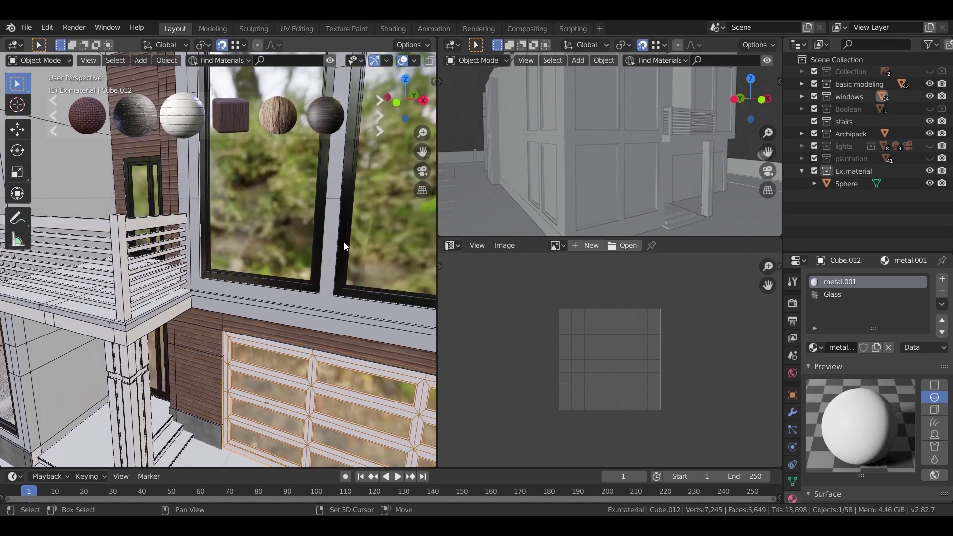
pyautogui.click(317, 234)
pyautogui.click(230, 347)
pyautogui.click(817, 349)
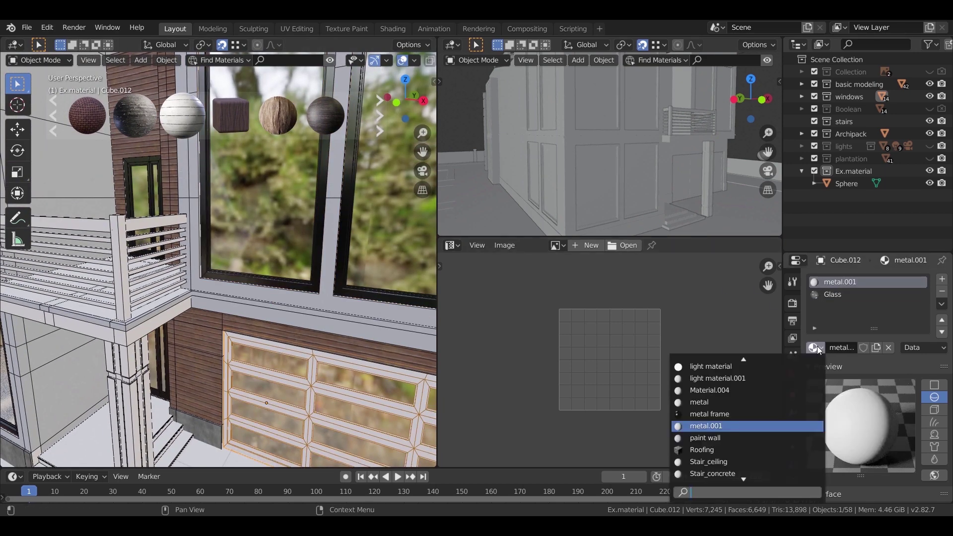
pyautogui.click(710, 414)
pyautogui.press('KP_Decimal')
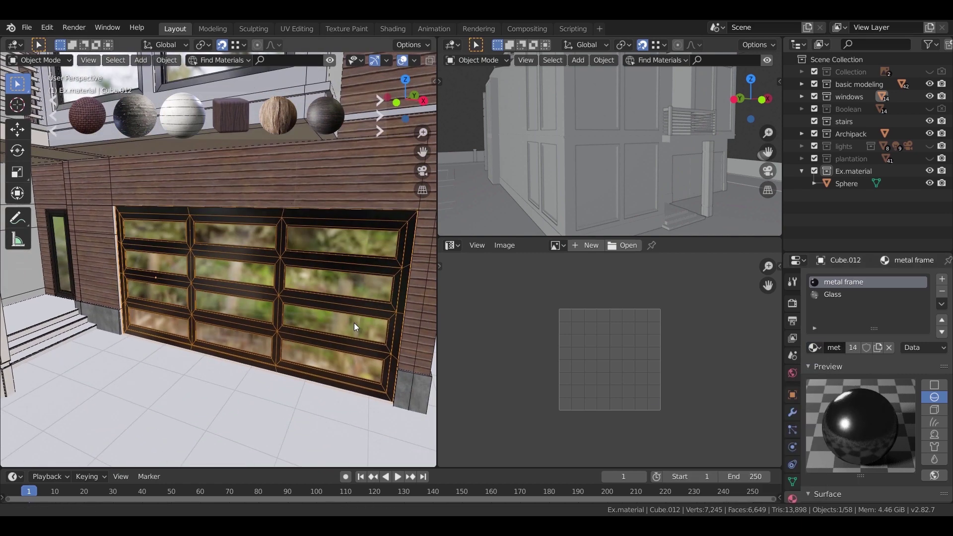
# Select the top face of the small sloped canopy on the side wall in Edit Mode and grow the selection around it.
pyautogui.scroll(-4, 317, 293)
pyautogui.scroll(4, 272, 282)
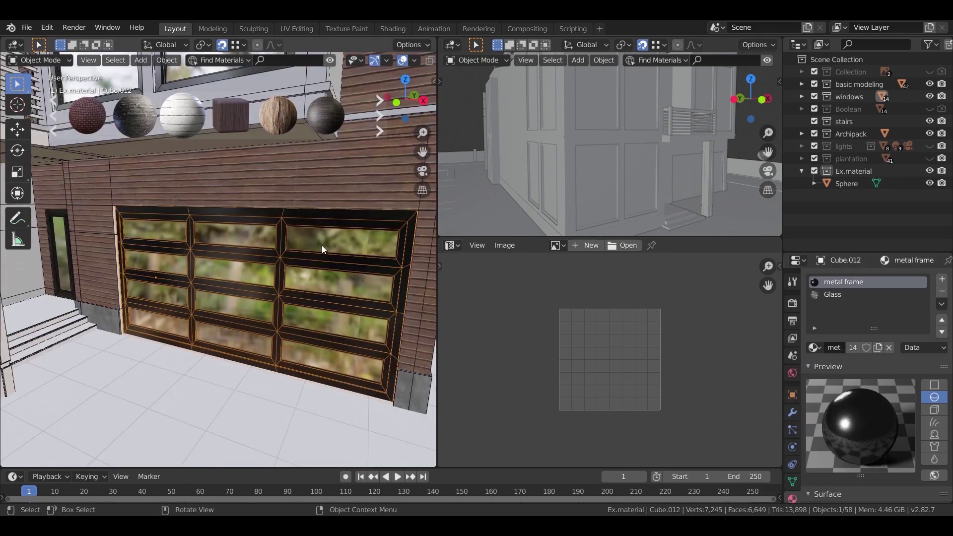
pyautogui.scroll(-4, 322, 245)
pyautogui.moveTo(261, 288); pyautogui.dragTo(242, 299, button='middle')
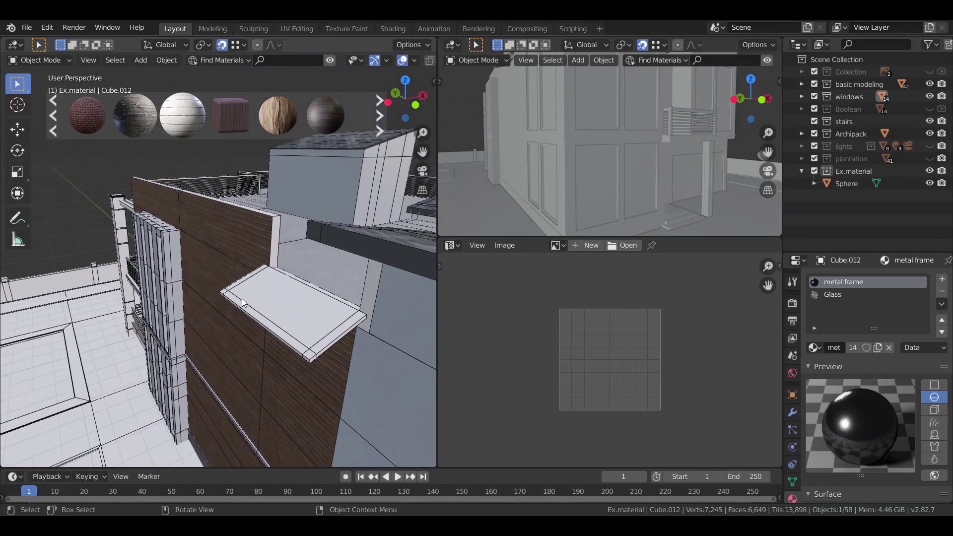
pyautogui.click(270, 302)
pyautogui.press('Tab')
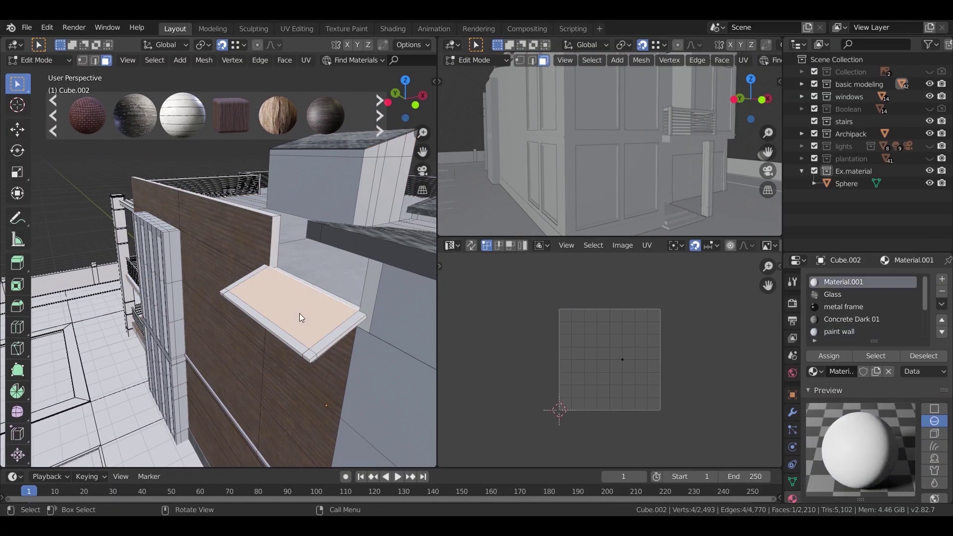
pyautogui.press('ctrl+KP_Add')
pyautogui.press('ctrl+KP_Add')
pyautogui.press('ctrl+KP_Add')
pyautogui.moveTo(300, 314); pyautogui.dragTo(289, 184, button='middle')
pyautogui.keyDown('ctrl'); pyautogui.moveTo(281, 198); pyautogui.dragTo(281, 200); pyautogui.keyUp('ctrl')
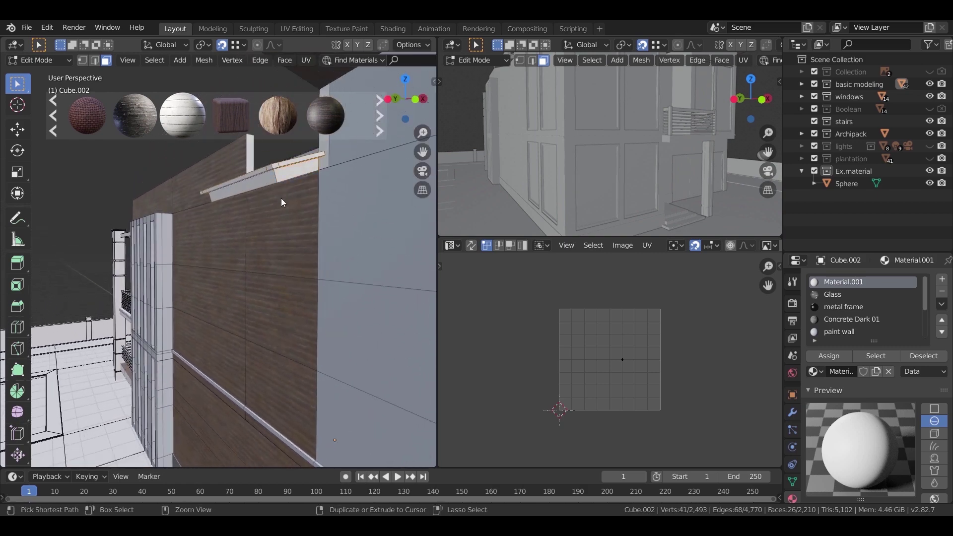
# Frame the canopy and deselect the adjoining wood wall faces caught in the selection.
pyautogui.moveTo(268, 199); pyautogui.dragTo(239, 284, button='middle')
pyautogui.press('KP_Decimal')
pyautogui.keyDown('shift'); pyautogui.click(157, 326); pyautogui.keyUp('shift')
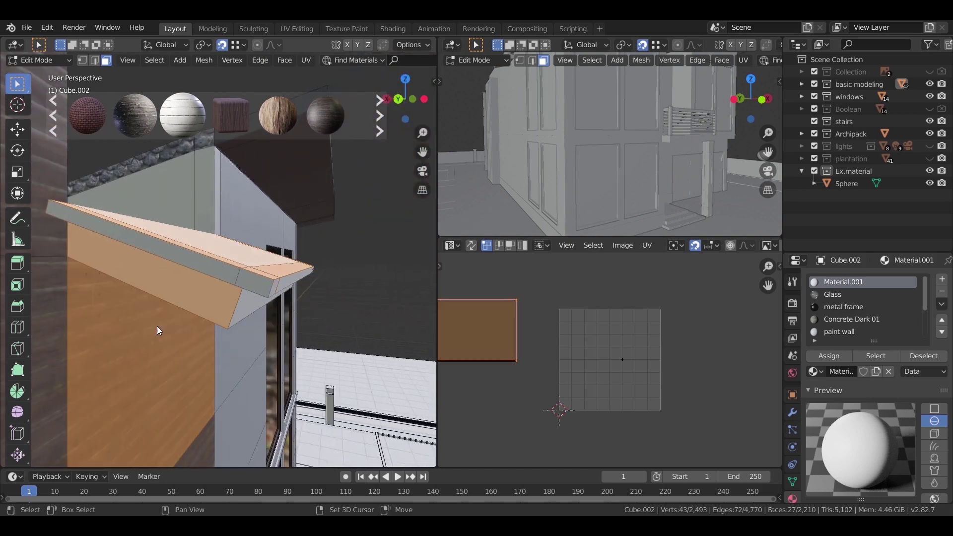
pyautogui.keyDown('shift'); pyautogui.click(182, 312); pyautogui.keyUp('shift')
pyautogui.keyDown('shift'); pyautogui.click(189, 285); pyautogui.keyUp('shift')
pyautogui.moveTo(173, 316); pyautogui.dragTo(132, 125, button='middle')
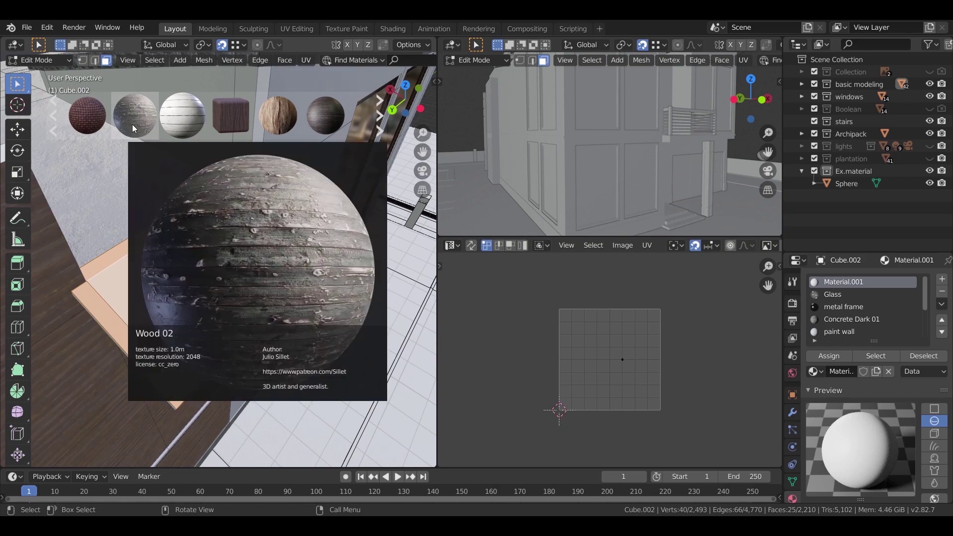
# Select the top and edge faces of the small side-wall canopy's slab and assign the Roofing material to them.
pyautogui.click(237, 256)
pyautogui.keyDown('shift'); pyautogui.click(322, 234); pyautogui.keyUp('shift')
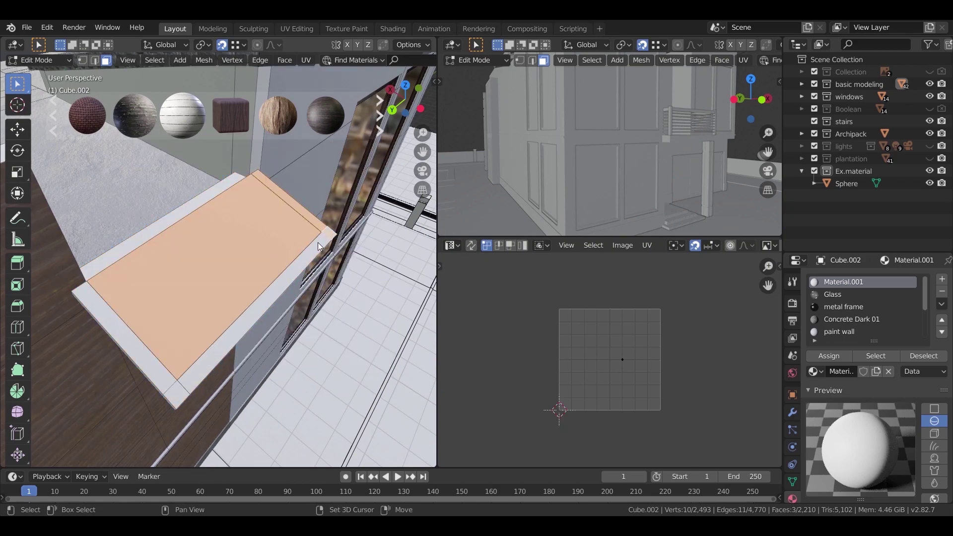
pyautogui.keyDown('shift'); pyautogui.click(177, 397); pyautogui.keyUp('shift')
pyautogui.moveTo(129, 276); pyautogui.dragTo(521, 201, button='middle')
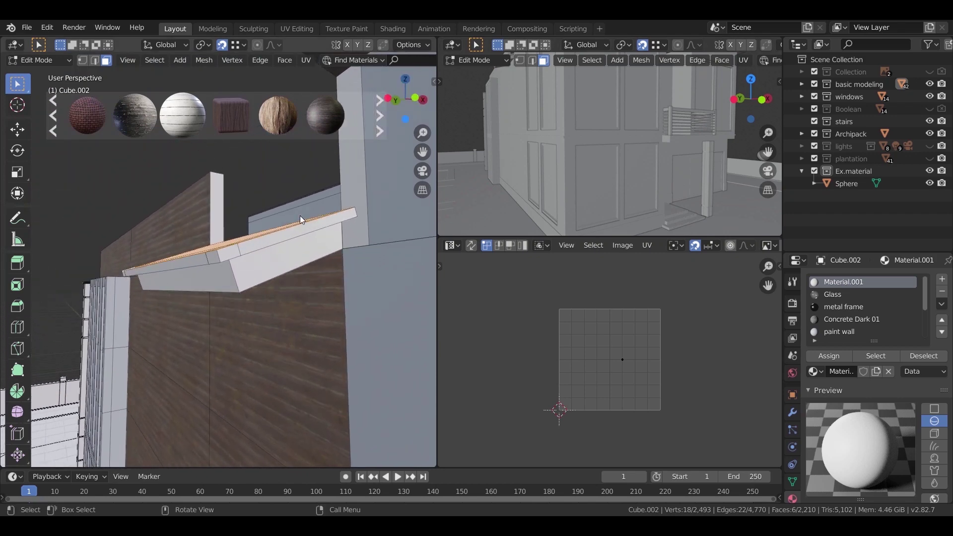
pyautogui.press('ctrl+KP_Add')
pyautogui.moveTo(297, 190); pyautogui.dragTo(233, 188, button='middle')
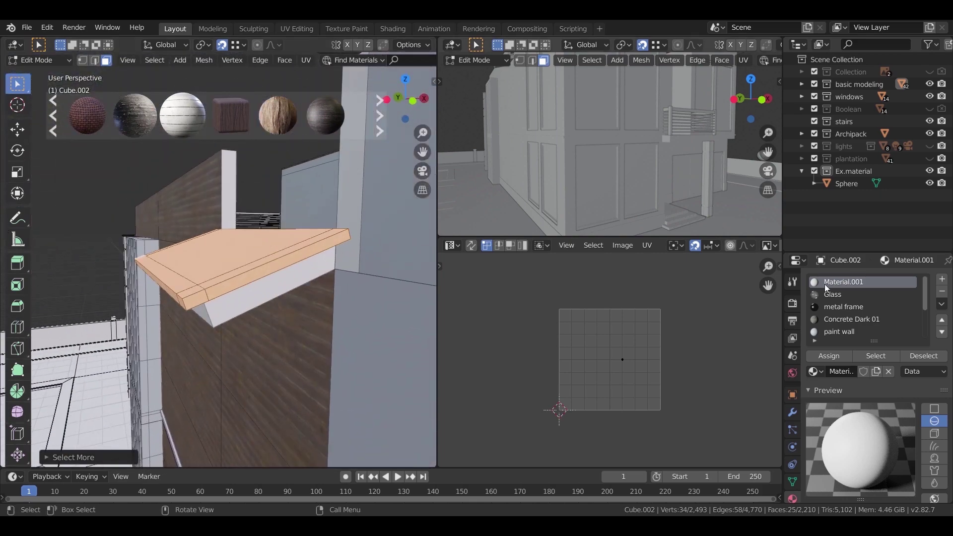
pyautogui.scroll(-4, 889, 310)
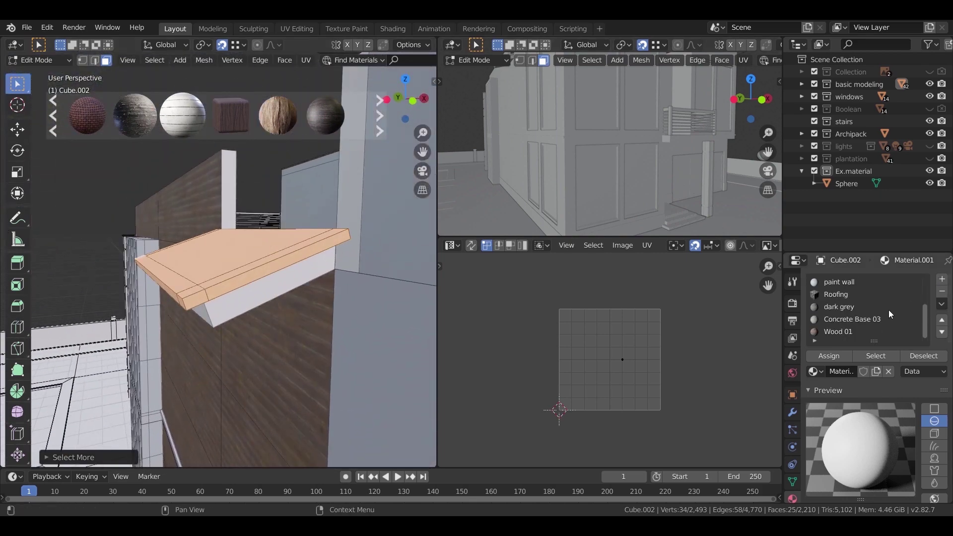
pyautogui.click(845, 299)
pyautogui.click(829, 356)
pyautogui.moveTo(338, 282); pyautogui.dragTo(304, 293, button='middle')
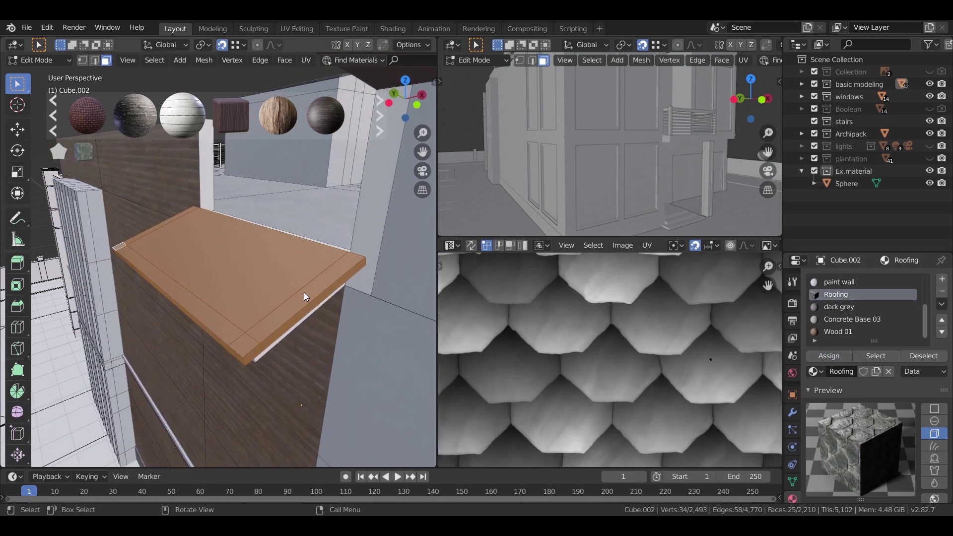
# Unwrap the canopy's roofing faces with Cube Projection.
pyautogui.press('u')
pyautogui.click(287, 271)
pyautogui.moveTo(347, 333); pyautogui.dragTo(372, 351, button='middle')
pyautogui.scroll(4, 337, 321)
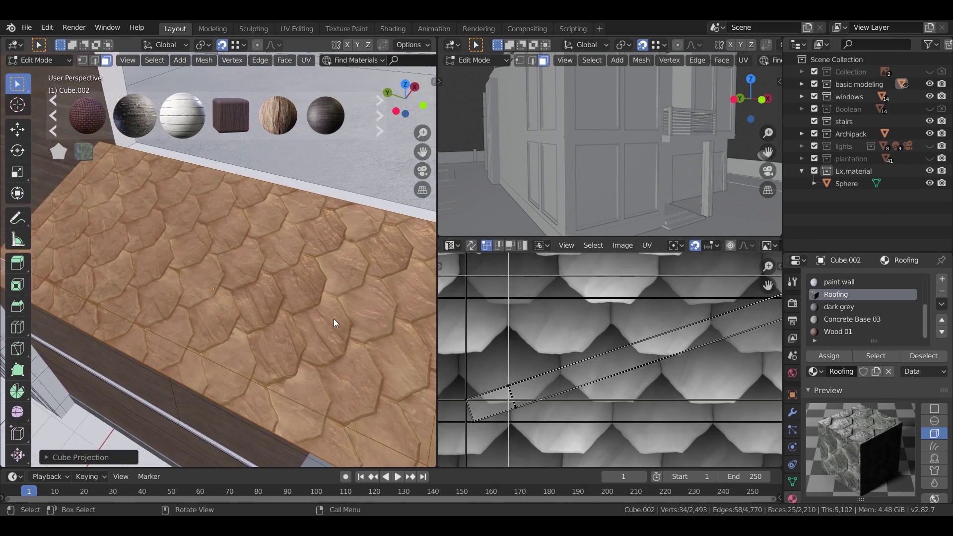
# Assign the dark grey material to the underside rim of the canopy's roof slab.
pyautogui.scroll(-5, 240, 288)
pyautogui.moveTo(220, 238); pyautogui.dragTo(347, 223, button='middle')
pyautogui.click(258, 167)
pyautogui.moveTo(221, 229); pyautogui.dragTo(84, 233, button='middle')
pyautogui.scroll(-2, 859, 323)
pyautogui.click(847, 332)
pyautogui.click(835, 356)
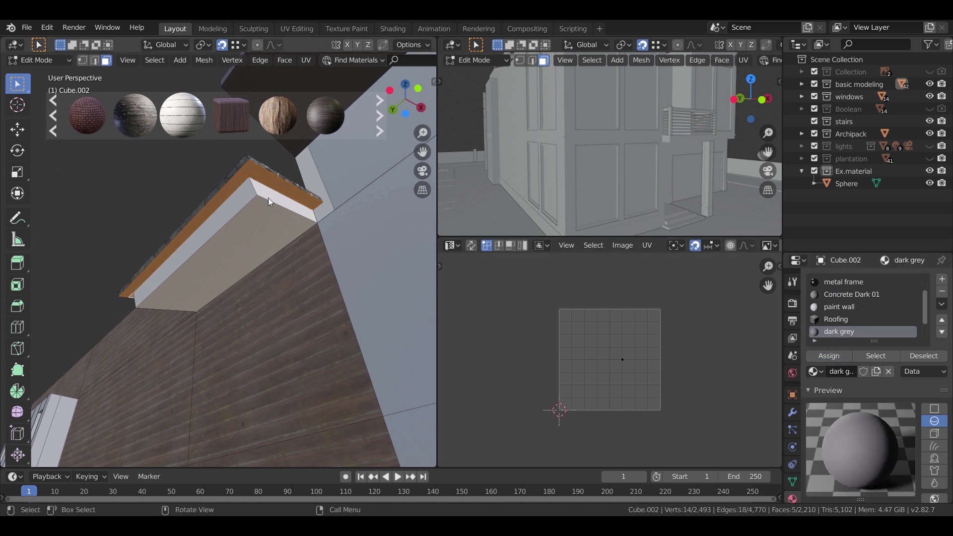
# Select the side and bottom faces of the box beneath the canopy's slab and assign the paint wall material.
pyautogui.click(238, 201)
pyautogui.moveTo(237, 201); pyautogui.dragTo(374, 260, button='middle')
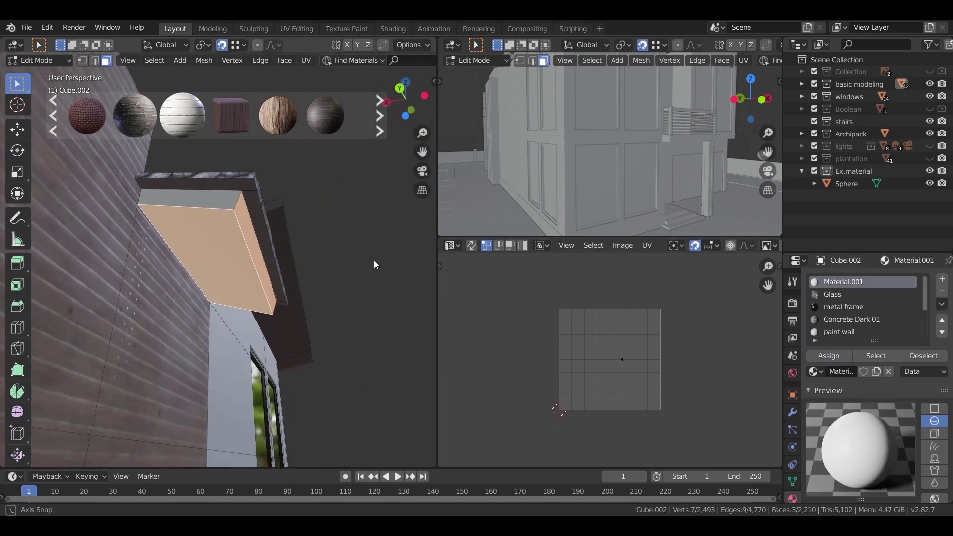
pyautogui.keyDown('shift'); pyautogui.click(222, 200); pyautogui.keyUp('shift')
pyautogui.moveTo(266, 245); pyautogui.dragTo(124, 245, button='middle')
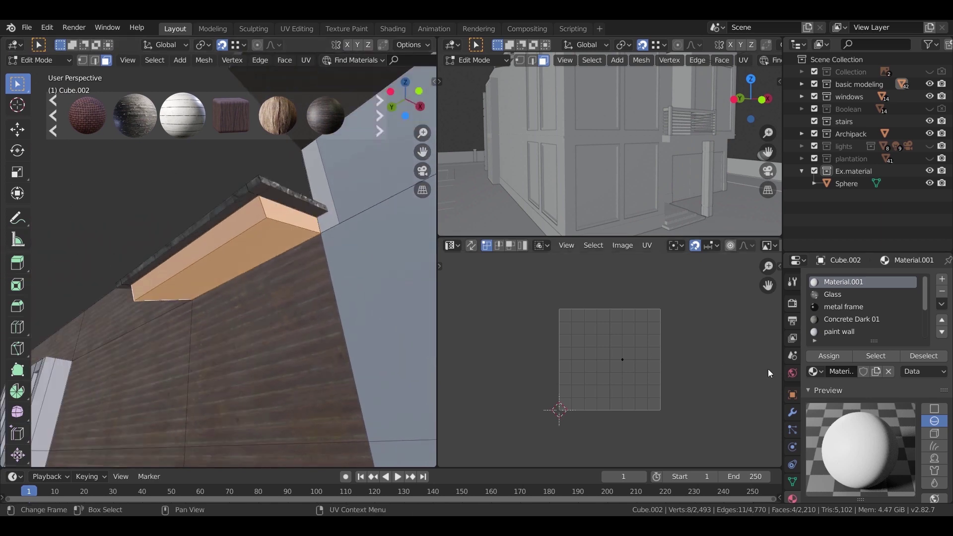
pyautogui.click(838, 332)
pyautogui.click(833, 357)
# Assign the paint wall material to the narrow wall face just above the canopy's end and leave Edit Mode.
pyautogui.press('Tab')
pyautogui.moveTo(273, 246)
pyautogui.mouseDown(button='middle')
pyautogui.moveTo(273, 327)
pyautogui.moveTo(311, 204)
pyautogui.mouseUp(button='middle')
pyautogui.press('Tab')
pyautogui.click(311, 204)
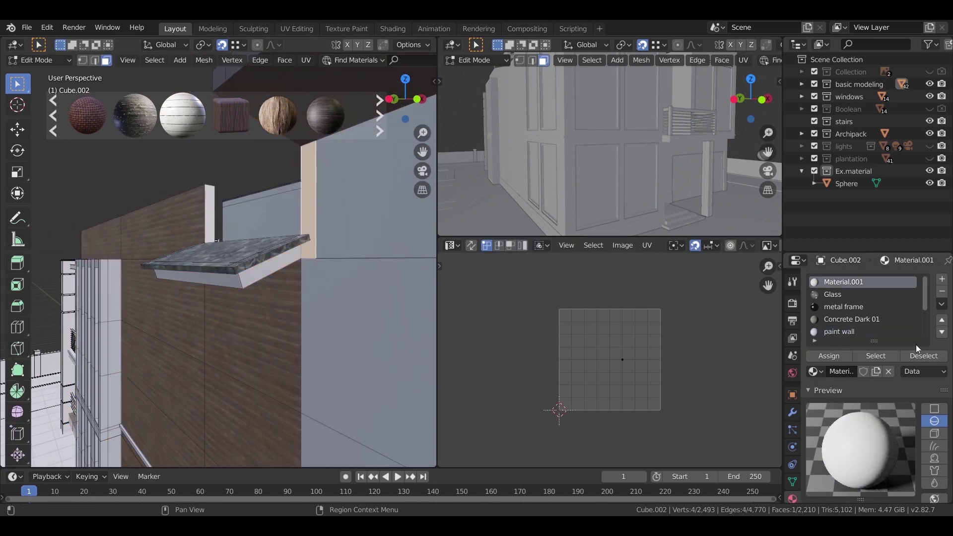
pyautogui.click(840, 332)
pyautogui.click(830, 356)
pyautogui.press('Tab')
# Move the pergola's front beam to the basic modeling collection and hide the Boolean, lights and plantation collections.
pyautogui.moveTo(358, 330)
pyautogui.mouseDown(button='middle')
pyautogui.moveTo(258, 294)
pyautogui.moveTo(296, 338)
pyautogui.moveTo(332, 320)
pyautogui.moveTo(271, 343)
pyautogui.moveTo(314, 337)
pyautogui.moveTo(194, 357)
pyautogui.moveTo(278, 327)
pyautogui.moveTo(263, 313)
pyautogui.moveTo(218, 342)
pyautogui.moveTo(273, 336)
pyautogui.mouseUp(button='middle')
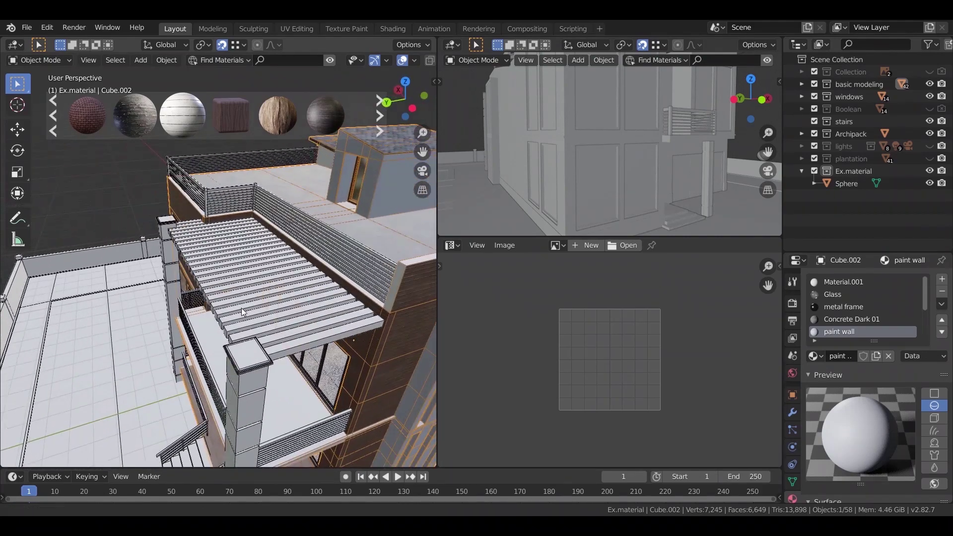
pyautogui.scroll(3, 272, 335)
pyautogui.moveTo(254, 302); pyautogui.dragTo(286, 341, button='middle')
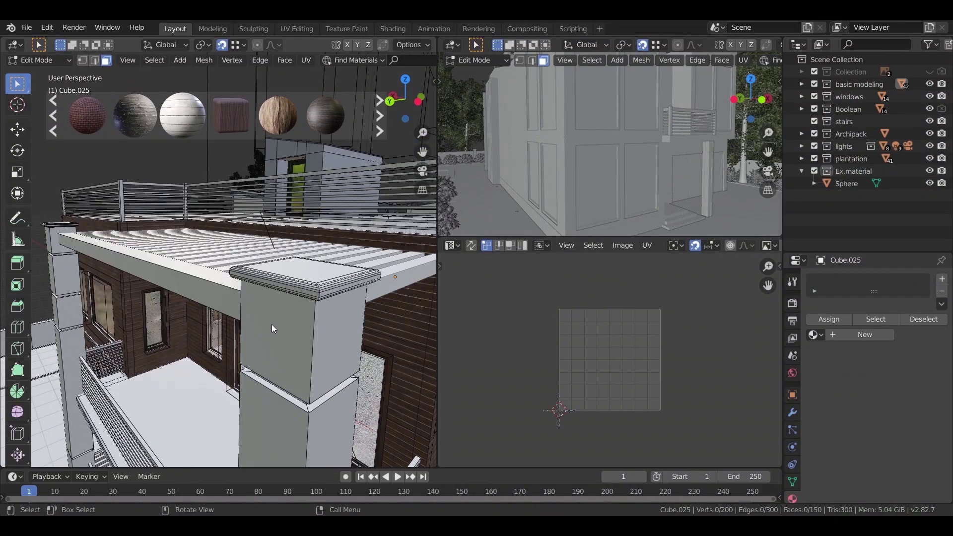
pyautogui.press('Tab')
pyautogui.click(212, 287)
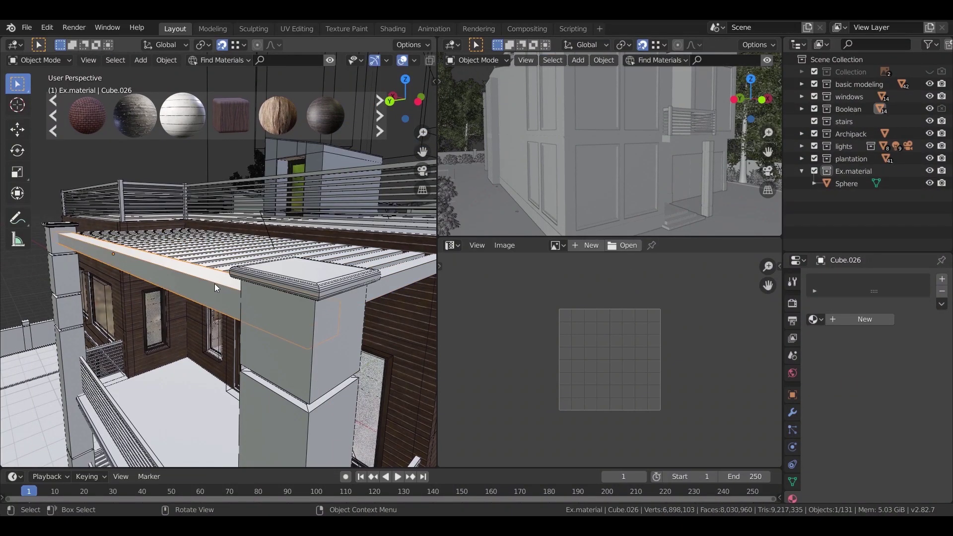
pyautogui.rightClick(207, 284)
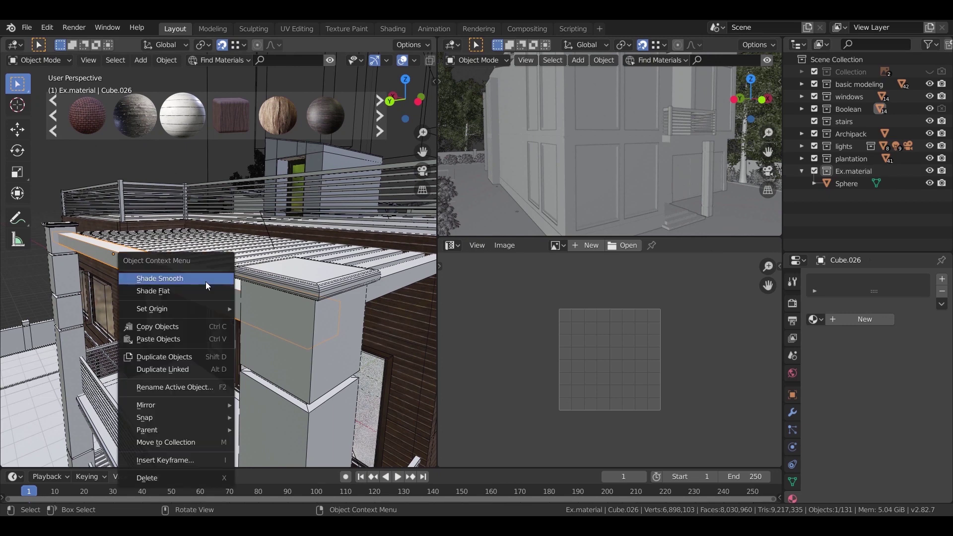
pyautogui.click(210, 439)
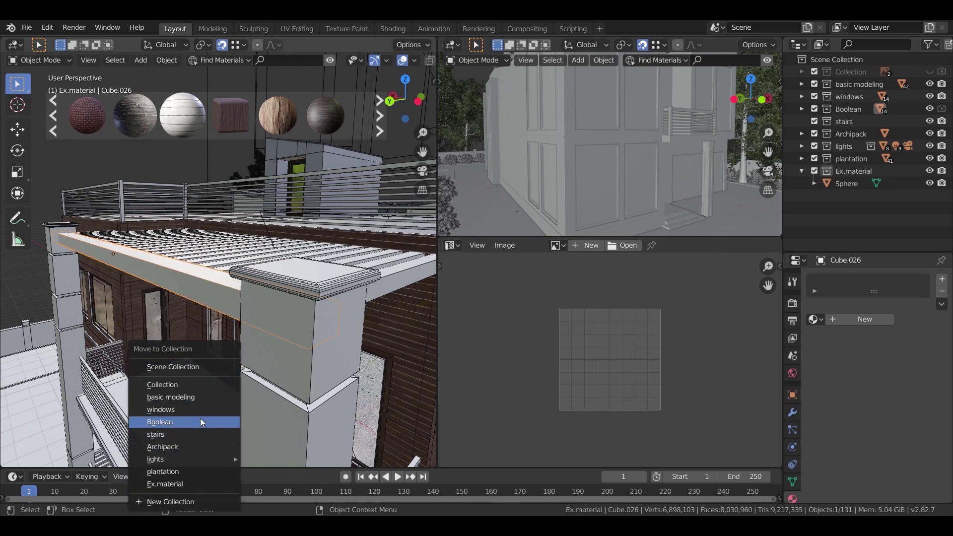
pyautogui.click(188, 397)
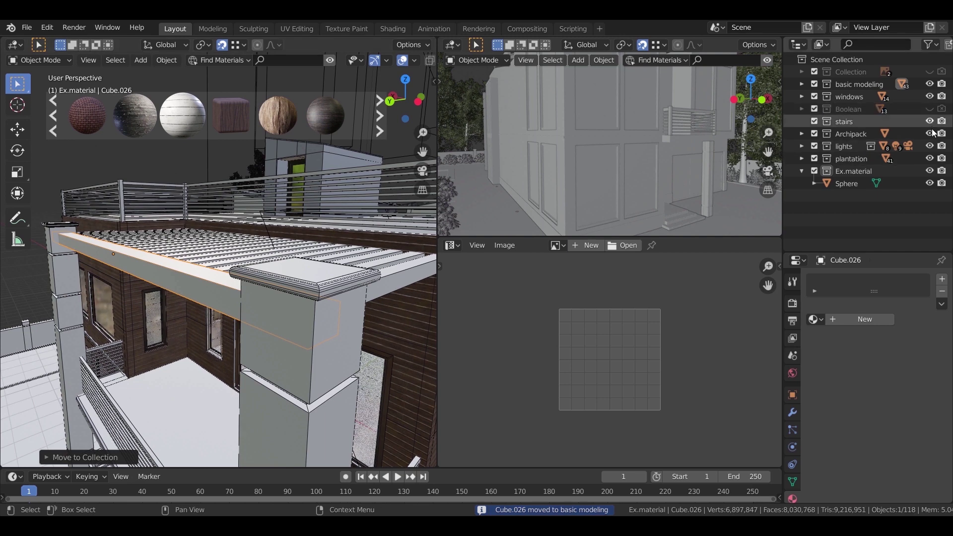
pyautogui.click(930, 159)
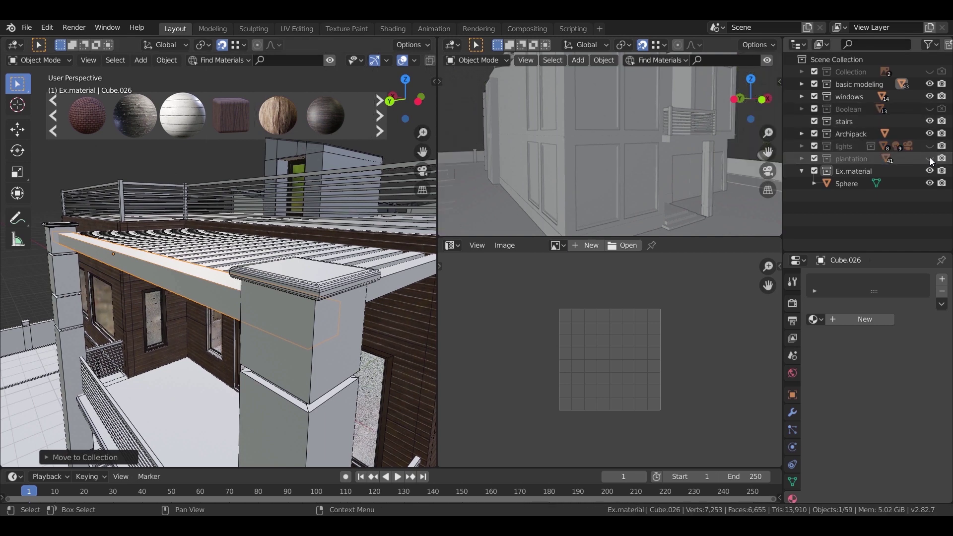
pyautogui.click(27, 27)
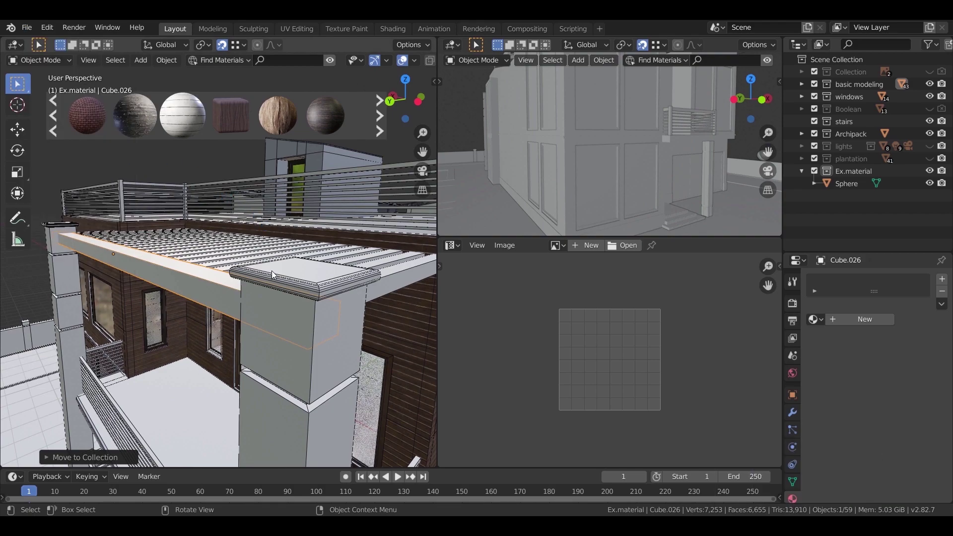
# Select the tall balcony columns and replace their Material.004 with the paint wall material.
pyautogui.scroll(-3, 272, 270)
pyautogui.keyDown('shift'); pyautogui.moveTo(284, 362); pyautogui.dragTo(272, 262, button='middle'); pyautogui.keyUp('shift')
pyautogui.scroll(-2, 272, 262)
pyautogui.moveTo(286, 301); pyautogui.dragTo(273, 329, button='middle')
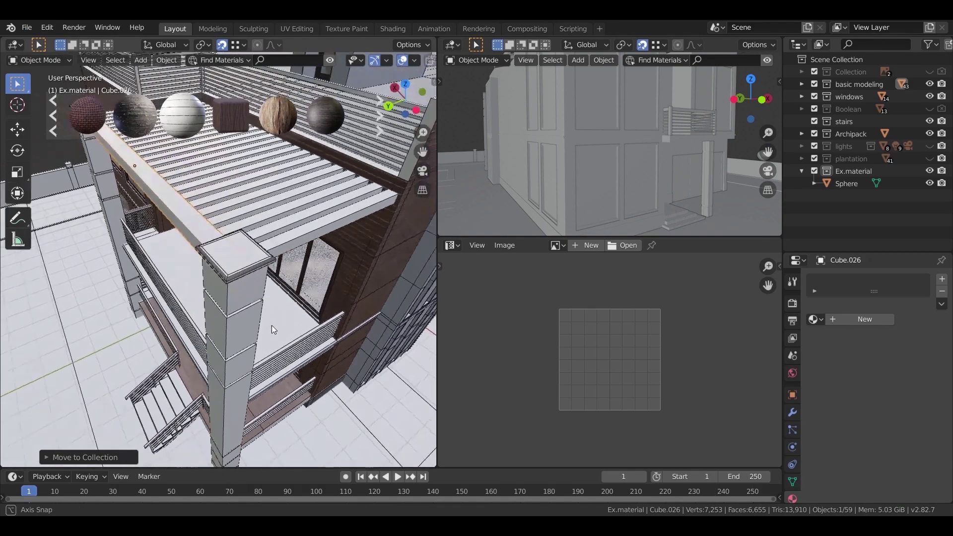
pyautogui.click(275, 213)
pyautogui.keyDown('shift'); pyautogui.click(224, 223); pyautogui.keyUp('shift')
pyautogui.click(276, 223)
pyautogui.click(246, 370)
pyautogui.moveTo(246, 370); pyautogui.dragTo(181, 294, button='middle')
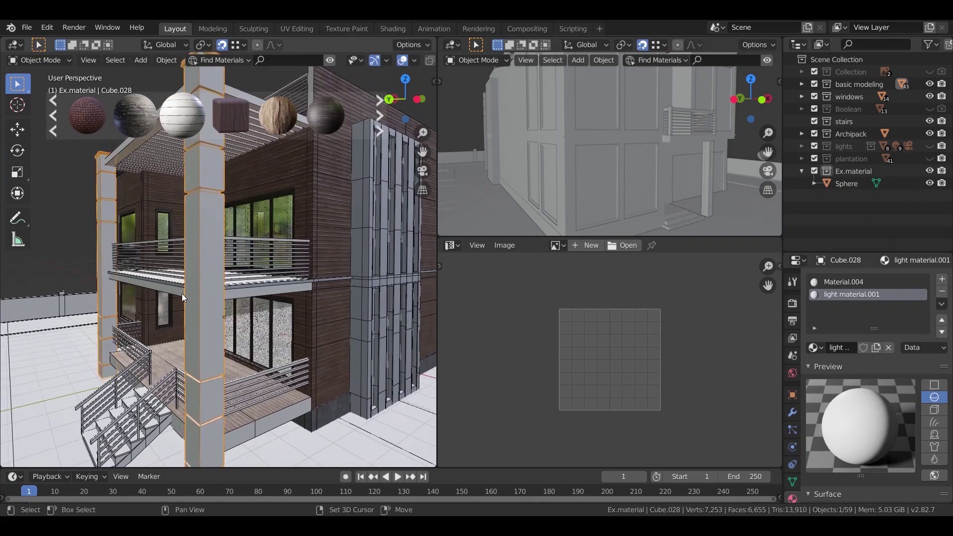
pyautogui.click(849, 283)
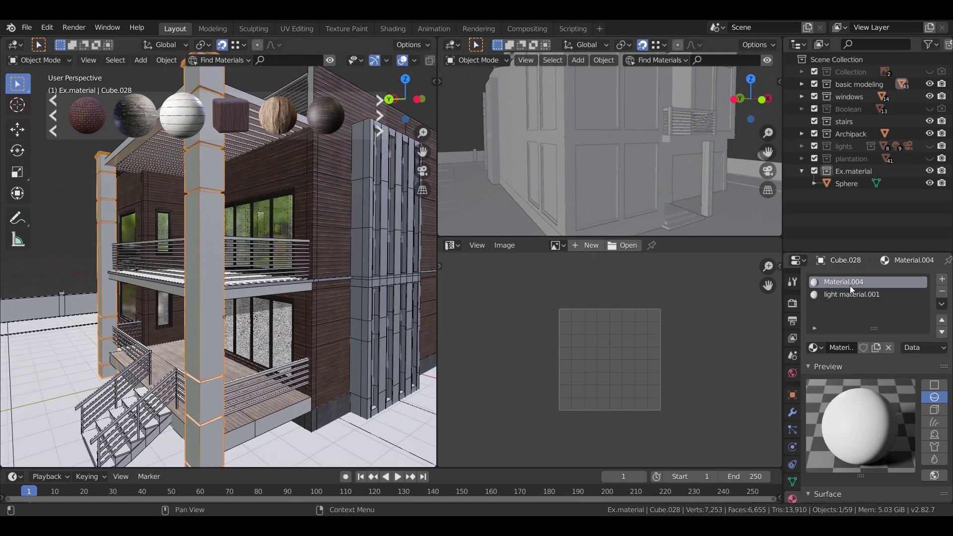
pyautogui.click(813, 347)
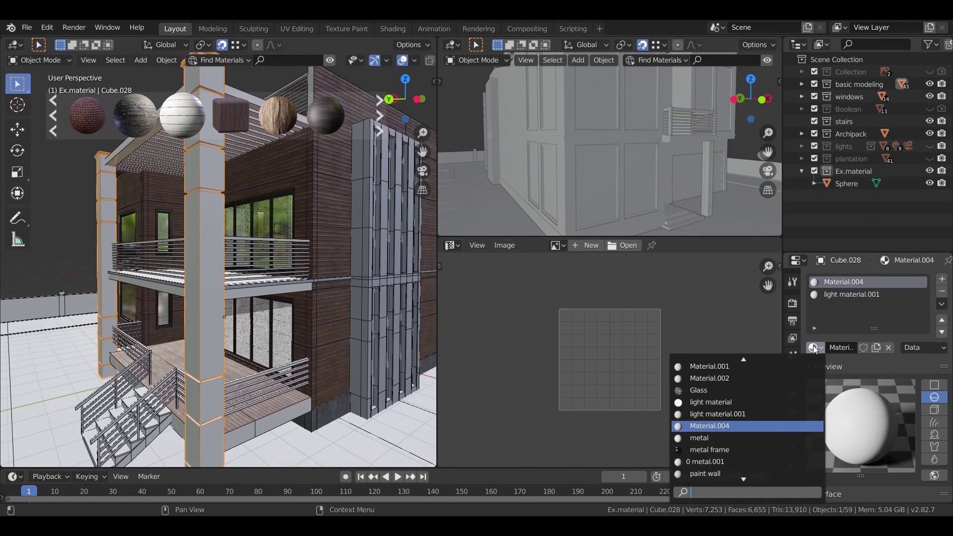
pyautogui.write('p')
pyautogui.click(751, 366)
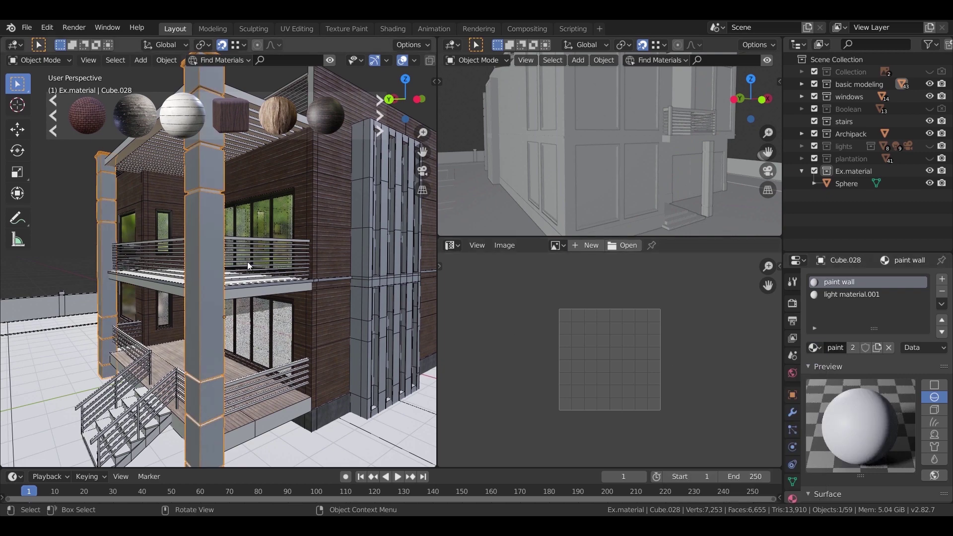
# Change the columns' light material.001 surface to Emission and set its strength to 3.
pyautogui.click(855, 297)
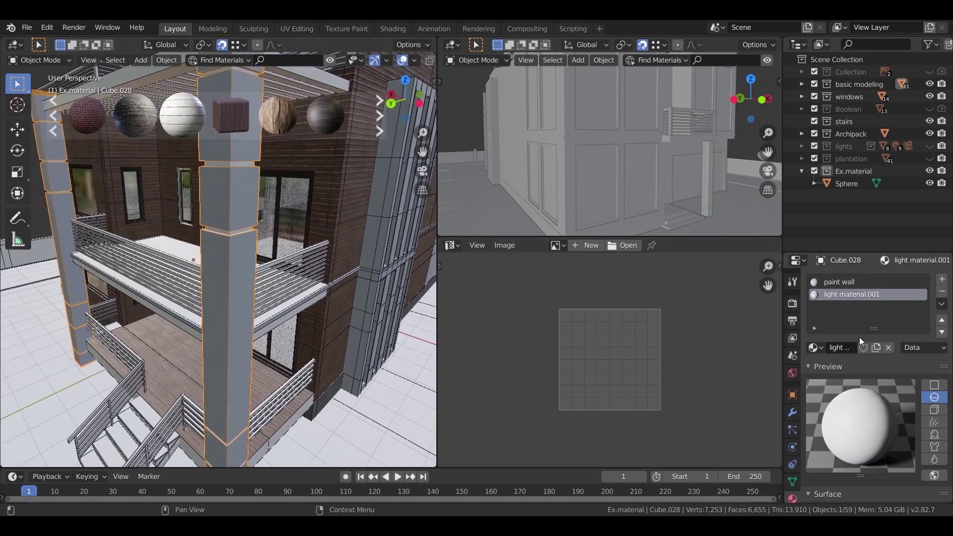
pyautogui.scroll(5, 230, 233)
pyautogui.moveTo(230, 233); pyautogui.dragTo(215, 295, button='middle')
pyautogui.moveTo(265, 369); pyautogui.dragTo(251, 341, button='middle')
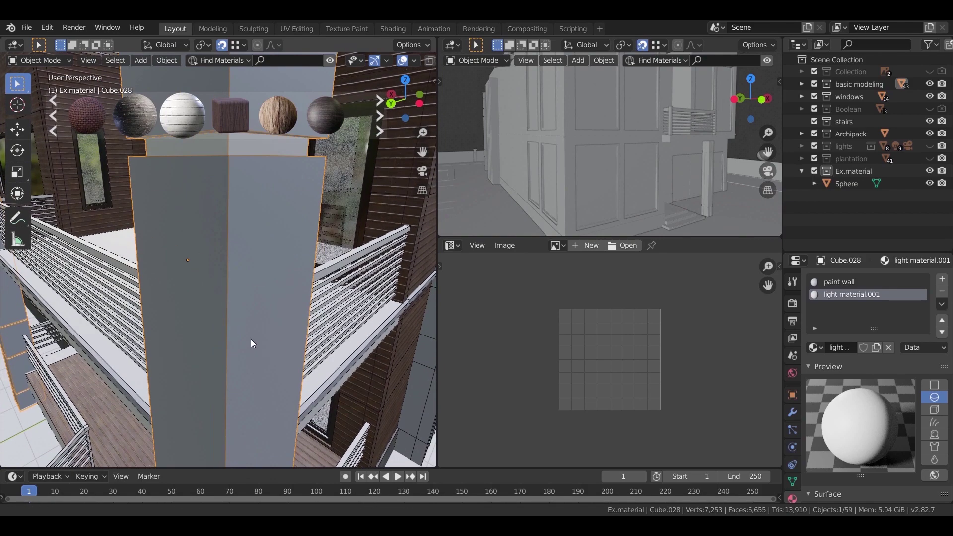
pyautogui.scroll(-6, 824, 351)
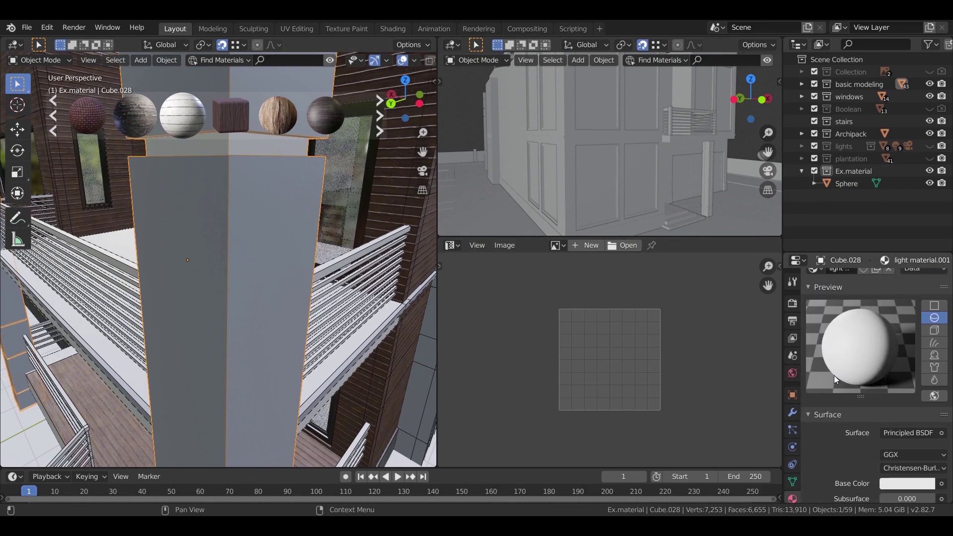
pyautogui.click(912, 374)
pyautogui.click(675, 133)
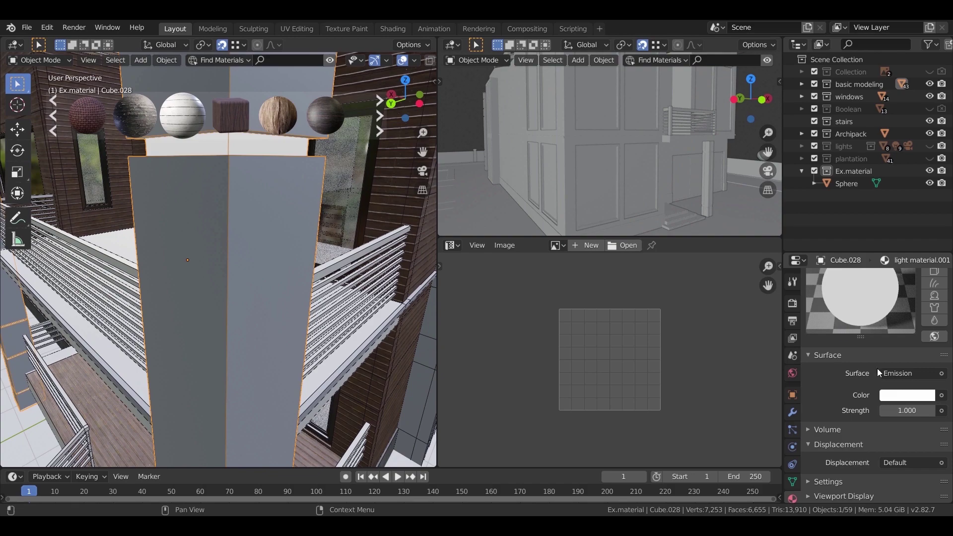
pyautogui.write('3')
pyautogui.press('Return')
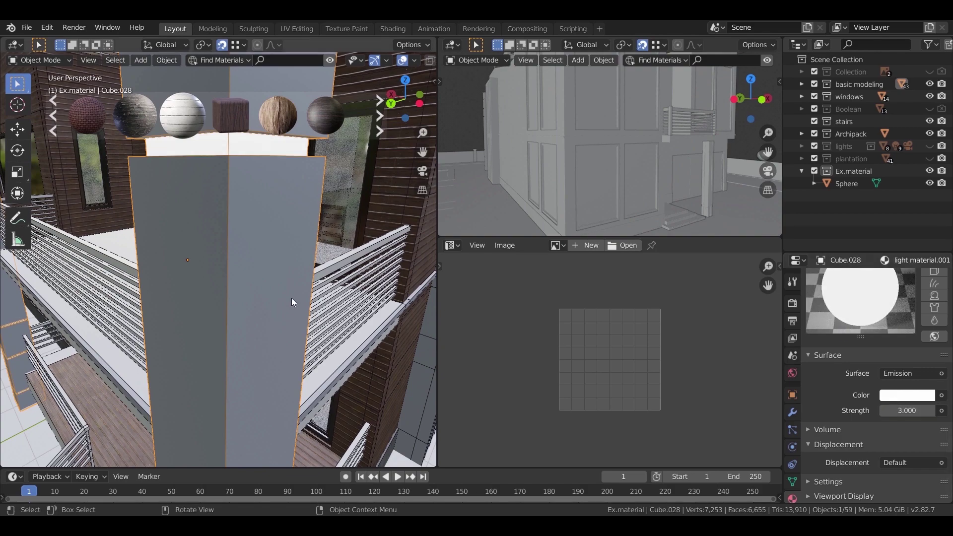
# Examine the emissive strips along the columns and the surfaces of the nearby porch.
pyautogui.scroll(-8, 302, 296)
pyautogui.scroll(10, 245, 231)
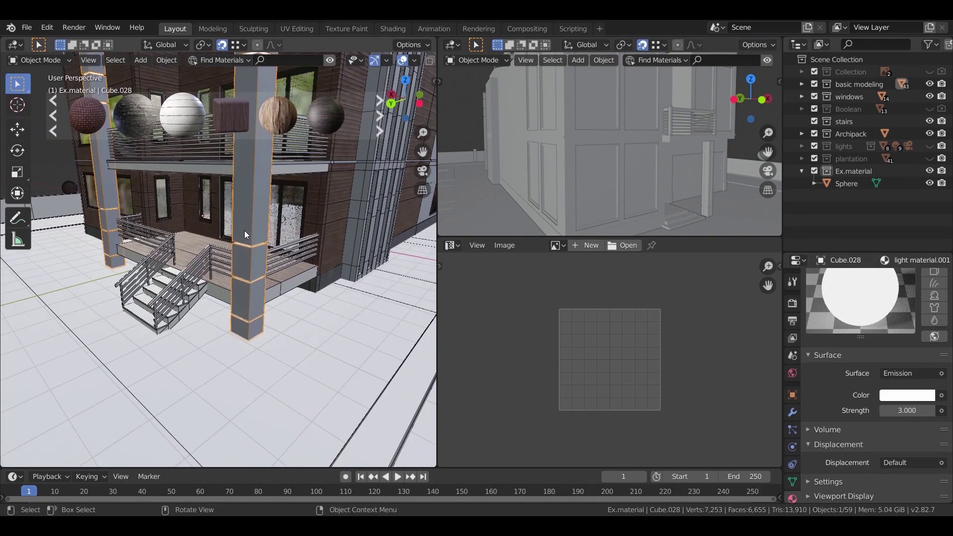
pyautogui.moveTo(264, 221); pyautogui.dragTo(241, 227, button='middle')
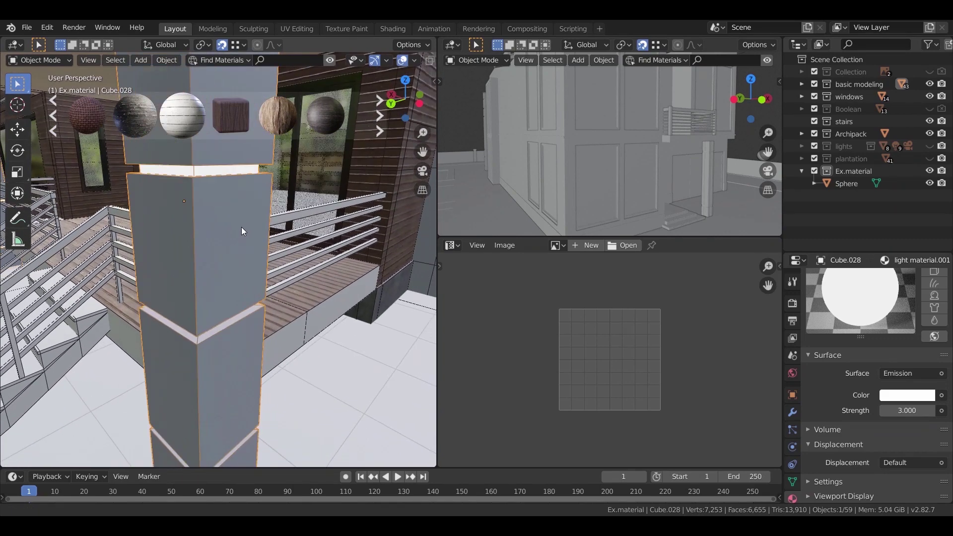
pyautogui.press('Tab')
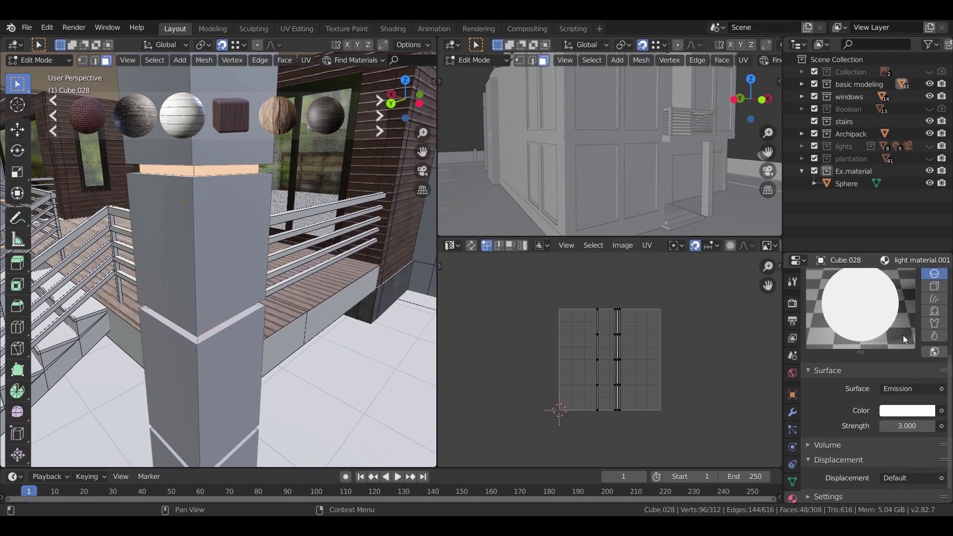
pyautogui.moveTo(174, 358); pyautogui.dragTo(181, 339, button='middle')
pyautogui.press('Tab')
pyautogui.scroll(-2, 243, 223)
pyautogui.moveTo(243, 224); pyautogui.dragTo(279, 308, button='middle')
pyautogui.scroll(-5, 214, 239)
pyautogui.scroll(8, 279, 308)
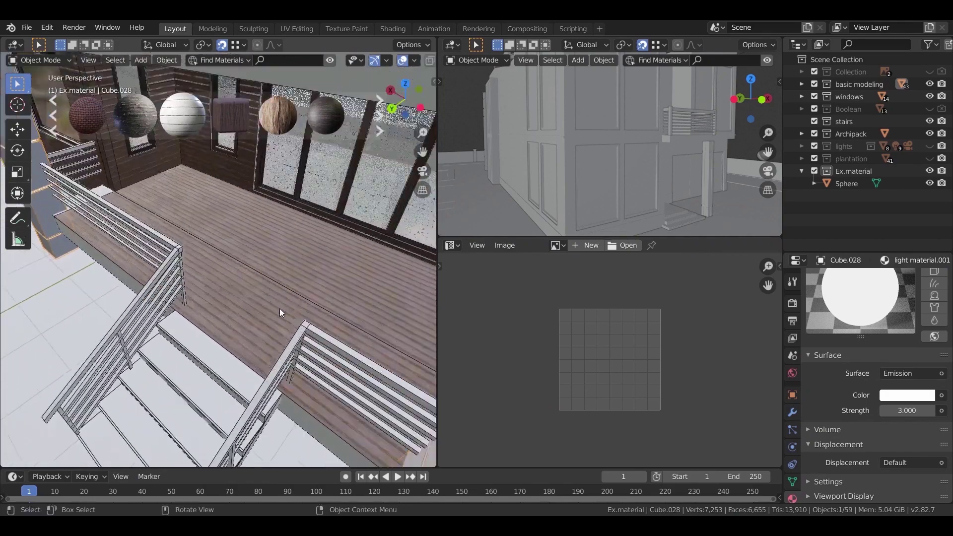
# Select the wooden porch floor and its front face in Edit Mode and assign Material.001 to them.
pyautogui.scroll(-5, 266, 319)
pyautogui.keyDown('shift'); pyautogui.moveTo(266, 319); pyautogui.dragTo(254, 252, button='middle'); pyautogui.keyUp('shift')
pyautogui.scroll(2, 254, 252)
pyautogui.click(254, 252)
pyautogui.press('Tab')
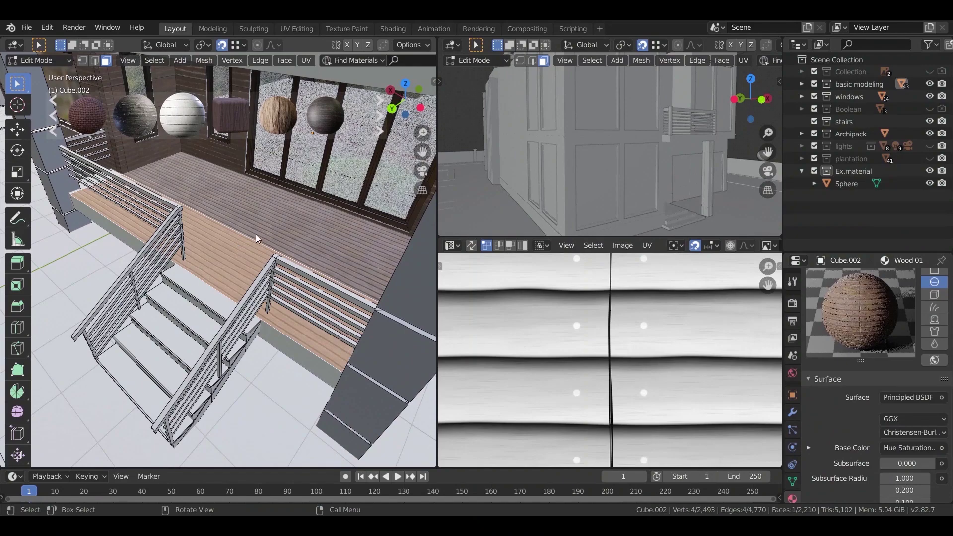
pyautogui.keyDown('shift'); pyautogui.click(263, 231); pyautogui.keyUp('shift')
pyautogui.scroll(5, 866, 350)
pyautogui.scroll(3, 864, 318)
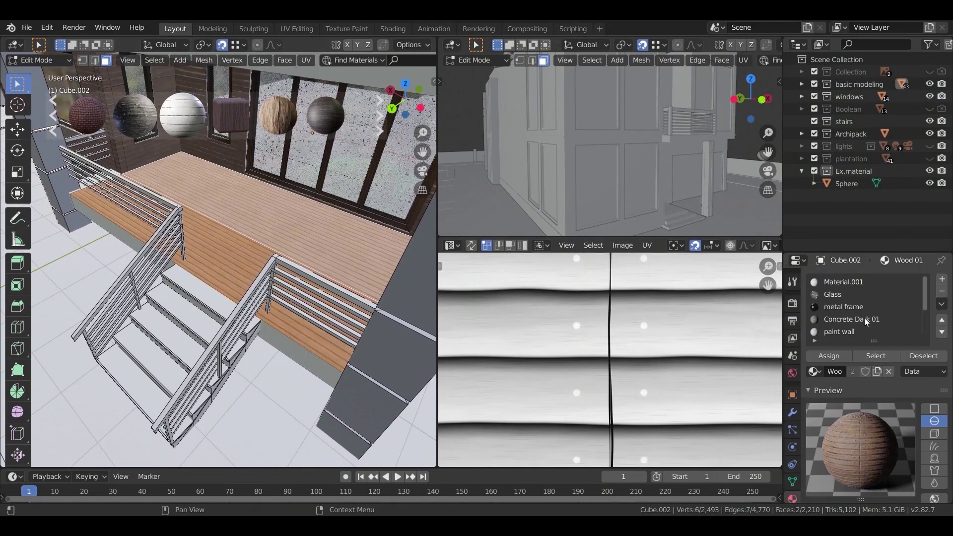
pyautogui.click(847, 283)
pyautogui.click(833, 358)
pyautogui.moveTo(310, 309); pyautogui.dragTo(255, 275, button='middle')
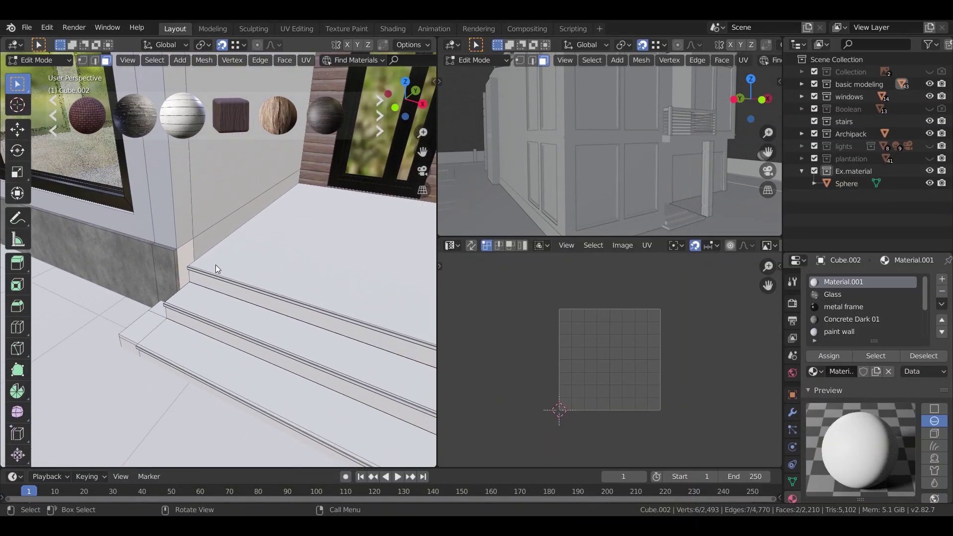
# Assign the paint wall material to the two selected faces at the wall corner beside the porch steps.
pyautogui.click(848, 332)
pyautogui.click(834, 356)
pyautogui.press('Tab')
# Join the small balcony's corner post and top rails into one object and apply all its transforms.
pyautogui.scroll(-7, 121, 295)
pyautogui.moveTo(301, 316); pyautogui.dragTo(222, 323, button='middle')
pyautogui.moveTo(257, 296); pyautogui.dragTo(214, 330, button='middle')
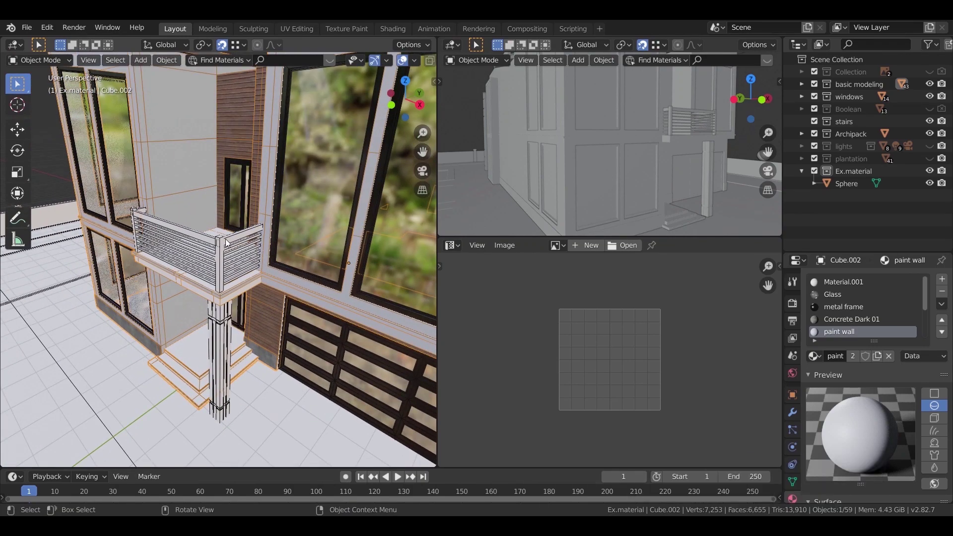
pyautogui.moveTo(226, 243); pyautogui.dragTo(303, 270, button='middle')
pyautogui.click(258, 258)
pyautogui.scroll(4, 258, 258)
pyautogui.keyDown('shift'); pyautogui.click(304, 236); pyautogui.keyUp('shift')
pyautogui.hotkey('ctrl', 'j')
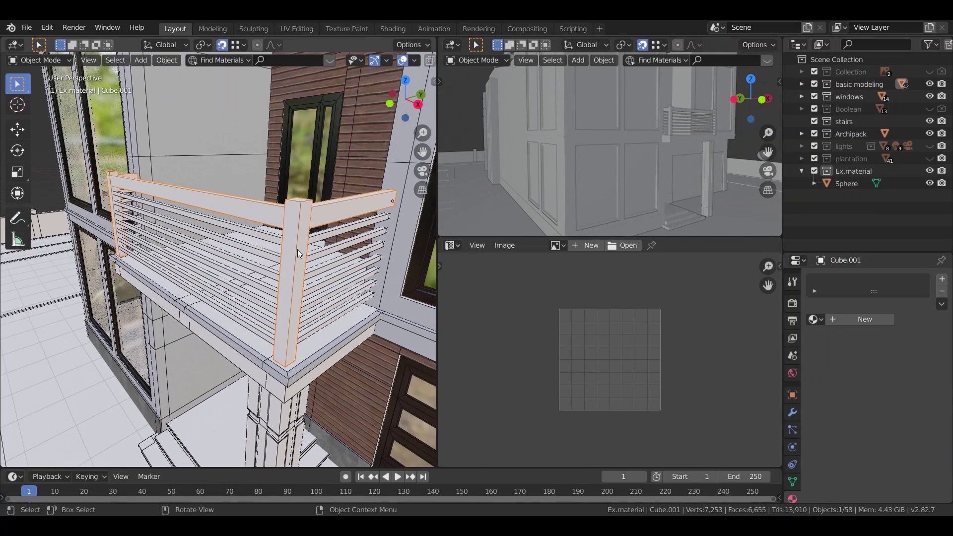
pyautogui.hotkey('ctrl', 'a')
pyautogui.click(278, 259)
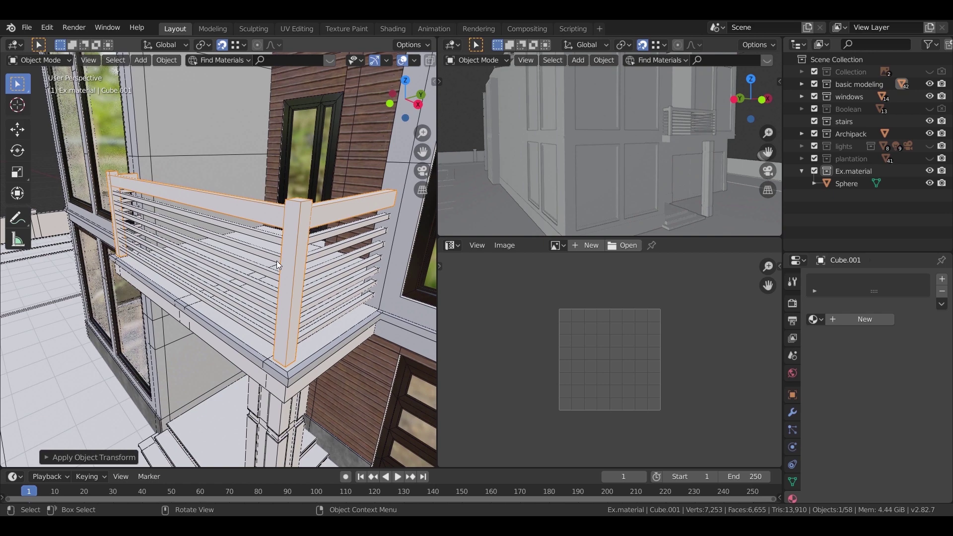
# Give the joined balcony railing frame the Wood 01 material.
pyautogui.click(866, 320)
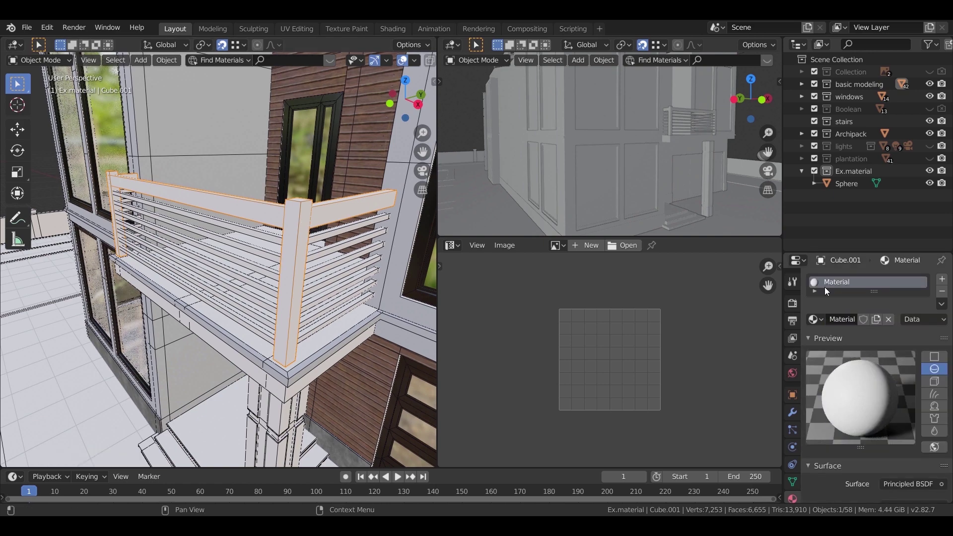
pyautogui.click(818, 319)
pyautogui.write('w')
pyautogui.click(759, 385)
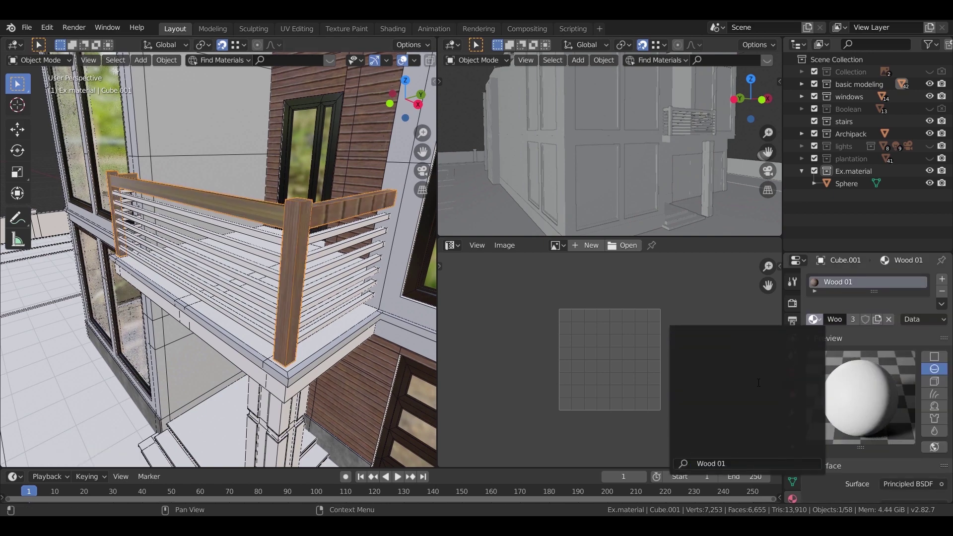
pyautogui.keyDown('ctrl'); pyautogui.moveTo(355, 263); pyautogui.dragTo(297, 288, button='middle'); pyautogui.keyUp('ctrl')
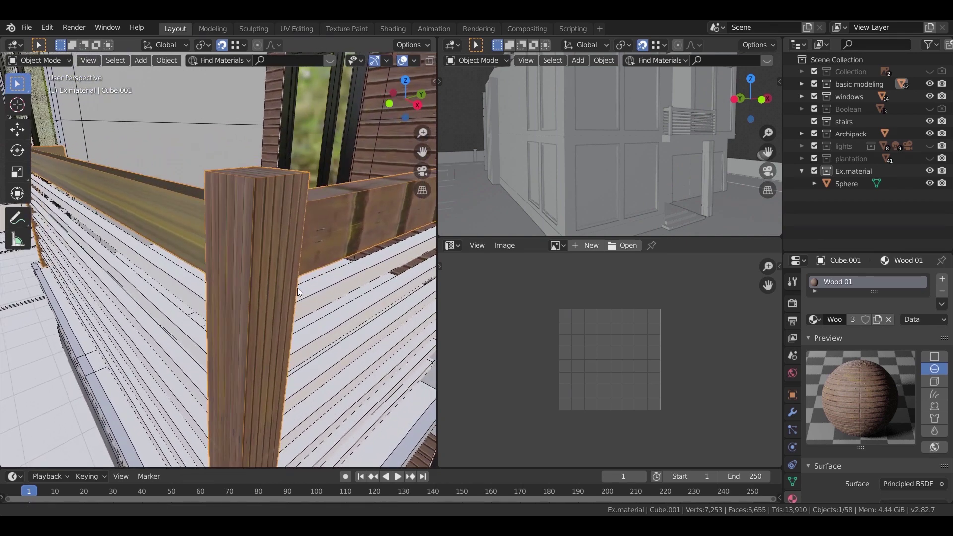
# Unwrap all faces of the balcony railing frame with Smart UV Project.
pyautogui.press('Tab')
pyautogui.press('a')
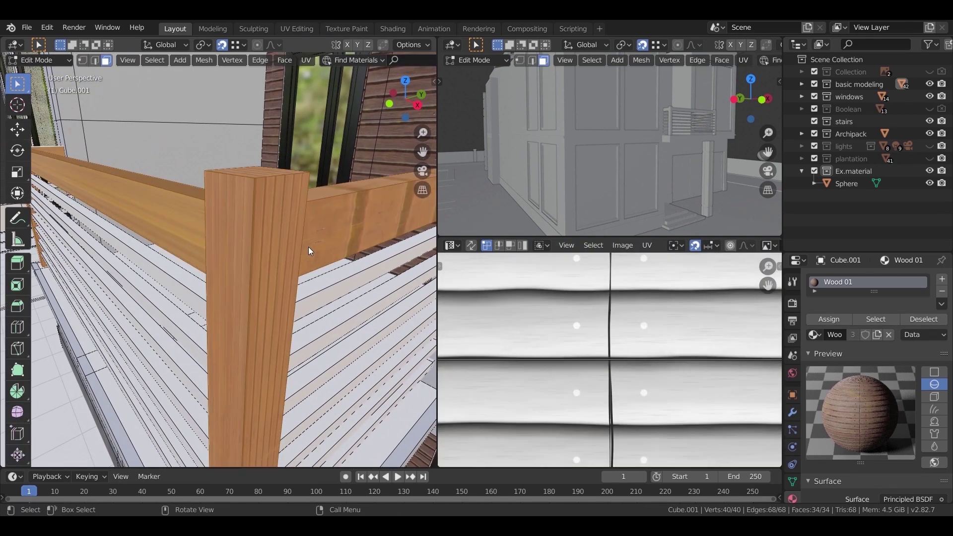
pyautogui.press('u')
pyautogui.click(308, 246)
pyautogui.click(301, 336)
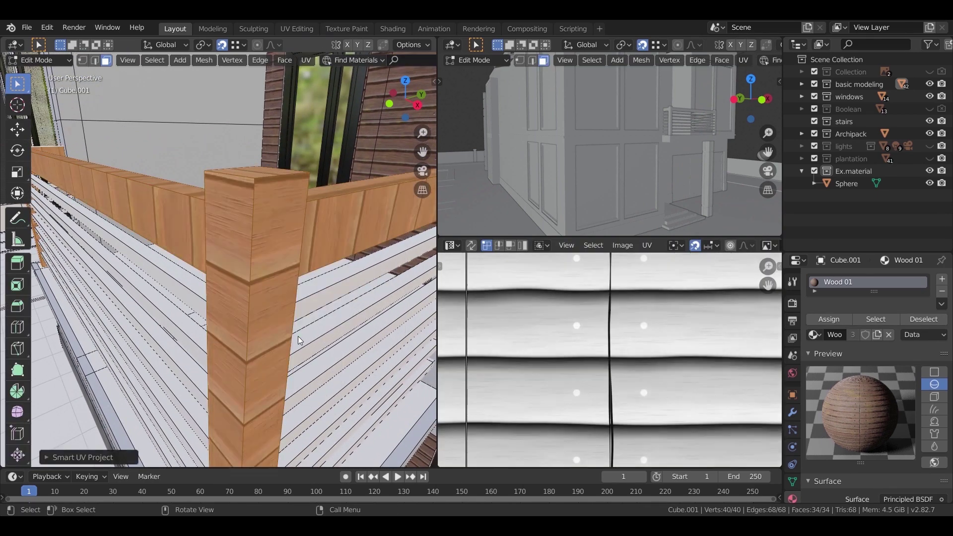
# Scale all UV islands of the balcony railing frame by 10 and return to Object Mode.
pyautogui.scroll(-8, 638, 378)
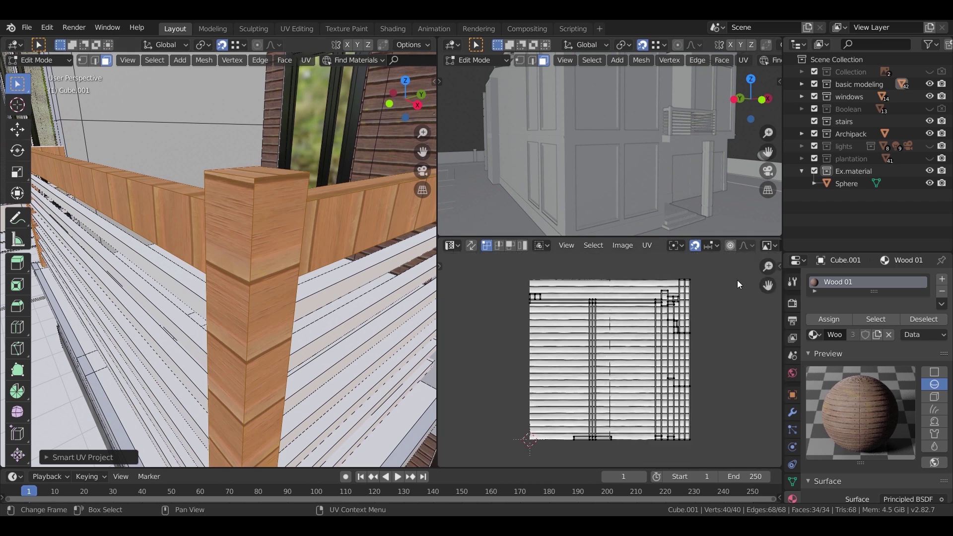
pyautogui.moveTo(725, 269); pyautogui.dragTo(499, 453)
pyautogui.scroll(-3, 695, 372)
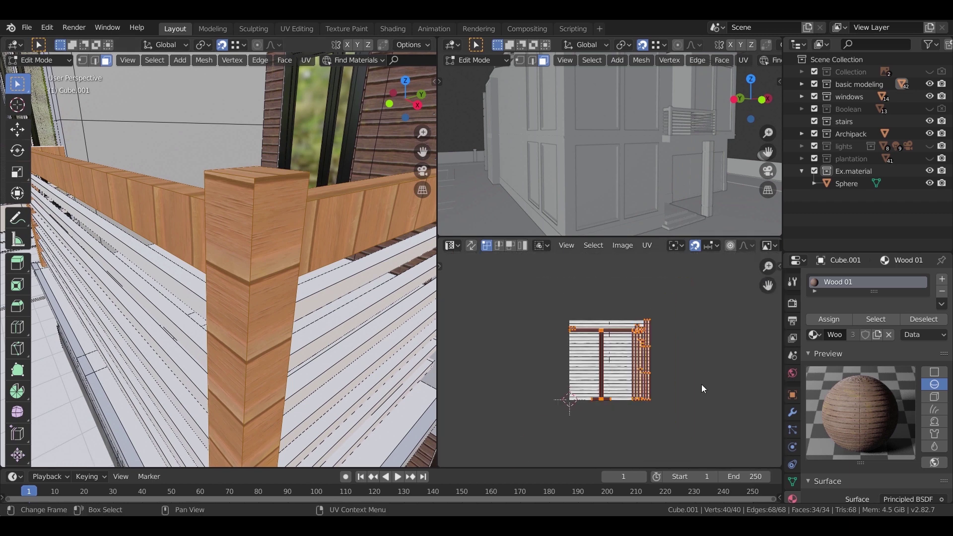
pyautogui.press('s')
pyautogui.write('10')
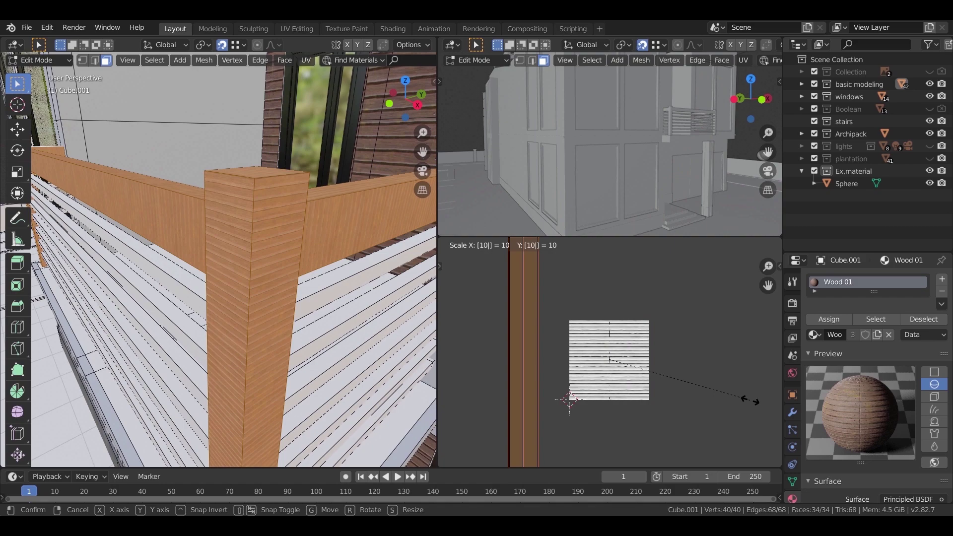
pyautogui.press('Return')
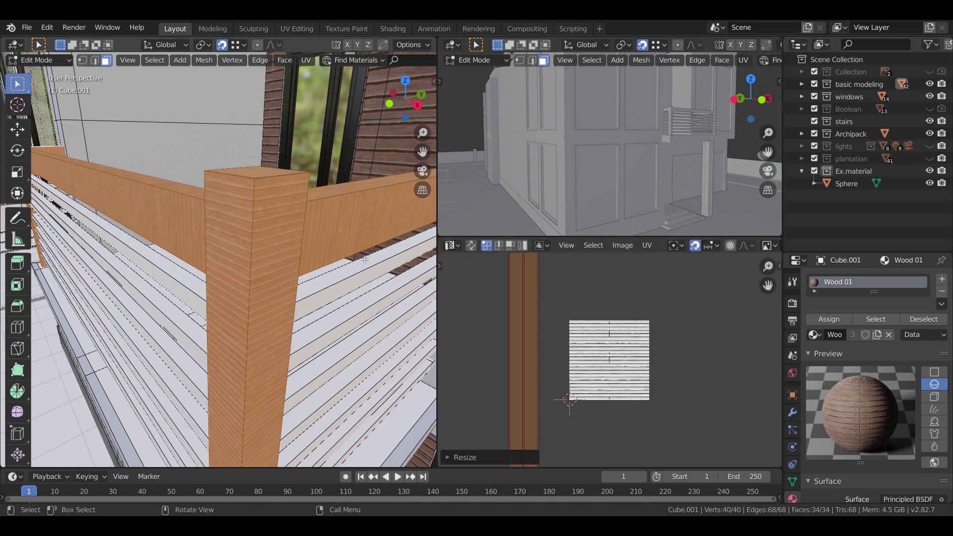
pyautogui.press('Tab')
# Select the balcony railing's horizontal slats, apply their transforms and give them the Wood 01 material.
pyautogui.moveTo(285, 235)
pyautogui.mouseDown(button='middle')
pyautogui.moveTo(267, 263)
pyautogui.moveTo(293, 239)
pyautogui.moveTo(272, 229)
pyautogui.mouseUp(button='middle')
pyautogui.scroll(3, 272, 228)
pyautogui.scroll(-3, 242, 270)
pyautogui.moveTo(242, 270)
pyautogui.mouseDown(button='middle')
pyautogui.moveTo(288, 275)
pyautogui.moveTo(254, 282)
pyautogui.moveTo(243, 255)
pyautogui.mouseUp(button='middle')
pyautogui.click(243, 255)
pyautogui.hotkey('ctrl', 'a')
pyautogui.click(254, 282)
pyautogui.scroll(2, 254, 282)
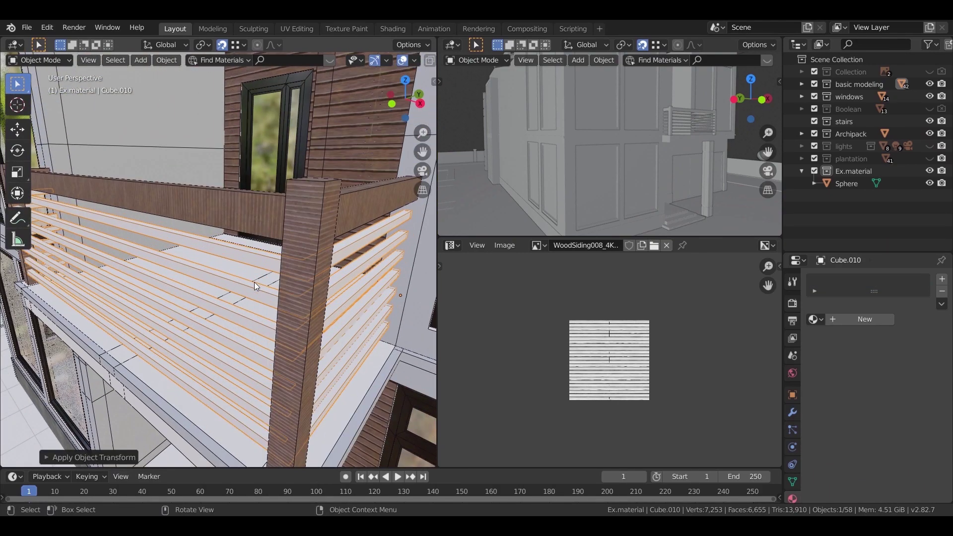
pyautogui.click(814, 319)
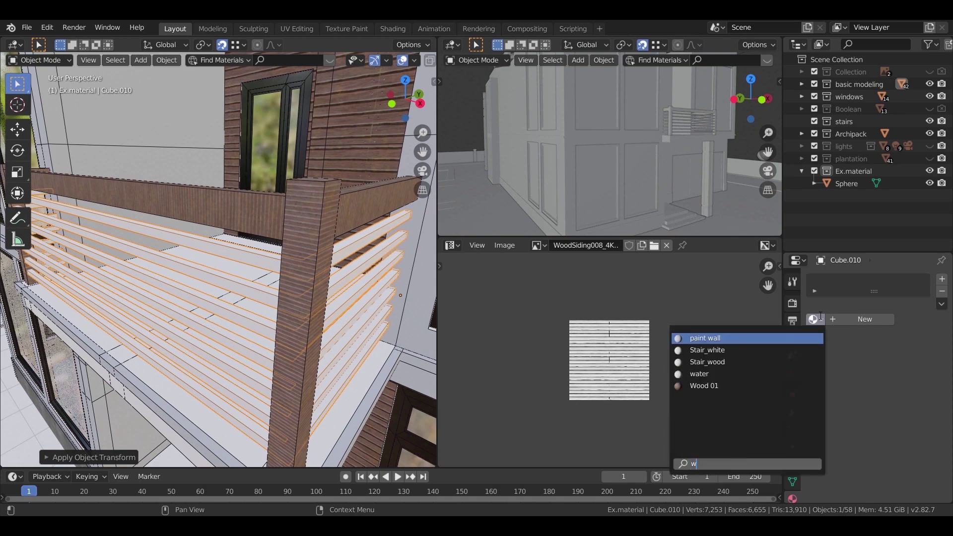
pyautogui.click(788, 386)
pyautogui.scroll(3, 360, 298)
pyautogui.keyDown('shift'); pyautogui.moveTo(360, 298); pyautogui.dragTo(290, 309, button='middle'); pyautogui.keyUp('shift')
pyautogui.press('Tab')
pyautogui.press('Tab')
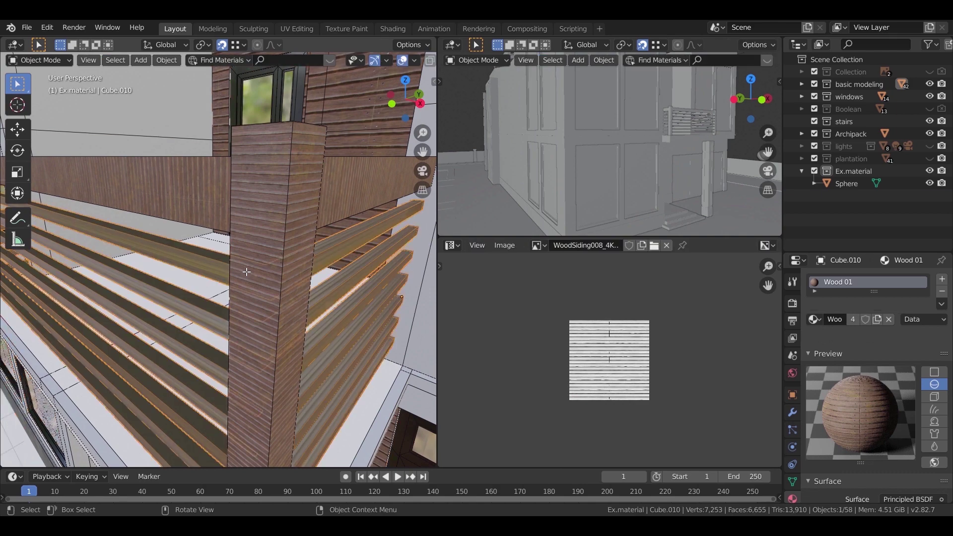
pyautogui.press('a')
pyautogui.press('Tab')
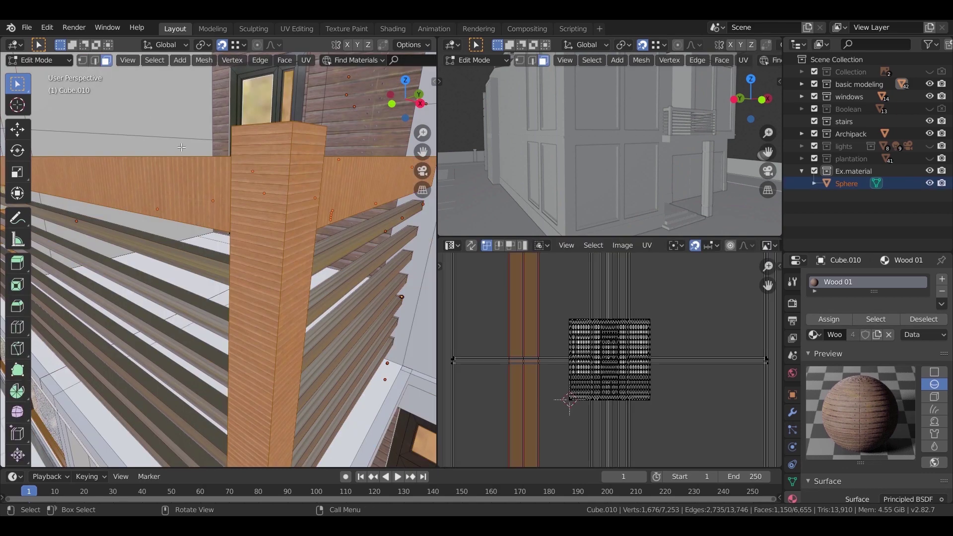
pyautogui.press('Tab')
# Unwrap all faces of the balcony slats alone with Smart UV Project, keeping the 66 angle limit.
pyautogui.click(204, 260)
pyautogui.press('Tab')
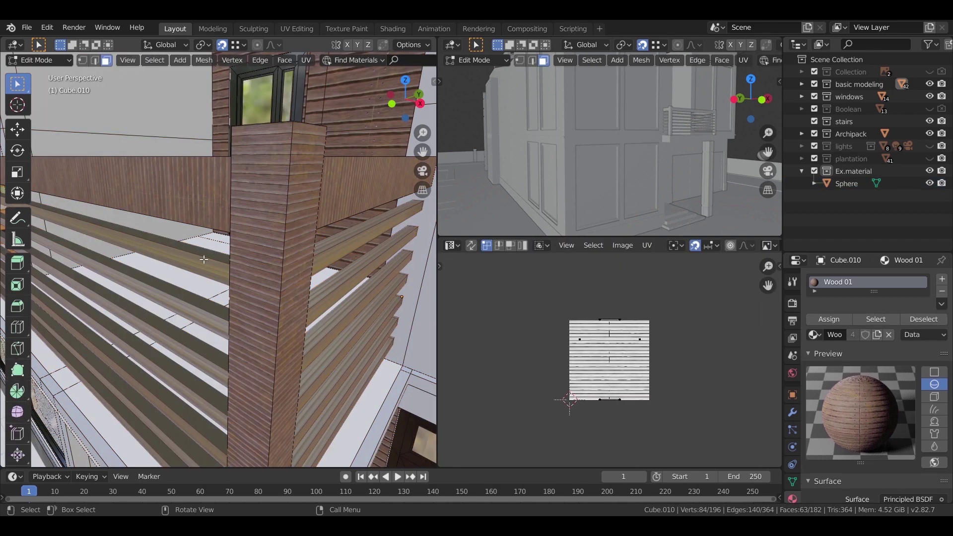
pyautogui.press('a')
pyautogui.press('u')
pyautogui.click(337, 285)
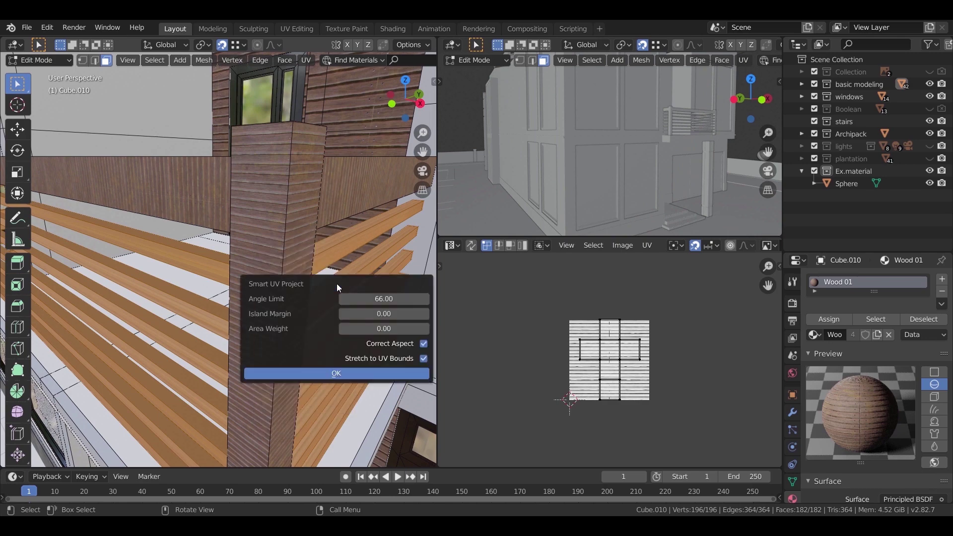
pyautogui.click(337, 373)
# Scale all UV islands of the balcony slats by 10.
pyautogui.moveTo(671, 310); pyautogui.dragTo(556, 438)
pyautogui.write('s10')
pyautogui.press('Return')
# Scale the balcony slats' UVs by a further factor of 3 and return to Object Mode.
pyautogui.moveTo(278, 312)
pyautogui.mouseDown(button='middle')
pyautogui.moveTo(315, 318)
pyautogui.moveTo(283, 313)
pyautogui.mouseUp(button='middle')
pyautogui.scroll(3, 283, 312)
pyautogui.write('s10')
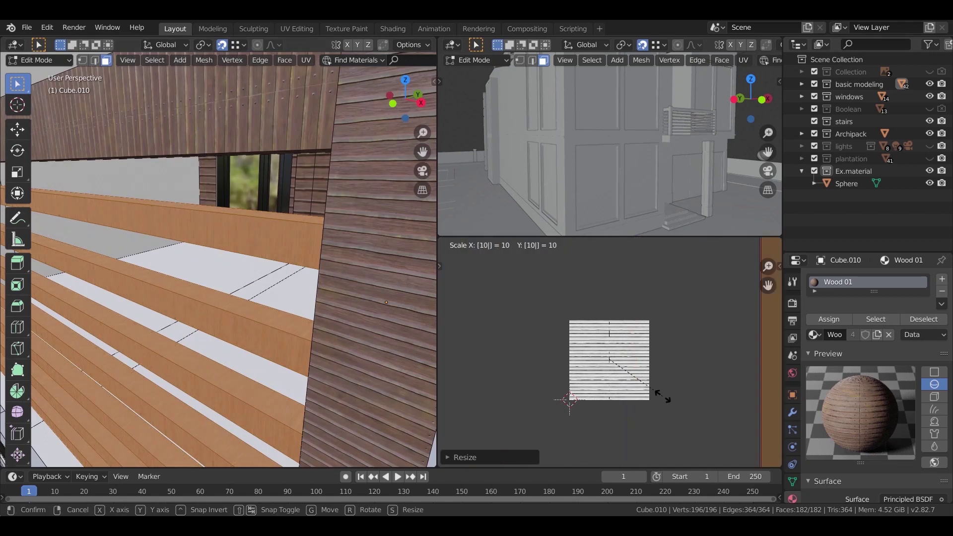
pyautogui.press('BackSpace')
pyautogui.press('BackSpace')
pyautogui.write('2')
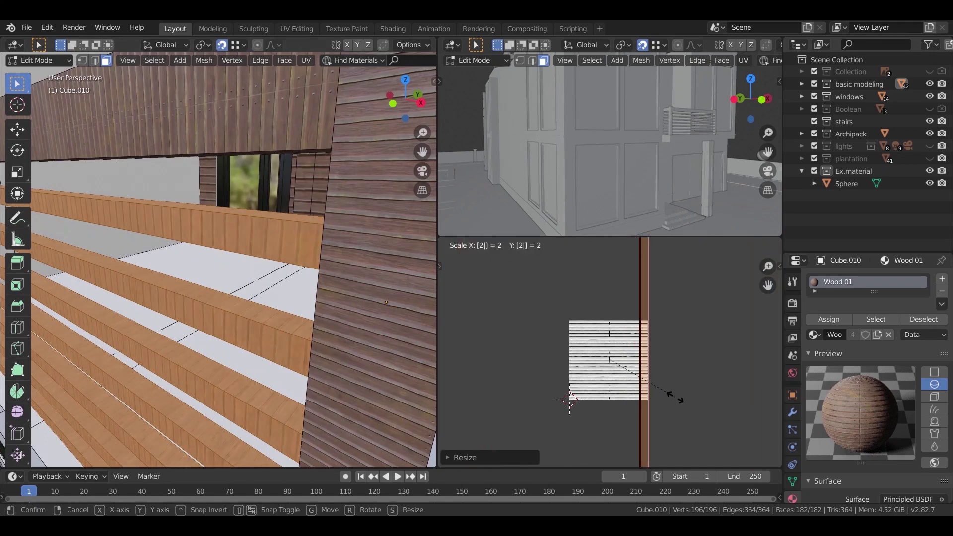
pyautogui.press('BackSpace')
pyautogui.write('3')
pyautogui.press('Return')
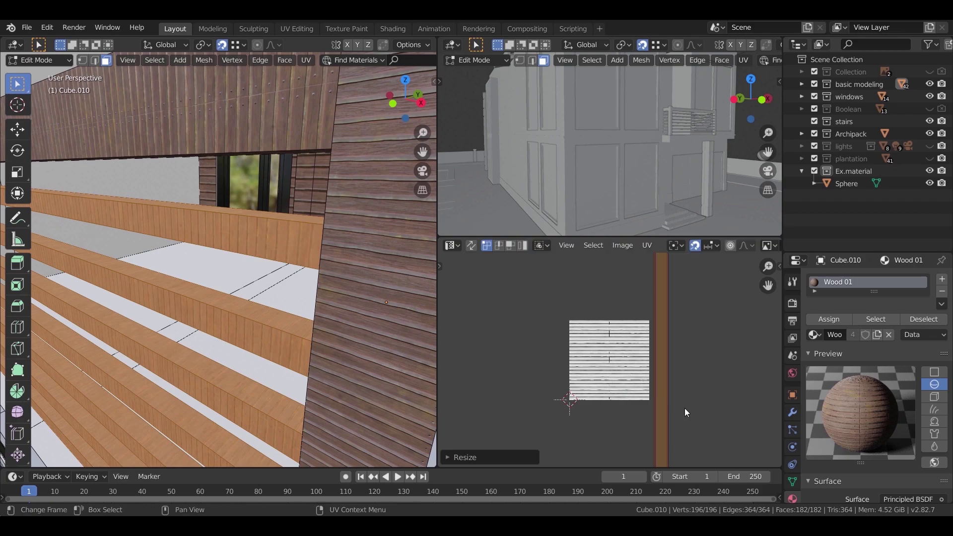
pyautogui.press('Tab')
# Join the roof terrace railing's corner post and top rails into one object and apply all its transforms.
pyautogui.moveTo(243, 302); pyautogui.dragTo(227, 279, button='middle')
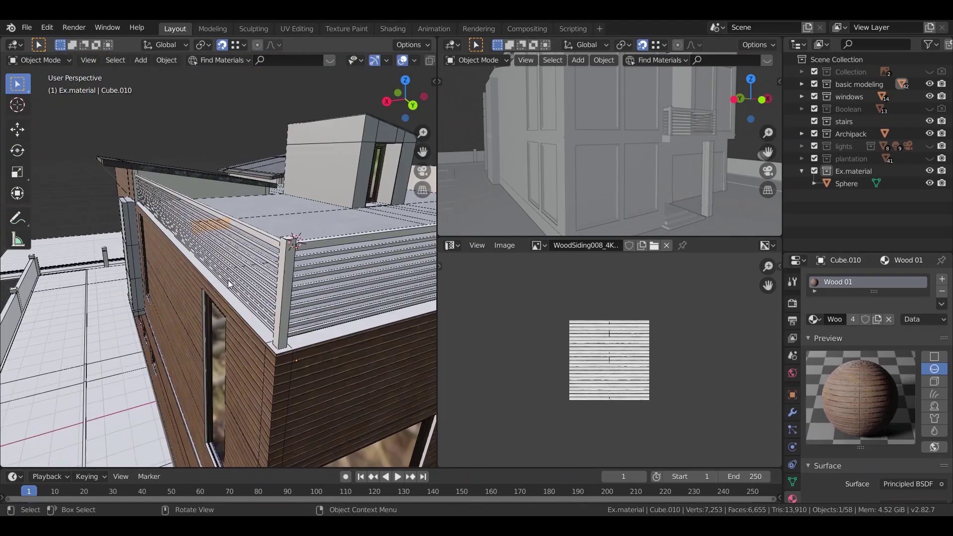
pyautogui.click(290, 265)
pyautogui.keyDown('shift'); pyautogui.click(323, 242); pyautogui.keyUp('shift')
pyautogui.moveTo(323, 242); pyautogui.dragTo(287, 282, button='middle')
pyautogui.hotkey('ctrl', 'j')
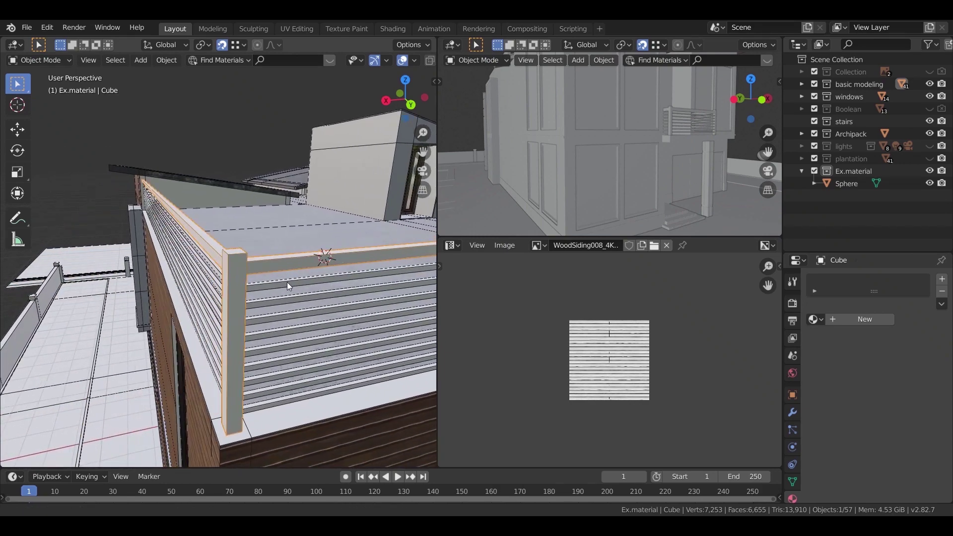
pyautogui.hotkey('ctrl', 'a')
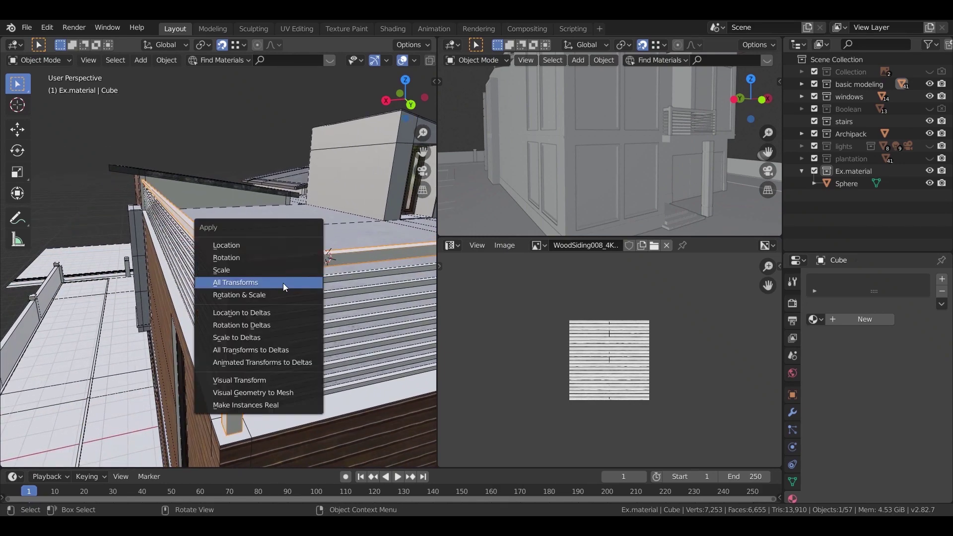
pyautogui.click(283, 283)
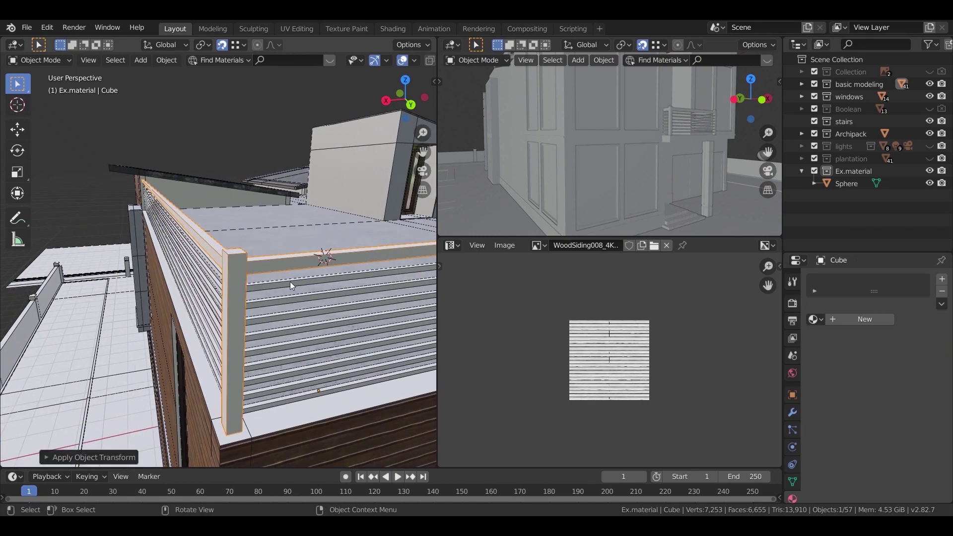
# Give the joined roof terrace railing frame the Wood 01 material.
pyautogui.click(815, 321)
pyautogui.write('w')
pyautogui.click(768, 386)
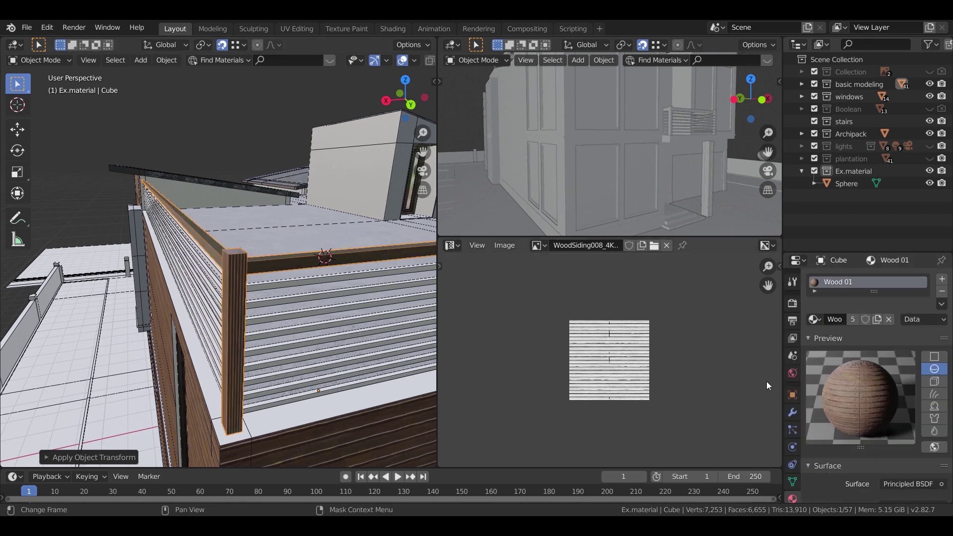
# Unwrap all faces of the roof terrace railing frame with Smart UV Project, keeping the 66 angle limit.
pyautogui.press('Tab')
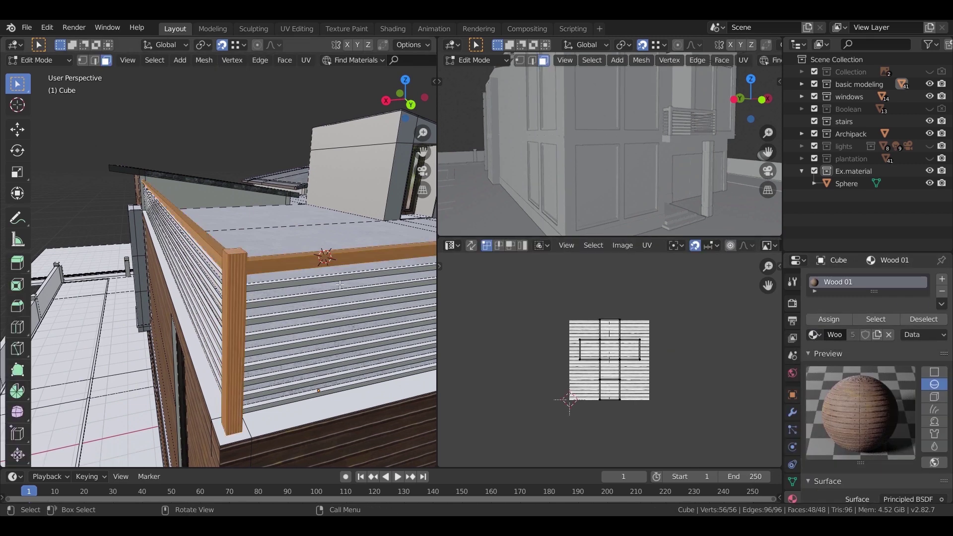
pyautogui.press('u')
pyautogui.click(292, 274)
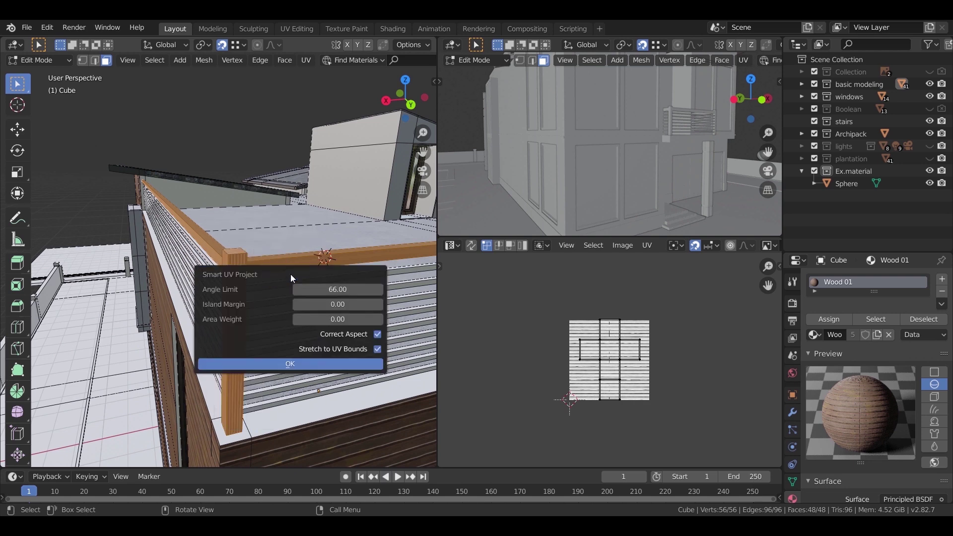
pyautogui.click(298, 363)
pyautogui.scroll(3, 276, 262)
pyautogui.scroll(-1, 275, 262)
# Scale all UV islands of the roof terrace railing frame by 30 and return to Object Mode.
pyautogui.moveTo(667, 309); pyautogui.dragTo(536, 435)
pyautogui.press('s')
pyautogui.press('1')
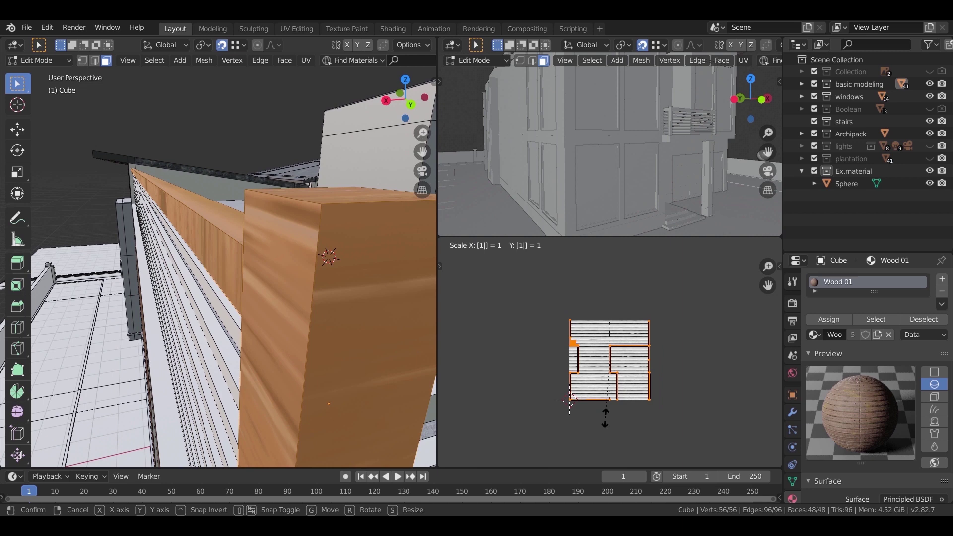
pyautogui.press('0')
pyautogui.press('BackSpace')
pyautogui.press('BackSpace')
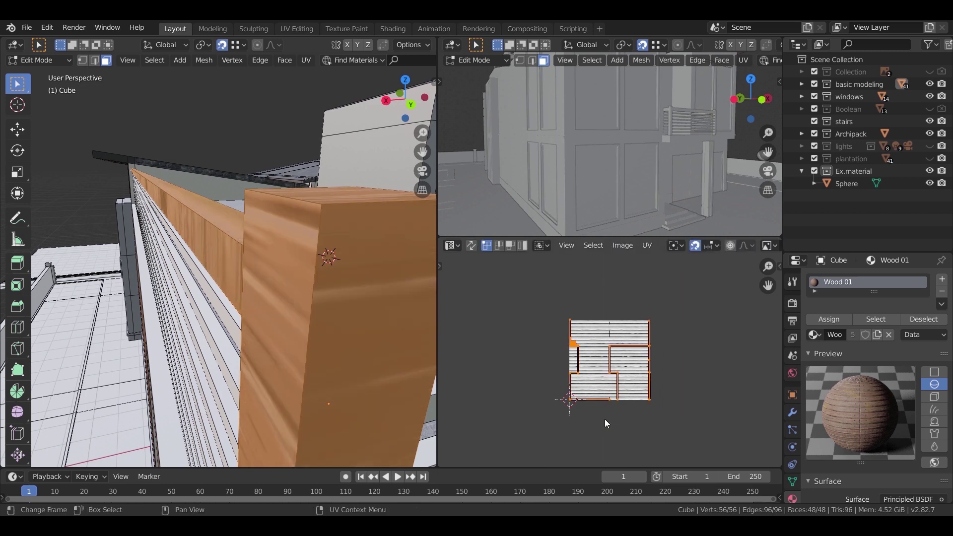
pyautogui.press('2')
pyautogui.press('0')
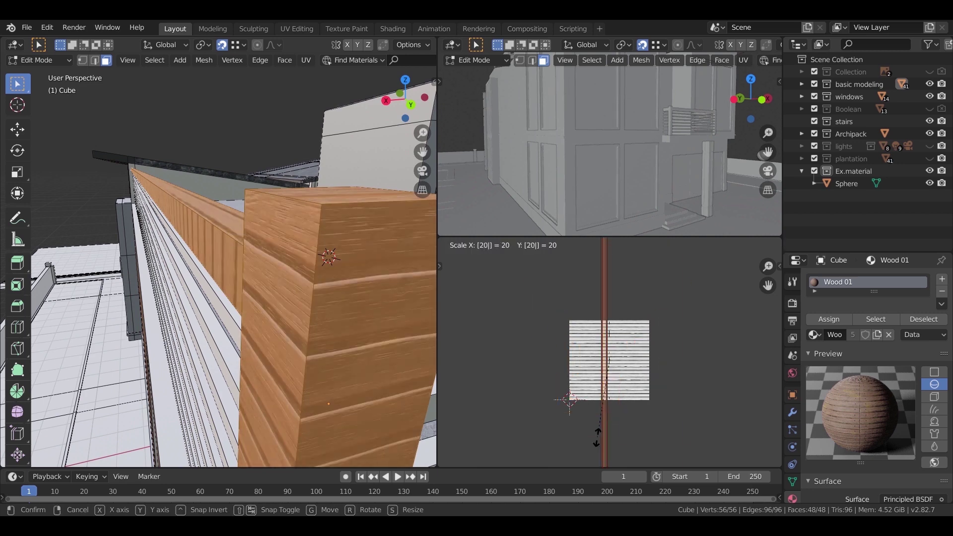
pyautogui.press('BackSpace')
pyautogui.press('BackSpace')
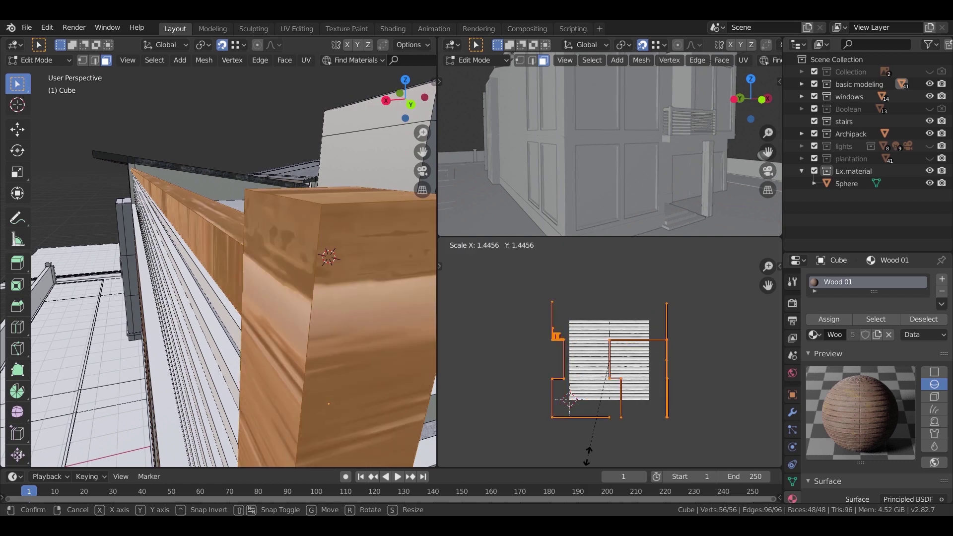
pyautogui.press('3')
pyautogui.press('0')
pyautogui.click(590, 462)
pyautogui.scroll(-5, 229, 282)
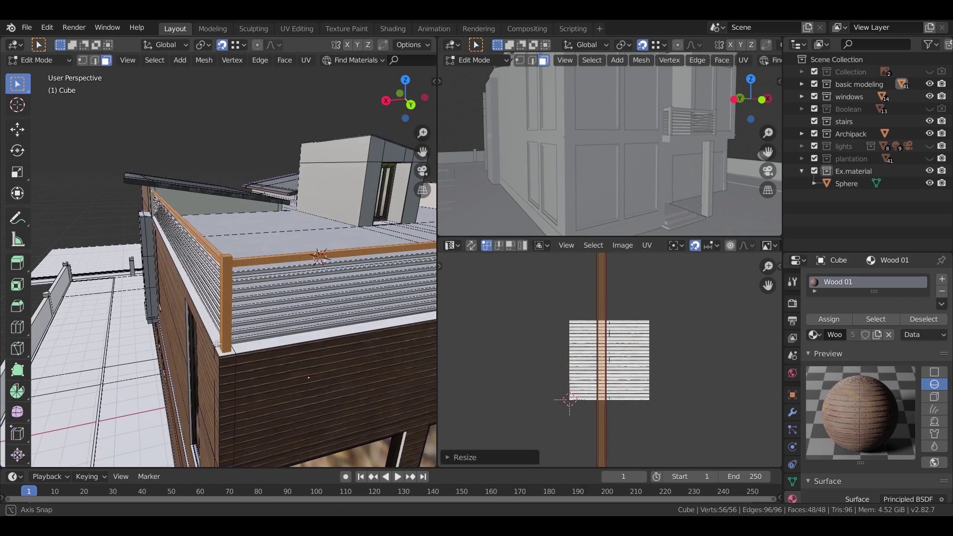
pyautogui.scroll(6, 228, 282)
pyautogui.scroll(-2, 234, 290)
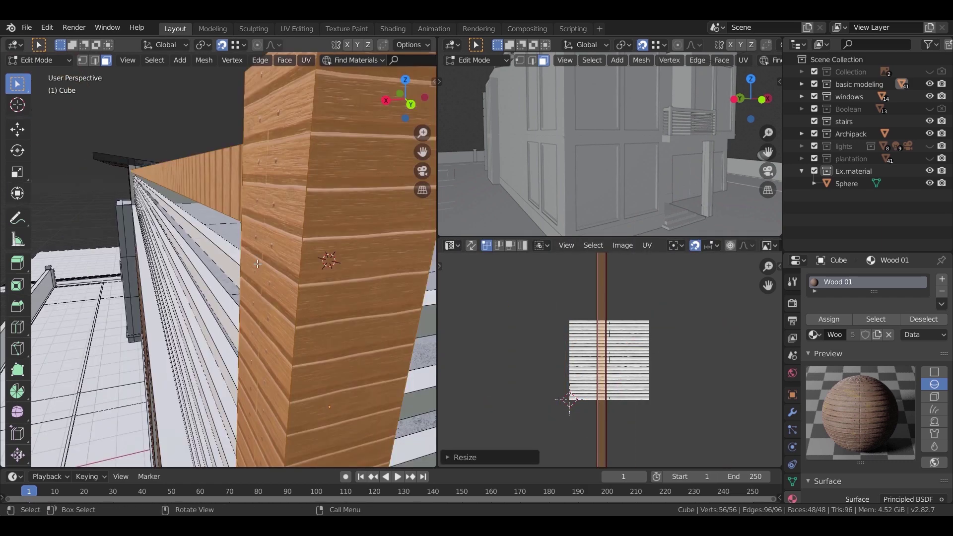
pyautogui.press('Tab')
pyautogui.scroll(-5, 258, 264)
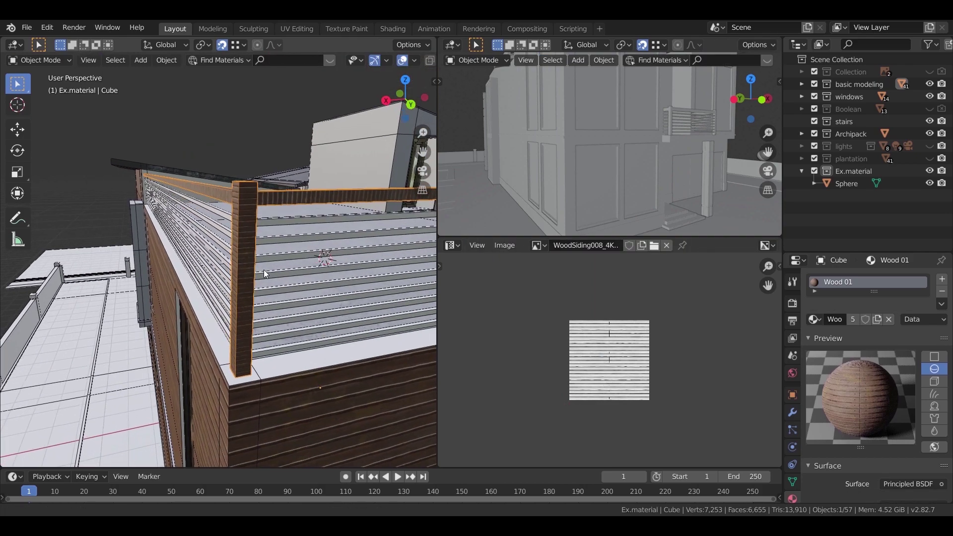
# Select the roof terrace railing's horizontal slats and browse the metal category of the BlenderKit material library.
pyautogui.keyDown('shift'); pyautogui.moveTo(262, 266); pyautogui.dragTo(318, 228, button='middle'); pyautogui.keyUp('shift')
pyautogui.click(263, 243)
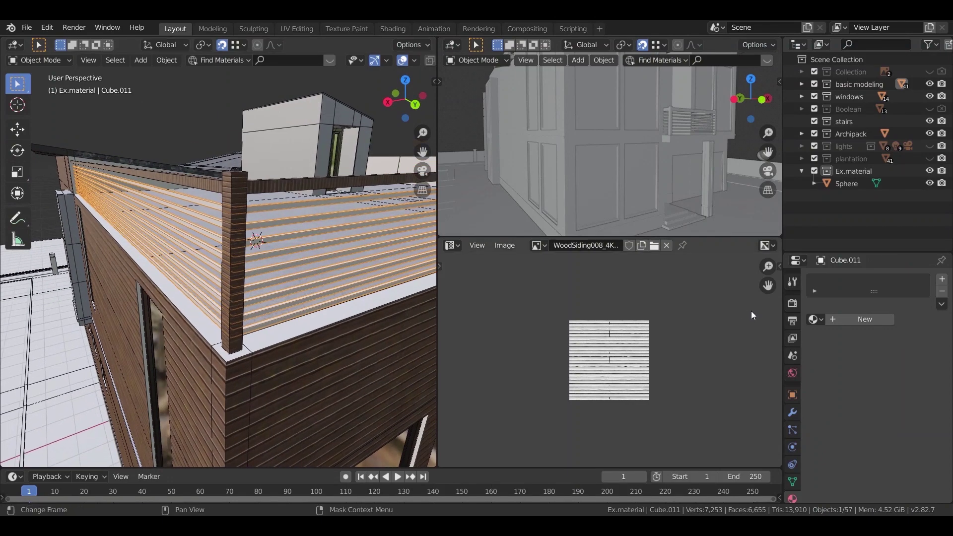
pyautogui.click(815, 319)
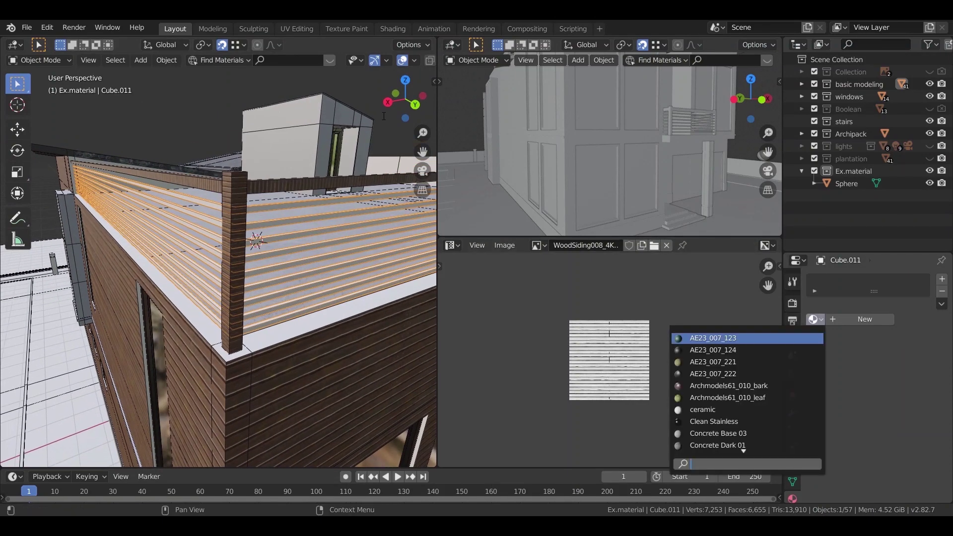
pyautogui.press('n')
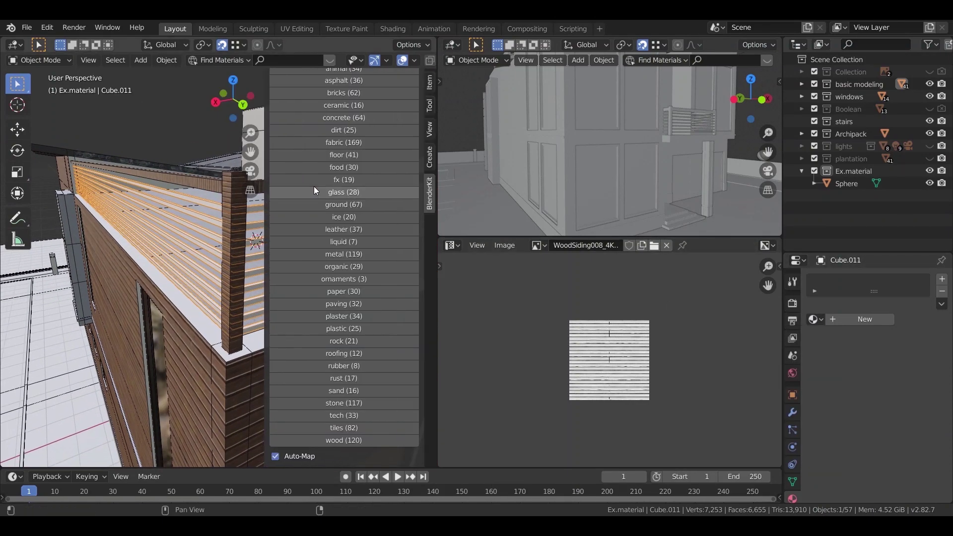
pyautogui.scroll(3, 365, 368)
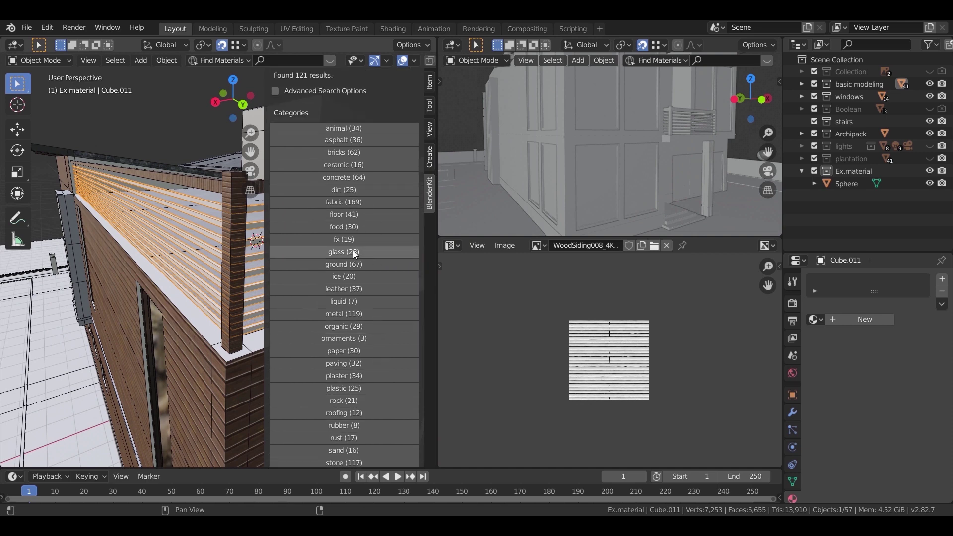
pyautogui.click(348, 313)
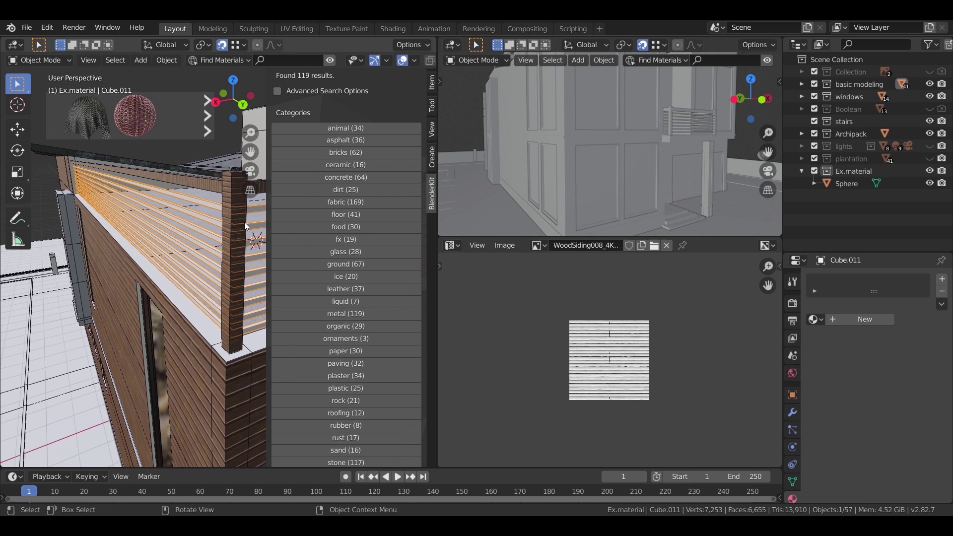
pyautogui.press('n')
# Apply the library material Metal Semirough 01 to the roof terrace railing's slats.
pyautogui.moveTo(234, 128)
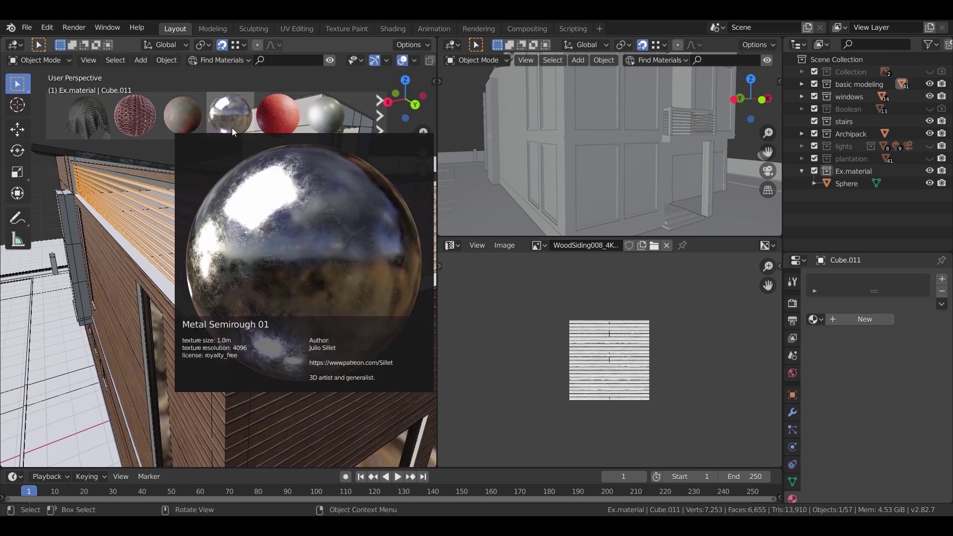
pyautogui.scroll(4, 241, 195)
pyautogui.keyDown('shift'); pyautogui.moveTo(241, 195); pyautogui.dragTo(224, 209, button='middle'); pyautogui.keyUp('shift')
pyautogui.moveTo(231, 119)
pyautogui.moveTo(231, 117); pyautogui.dragTo(251, 226)
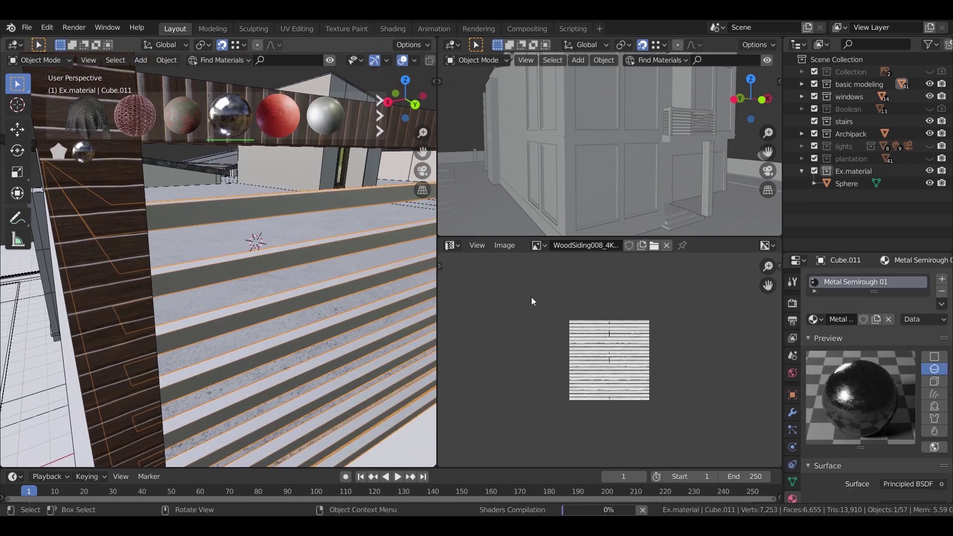
# Replace the material of the front balcony railing's slats with Metal Semirough 01.
pyautogui.moveTo(281, 222); pyautogui.dragTo(320, 251, button='middle')
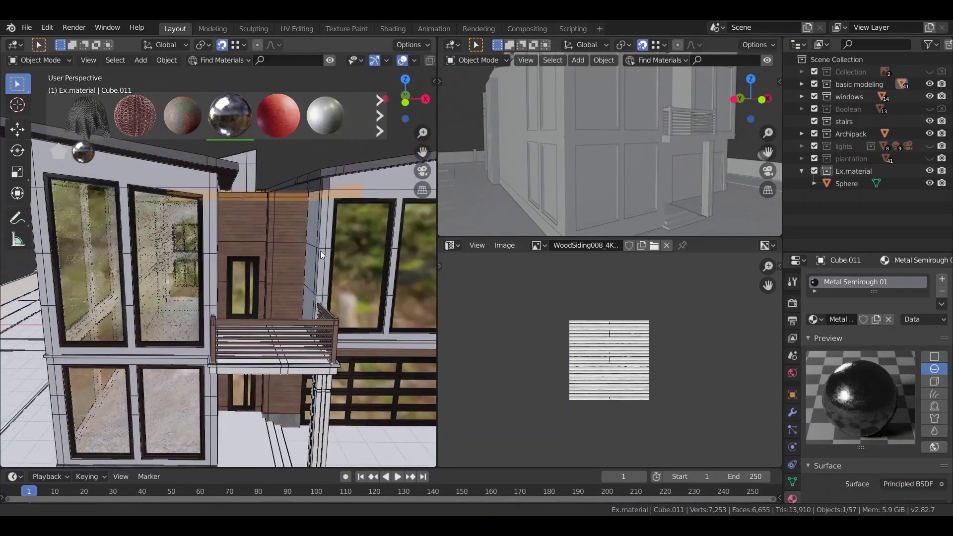
pyautogui.scroll(3, 313, 302)
pyautogui.click(296, 281)
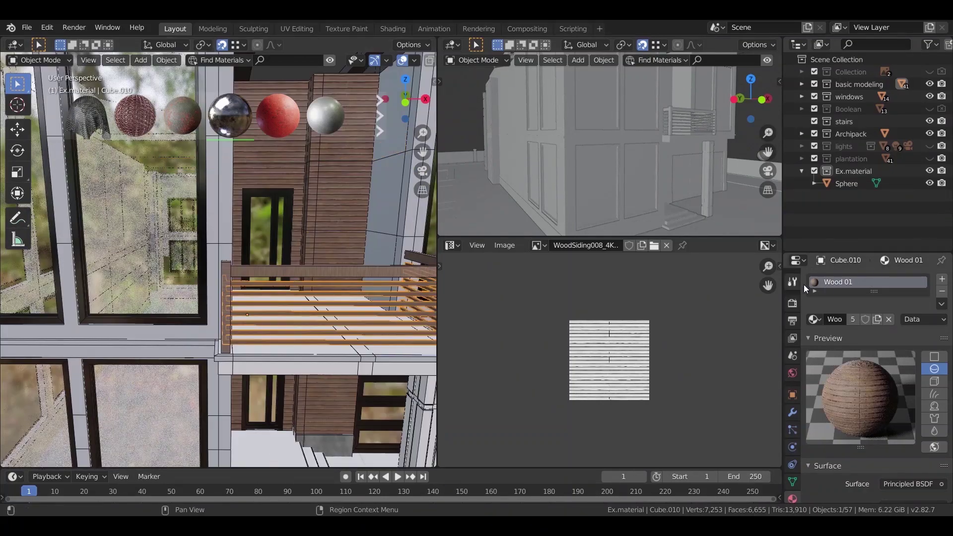
pyautogui.click(814, 321)
pyautogui.write('m')
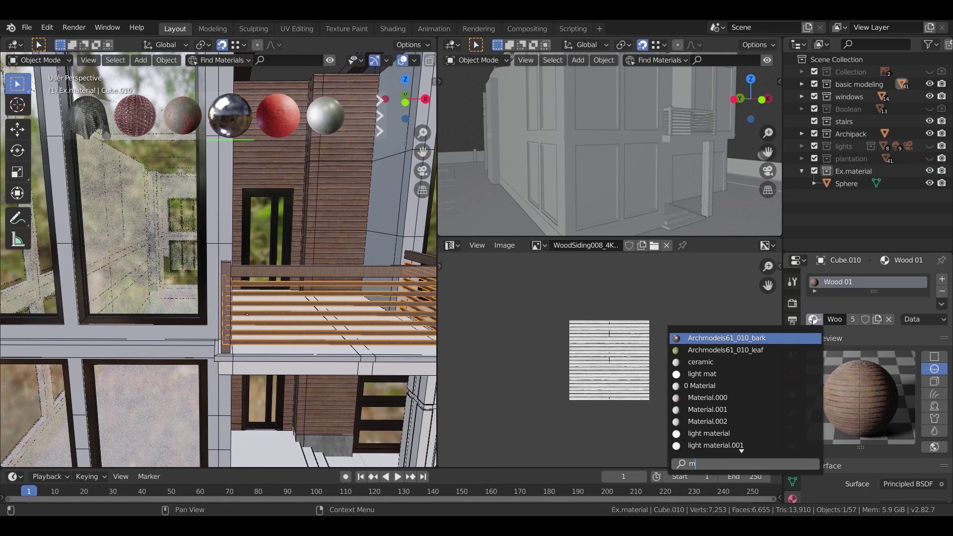
pyautogui.write('etal')
pyautogui.click(737, 364)
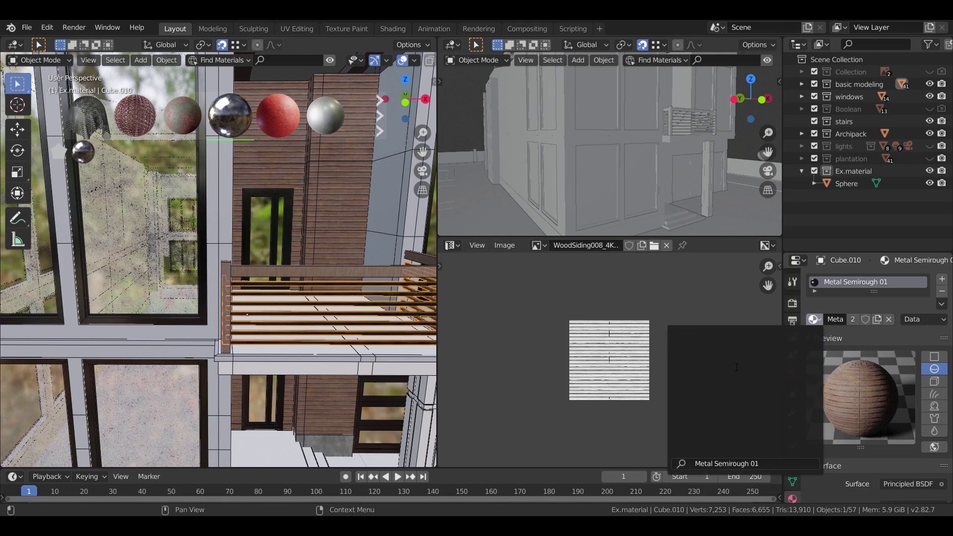
# Replace Material.002 on the column under the balcony with the paint wall material.
pyautogui.moveTo(358, 312); pyautogui.dragTo(330, 316, button='middle')
pyautogui.keyDown('shift'); pyautogui.moveTo(275, 291); pyautogui.dragTo(344, 253, button='middle'); pyautogui.keyUp('shift')
pyautogui.moveTo(323, 350); pyautogui.dragTo(288, 333, button='middle')
pyautogui.click(275, 311)
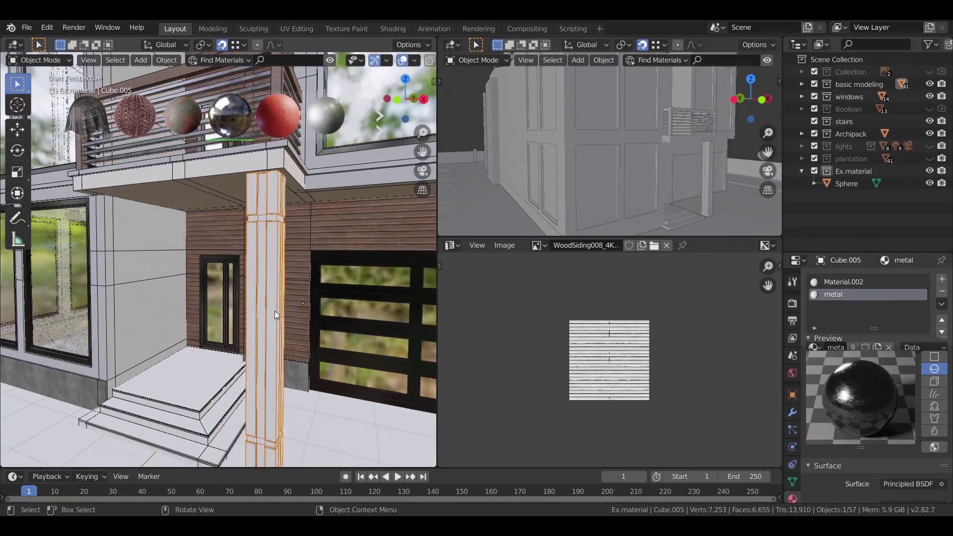
pyautogui.click(843, 282)
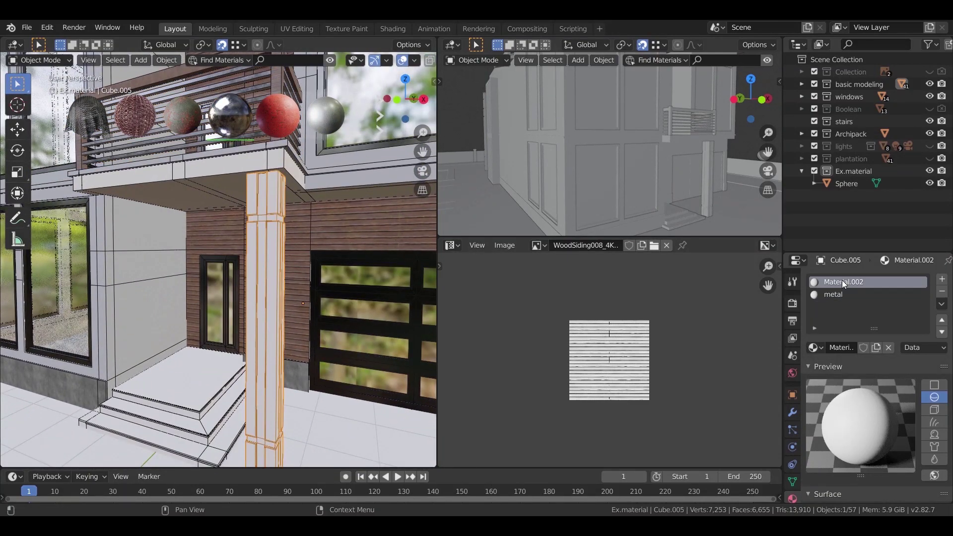
pyautogui.click(814, 347)
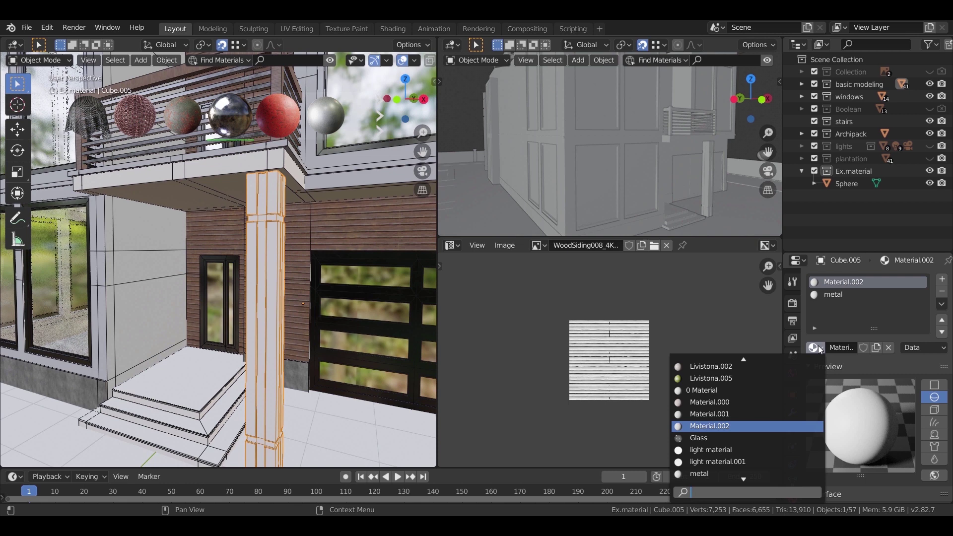
pyautogui.write('p')
pyautogui.click(719, 366)
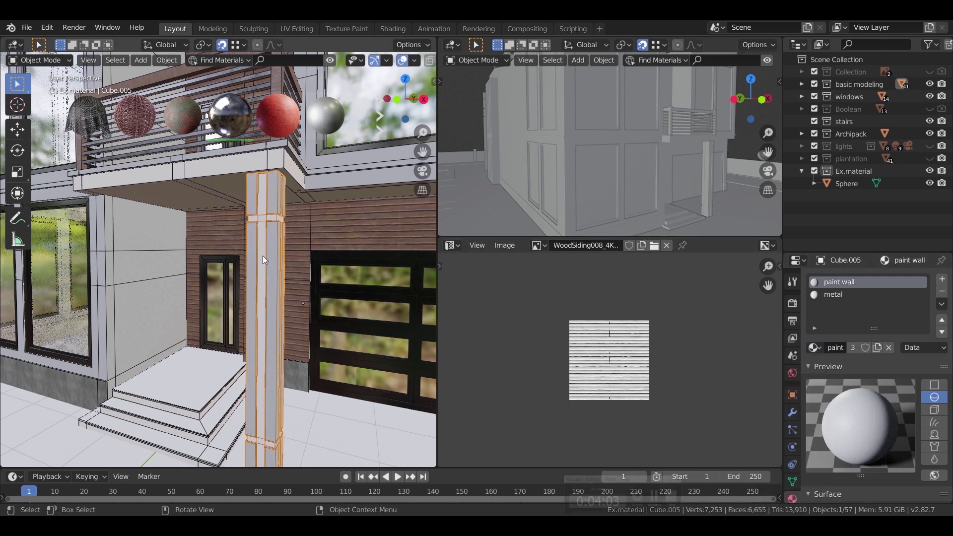
# Replace the metal material in the porch column's second slot with Clean Stainless.
pyautogui.click(820, 295)
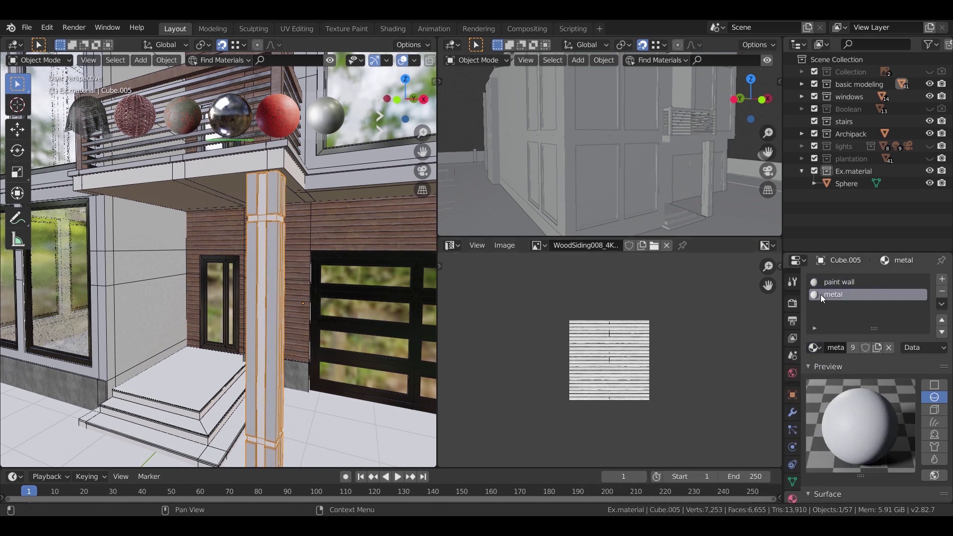
pyautogui.click(813, 347)
pyautogui.write('c')
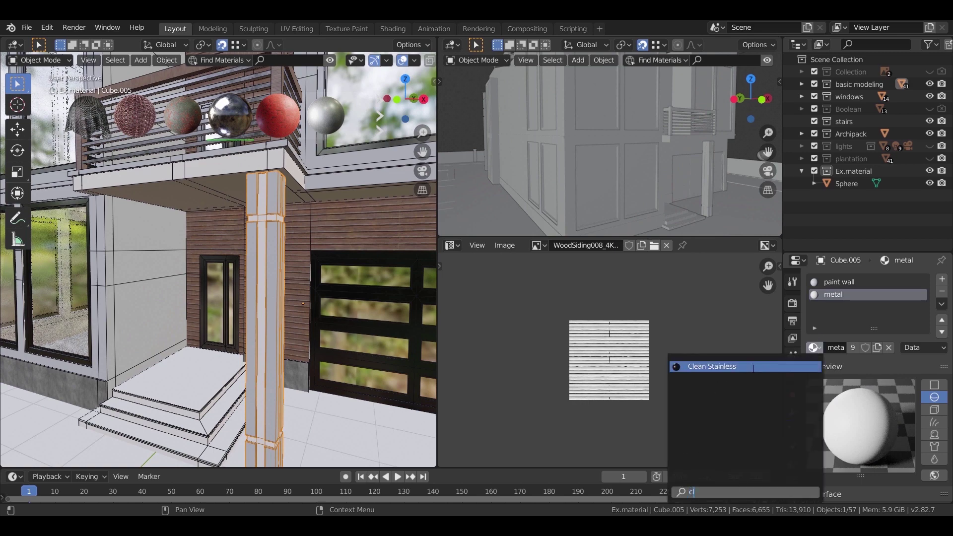
pyautogui.click(754, 367)
# Extrude the short front face at the end of the lowest porch step out flush with the adjoining nosing.
pyautogui.moveTo(264, 338); pyautogui.dragTo(285, 291, button='middle')
pyautogui.scroll(-4, 275, 326)
pyautogui.scroll(5, 313, 302)
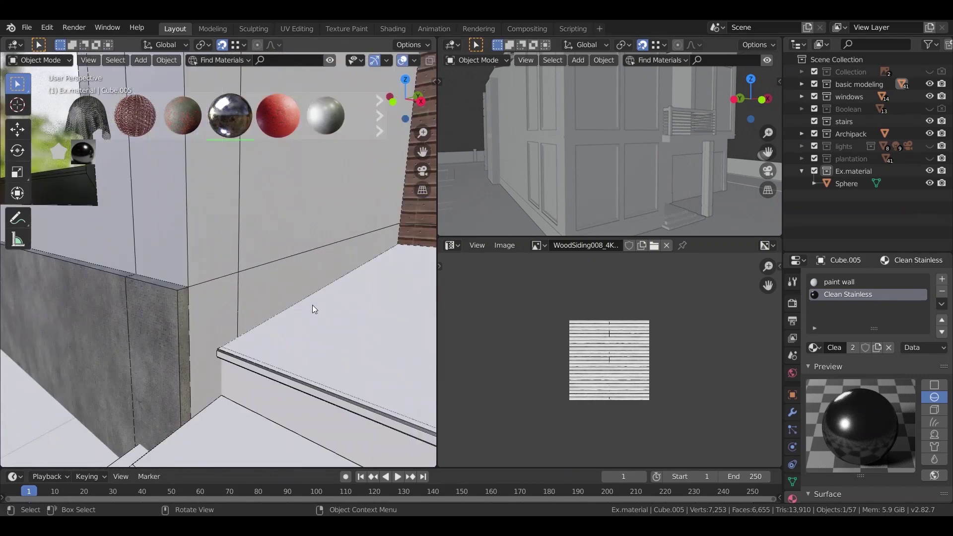
pyautogui.scroll(-2, 295, 299)
pyautogui.scroll(-5, 237, 284)
pyautogui.click(233, 286)
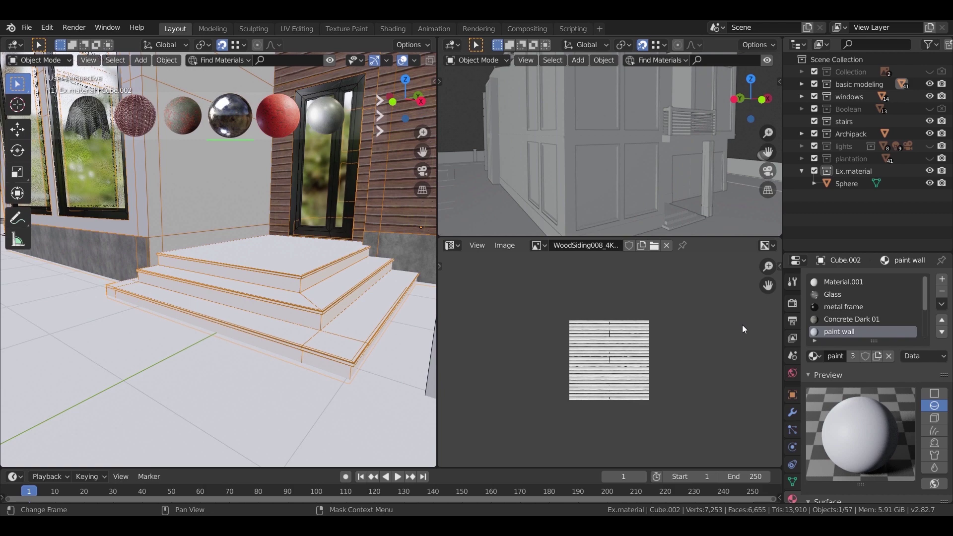
pyautogui.press('Tab')
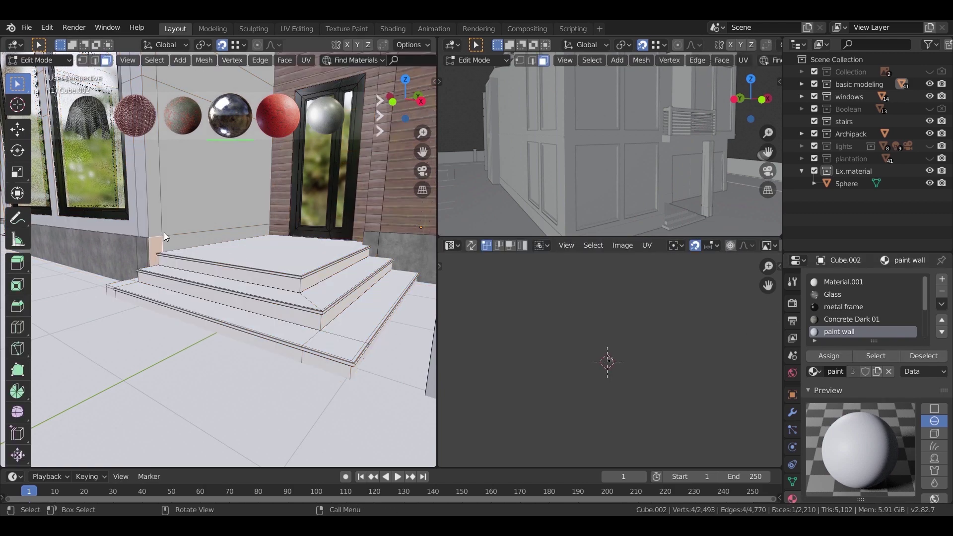
pyautogui.click(271, 260)
pyautogui.moveTo(282, 292); pyautogui.dragTo(262, 303, button='middle')
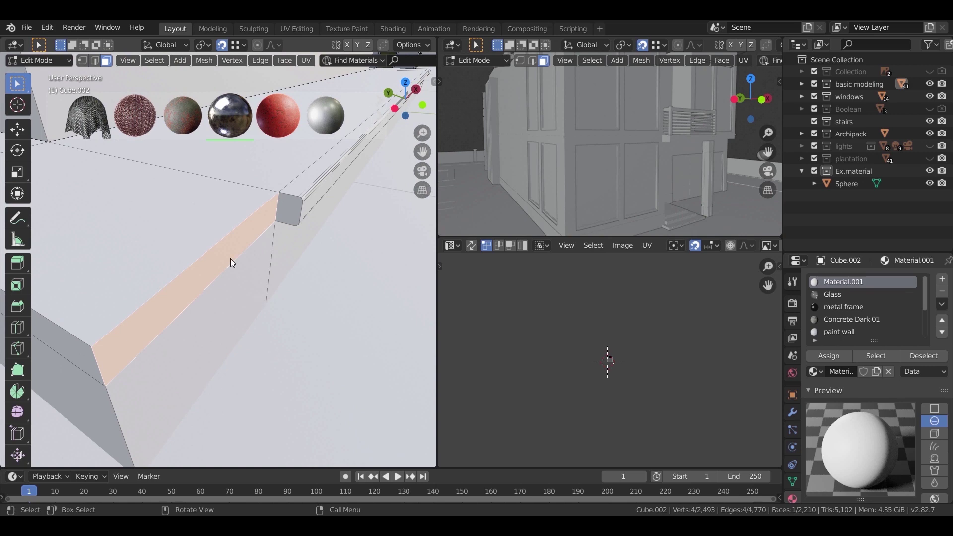
pyautogui.press('e')
pyautogui.click(300, 211)
# Round the upper front edge of the extruded step section with a multi-segment bevel and return to Object Mode.
pyautogui.moveTo(103, 79)
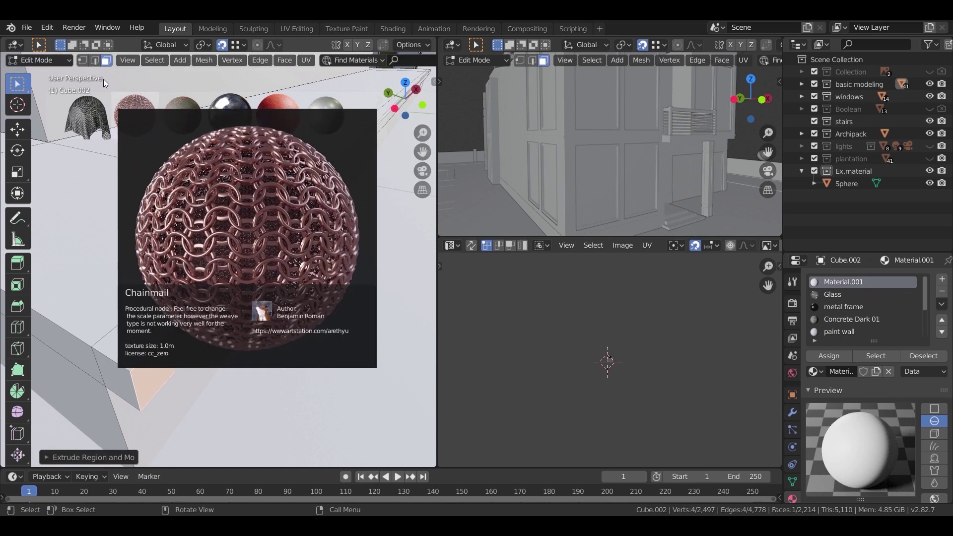
pyautogui.click(95, 61)
pyautogui.click(249, 274)
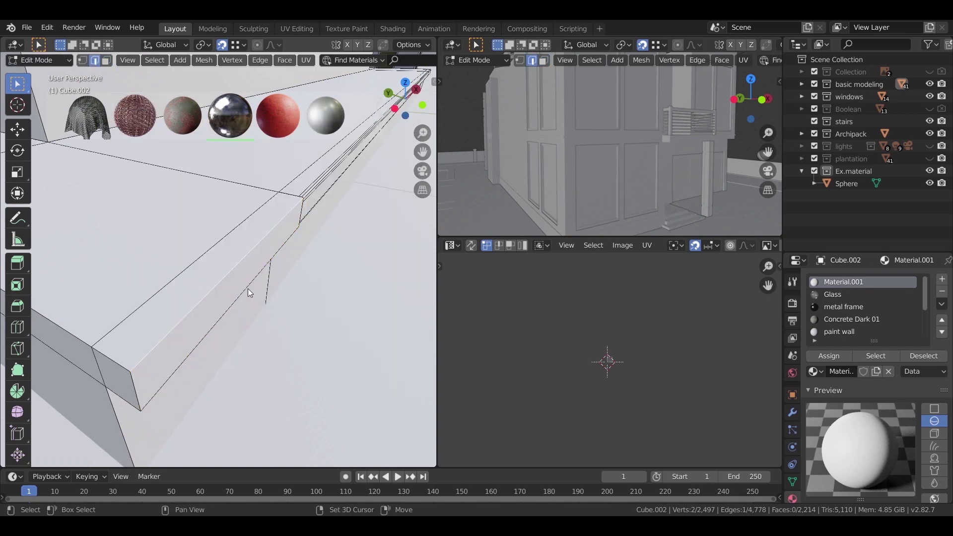
pyautogui.hotkey('ctrl', 'b')
pyautogui.scroll(3, 285, 312)
pyautogui.click(286, 316)
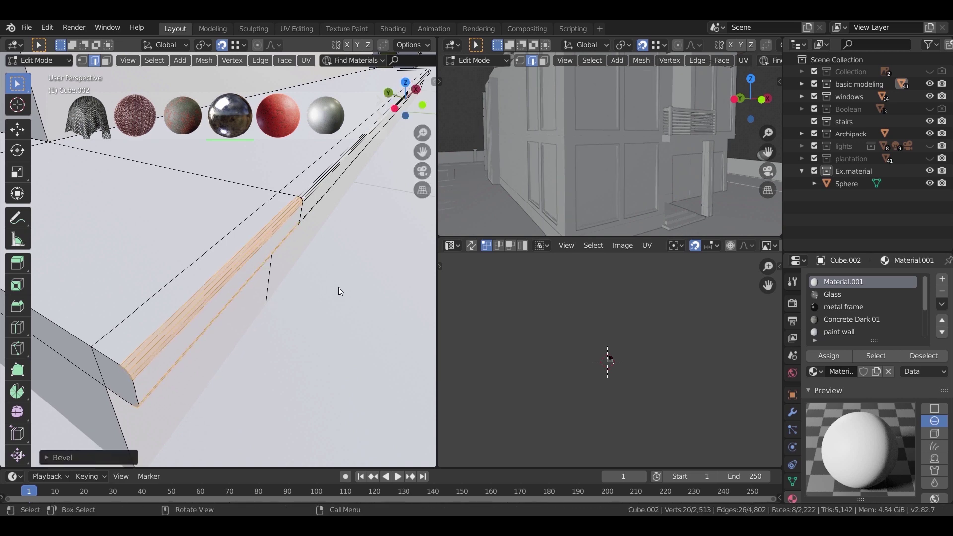
pyautogui.moveTo(250, 330); pyautogui.dragTo(264, 351, button='middle')
pyautogui.press('Tab')
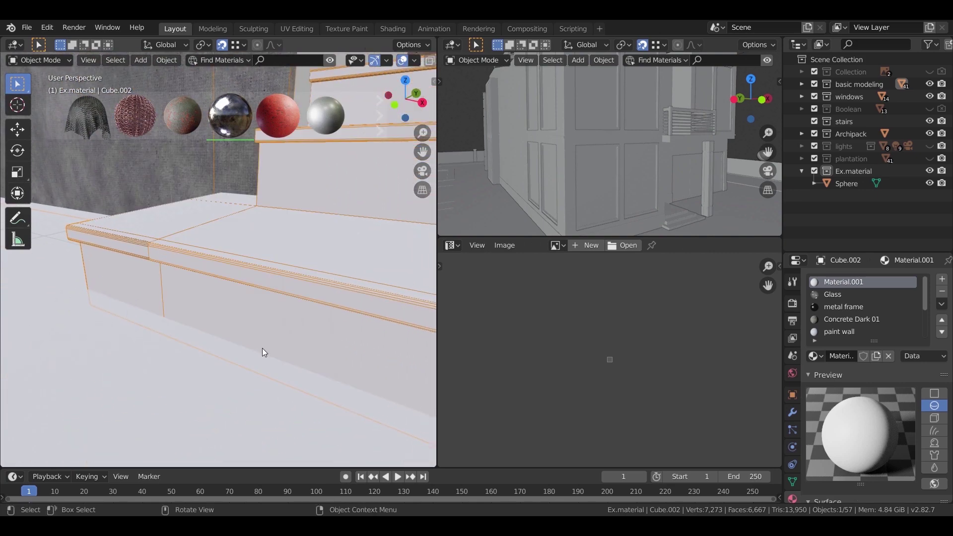
# Select the tread and nosing faces of all three porch steps in Edit Mode, leaving the risers out of the selection.
pyautogui.press('Tab')
pyautogui.scroll(-4, 207, 297)
pyautogui.moveTo(213, 300); pyautogui.dragTo(332, 362, button='middle')
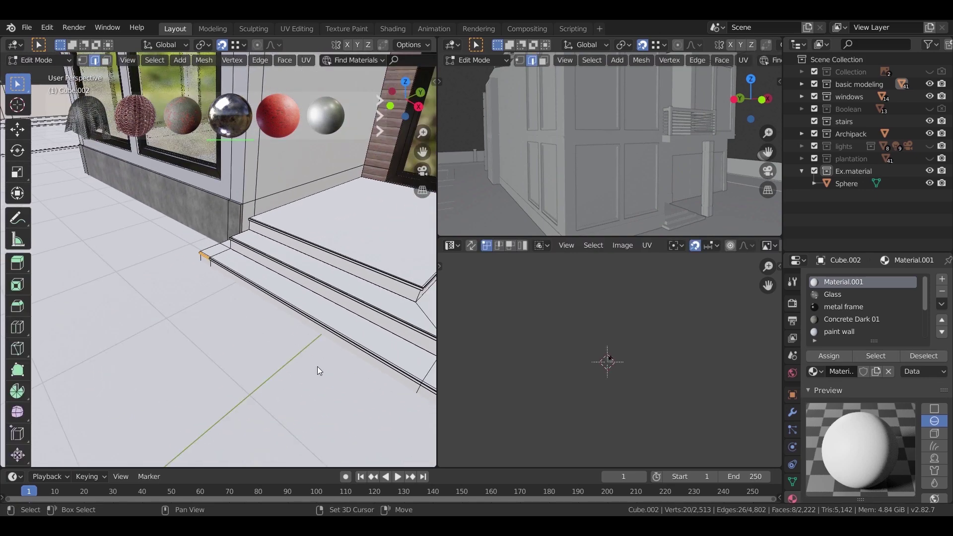
pyautogui.scroll(-2, 332, 362)
pyautogui.keyDown('shift'); pyautogui.moveTo(422, 258); pyautogui.dragTo(353, 212, button='middle'); pyautogui.keyUp('shift')
pyautogui.keyDown('alt'); pyautogui.click(279, 313); pyautogui.keyUp('alt')
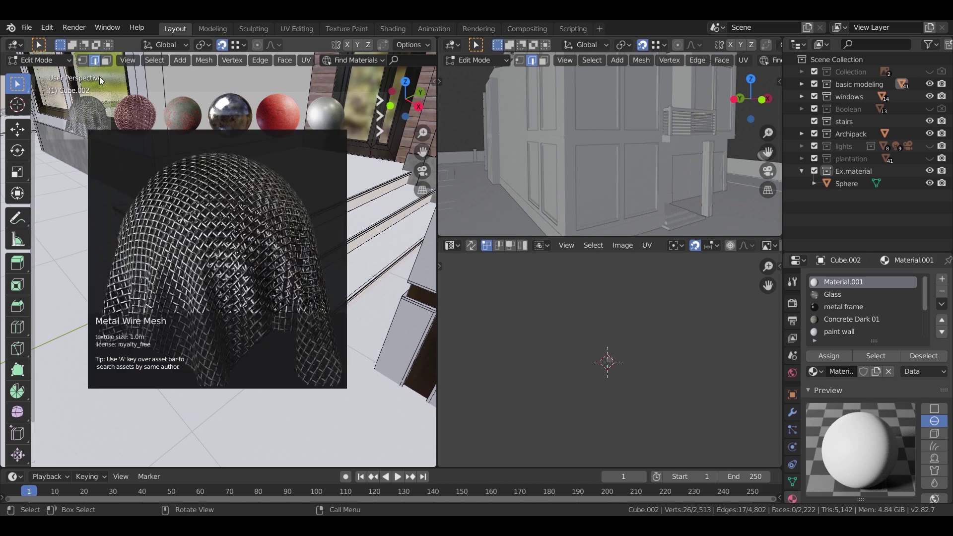
pyautogui.click(106, 60)
pyautogui.moveTo(288, 203); pyautogui.dragTo(324, 205, button='middle')
pyautogui.hotkey('ctrl', 'l')
pyautogui.press('ctrl+KP_Add')
pyautogui.press('b')
pyautogui.keyDown('ctrl'); pyautogui.moveTo(322, 205); pyautogui.dragTo(321, 207); pyautogui.keyUp('ctrl')
pyautogui.keyDown('ctrl'); pyautogui.moveTo(140, 222); pyautogui.dragTo(124, 239); pyautogui.keyUp('ctrl')
pyautogui.moveTo(208, 219); pyautogui.dragTo(293, 221, button='middle')
pyautogui.keyDown('ctrl'); pyautogui.moveTo(308, 209); pyautogui.dragTo(292, 285); pyautogui.keyUp('ctrl')
pyautogui.moveTo(323, 293); pyautogui.dragTo(294, 295, button='middle')
pyautogui.keyDown('ctrl'); pyautogui.moveTo(289, 284); pyautogui.dragTo(272, 298); pyautogui.keyUp('ctrl')
pyautogui.moveTo(269, 301); pyautogui.dragTo(347, 293, button='middle')
pyautogui.keyDown('ctrl'); pyautogui.moveTo(112, 242); pyautogui.dragTo(110, 250); pyautogui.keyUp('ctrl')
pyautogui.moveTo(110, 249); pyautogui.dragTo(347, 278, button='middle')
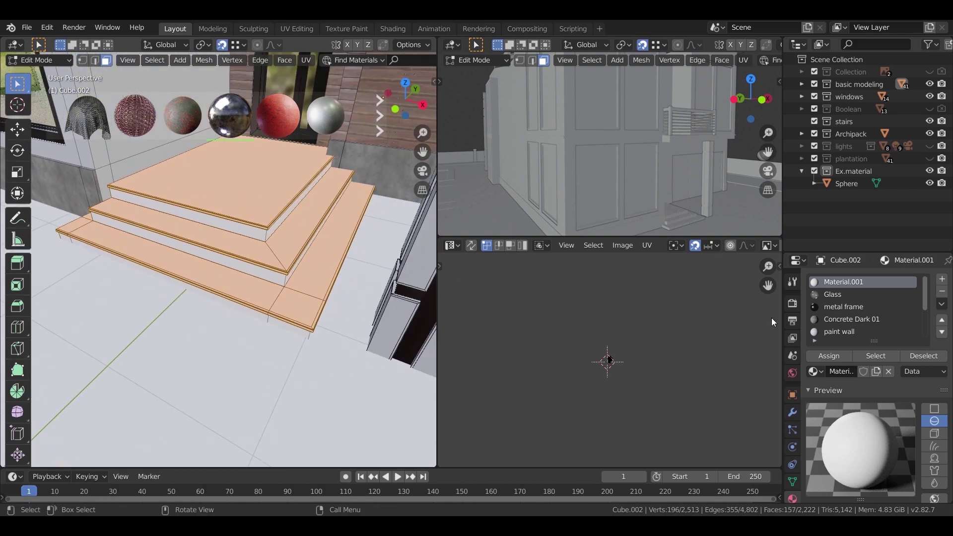
# Add a new material slot to the house with a material named light marble.
pyautogui.click(942, 279)
pyautogui.click(859, 372)
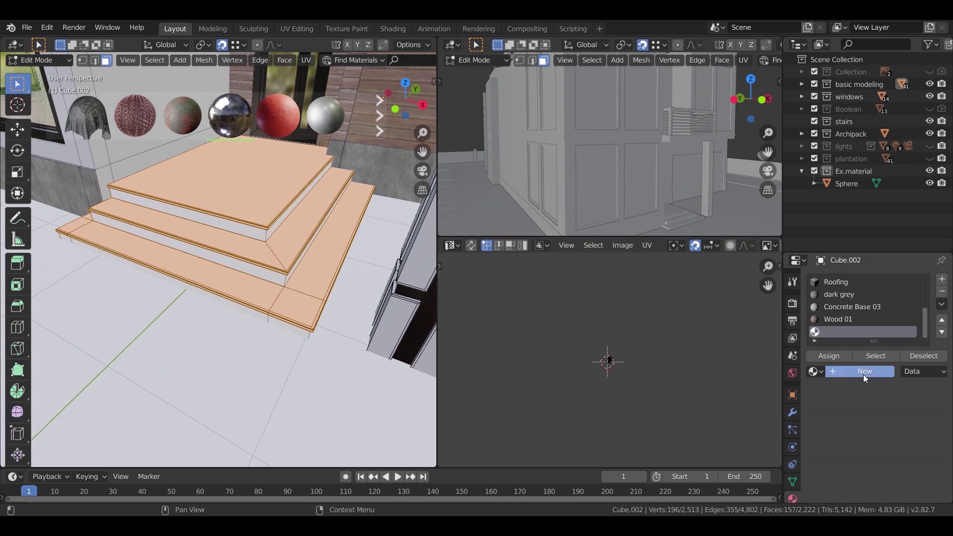
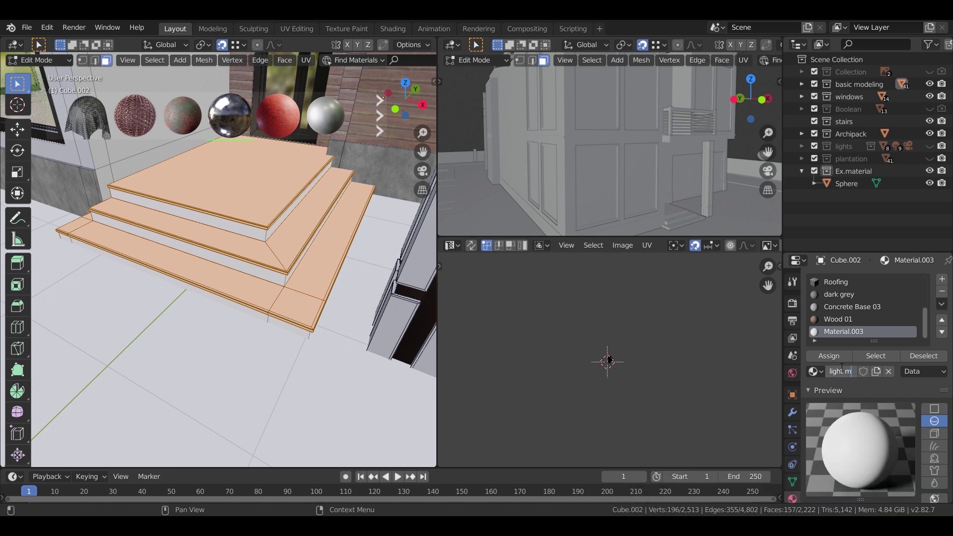
pyautogui.press('Return')
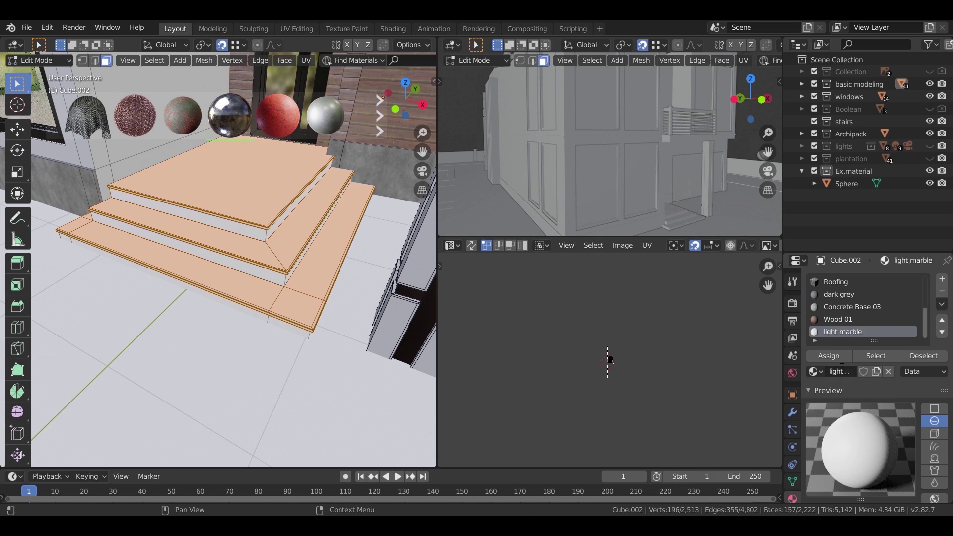
# Select the riser faces of all three porch steps and assign them a new material named dark marble.
pyautogui.moveTo(281, 228); pyautogui.dragTo(272, 218, button='middle')
pyautogui.click(265, 219)
pyautogui.keyDown('shift'); pyautogui.click(243, 225); pyautogui.keyUp('shift')
pyautogui.keyDown('shift'); pyautogui.click(273, 259); pyautogui.keyUp('shift')
pyautogui.keyDown('shift'); pyautogui.click(261, 261); pyautogui.keyUp('shift')
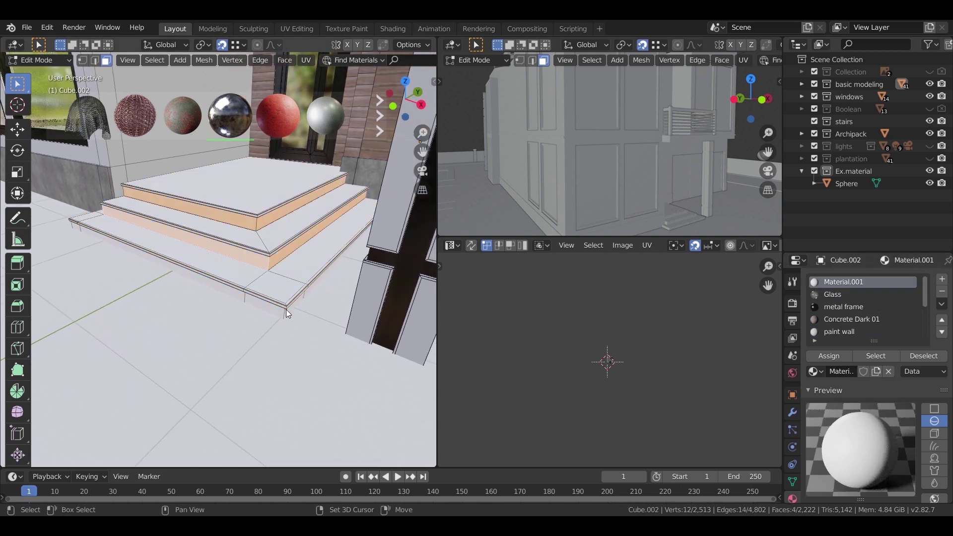
pyautogui.keyDown('shift'); pyautogui.click(289, 308); pyautogui.keyUp('shift')
pyautogui.keyDown('shift'); pyautogui.click(310, 290); pyautogui.keyUp('shift')
pyautogui.click(942, 280)
pyautogui.click(869, 371)
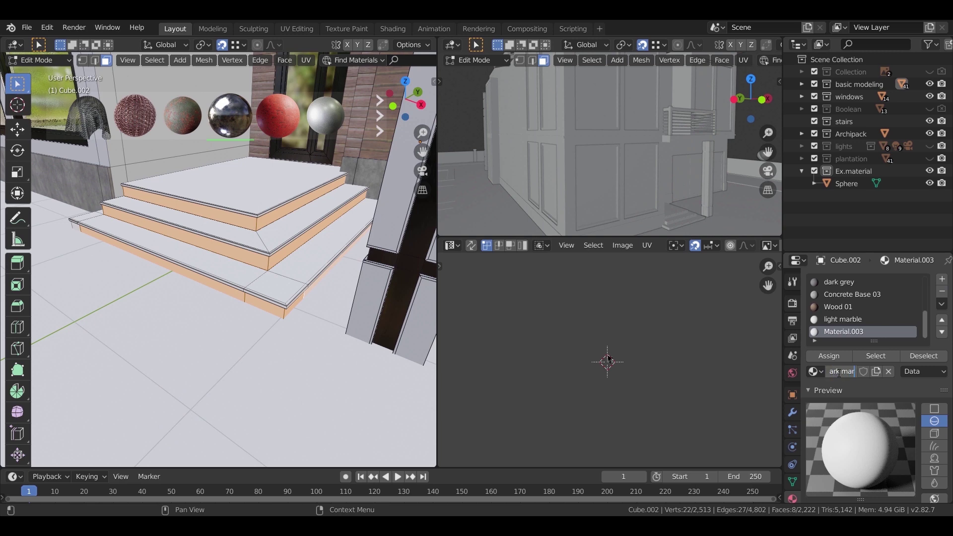
pyautogui.press('Return')
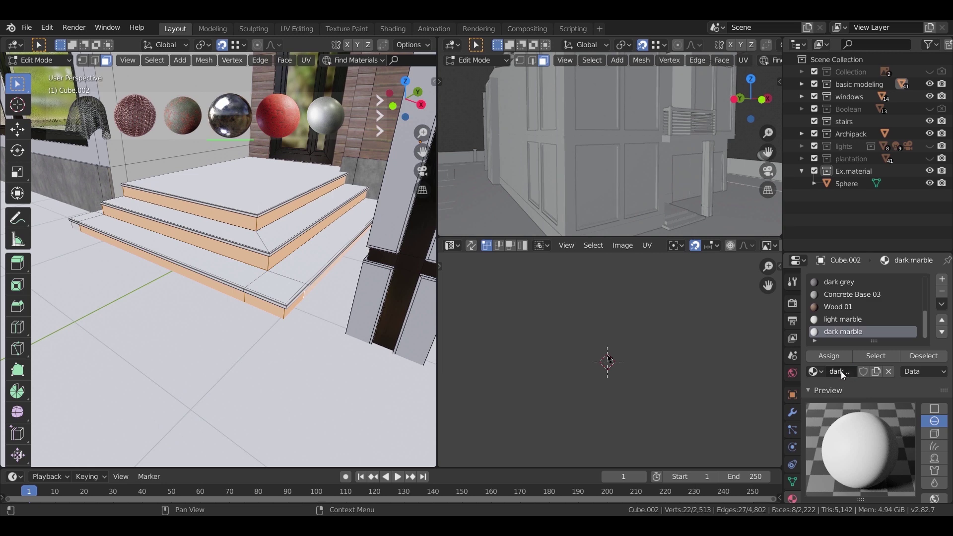
pyautogui.click(832, 354)
# Make light marble the active material, return to Object Mode and show its nodes in the Shader Editor.
pyautogui.click(840, 322)
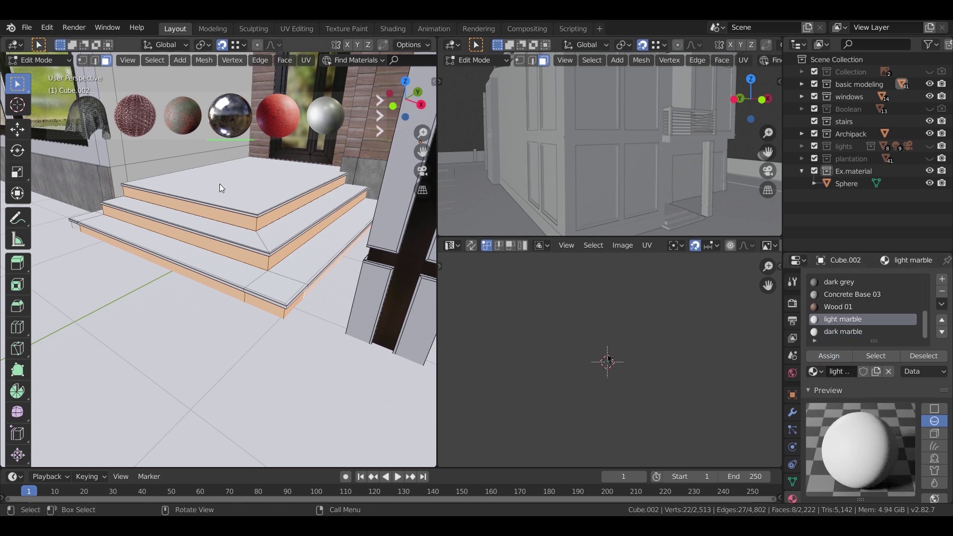
pyautogui.press('Tab')
pyautogui.moveTo(303, 240); pyautogui.dragTo(315, 245, button='middle')
pyautogui.moveTo(234, 334); pyautogui.dragTo(294, 274, button='middle')
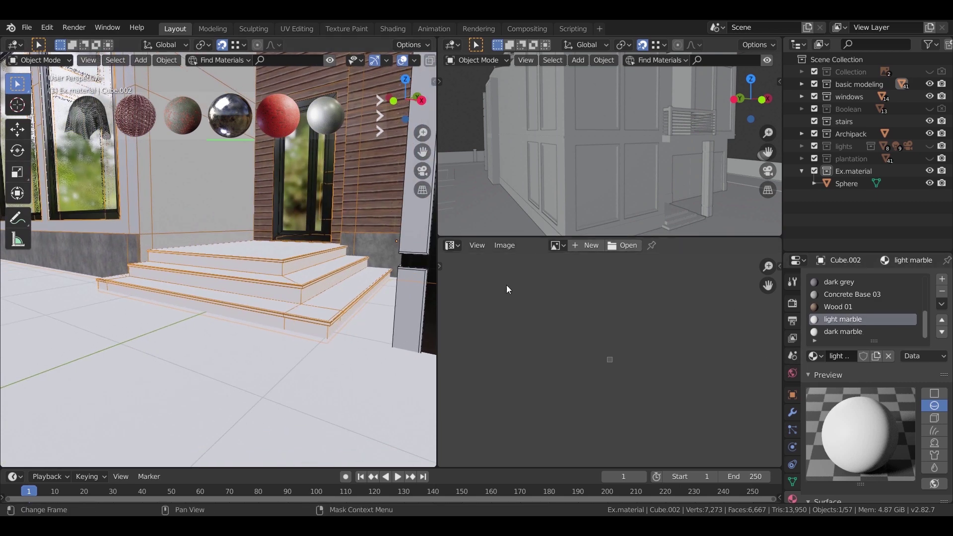
pyautogui.click(455, 246)
pyautogui.click(501, 335)
pyautogui.moveTo(554, 299); pyautogui.dragTo(630, 280, button='middle')
pyautogui.scroll(1, 558, 322)
pyautogui.moveTo(547, 345); pyautogui.dragTo(596, 332, button='middle')
# Add an Image Texture node beside the Principled BSDF node of the light marble material.
pyautogui.hotkey('shift', 'a')
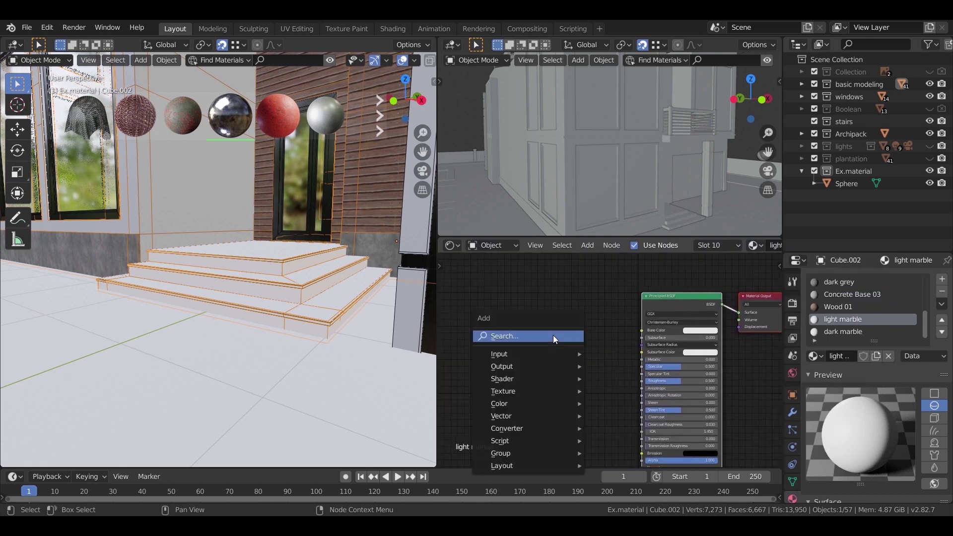
pyautogui.moveTo(550, 388)
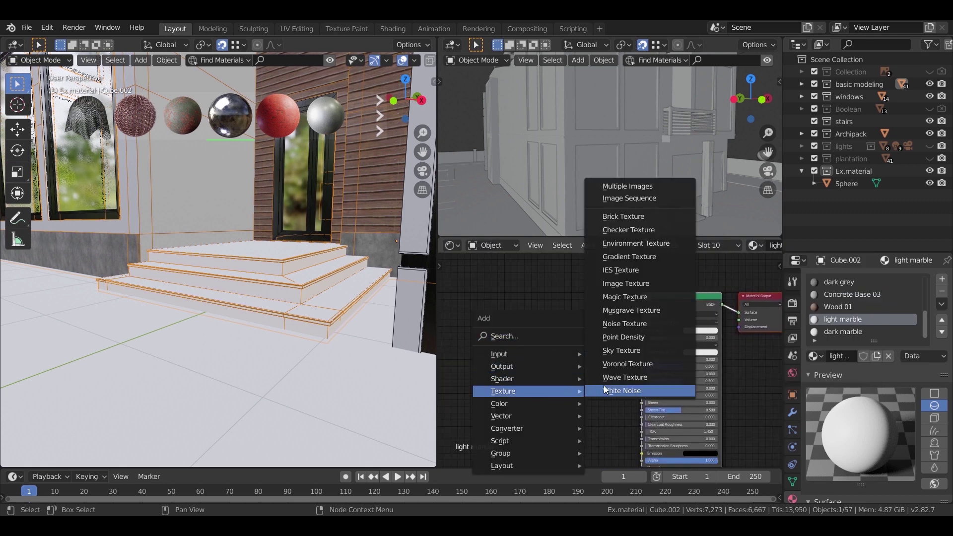
pyautogui.click(620, 296)
pyautogui.click(630, 340)
pyautogui.scroll(2, 629, 341)
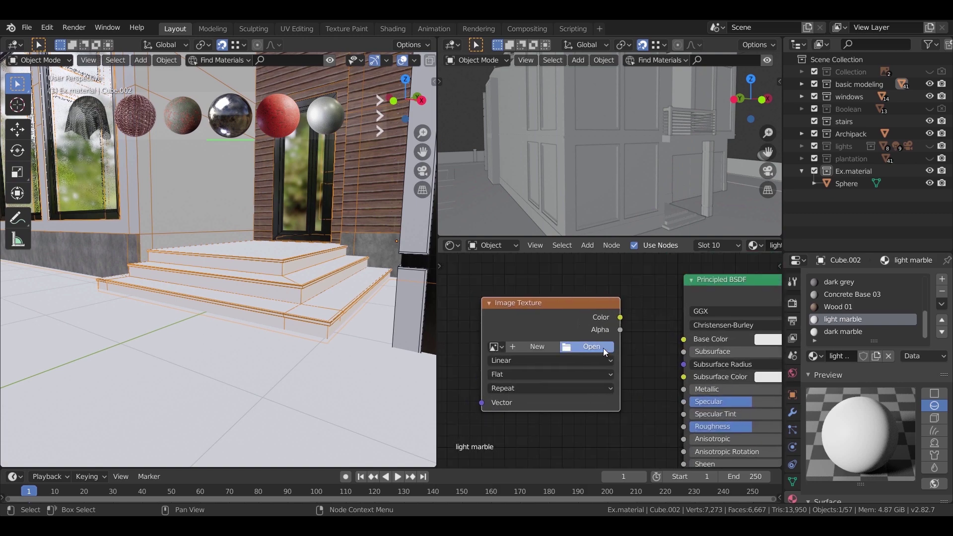
# Load Marble (19).jpg from the marble folder into the image node and connect its Color to the Principled BSDF's Base Color.
pyautogui.click(603, 348)
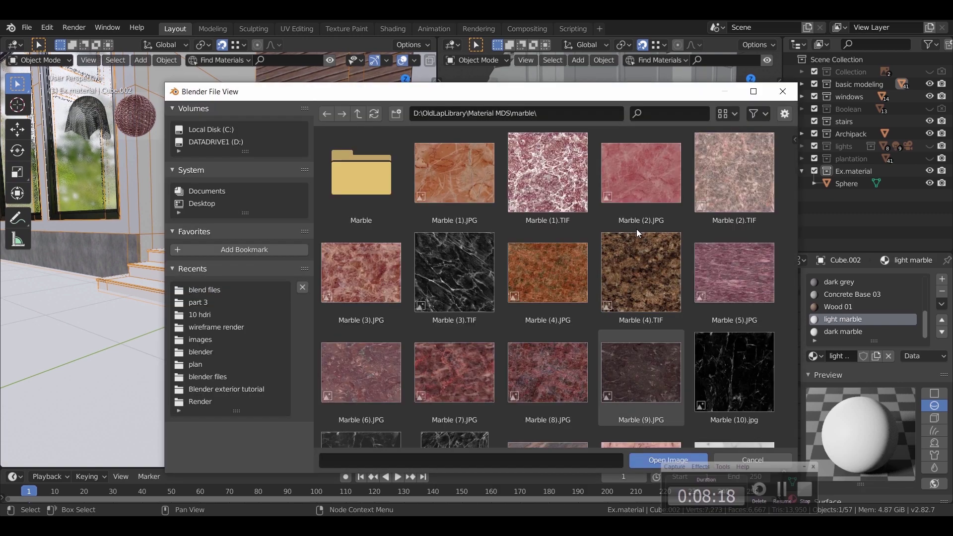
pyautogui.scroll(-5, 588, 317)
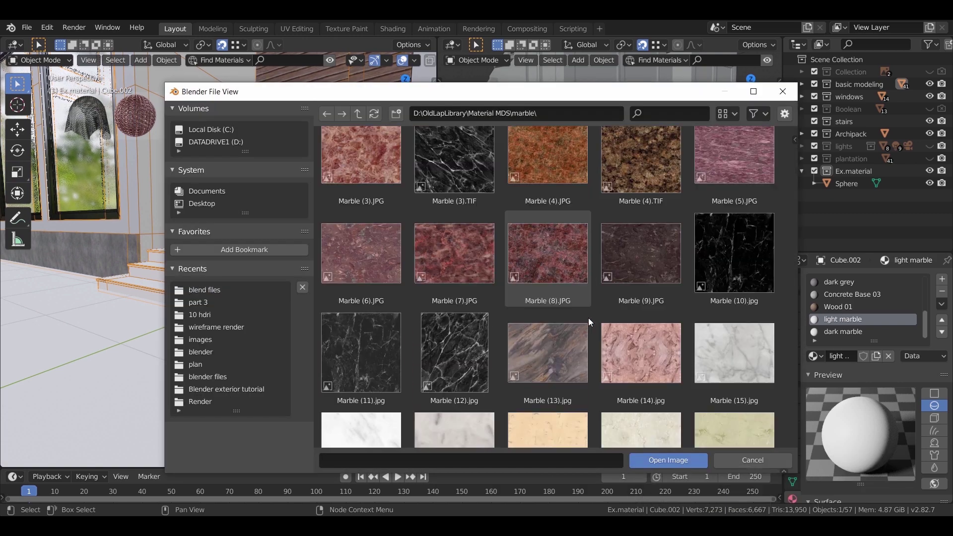
pyautogui.scroll(-3, 589, 318)
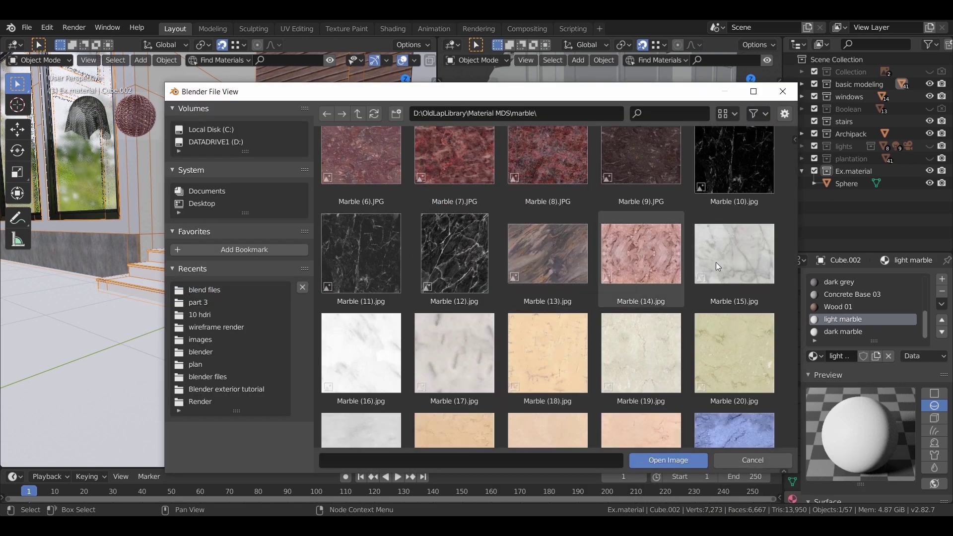
pyautogui.click(656, 310)
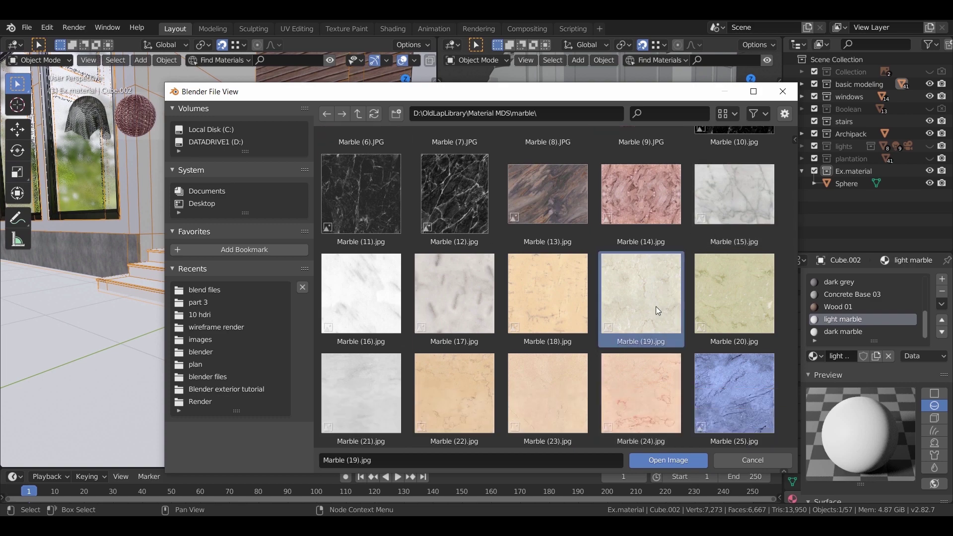
pyautogui.scroll(-2, 680, 336)
pyautogui.doubleClick(646, 240)
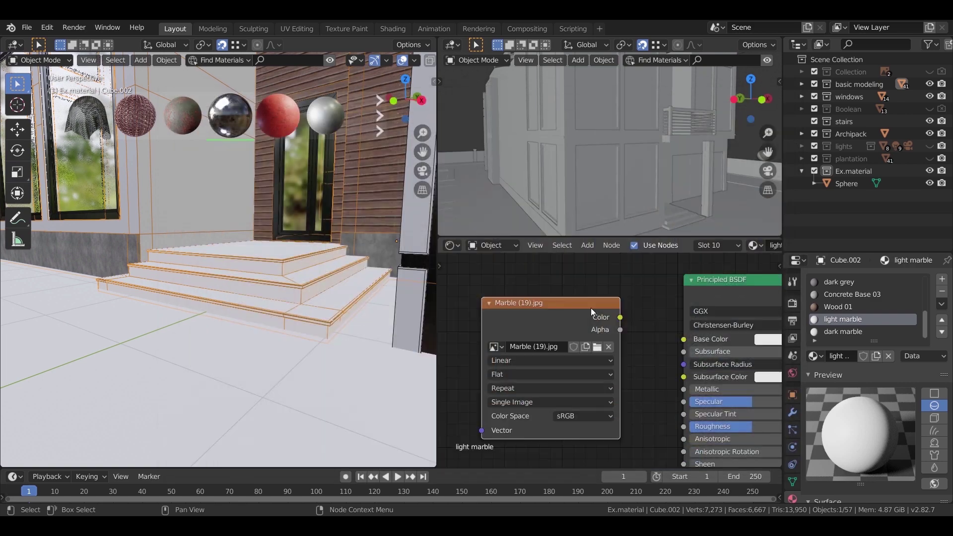
pyautogui.moveTo(621, 318); pyautogui.dragTo(684, 340)
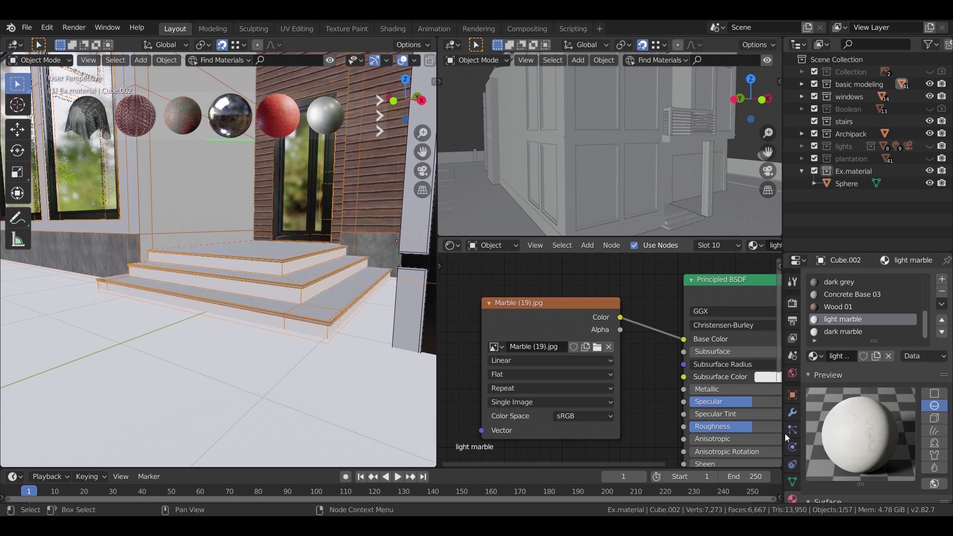
pyautogui.moveTo(641, 319); pyautogui.dragTo(578, 303, button='middle')
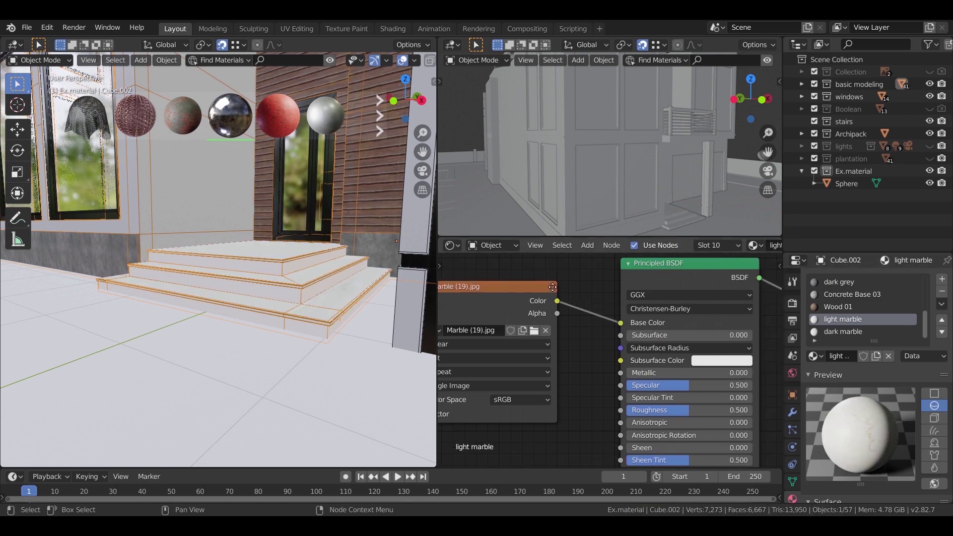
pyautogui.moveTo(543, 289); pyautogui.dragTo(578, 288)
# Set the light marble shader's Metallic to 0.3 and Roughness to 0.2.
pyautogui.moveTo(268, 289); pyautogui.dragTo(383, 334, button='middle')
pyautogui.scroll(4, 310, 331)
pyautogui.moveTo(610, 378); pyautogui.dragTo(563, 323, button='middle')
pyautogui.write('7')
pyautogui.press('Return')
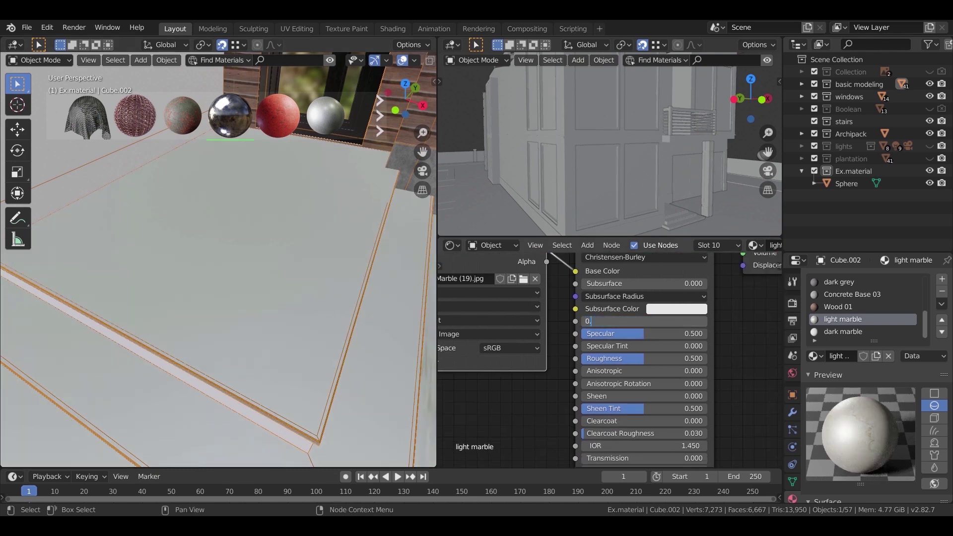
pyautogui.write('0.3')
pyautogui.press('Return')
pyautogui.doubleClick(640, 359)
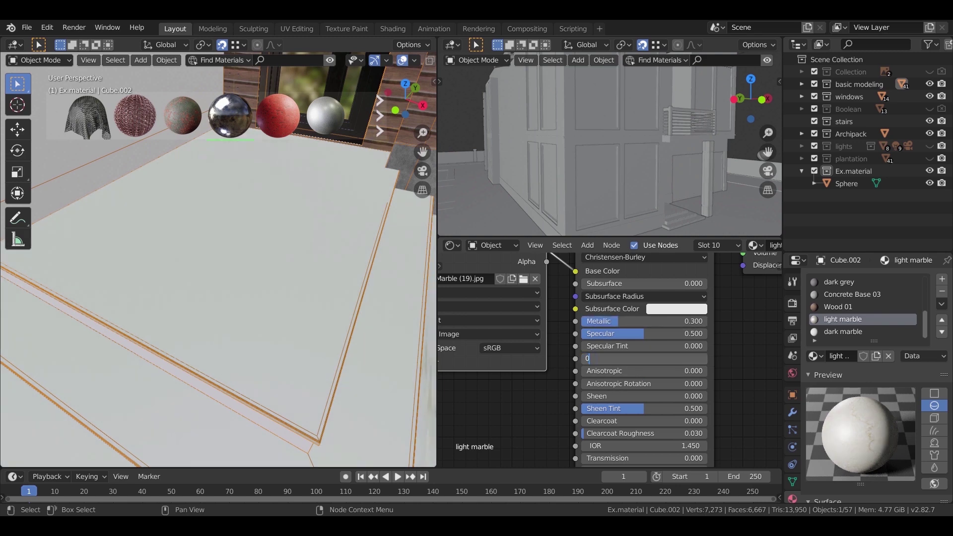
pyautogui.press('Return')
# Unwrap the selected tread and nosing faces in Edit Mode with Smart UV Project.
pyautogui.moveTo(297, 338)
pyautogui.mouseDown(button='middle')
pyautogui.moveTo(308, 338)
pyautogui.moveTo(272, 290)
pyautogui.mouseUp(button='middle')
pyautogui.press('Tab')
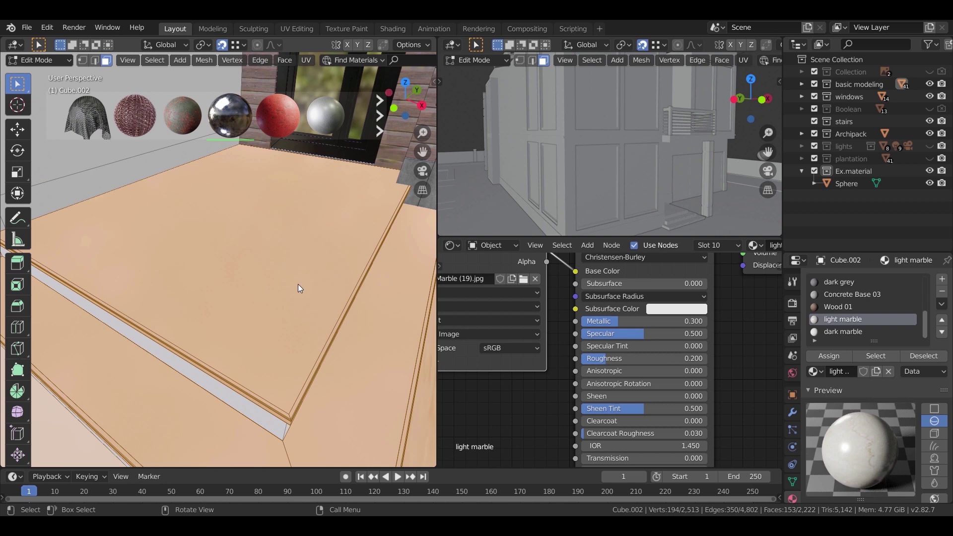
pyautogui.press('u')
pyautogui.click(298, 284)
pyautogui.click(284, 373)
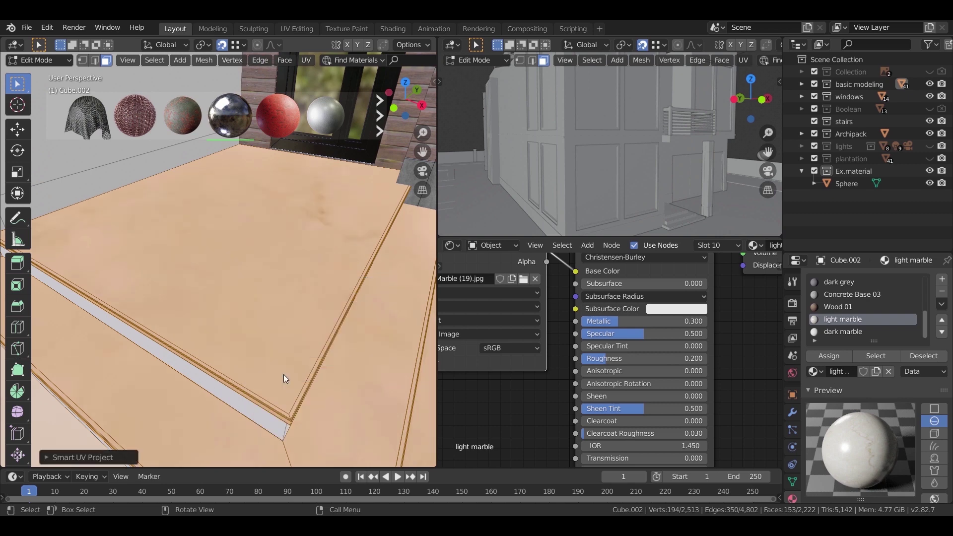
# Scale all the tread and nosing UVs up about 5.35 times in the UV Editor and return to Object Mode.
pyautogui.click(456, 246)
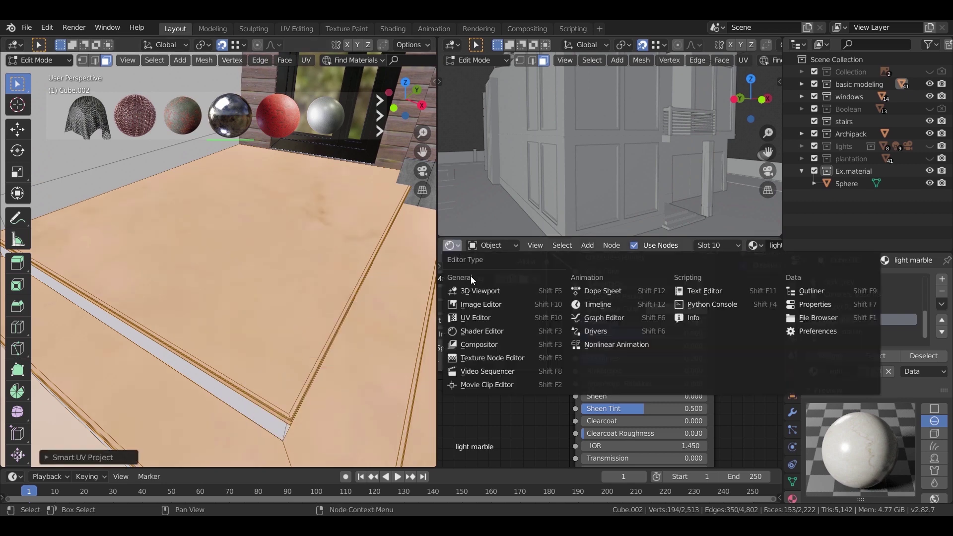
pyautogui.click(484, 320)
pyautogui.press('a')
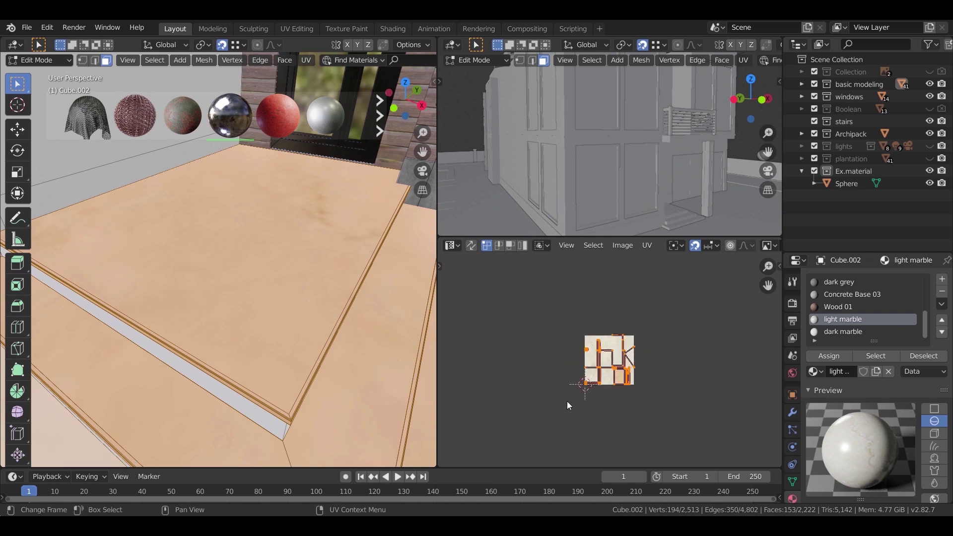
pyautogui.press('s')
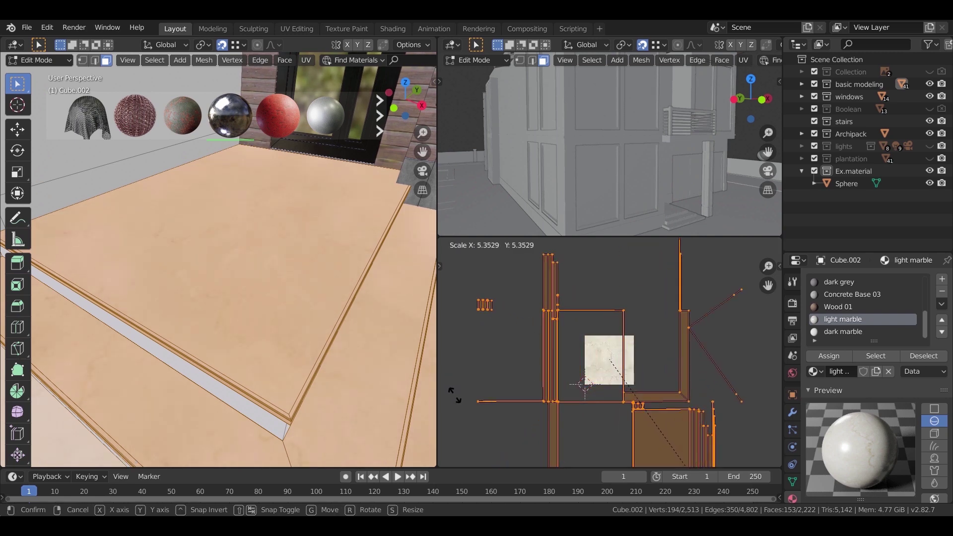
pyautogui.click(452, 395)
pyautogui.press('Tab')
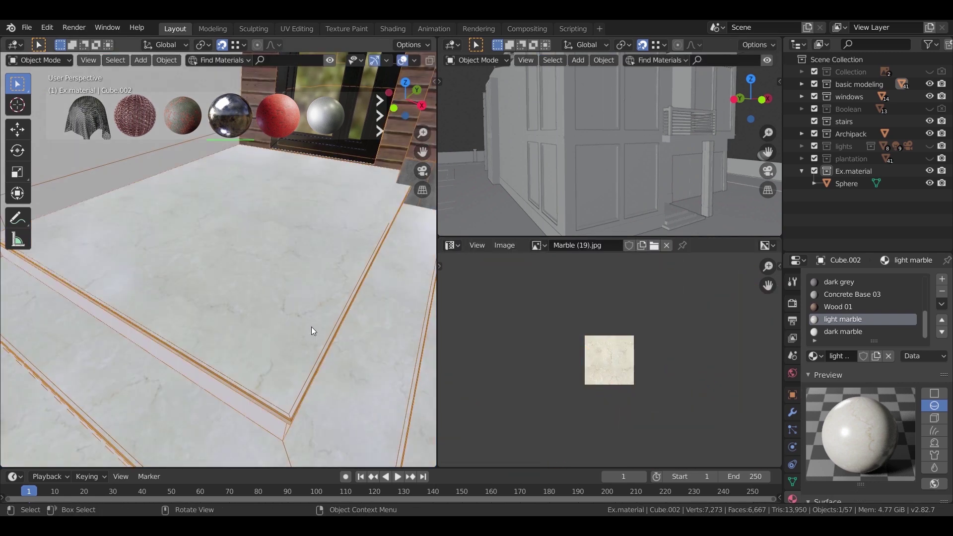
# Enlarge the light marble faces' UVs further in Edit Mode, then inspect the steps in Object Mode.
pyautogui.press('Tab')
pyautogui.press('s')
pyautogui.click(674, 427)
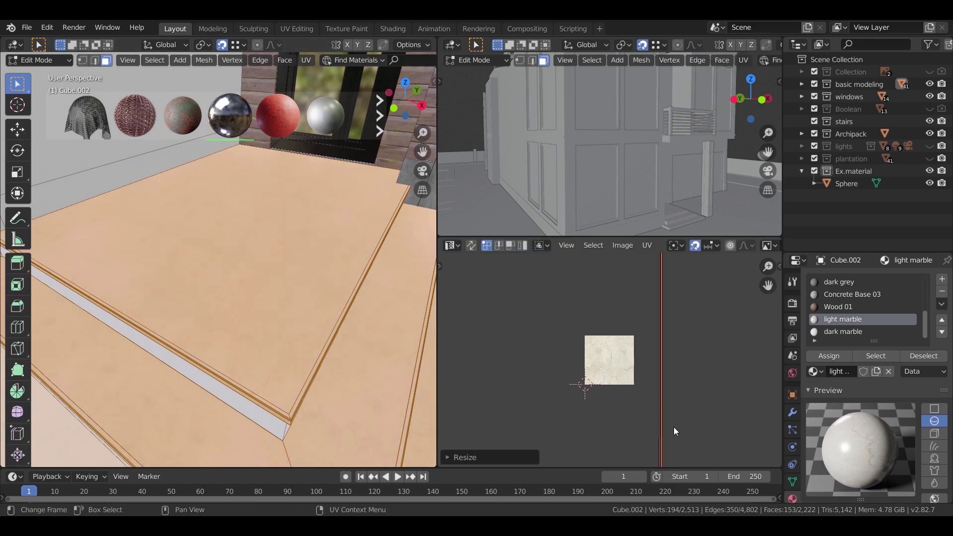
pyautogui.press('Tab')
pyautogui.moveTo(320, 323); pyautogui.dragTo(281, 336, button='middle')
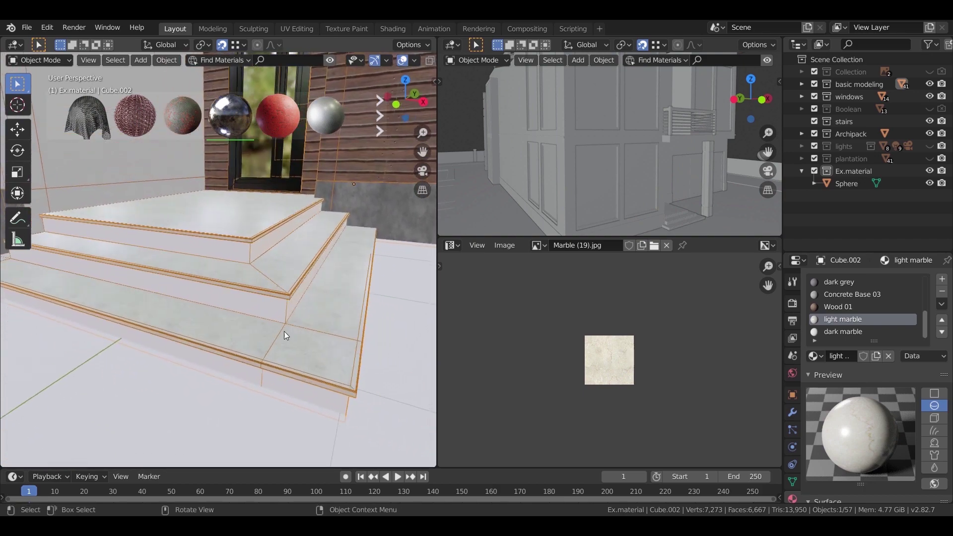
# Show the dark marble material's nodes in the Shader Editor and add an Image Texture node beside the Principled BSDF.
pyautogui.click(853, 331)
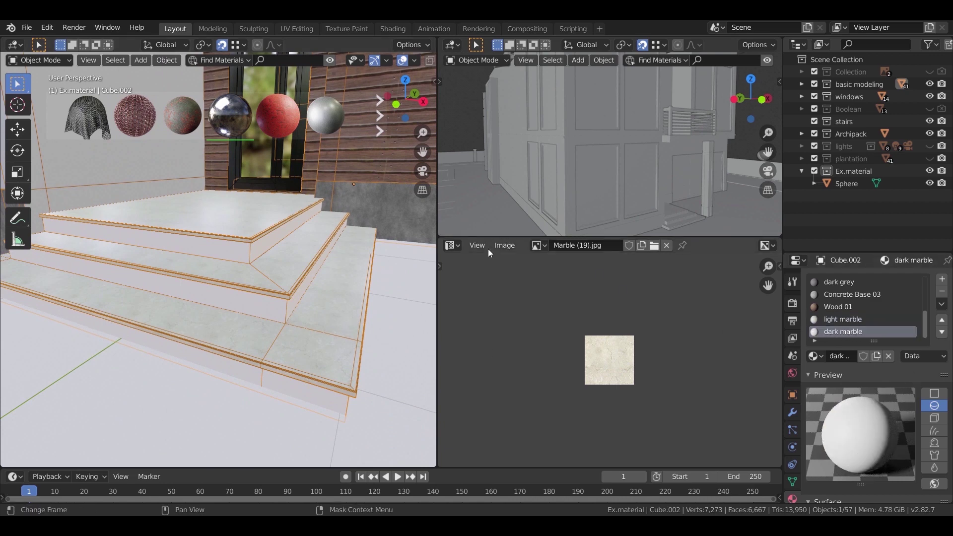
pyautogui.click(451, 246)
pyautogui.click(496, 333)
pyautogui.scroll(-2, 544, 379)
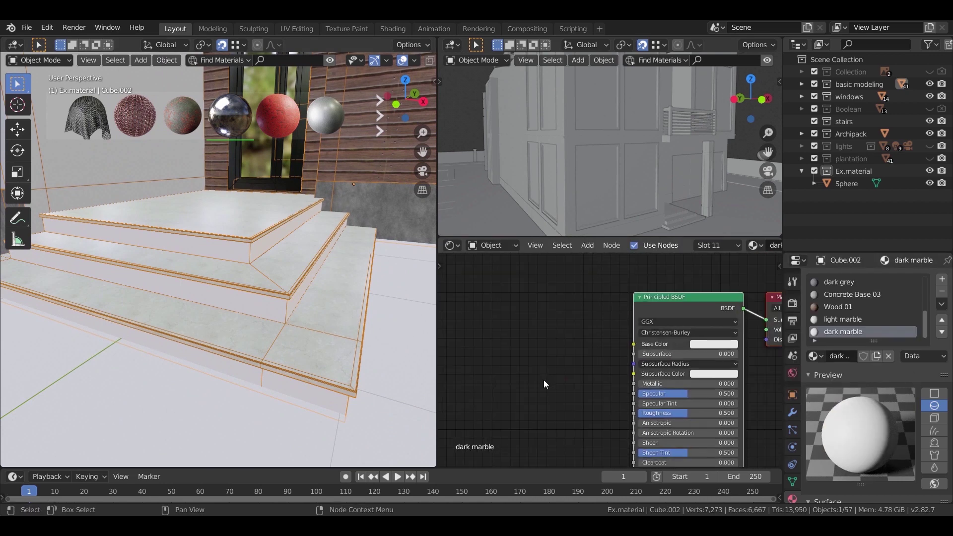
pyautogui.moveTo(544, 379); pyautogui.dragTo(577, 359, button='middle')
pyautogui.hotkey('shift', 'a')
pyautogui.moveTo(564, 345)
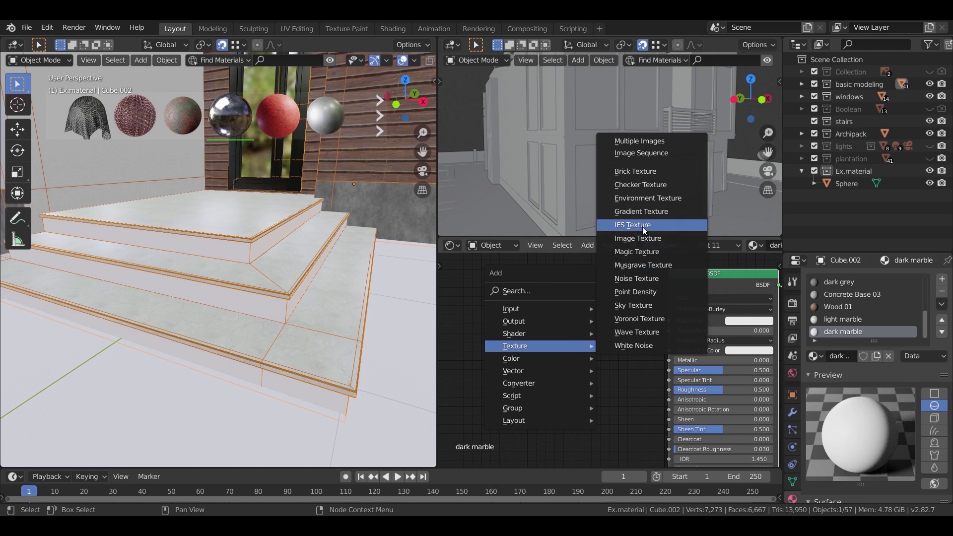
pyautogui.click(638, 238)
pyautogui.click(608, 315)
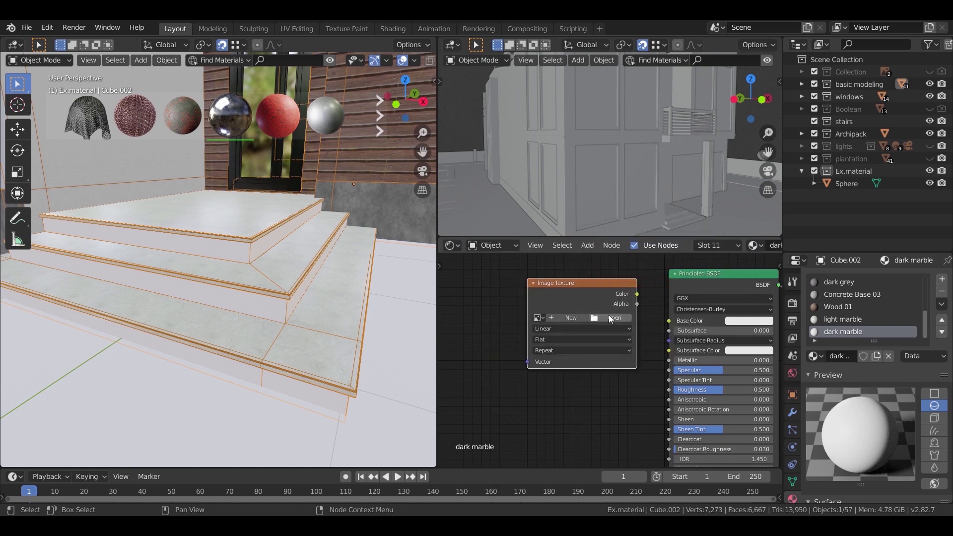
# Load Marble (12).jpg from the marble folder into the dark marble image node and connect its Color to Base Color.
pyautogui.click(609, 318)
pyautogui.click(212, 291)
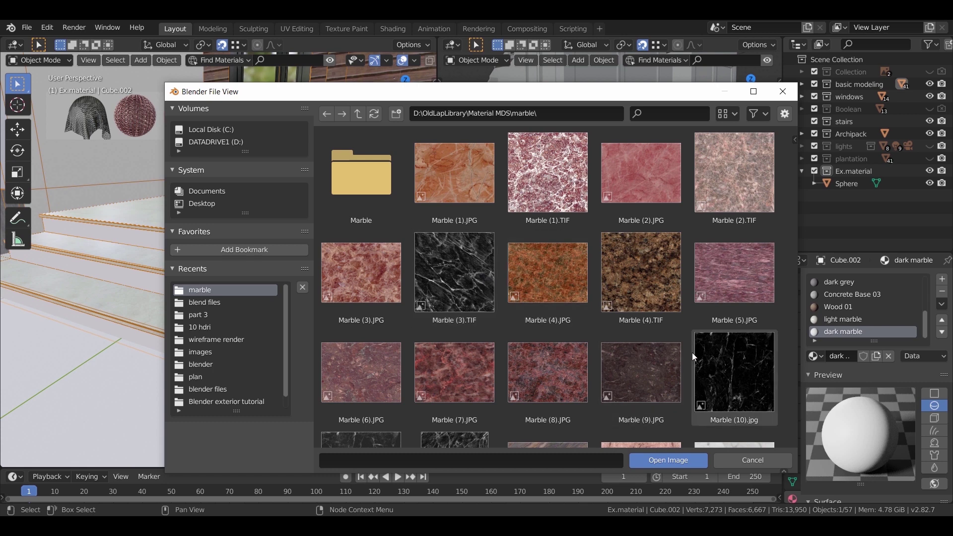
pyautogui.scroll(-2, 491, 367)
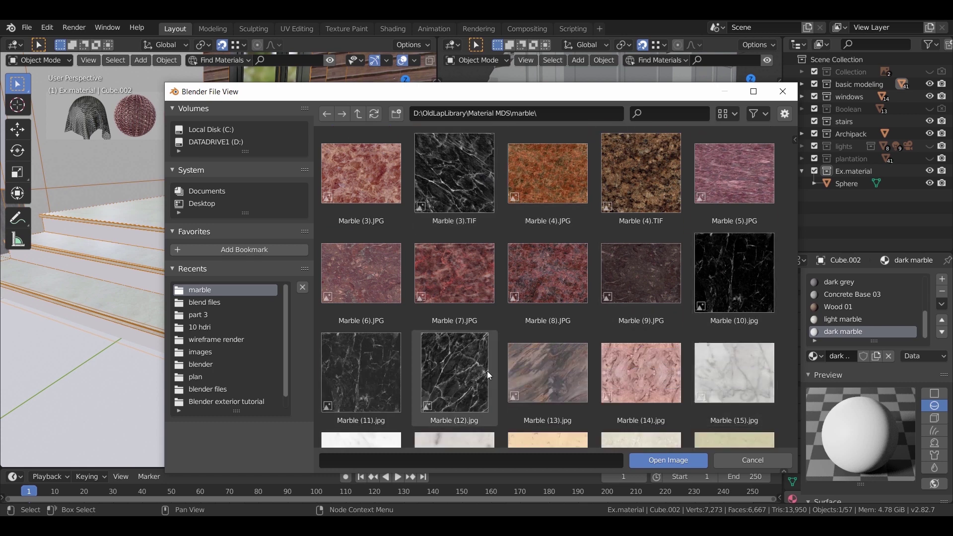
pyautogui.scroll(-1, 487, 371)
pyautogui.click(477, 349)
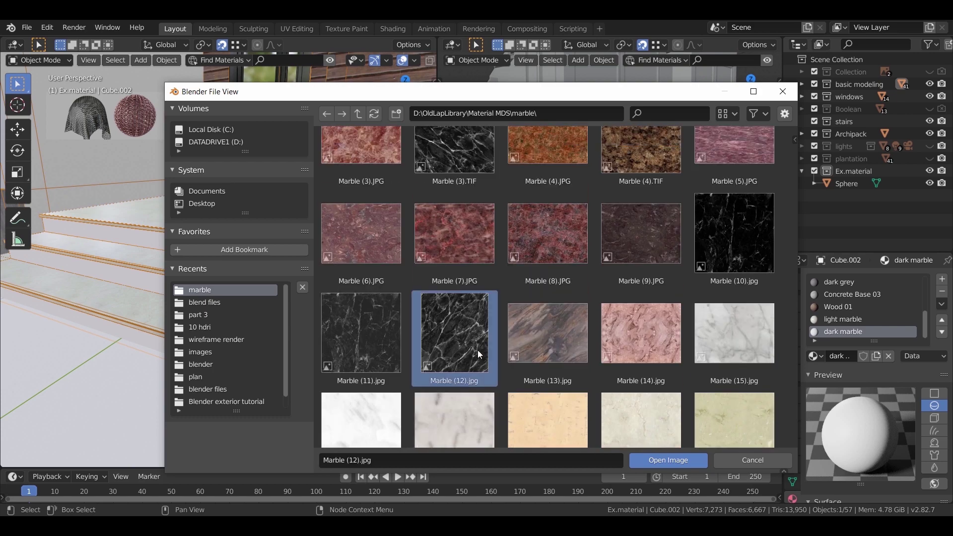
pyautogui.doubleClick(477, 350)
pyautogui.moveTo(636, 294); pyautogui.dragTo(668, 321)
pyautogui.moveTo(320, 372); pyautogui.dragTo(325, 330, button='middle')
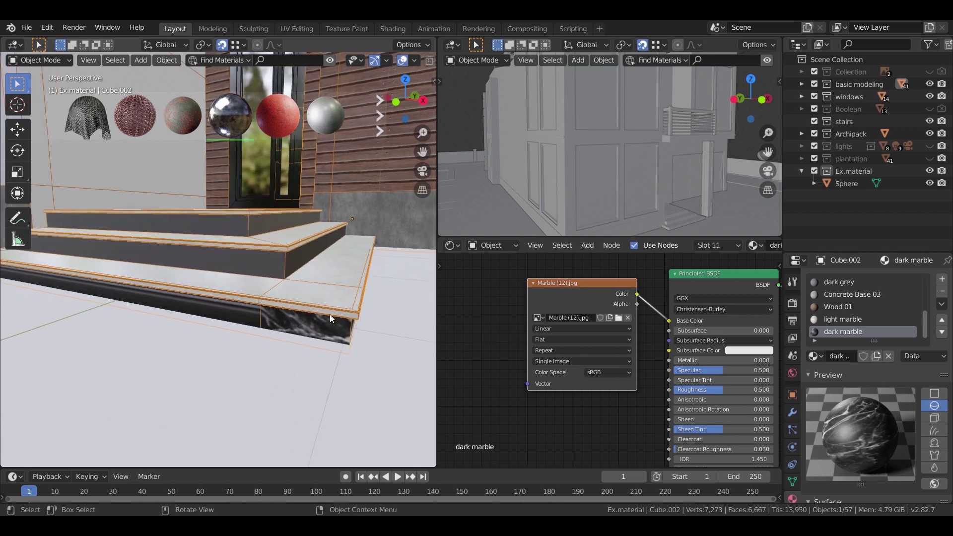
# Clear the face selection, select only the faces assigned to dark marble and unwrap them with Smart UV Project.
pyautogui.press('Tab')
pyautogui.moveTo(179, 88)
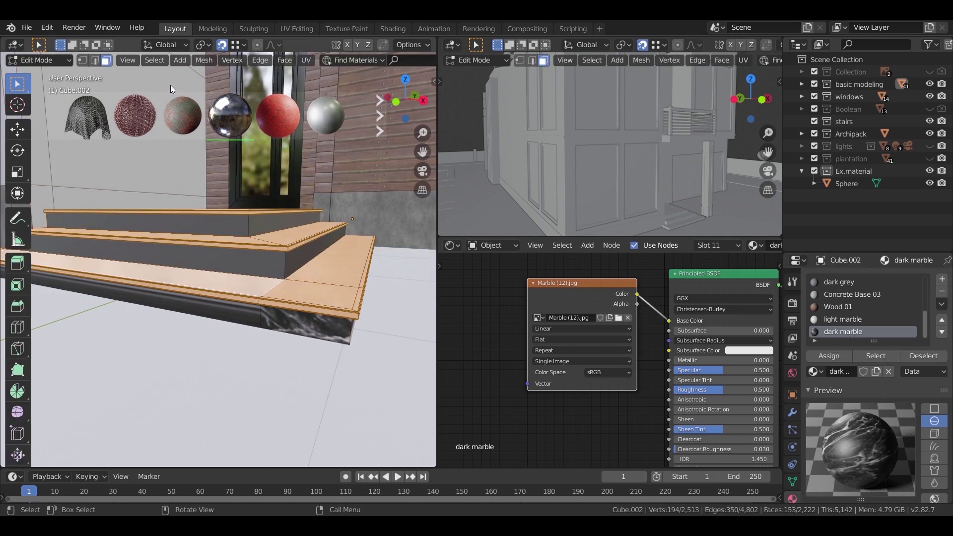
pyautogui.click(154, 60)
pyautogui.click(161, 87)
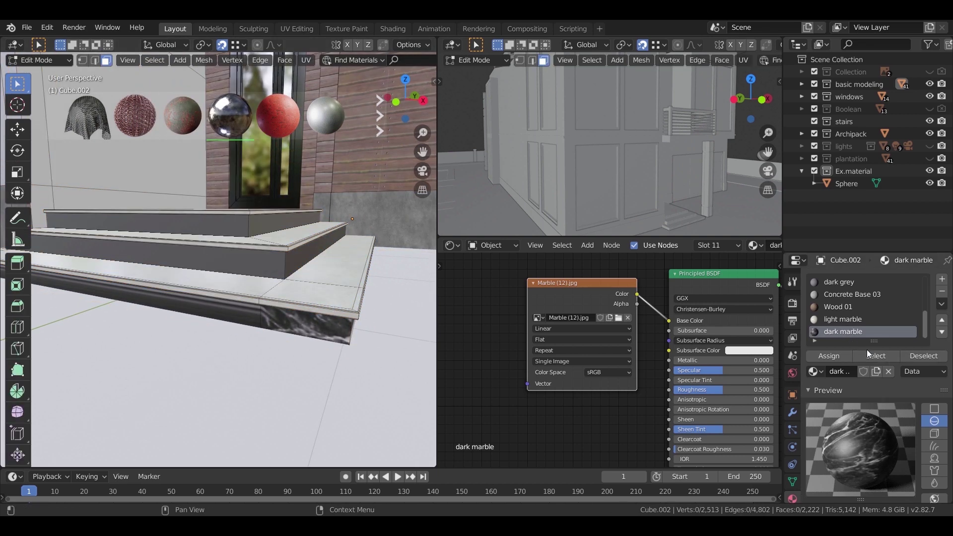
pyautogui.click(875, 357)
pyautogui.press('u')
pyautogui.click(303, 260)
pyautogui.click(308, 349)
# Replace the Shader Editor with the UV Editor to work on the dark marble faces' UVs.
pyautogui.click(452, 246)
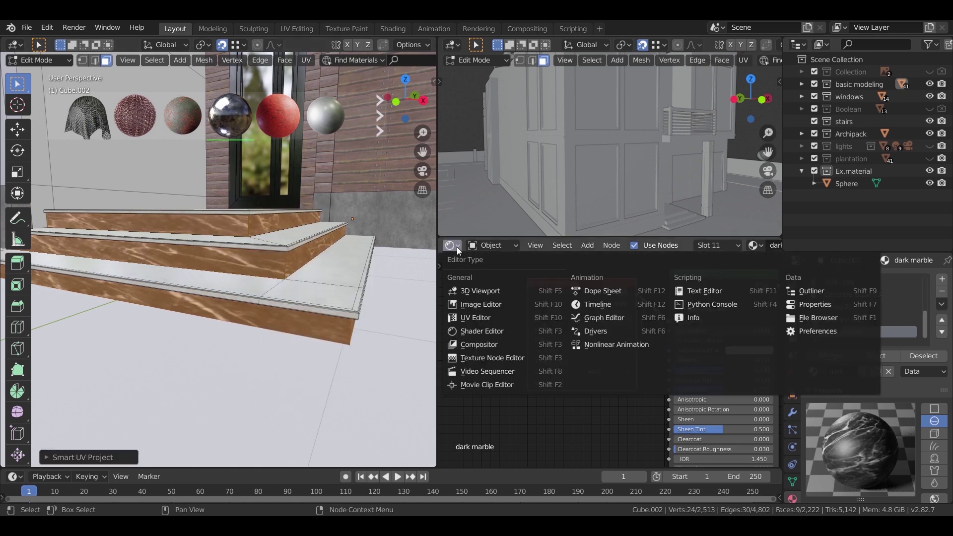
pyautogui.click(492, 317)
pyautogui.press('s')
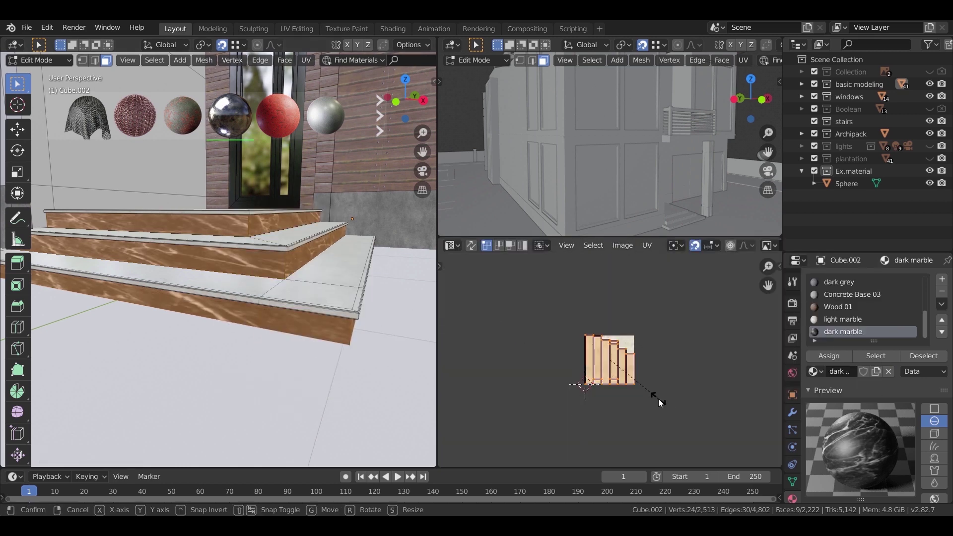
pyautogui.write('5')
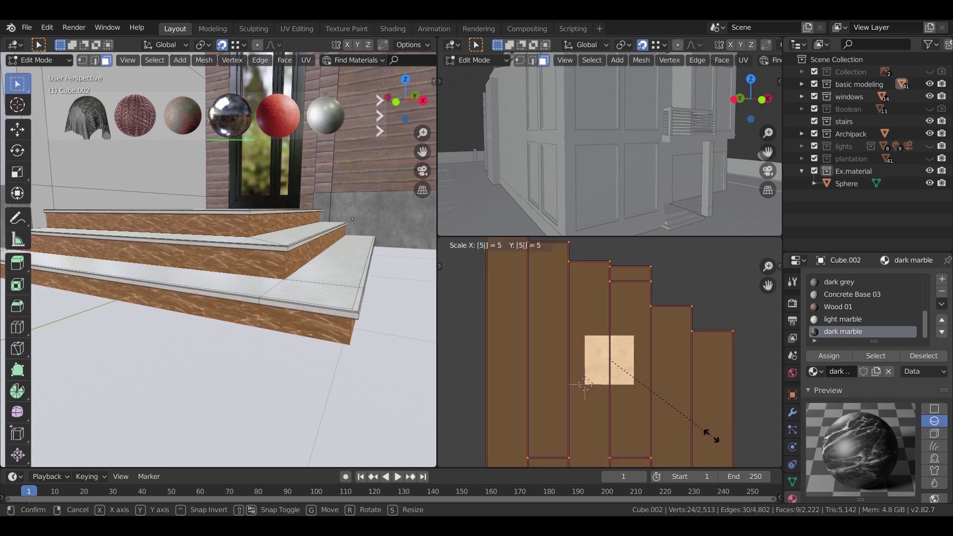
pyautogui.press('Escape')
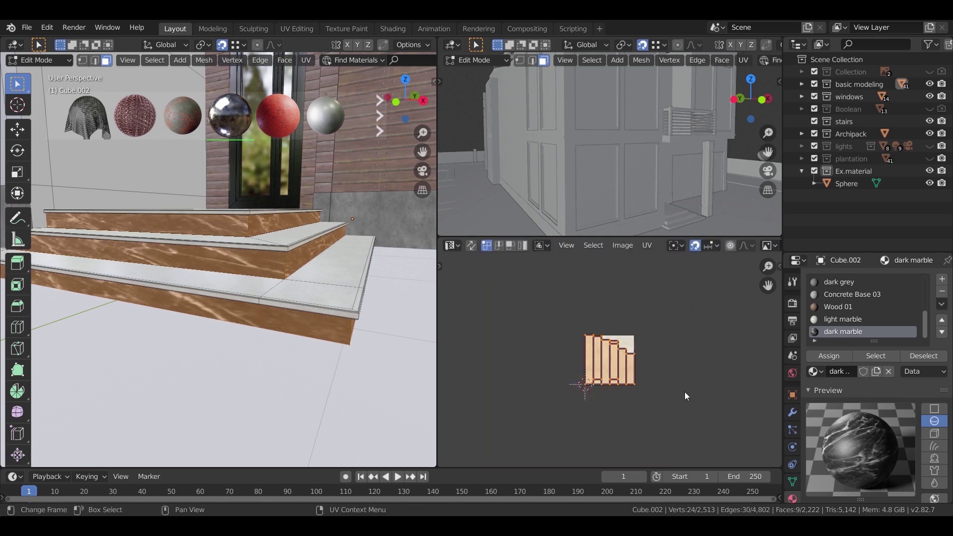
# Rotate the dark marble UVs by 90° and scale them by 2, then inspect the entrance steps in Object Mode.
pyautogui.write('r90')
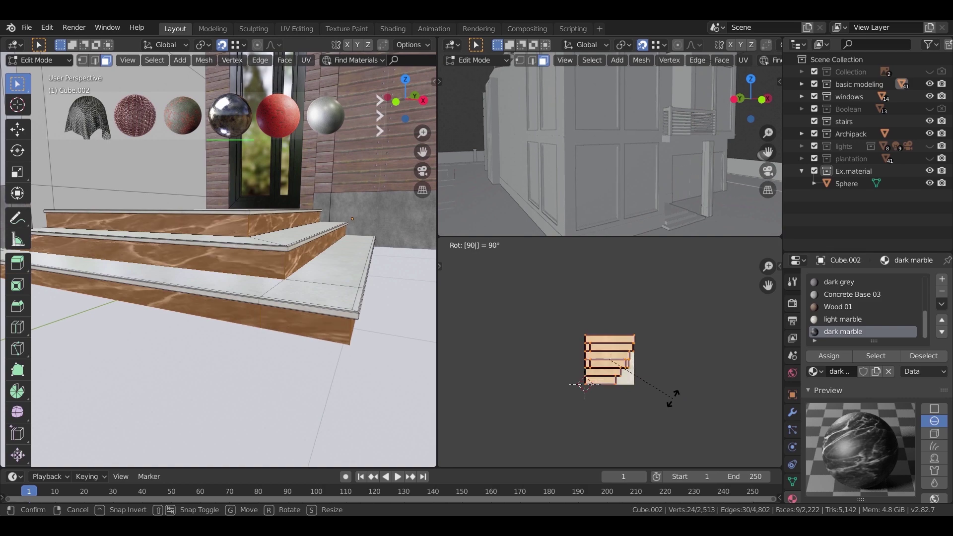
pyautogui.press('Return')
pyautogui.write('s2')
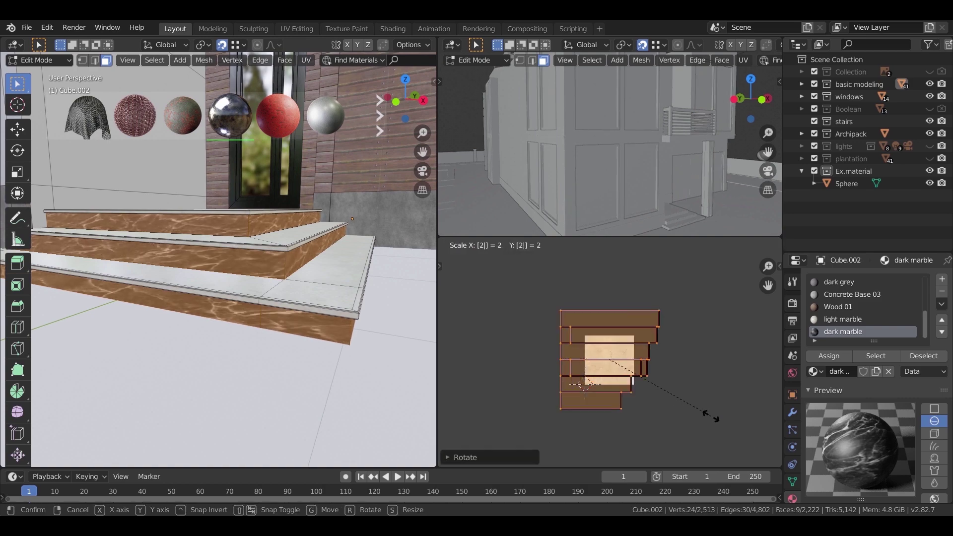
pyautogui.press('Return')
pyautogui.press('Tab')
pyautogui.moveTo(278, 299)
pyautogui.mouseDown(button='middle')
pyautogui.moveTo(280, 320)
pyautogui.moveTo(329, 304)
pyautogui.moveTo(307, 316)
pyautogui.moveTo(253, 305)
pyautogui.moveTo(267, 297)
pyautogui.mouseUp(button='middle')
pyautogui.scroll(5, 269, 294)
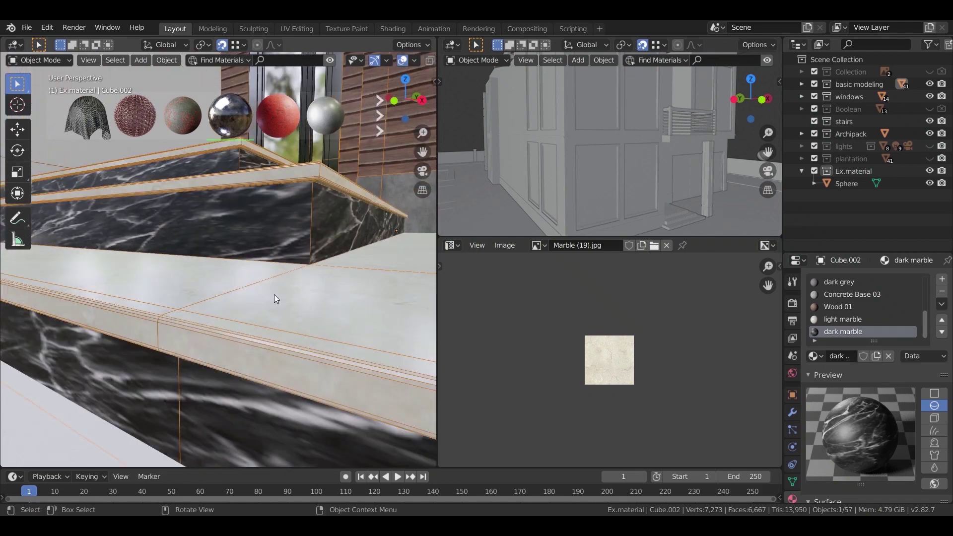
pyautogui.scroll(-2, 274, 293)
# Return to the Shader Editor and set the dark marble's Metallic to 0.3 and Roughness to 0.2.
pyautogui.click(449, 245)
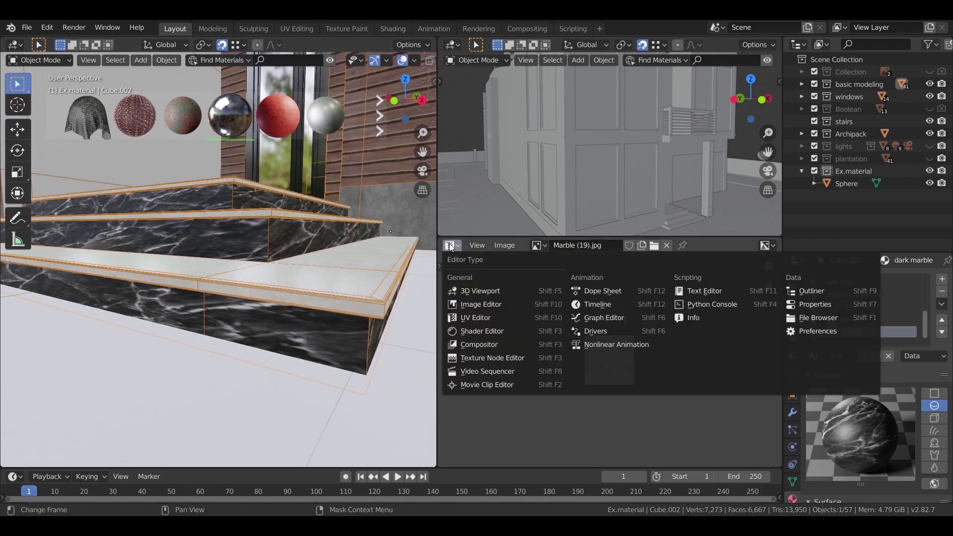
pyautogui.click(492, 323)
pyautogui.scroll(2, 590, 353)
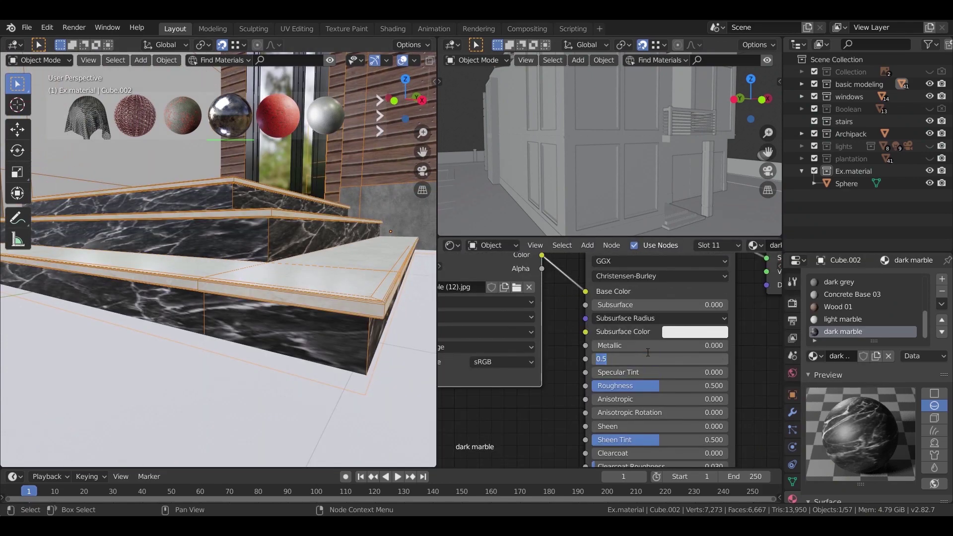
pyautogui.click(646, 347)
pyautogui.write('3')
pyautogui.press('Return')
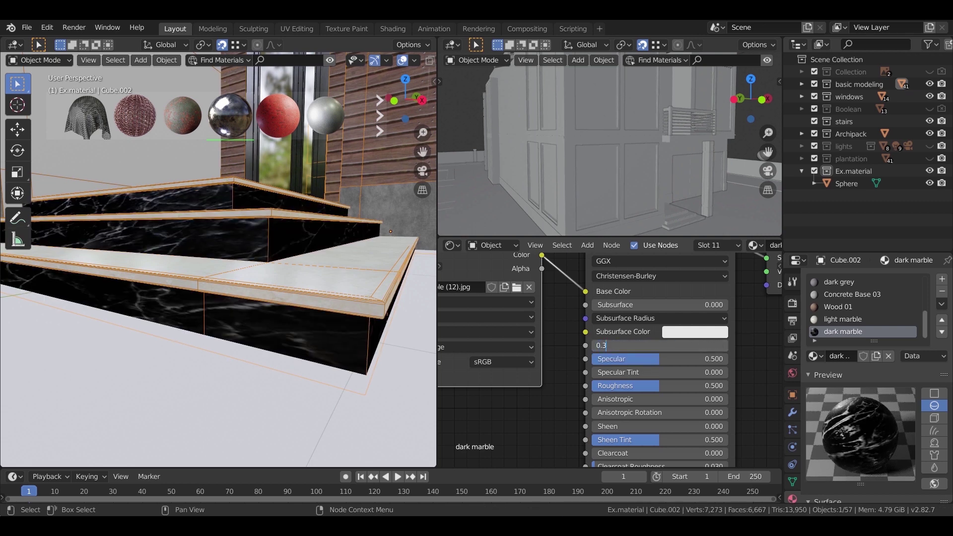
pyautogui.press('Return')
pyautogui.write('0')
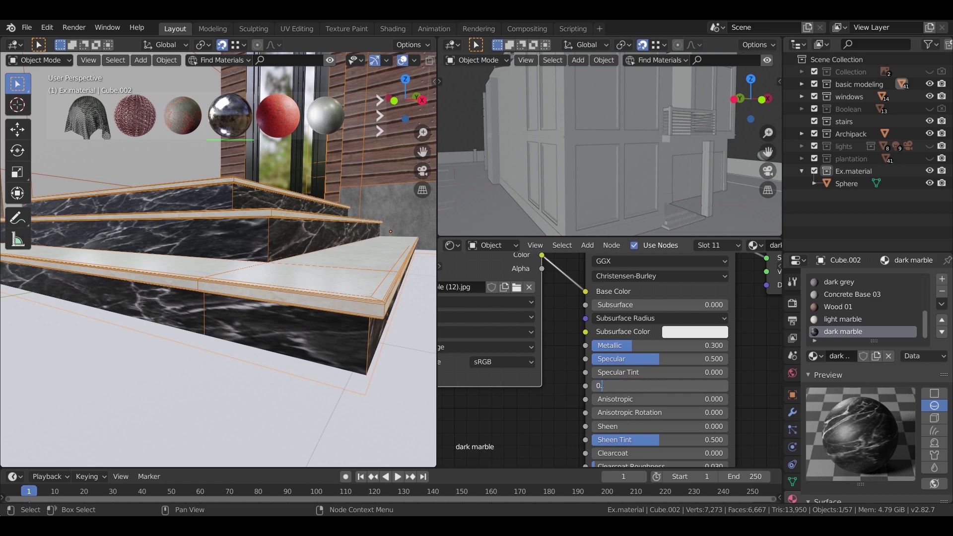
pyautogui.write('.2')
pyautogui.press('Return')
# Select the exterior stair in front of the terrace, frame it and enter Edit Mode.
pyautogui.moveTo(236, 337); pyautogui.dragTo(290, 275, button='middle')
pyautogui.scroll(8, 306, 311)
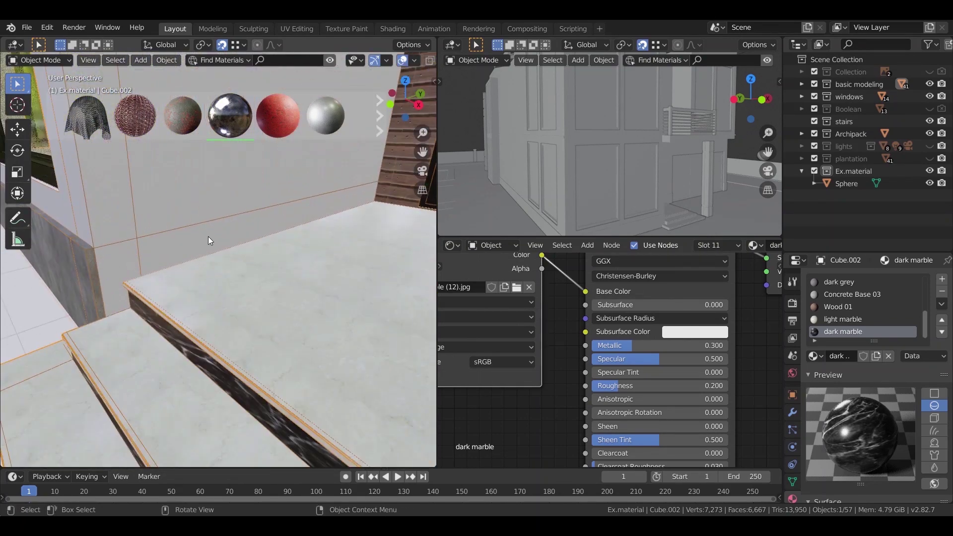
pyautogui.moveTo(189, 311); pyautogui.dragTo(274, 290, button='middle')
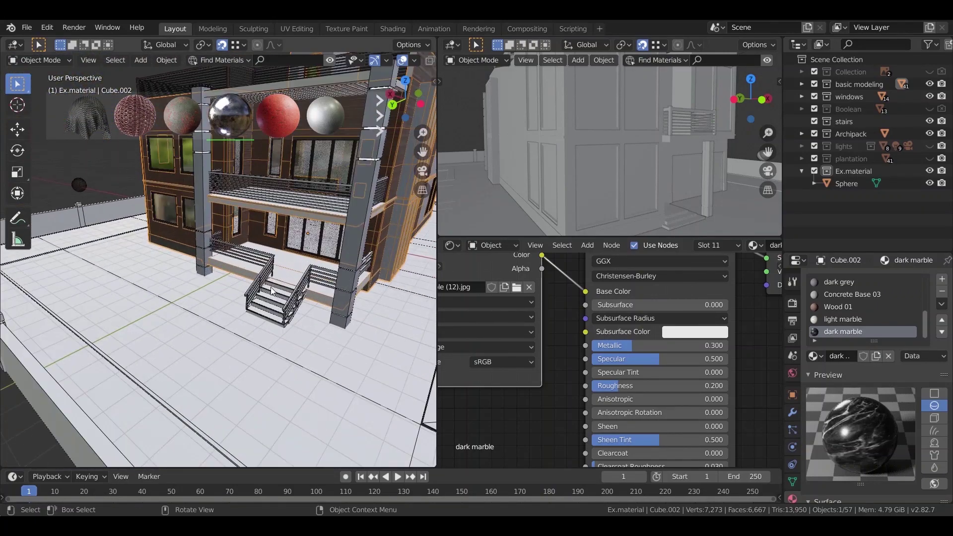
pyautogui.click(281, 286)
pyautogui.press('KP_Decimal')
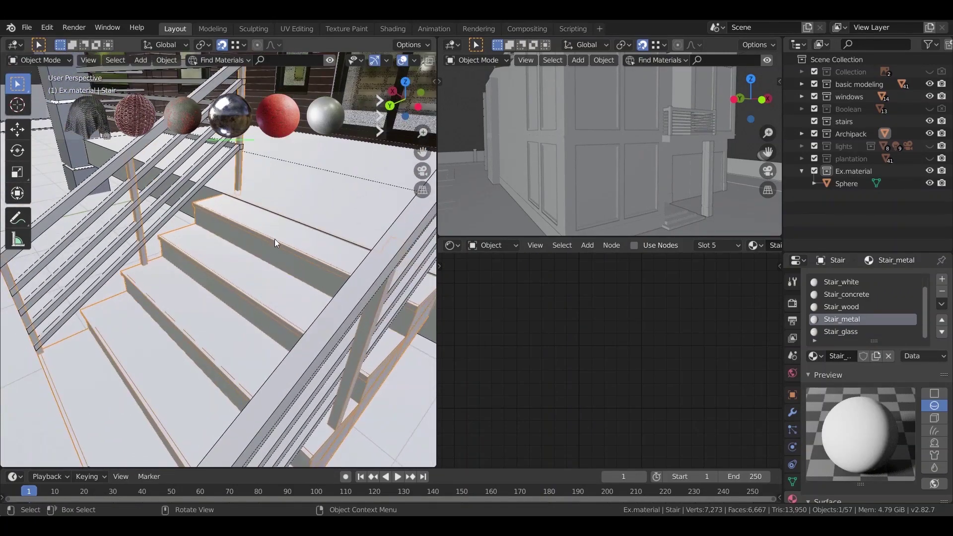
pyautogui.press('Tab')
# Check which stair faces use the Stair_ceiling, Stair_white, Stair_concrete and Stair_wood slots, then clear the face selection.
pyautogui.click(858, 320)
pyautogui.click(844, 282)
pyautogui.click(874, 356)
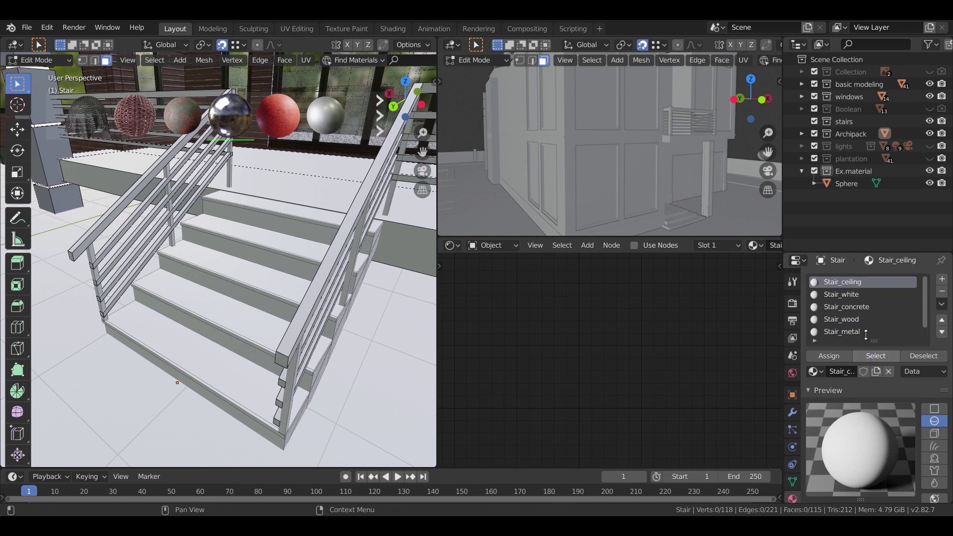
pyautogui.click(854, 295)
pyautogui.click(868, 357)
pyautogui.moveTo(340, 304); pyautogui.dragTo(318, 293, button='middle')
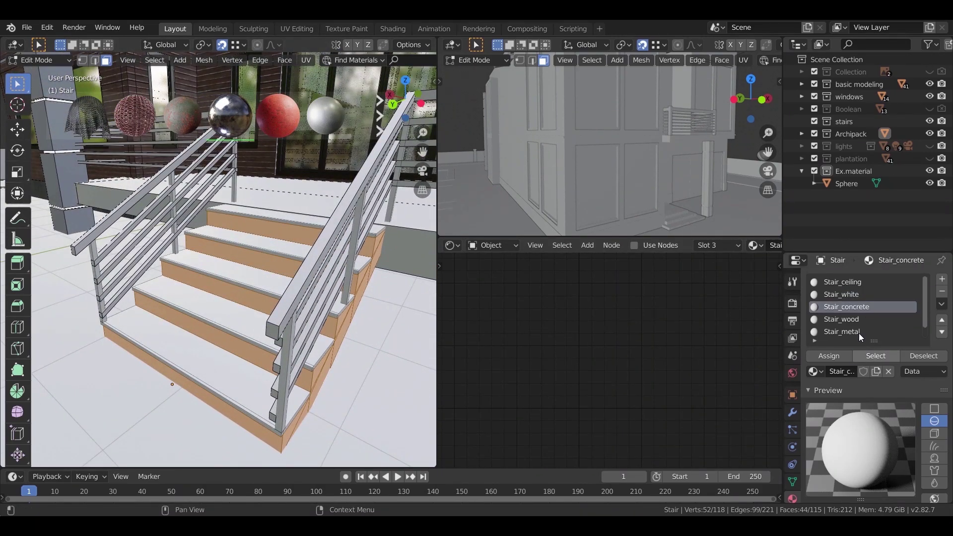
pyautogui.click(852, 320)
pyautogui.click(869, 353)
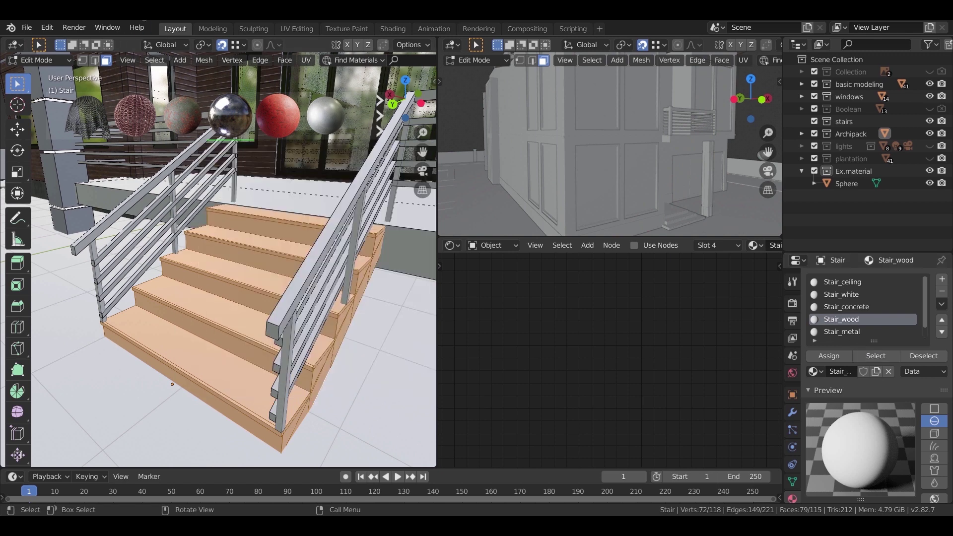
pyautogui.click(154, 60)
pyautogui.click(167, 87)
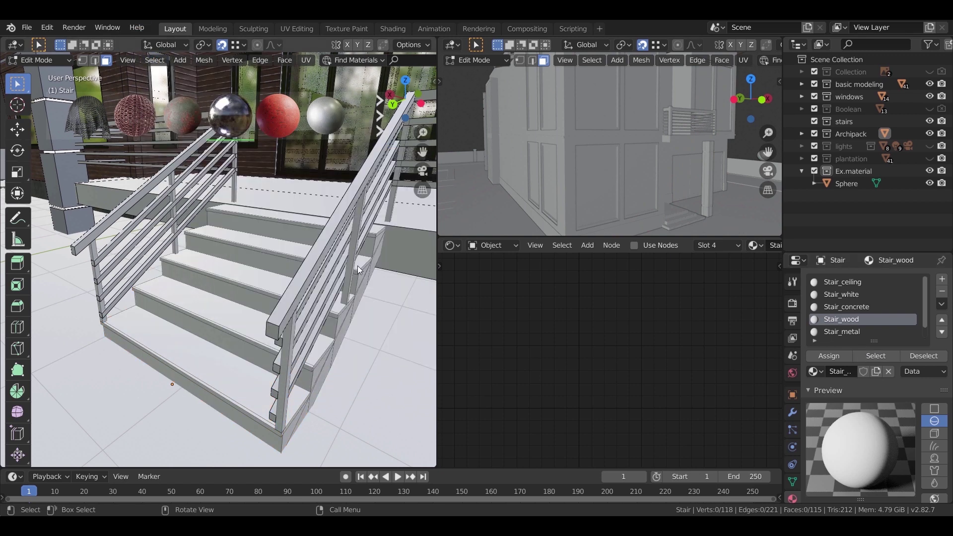
# Select the Stair_white faces of the stair and replace that slot's material with dark marble.
pyautogui.click(850, 294)
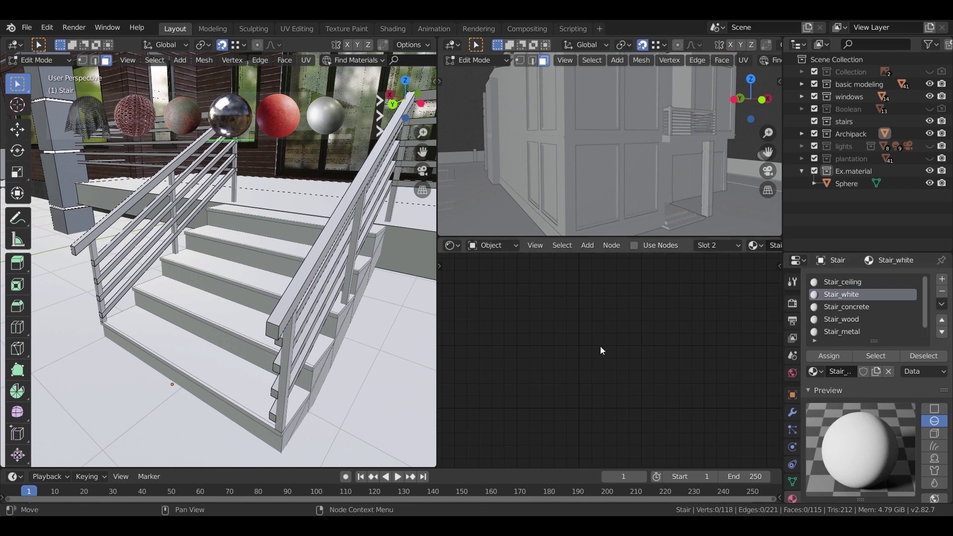
pyautogui.click(876, 356)
pyautogui.moveTo(410, 263); pyautogui.dragTo(233, 303, button='middle')
pyautogui.click(815, 373)
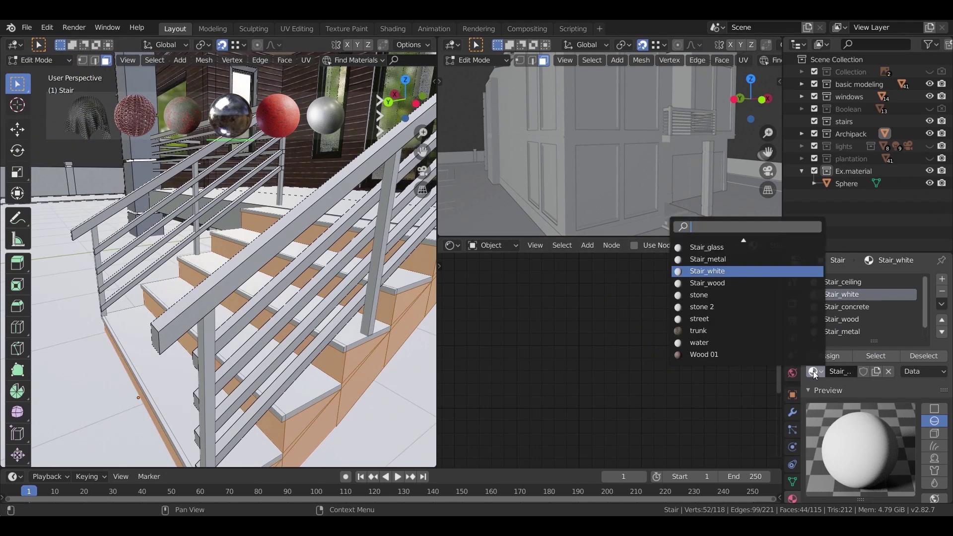
pyautogui.write('da')
pyautogui.click(735, 271)
pyautogui.moveTo(399, 309)
pyautogui.mouseDown(button='middle')
pyautogui.moveTo(340, 324)
pyautogui.moveTo(364, 311)
pyautogui.moveTo(312, 354)
pyautogui.moveTo(312, 311)
pyautogui.moveTo(320, 353)
pyautogui.moveTo(300, 320)
pyautogui.moveTo(296, 331)
pyautogui.mouseUp(button='middle')
pyautogui.press('Tab')
pyautogui.press('Tab')
pyautogui.press('Tab')
pyautogui.press('Tab')
# Clear the selection, select the stair treads using Stair_wood and replace that slot's material with light marble.
pyautogui.click(155, 60)
pyautogui.click(196, 87)
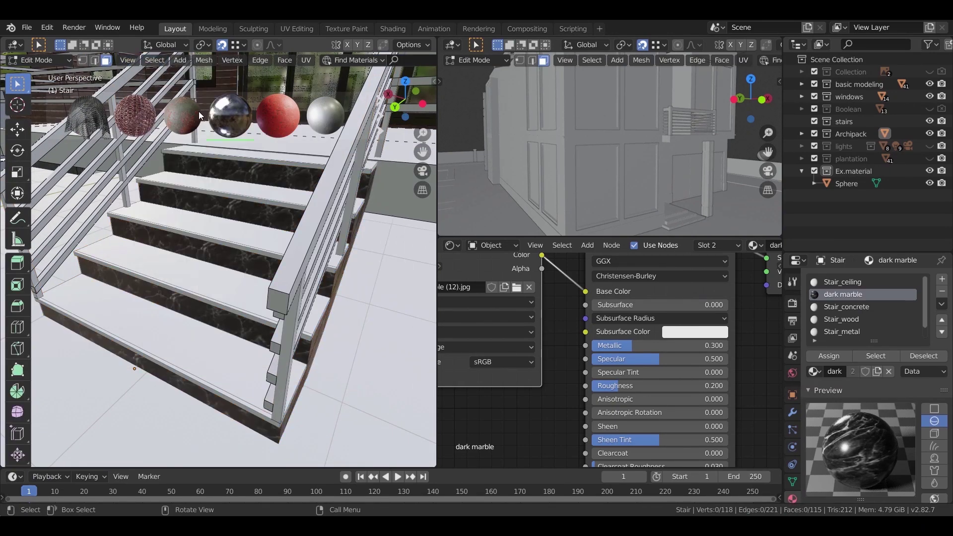
pyautogui.click(848, 319)
pyautogui.click(863, 356)
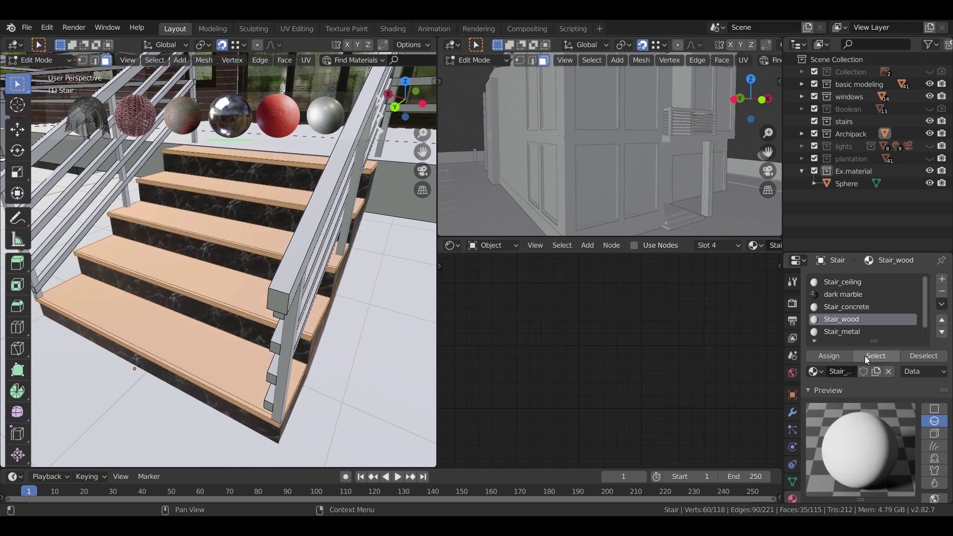
pyautogui.moveTo(239, 319); pyautogui.dragTo(487, 330, button='middle')
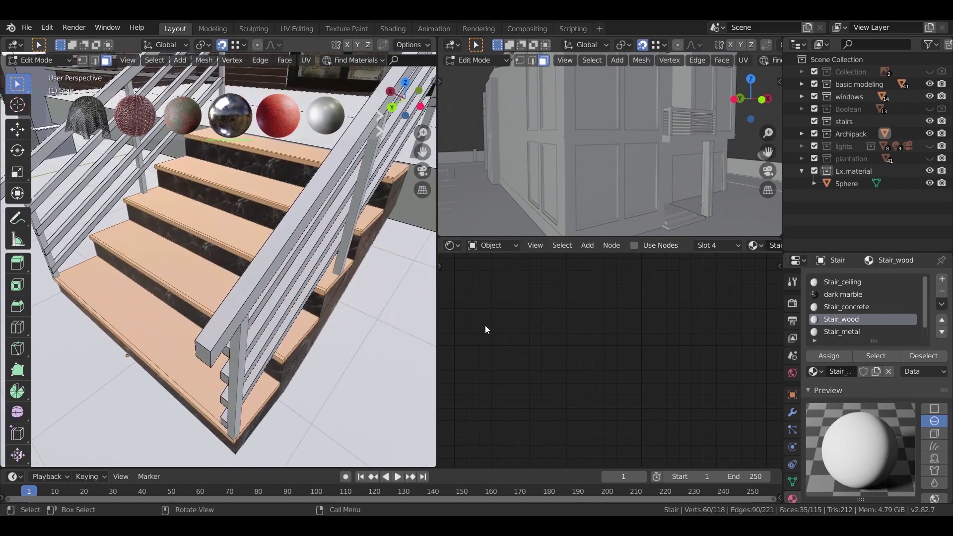
pyautogui.click(816, 371)
pyautogui.write('k')
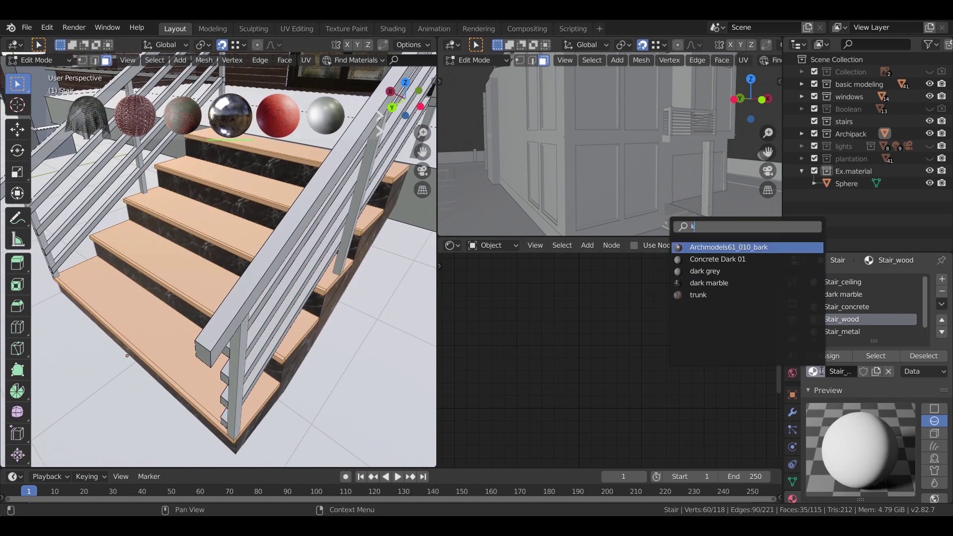
pyautogui.write('li')
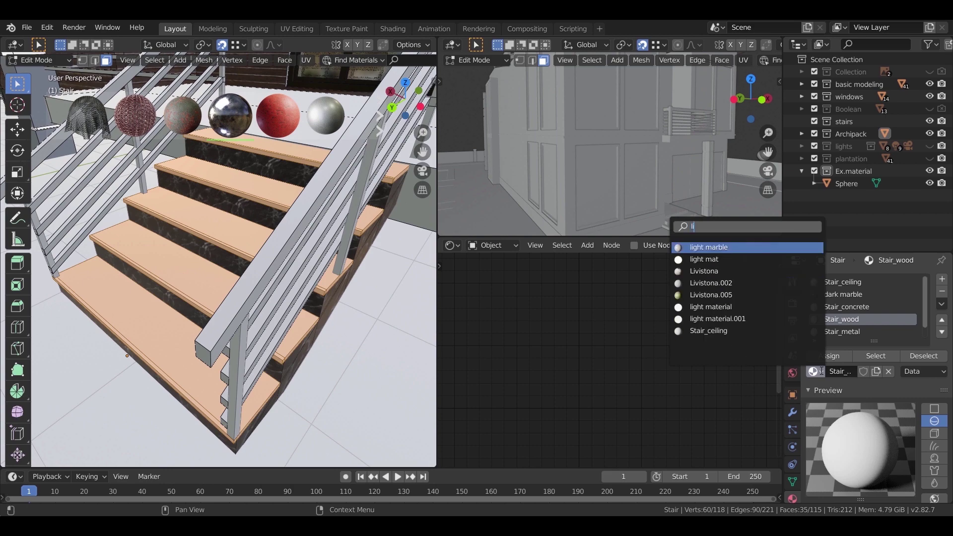
pyautogui.press('Return')
# Inspect the marble treads and risers of the exterior stair in Object Mode from several angles.
pyautogui.press('Tab')
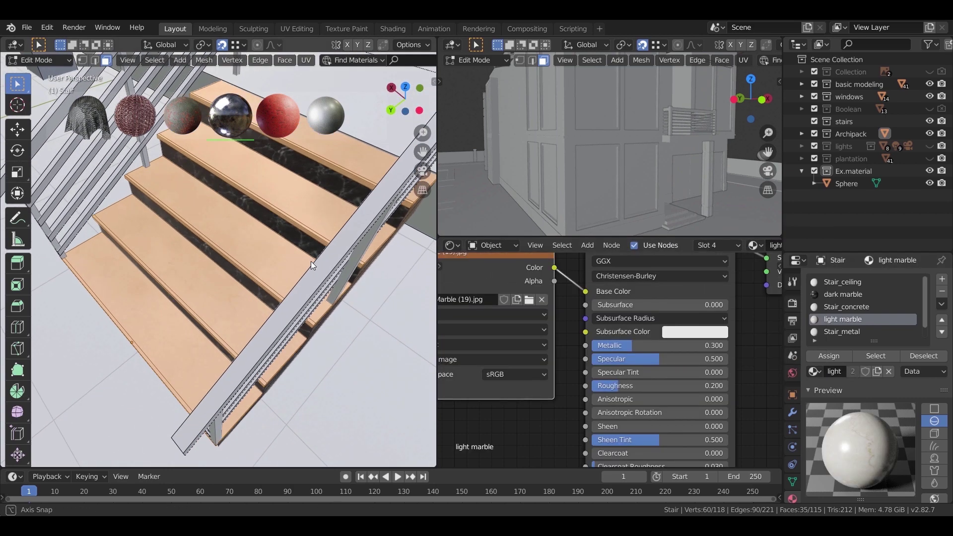
pyautogui.scroll(5, 320, 221)
pyautogui.scroll(-8, 325, 228)
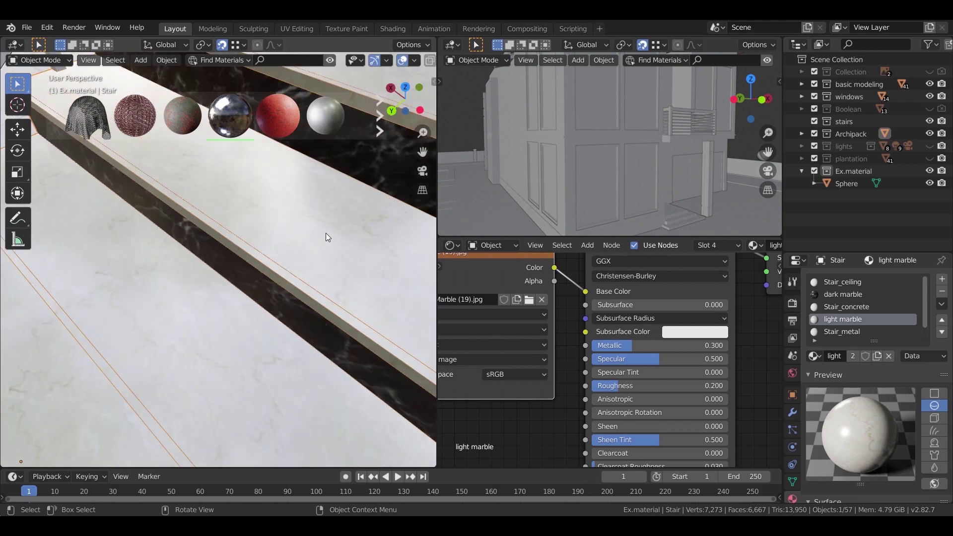
pyautogui.scroll(-3, 248, 286)
pyautogui.moveTo(213, 296); pyautogui.dragTo(271, 291, button='middle')
pyautogui.scroll(5, 295, 273)
pyautogui.scroll(-2, 295, 270)
pyautogui.scroll(-1, 279, 235)
# Activate the stair's Stair_metal slot, then deselect everything and select the stair's top handrail.
pyautogui.click(115, 60)
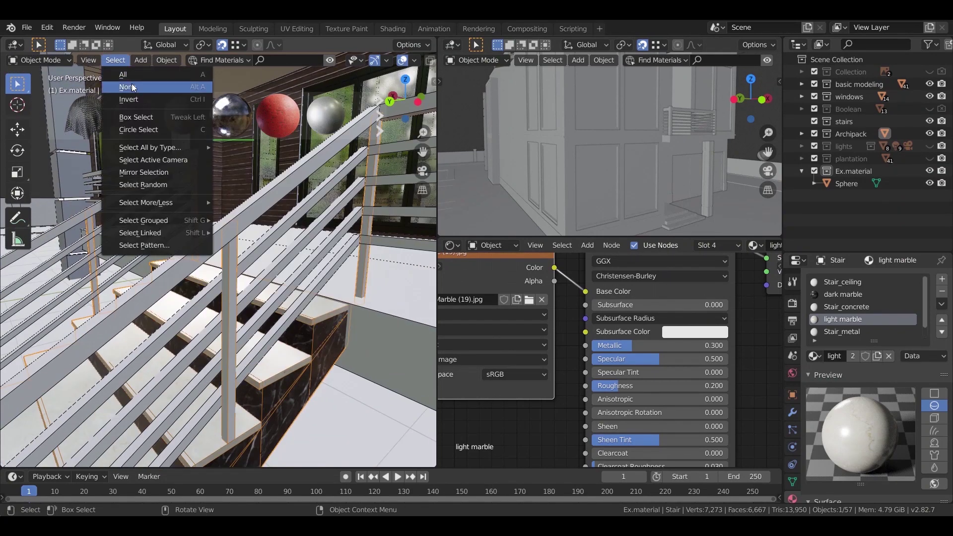
pyautogui.click(124, 87)
pyautogui.click(234, 252)
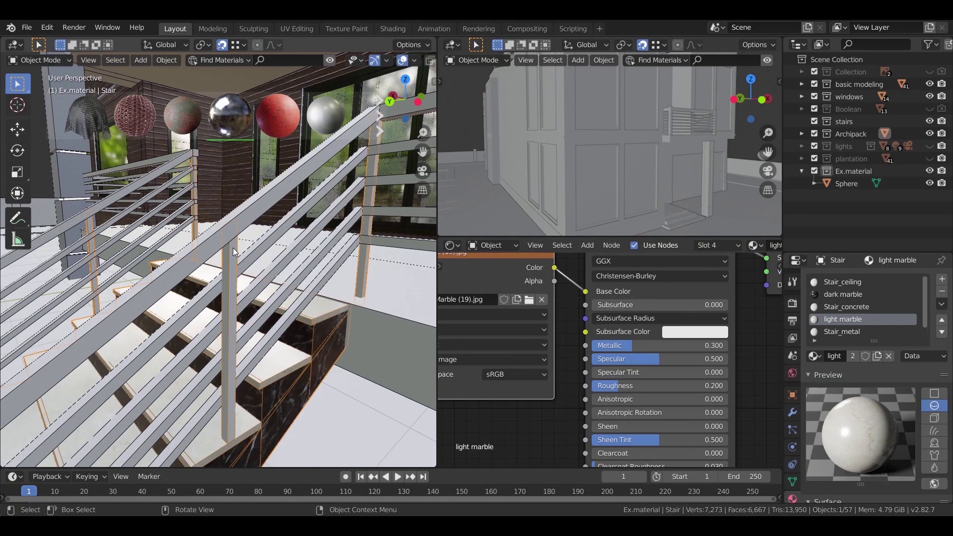
pyautogui.moveTo(238, 271); pyautogui.dragTo(274, 267, button='middle')
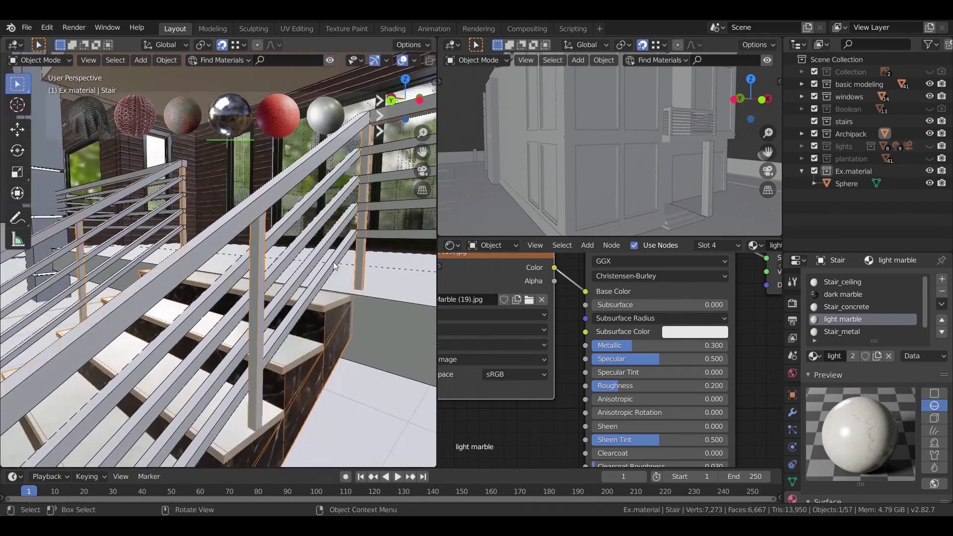
pyautogui.click(857, 333)
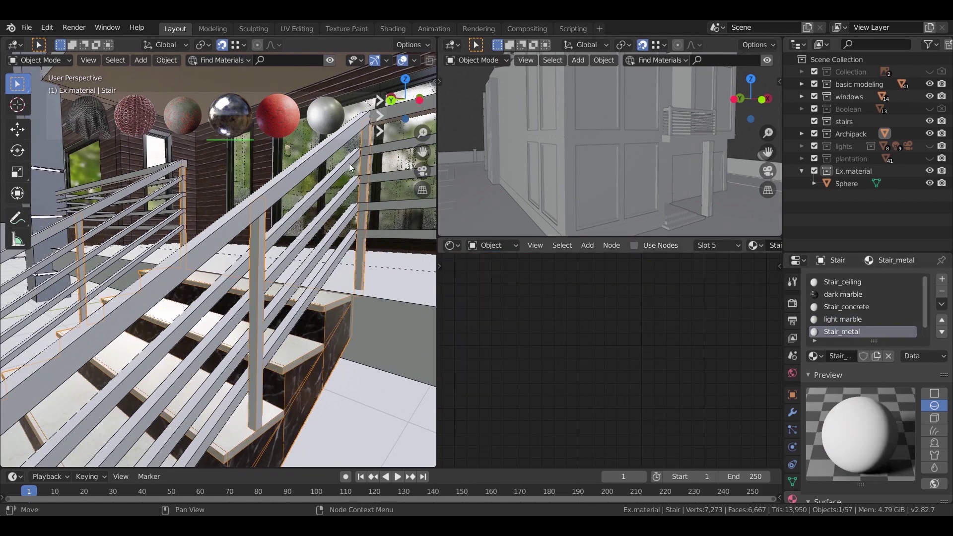
pyautogui.click(115, 60)
pyautogui.click(135, 89)
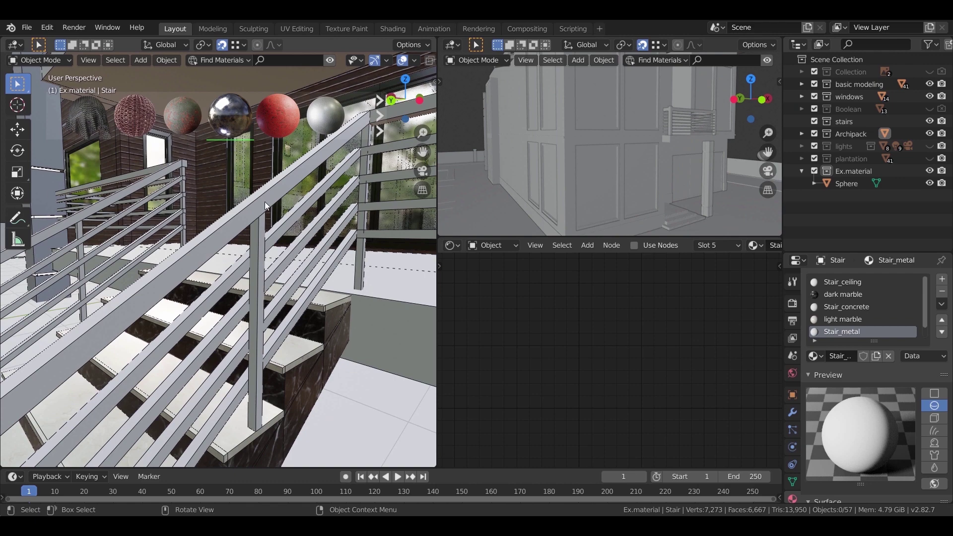
pyautogui.click(264, 201)
pyautogui.moveTo(259, 226); pyautogui.dragTo(350, 192, button='middle')
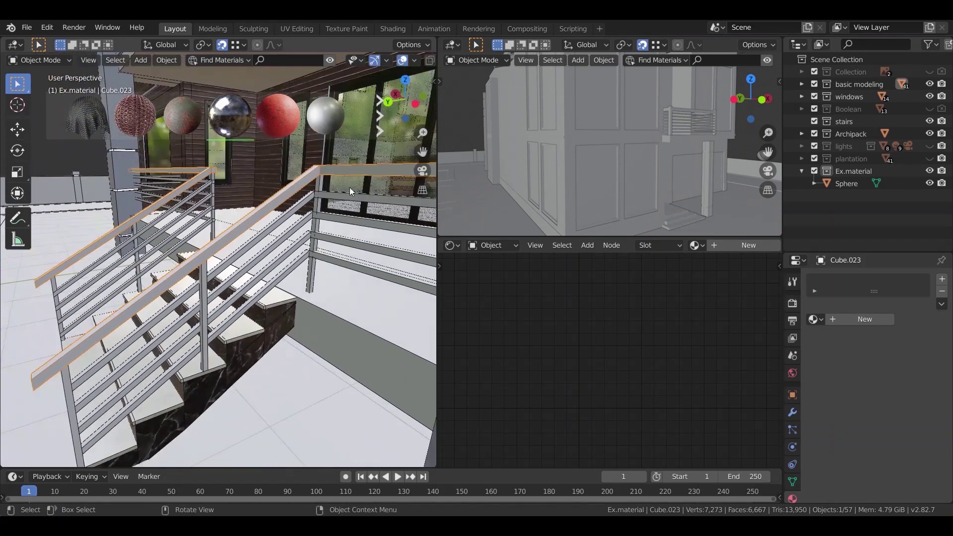
# Select the four horizontal railing bars together with the top handrail, keeping the handrail in the selection.
pyautogui.click(333, 197)
pyautogui.keyDown('shift'); pyautogui.click(332, 219); pyautogui.keyUp('shift')
pyautogui.keyDown('shift'); pyautogui.click(332, 237); pyautogui.keyUp('shift')
pyautogui.keyDown('shift'); pyautogui.click(340, 262); pyautogui.keyUp('shift')
pyautogui.keyDown('shift'); pyautogui.click(336, 169); pyautogui.keyUp('shift')
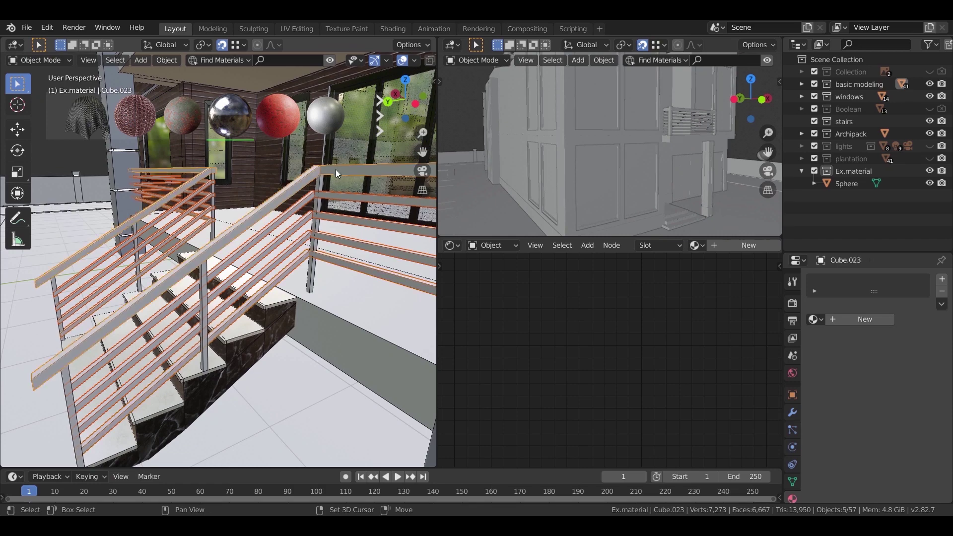
pyautogui.keyDown('shift'); pyautogui.click(319, 184); pyautogui.keyUp('shift')
pyautogui.moveTo(280, 268)
pyautogui.mouseDown(button='middle')
pyautogui.moveTo(311, 264)
pyautogui.moveTo(308, 248)
pyautogui.moveTo(290, 273)
pyautogui.mouseUp(button='middle')
pyautogui.press('g')
pyautogui.rightClick(319, 229)
pyautogui.scroll(3, 277, 298)
pyautogui.keyDown('ctrl'); pyautogui.moveTo(256, 344); pyautogui.dragTo(268, 362); pyautogui.keyUp('ctrl')
pyautogui.press('g')
pyautogui.rightClick(317, 308)
# Join the handrail and its horizontal bars into a single object.
pyautogui.keyDown('shift'); pyautogui.click(287, 276); pyautogui.keyUp('shift')
pyautogui.hotkey('ctrl', 'j')
pyautogui.moveTo(309, 293); pyautogui.dragTo(297, 302, button='middle')
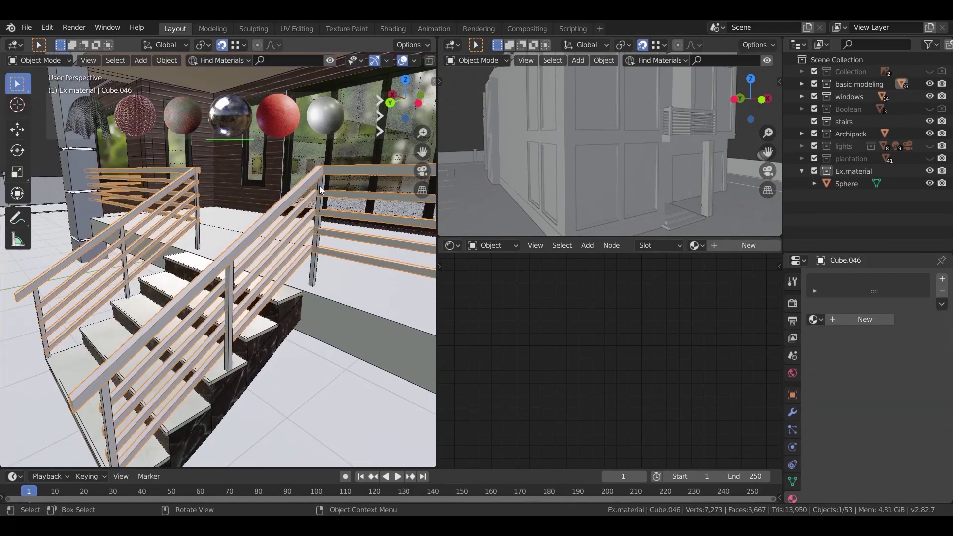
# Select all faces of the stair mesh that use the Stair_metal material in Edit Mode.
pyautogui.click(320, 186)
pyautogui.moveTo(319, 206); pyautogui.dragTo(321, 226, button='middle')
pyautogui.press('g')
pyautogui.rightClick(338, 246)
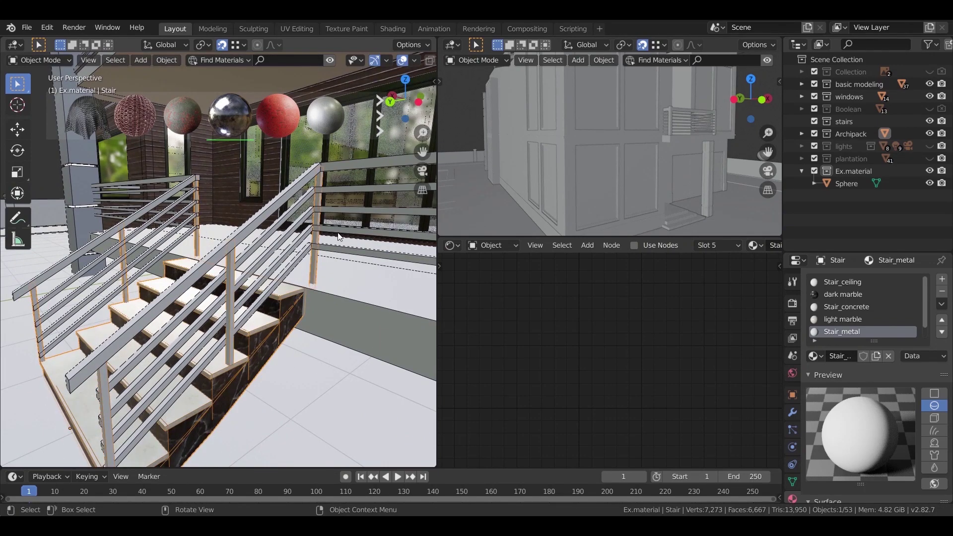
pyautogui.press('Tab')
pyautogui.click(322, 181)
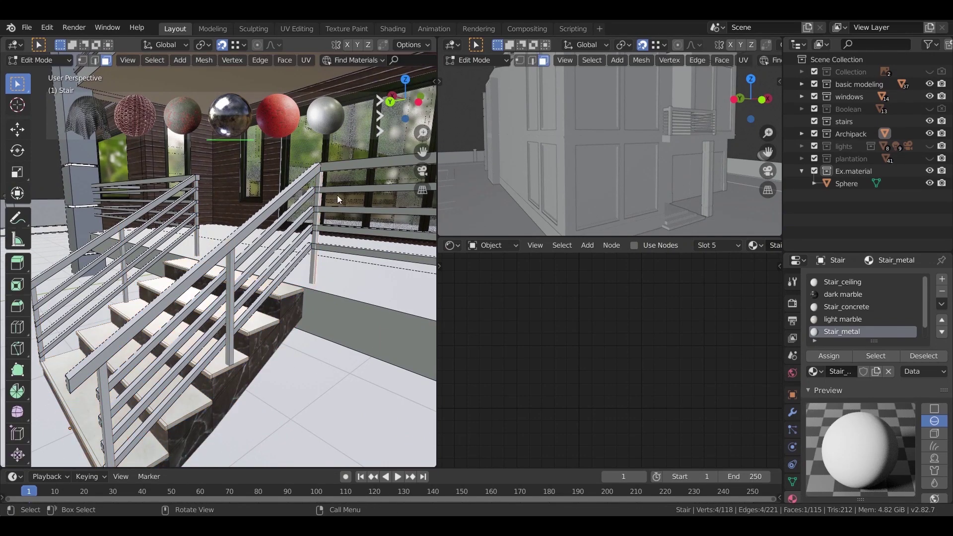
pyautogui.click(871, 357)
# Try to reposition the stair's selected metal posts with moves constrained to the X and Z axes.
pyautogui.moveTo(189, 327); pyautogui.dragTo(268, 340, button='middle')
pyautogui.scroll(3, 209, 312)
pyautogui.press('g')
pyautogui.press('x')
pyautogui.click(200, 309)
pyautogui.press('g')
pyautogui.press('x')
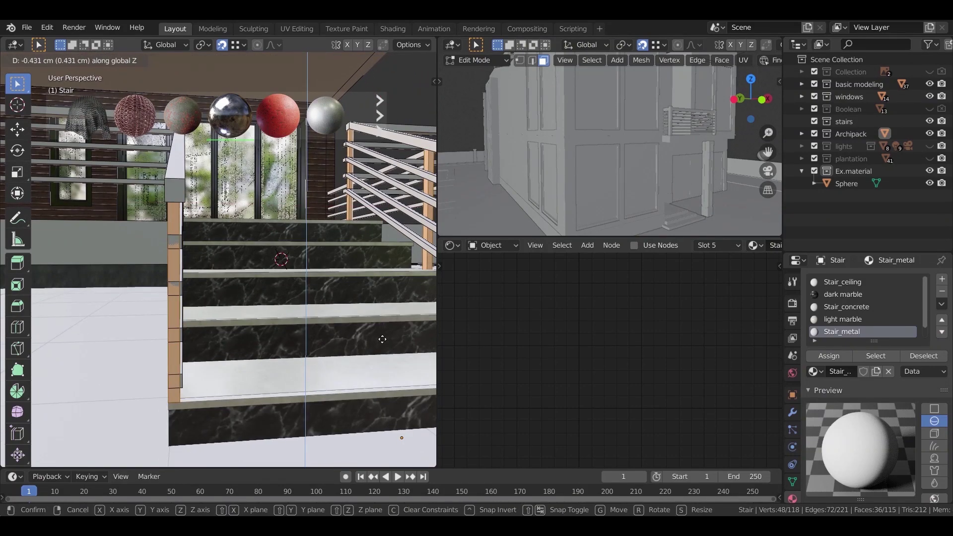
pyautogui.click(231, 375)
# Deselect the posts on one side of the stair and try to move the remaining posts along the X axis.
pyautogui.scroll(-4, 238, 354)
pyautogui.hotkey('shift', 'z')
pyautogui.moveTo(243, 347); pyautogui.dragTo(199, 342, button='middle')
pyautogui.keyDown('ctrl'); pyautogui.moveTo(174, 198); pyautogui.dragTo(268, 317); pyautogui.keyUp('ctrl')
pyautogui.scroll(5, 283, 311)
pyautogui.keyDown('shift'); pyautogui.moveTo(284, 311); pyautogui.dragTo(263, 316, button='middle'); pyautogui.keyUp('shift')
pyautogui.hotkey('shift', 'z')
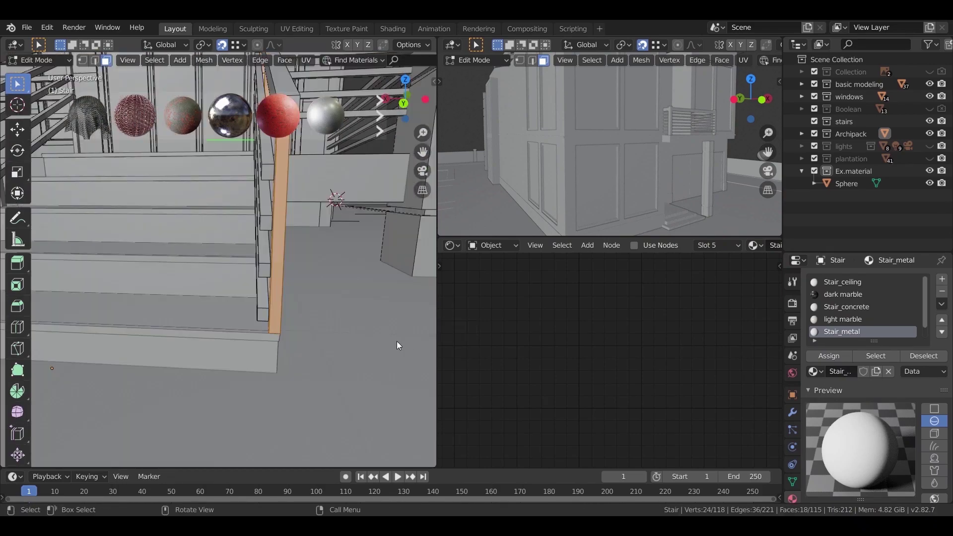
pyautogui.press('g')
pyautogui.press('x')
pyautogui.rightClick(362, 356)
# Revert through the undo history to the earlier edit of the railing mesh, and undo one further change.
pyautogui.moveTo(361, 357); pyautogui.dragTo(307, 368, button='middle')
pyautogui.scroll(-4, 258, 380)
pyautogui.moveTo(193, 392); pyautogui.dragTo(271, 360, button='middle')
pyautogui.scroll(4, 244, 367)
pyautogui.click(47, 27)
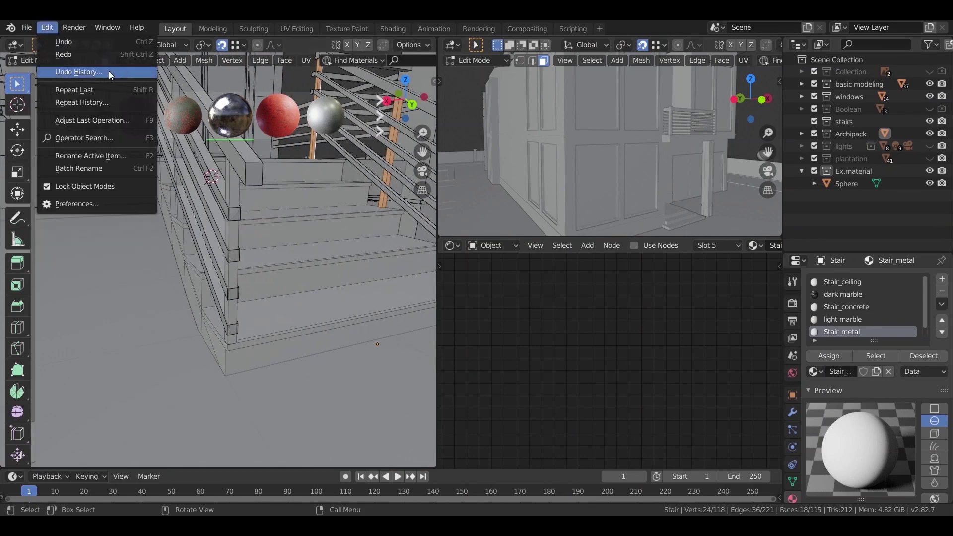
pyautogui.moveTo(109, 71)
pyautogui.click(64, 101)
pyautogui.moveTo(312, 302)
pyautogui.mouseDown(button='middle')
pyautogui.moveTo(273, 311)
pyautogui.moveTo(340, 320)
pyautogui.mouseUp(button='middle')
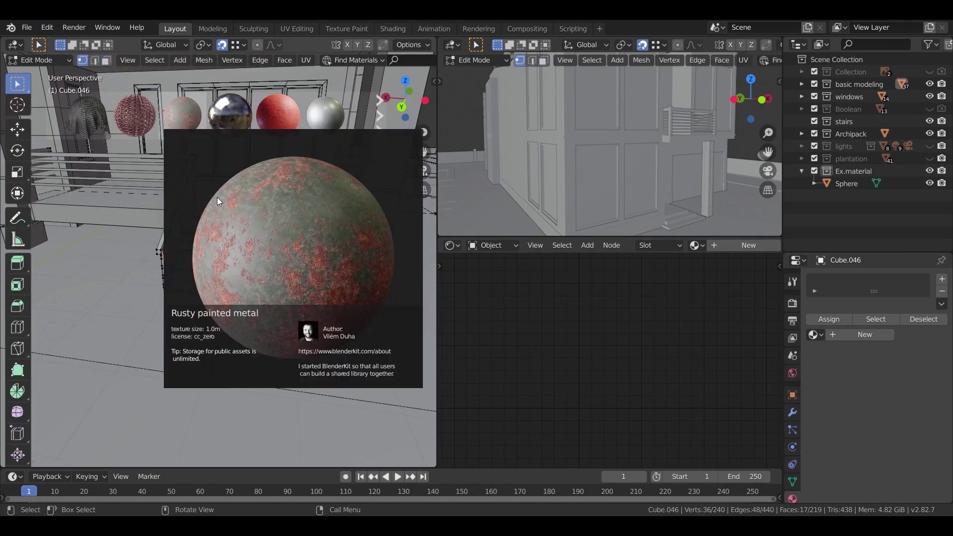
pyautogui.moveTo(216, 198); pyautogui.dragTo(253, 276, button='middle')
pyautogui.scroll(2, 270, 352)
pyautogui.hotkey('ctrl', 'z')
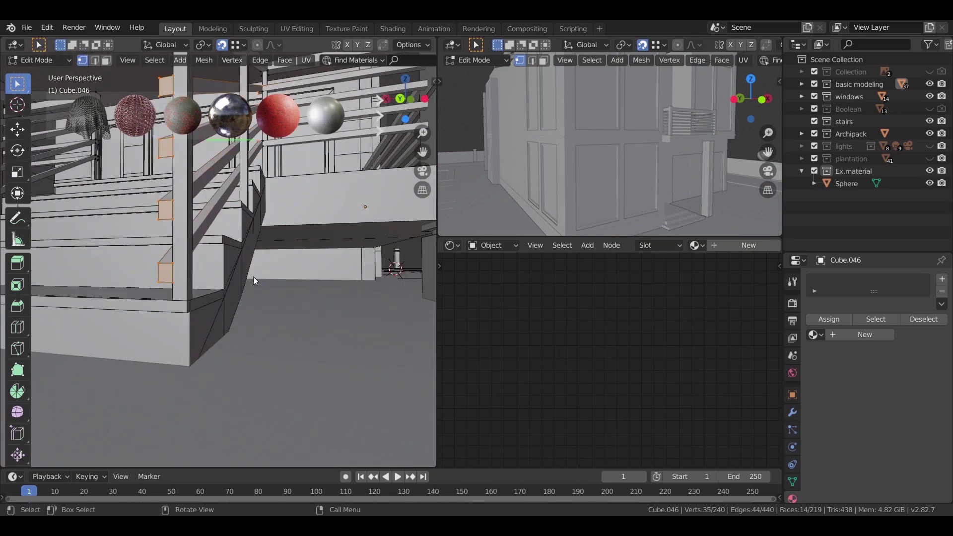
# Move the selected vertices of the railing's intermediate bars along the X axis.
pyautogui.scroll(1, 253, 276)
pyautogui.press('g')
pyautogui.press('x')
pyautogui.click(268, 329)
# Add the bar ends at the upper corner post to the selection and shift the intermediate bars along the X axis.
pyautogui.moveTo(268, 329); pyautogui.dragTo(258, 303, button='middle')
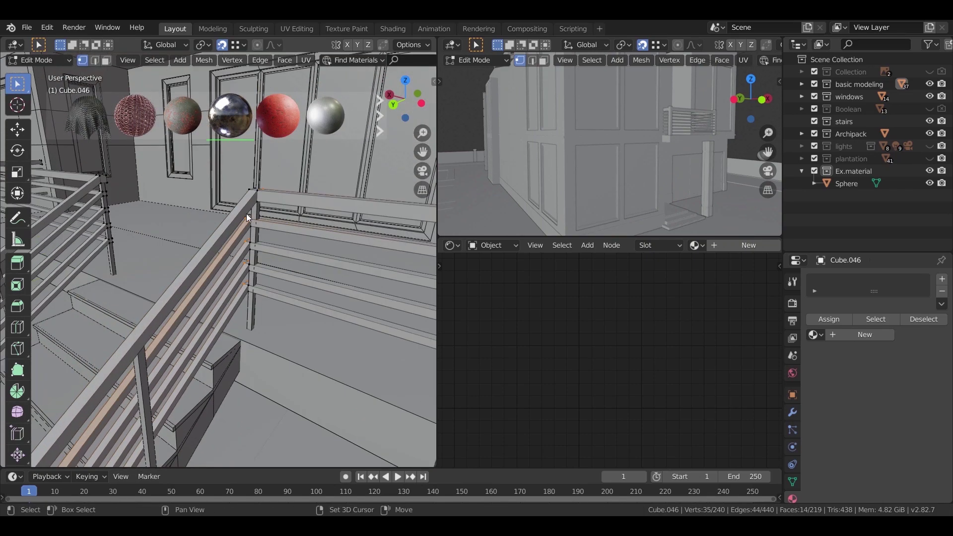
pyautogui.click(208, 227)
pyautogui.keyDown('shift'); pyautogui.moveTo(251, 228); pyautogui.dragTo(237, 210, button='middle'); pyautogui.keyUp('shift')
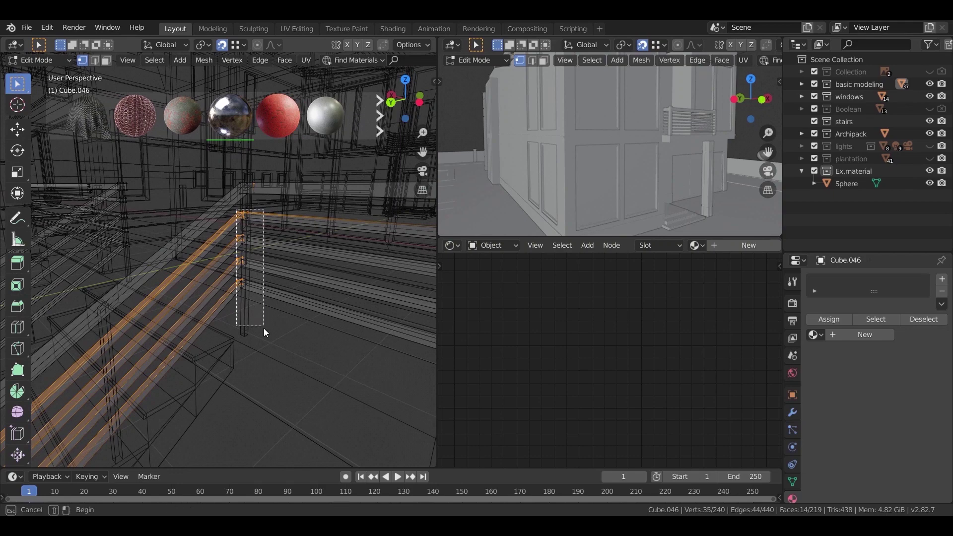
pyautogui.keyDown('shift'); pyautogui.moveTo(264, 329); pyautogui.dragTo(266, 330); pyautogui.keyUp('shift')
pyautogui.moveTo(273, 278)
pyautogui.keyDown('ctrl'); pyautogui.mouseDown(button='middle')
pyautogui.moveTo(257, 358)
pyautogui.moveTo(271, 351)
pyautogui.mouseUp(button='middle'); pyautogui.keyUp('ctrl')
pyautogui.keyDown('shift'); pyautogui.moveTo(270, 351); pyautogui.dragTo(302, 259, button='middle'); pyautogui.keyUp('shift')
pyautogui.press('z')
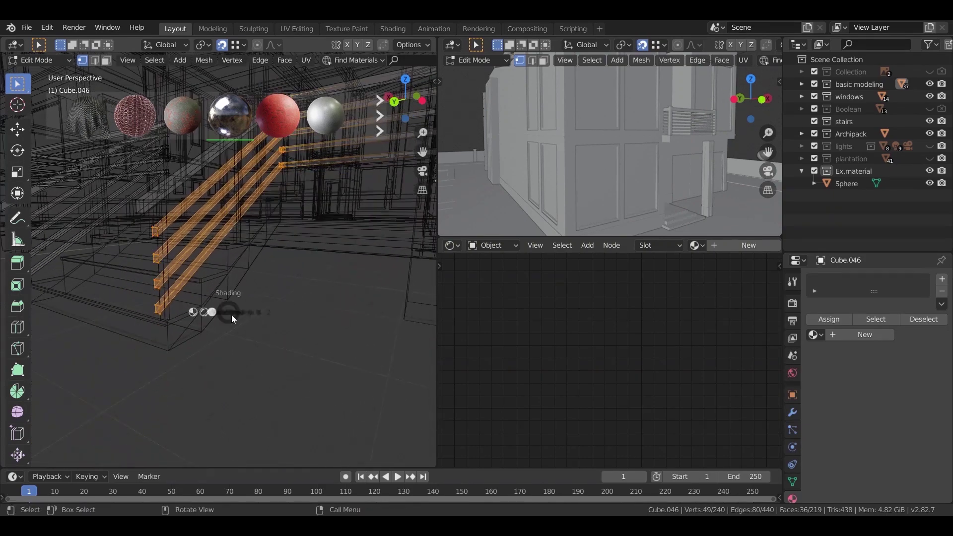
pyautogui.click(281, 326)
pyautogui.moveTo(300, 343); pyautogui.dragTo(320, 350, button='middle')
pyautogui.press('g')
pyautogui.press('x')
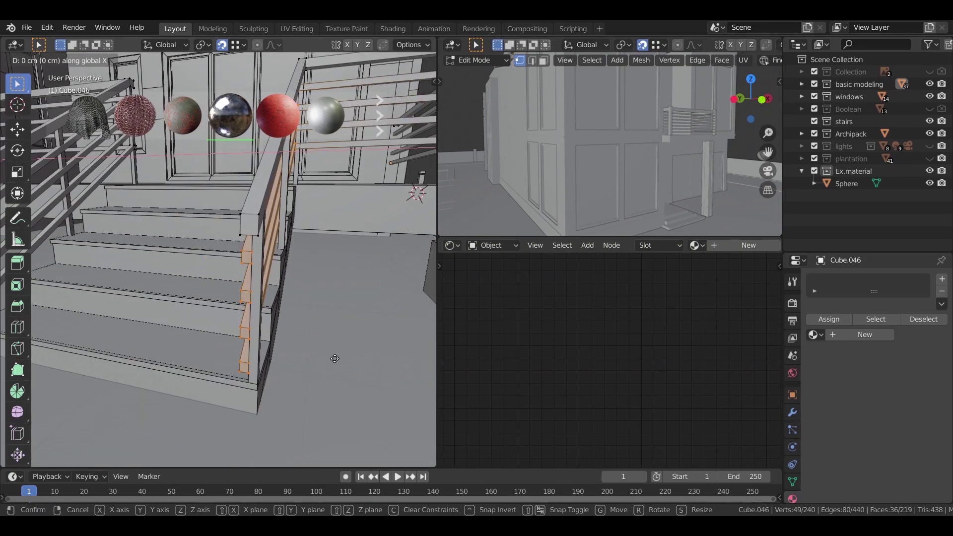
pyautogui.click(339, 358)
# Leave Edit Mode on the railing and display the scene with material shading.
pyautogui.moveTo(350, 366)
pyautogui.mouseDown(button='middle')
pyautogui.moveTo(311, 367)
pyautogui.moveTo(285, 385)
pyautogui.moveTo(335, 385)
pyautogui.moveTo(384, 344)
pyautogui.moveTo(293, 356)
pyautogui.moveTo(293, 311)
pyautogui.moveTo(270, 338)
pyautogui.moveTo(246, 305)
pyautogui.moveTo(260, 270)
pyautogui.mouseUp(button='middle')
pyautogui.press('Tab')
pyautogui.scroll(-3, 293, 311)
pyautogui.scroll(2, 260, 270)
pyautogui.press('z')
pyautogui.click(267, 339)
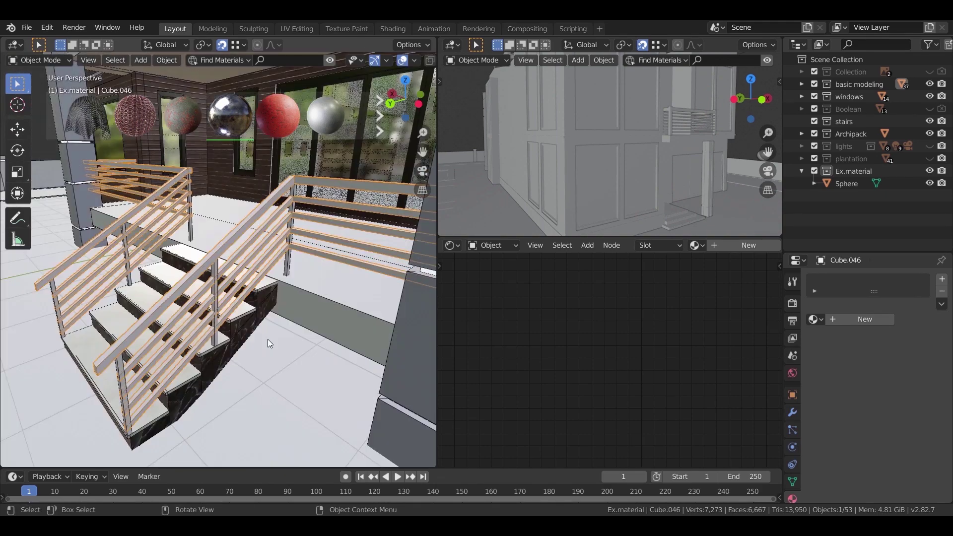
# Assign the existing Wood 01 material to the railing.
pyautogui.scroll(3, 290, 267)
pyautogui.click(814, 319)
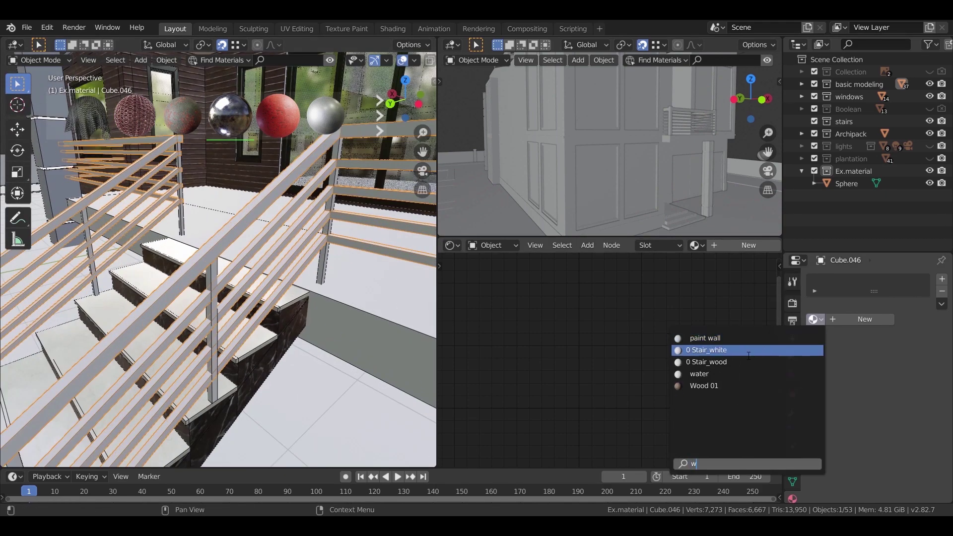
pyautogui.click(723, 385)
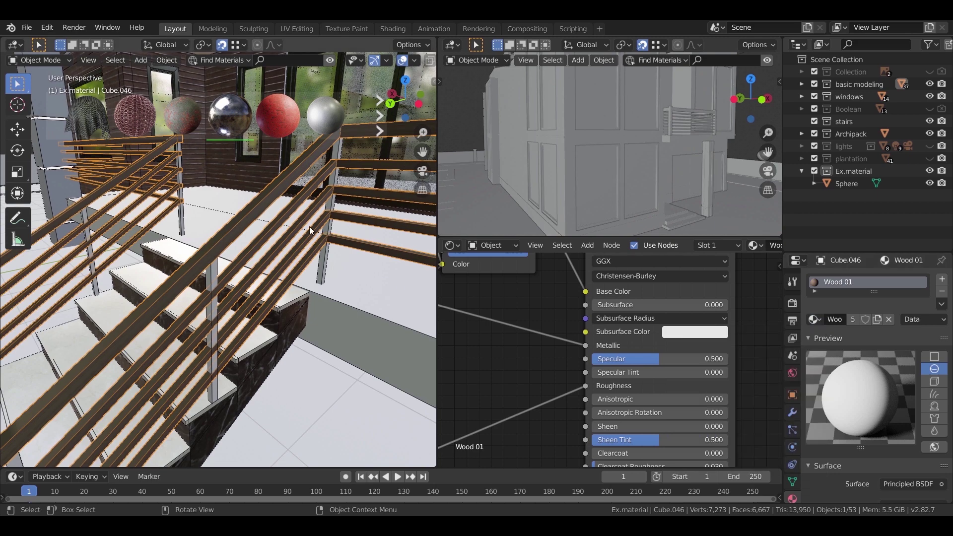
# Apply the railing's object transform and unwrap its entire mesh with Smart UV Project.
pyautogui.hotkey('ctrl', 'a')
pyautogui.click(293, 221)
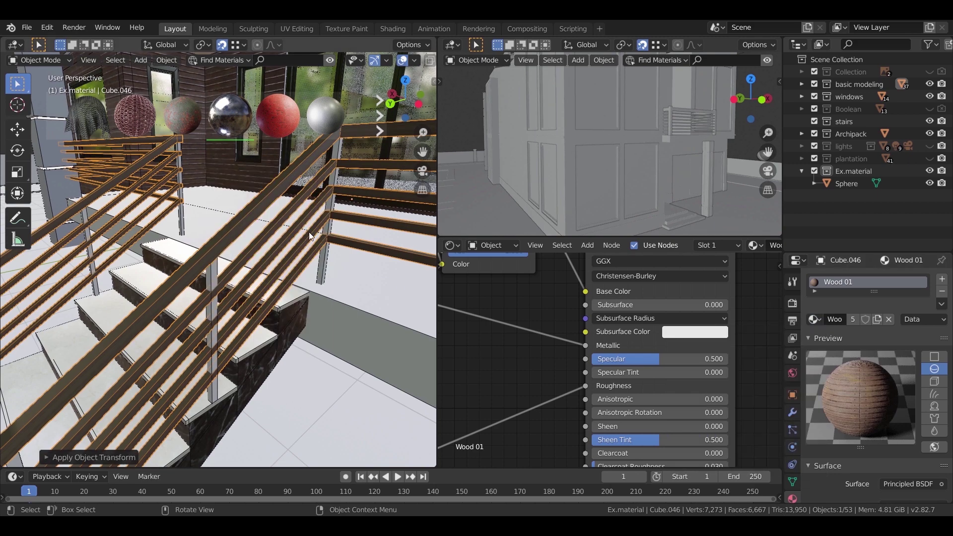
pyautogui.press('Tab')
pyautogui.press('a')
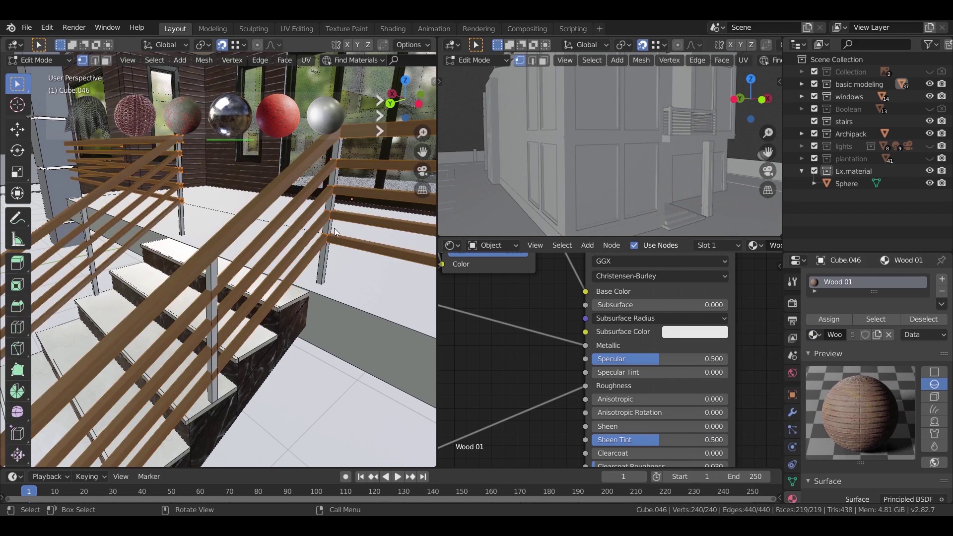
pyautogui.press('u')
pyautogui.click(335, 227)
pyautogui.click(326, 318)
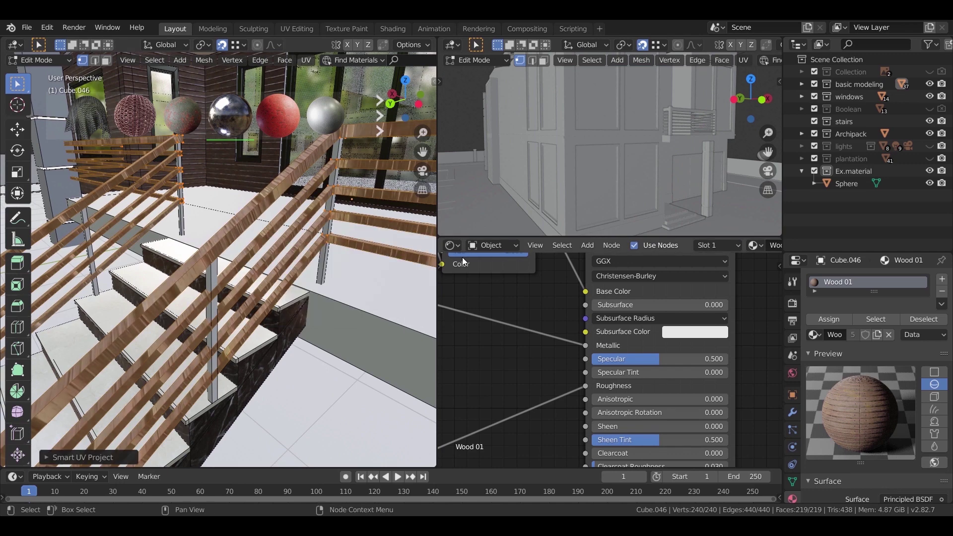
# Show the UV Editor in place of the Shader Editor and scale all railing UVs by 10.
pyautogui.click(456, 245)
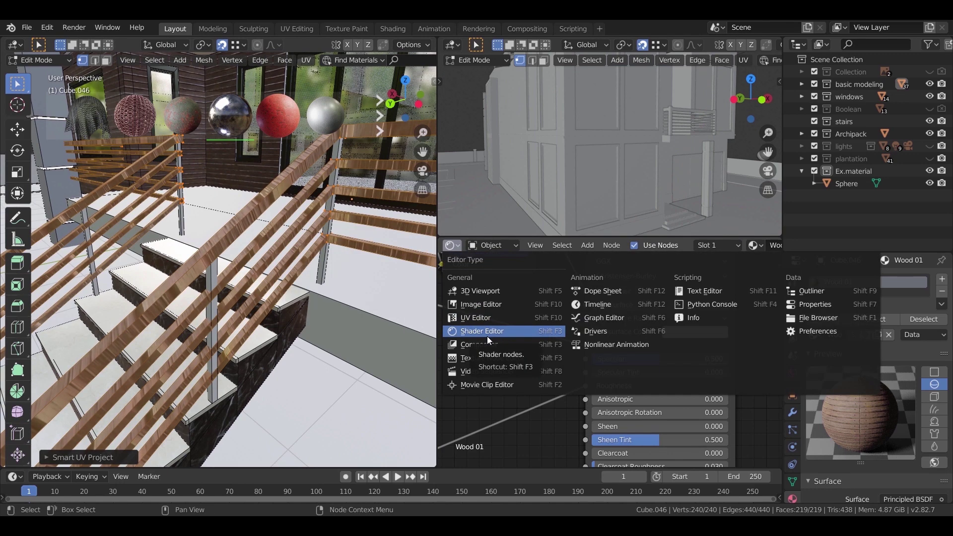
pyautogui.click(475, 317)
pyautogui.scroll(-4, 635, 393)
pyautogui.press('a')
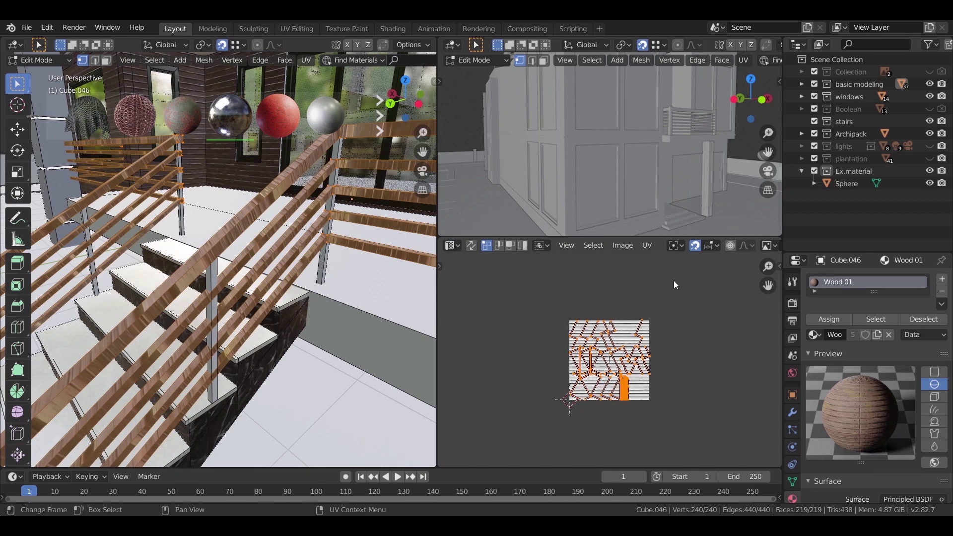
pyautogui.write('s10')
pyautogui.press('Return')
# Try Cube Projection and a standard Unwrap on the railing's UVs.
pyautogui.moveTo(299, 229); pyautogui.dragTo(332, 193, button='middle')
pyautogui.scroll(4, 291, 263)
pyautogui.moveTo(331, 238); pyautogui.dragTo(287, 234, button='middle')
pyautogui.press('u')
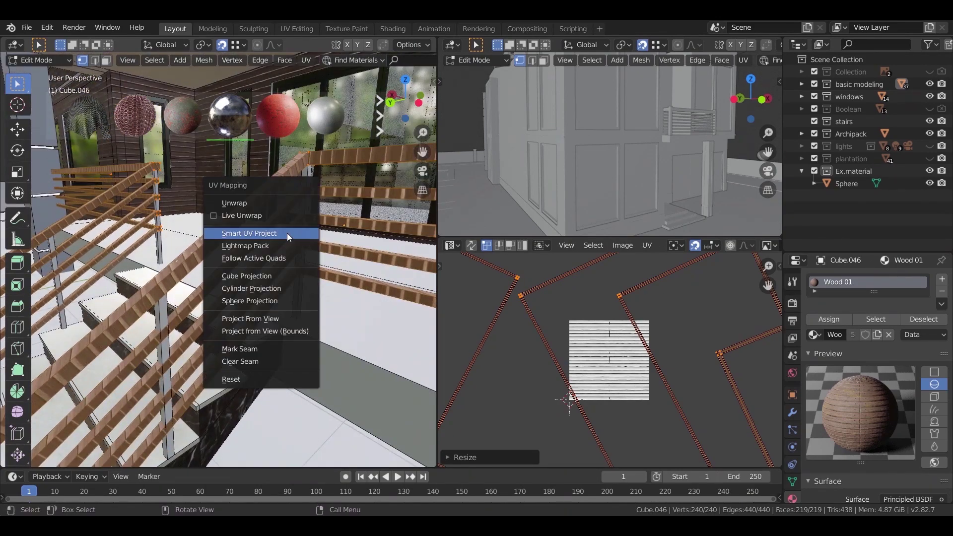
pyautogui.click(279, 276)
pyautogui.moveTo(294, 279); pyautogui.dragTo(264, 292, button='middle')
pyautogui.press('u')
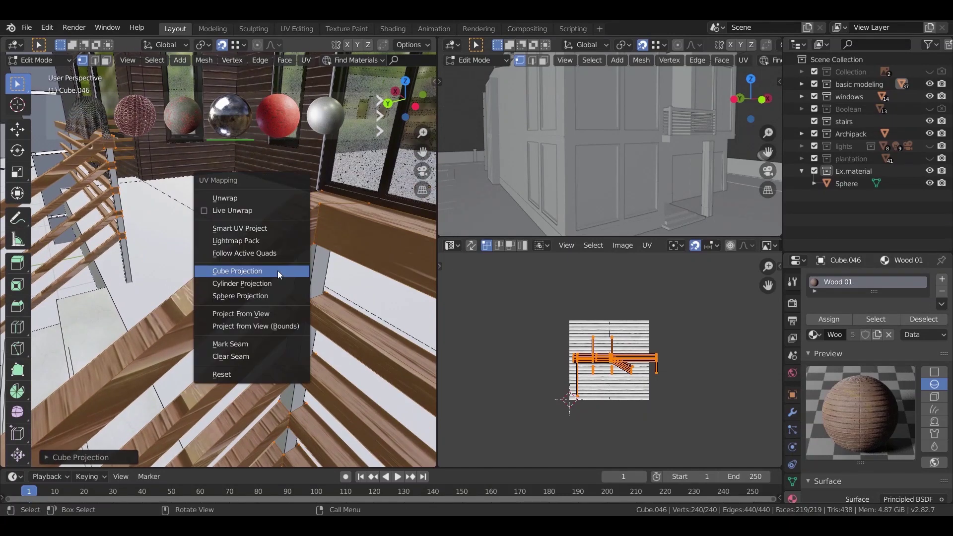
pyautogui.click(252, 202)
# Map the railing with Cube Projection and enlarge its UVs well beyond the texture image.
pyautogui.press('u')
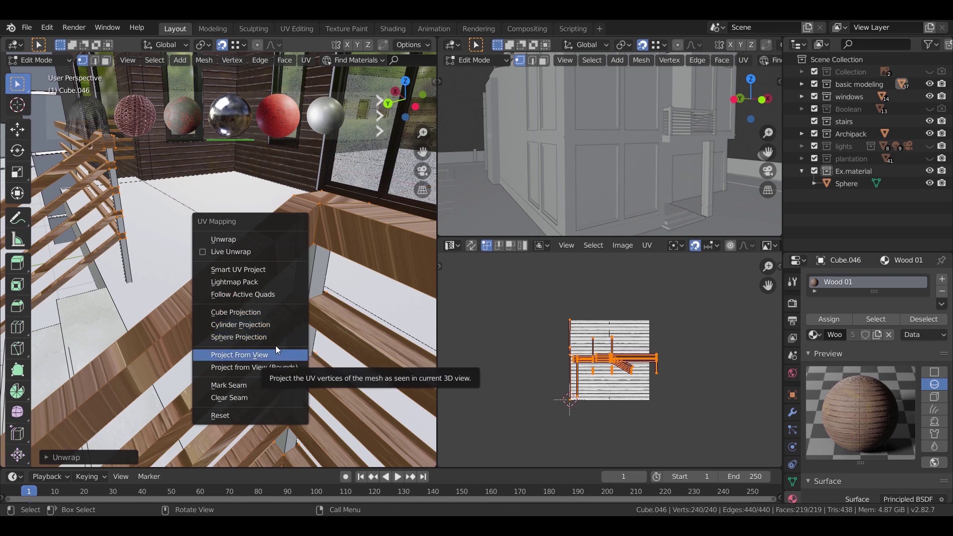
pyautogui.click(271, 312)
pyautogui.moveTo(270, 313); pyautogui.dragTo(263, 300, button='middle')
pyautogui.press('s')
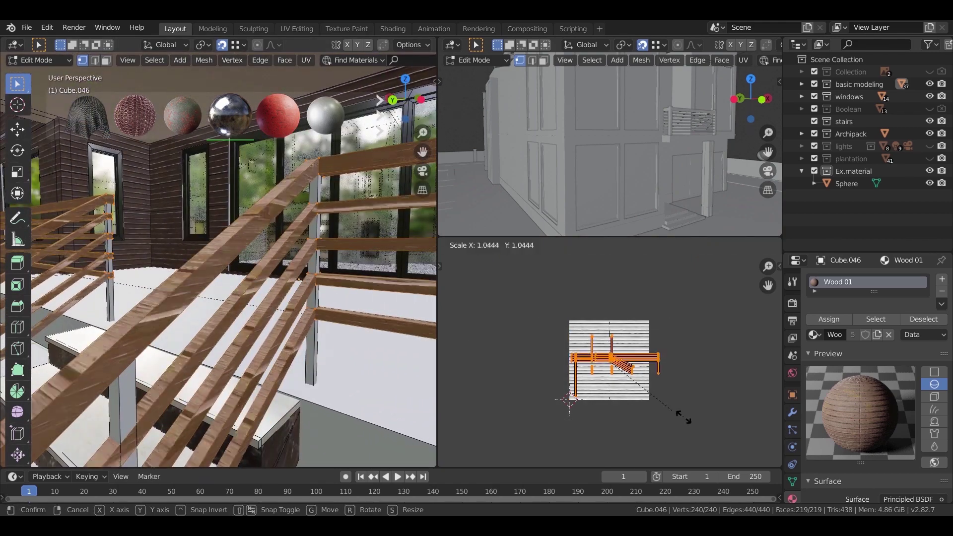
pyautogui.click(720, 437)
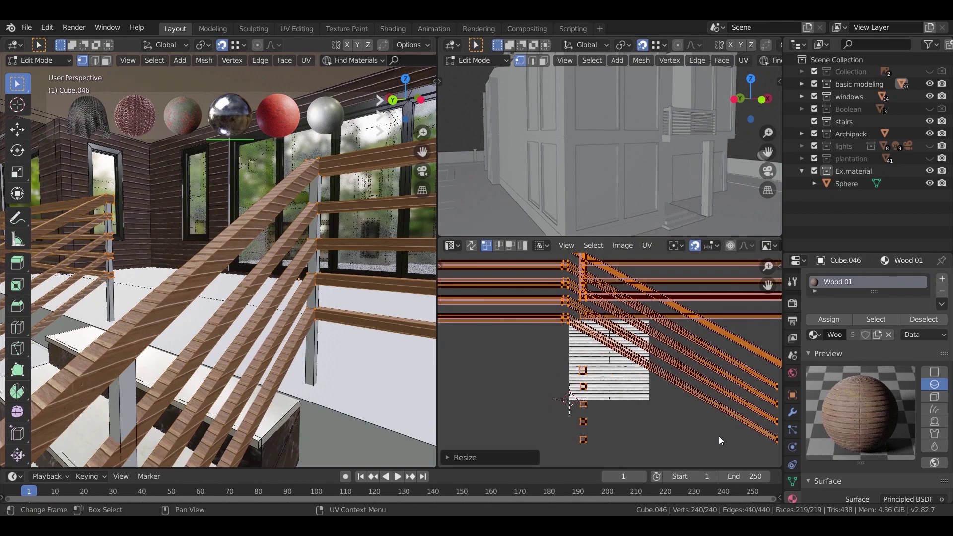
# Examine how the wood texture runs along the railing bars and across the corner joints.
pyautogui.moveTo(323, 282)
pyautogui.mouseDown(button='middle')
pyautogui.moveTo(281, 245)
pyautogui.moveTo(296, 207)
pyautogui.moveTo(284, 268)
pyautogui.moveTo(323, 213)
pyautogui.moveTo(245, 295)
pyautogui.moveTo(323, 282)
pyautogui.mouseUp(button='middle')
pyautogui.keyDown('shift'); pyautogui.moveTo(193, 272); pyautogui.dragTo(258, 280, button='middle'); pyautogui.keyUp('shift')
pyautogui.scroll(2, 241, 275)
pyautogui.press('Tab')
pyautogui.moveTo(283, 312); pyautogui.dragTo(266, 287, button='middle')
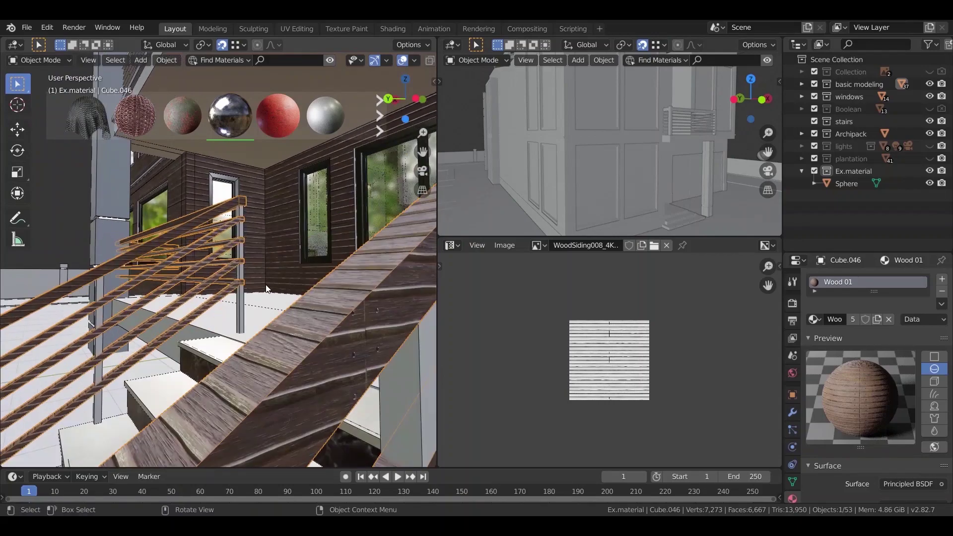
pyautogui.scroll(-3, 267, 288)
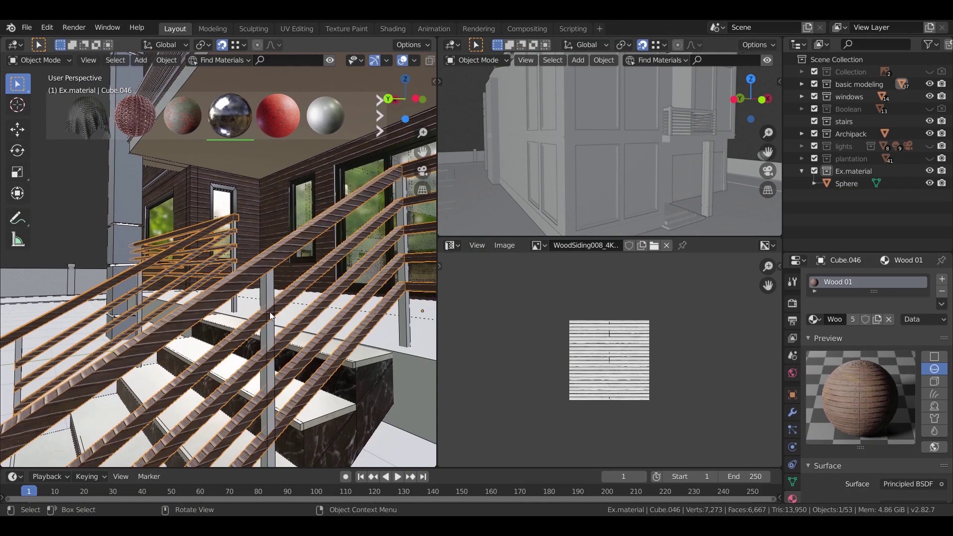
pyautogui.scroll(-5, 269, 311)
pyautogui.moveTo(280, 294); pyautogui.dragTo(316, 296, button='middle')
pyautogui.scroll(4, 317, 296)
pyautogui.scroll(4, 316, 295)
pyautogui.keyDown('shift'); pyautogui.moveTo(239, 310); pyautogui.dragTo(216, 308, button='middle'); pyautogui.keyUp('shift')
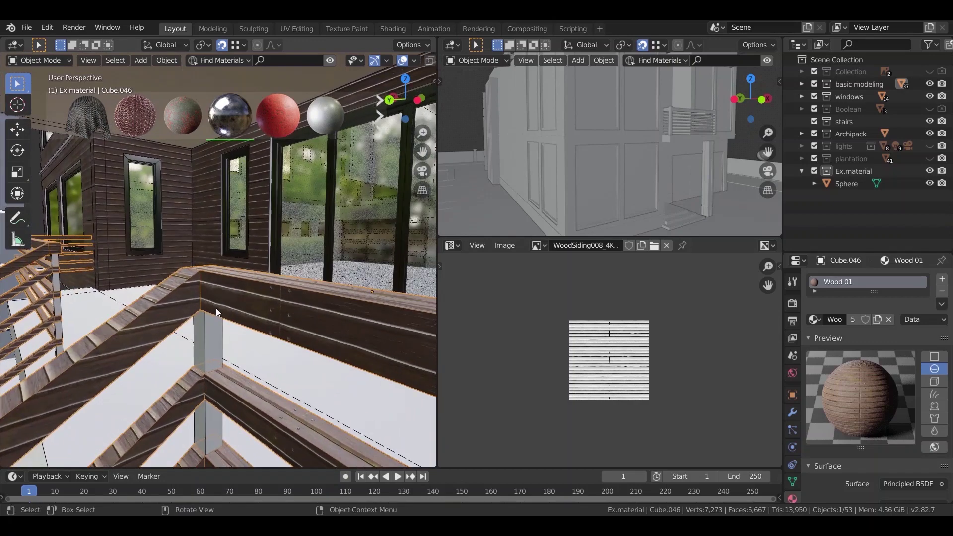
pyautogui.press('Tab')
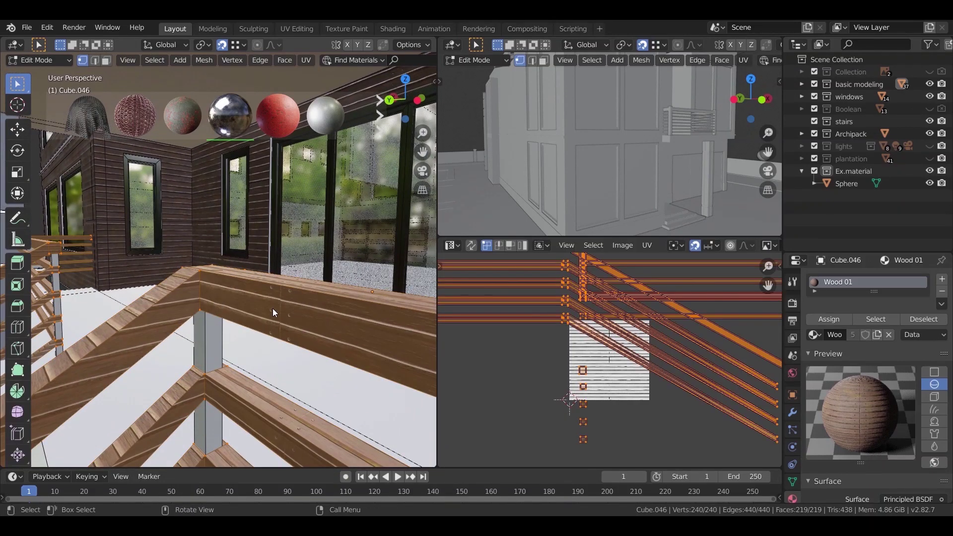
pyautogui.press('Tab')
pyautogui.keyDown('shift'); pyautogui.moveTo(273, 306); pyautogui.dragTo(293, 307, button='middle'); pyautogui.keyUp('shift')
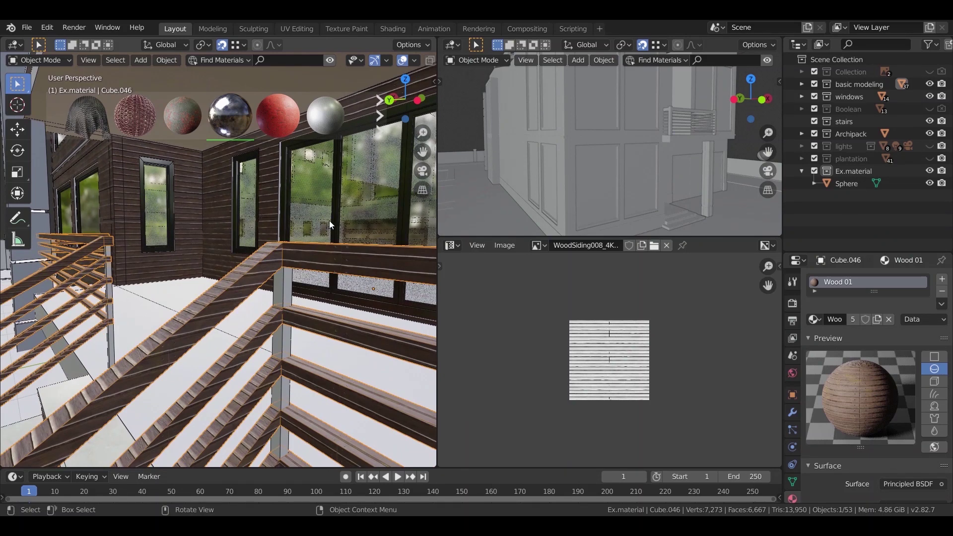
# Search the BlenderKit materials in the wood category.
pyautogui.press('n')
pyautogui.scroll(-5, 377, 322)
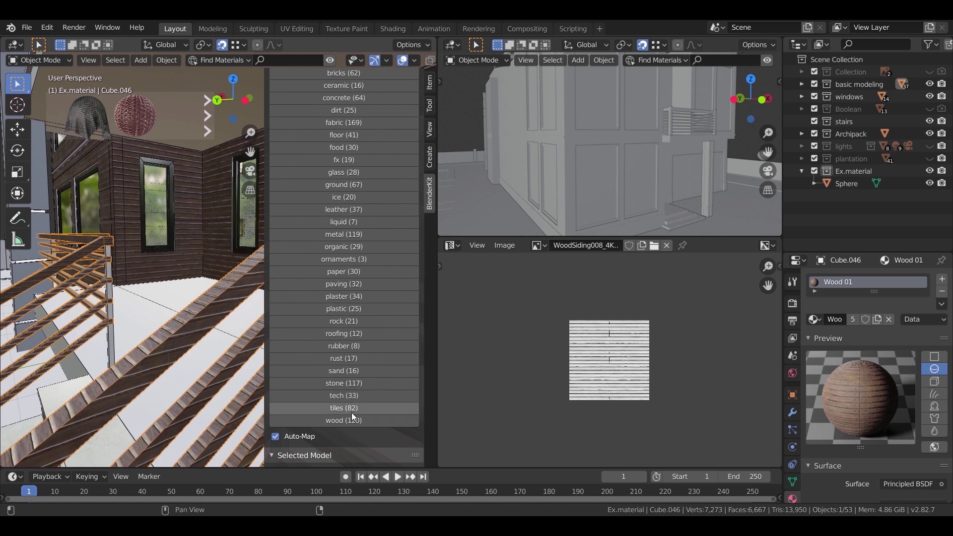
pyautogui.click(351, 418)
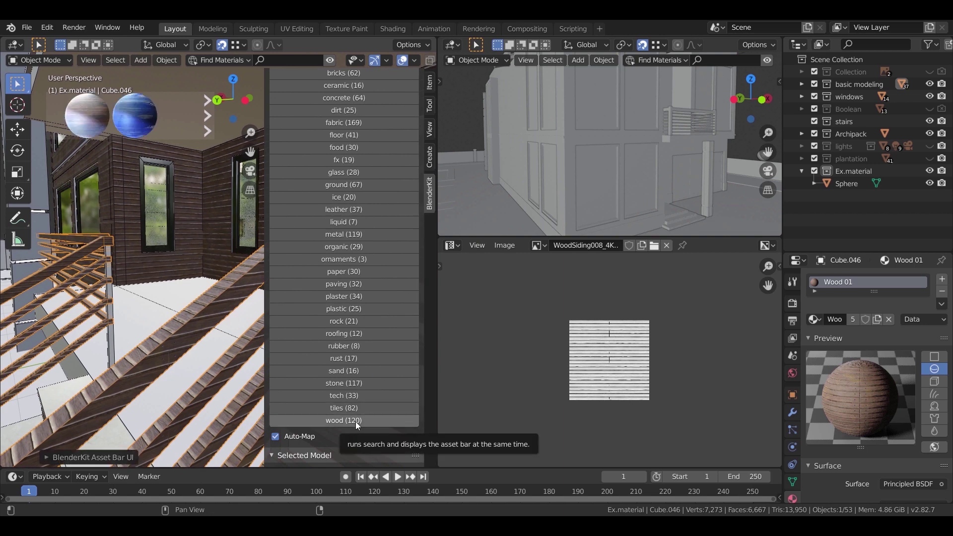
pyautogui.press('n')
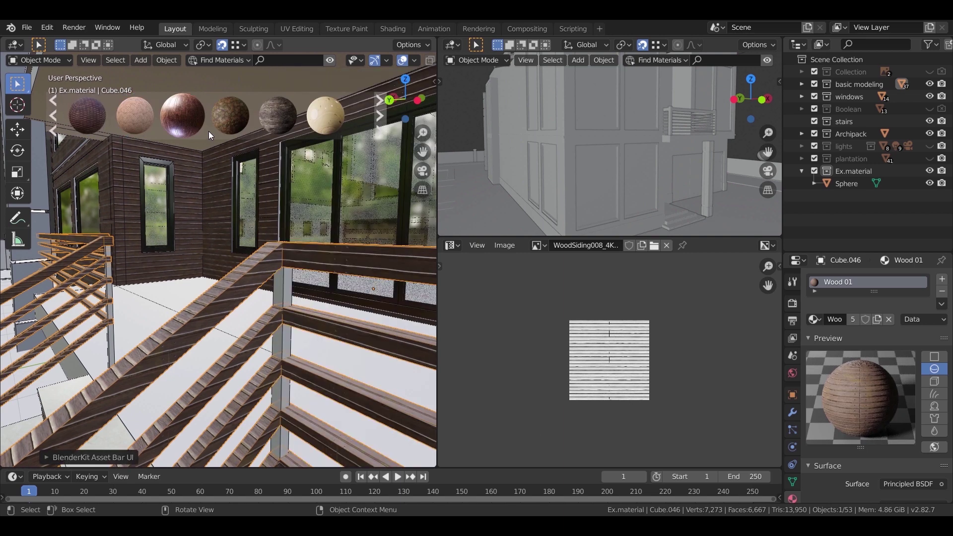
# Find the dark reddish-brown basket material among the wood results and apply it to the railing.
pyautogui.moveTo(189, 126)
pyautogui.click(380, 125)
pyautogui.click(381, 124)
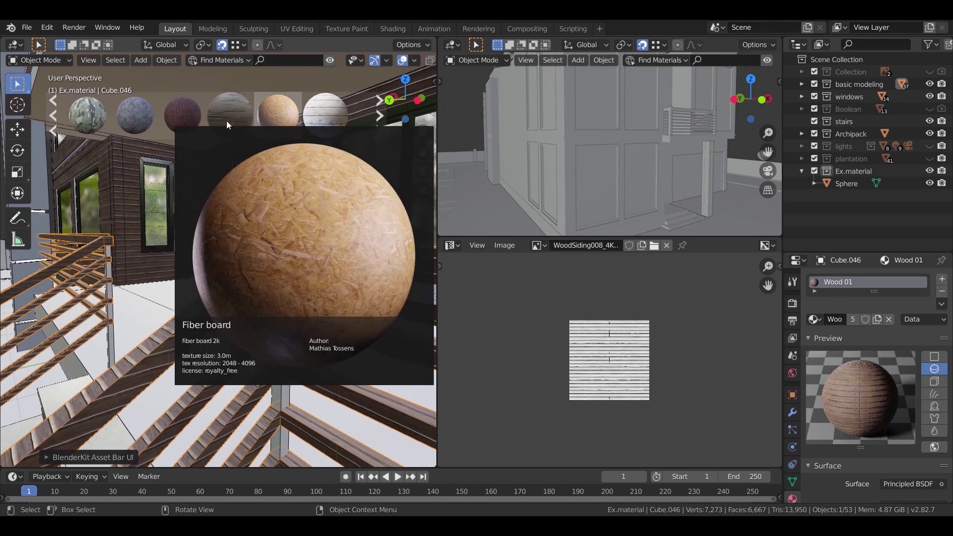
pyautogui.moveTo(164, 120)
pyautogui.moveTo(173, 116); pyautogui.dragTo(289, 243)
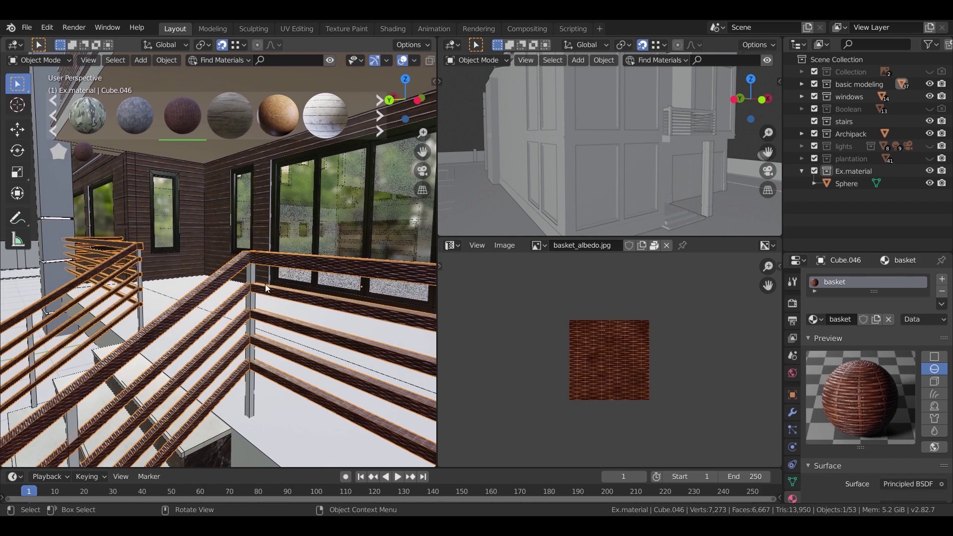
# Examine the basket material on the railing bars up close and from a distance.
pyautogui.moveTo(265, 284); pyautogui.dragTo(296, 285, button='middle')
pyautogui.scroll(2, 278, 331)
pyautogui.scroll(1, 281, 332)
pyautogui.scroll(2, 278, 284)
pyautogui.scroll(-1, 278, 284)
pyautogui.scroll(1, 279, 285)
pyautogui.scroll(-2, 279, 285)
pyautogui.scroll(-3, 276, 323)
pyautogui.scroll(-2, 297, 285)
pyautogui.scroll(1, 299, 284)
# Replace the Stair_metal material of the stair's railing posts with Metal Semirough 01.
pyautogui.moveTo(292, 325); pyautogui.dragTo(269, 338, button='middle')
pyautogui.scroll(3, 275, 323)
pyautogui.click(287, 275)
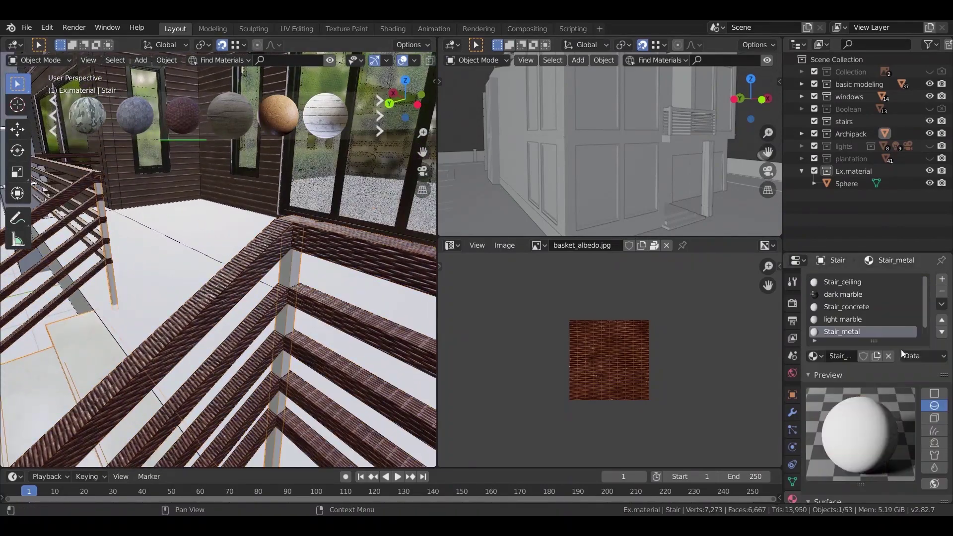
pyautogui.click(817, 357)
pyautogui.write('se')
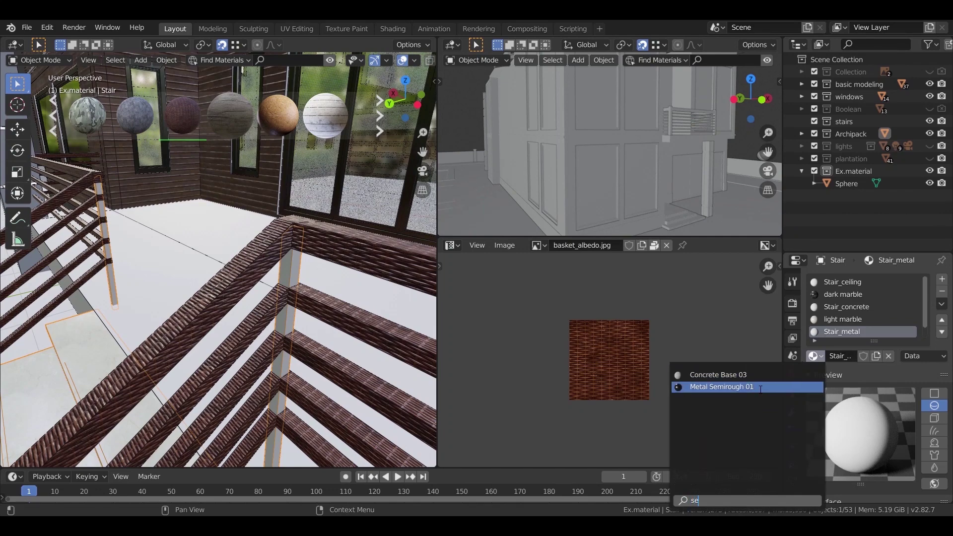
pyautogui.click(774, 386)
pyautogui.moveTo(367, 303); pyautogui.dragTo(296, 257, button='middle')
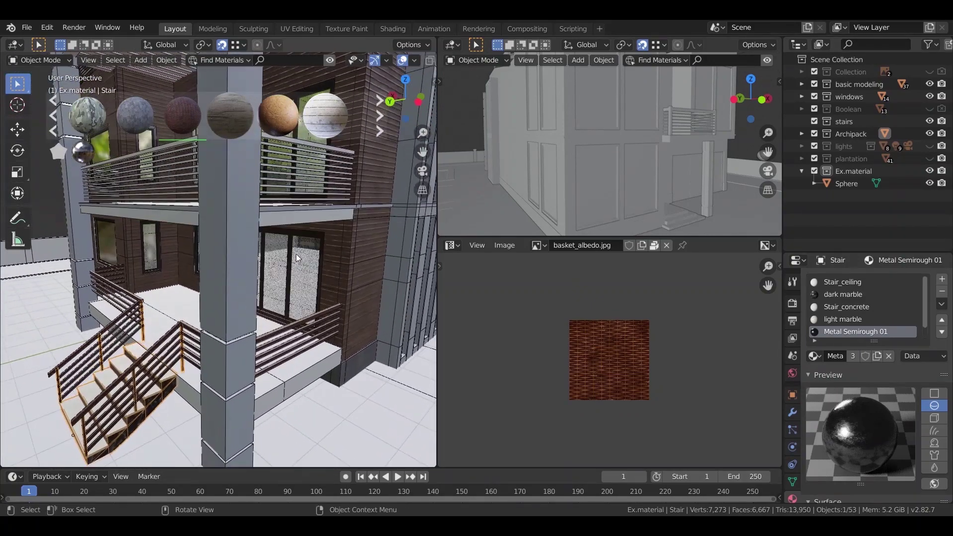
# Assign the dark grey material to the outer edge faces of the upper balcony slab and the ground-floor terrace on the house mesh.
pyautogui.click(287, 222)
pyautogui.press('Tab')
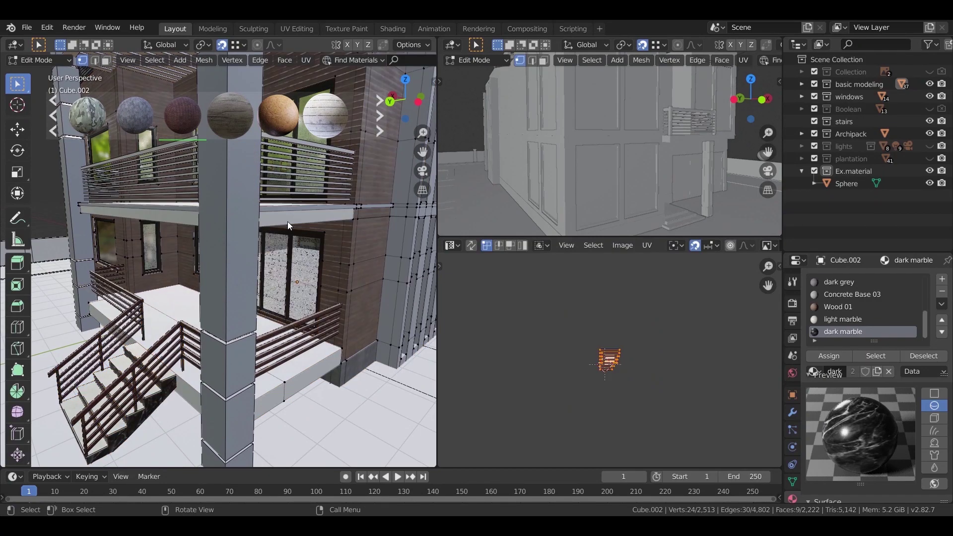
pyautogui.press('3')
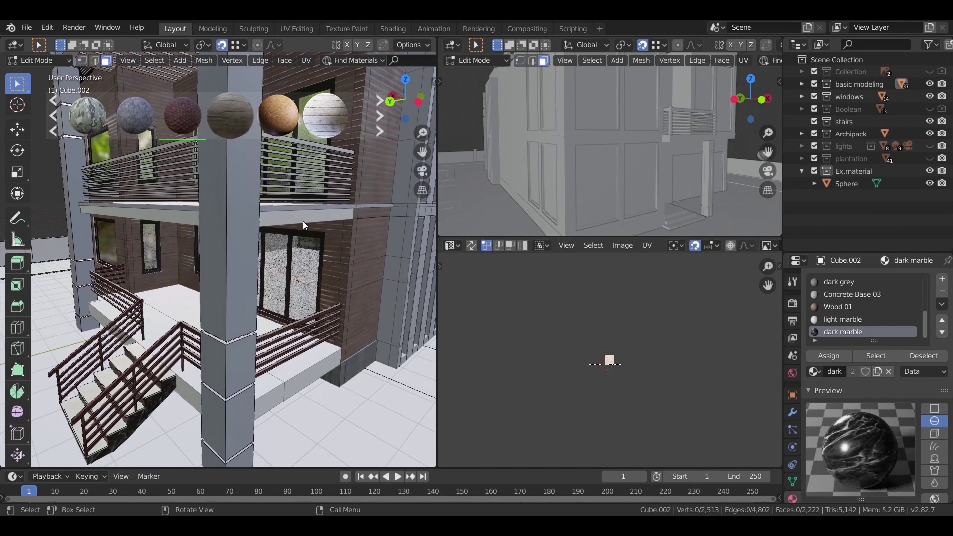
pyautogui.click(303, 221)
pyautogui.keyDown('alt'); pyautogui.click(173, 221); pyautogui.keyUp('alt')
pyautogui.moveTo(290, 386); pyautogui.dragTo(315, 375, button='middle')
pyautogui.keyDown('shift'); pyautogui.click(121, 338); pyautogui.keyUp('shift')
pyautogui.moveTo(121, 339); pyautogui.dragTo(275, 303, button='middle')
pyautogui.keyDown('shift'); pyautogui.click(266, 356); pyautogui.keyUp('shift')
pyautogui.keyDown('shift'); pyautogui.click(194, 211); pyautogui.keyUp('shift')
pyautogui.moveTo(195, 211); pyautogui.dragTo(241, 249, button='middle')
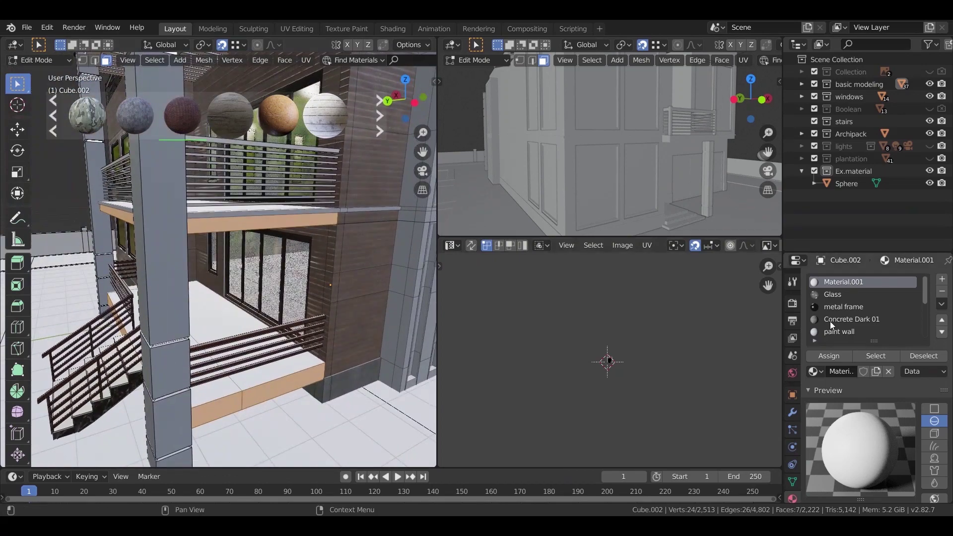
pyautogui.scroll(-3, 856, 304)
pyautogui.click(850, 319)
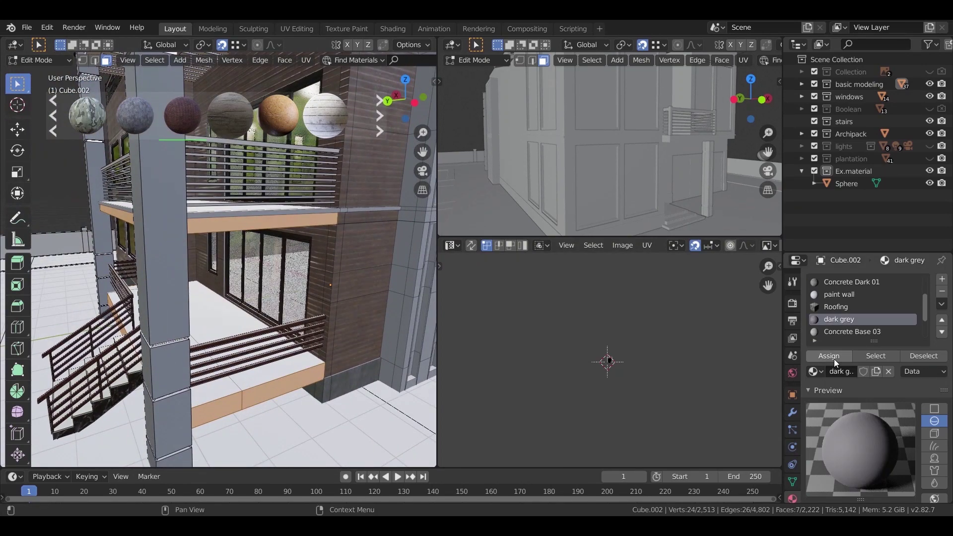
pyautogui.click(834, 359)
pyautogui.moveTo(243, 275); pyautogui.dragTo(318, 302, button='middle')
pyautogui.scroll(4, 299, 267)
pyautogui.scroll(-3, 300, 266)
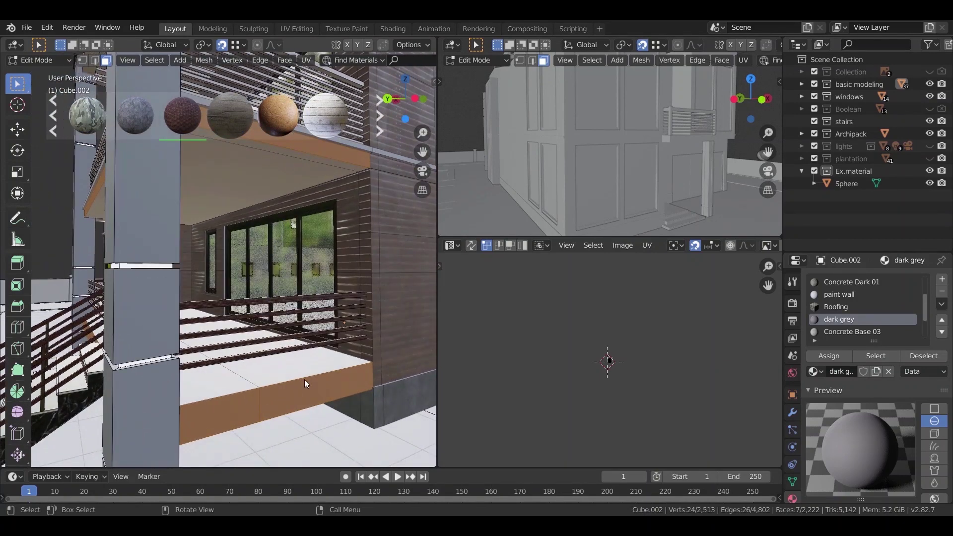
# Select the floor faces of the ground-floor terrace and the upper balcony on the house mesh.
pyautogui.click(285, 370)
pyautogui.keyDown('shift'); pyautogui.click(236, 383); pyautogui.keyUp('shift')
pyautogui.moveTo(294, 282); pyautogui.dragTo(300, 314, button='middle')
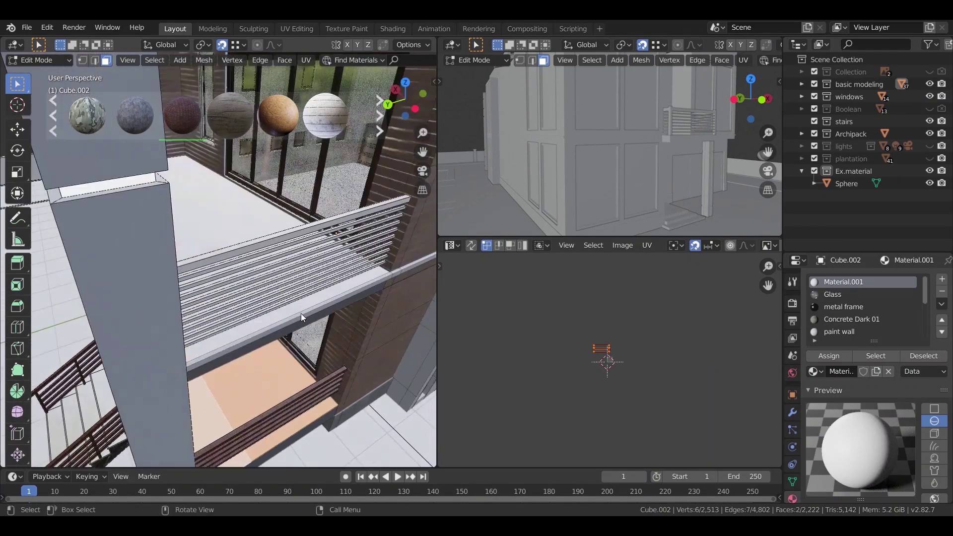
pyautogui.keyDown('shift'); pyautogui.click(270, 316); pyautogui.keyUp('shift')
pyautogui.keyDown('shift'); pyautogui.moveTo(293, 350); pyautogui.dragTo(343, 347, button='middle'); pyautogui.keyUp('shift')
pyautogui.keyDown('shift'); pyautogui.click(275, 337); pyautogui.keyUp('shift')
pyautogui.scroll(4, 87, 271)
pyautogui.keyDown('shift'); pyautogui.click(87, 271); pyautogui.keyUp('shift')
pyautogui.keyDown('shift'); pyautogui.click(87, 271); pyautogui.keyUp('shift')
pyautogui.scroll(-4, 87, 271)
pyautogui.moveTo(87, 270); pyautogui.dragTo(219, 198, button='middle')
pyautogui.click(942, 279)
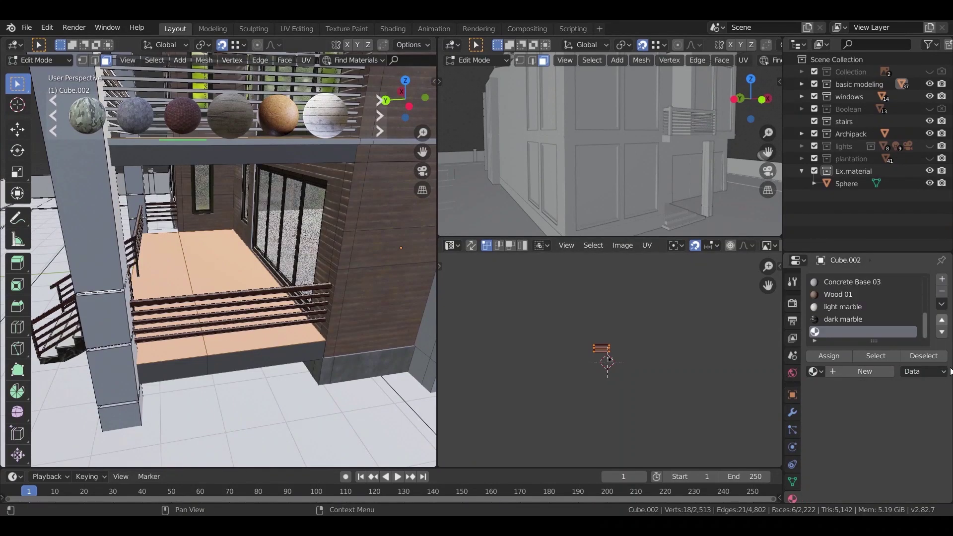
pyautogui.click(844, 372)
pyautogui.click(942, 292)
pyautogui.click(941, 292)
pyautogui.press('Tab')
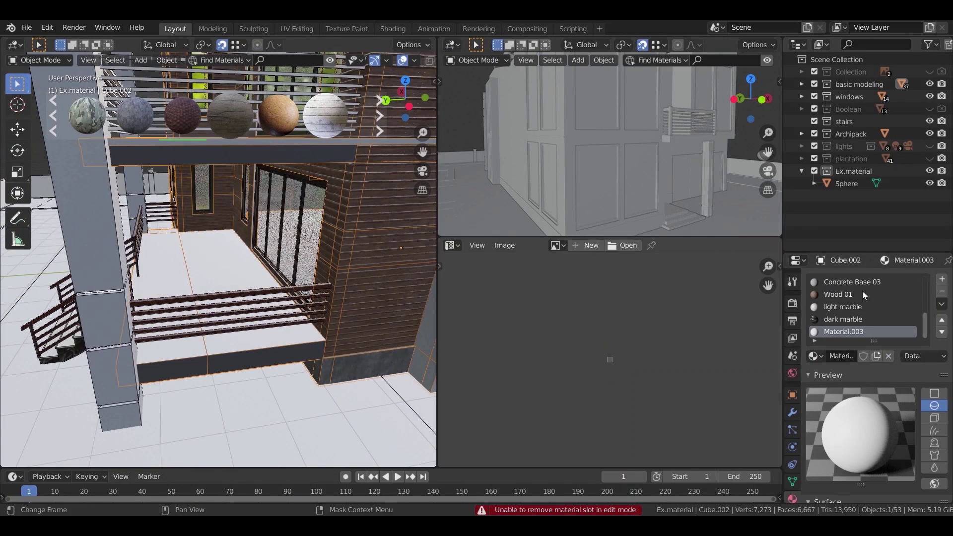
pyautogui.click(941, 292)
pyautogui.moveTo(281, 198); pyautogui.dragTo(289, 220, button='middle')
pyautogui.press('Tab')
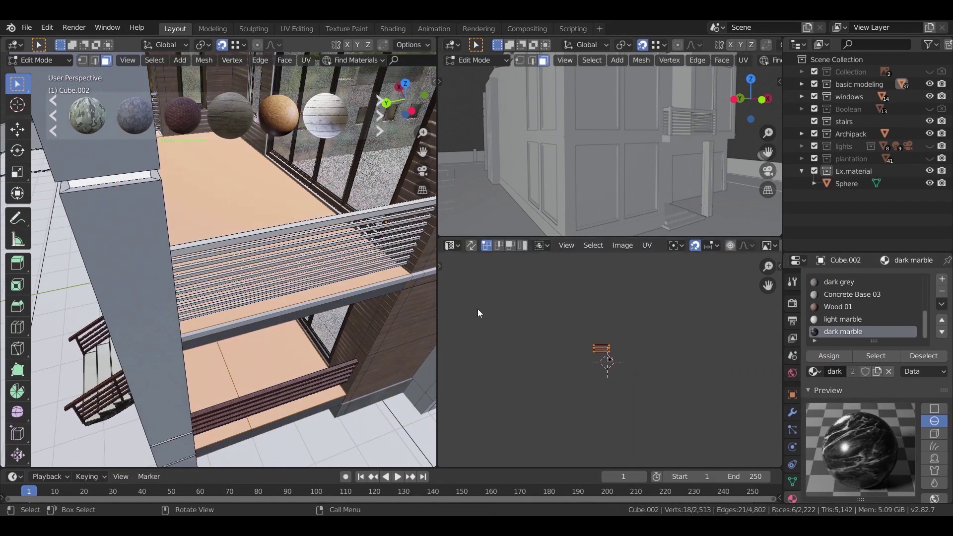
# Add a material slot to the house mesh for the selected floor faces and create a new material named wood floor in it.
pyautogui.click(942, 279)
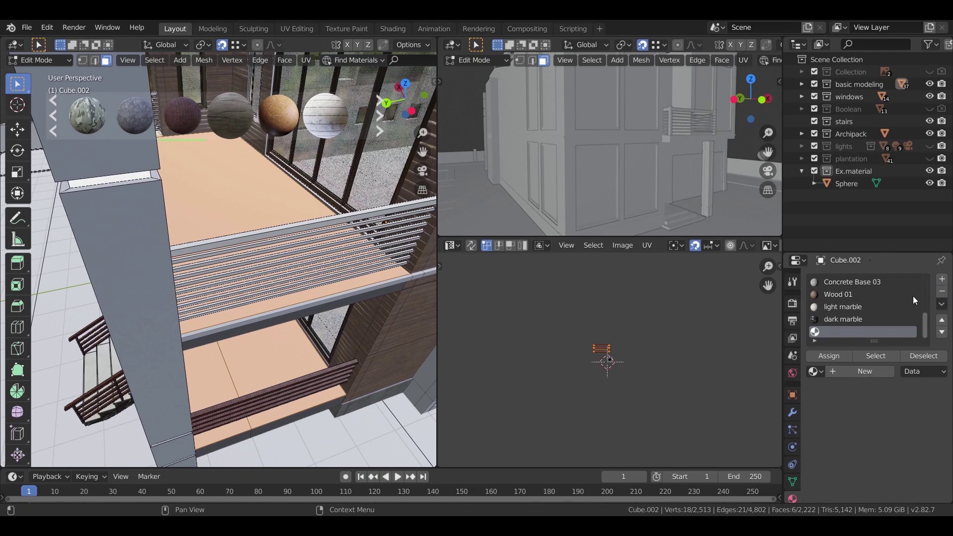
pyautogui.click(871, 376)
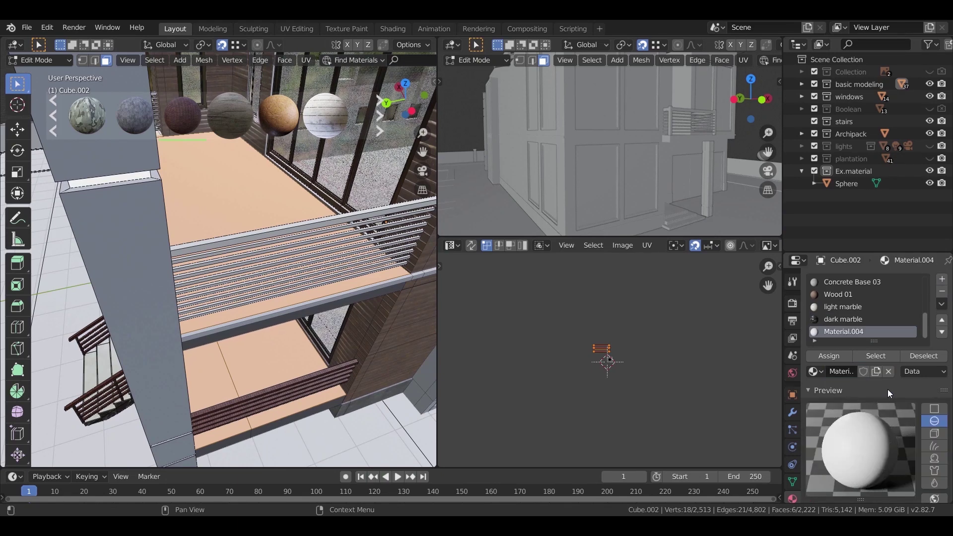
pyautogui.scroll(-5, 887, 389)
pyautogui.scroll(5, 887, 389)
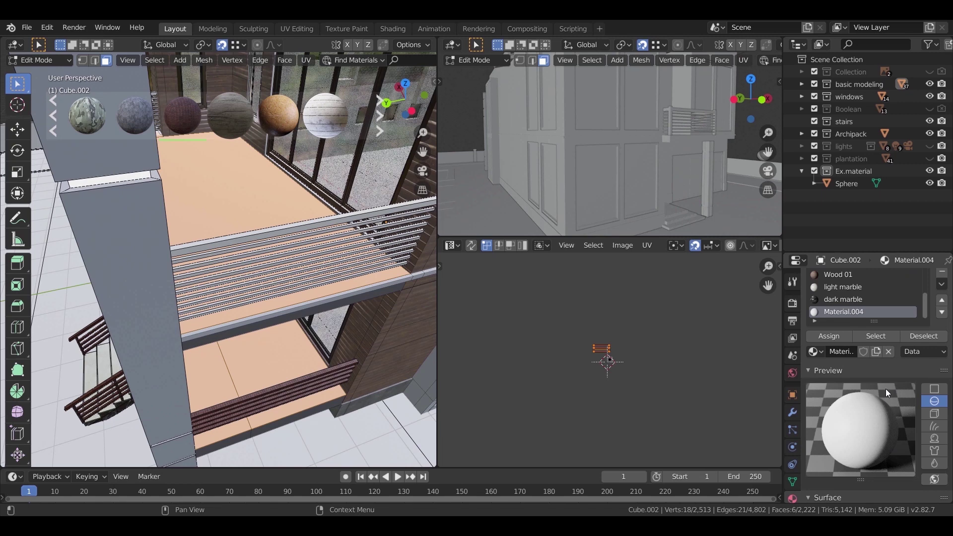
pyautogui.click(844, 351)
pyautogui.write('woo')
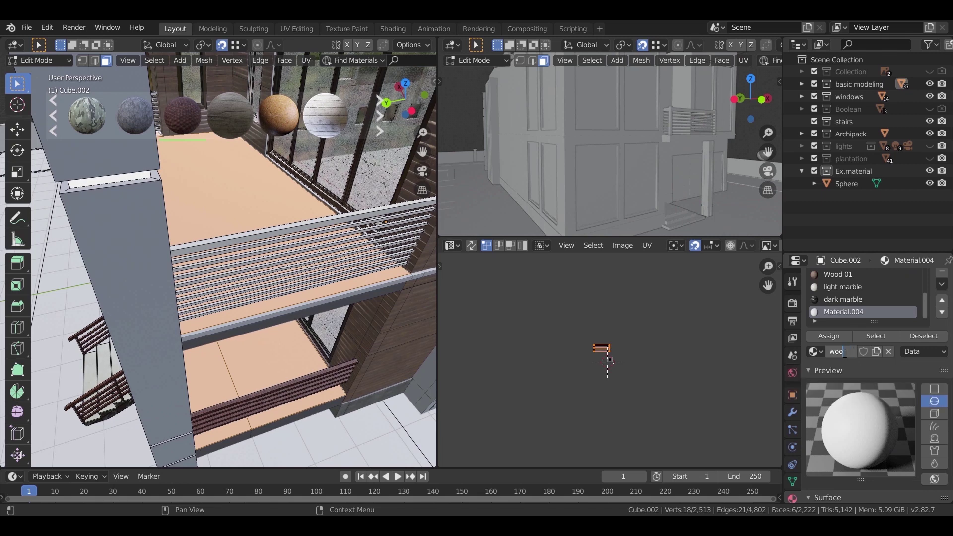
pyautogui.write('d floor')
pyautogui.scroll(-3, 254, 273)
pyautogui.moveTo(253, 285); pyautogui.dragTo(229, 325, button='middle')
pyautogui.scroll(5, 237, 277)
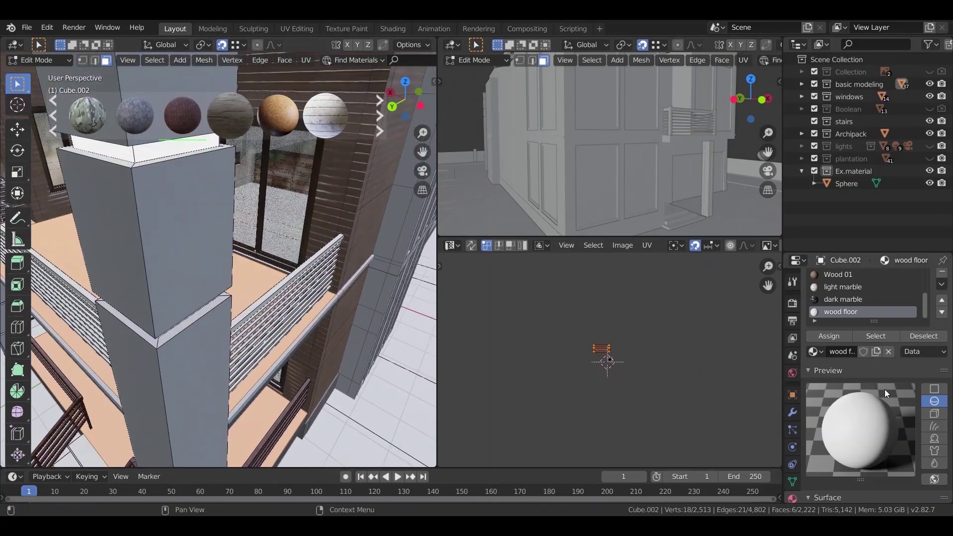
pyautogui.scroll(-12, 884, 391)
pyautogui.scroll(-5, 885, 392)
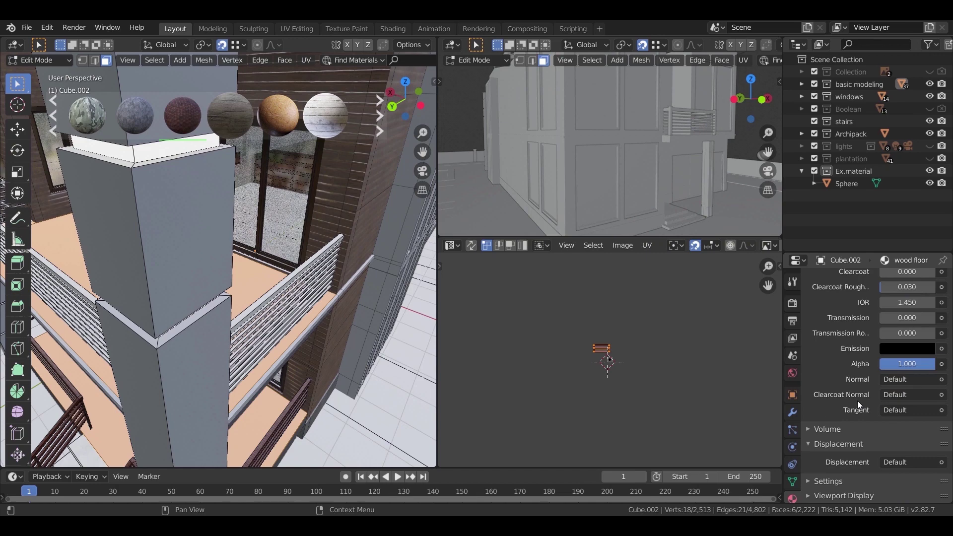
# Search the BlenderKit materials in the tiles category and apply Hexagonal ceramic tiles to the balcony floor.
pyautogui.press('Tab')
pyautogui.keyDown('shift'); pyautogui.moveTo(263, 318); pyautogui.dragTo(322, 343, button='middle'); pyautogui.keyUp('shift')
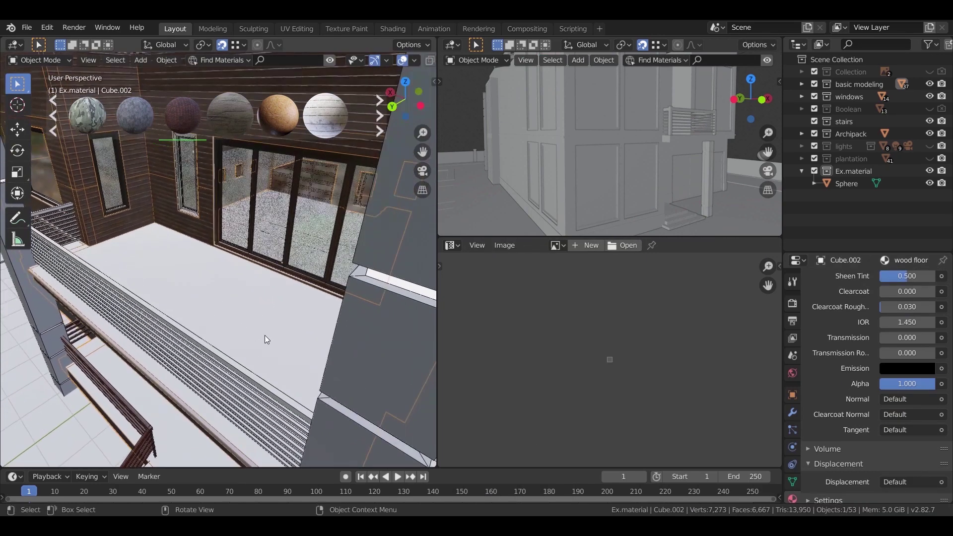
pyautogui.scroll(3, 266, 340)
pyautogui.scroll(15, 865, 377)
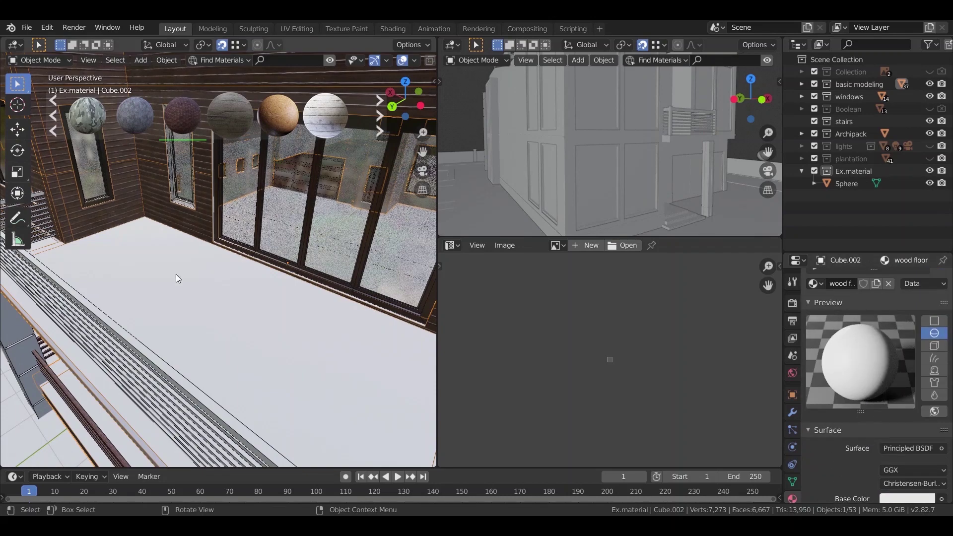
pyautogui.press('n')
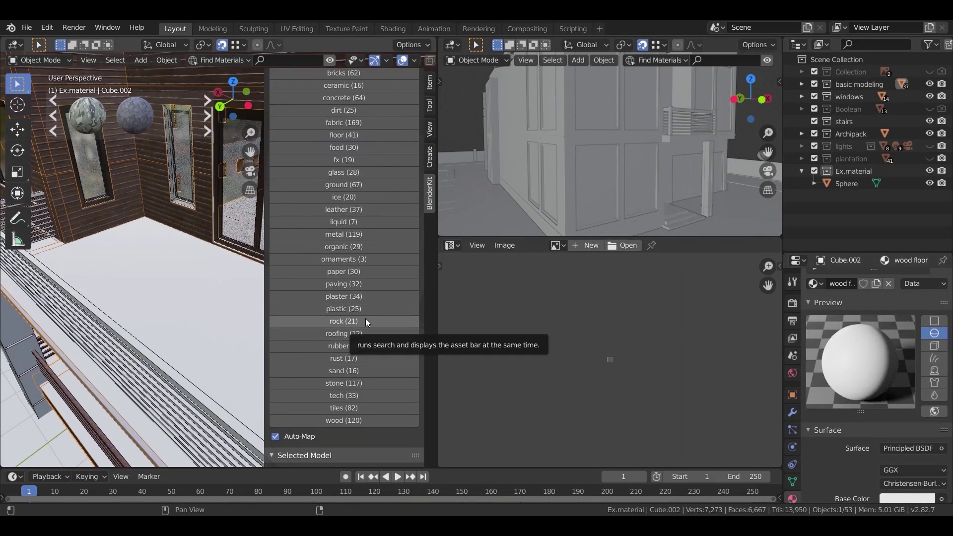
pyautogui.click(362, 408)
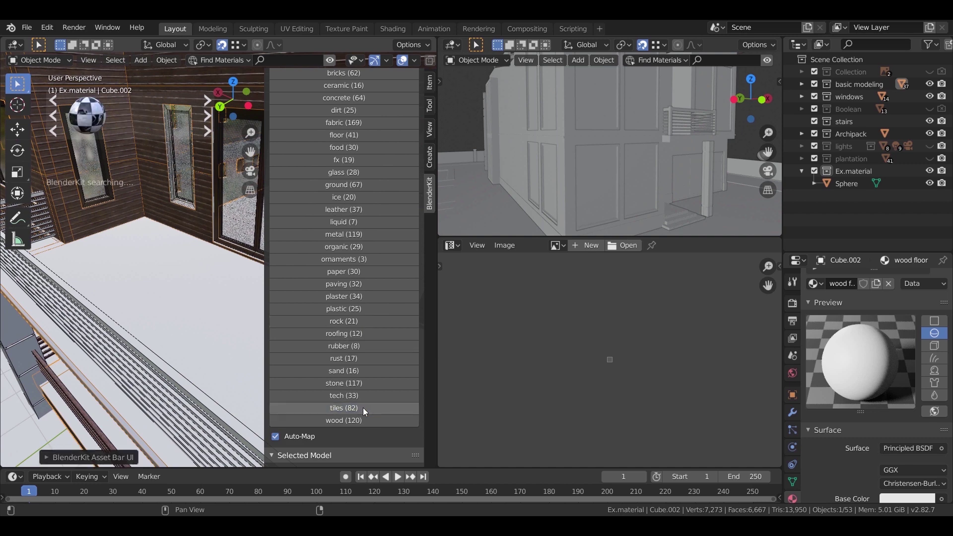
pyautogui.press('n')
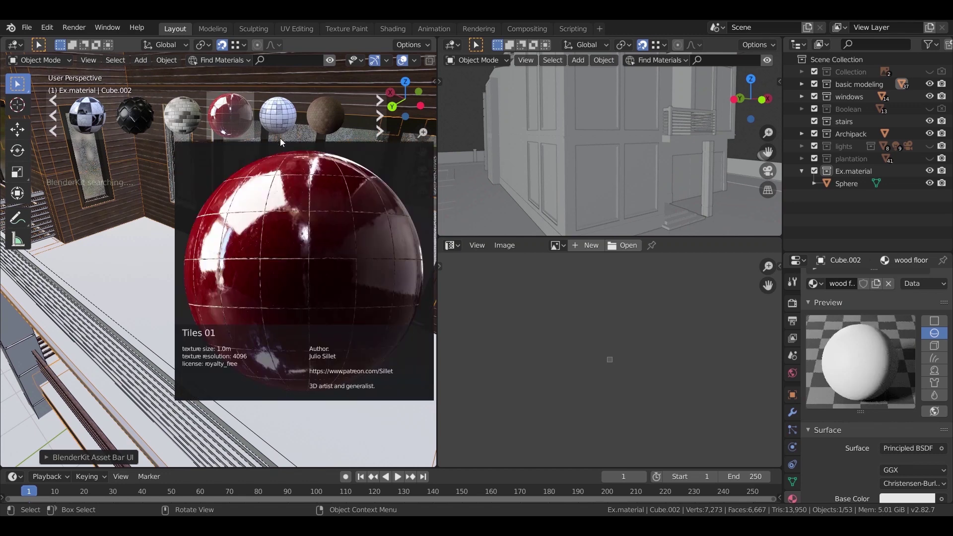
pyautogui.moveTo(132, 124)
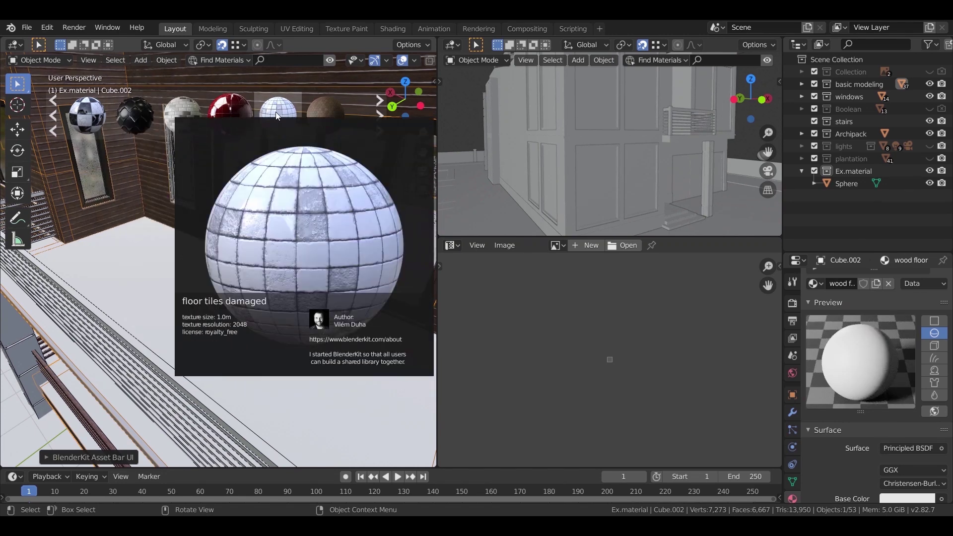
pyautogui.moveTo(314, 112)
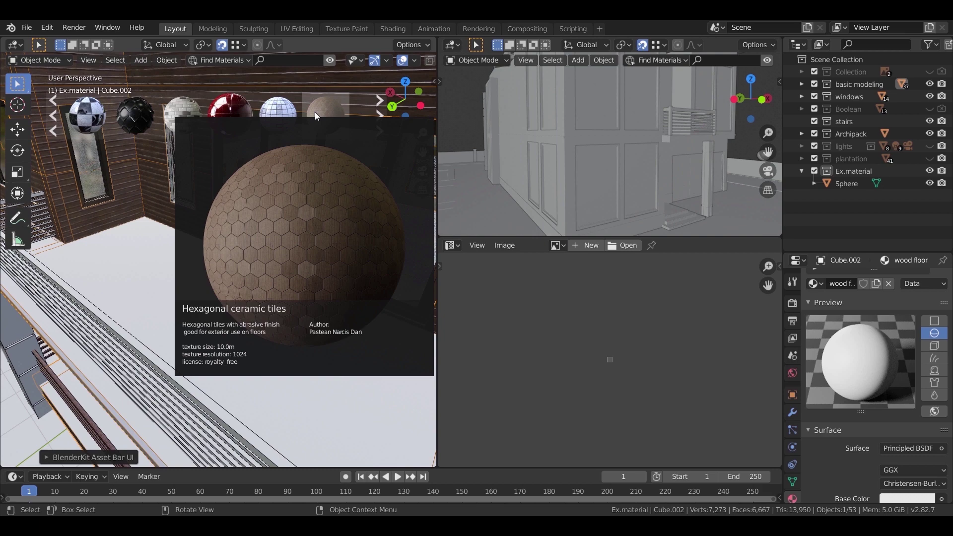
pyautogui.moveTo(323, 112); pyautogui.dragTo(248, 327)
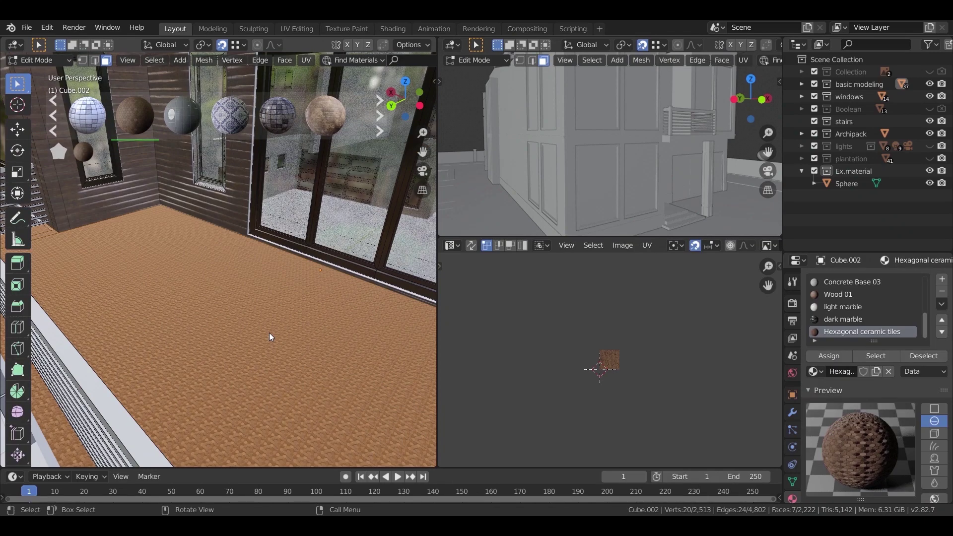
# Unwrap the hexagonally tiled floor faces with Smart UV Project using the default settings.
pyautogui.press('Tab')
pyautogui.press('Tab')
pyautogui.press('u')
pyautogui.click(237, 283)
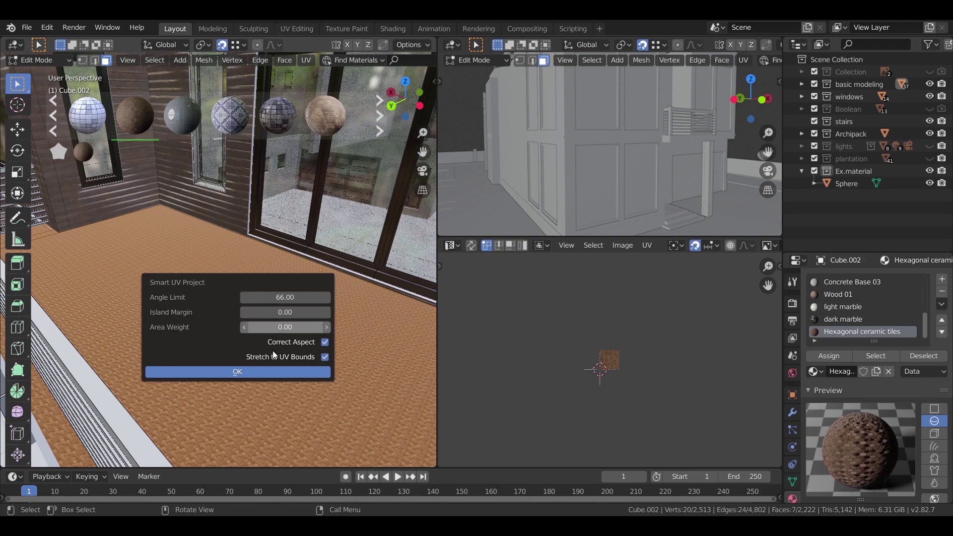
pyautogui.click(257, 371)
# Examine the scale and look of the hexagonal tiles on the balcony floor up close and from a distance.
pyautogui.moveTo(287, 359); pyautogui.dragTo(278, 38, button='middle')
pyautogui.press('Tab')
pyautogui.scroll(2, 274, 383)
pyautogui.scroll(1, 270, 383)
pyautogui.scroll(-5, 271, 381)
pyautogui.scroll(-6, 233, 367)
pyautogui.scroll(6, 251, 397)
pyautogui.scroll(2, 296, 318)
pyautogui.scroll(2, 292, 275)
pyautogui.scroll(-4, 291, 276)
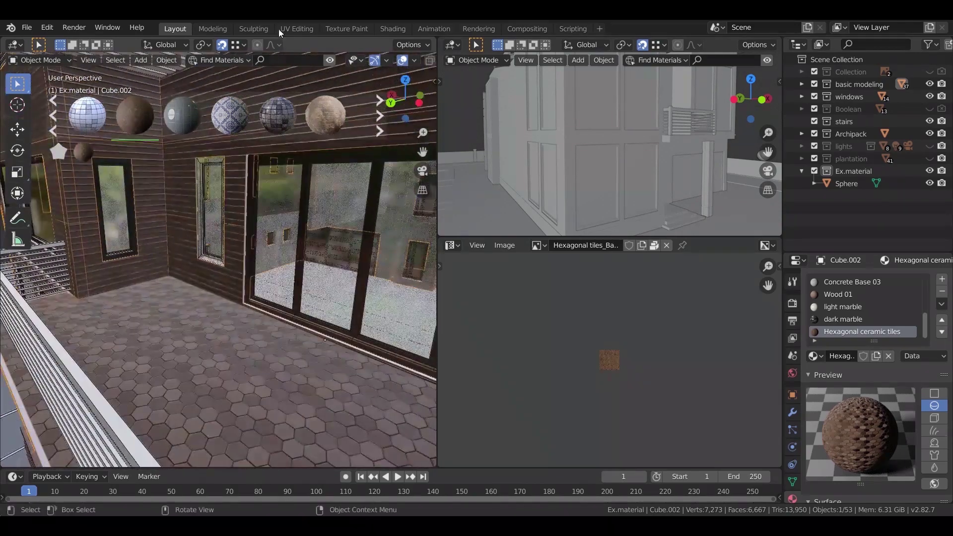
pyautogui.scroll(2, 265, 317)
pyautogui.moveTo(248, 270); pyautogui.dragTo(254, 206, button='middle')
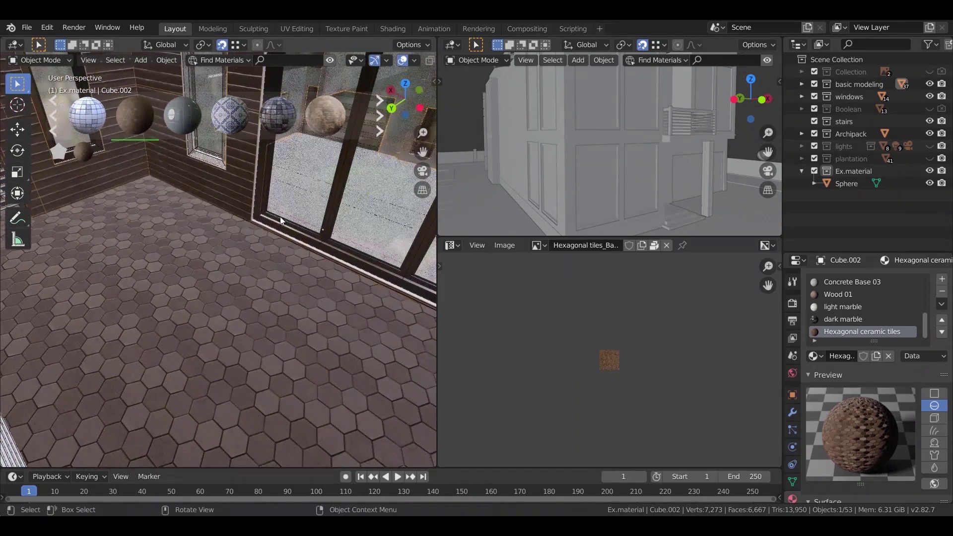
# Search the BlenderKit materials in the wood category and apply Wood planks floor to the balcony floor.
pyautogui.press('n')
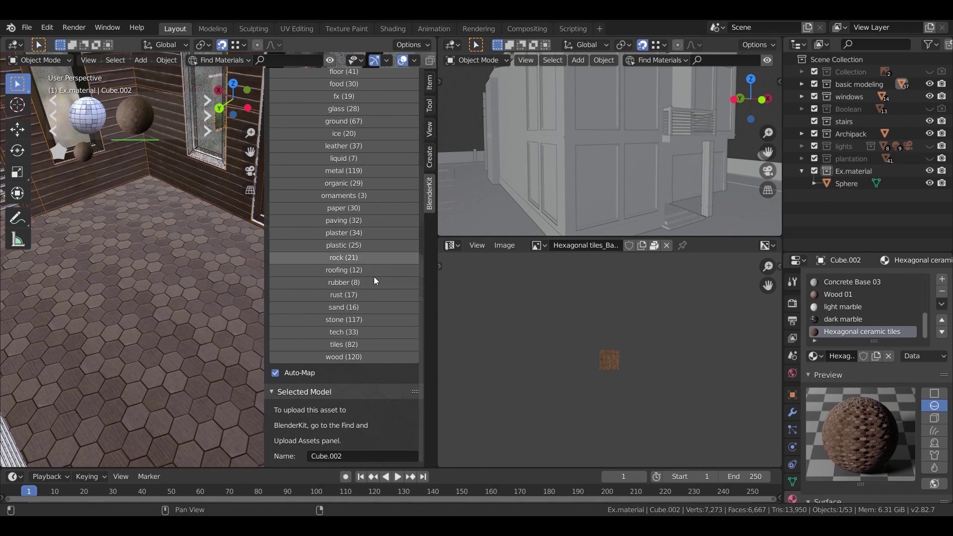
pyautogui.click(348, 356)
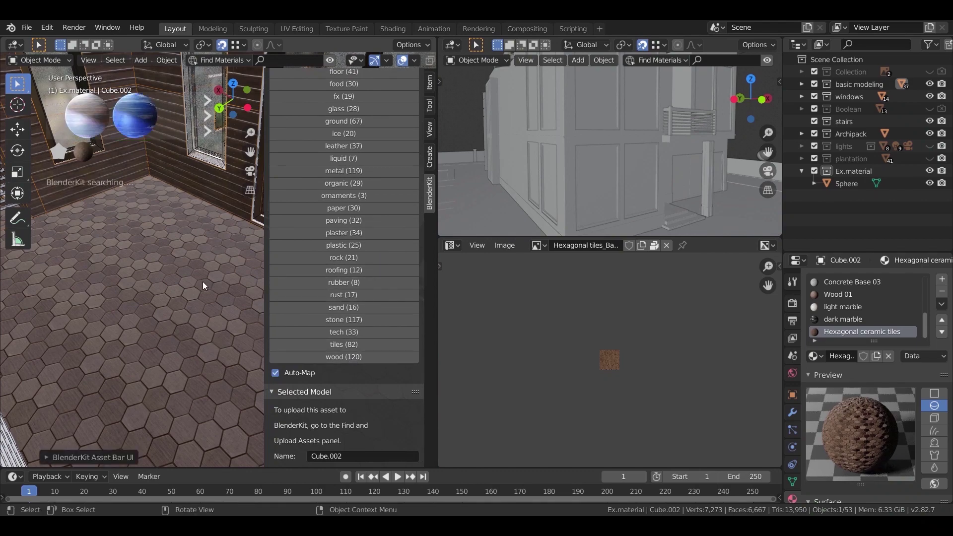
pyautogui.press('n')
pyautogui.moveTo(221, 129)
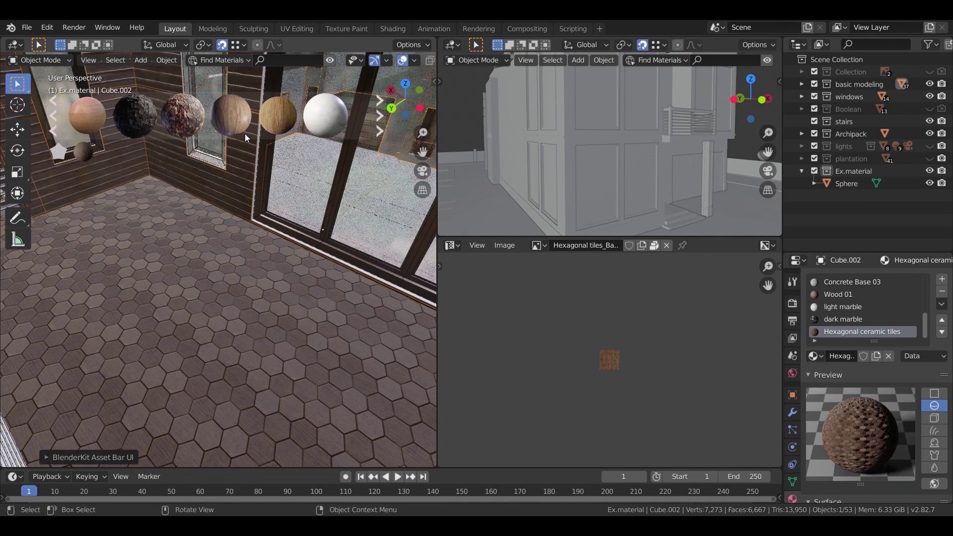
pyautogui.moveTo(233, 120); pyautogui.dragTo(213, 373)
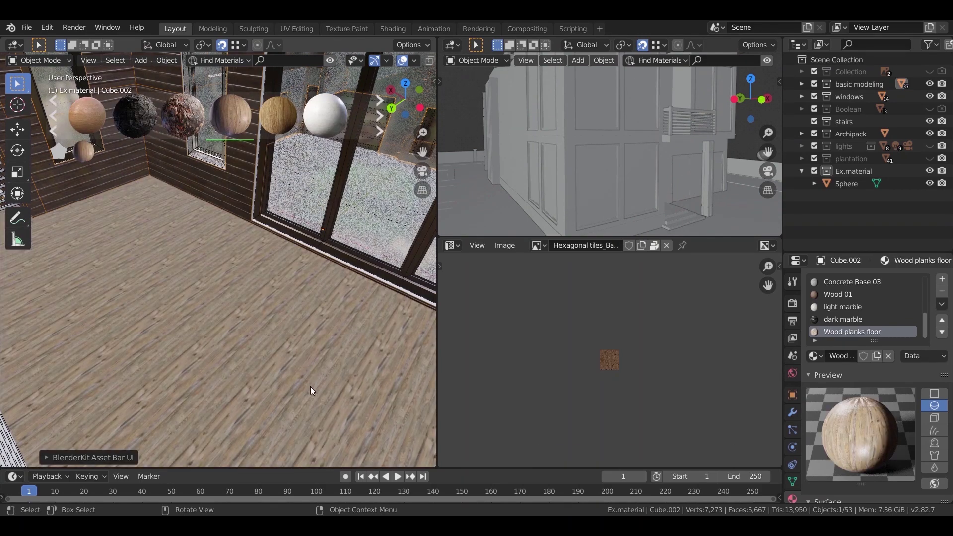
# Unwrap the wood plank floor faces with Smart UV Project using the default settings and scale their UVs by 3.
pyautogui.press('Tab')
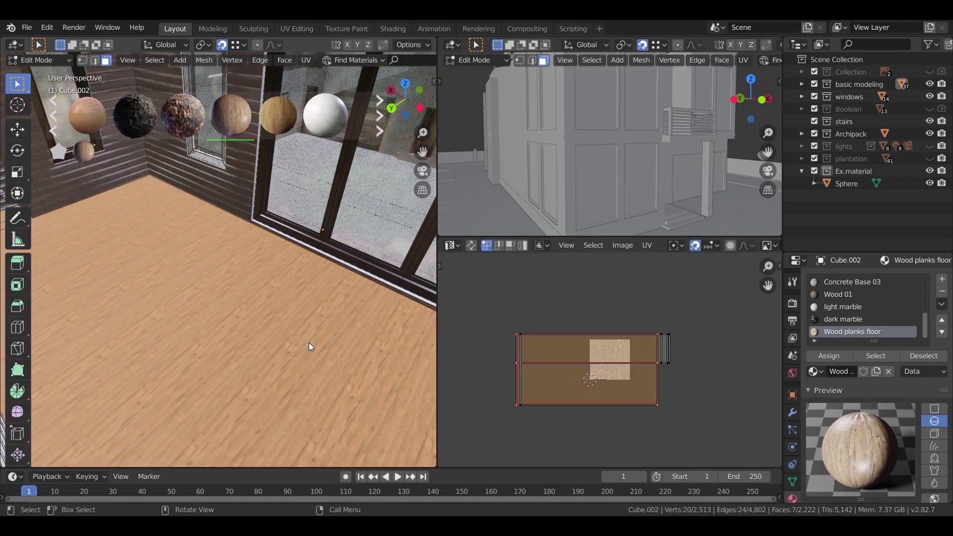
pyautogui.press('u')
pyautogui.click(310, 345)
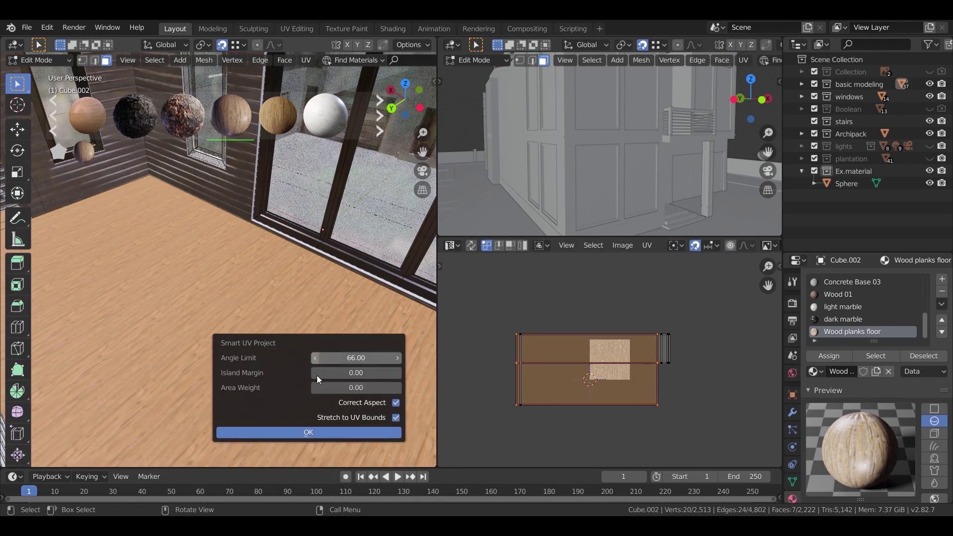
pyautogui.click(291, 432)
pyautogui.press('a')
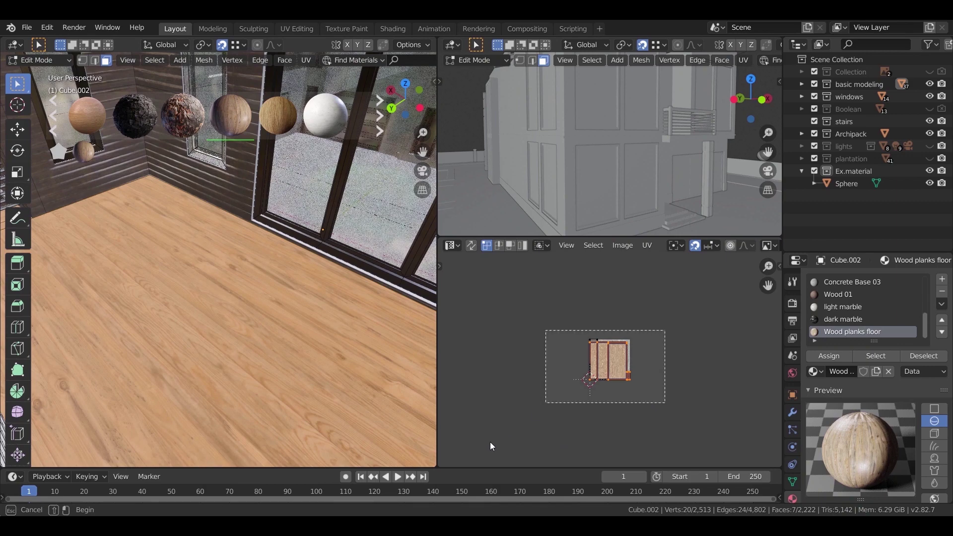
pyautogui.press('s')
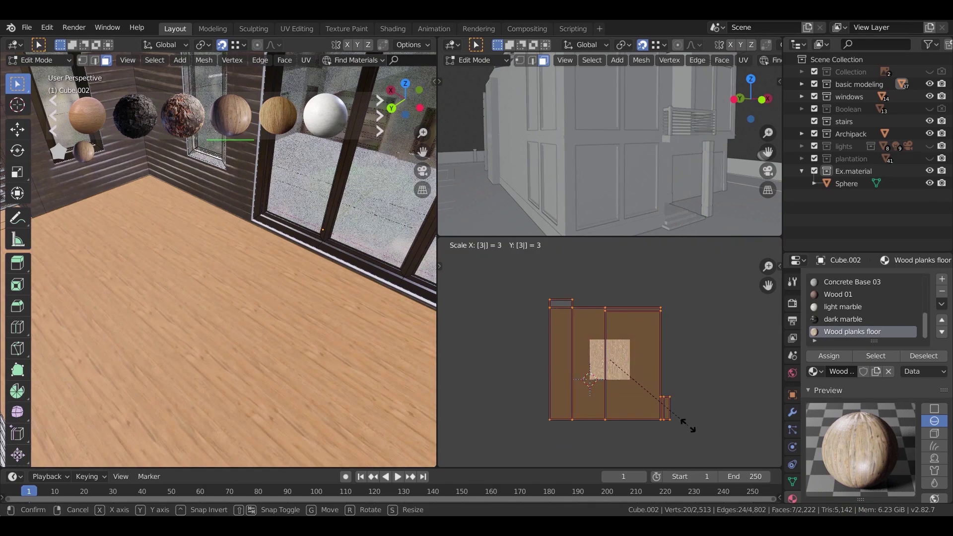
pyautogui.click(688, 425)
pyautogui.click(684, 424)
# Examine the scale and direction of the wood planks across the floor up to the stair railing.
pyautogui.press('Tab')
pyautogui.moveTo(281, 403); pyautogui.dragTo(259, 391, button='middle')
pyautogui.scroll(3, 270, 400)
pyautogui.scroll(-6, 285, 415)
pyautogui.moveTo(289, 419); pyautogui.dragTo(231, 446, button='middle')
pyautogui.scroll(2, 209, 372)
pyautogui.keyDown('shift'); pyautogui.moveTo(249, 394); pyautogui.dragTo(262, 363, button='middle'); pyautogui.keyUp('shift')
pyautogui.scroll(3, 210, 372)
pyautogui.moveTo(186, 310); pyautogui.dragTo(113, 368, button='middle')
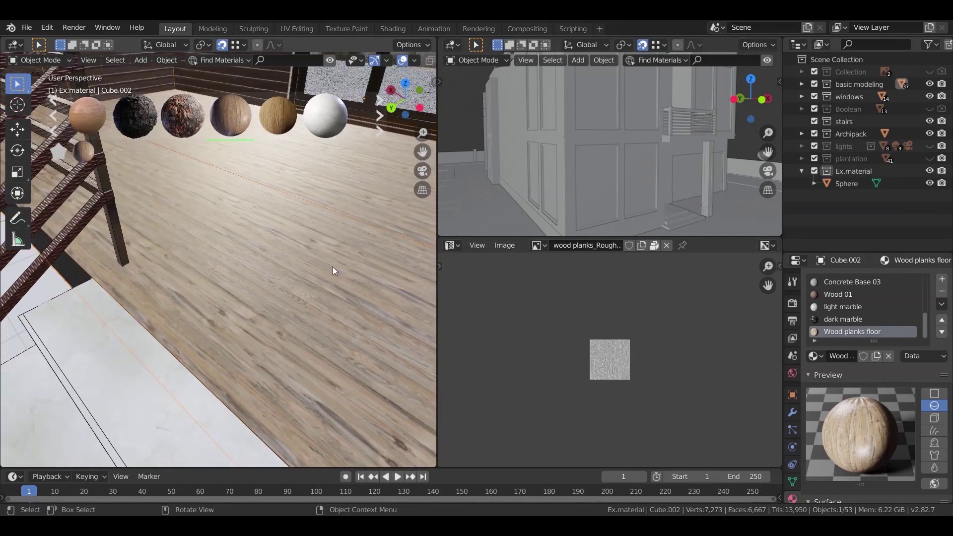
# Assign the light marble material to the two floor faces beside the stair railing.
pyautogui.press('Tab')
pyautogui.scroll(-1, 234, 312)
pyautogui.click(238, 305)
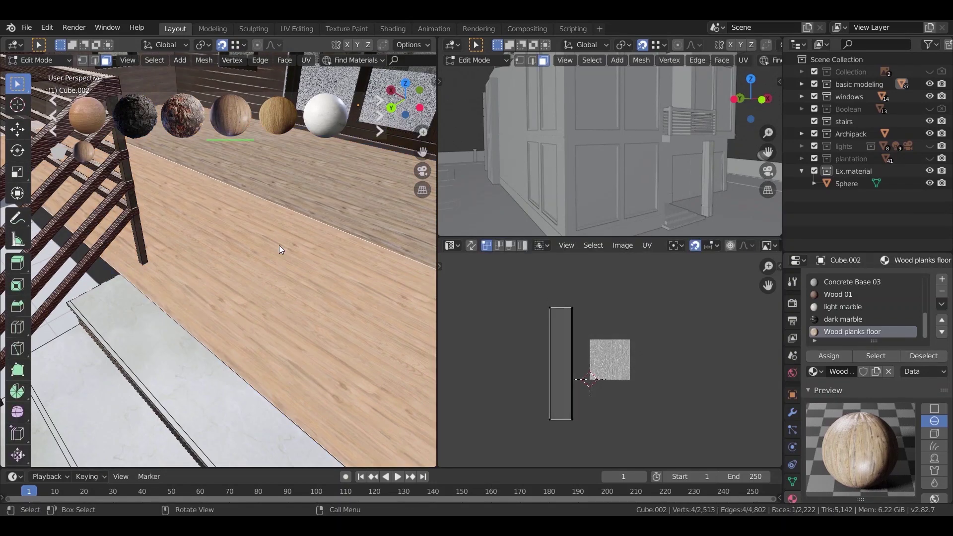
pyautogui.keyDown('shift'); pyautogui.click(300, 200); pyautogui.keyUp('shift')
pyautogui.scroll(2, 869, 323)
pyautogui.scroll(-2, 869, 322)
pyautogui.click(854, 308)
pyautogui.click(836, 356)
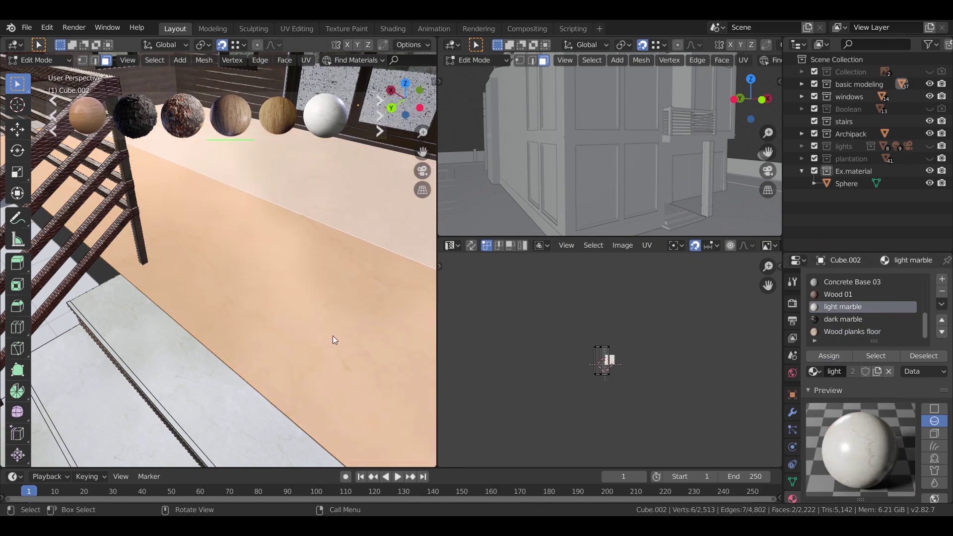
# Unwrap the two light marble floor faces with Smart UV Project using the default settings and scale their UVs by 10.
pyautogui.press('u')
pyautogui.click(314, 319)
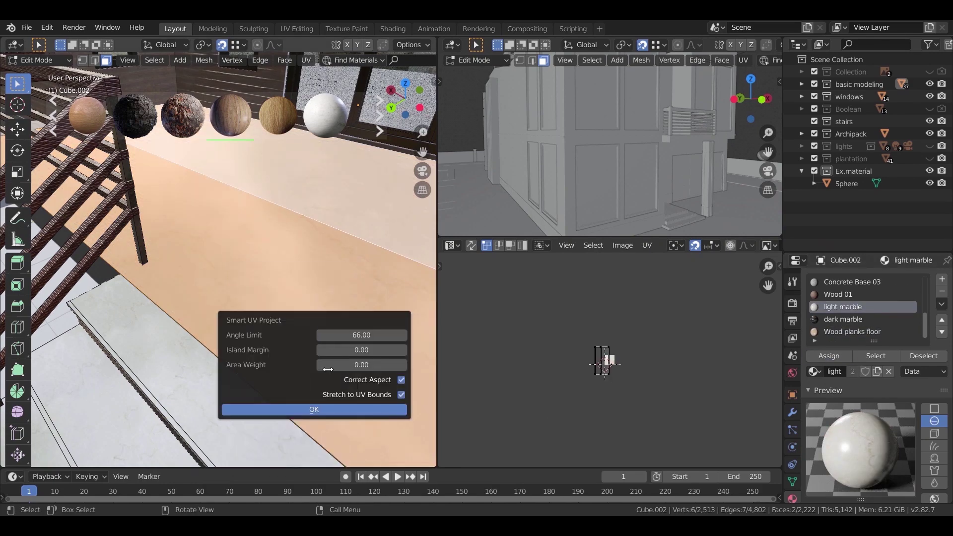
pyautogui.click(317, 414)
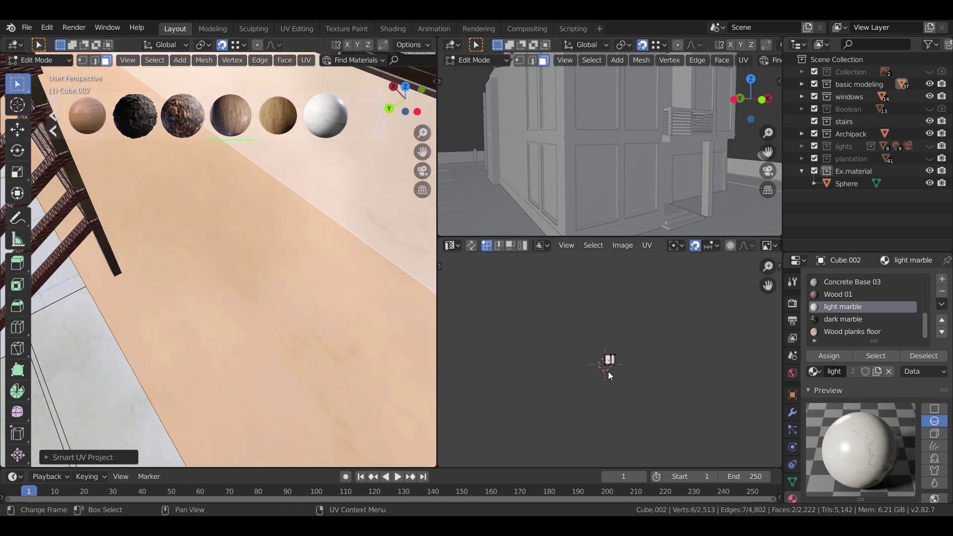
pyautogui.press('s')
pyautogui.write('0')
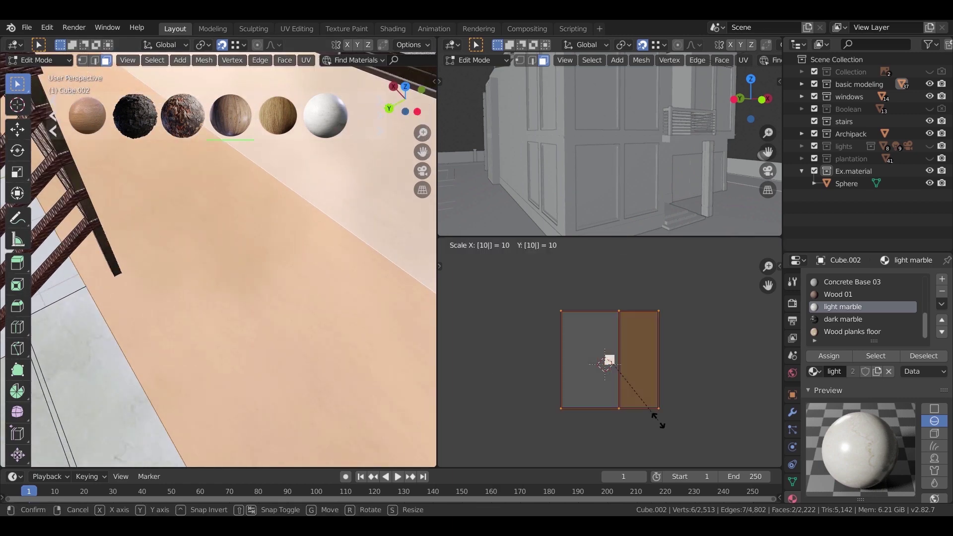
pyautogui.press('Return')
pyautogui.press('Tab')
pyautogui.scroll(-8, 264, 354)
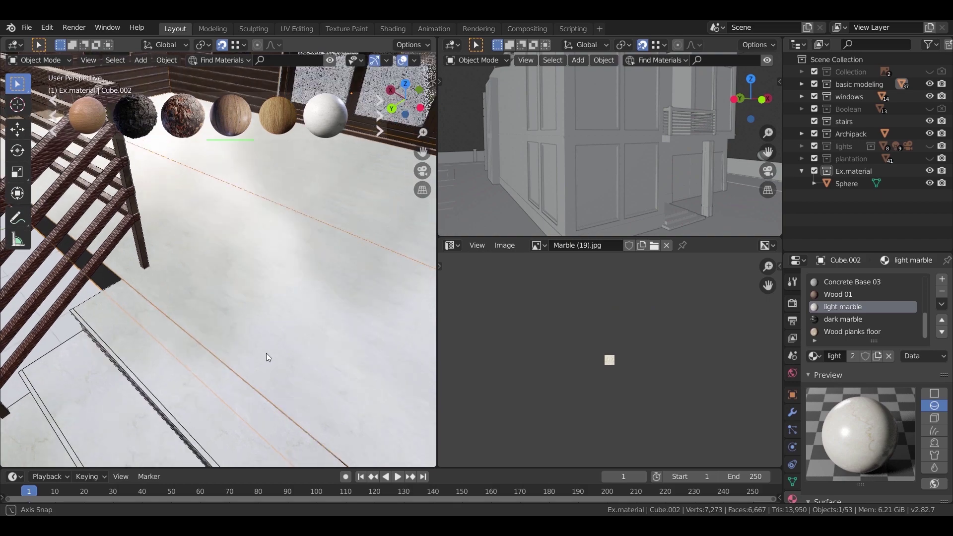
# Select the remaining wood plank floor faces and narrow their UVs along X to a factor of about 0.35.
pyautogui.moveTo(260, 351); pyautogui.dragTo(263, 308, button='middle')
pyautogui.scroll(4, 263, 308)
pyautogui.press('Tab')
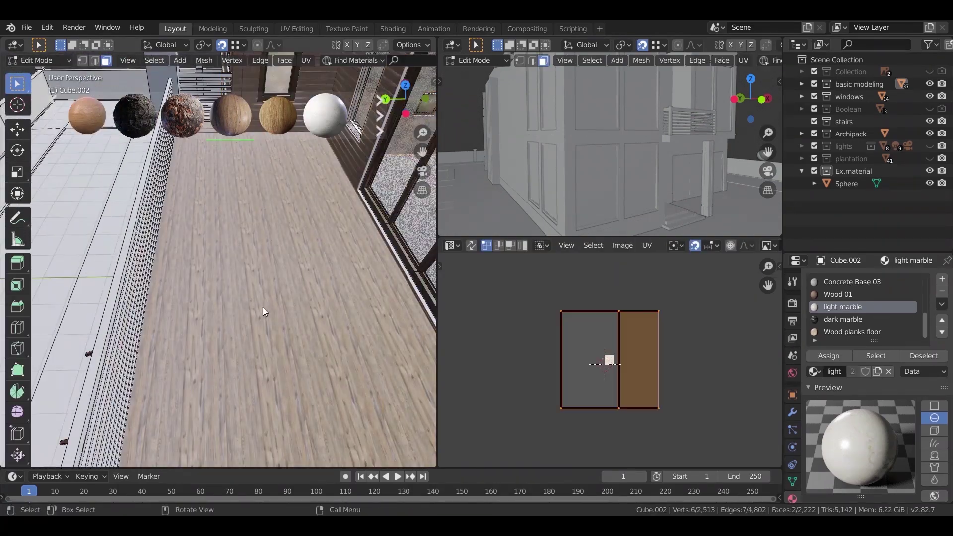
pyautogui.click(350, 308)
pyautogui.scroll(-1, 306, 284)
pyautogui.moveTo(306, 285); pyautogui.dragTo(276, 295, button='middle')
pyautogui.keyDown('shift'); pyautogui.click(276, 295); pyautogui.keyUp('shift')
pyautogui.moveTo(121, 265); pyautogui.dragTo(320, 331, button='middle')
pyautogui.scroll(4, 348, 328)
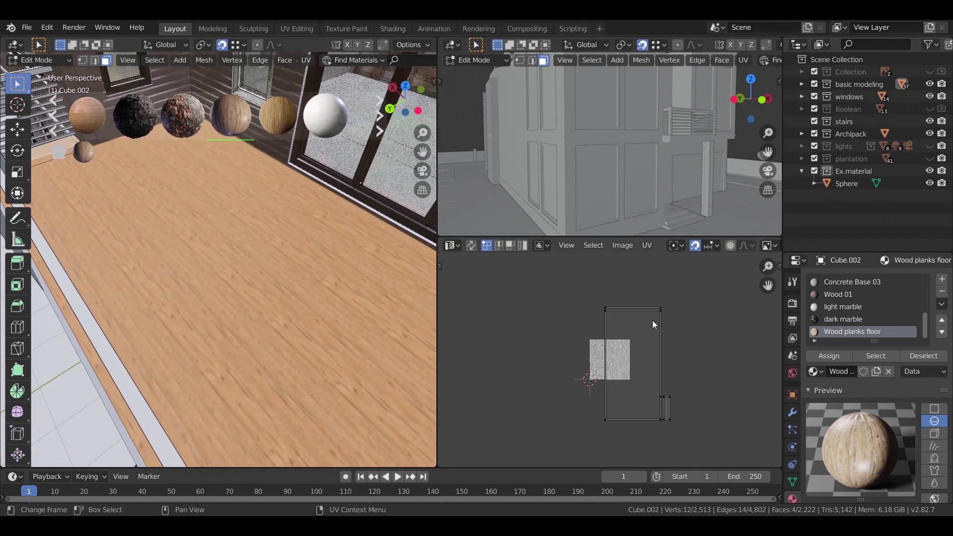
pyautogui.moveTo(647, 404); pyautogui.dragTo(575, 458)
pyautogui.press('s')
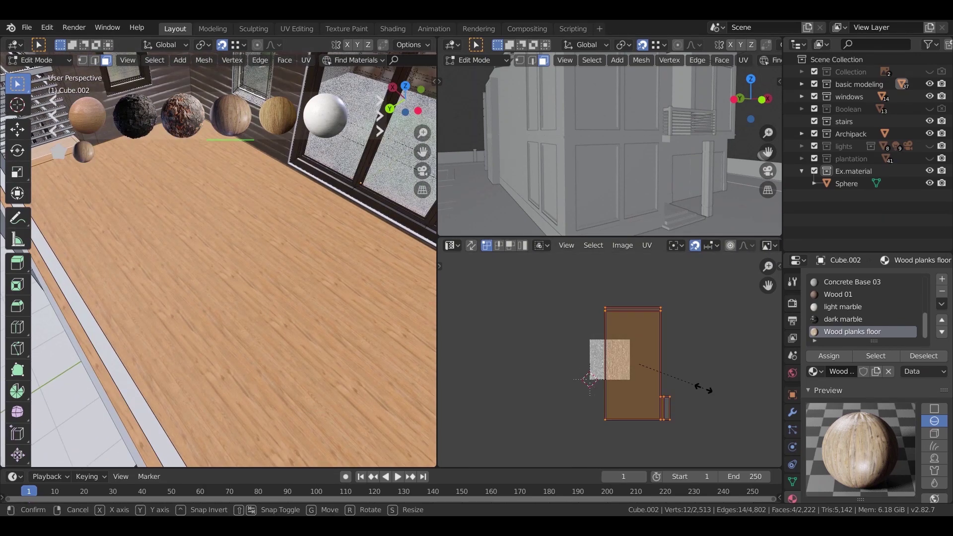
pyautogui.press('x')
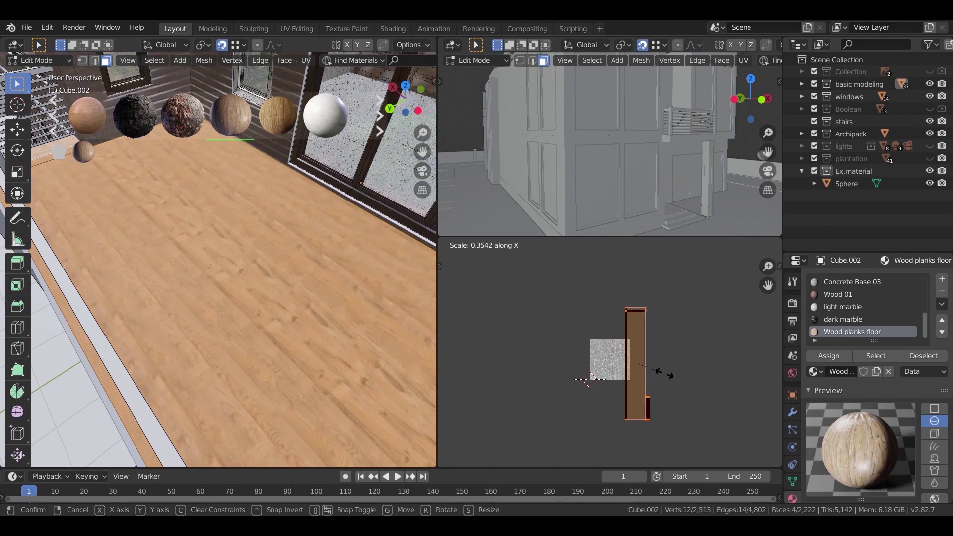
pyautogui.click(672, 378)
# Examine the rescaled wood planks up close, the bare front balcony floor and the whole house from outside.
pyautogui.press('Tab')
pyautogui.moveTo(288, 318); pyautogui.dragTo(266, 353, button='middle')
pyautogui.scroll(5, 276, 368)
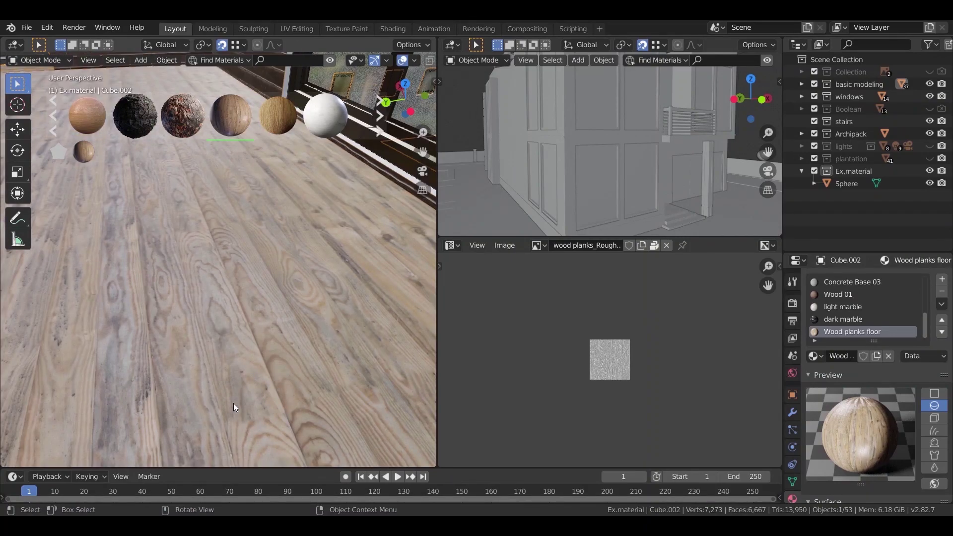
pyautogui.scroll(-5, 233, 394)
pyautogui.moveTo(233, 394)
pyautogui.mouseDown(button='middle')
pyautogui.moveTo(278, 377)
pyautogui.moveTo(212, 376)
pyautogui.moveTo(242, 378)
pyautogui.mouseUp(button='middle')
pyautogui.scroll(5, 252, 351)
pyautogui.keyDown('shift'); pyautogui.moveTo(239, 411); pyautogui.dragTo(222, 300, button='middle'); pyautogui.keyUp('shift')
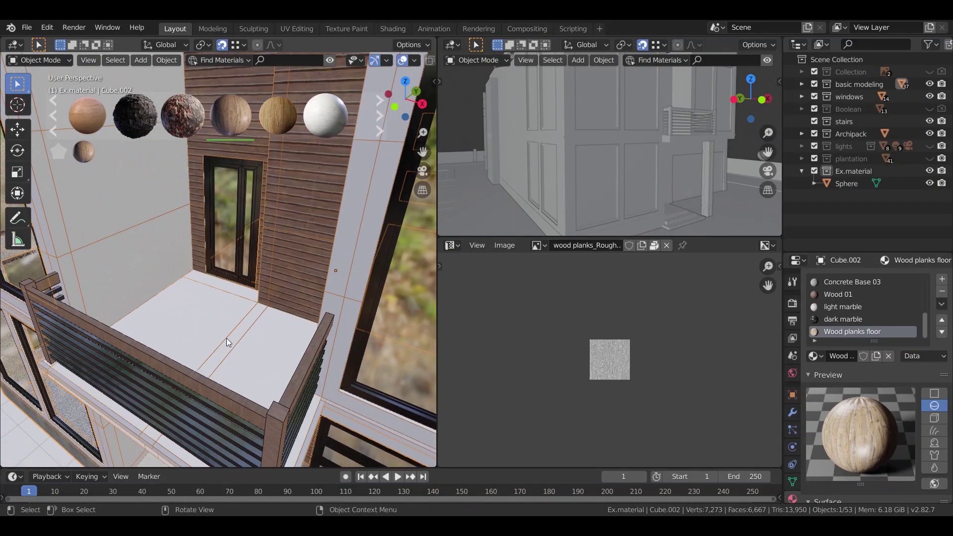
pyautogui.scroll(-8, 236, 347)
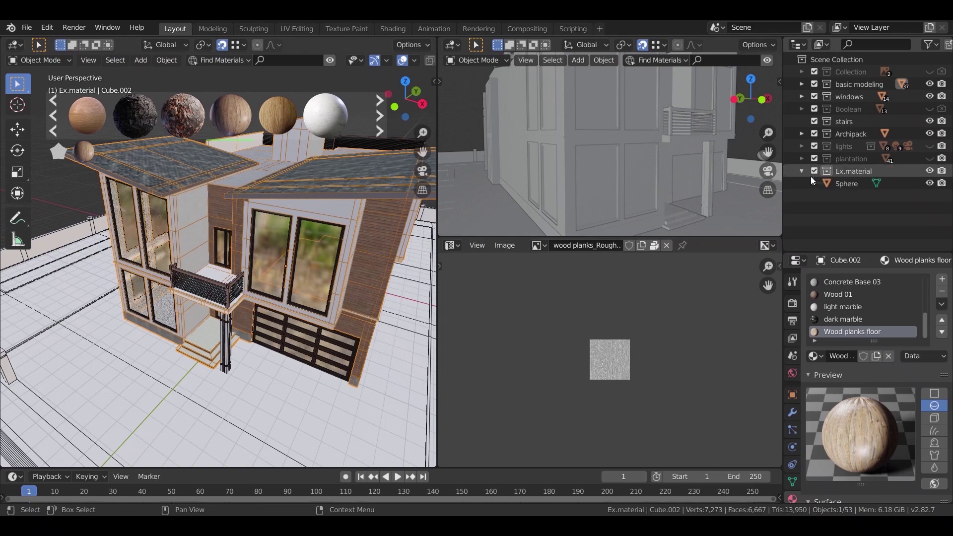
pyautogui.scroll(-5, 263, 312)
pyautogui.moveTo(263, 313)
pyautogui.mouseDown(button='middle')
pyautogui.moveTo(254, 338)
pyautogui.moveTo(267, 325)
pyautogui.mouseUp(button='middle')
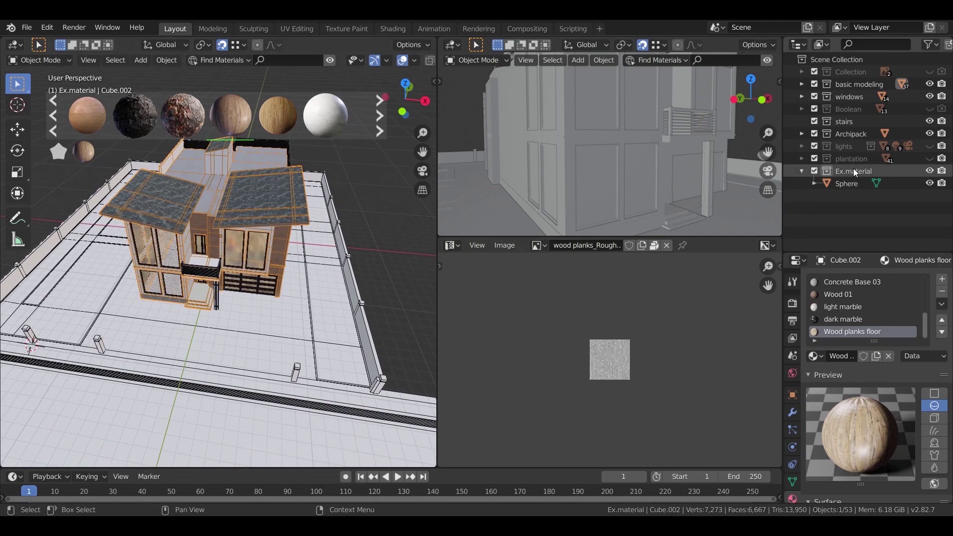
# Paste the copied sample cube with the WoodQuarteredChiffon001_3K material into the Ex.material collection and frame it in the view.
pyautogui.click(854, 171)
pyautogui.hotkey('ctrl', 'v')
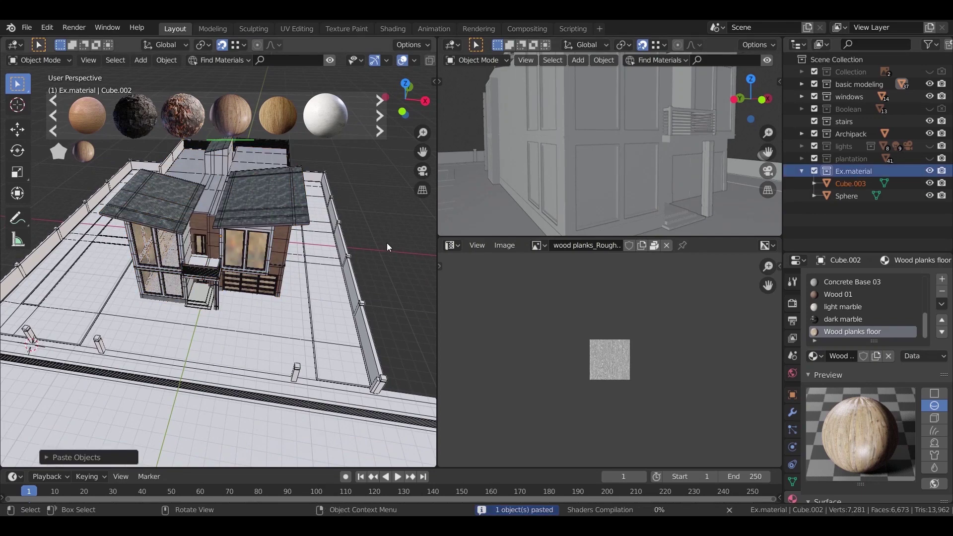
pyautogui.click(850, 183)
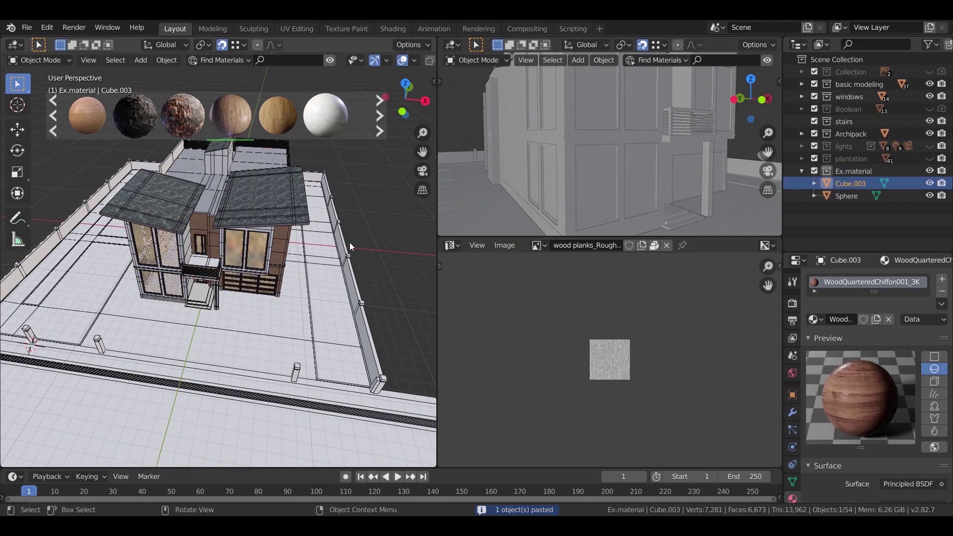
pyautogui.press('KP_Decimal')
pyautogui.press('KP_5')
pyautogui.press('KP_7')
pyautogui.scroll(-4, 254, 250)
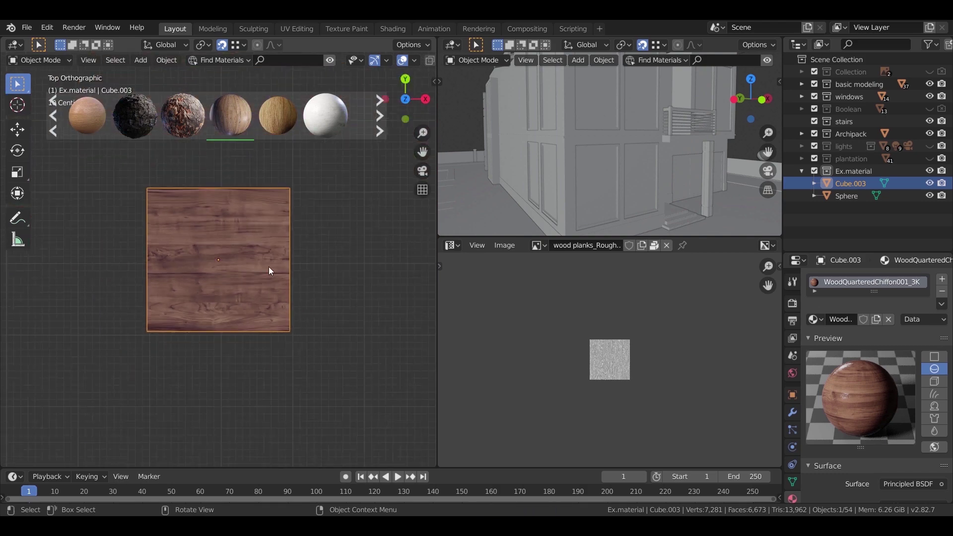
pyautogui.scroll(3, 229, 268)
pyautogui.moveTo(228, 270); pyautogui.dragTo(270, 229, button='middle')
pyautogui.scroll(-4, 278, 310)
pyautogui.moveTo(278, 309)
pyautogui.mouseDown(button='middle')
pyautogui.moveTo(245, 334)
pyautogui.moveTo(263, 302)
pyautogui.mouseUp(button='middle')
# Show the sample cube's WoodQuarteredChiffon001_3K node tree in the Shader Editor.
pyautogui.click(452, 245)
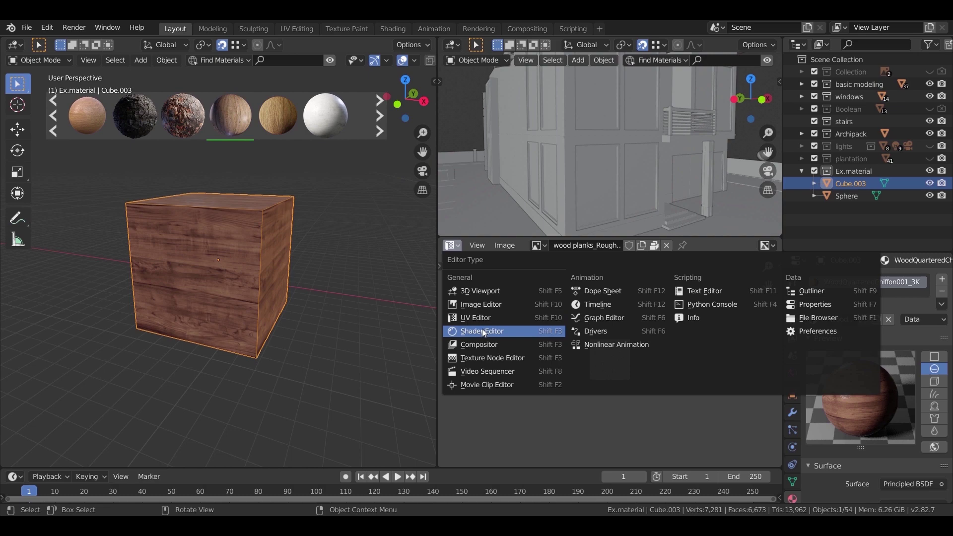
pyautogui.click(484, 331)
pyautogui.scroll(3, 523, 302)
pyautogui.moveTo(511, 296); pyautogui.dragTo(555, 298, button='middle')
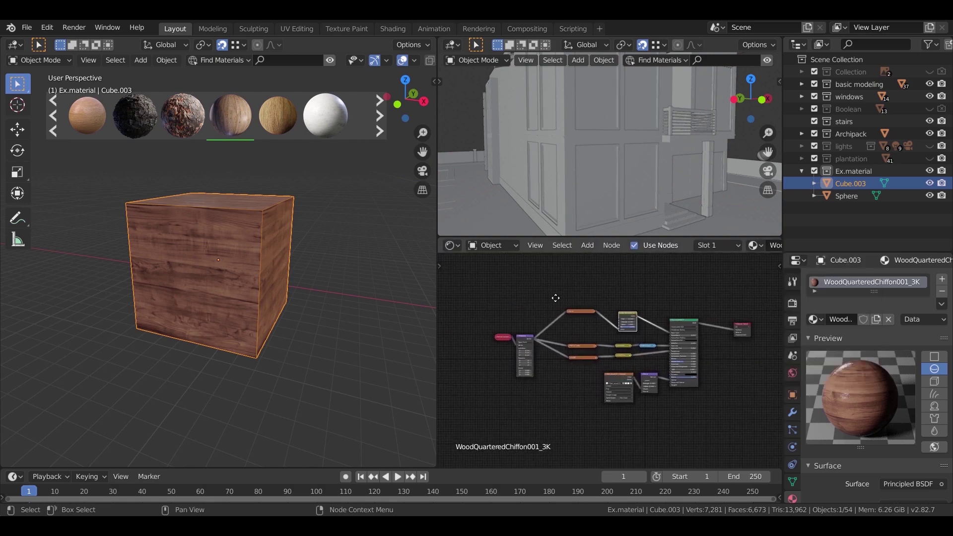
pyautogui.scroll(-8, 200, 311)
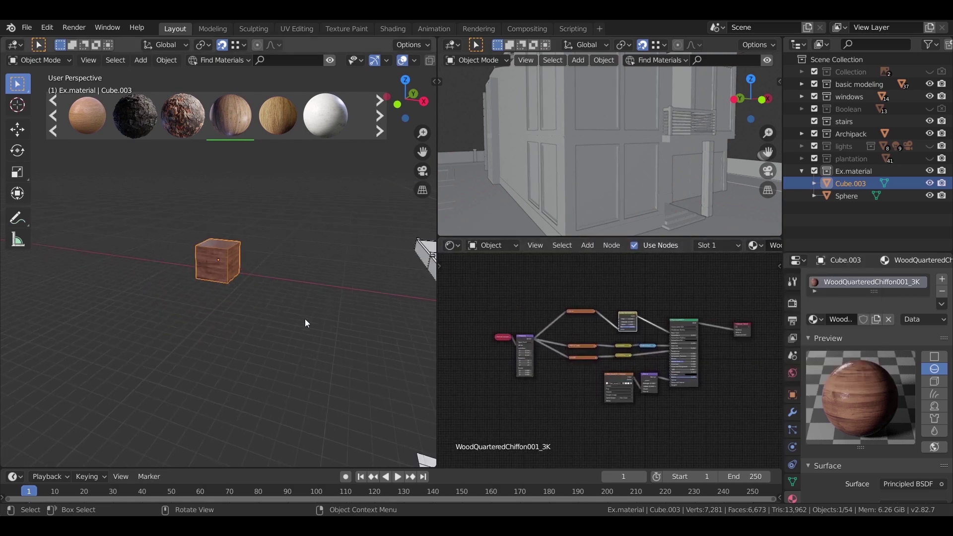
# Select the floor faces of the small front balcony on the house mesh for editing.
pyautogui.moveTo(291, 308); pyautogui.dragTo(177, 270, button='middle')
pyautogui.scroll(8, 223, 273)
pyautogui.keyDown('shift'); pyautogui.moveTo(321, 308); pyautogui.dragTo(242, 323, button='middle'); pyautogui.keyUp('shift')
pyautogui.click(261, 357)
pyautogui.press('Tab')
pyautogui.moveTo(261, 357); pyautogui.dragTo(269, 364, button='middle')
pyautogui.keyDown('shift'); pyautogui.moveTo(296, 437); pyautogui.dragTo(325, 349, button='middle'); pyautogui.keyUp('shift')
pyautogui.click(293, 300)
pyautogui.keyDown('shift'); pyautogui.click(293, 328); pyautogui.keyUp('shift')
pyautogui.keyDown('shift'); pyautogui.click(327, 353); pyautogui.keyUp('shift')
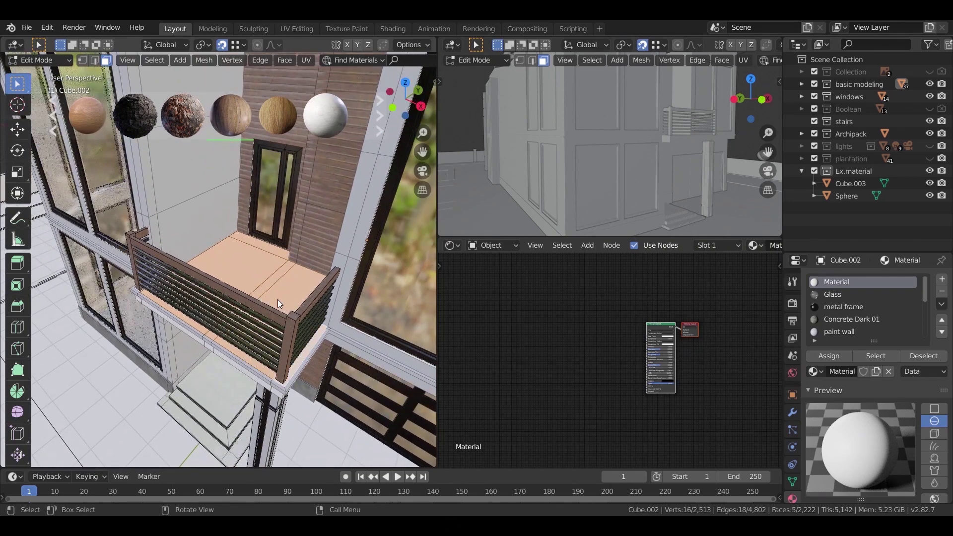
# Add a material slot to the house mesh and give the front balcony floor the WoodQuarteredChiffon001_3K material.
pyautogui.click(941, 279)
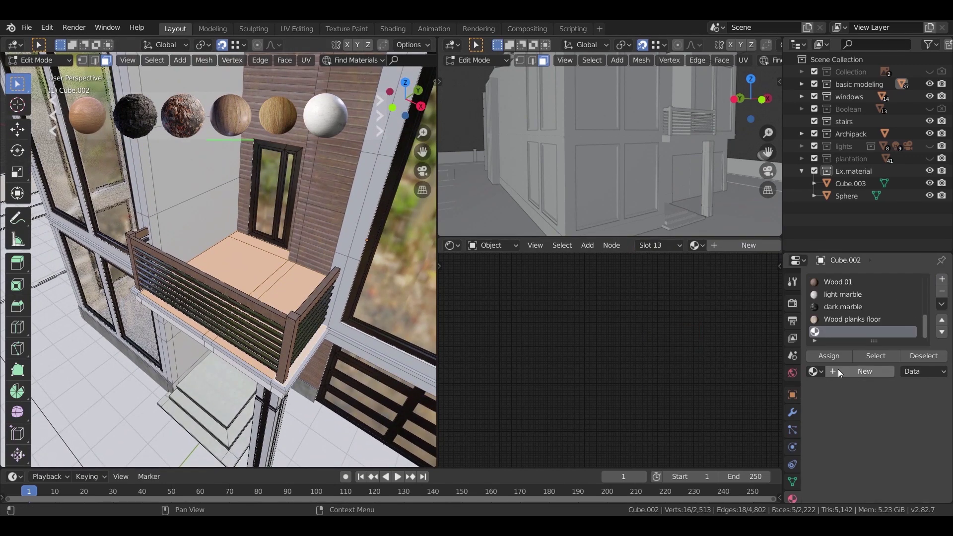
pyautogui.click(839, 371)
pyautogui.click(853, 371)
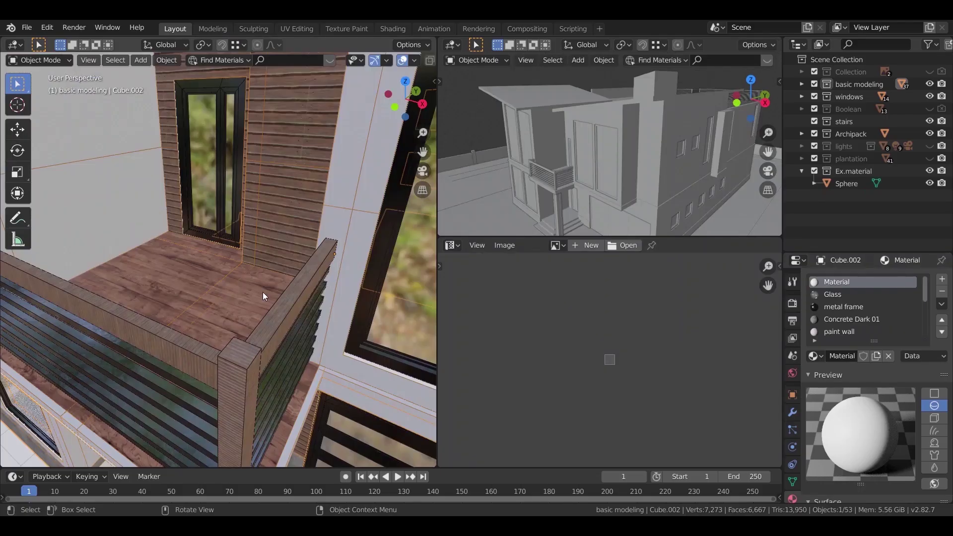
pyautogui.press('Tab')
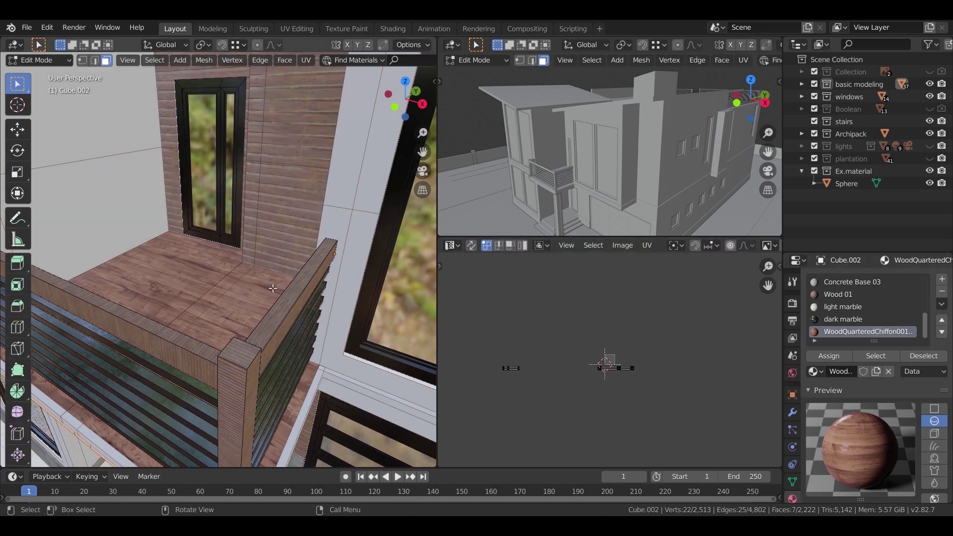
pyautogui.press('Tab')
# Paste the sample cube with the WoodFlooring044_3K.001 material into the Ex.material collection and show its nodes in the Shader Editor.
pyautogui.click(860, 173)
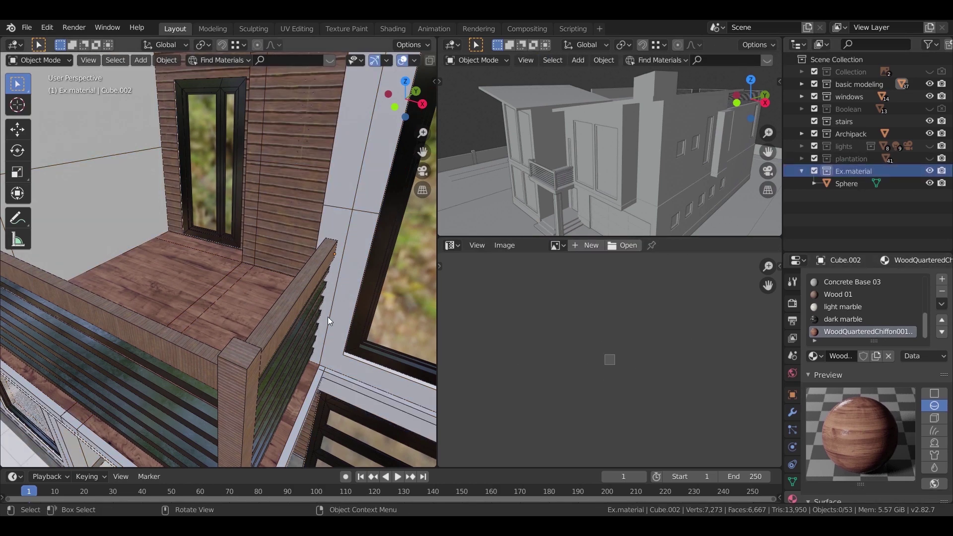
pyautogui.scroll(-10, 314, 272)
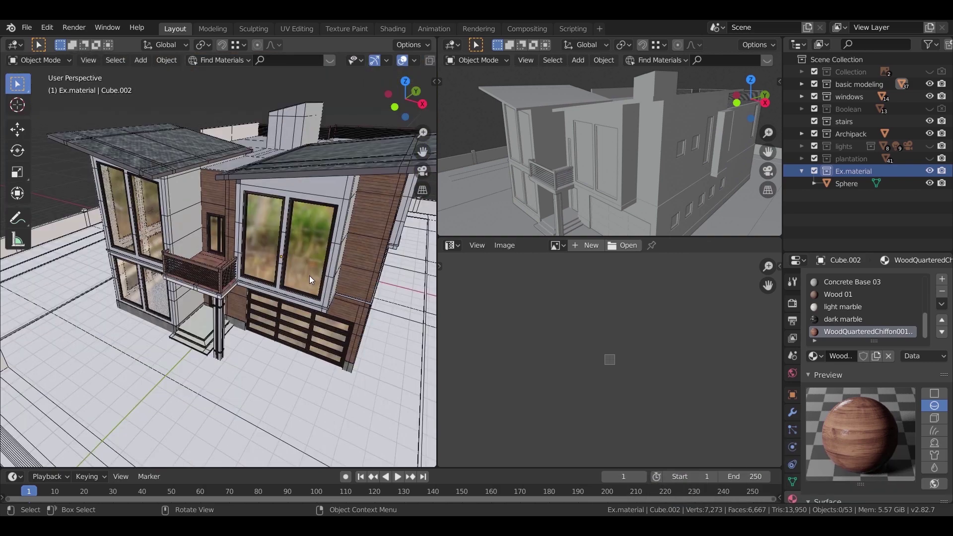
pyautogui.press('KP_7')
pyautogui.scroll(-3, 296, 232)
pyautogui.hotkey('ctrl', 'v')
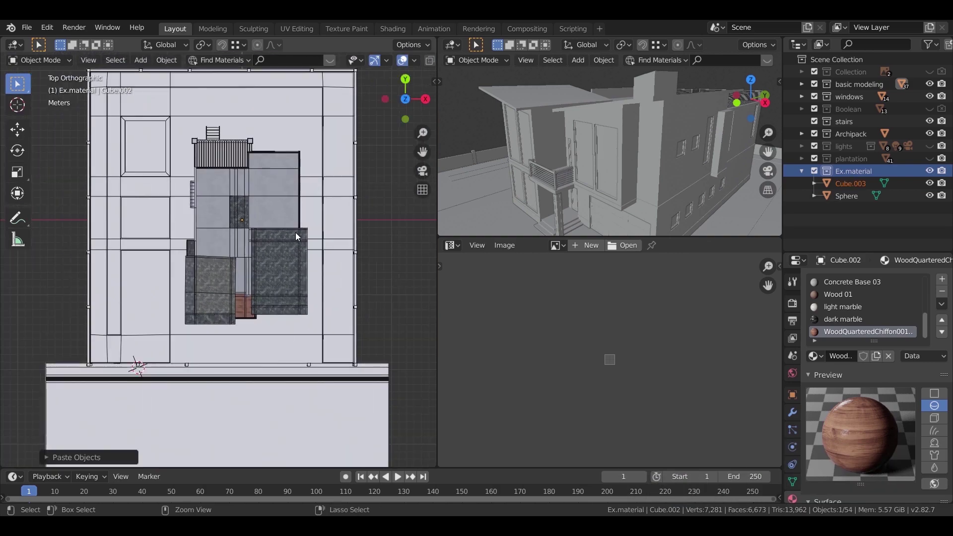
pyautogui.click(849, 182)
pyautogui.press('KP_Decimal')
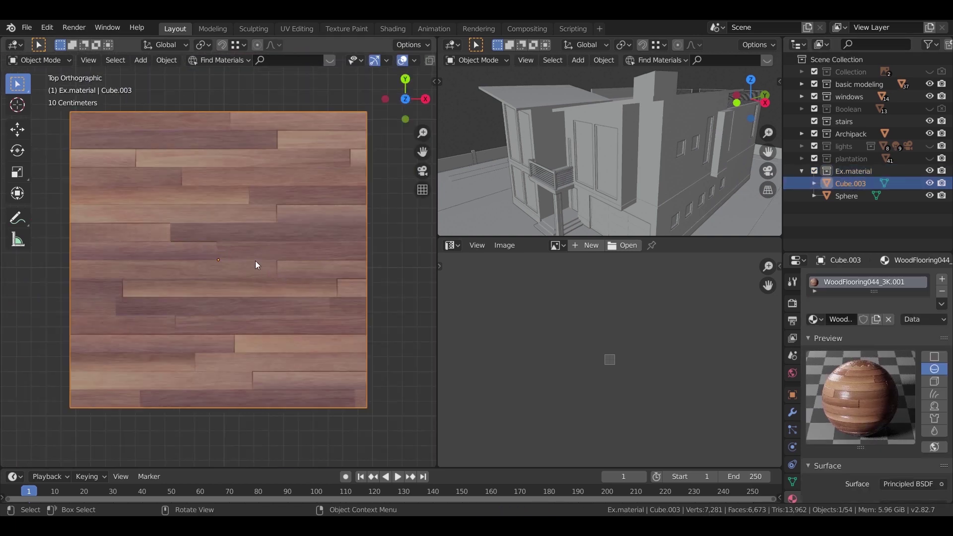
pyautogui.scroll(-3, 258, 252)
pyautogui.moveTo(258, 252); pyautogui.dragTo(222, 232, button='middle')
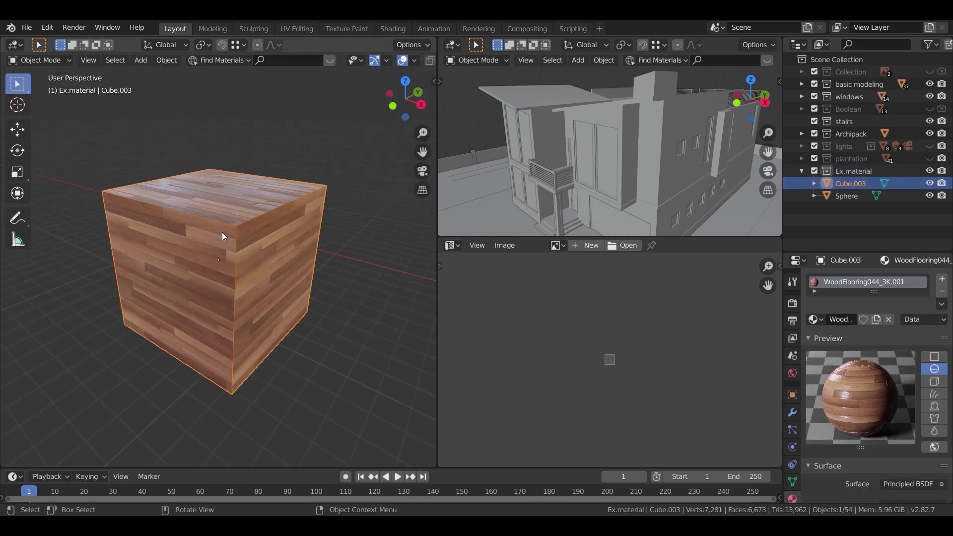
pyautogui.click(452, 245)
pyautogui.click(483, 330)
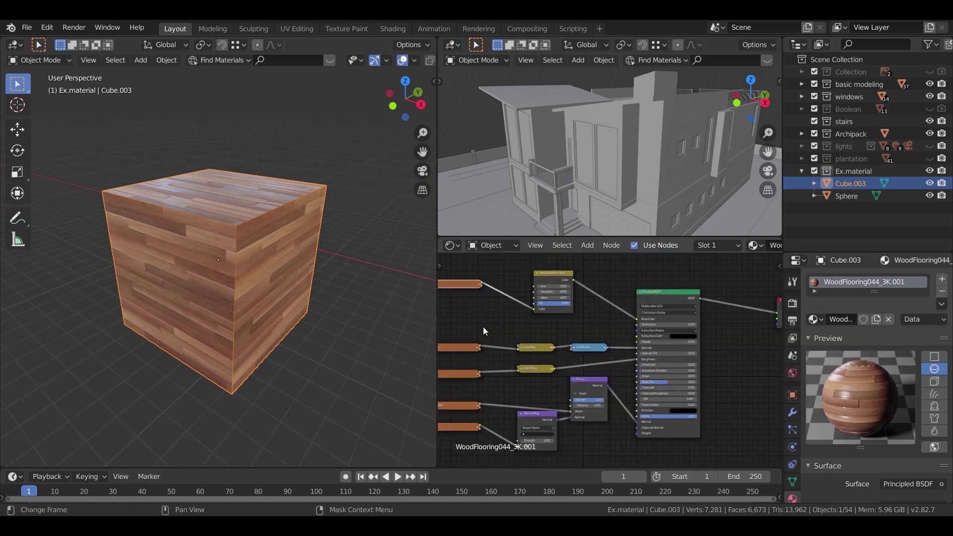
# Replace the material of the front balcony floor on the house mesh with WoodFlooring044_3K.001.
pyautogui.scroll(-4, 298, 303)
pyautogui.moveTo(324, 313); pyautogui.dragTo(258, 398, button='middle')
pyautogui.click(261, 406)
pyautogui.press('Tab')
pyautogui.click(267, 406)
pyautogui.press('KP_Decimal')
pyautogui.moveTo(315, 348); pyautogui.dragTo(352, 381, button='middle')
pyautogui.click(821, 372)
pyautogui.write('w')
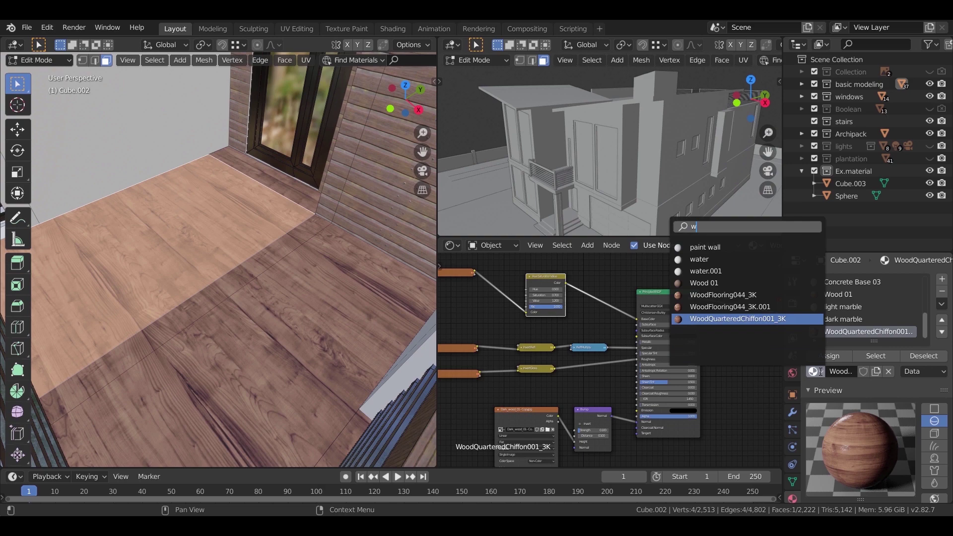
pyautogui.click(749, 306)
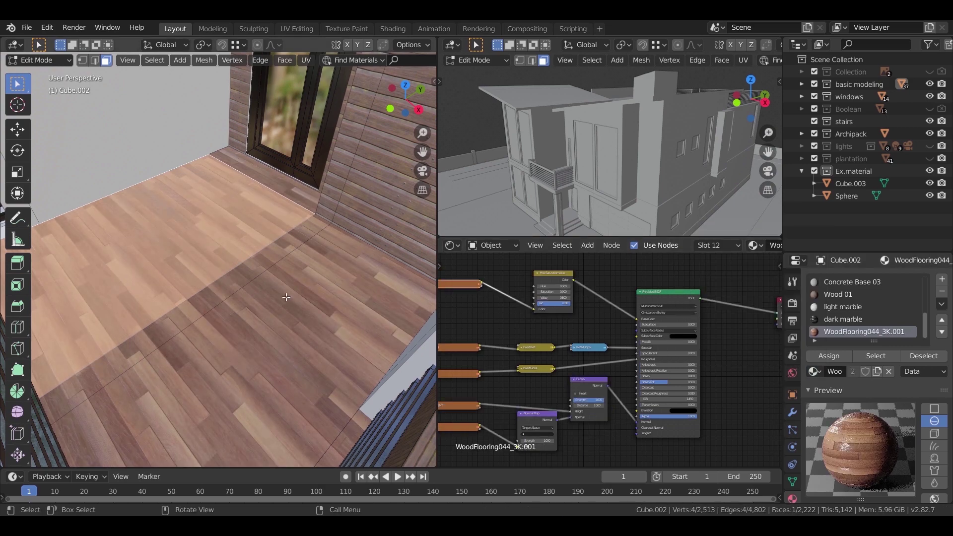
# Select all house faces using WoodFlooring044_3K.001 and examine the plank size and direction on the balcony floors.
pyautogui.click(874, 357)
pyautogui.moveTo(297, 313); pyautogui.dragTo(324, 336, button='middle')
pyautogui.scroll(4, 324, 336)
pyautogui.scroll(-3, 298, 343)
pyautogui.moveTo(238, 361); pyautogui.dragTo(238, 395, button='middle')
pyautogui.scroll(3, 201, 371)
pyautogui.scroll(-3, 229, 359)
pyautogui.scroll(-1, 245, 384)
pyautogui.scroll(2, 240, 389)
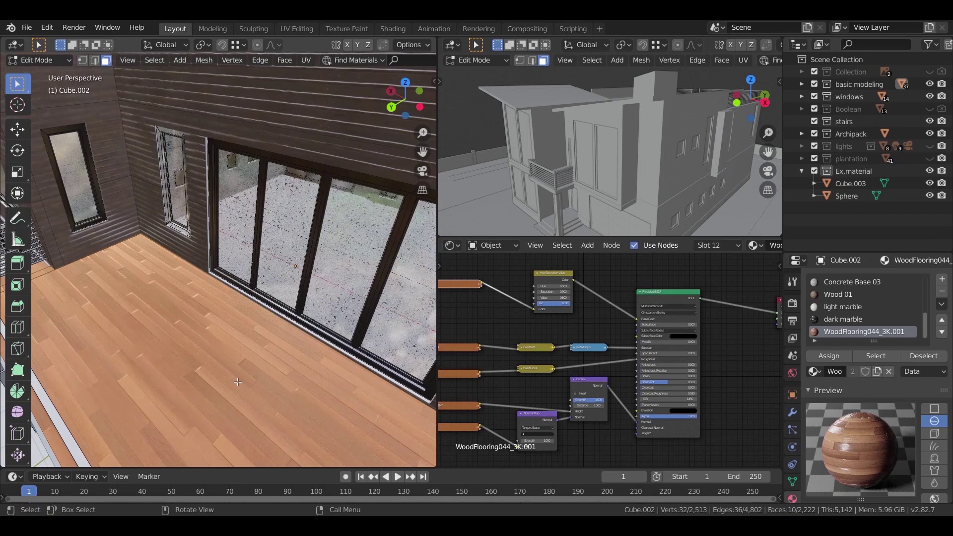
pyautogui.press('Tab')
# Select the slab edge faces of the small front balcony above the entrance steps on the house mesh for editing.
pyautogui.scroll(-5, 240, 368)
pyautogui.moveTo(295, 342)
pyautogui.mouseDown(button='middle')
pyautogui.moveTo(157, 350)
pyautogui.moveTo(222, 265)
pyautogui.moveTo(279, 292)
pyautogui.moveTo(240, 318)
pyautogui.moveTo(309, 312)
pyautogui.moveTo(303, 338)
pyautogui.moveTo(314, 353)
pyautogui.moveTo(289, 332)
pyautogui.mouseUp(button='middle')
pyautogui.scroll(5, 302, 339)
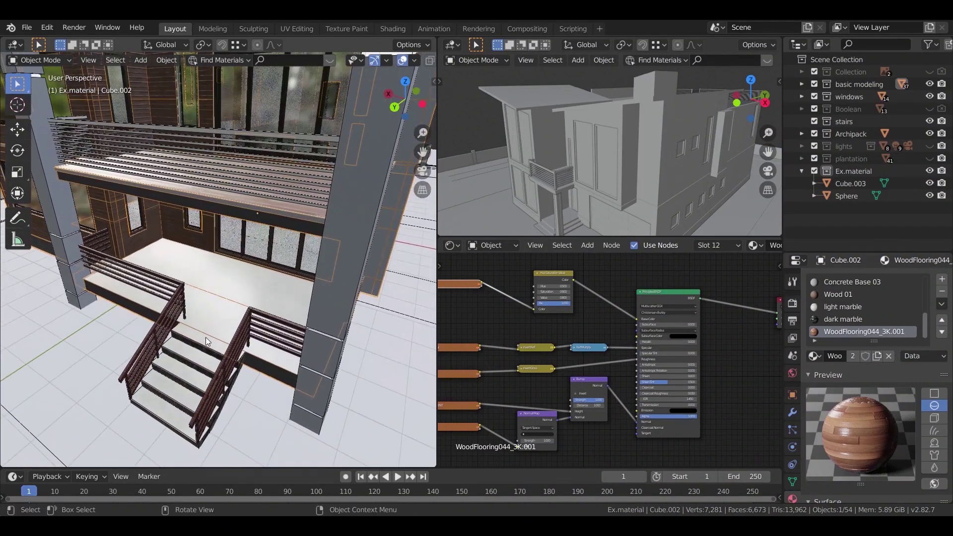
pyautogui.moveTo(240, 309); pyautogui.dragTo(228, 279, button='middle')
pyautogui.scroll(7, 248, 313)
pyautogui.scroll(2, 233, 271)
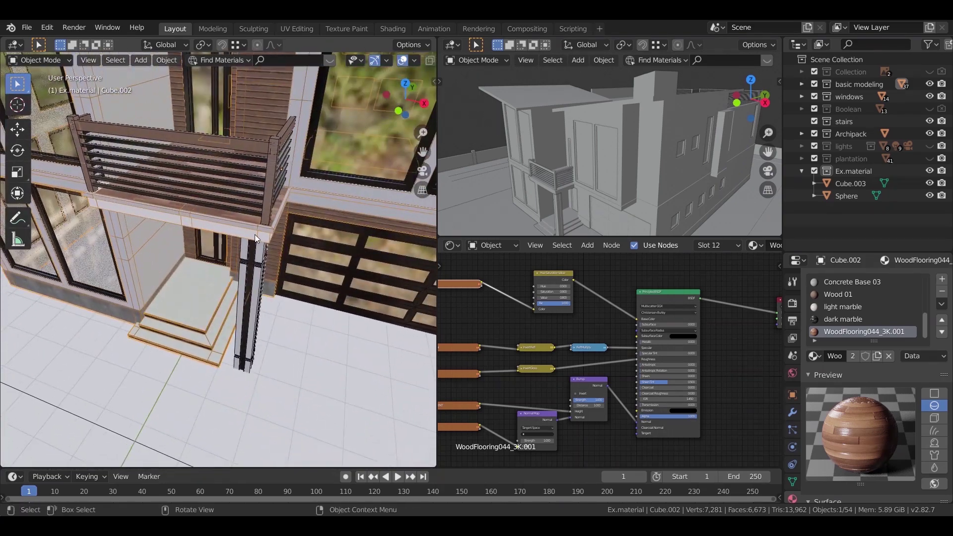
pyautogui.press('Tab')
pyautogui.moveTo(234, 235); pyautogui.dragTo(211, 246, button='middle')
pyautogui.keyDown('shift'); pyautogui.click(126, 175); pyautogui.keyUp('shift')
pyautogui.moveTo(126, 175); pyautogui.dragTo(238, 183, button='middle')
pyautogui.scroll(5, 278, 163)
pyautogui.keyDown('shift'); pyautogui.moveTo(308, 142); pyautogui.dragTo(270, 211, button='middle'); pyautogui.keyUp('shift')
pyautogui.keyDown('shift'); pyautogui.click(318, 131); pyautogui.keyUp('shift')
pyautogui.keyDown('shift'); pyautogui.click(288, 123); pyautogui.keyUp('shift')
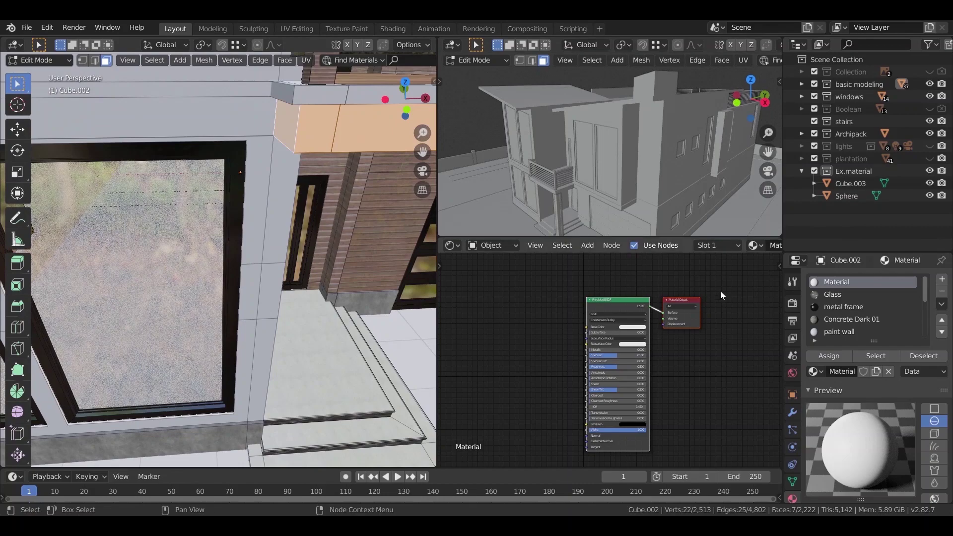
# Assign the paint wall material to the selected balcony slab faces and save the file.
pyautogui.click(839, 332)
pyautogui.click(829, 356)
pyautogui.press('Tab')
pyautogui.moveTo(203, 199); pyautogui.dragTo(282, 202, button='middle')
pyautogui.scroll(-4, 282, 202)
pyautogui.moveTo(238, 229); pyautogui.dragTo(202, 248, button='middle')
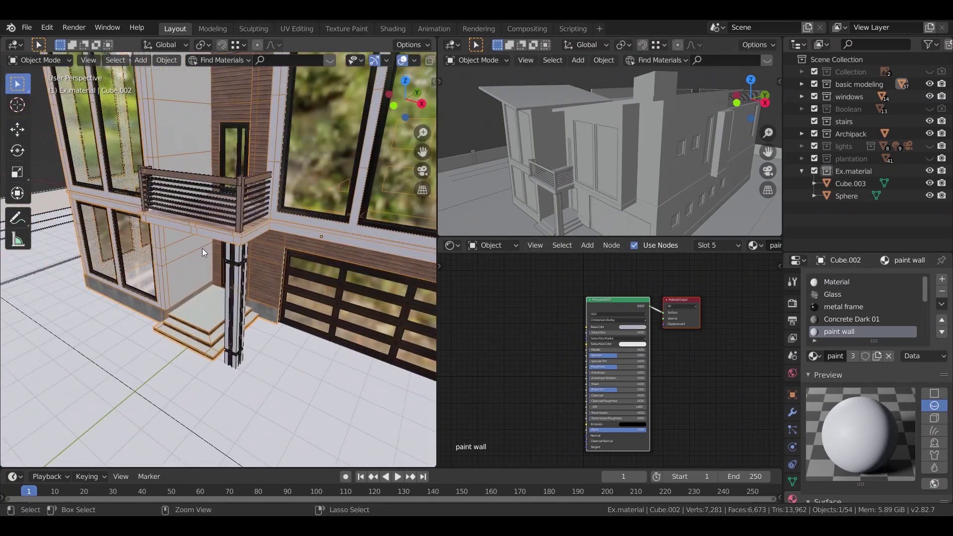
pyautogui.hotkey('ctrl', 's')
# Select the fence post in front of the house and make its stone 2.001 material slot active.
pyautogui.scroll(-5, 306, 321)
pyautogui.moveTo(306, 321)
pyautogui.mouseDown(button='middle')
pyautogui.moveTo(275, 278)
pyautogui.moveTo(207, 302)
pyautogui.mouseUp(button='middle')
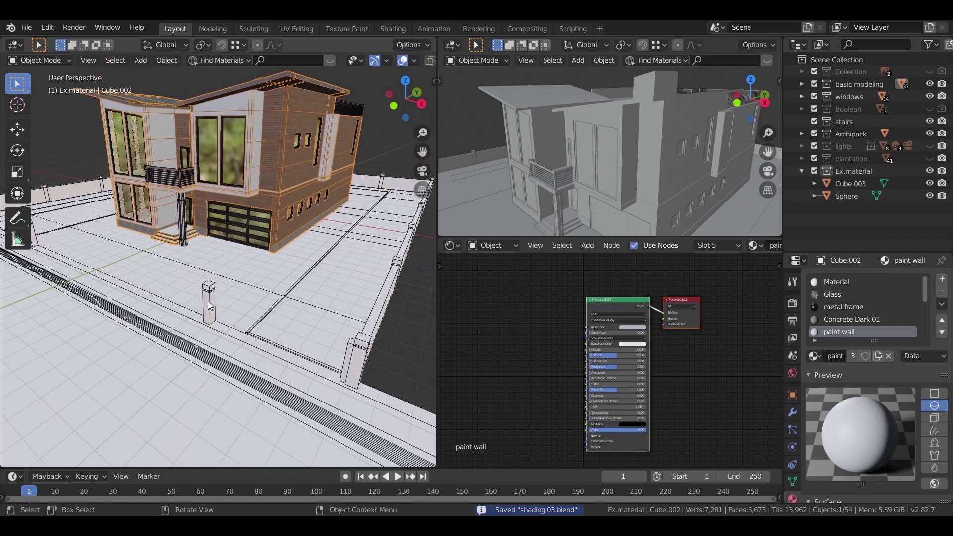
pyautogui.click(207, 302)
pyautogui.press('KP_Decimal')
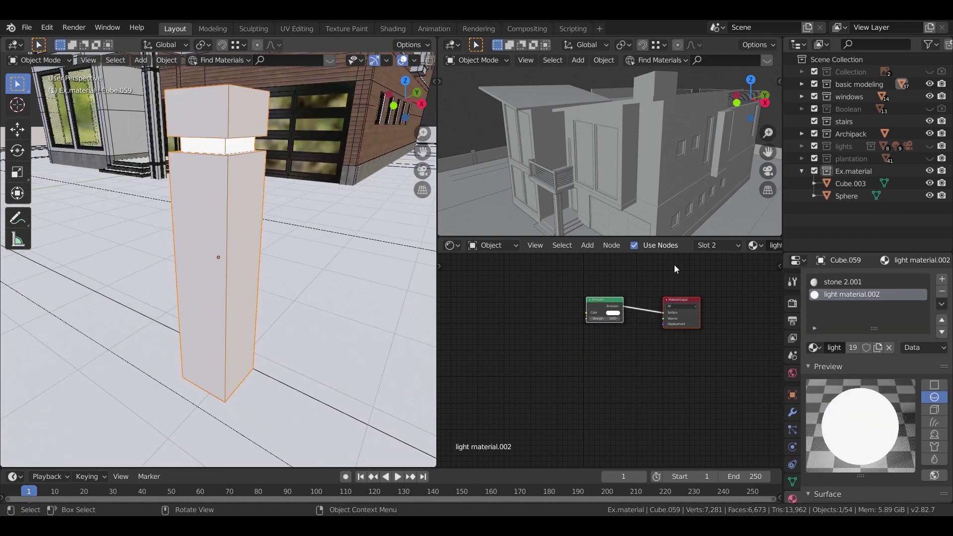
pyautogui.click(829, 282)
pyautogui.click(840, 294)
pyautogui.click(844, 281)
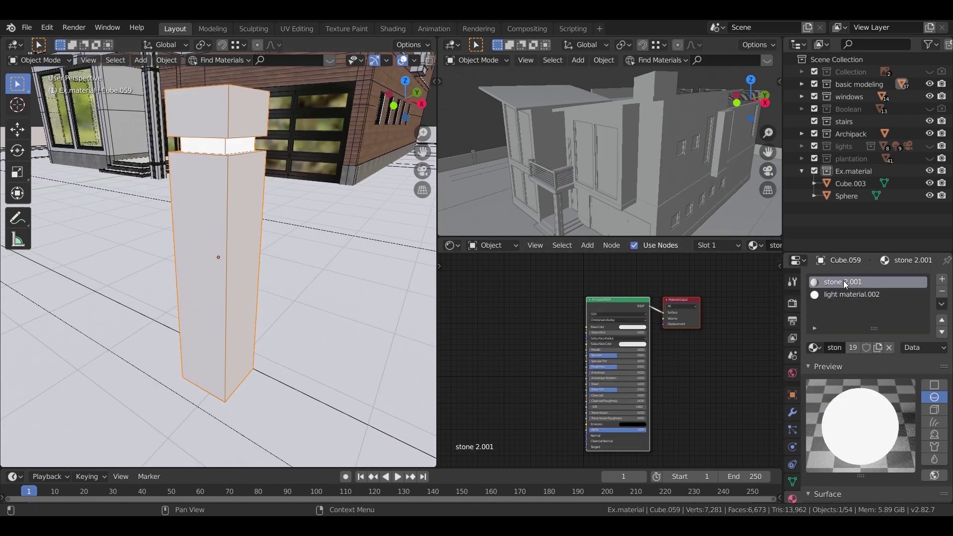
# Add an Image Texture node with mds white stone.jpg to stone 2.001 and connect its Color to the Base Color.
pyautogui.moveTo(550, 309); pyautogui.dragTo(619, 299, button='middle')
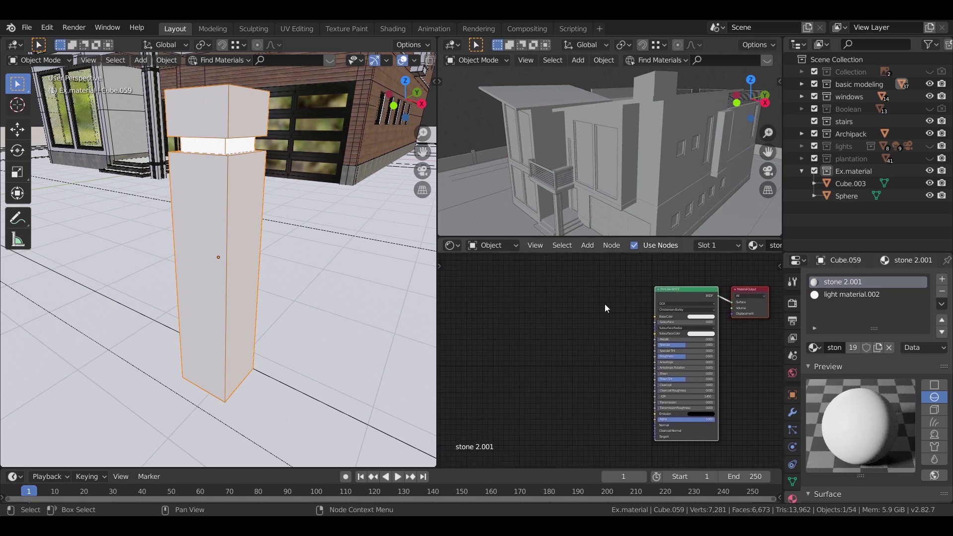
pyautogui.hotkey('shift', 'a')
pyautogui.moveTo(568, 379)
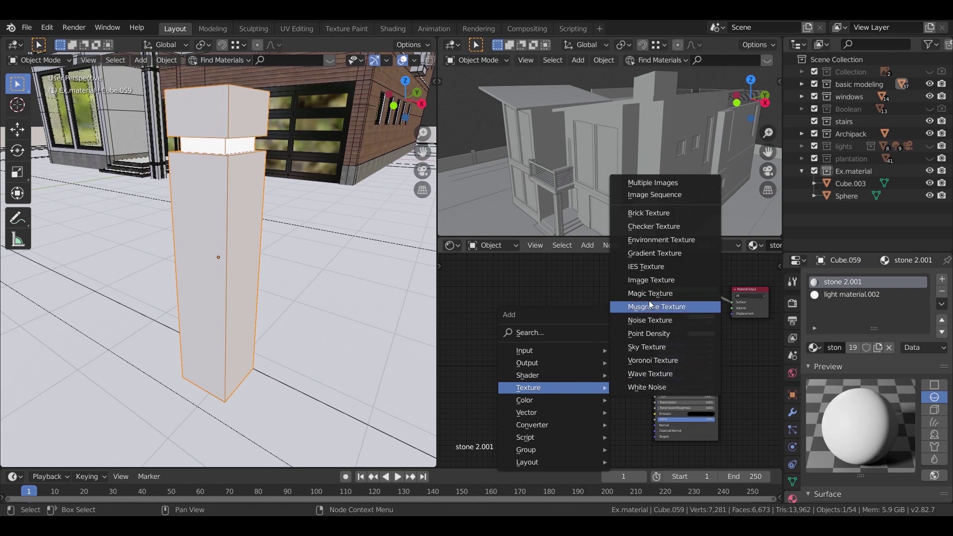
pyautogui.click(646, 279)
pyautogui.click(556, 293)
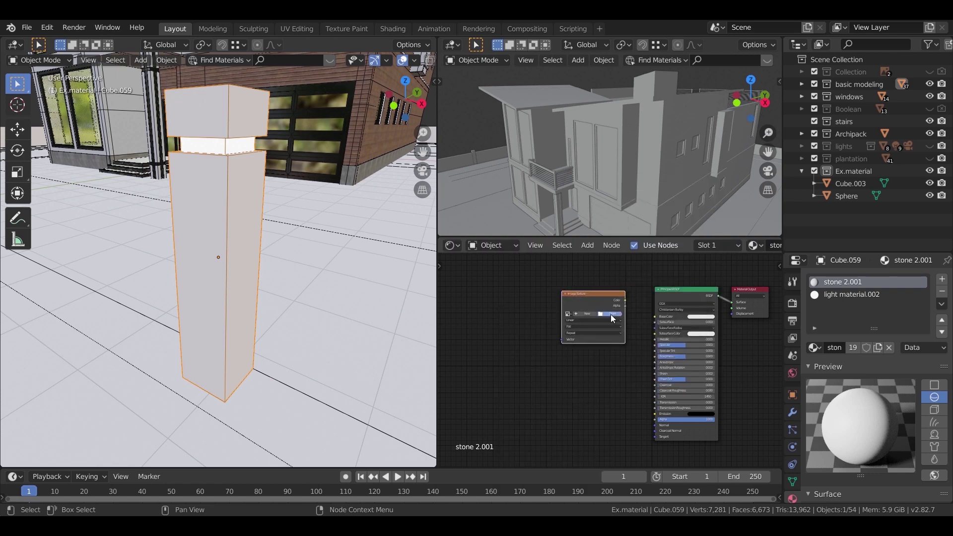
pyautogui.click(611, 315)
pyautogui.click(242, 301)
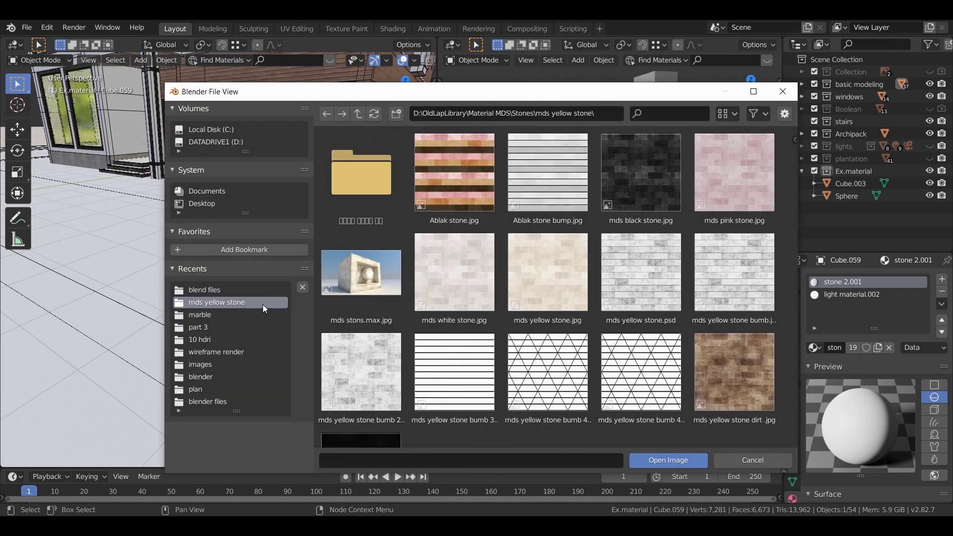
pyautogui.doubleClick(471, 282)
pyautogui.moveTo(653, 317); pyautogui.dragTo(655, 316)
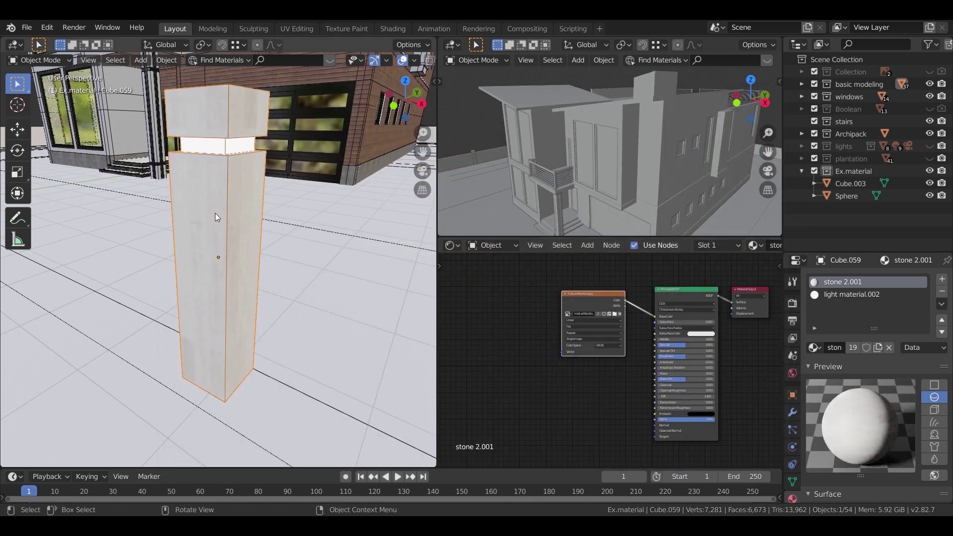
# Select all faces of the fence post for editing except those using light material.002.
pyautogui.scroll(5, 215, 214)
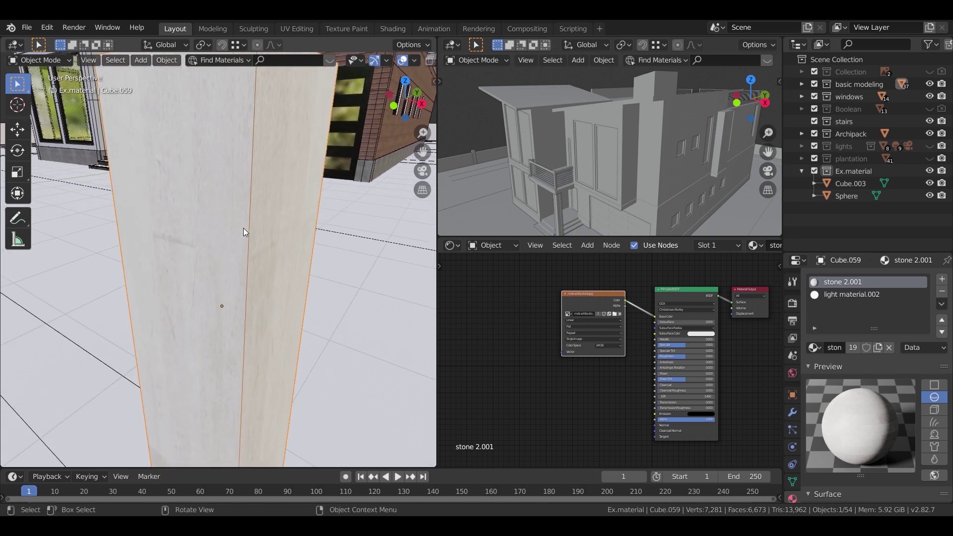
pyautogui.press('Tab')
pyautogui.press('a')
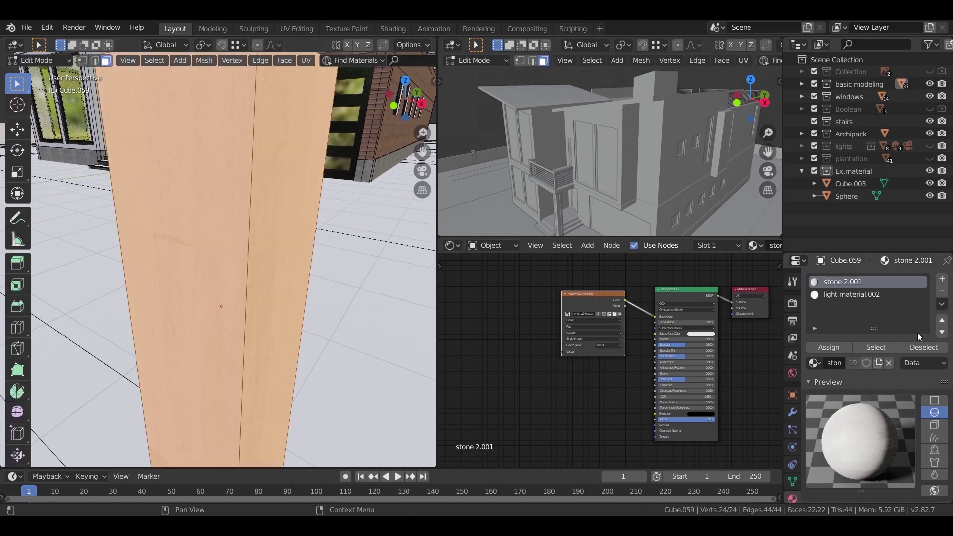
pyautogui.click(864, 300)
pyautogui.keyDown('shift'); pyautogui.moveTo(266, 198); pyautogui.dragTo(264, 259, button='middle'); pyautogui.keyUp('shift')
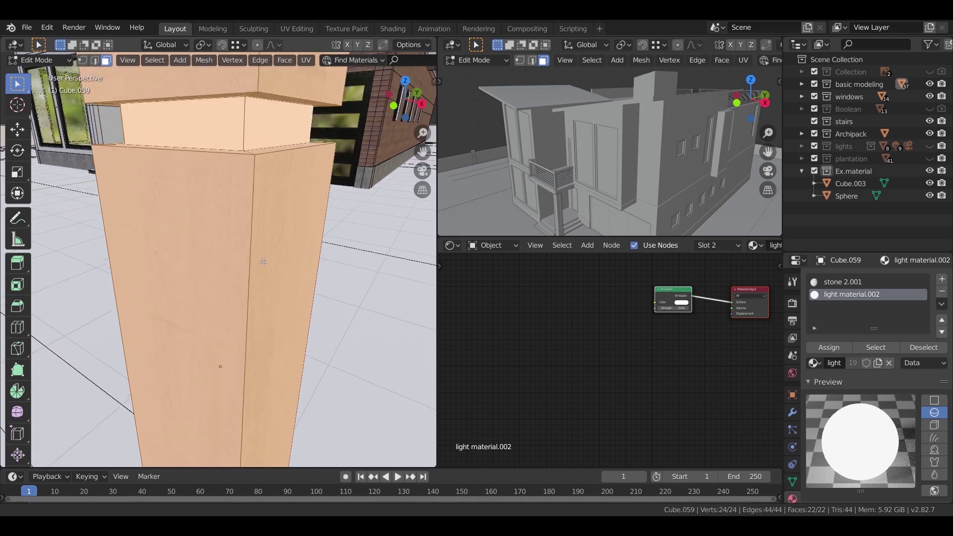
pyautogui.click(924, 348)
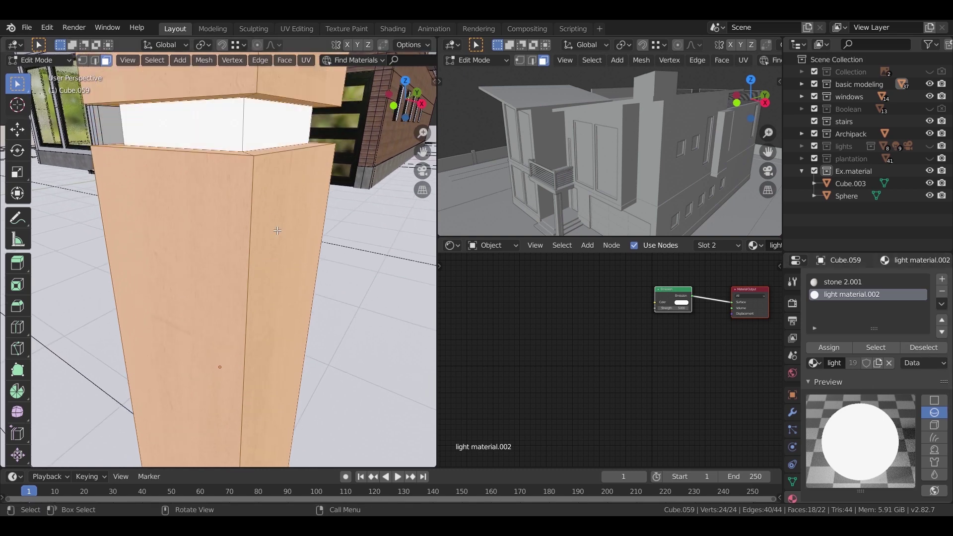
# Unwrap the post's stone faces with Smart UV Project at default settings, followed by Cube Projection.
pyautogui.press('u')
pyautogui.click(272, 260)
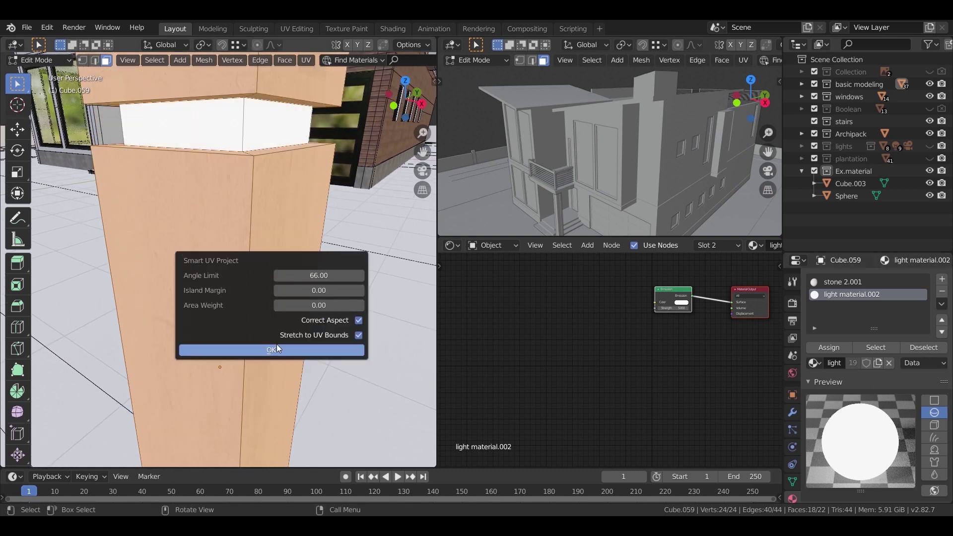
pyautogui.click(272, 348)
pyautogui.press('u')
pyautogui.click(286, 372)
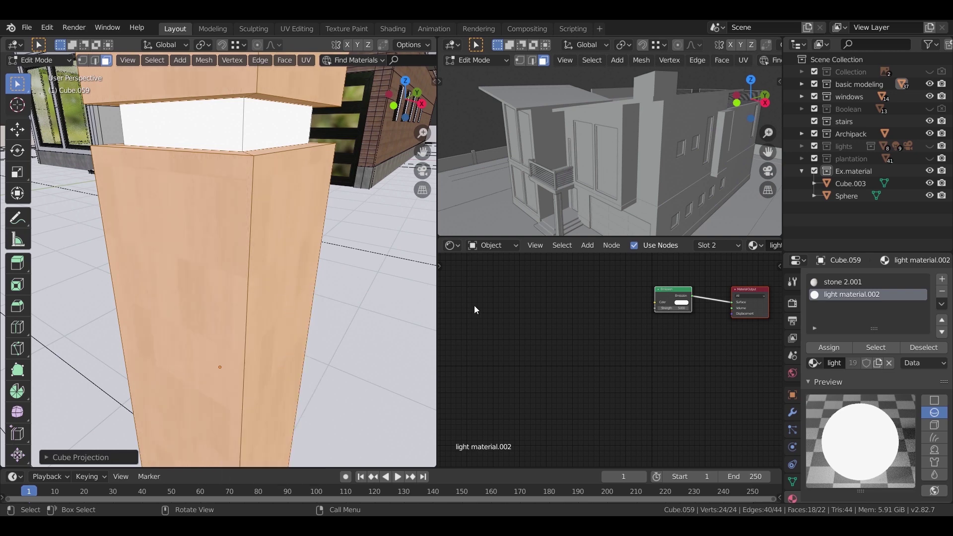
# Show the UV Editor and scale all of the post's UV islands uniformly to about half size.
pyautogui.click(451, 245)
pyautogui.click(478, 317)
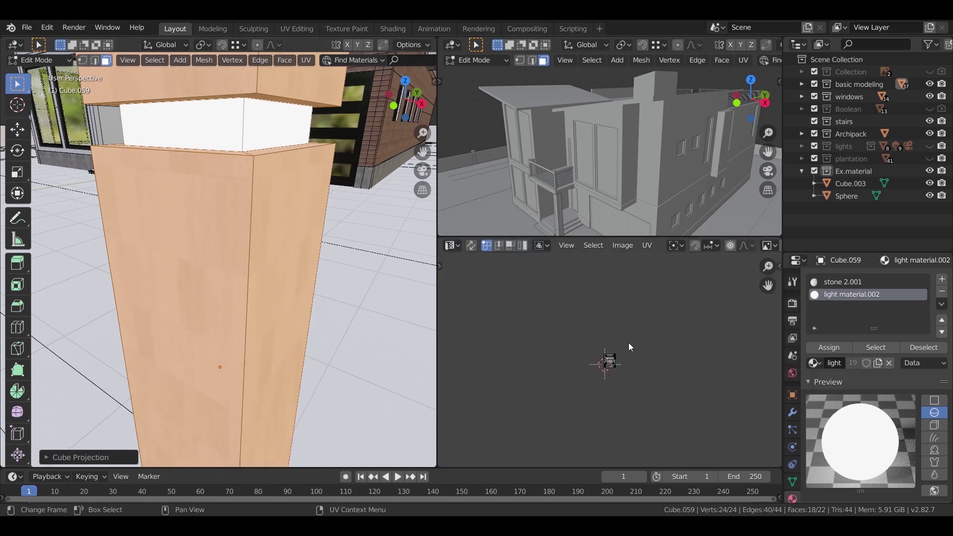
pyautogui.moveTo(590, 400); pyautogui.dragTo(588, 402)
pyautogui.write('s')
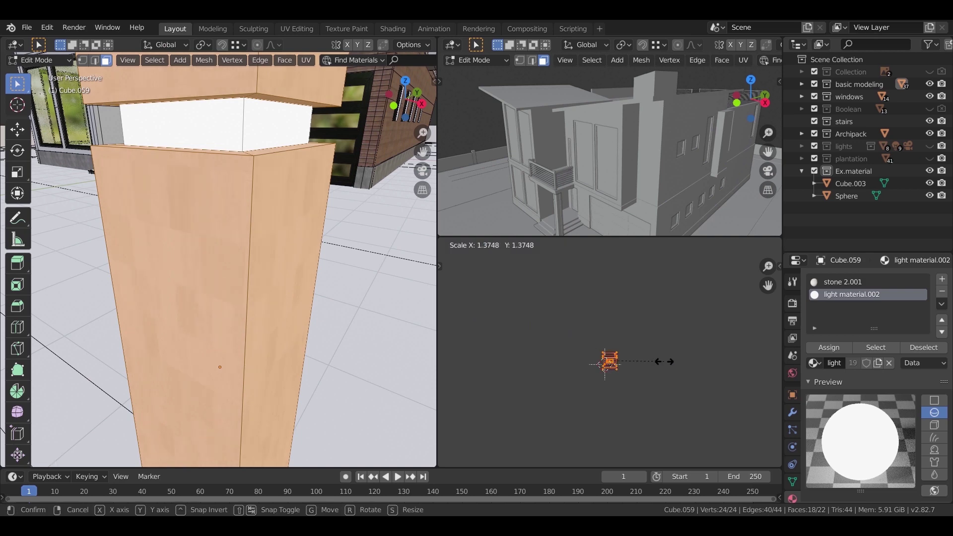
pyautogui.write('5')
pyautogui.press('BackSpace')
pyautogui.write('2')
pyautogui.press('BackSpace')
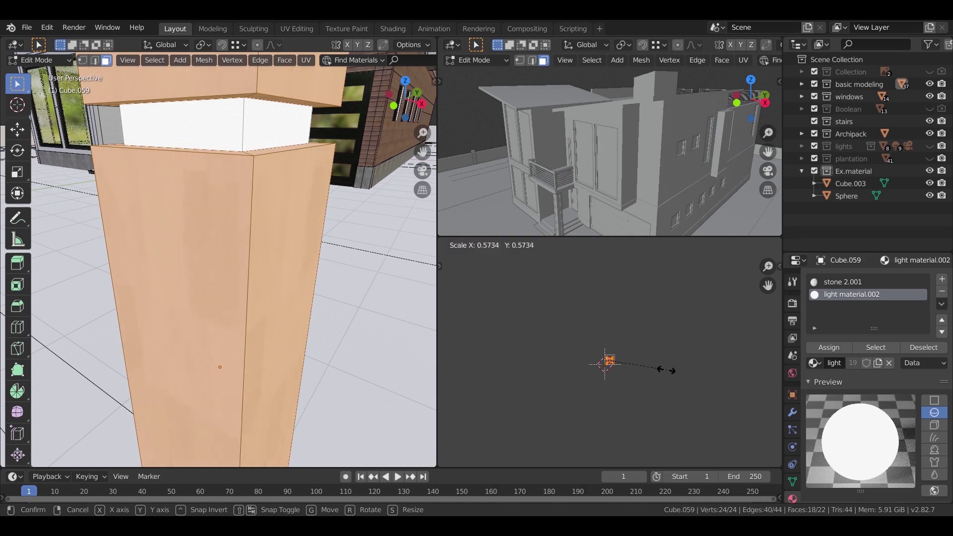
pyautogui.click(659, 364)
# Rescale the post's UV islands along X, resize them once more to refine the stone blocks, and leave Edit Mode.
pyautogui.moveTo(233, 256); pyautogui.dragTo(312, 221, button='middle')
pyautogui.press('s')
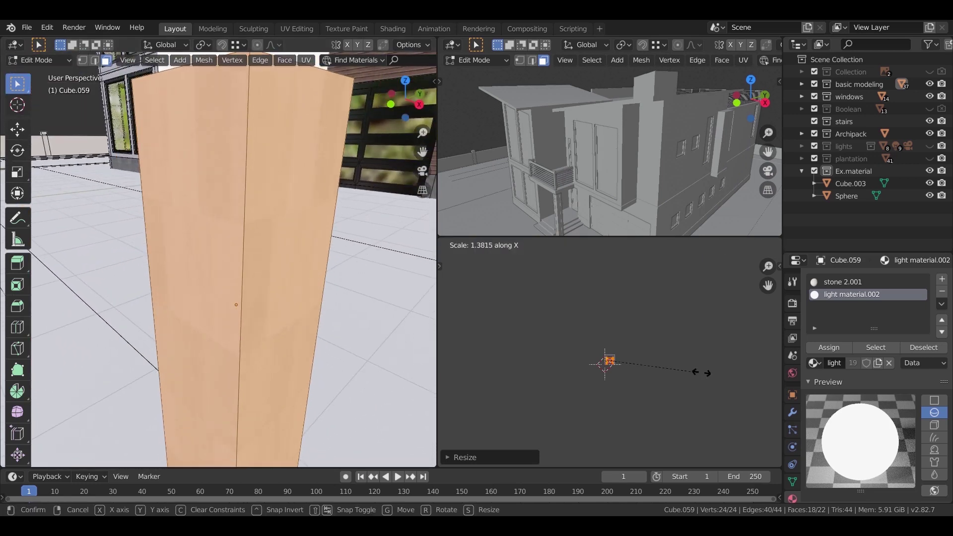
pyautogui.click(643, 356)
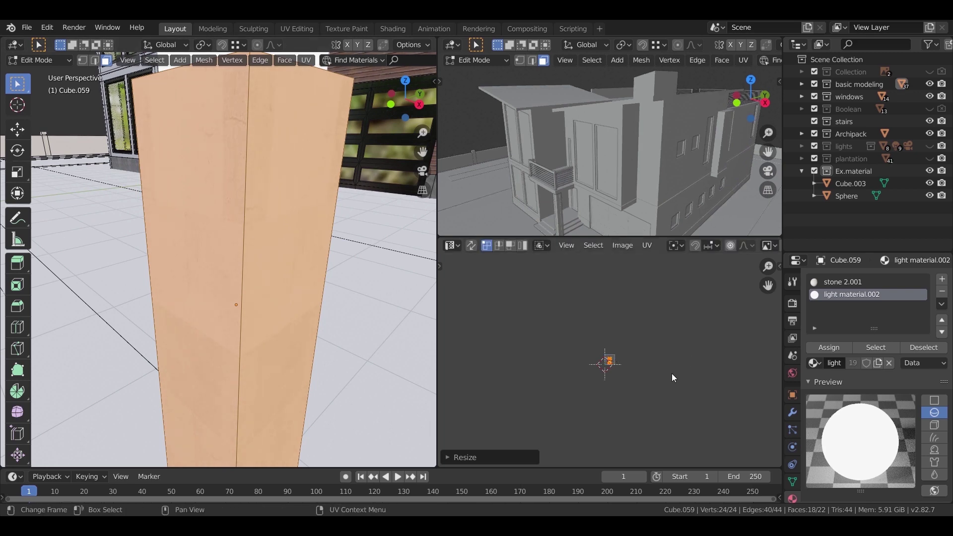
pyautogui.press('s')
pyautogui.click(701, 374)
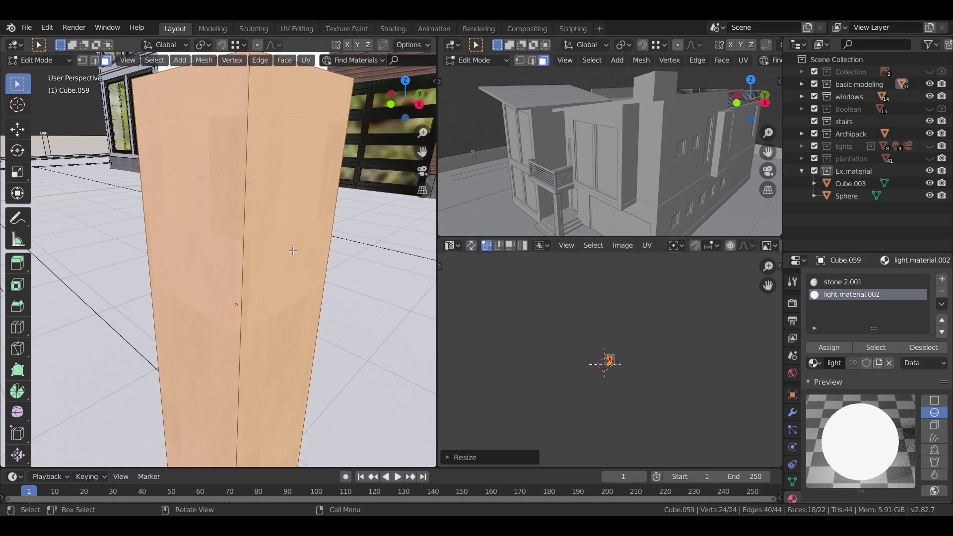
pyautogui.press('Tab')
pyautogui.moveTo(264, 243); pyautogui.dragTo(298, 263, button='middle')
# Switch the UV Editor area back to the Shader Editor and show the post's stone 2.001 nodes.
pyautogui.click(450, 246)
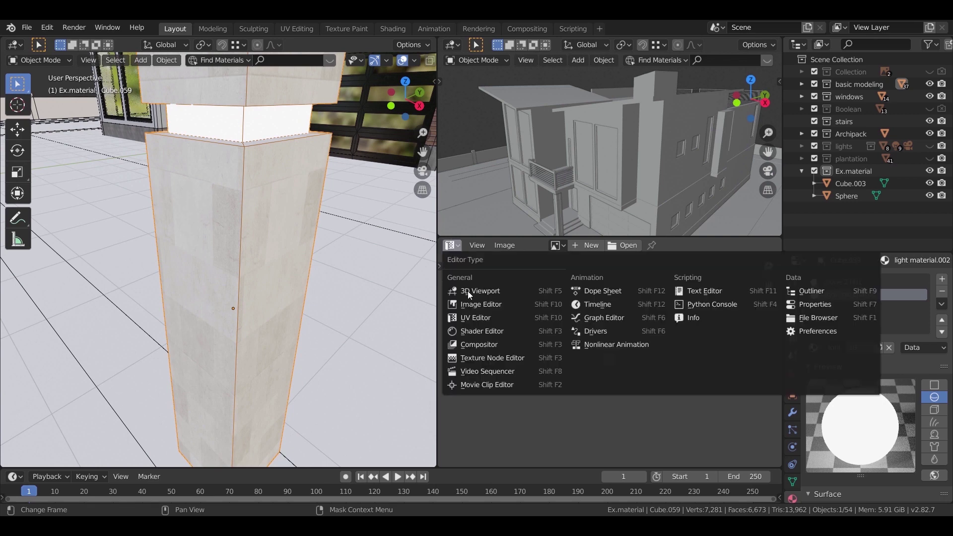
pyautogui.click(478, 330)
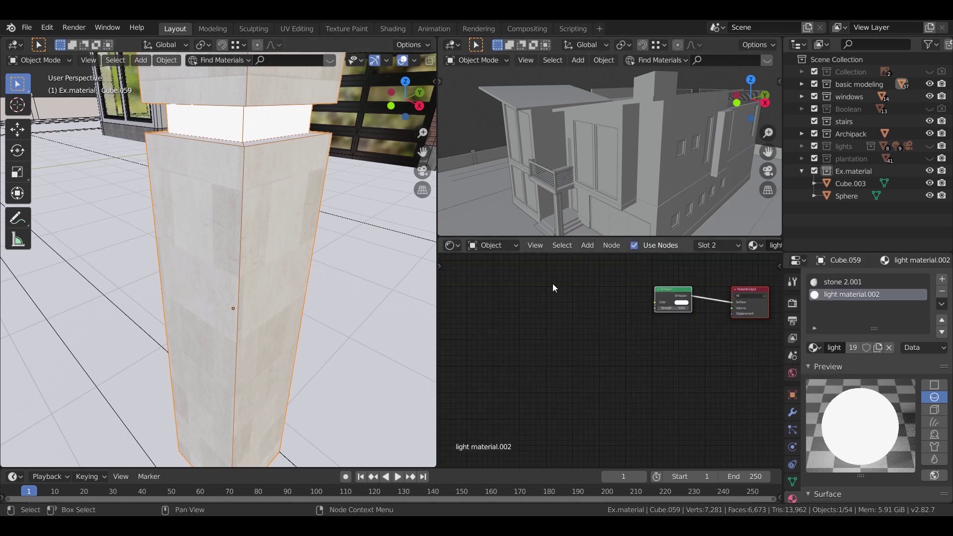
pyautogui.moveTo(568, 319); pyautogui.dragTo(541, 357, button='middle')
pyautogui.scroll(3, 611, 343)
pyautogui.click(839, 282)
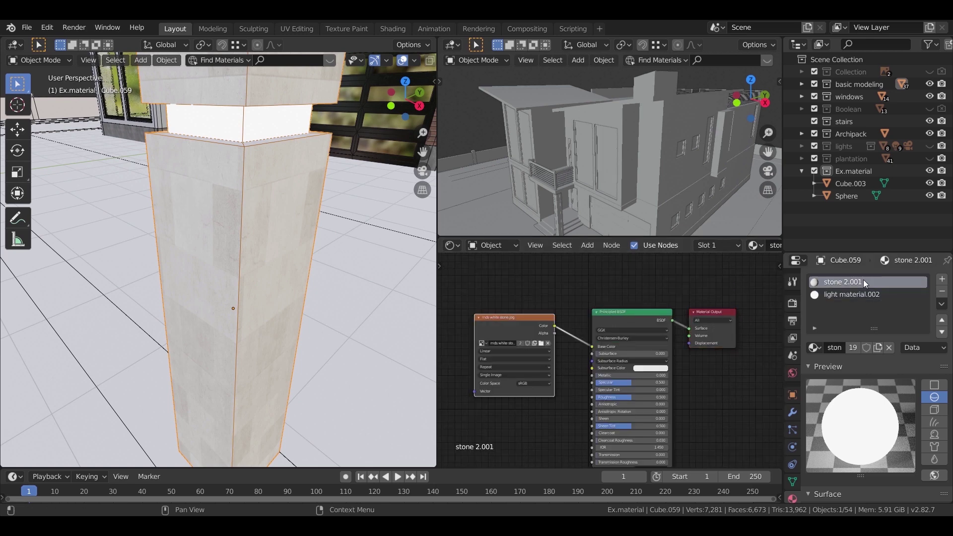
pyautogui.moveTo(531, 464); pyautogui.dragTo(547, 512, button='middle')
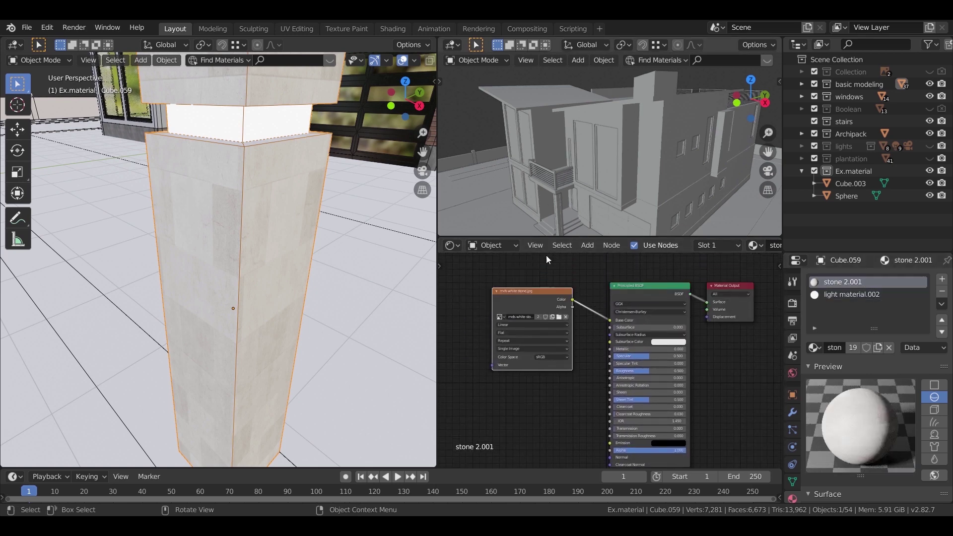
# Add an Image Texture node to the post's stone 2.001 material and load mds yellow stone bumb 2 .jpg from the mds yellow stone folder.
pyautogui.moveTo(557, 297); pyautogui.dragTo(557, 335, button='middle')
pyautogui.moveTo(551, 331); pyautogui.dragTo(556, 283)
pyautogui.scroll(4, 560, 371)
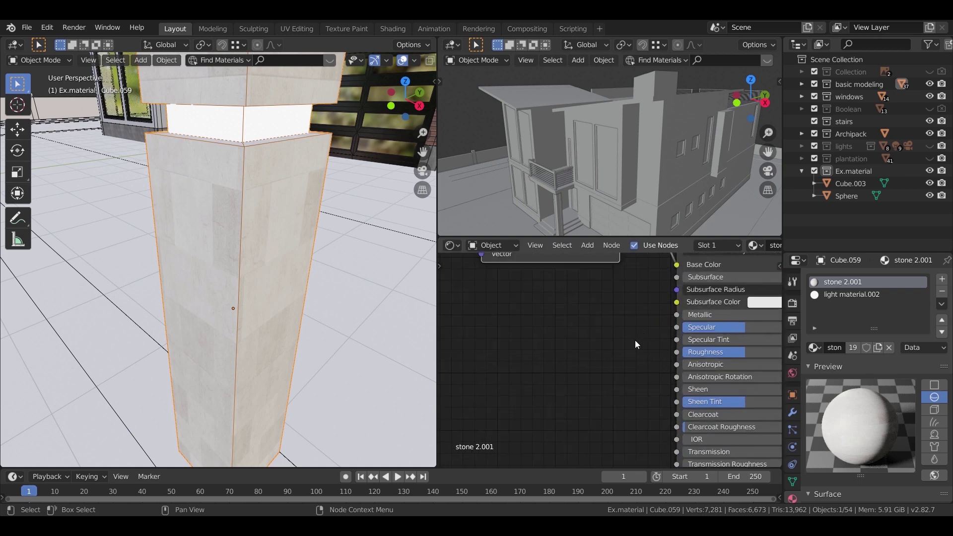
pyautogui.hotkey('shift', 'a')
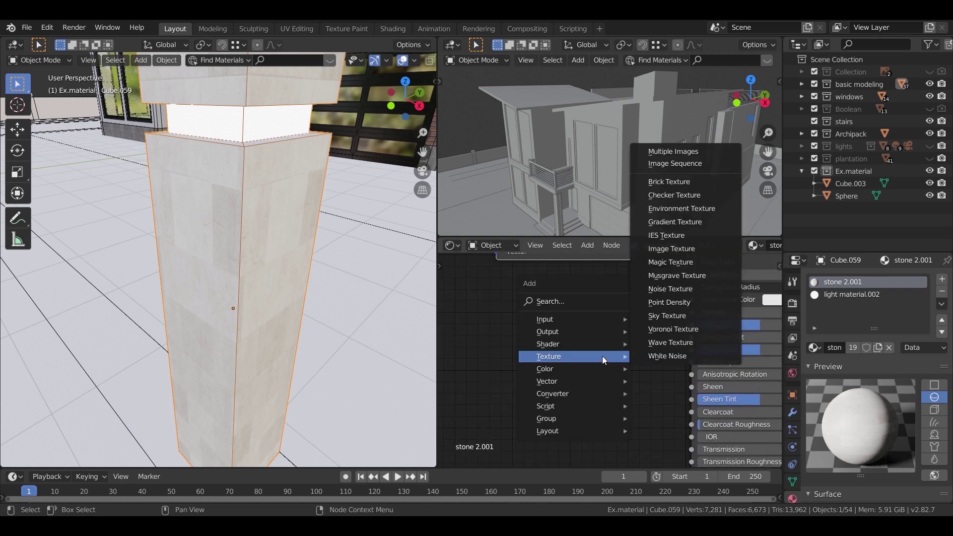
pyautogui.click(670, 247)
pyautogui.click(475, 303)
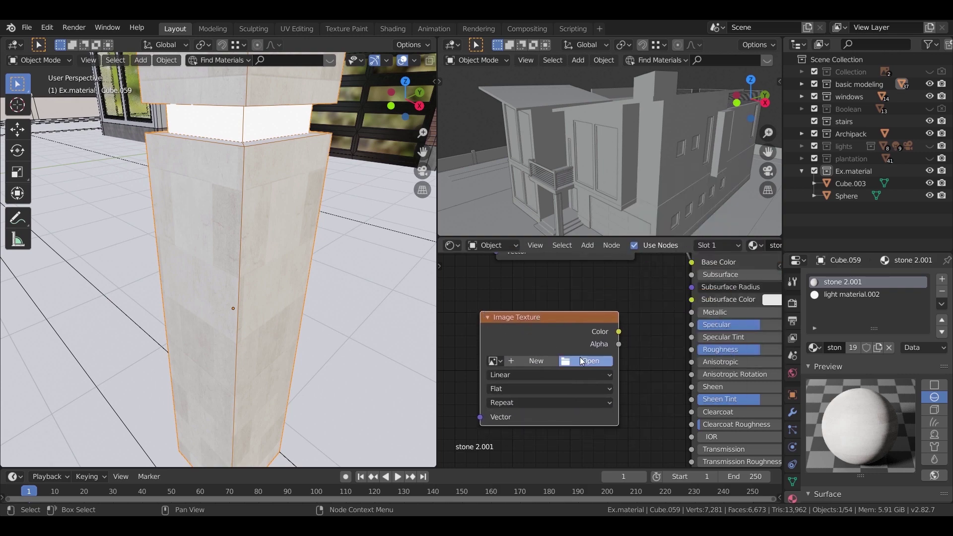
pyautogui.click(583, 361)
pyautogui.click(230, 290)
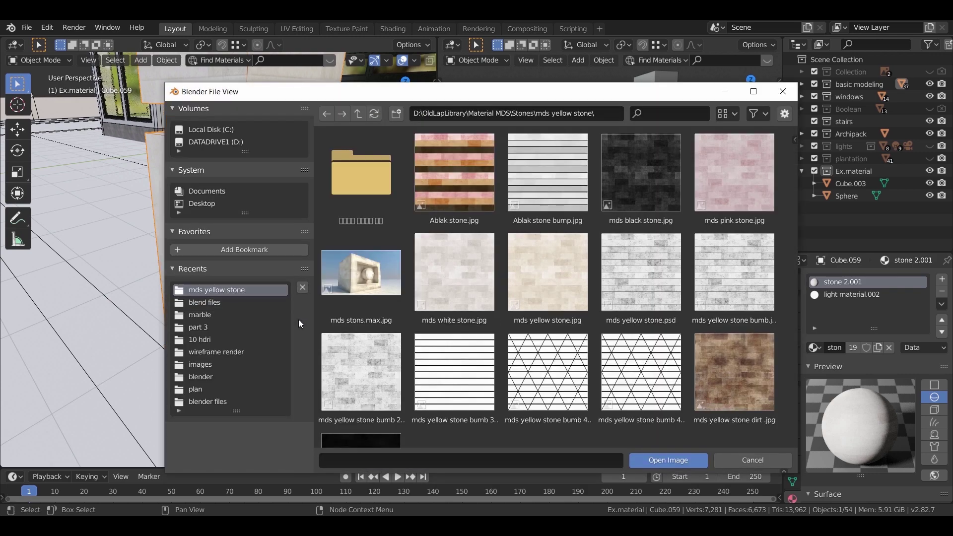
pyautogui.click(375, 364)
pyautogui.doubleClick(375, 366)
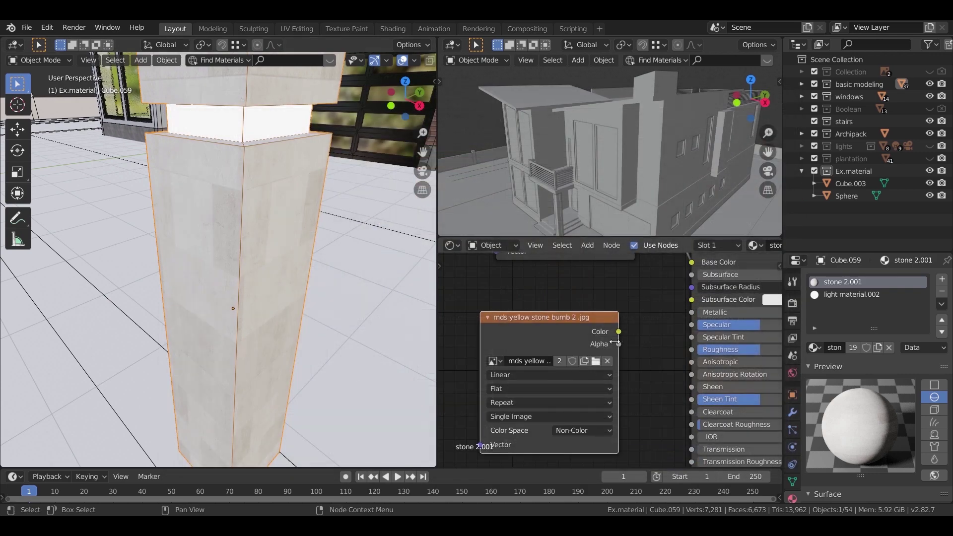
# Keep the bump image's Color Space at Non-Color and connect its Color output to the Principled BSDF's Roughness.
pyautogui.click(593, 430)
pyautogui.click(576, 354)
pyautogui.moveTo(620, 289); pyautogui.dragTo(596, 290, button='middle')
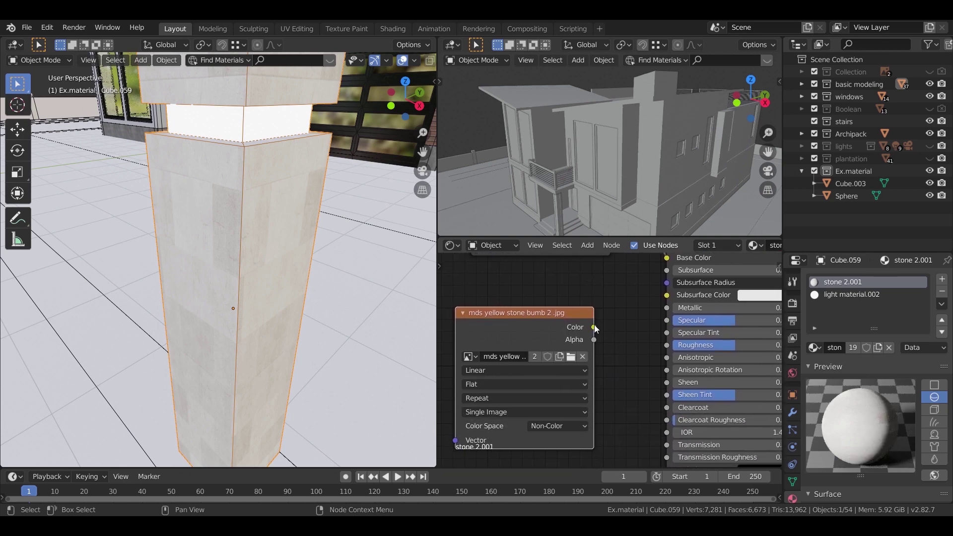
pyautogui.moveTo(596, 330); pyautogui.dragTo(665, 345)
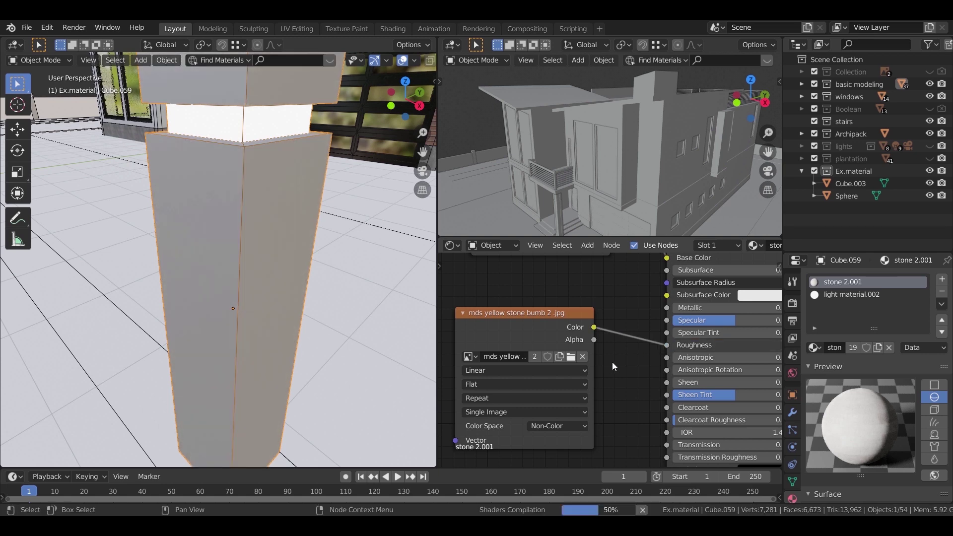
pyautogui.scroll(-2, 612, 362)
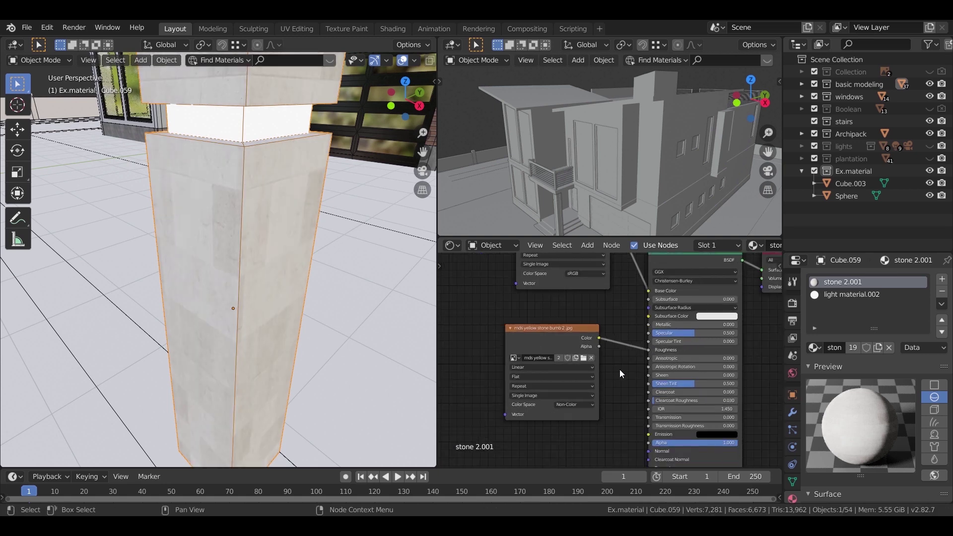
# Add another Image Texture node below the roughness image and load mds yellow stone.psd into it.
pyautogui.moveTo(612, 362); pyautogui.dragTo(618, 338, button='middle')
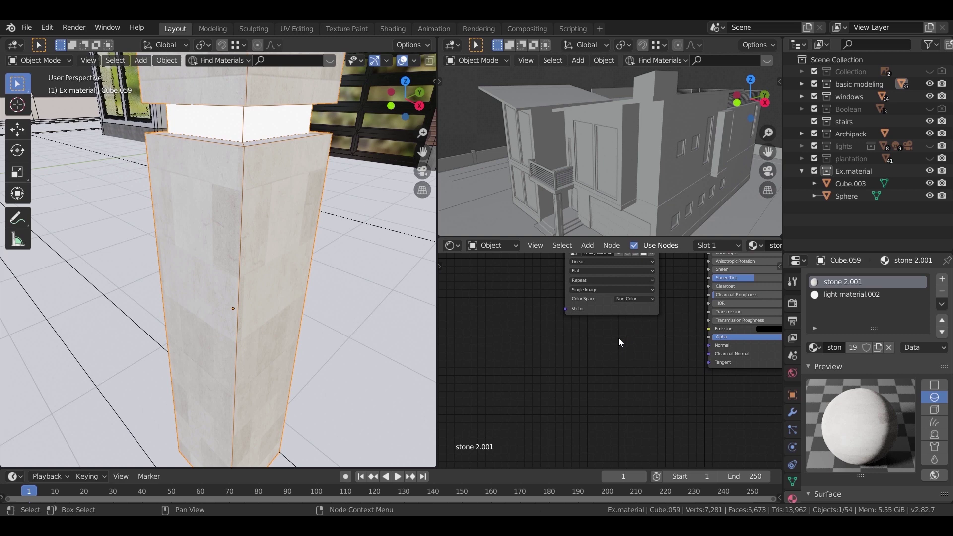
pyautogui.scroll(1, 627, 342)
pyautogui.hotkey('shift', 'a')
pyautogui.moveTo(559, 350)
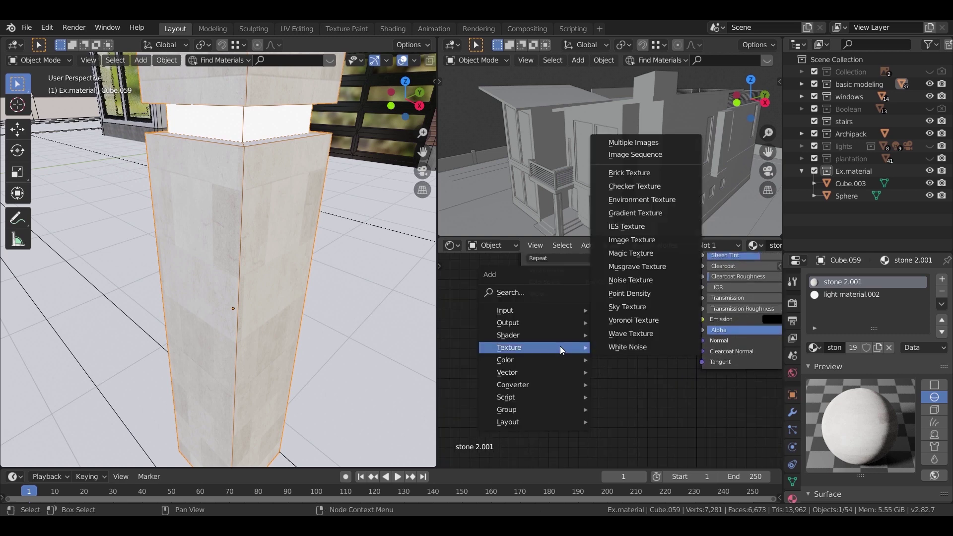
pyautogui.click(631, 240)
pyautogui.click(496, 312)
pyautogui.click(589, 349)
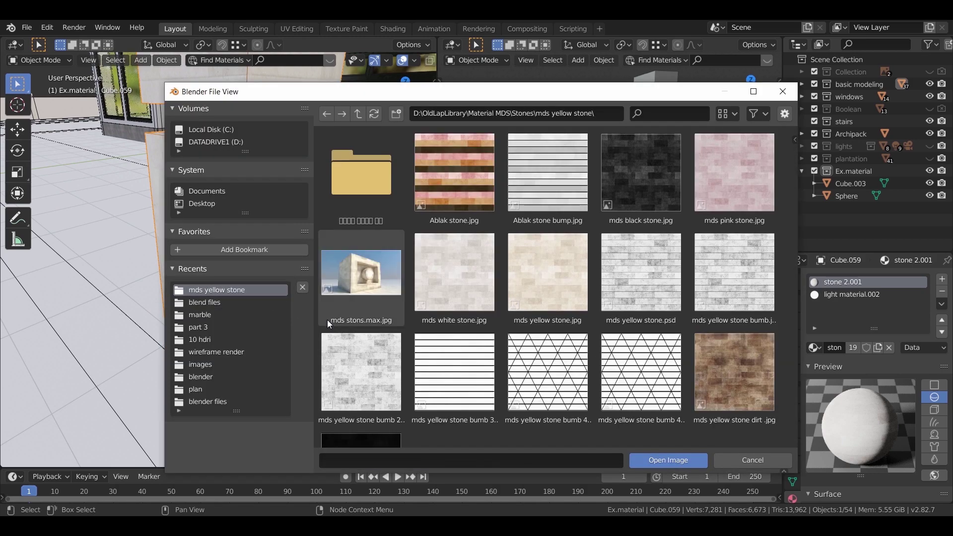
pyautogui.doubleClick(629, 285)
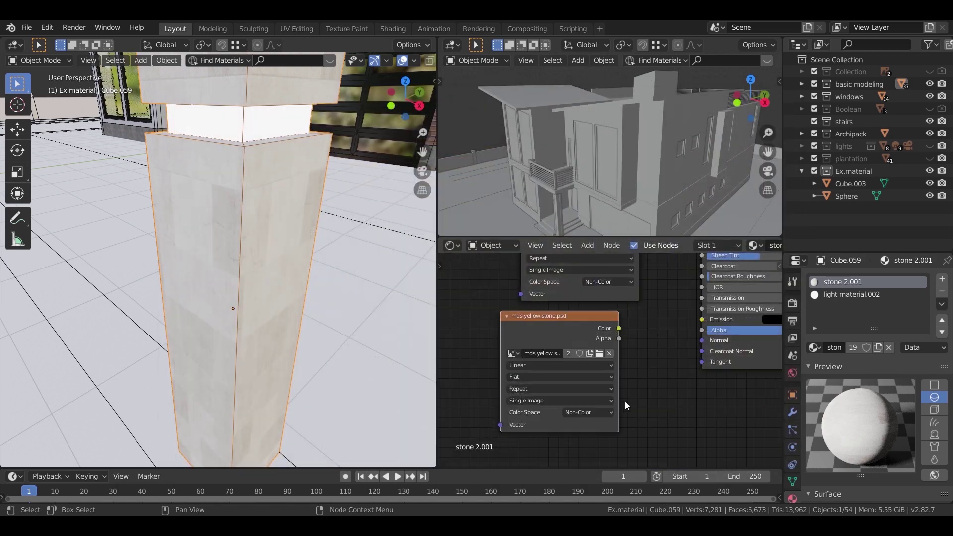
# Move the mds yellow stone.psd node farther from the shader and add a Normal Map node beside it.
pyautogui.scroll(2, 569, 434)
pyautogui.moveTo(648, 329); pyautogui.dragTo(601, 322, button='middle')
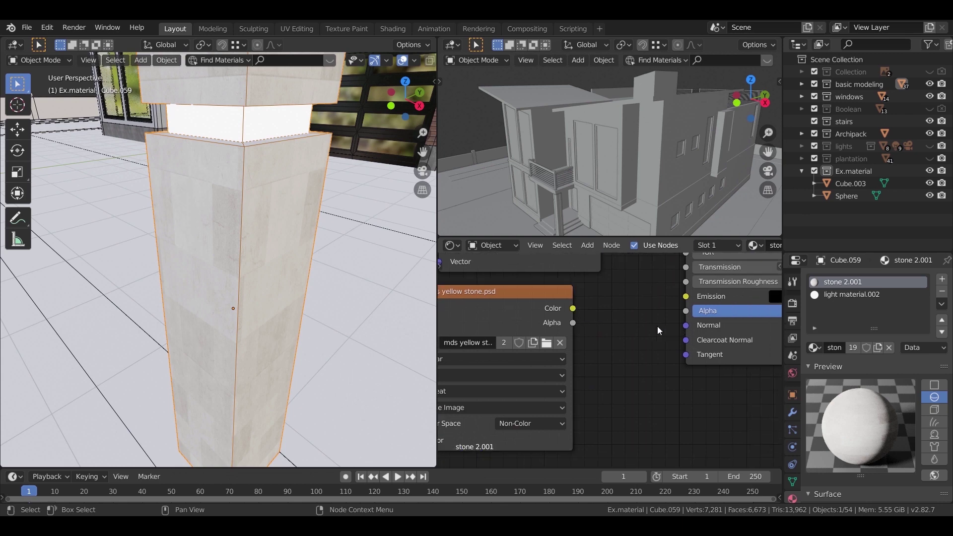
pyautogui.moveTo(595, 330); pyautogui.dragTo(668, 320, button='middle')
pyautogui.scroll(-4, 665, 321)
pyautogui.moveTo(618, 308); pyautogui.dragTo(491, 305)
pyautogui.hotkey('shift', 'a')
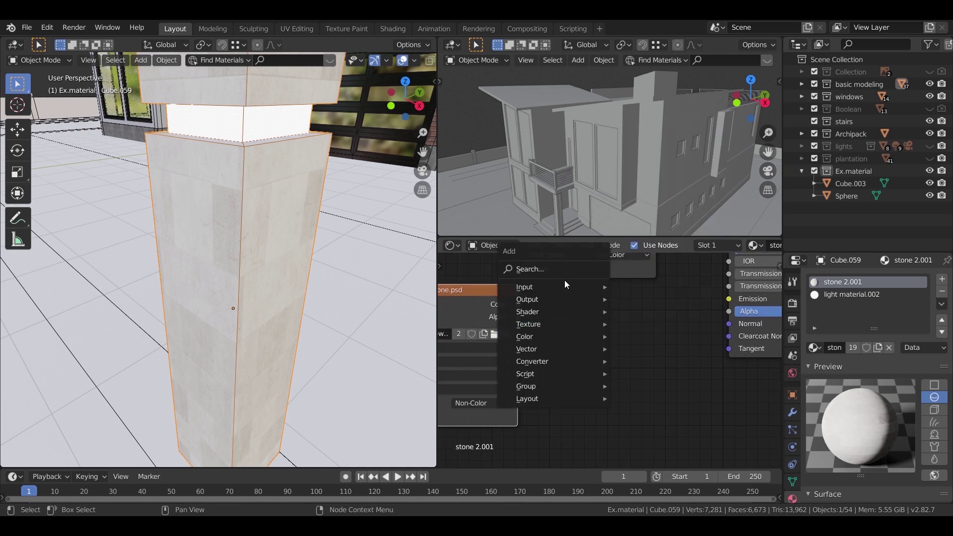
pyautogui.click(561, 270)
pyautogui.write('no')
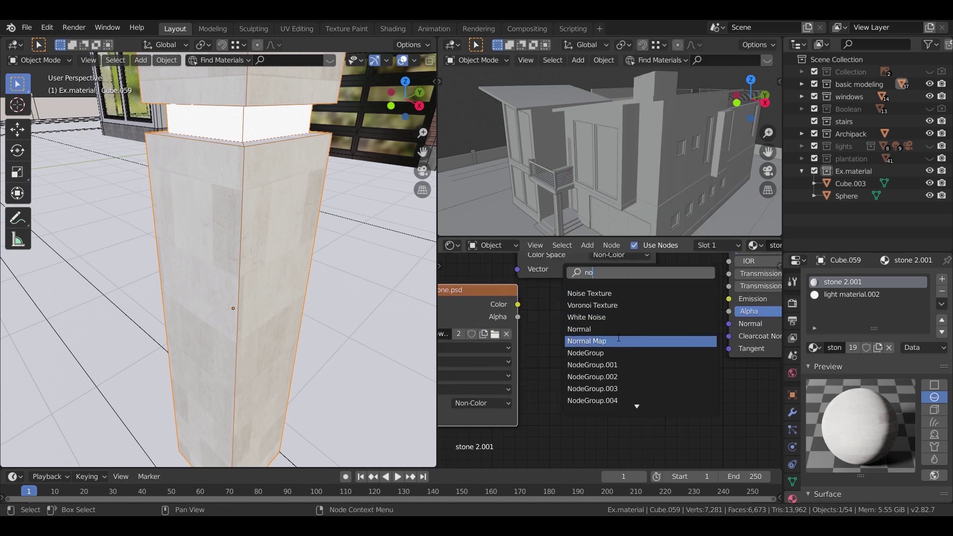
pyautogui.click(587, 341)
pyautogui.click(539, 299)
# Add a Bump node between the Normal Map node and the Principled BSDF.
pyautogui.hotkey('shift', 'a')
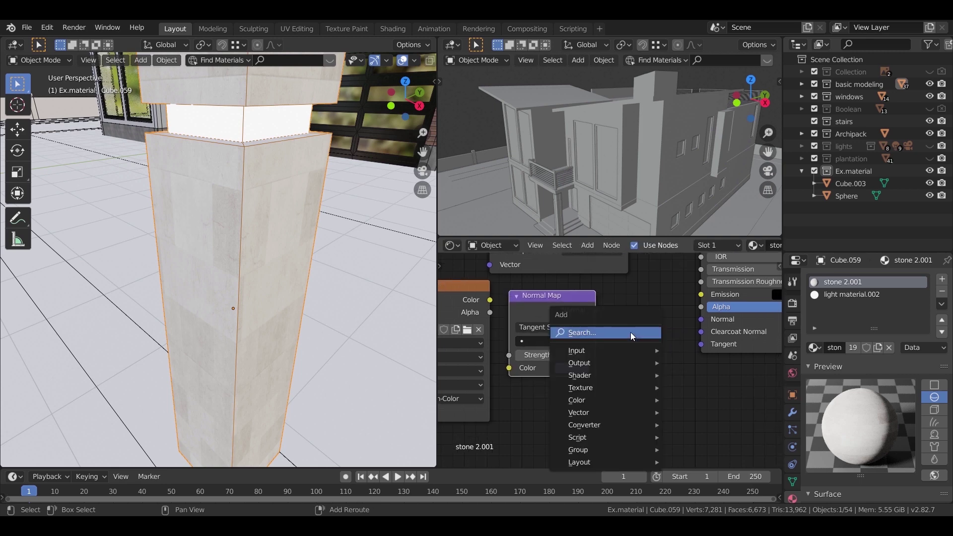
pyautogui.press('Escape')
pyautogui.hotkey('shift', 'a')
pyautogui.click(618, 329)
pyautogui.write('bum')
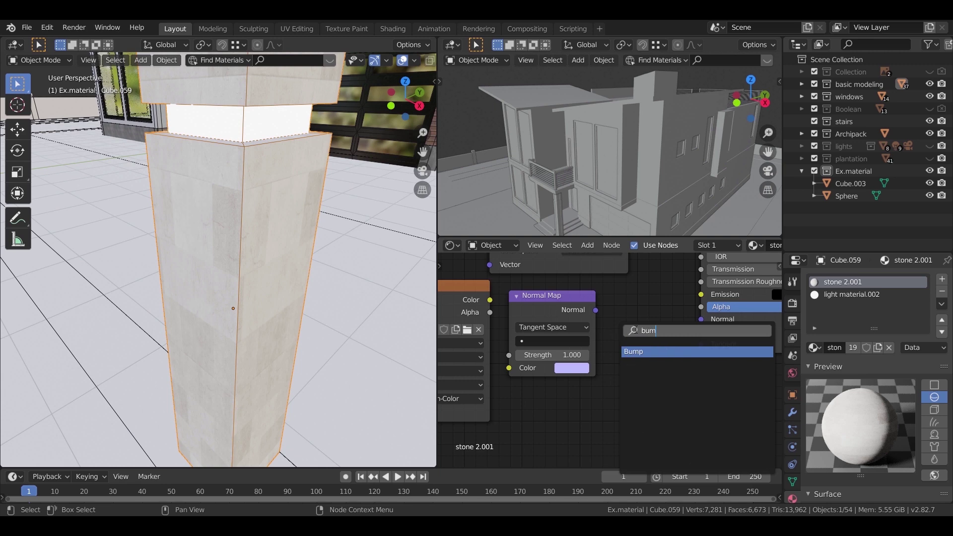
pyautogui.click(639, 351)
pyautogui.click(608, 311)
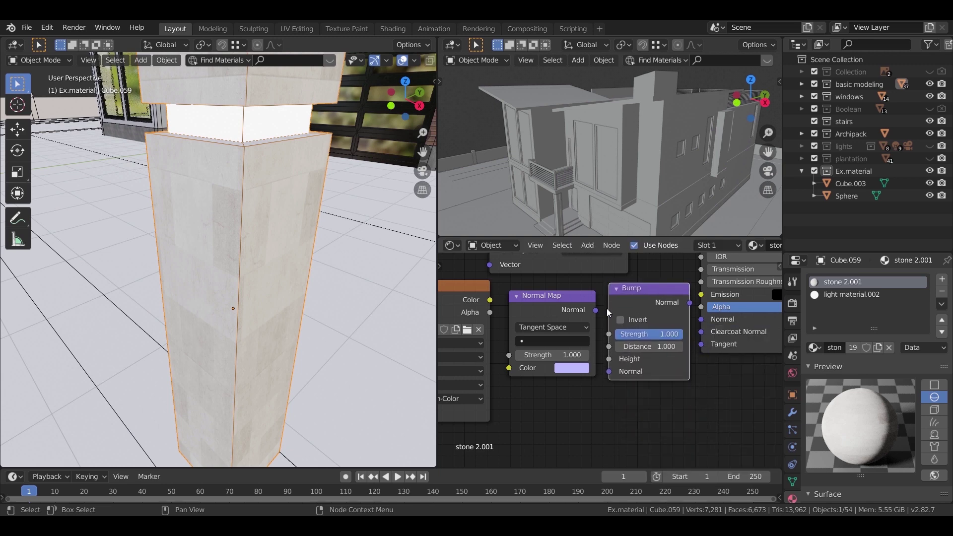
# Link the psd image's Color to the Normal Map, its Normal output to the Bump's Normal, and the Bump to the shader's Normal.
pyautogui.moveTo(490, 301); pyautogui.dragTo(509, 367)
pyautogui.moveTo(533, 368); pyautogui.dragTo(605, 363, button='middle')
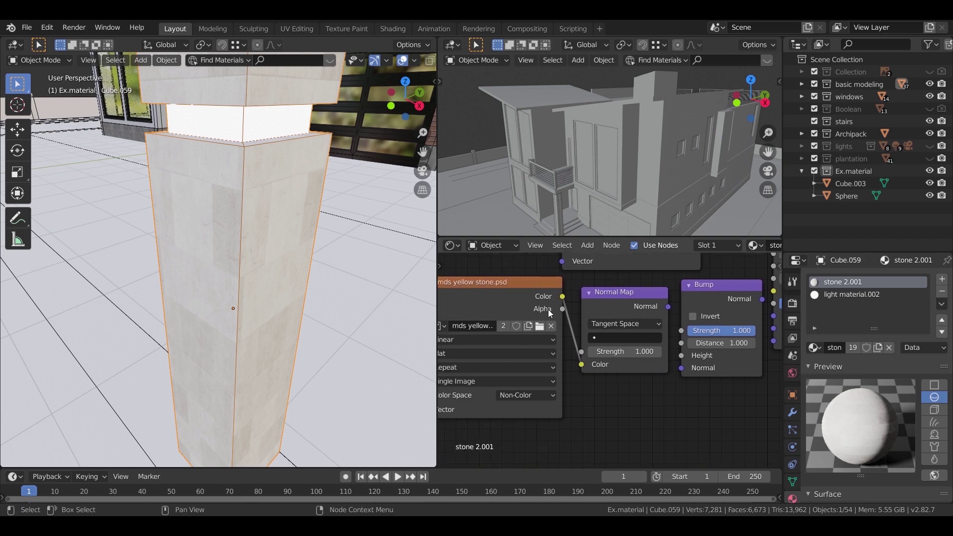
pyautogui.scroll(-3, 548, 309)
pyautogui.moveTo(549, 309); pyautogui.dragTo(486, 310)
pyautogui.moveTo(631, 306); pyautogui.dragTo(653, 353)
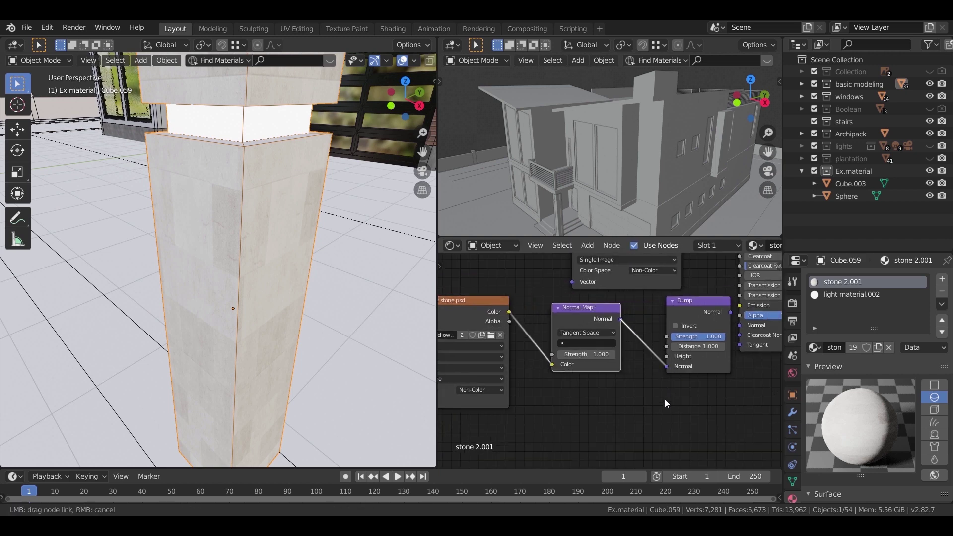
pyautogui.moveTo(714, 312); pyautogui.dragTo(740, 333)
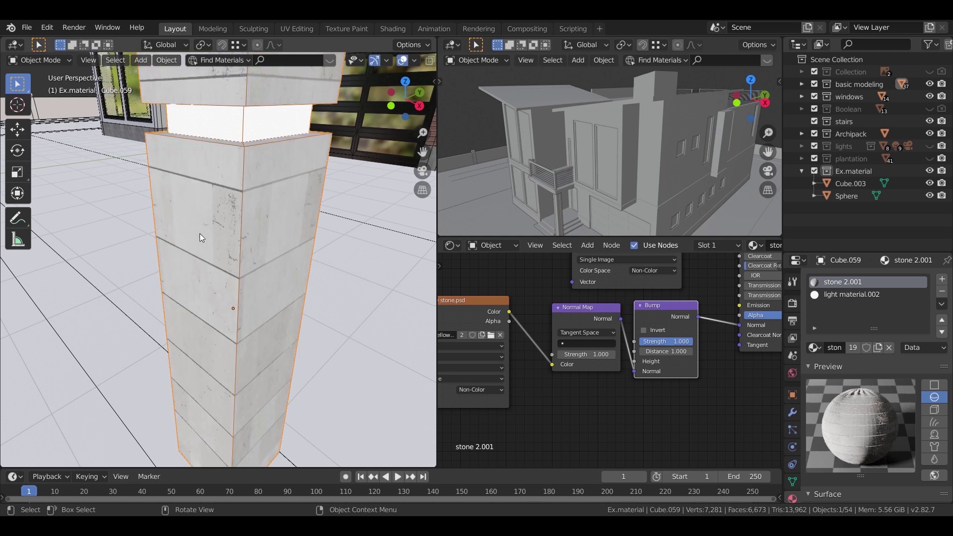
# Set the Normal Map node's strength to 0.2 and check the stone relief on the post.
pyautogui.click(587, 353)
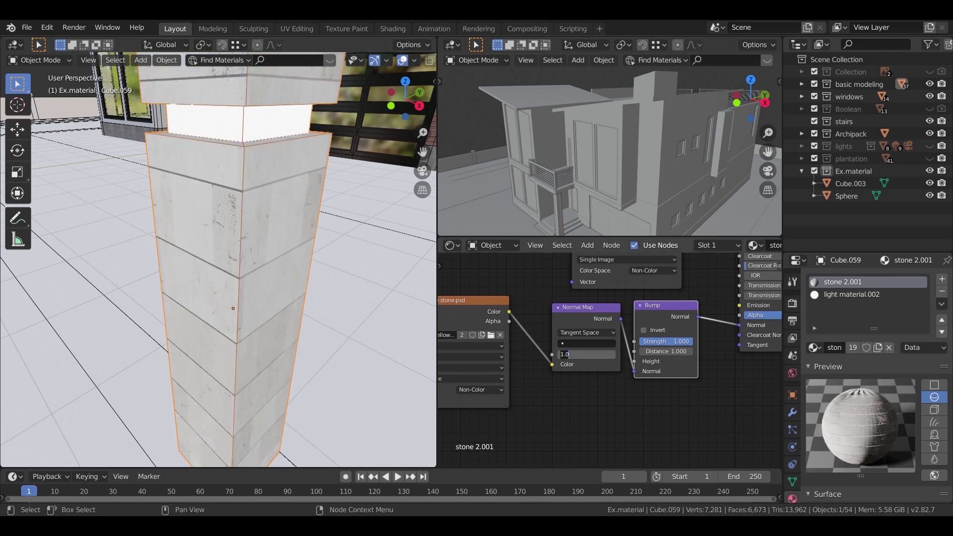
pyautogui.press('Return')
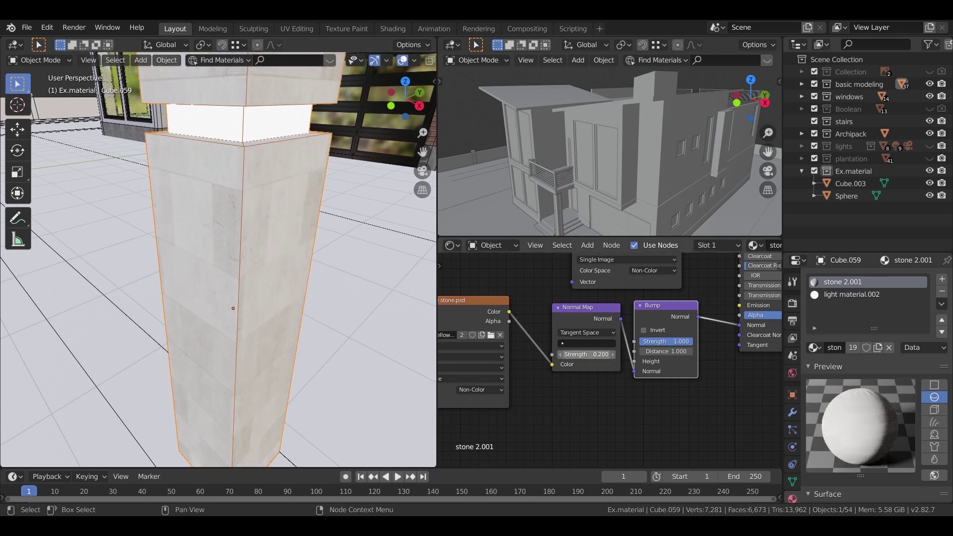
pyautogui.moveTo(277, 295); pyautogui.dragTo(243, 298, button='middle')
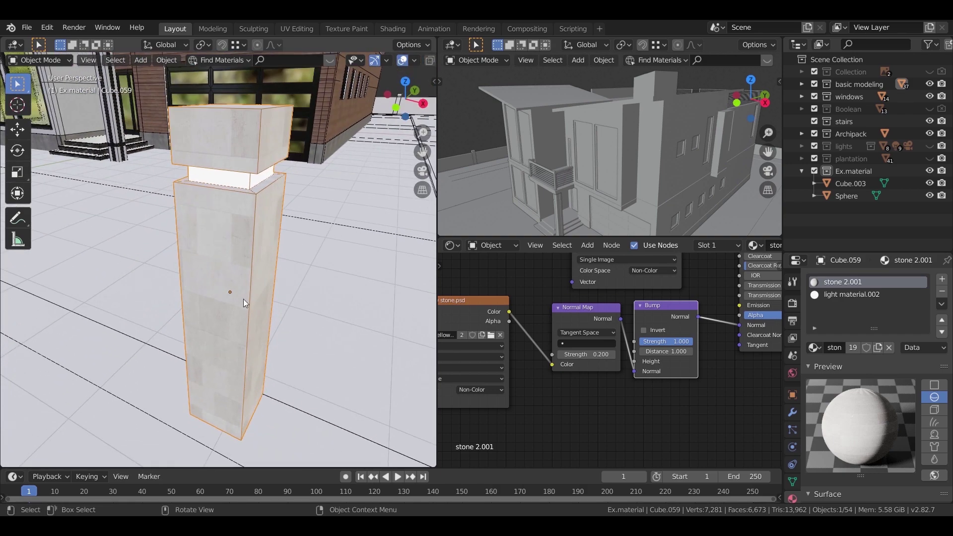
pyautogui.press('Tab')
pyautogui.press('Tab')
# Select the fence's corner post with the mapped post as active, transfer the UV maps, and inspect the corner post's stone.
pyautogui.scroll(-4, 307, 307)
pyautogui.keyDown('shift'); pyautogui.moveTo(311, 311); pyautogui.dragTo(248, 255, button='middle'); pyautogui.keyUp('shift')
pyautogui.click(282, 253)
pyautogui.scroll(4, 242, 224)
pyautogui.scroll(-4, 249, 255)
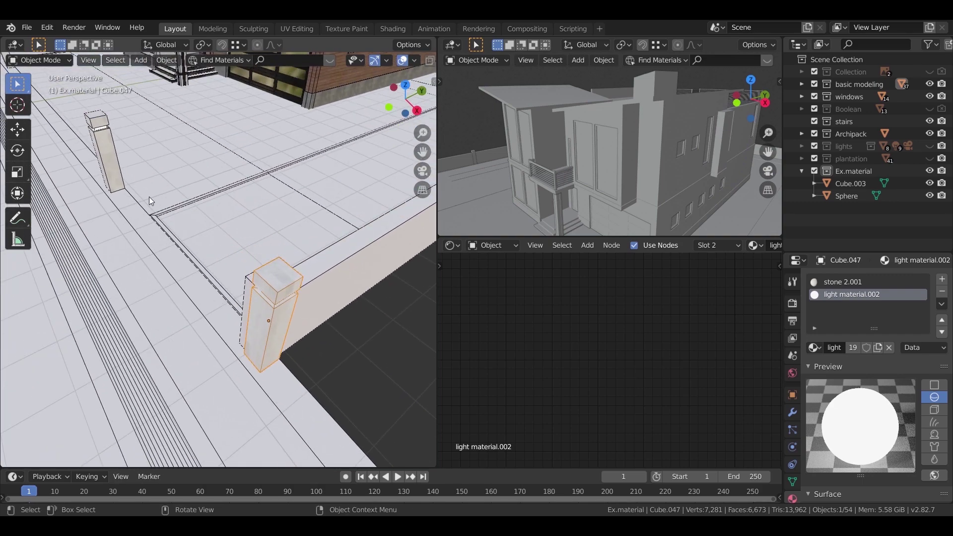
pyautogui.keyDown('shift'); pyautogui.click(106, 157); pyautogui.keyUp('shift')
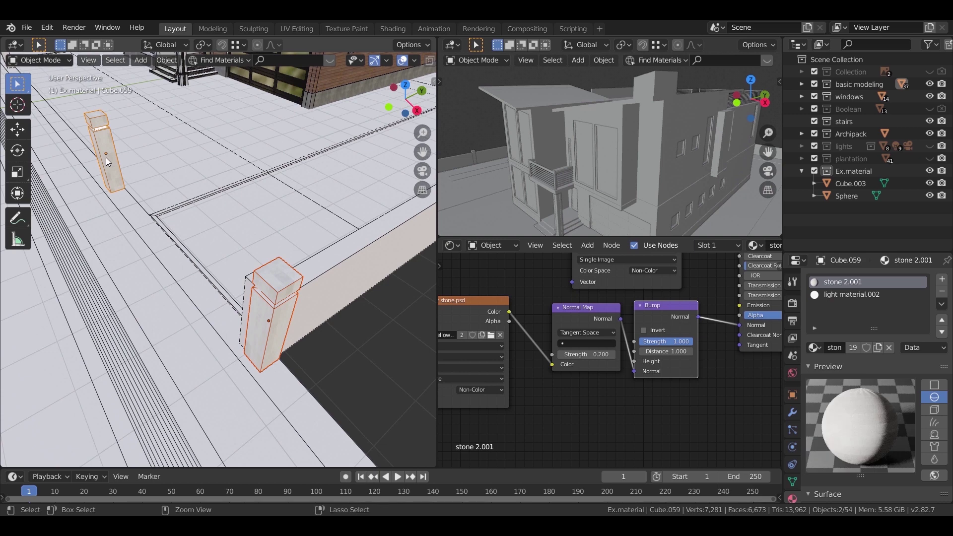
pyautogui.hotkey('ctrl', 'l')
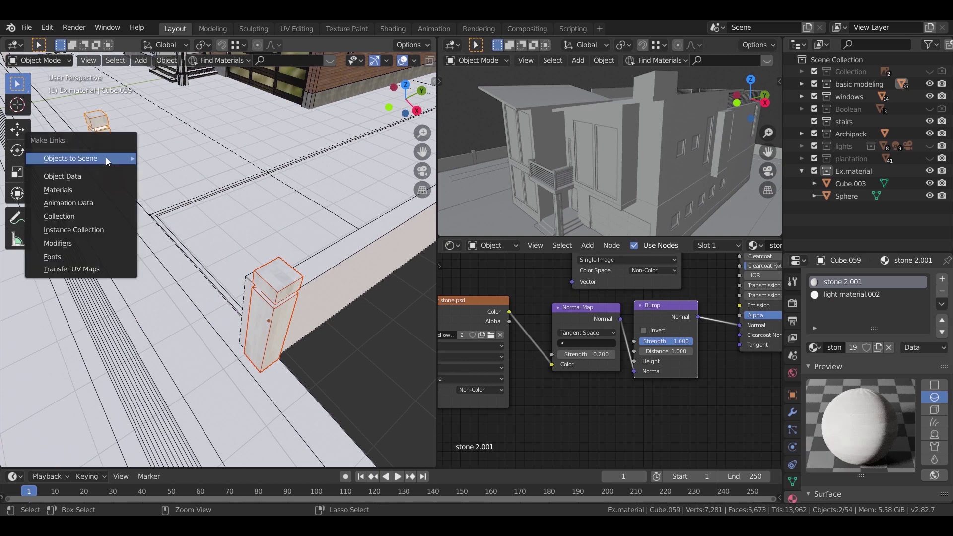
pyautogui.click(112, 271)
pyautogui.moveTo(259, 308); pyautogui.dragTo(253, 279, button='middle')
pyautogui.scroll(2, 276, 294)
pyautogui.scroll(4, 284, 246)
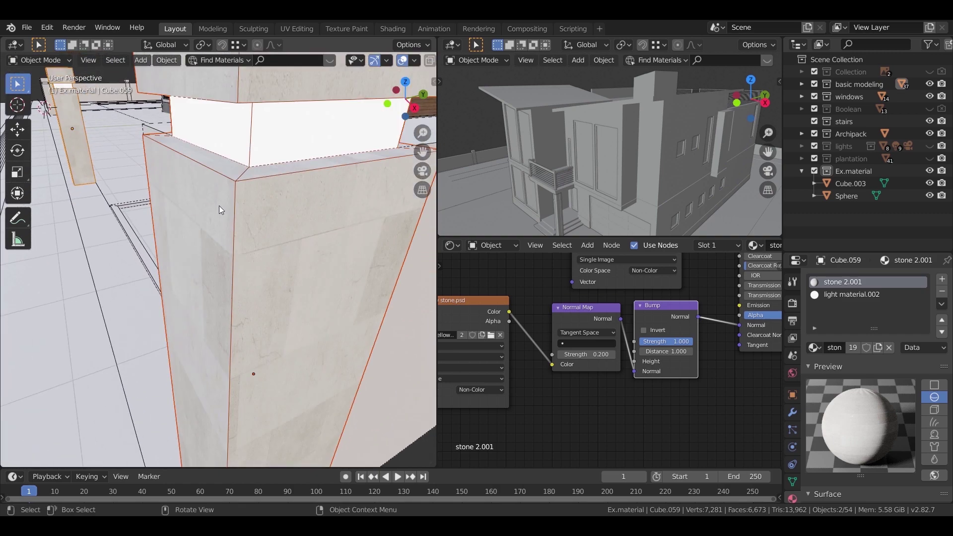
# In top view, select the four fence posts spaced along the +X side beyond the corner post.
pyautogui.scroll(-5, 317, 296)
pyautogui.scroll(-6, 218, 275)
pyautogui.moveTo(219, 275); pyautogui.dragTo(272, 232, button='middle')
pyautogui.click(313, 227)
pyautogui.press('KP_7')
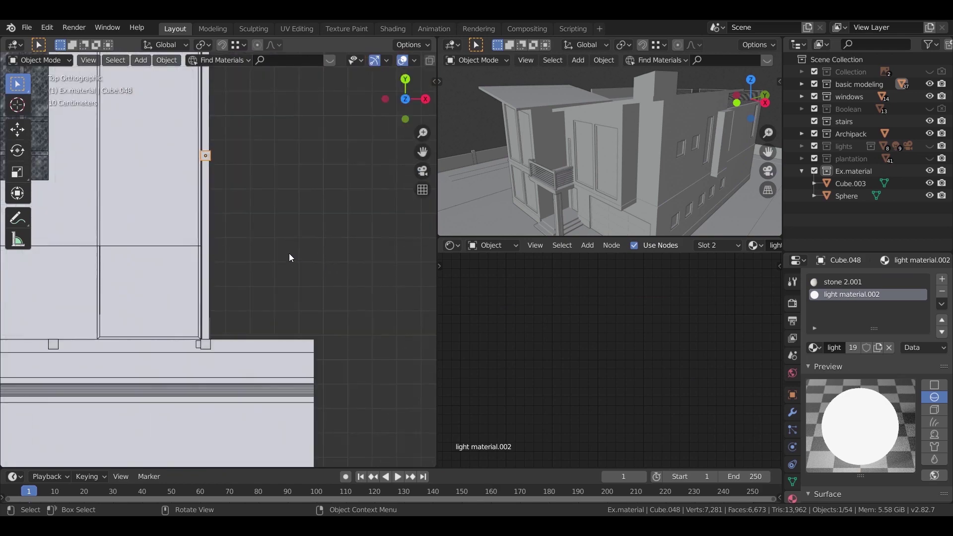
pyautogui.scroll(-4, 297, 259)
pyautogui.keyDown('shift'); pyautogui.moveTo(248, 127); pyautogui.dragTo(282, 272, button='middle'); pyautogui.keyUp('shift')
pyautogui.scroll(3, 282, 273)
pyautogui.scroll(1, 282, 272)
pyautogui.keyDown('shift'); pyautogui.click(286, 270); pyautogui.keyUp('shift')
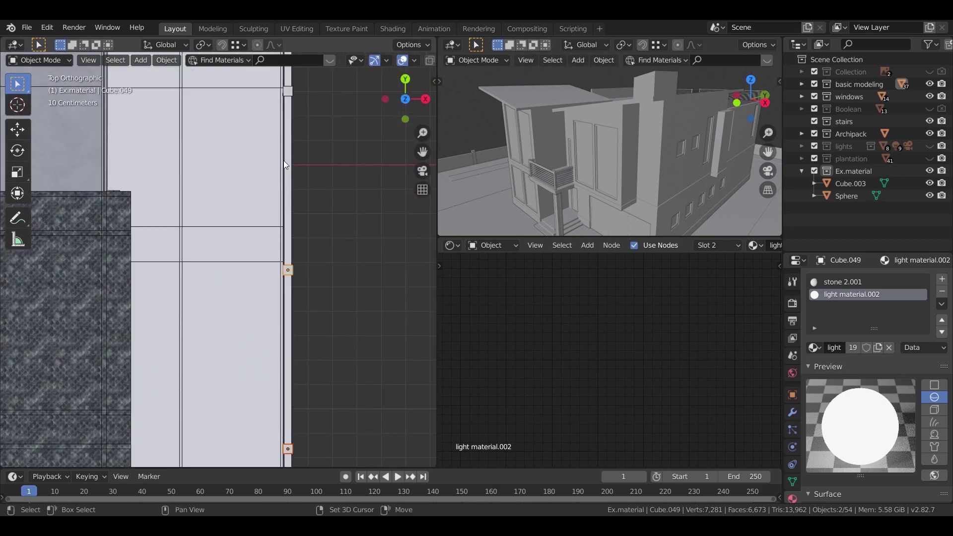
pyautogui.keyDown('shift'); pyautogui.click(289, 93); pyautogui.keyUp('shift')
pyautogui.keyDown('shift'); pyautogui.moveTo(314, 115); pyautogui.dragTo(332, 385, button='middle'); pyautogui.keyUp('shift')
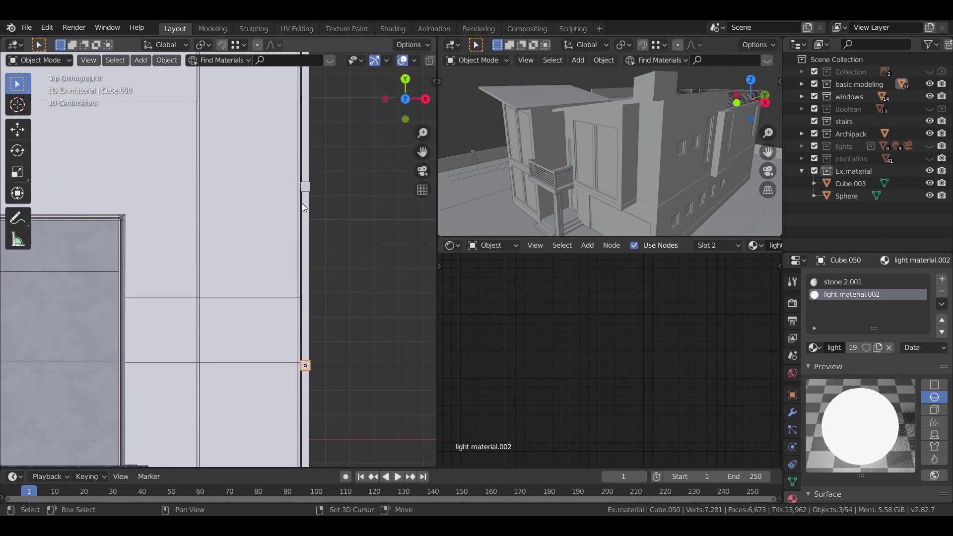
pyautogui.keyDown('shift'); pyautogui.click(305, 186); pyautogui.keyUp('shift')
# Add the rear corner post on the +X side and its neighbour along the rear fence to the selection.
pyautogui.scroll(-3, 327, 208)
pyautogui.scroll(2, 300, 171)
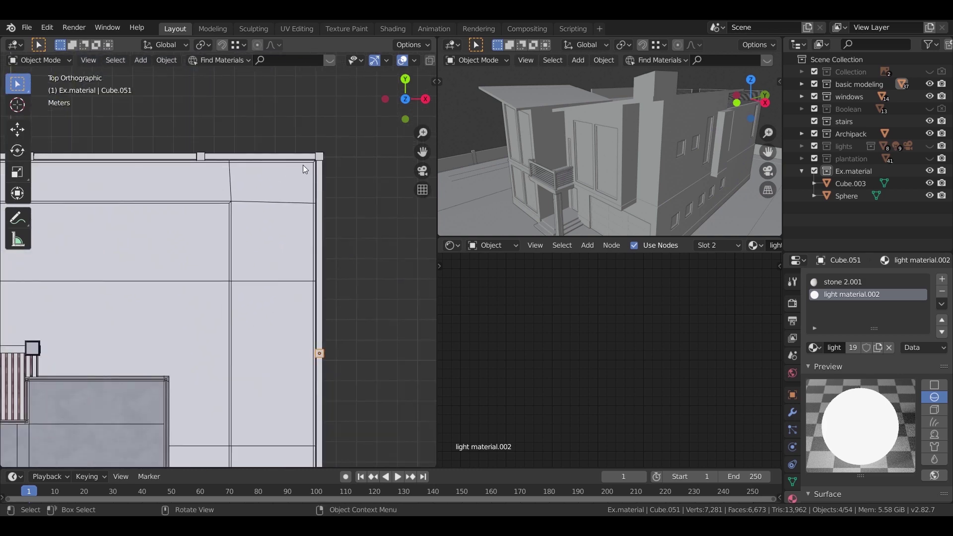
pyautogui.keyDown('shift'); pyautogui.click(318, 154); pyautogui.keyUp('shift')
pyautogui.keyDown('shift'); pyautogui.click(202, 155); pyautogui.keyUp('shift')
pyautogui.scroll(-3, 309, 142)
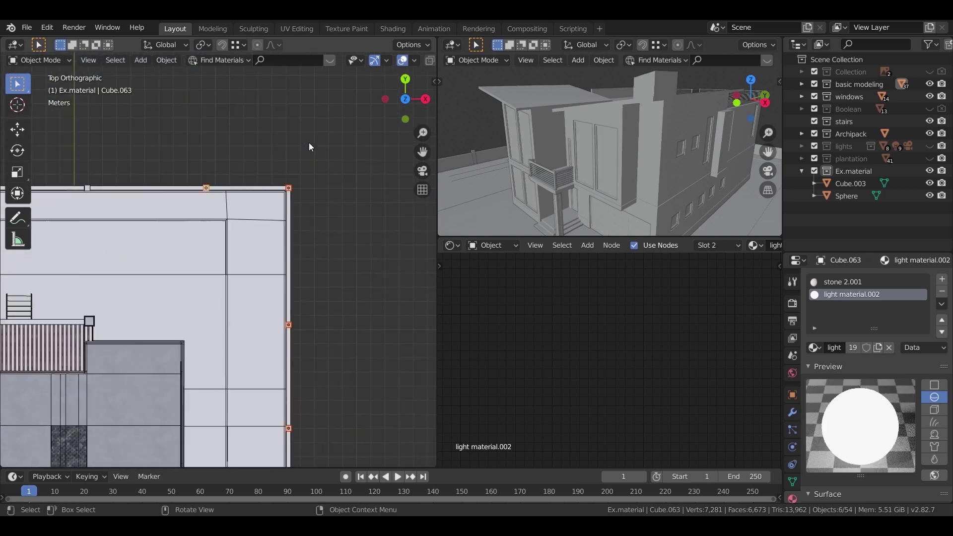
# Add the three remaining intermediate posts along the rear +Y fence to the selection.
pyautogui.keyDown('shift'); pyautogui.moveTo(344, 311); pyautogui.dragTo(365, 144, button='middle'); pyautogui.keyUp('shift')
pyautogui.keyDown('shift'); pyautogui.moveTo(358, 248); pyautogui.dragTo(550, 412, button='middle'); pyautogui.keyUp('shift')
pyautogui.scroll(3, 305, 185)
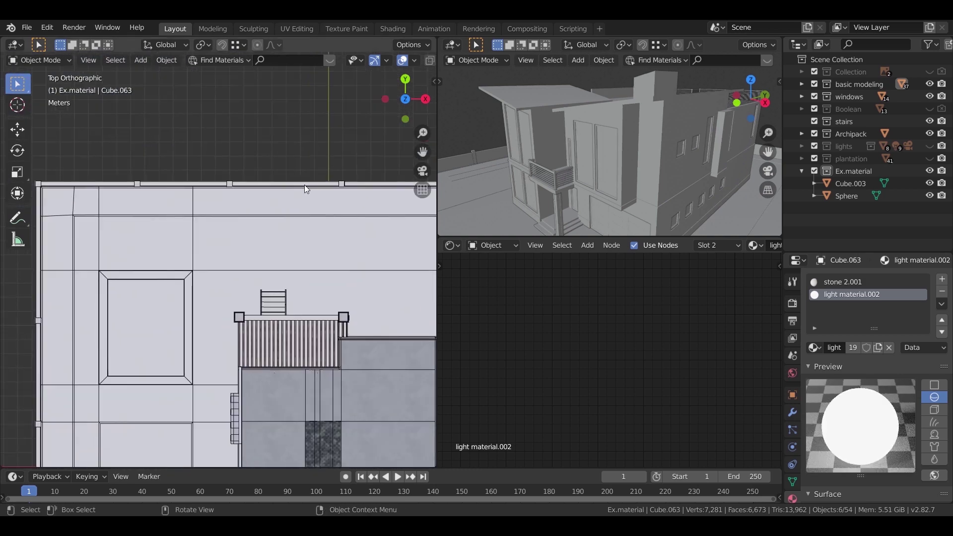
pyautogui.keyDown('shift'); pyautogui.click(392, 150); pyautogui.keyUp('shift')
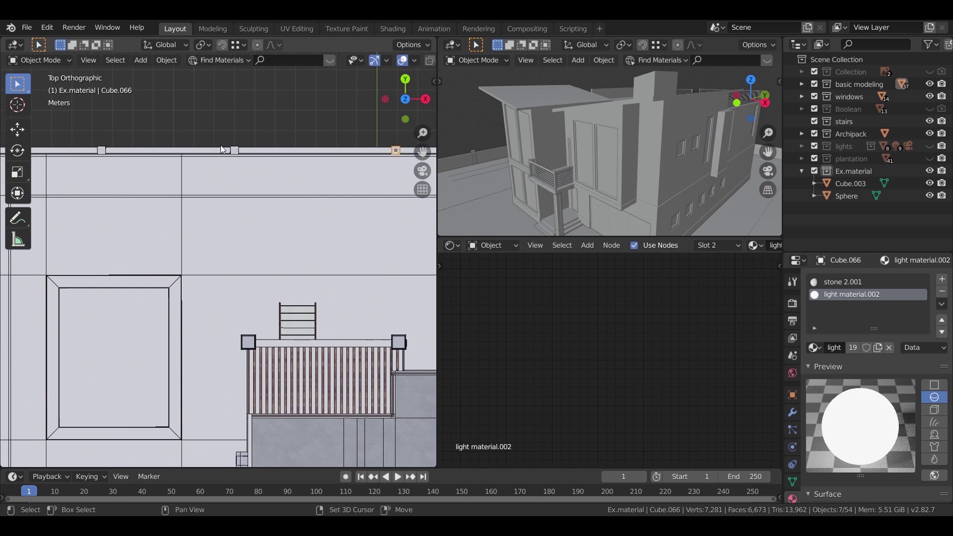
pyautogui.keyDown('shift'); pyautogui.click(102, 150); pyautogui.keyUp('shift')
pyautogui.keyDown('shift'); pyautogui.click(235, 150); pyautogui.keyUp('shift')
pyautogui.scroll(-1, 220, 159)
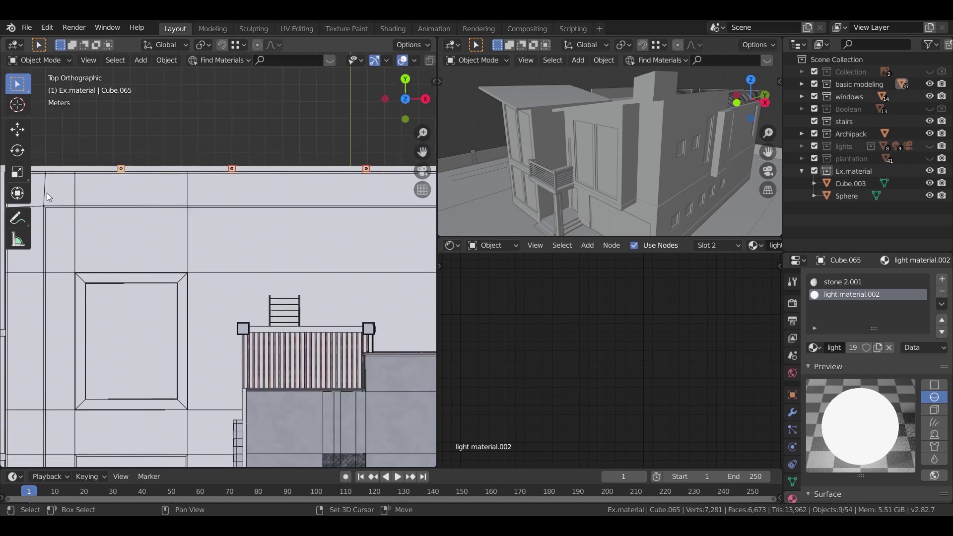
# Add the rear corner post and the five posts further along the -X side fence to the selection.
pyautogui.keyDown('shift'); pyautogui.moveTo(46, 193); pyautogui.dragTo(294, 190, button='middle'); pyautogui.keyUp('shift')
pyautogui.keyDown('shift'); pyautogui.click(249, 162); pyautogui.keyUp('shift')
pyautogui.keyDown('shift'); pyautogui.click(248, 332); pyautogui.keyUp('shift')
pyautogui.keyDown('shift'); pyautogui.moveTo(297, 379); pyautogui.dragTo(298, 126, button='middle'); pyautogui.keyUp('shift')
pyautogui.keyDown('shift'); pyautogui.click(249, 212); pyautogui.keyUp('shift')
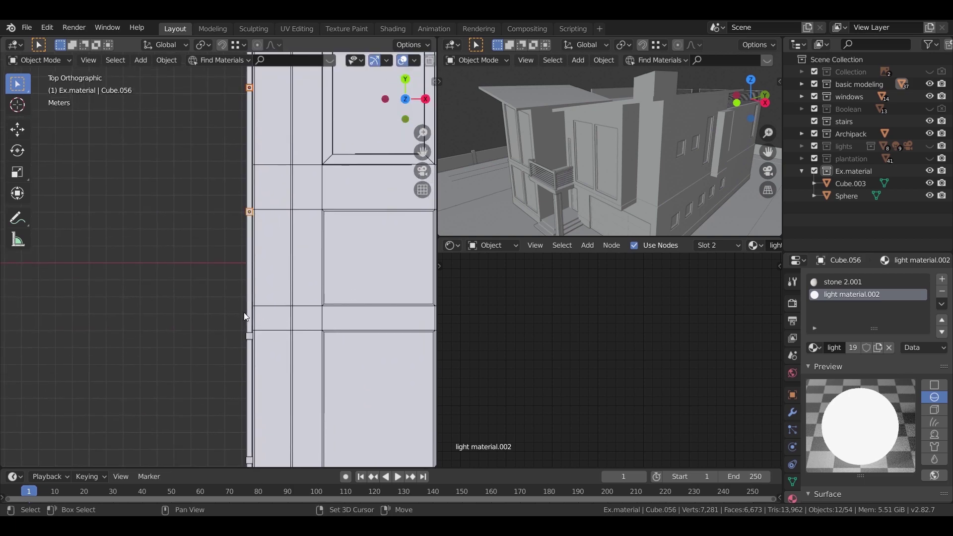
pyautogui.keyDown('shift'); pyautogui.click(249, 336); pyautogui.keyUp('shift')
pyautogui.keyDown('shift'); pyautogui.moveTo(290, 375); pyautogui.dragTo(308, 275, button='middle'); pyautogui.keyUp('shift')
pyautogui.keyDown('shift'); pyautogui.click(268, 236); pyautogui.keyUp('shift')
pyautogui.keyDown('shift'); pyautogui.click(270, 366); pyautogui.keyUp('shift')
# Add the front posts, make the mapped stone post the active object, and transfer its UV maps to all selected posts.
pyautogui.keyDown('shift'); pyautogui.moveTo(282, 364); pyautogui.dragTo(109, 345, button='middle'); pyautogui.keyUp('shift')
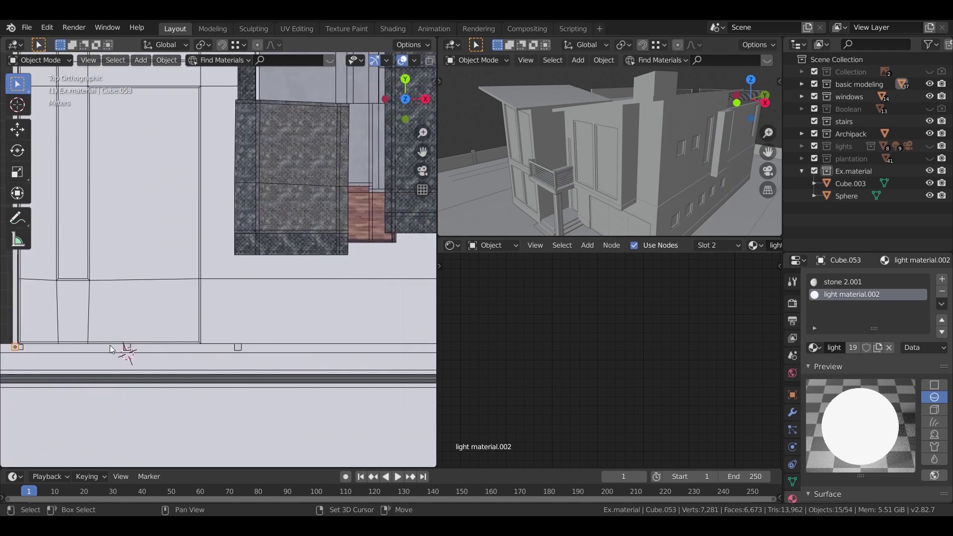
pyautogui.keyDown('shift'); pyautogui.click(240, 348); pyautogui.keyUp('shift')
pyautogui.keyDown('shift'); pyautogui.moveTo(240, 348); pyautogui.dragTo(2, 329, button='middle'); pyautogui.keyUp('shift')
pyautogui.keyDown('shift'); pyautogui.click(273, 328); pyautogui.keyUp('shift')
pyautogui.moveTo(272, 330); pyautogui.dragTo(225, 266, button='middle')
pyautogui.scroll(5, 233, 363)
pyautogui.moveTo(233, 363); pyautogui.dragTo(272, 252, button='middle')
pyautogui.hotkey('ctrl', 'l')
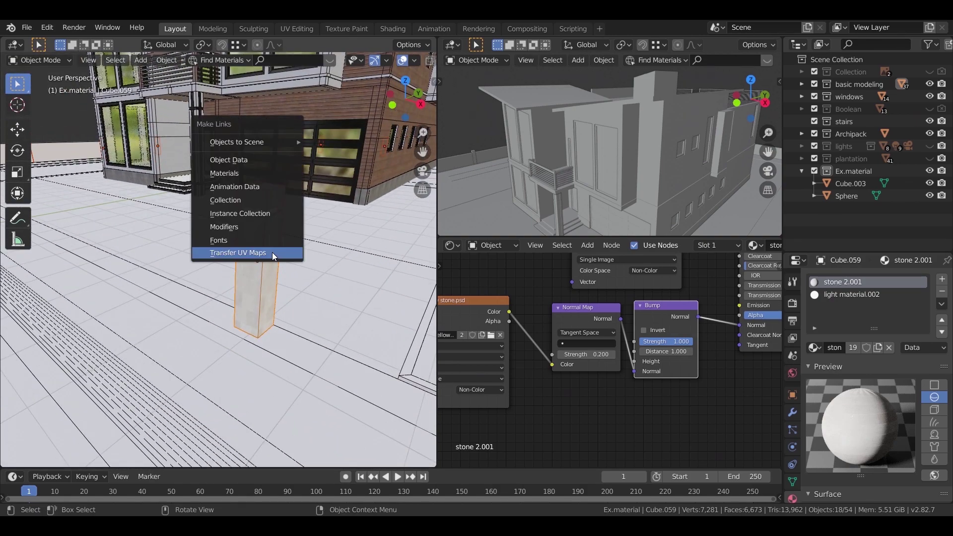
pyautogui.click(272, 252)
# Examine the stone texture up close on a front fence post from several angles, checking the transferred UV mapping.
pyautogui.scroll(-4, 228, 261)
pyautogui.keyDown('shift'); pyautogui.moveTo(227, 261); pyautogui.dragTo(268, 271, button='middle'); pyautogui.keyUp('shift')
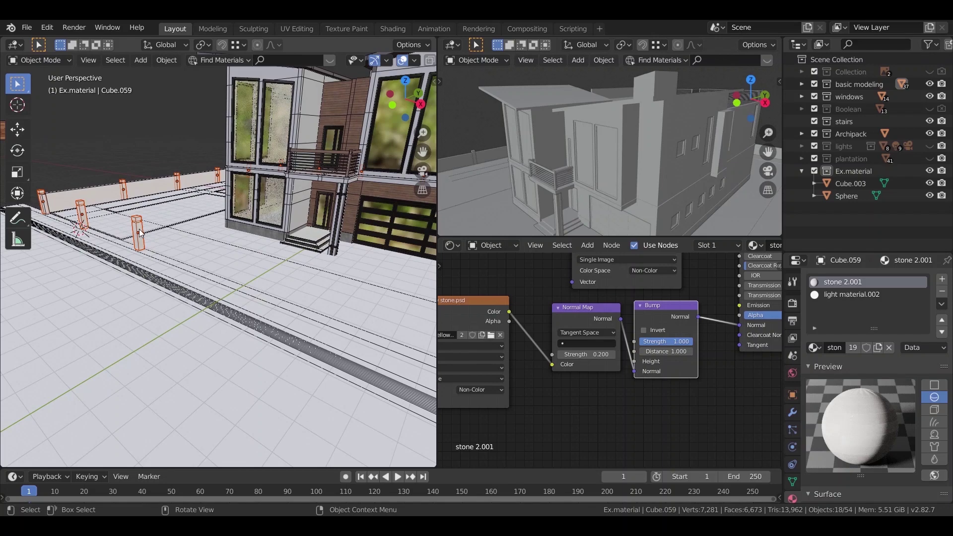
pyautogui.click(140, 228)
pyautogui.press('KP_Decimal')
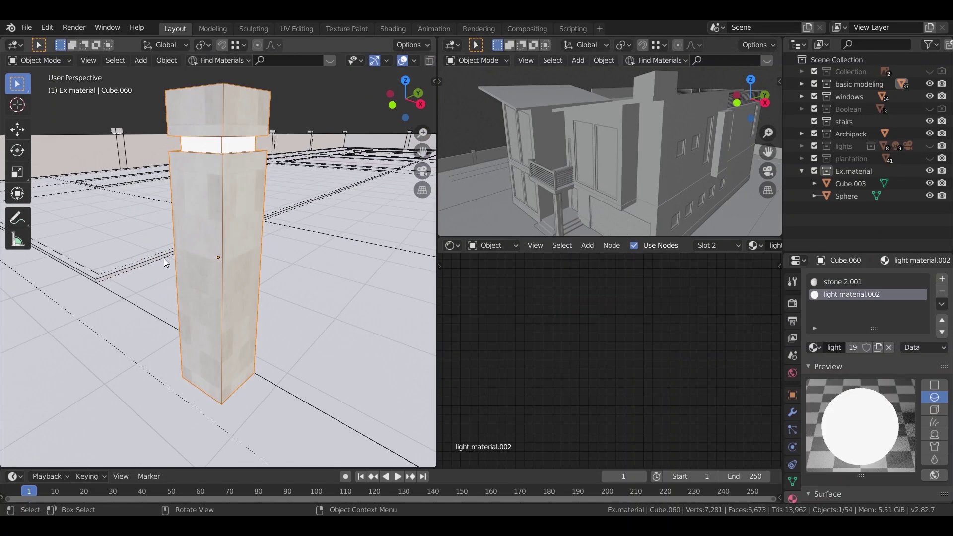
pyautogui.moveTo(224, 247); pyautogui.dragTo(271, 284, button='middle')
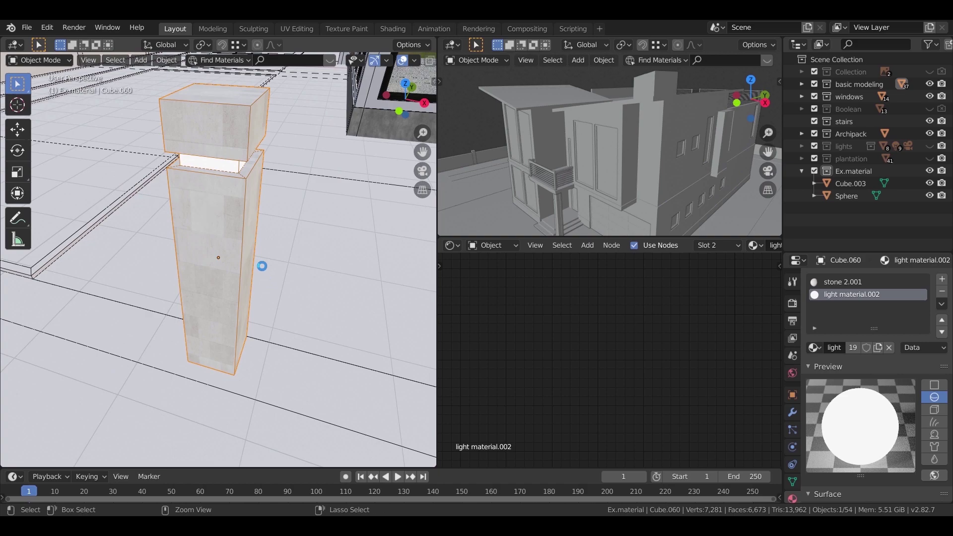
pyautogui.scroll(-4, 210, 272)
pyautogui.moveTo(248, 305); pyautogui.dragTo(150, 221, button='middle')
pyautogui.scroll(-4, 335, 323)
pyautogui.scroll(-4, 242, 252)
pyautogui.moveTo(242, 252); pyautogui.dragTo(228, 269, button='middle')
# Replace the floor material on the sidewalk strip in front of the fence with Concrete Base 03.
pyautogui.click(210, 287)
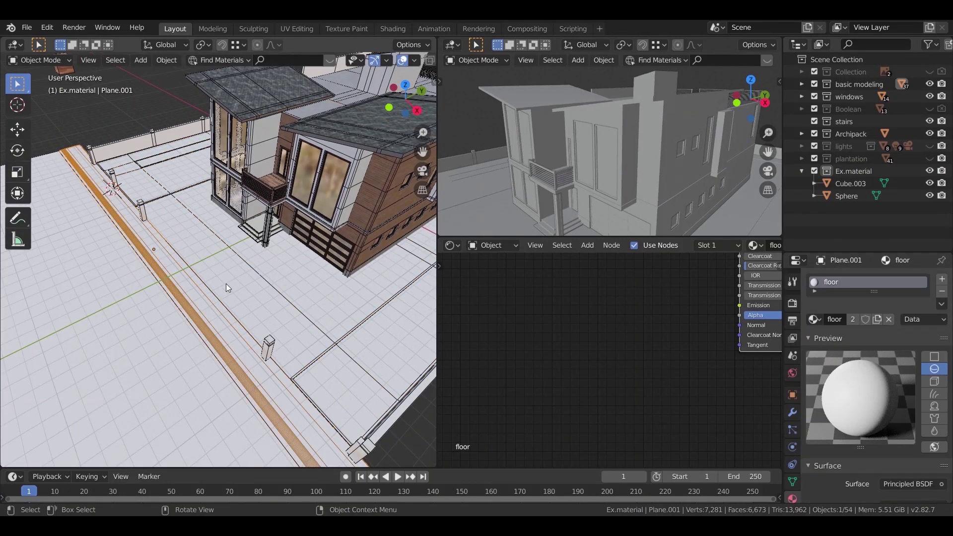
pyautogui.click(219, 320)
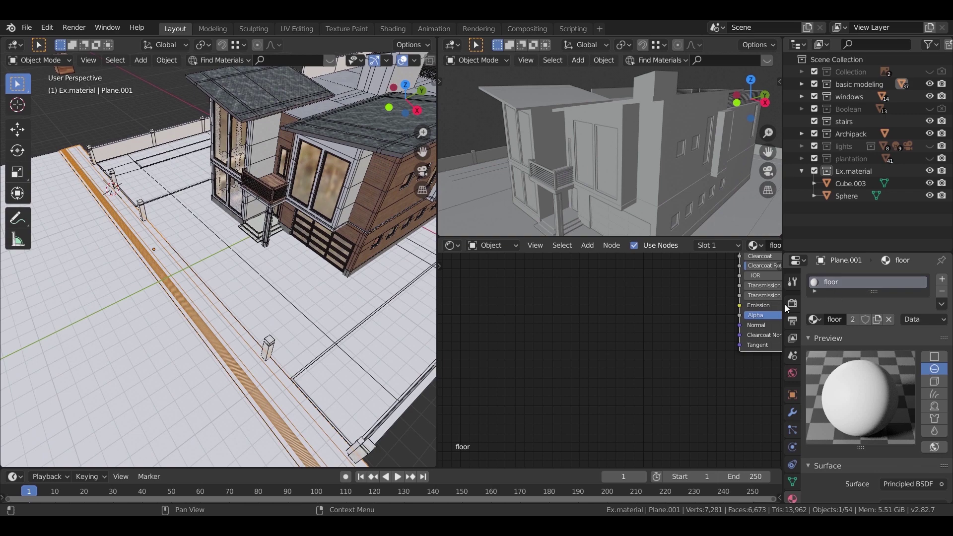
pyautogui.scroll(4, 223, 329)
pyautogui.moveTo(230, 341); pyautogui.dragTo(239, 331, button='middle')
pyautogui.click(813, 320)
pyautogui.write('co')
pyautogui.click(754, 338)
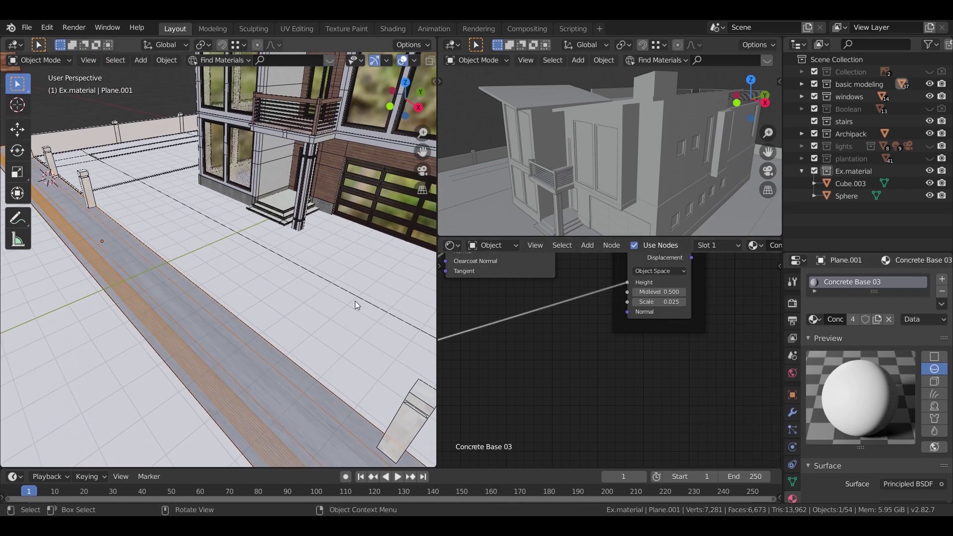
# Replace the floor material in the yard plane's first slot with Concrete Base 03 and check the driveway surface.
pyautogui.click(295, 296)
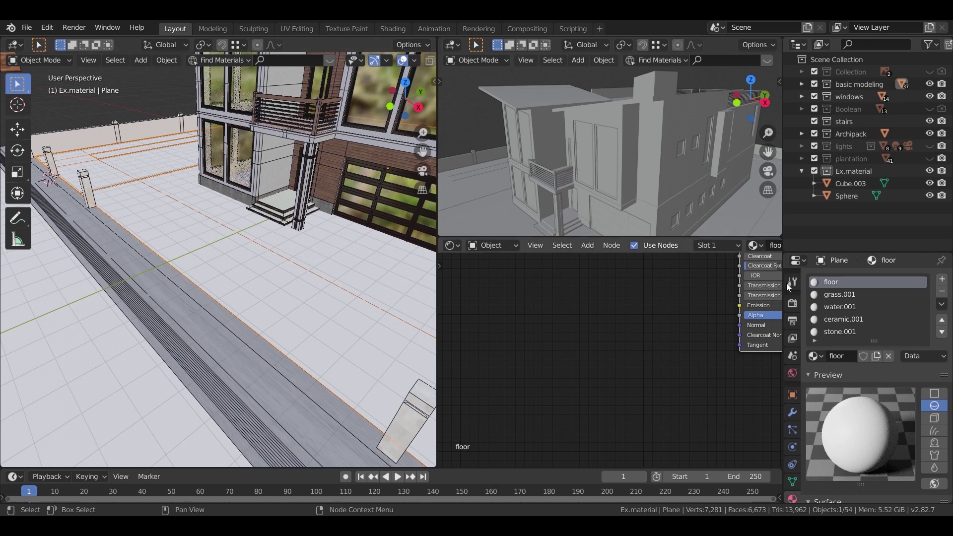
pyautogui.click(815, 353)
pyautogui.write('co')
pyautogui.click(744, 375)
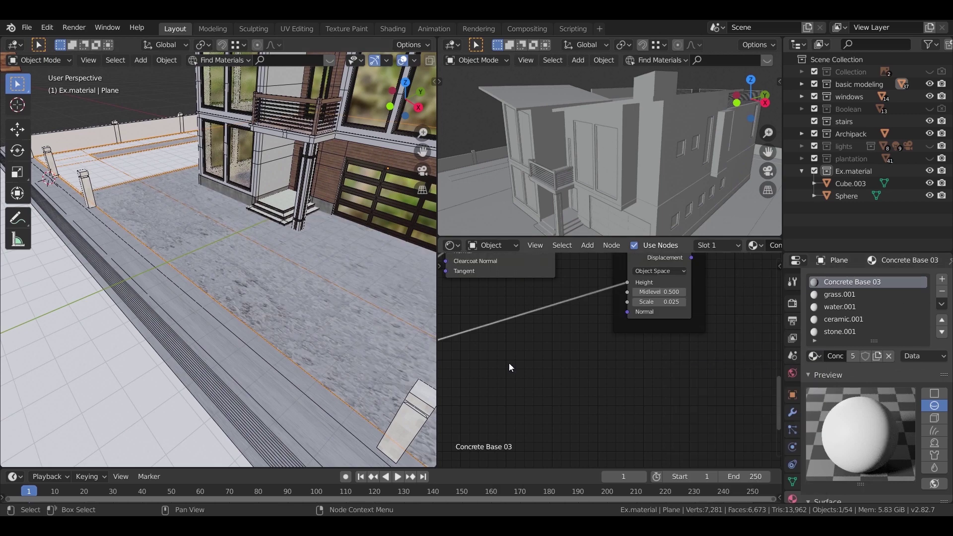
pyautogui.moveTo(298, 323); pyautogui.dragTo(258, 271, button='middle')
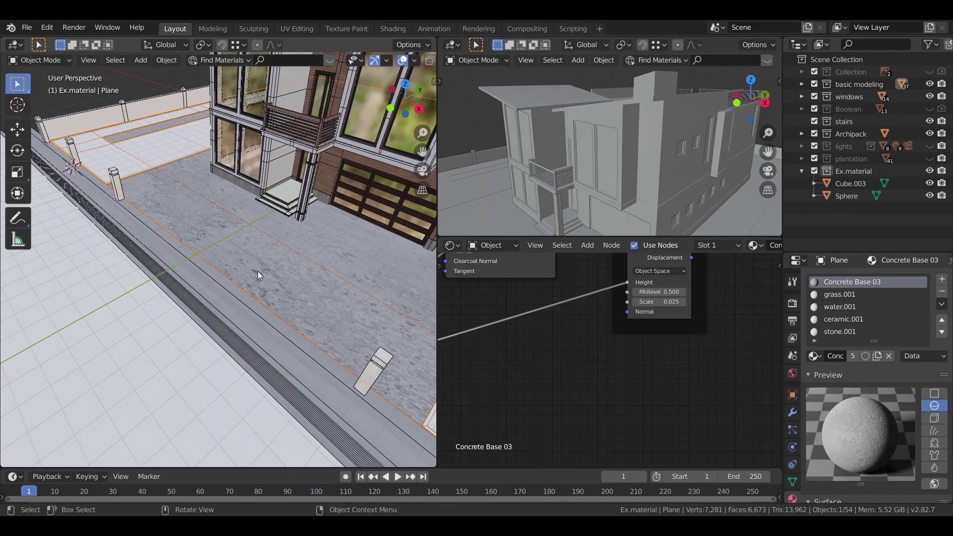
# Select the yard plane's faces assigned to Concrete Base 03 and separate them into their own object.
pyautogui.press('Tab')
pyautogui.click(877, 355)
pyautogui.moveTo(254, 270)
pyautogui.mouseDown(button='middle')
pyautogui.moveTo(268, 260)
pyautogui.moveTo(240, 274)
pyautogui.mouseUp(button='middle')
pyautogui.press('p')
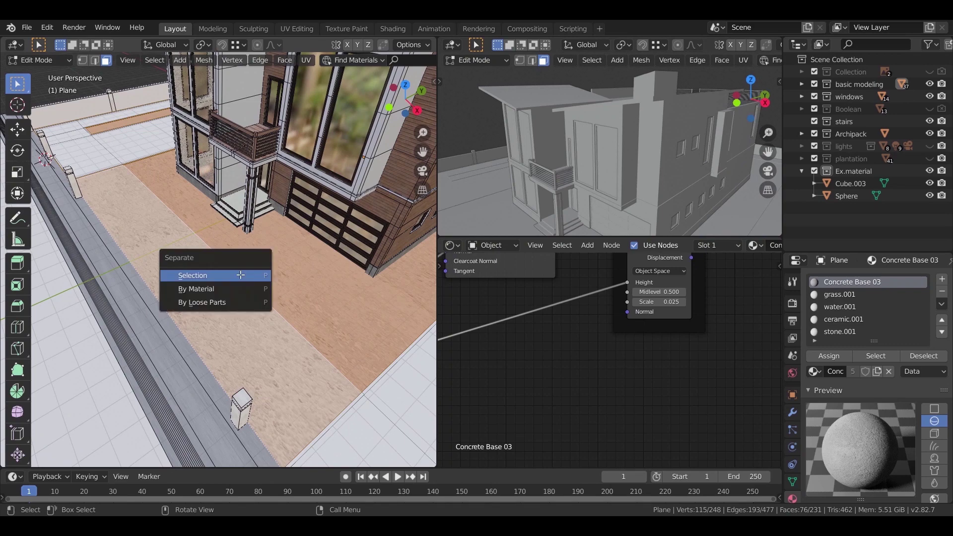
pyautogui.click(240, 276)
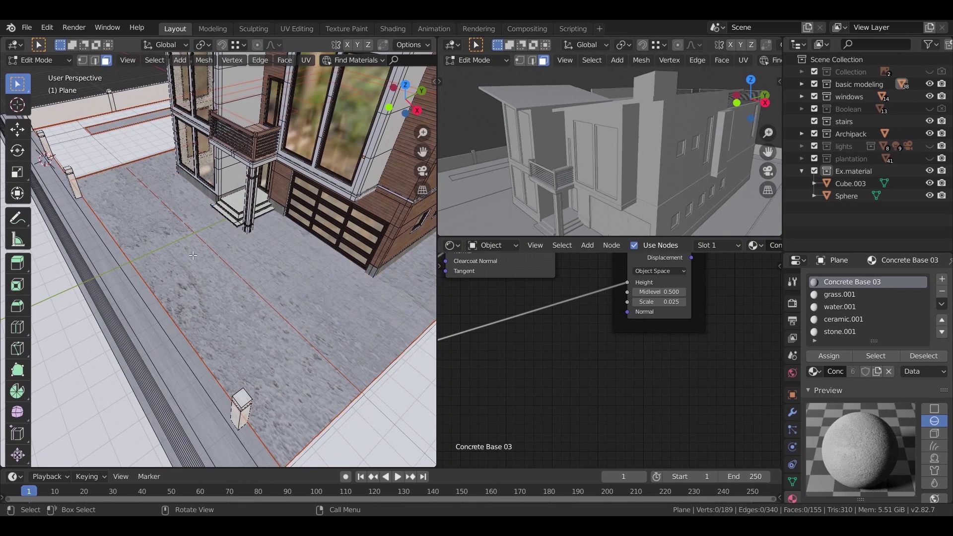
pyautogui.press('Tab')
pyautogui.moveTo(199, 258); pyautogui.dragTo(169, 270, button='middle')
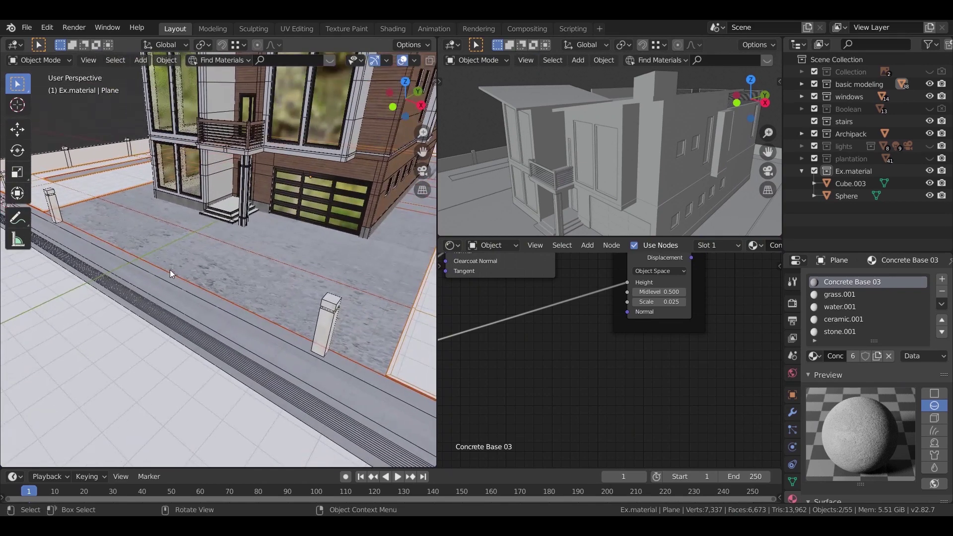
# Select the separated concrete floor and join it into the sidewalk strip object.
pyautogui.scroll(-5, 222, 256)
pyautogui.click(221, 258)
pyautogui.press('g')
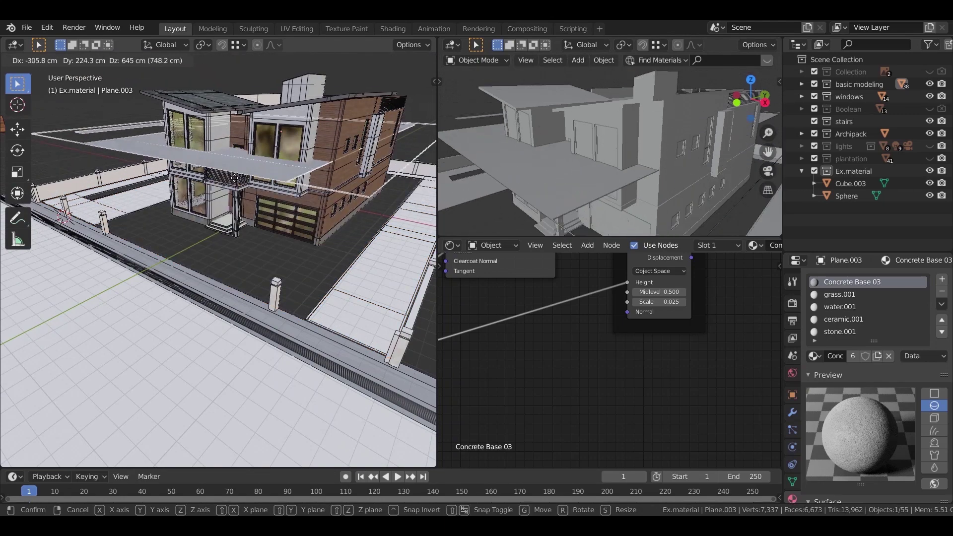
pyautogui.rightClick(252, 262)
pyautogui.moveTo(252, 262); pyautogui.dragTo(232, 293, button='middle')
pyautogui.scroll(2, 231, 293)
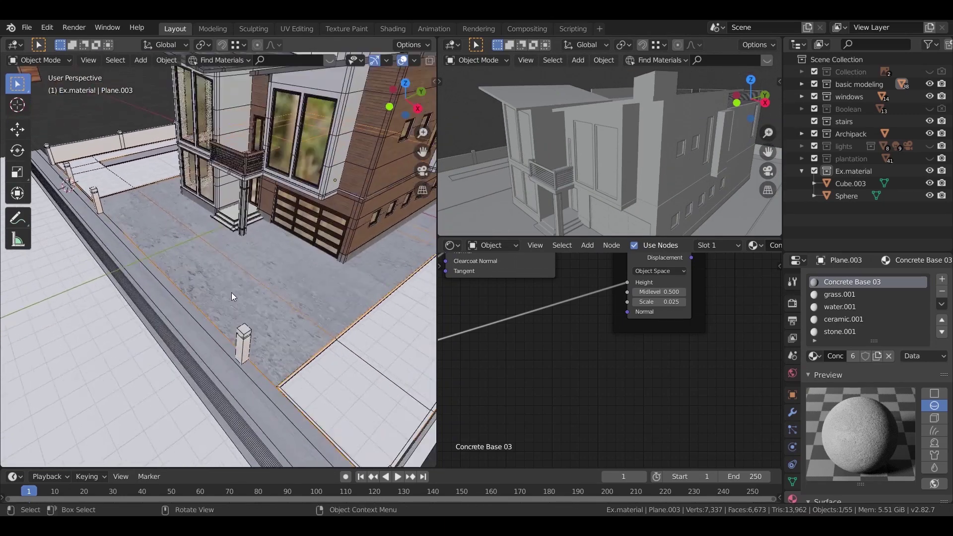
pyautogui.scroll(3, 231, 292)
pyautogui.keyDown('shift'); pyautogui.click(129, 342); pyautogui.keyUp('shift')
pyautogui.hotkey('ctrl', 'j')
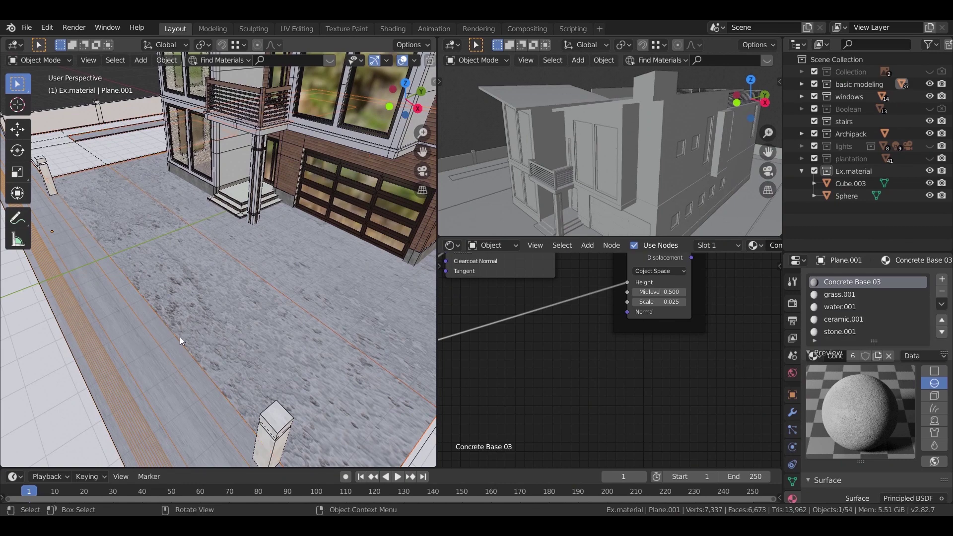
# Unwrap all faces of the joined concrete ground with Smart UV Project using the default settings.
pyautogui.press('Tab')
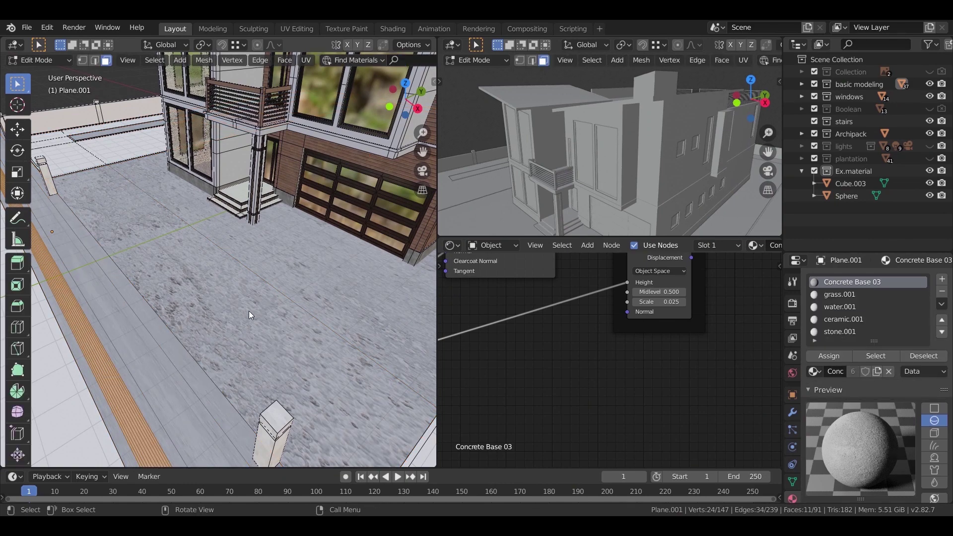
pyautogui.press('u')
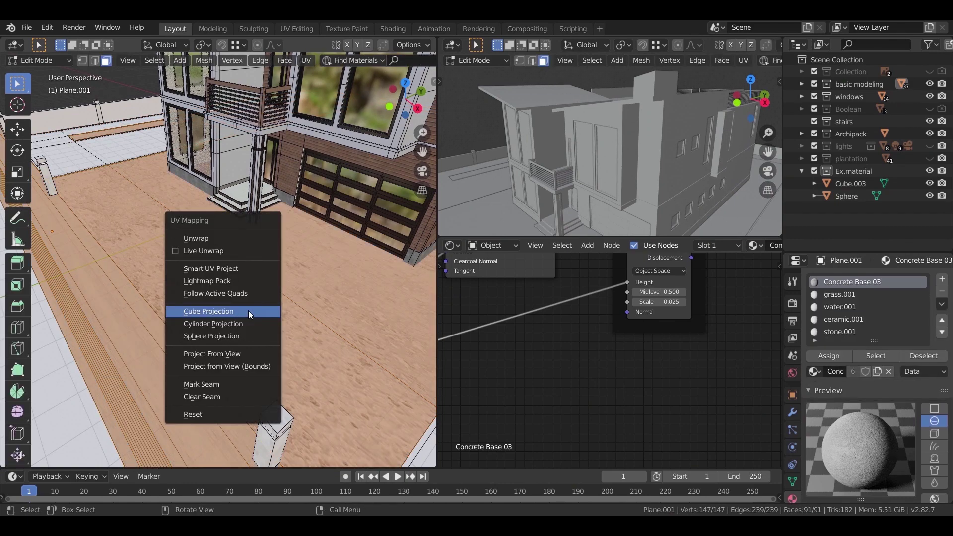
pyautogui.click(243, 274)
pyautogui.click(261, 355)
pyautogui.moveTo(259, 348); pyautogui.dragTo(214, 353, button='middle')
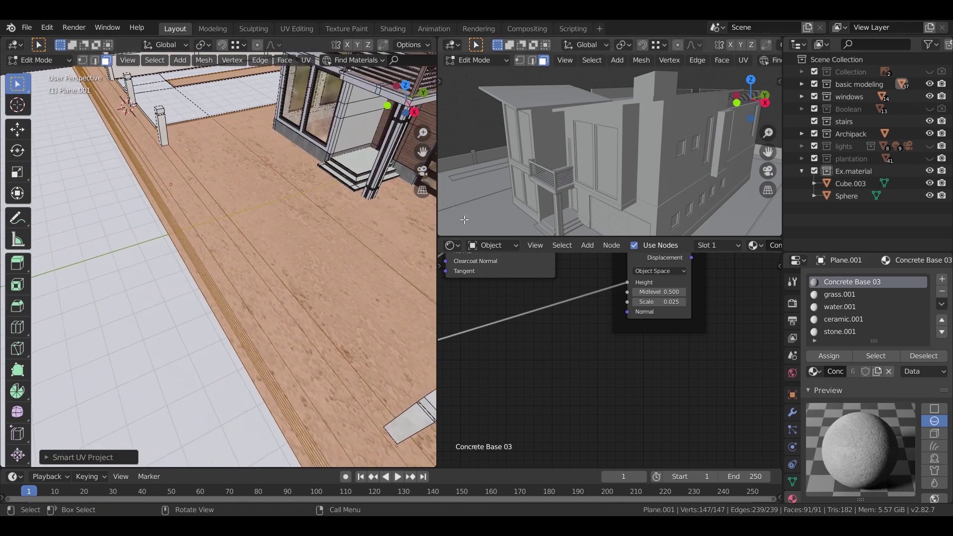
# Show the UV Editor in place of the shader nodes and scale all the concrete ground's UVs by 5.
pyautogui.click(450, 245)
pyautogui.click(472, 317)
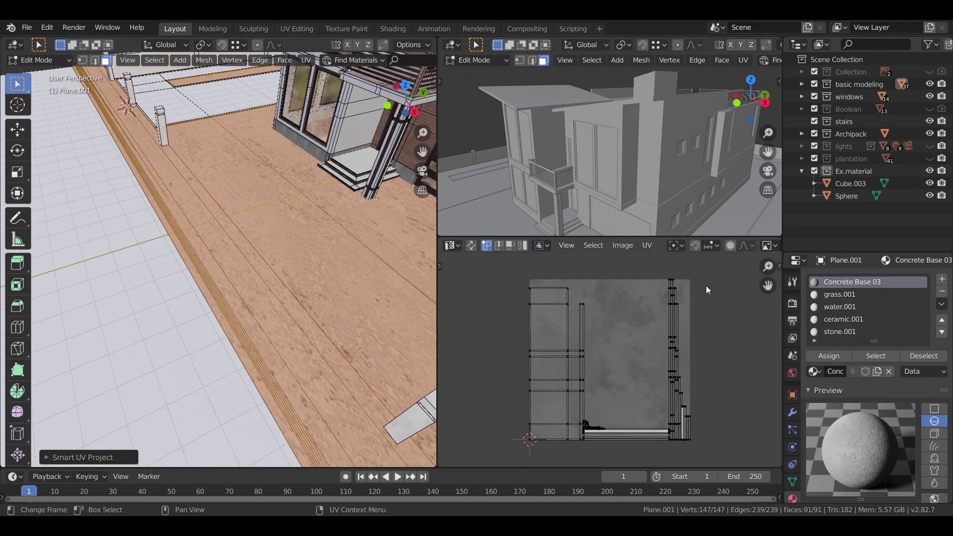
pyautogui.write('as')
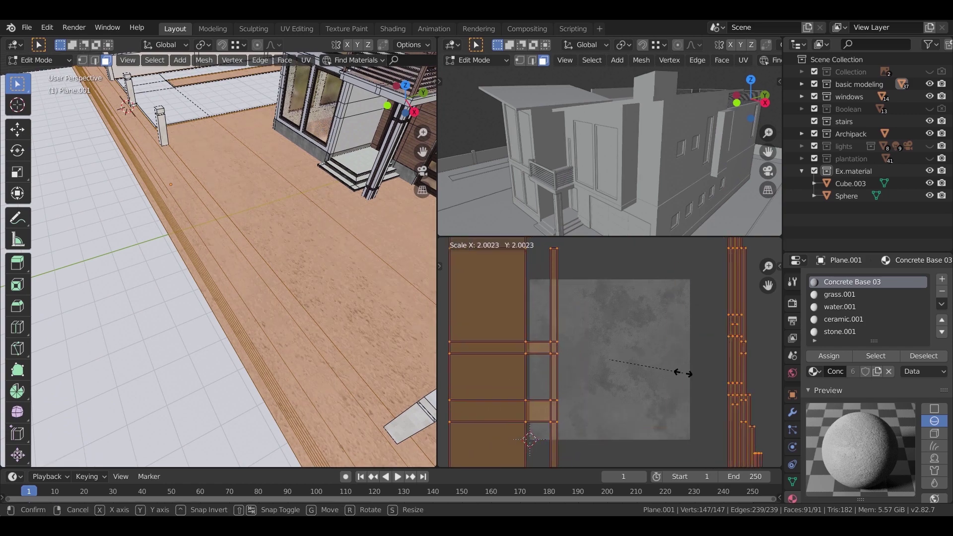
pyautogui.write('5')
pyautogui.press('Return')
pyautogui.press('Tab')
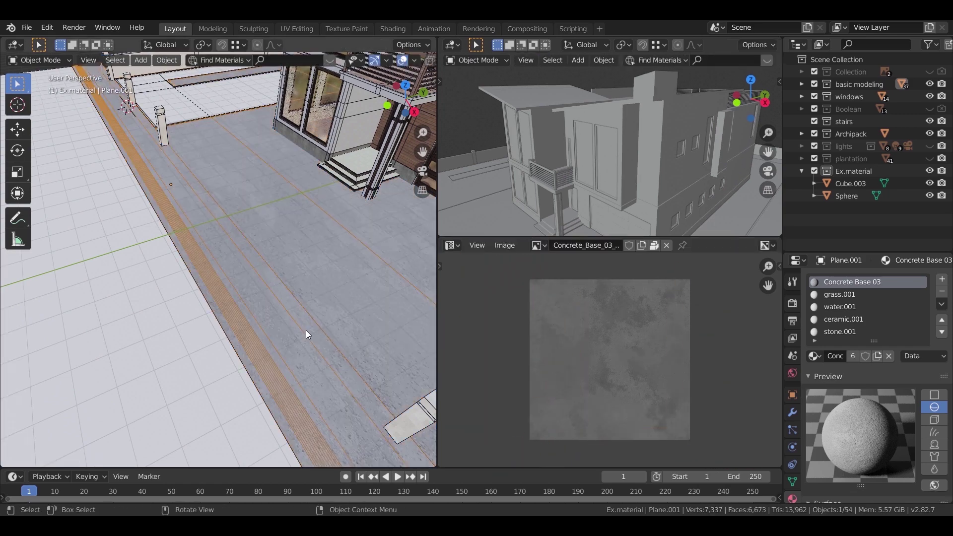
# Inspect the concrete texture up close and scale the ground's UVs up further for a finer pattern.
pyautogui.scroll(5, 318, 324)
pyautogui.scroll(5, 294, 314)
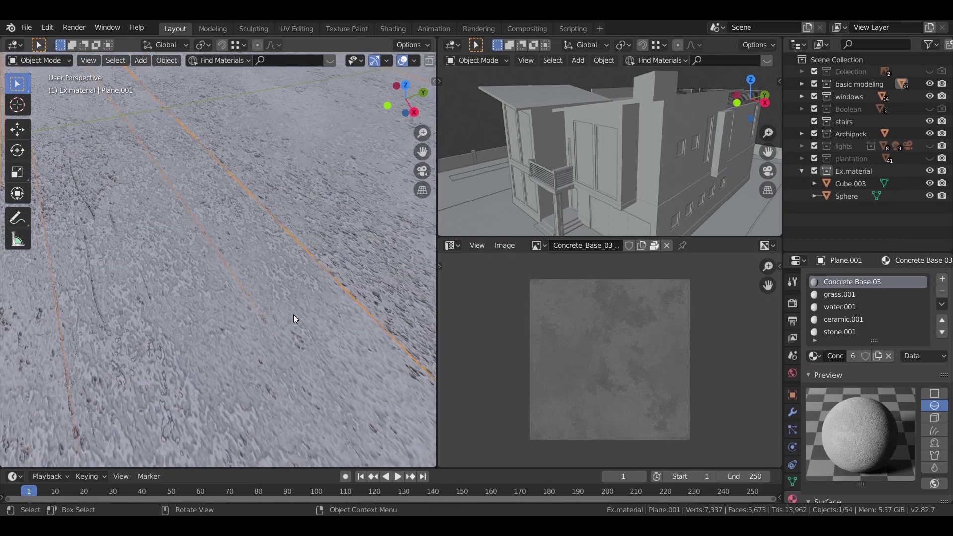
pyautogui.press('Tab')
pyautogui.press('s')
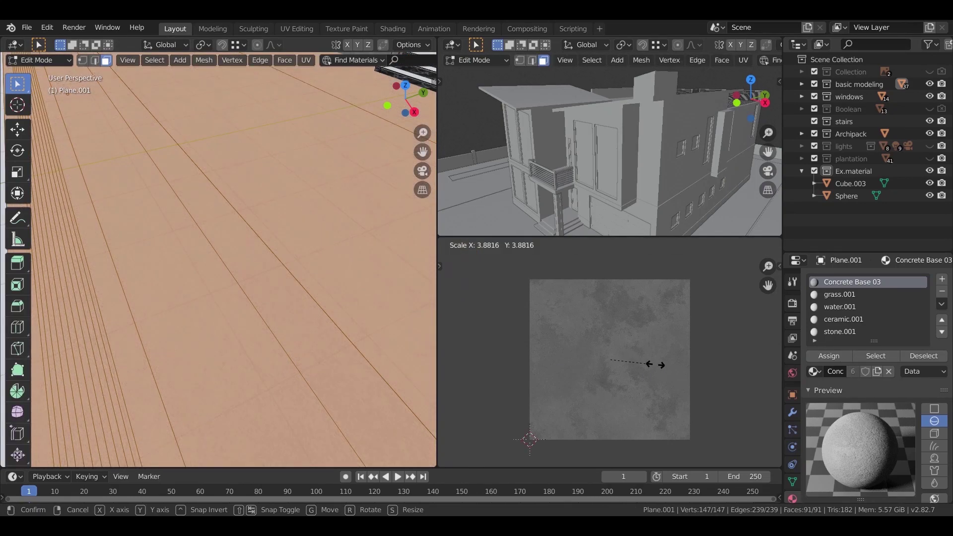
pyautogui.click(668, 363)
pyautogui.press('Tab')
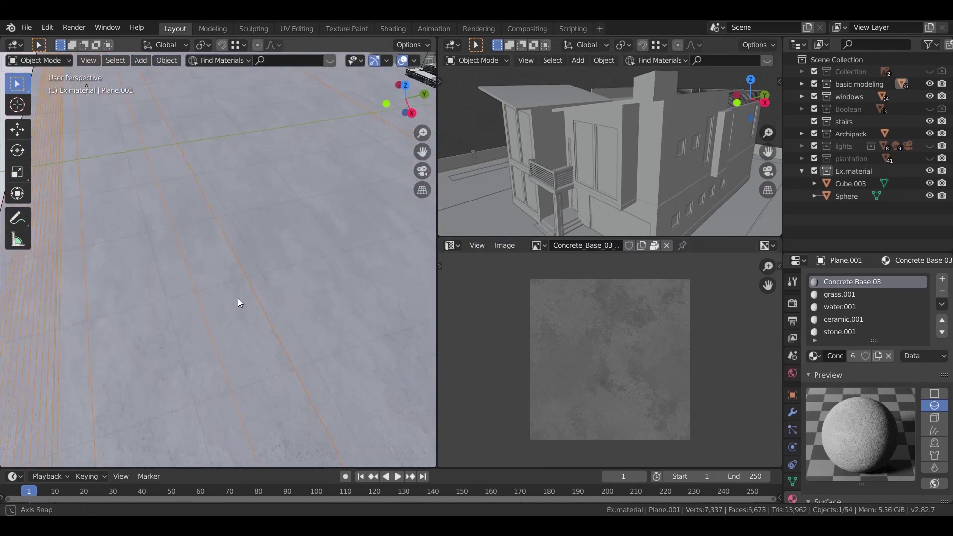
# Select the street plane beside the sidewalk and list the asphalt category of BlenderKit materials.
pyautogui.scroll(-5, 231, 298)
pyautogui.scroll(-3, 213, 251)
pyautogui.moveTo(222, 254)
pyautogui.mouseDown(button='middle')
pyautogui.moveTo(264, 231)
pyautogui.moveTo(237, 257)
pyautogui.mouseUp(button='middle')
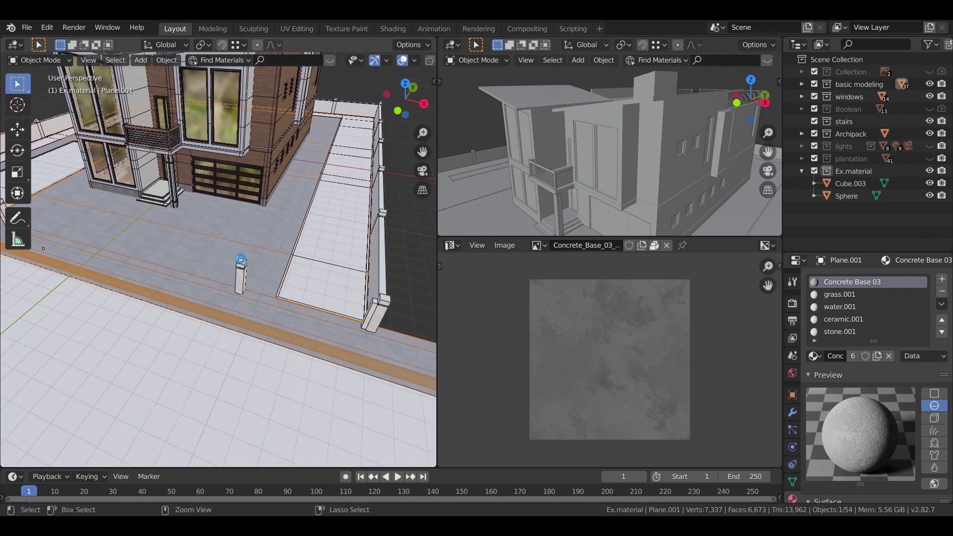
pyautogui.moveTo(238, 248); pyautogui.dragTo(241, 306, button='middle')
pyautogui.click(130, 311)
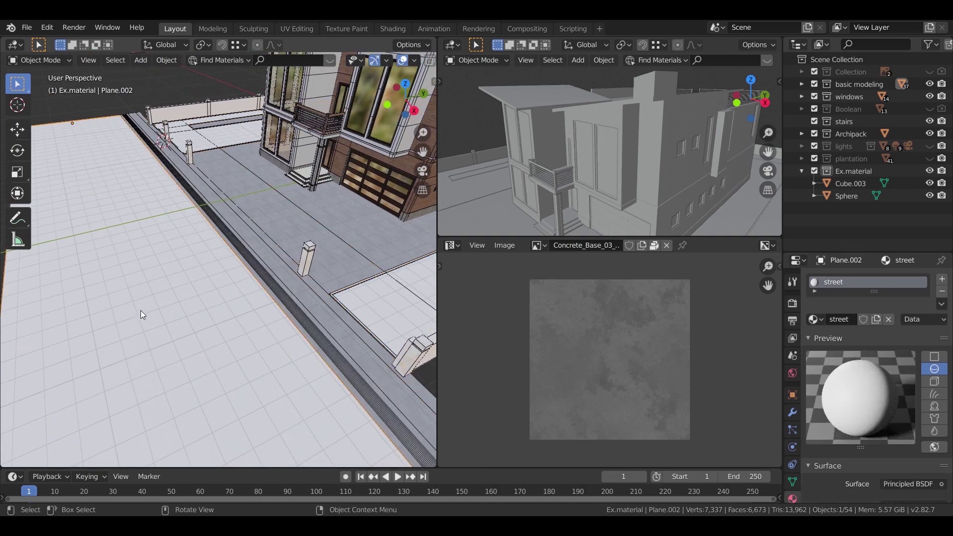
pyautogui.press('n')
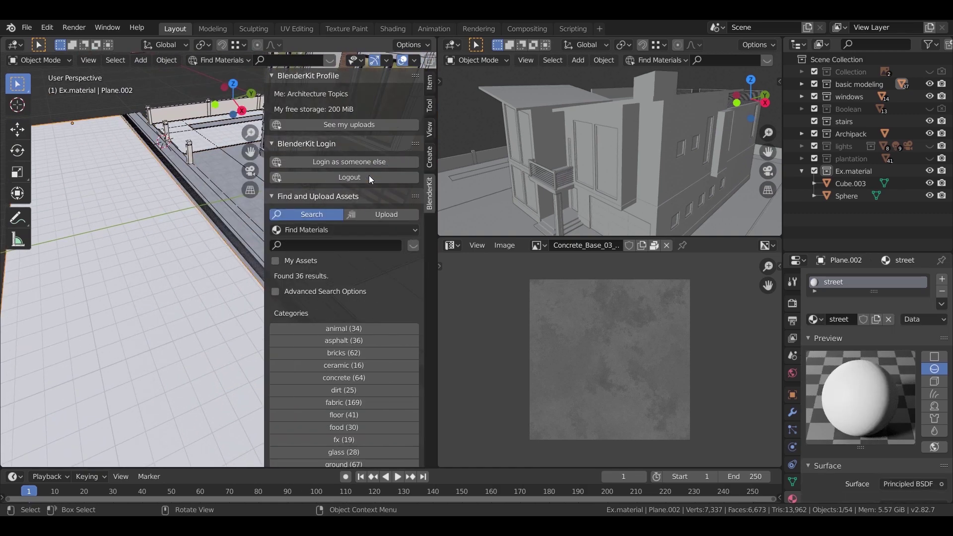
pyautogui.click(362, 341)
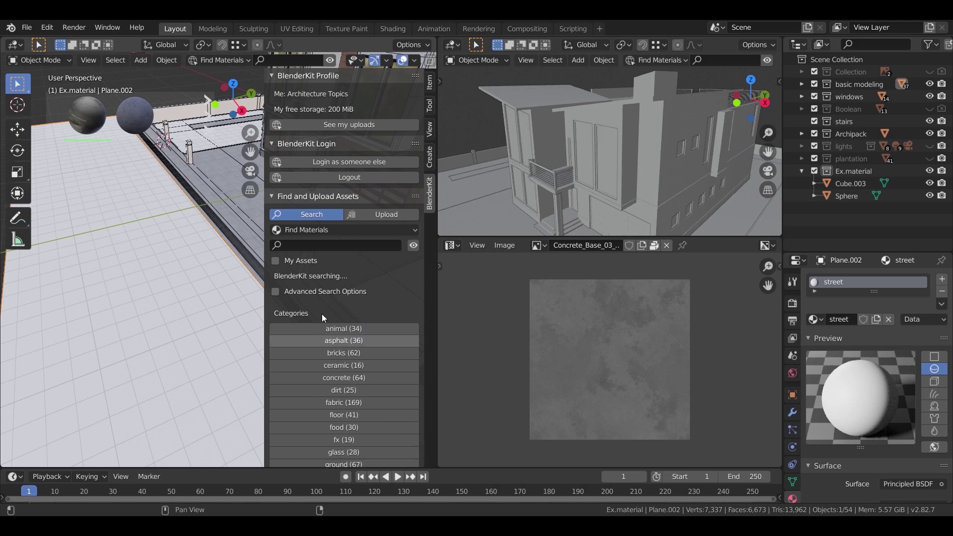
pyautogui.moveTo(83, 134)
pyautogui.press('n')
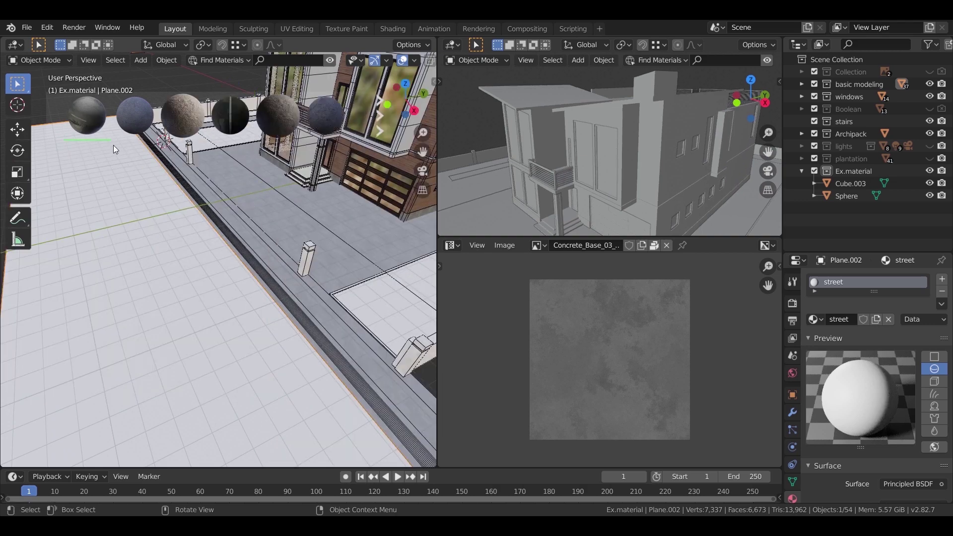
# Apply the Damaged road procedural/paintable material to the street plane and preview it with rendered shading in the second 3D view.
pyautogui.moveTo(97, 118)
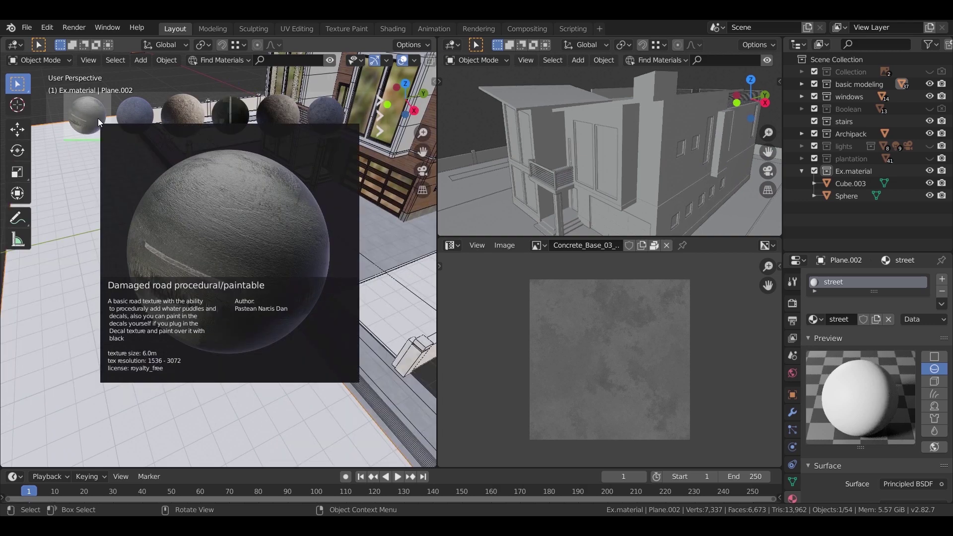
pyautogui.moveTo(97, 118); pyautogui.dragTo(180, 330)
pyautogui.moveTo(153, 296); pyautogui.dragTo(92, 251, button='middle')
pyautogui.moveTo(549, 206); pyautogui.dragTo(549, 153, button='middle')
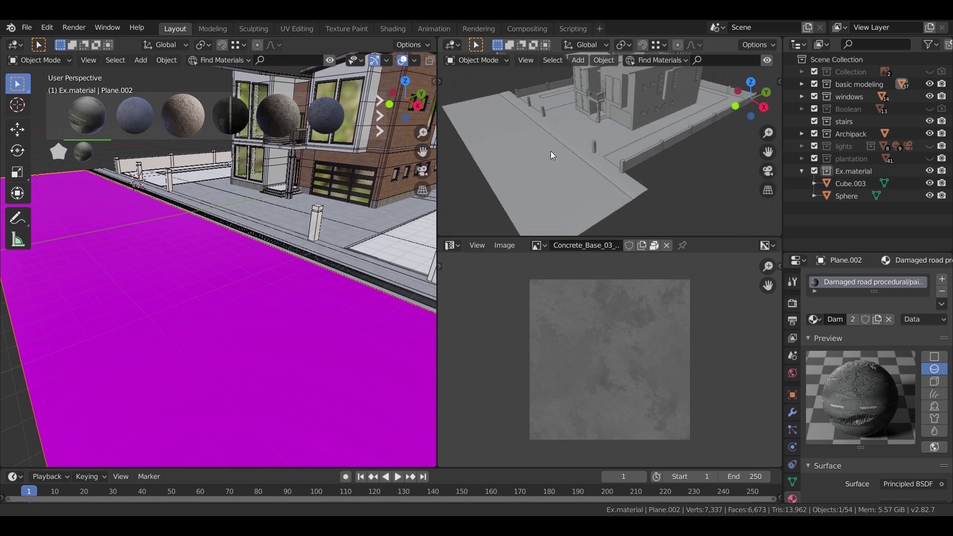
pyautogui.scroll(8, 549, 153)
pyautogui.press('z')
pyautogui.click(577, 118)
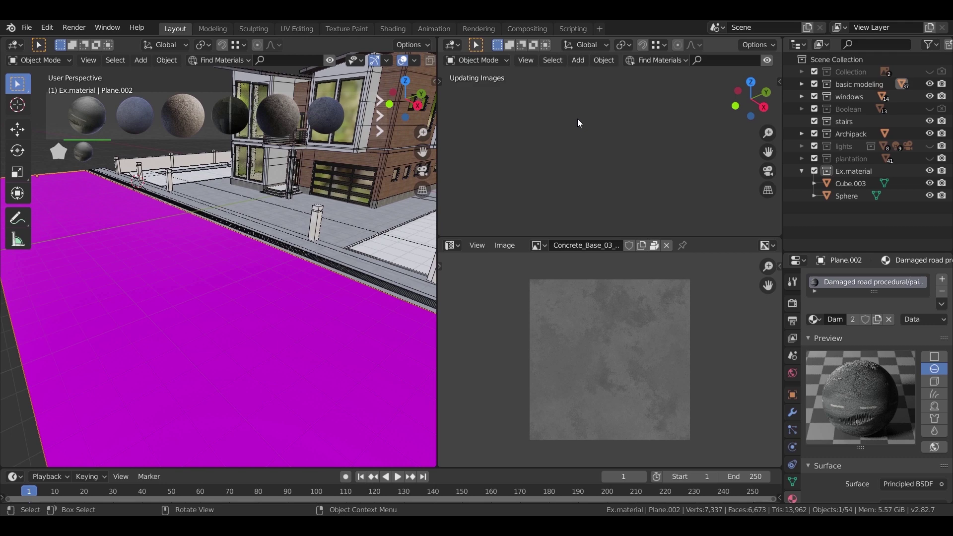
pyautogui.scroll(-4, 599, 162)
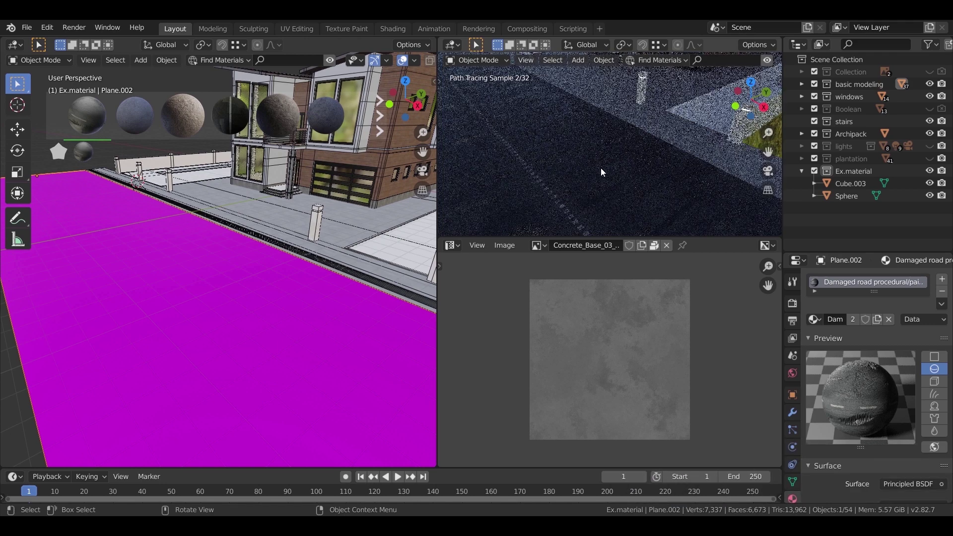
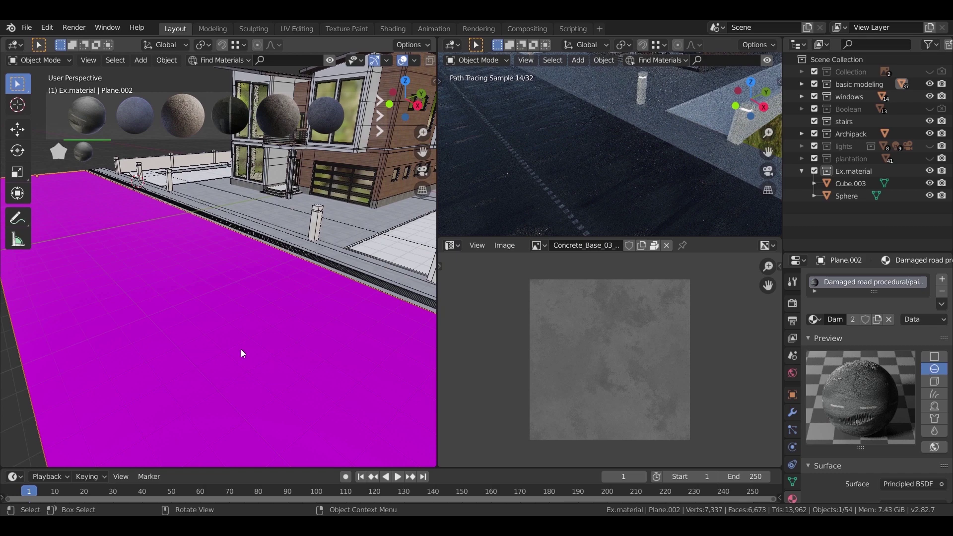
# Unwrap the street plane's face with Smart UV Project using the default settings.
pyautogui.press('Tab')
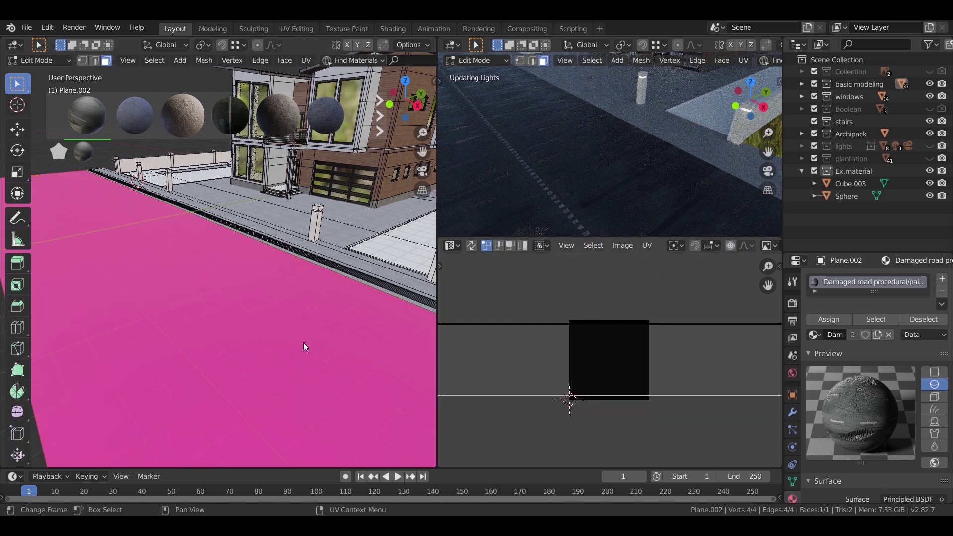
pyautogui.press('u')
pyautogui.click(279, 357)
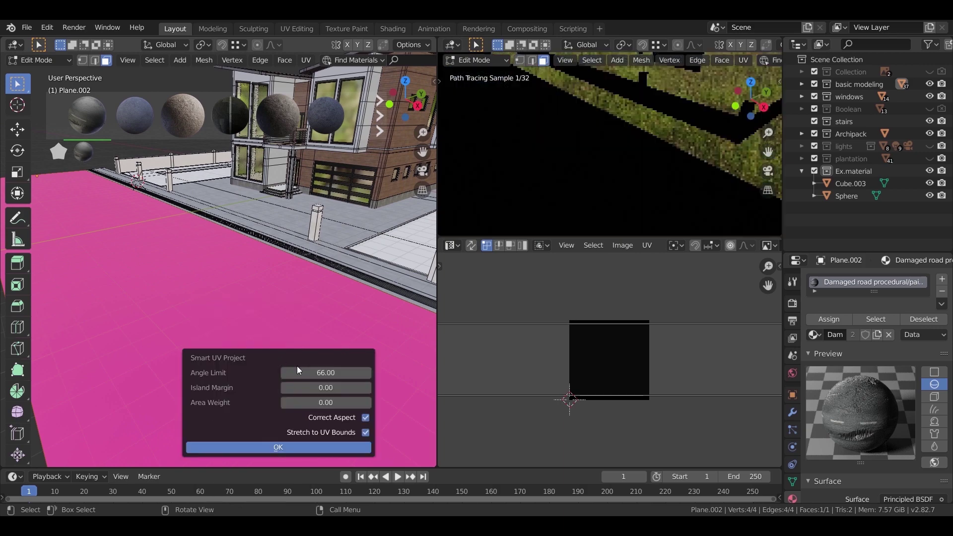
pyautogui.click(285, 449)
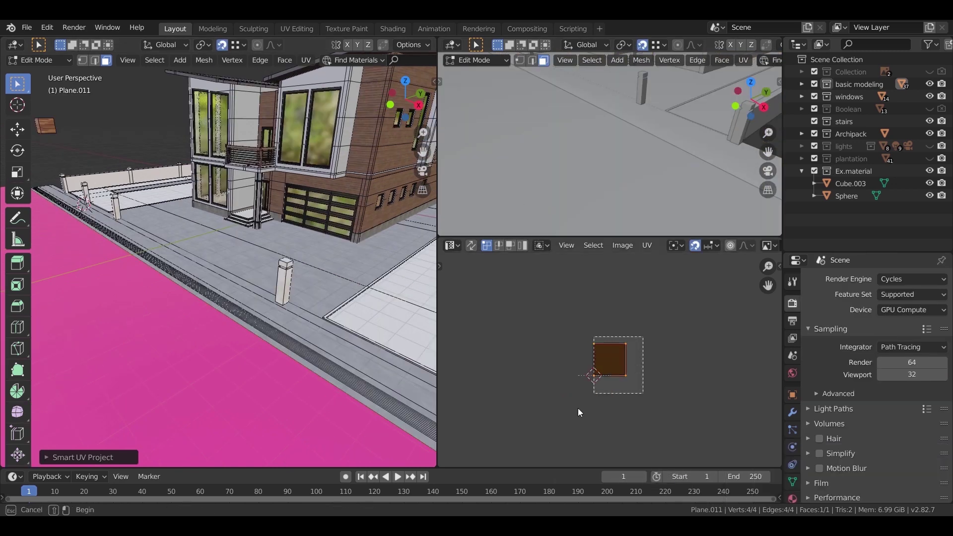
# Scale the street's UVs by 10 along the X axis.
pyautogui.press('s')
pyautogui.press('x')
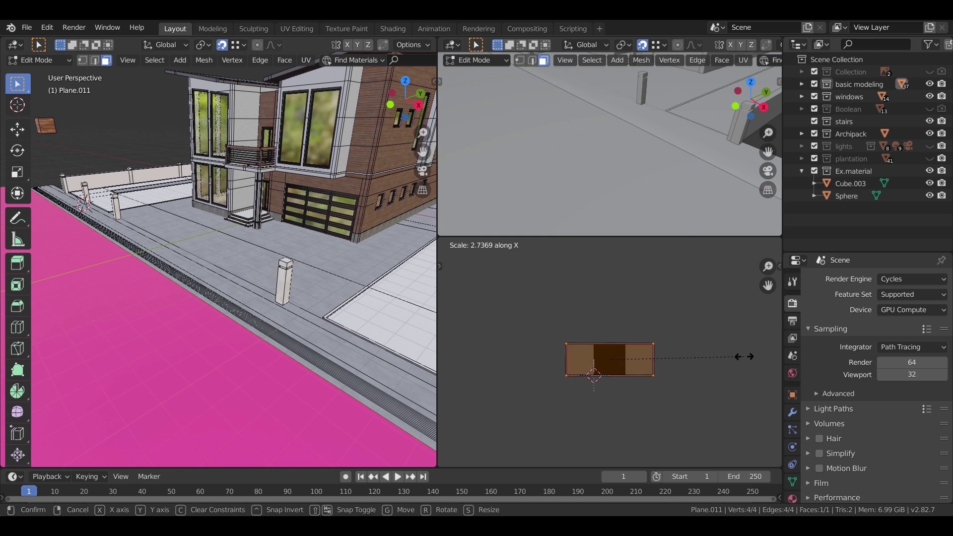
pyautogui.write('5')
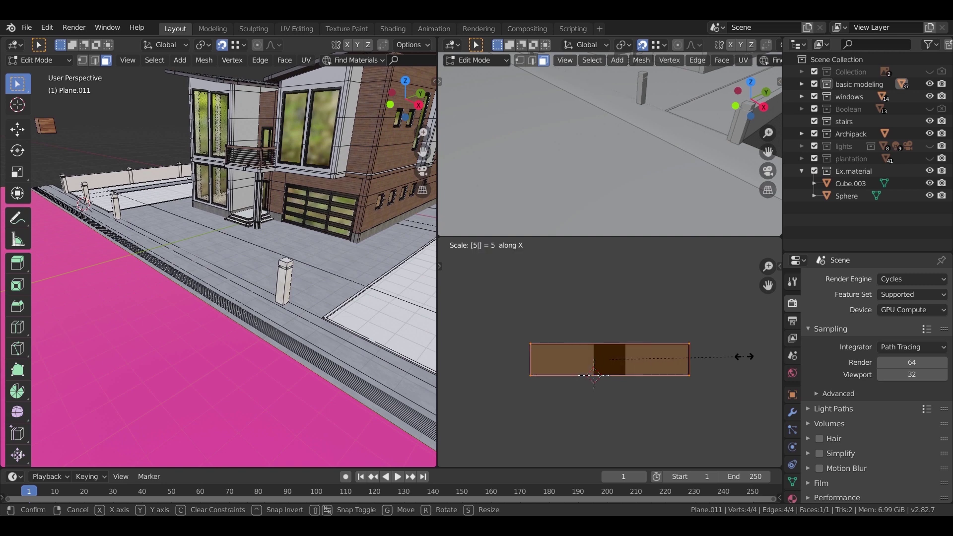
pyautogui.press('BackSpace')
pyautogui.write('10')
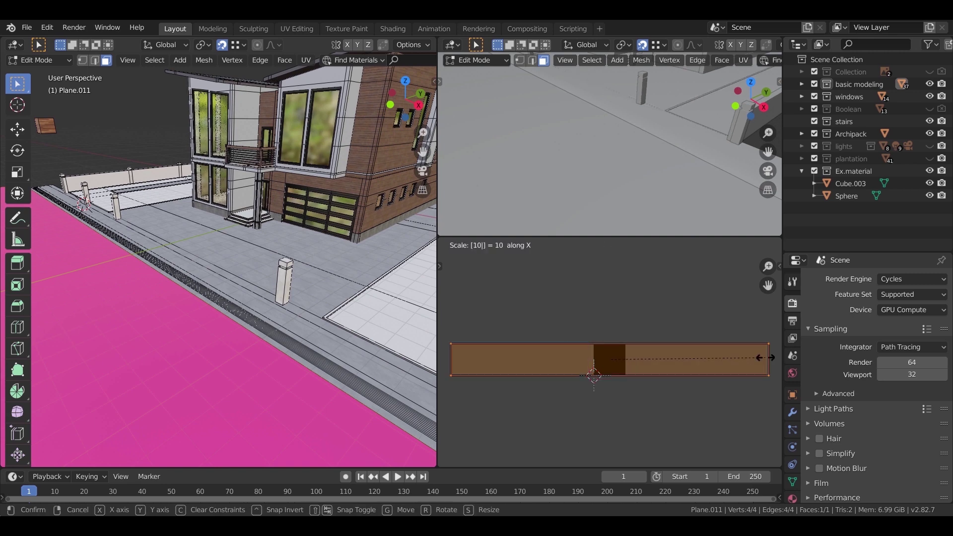
pyautogui.press('Return')
# Check the road markings along the street in rendered shading, and return the preview to solid shading.
pyautogui.press('z')
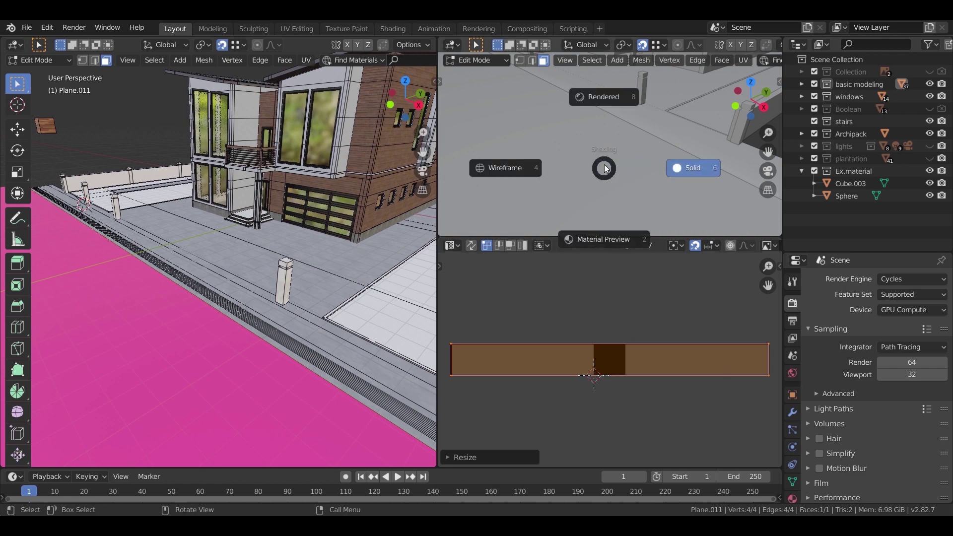
pyautogui.click(609, 109)
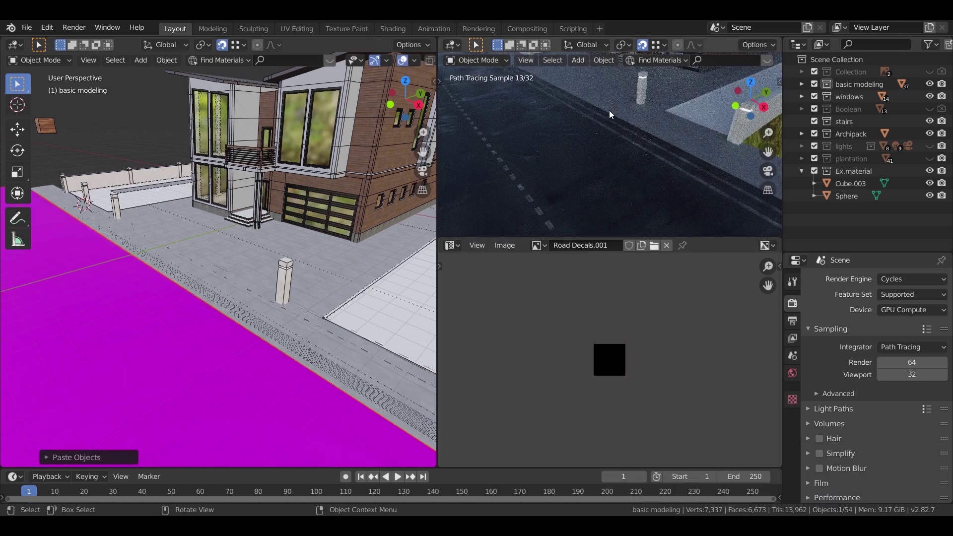
pyautogui.scroll(-6, 608, 143)
pyautogui.scroll(2, 608, 152)
pyautogui.scroll(4, 606, 156)
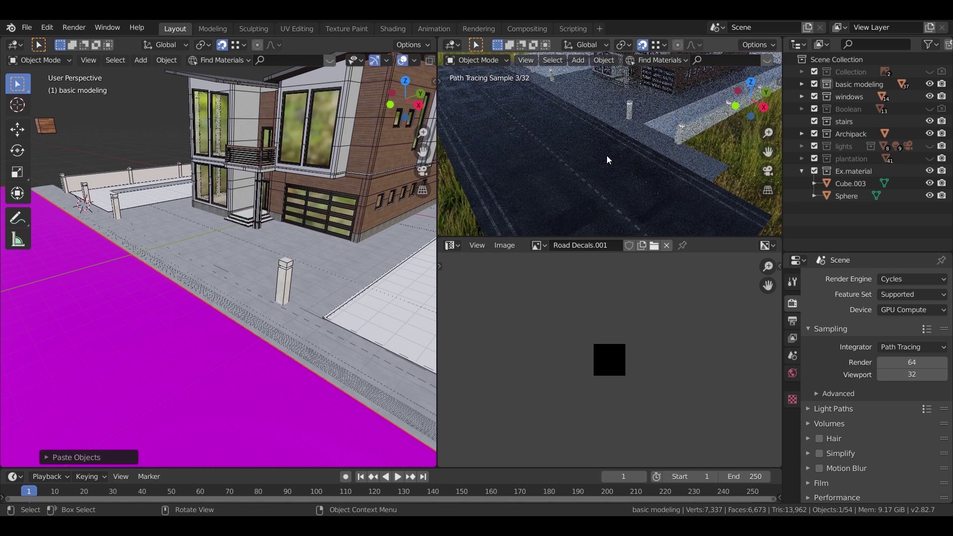
pyautogui.moveTo(610, 181)
pyautogui.keyDown('shift'); pyautogui.mouseDown(button='middle')
pyautogui.moveTo(615, 188)
pyautogui.moveTo(597, 178)
pyautogui.mouseUp(button='middle'); pyautogui.keyUp('shift')
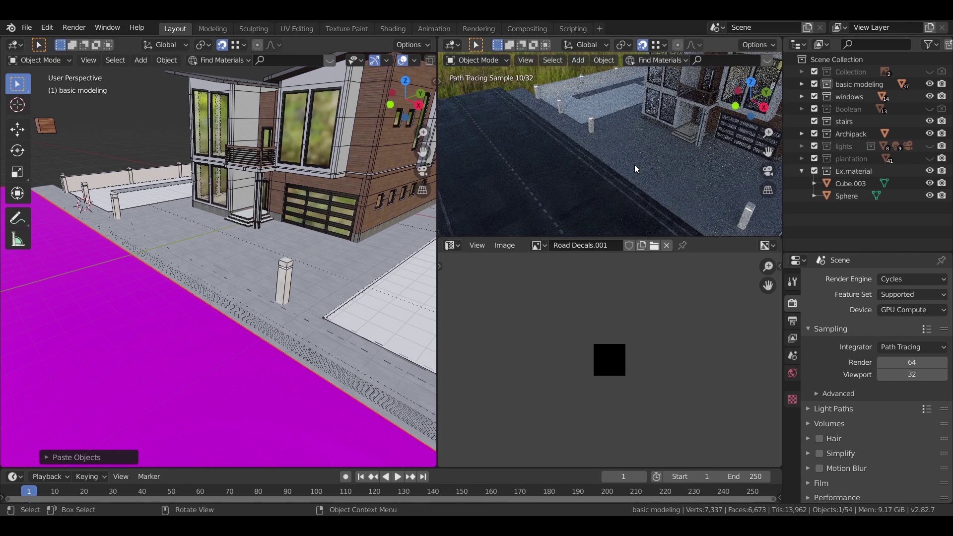
pyautogui.press('z')
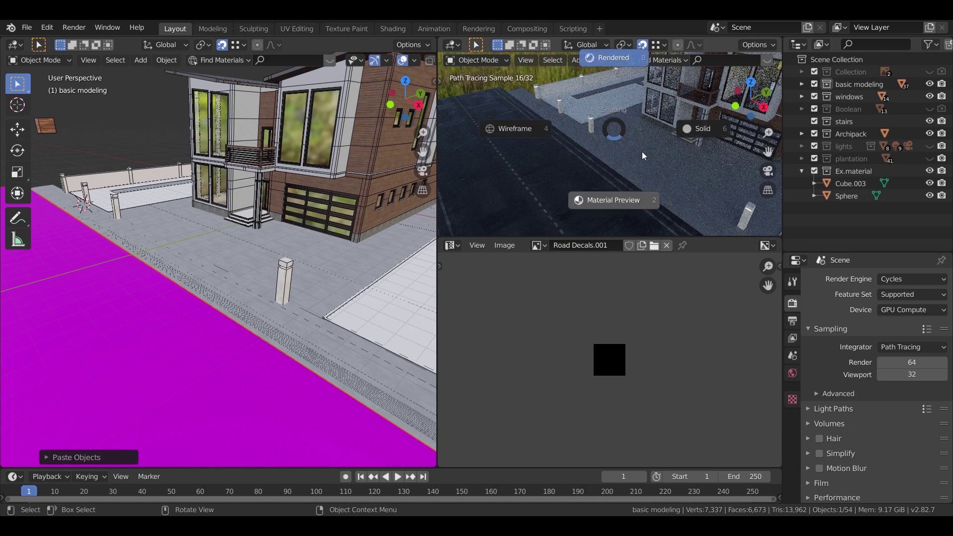
pyautogui.click(687, 132)
# Select the ground plane beside the house and select all its faces assigned to the grass.001 material.
pyautogui.moveTo(293, 258); pyautogui.dragTo(320, 308, button='middle')
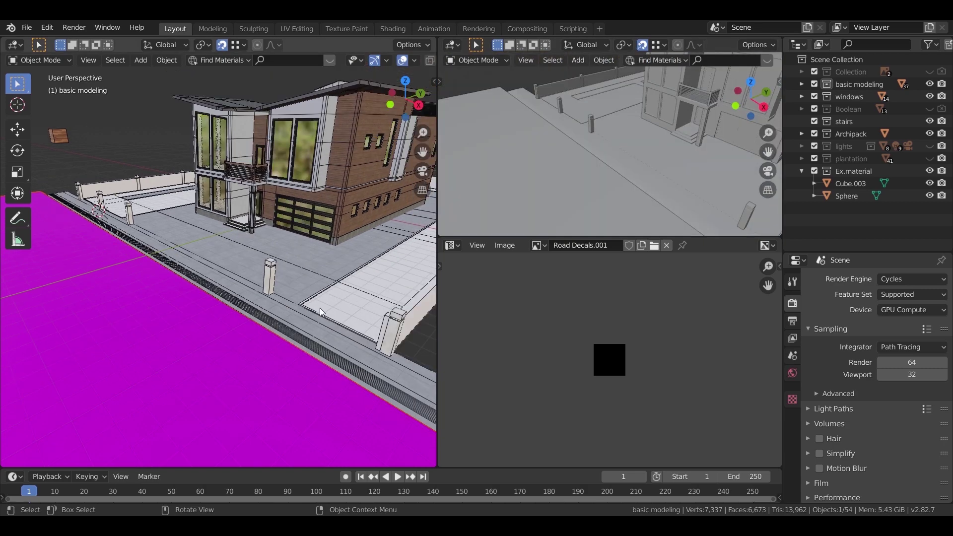
pyautogui.click(331, 307)
pyautogui.moveTo(333, 311); pyautogui.dragTo(266, 299, button='middle')
pyautogui.click(792, 497)
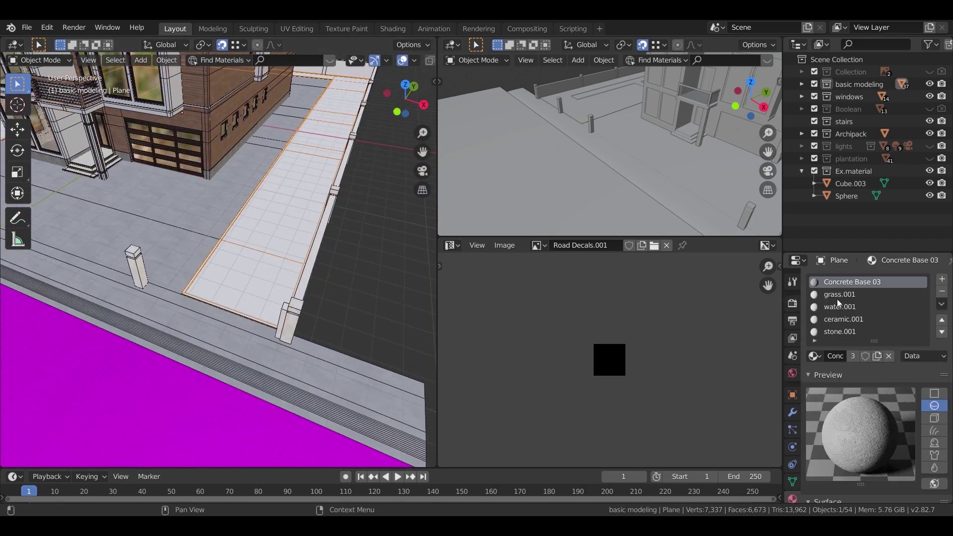
pyautogui.click(839, 294)
pyautogui.press('Tab')
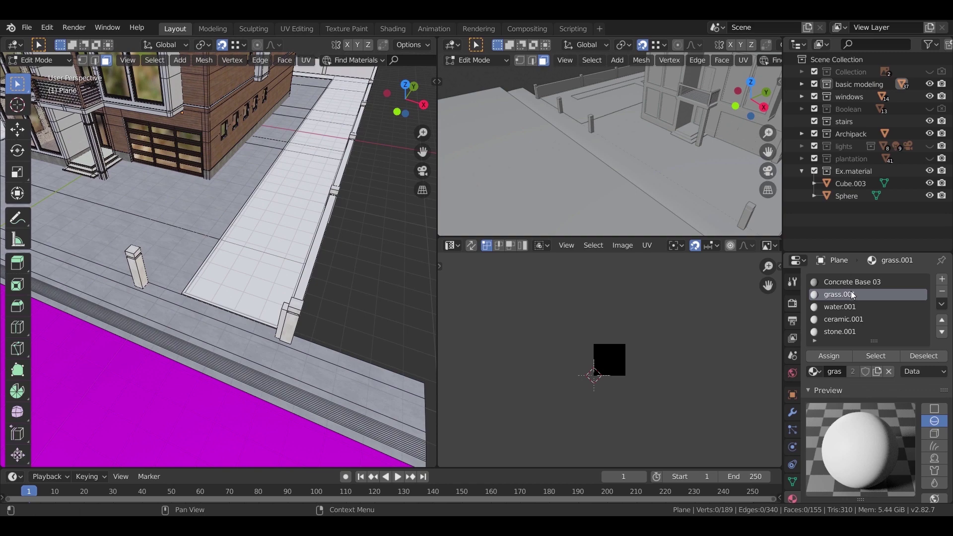
pyautogui.click(877, 357)
pyautogui.scroll(-5, 356, 273)
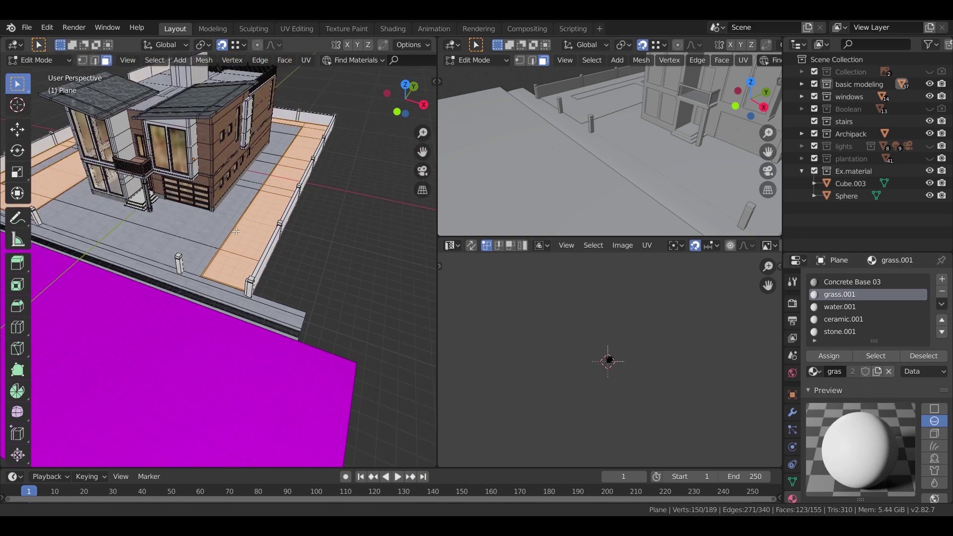
pyautogui.scroll(2, 356, 272)
pyautogui.scroll(3, 357, 272)
pyautogui.keyDown('shift'); pyautogui.moveTo(357, 272); pyautogui.dragTo(54, 218, button='middle'); pyautogui.keyUp('shift')
# Show the Shader Editor for grass.001 and add an Image Texture node loaded with Grass Essentials Dirt Texture (2).jpg.
pyautogui.click(450, 245)
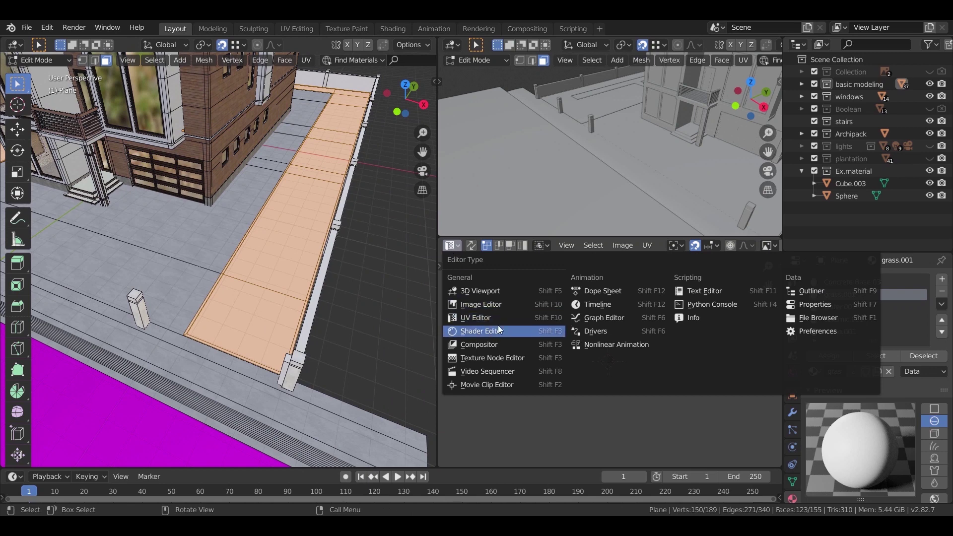
pyautogui.click(499, 326)
pyautogui.scroll(-7, 582, 372)
pyautogui.moveTo(608, 308); pyautogui.dragTo(545, 397, button='middle')
pyautogui.scroll(6, 567, 323)
pyautogui.moveTo(567, 322); pyautogui.dragTo(571, 340, button='middle')
pyautogui.hotkey('shift', 'a')
pyautogui.moveTo(558, 389)
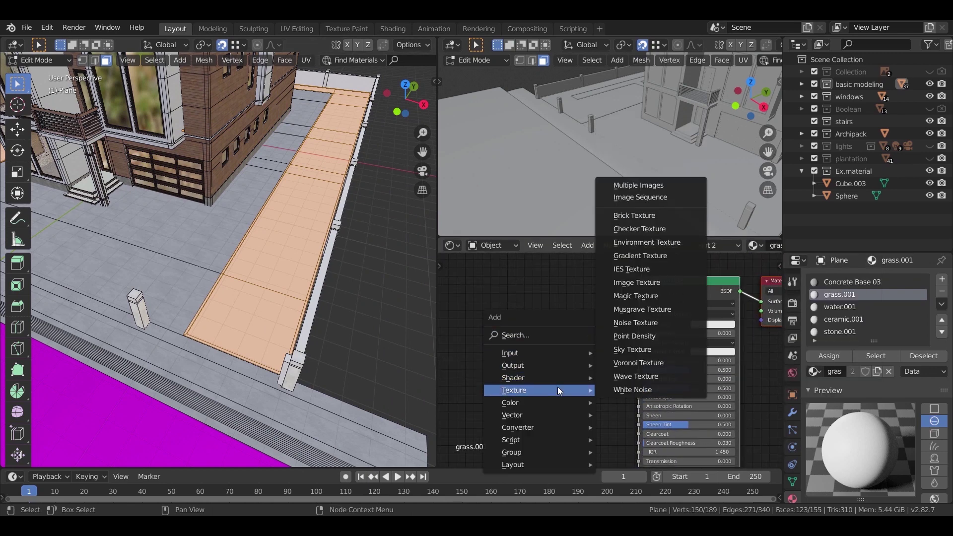
pyautogui.click(641, 282)
pyautogui.click(571, 323)
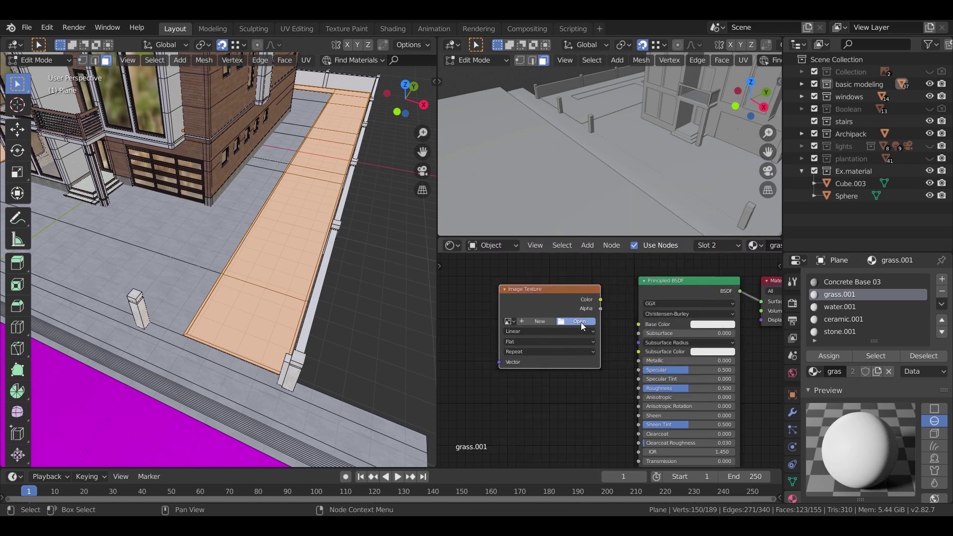
pyautogui.click(576, 320)
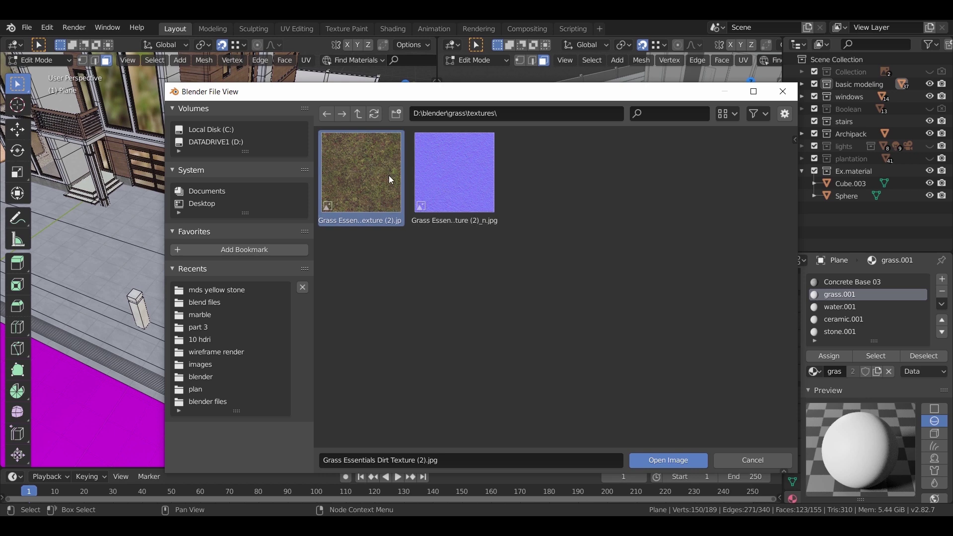
pyautogui.click(668, 460)
# Connect the grass image's Color output to the Principled BSDF's Base Color and move the image node farther from the shader.
pyautogui.moveTo(581, 389); pyautogui.dragTo(563, 388, button='middle')
pyautogui.moveTo(559, 290); pyautogui.dragTo(620, 322)
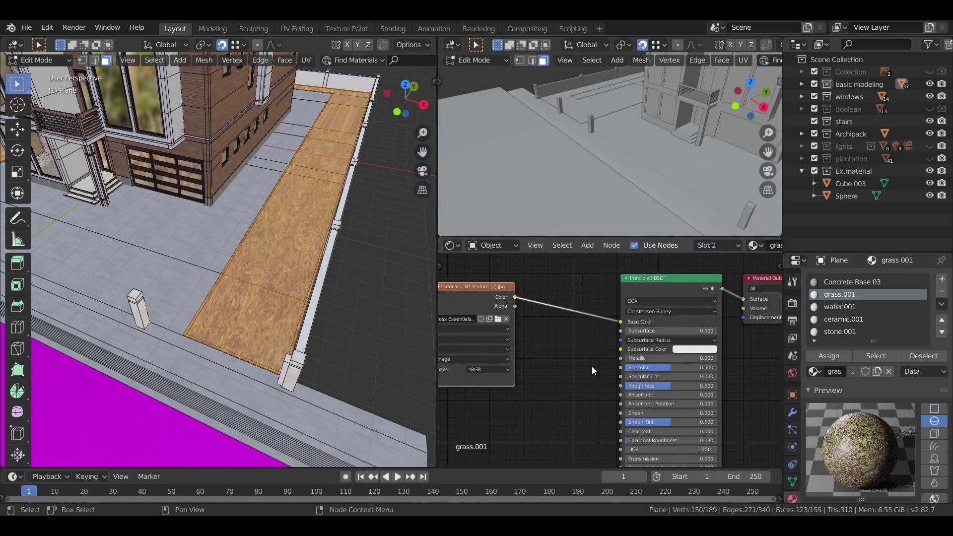
pyautogui.moveTo(562, 352); pyautogui.dragTo(647, 356, button='middle')
pyautogui.moveTo(583, 293); pyautogui.dragTo(542, 293)
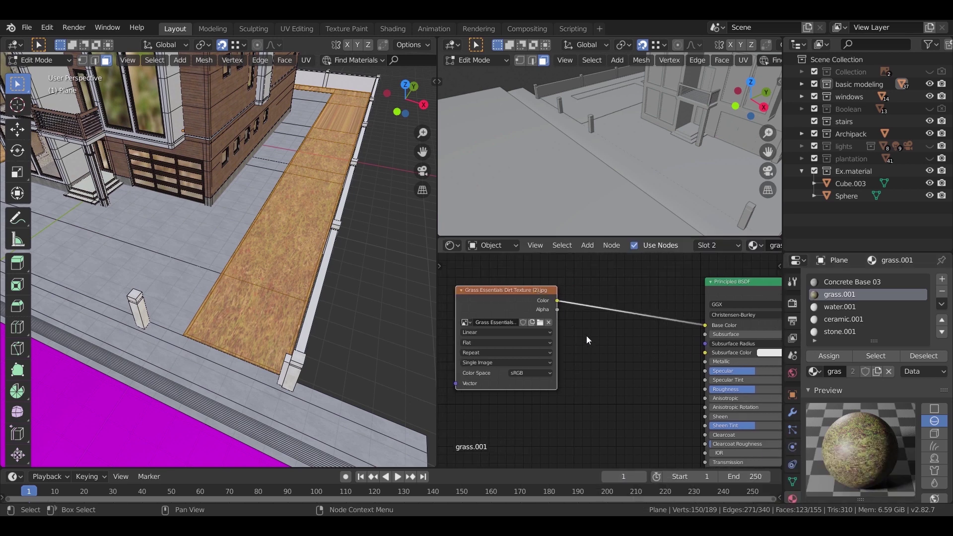
# Insert a Hue Saturation Value node between the grass image texture and the Principled BSDF's Base Color.
pyautogui.hotkey('shift', 'a')
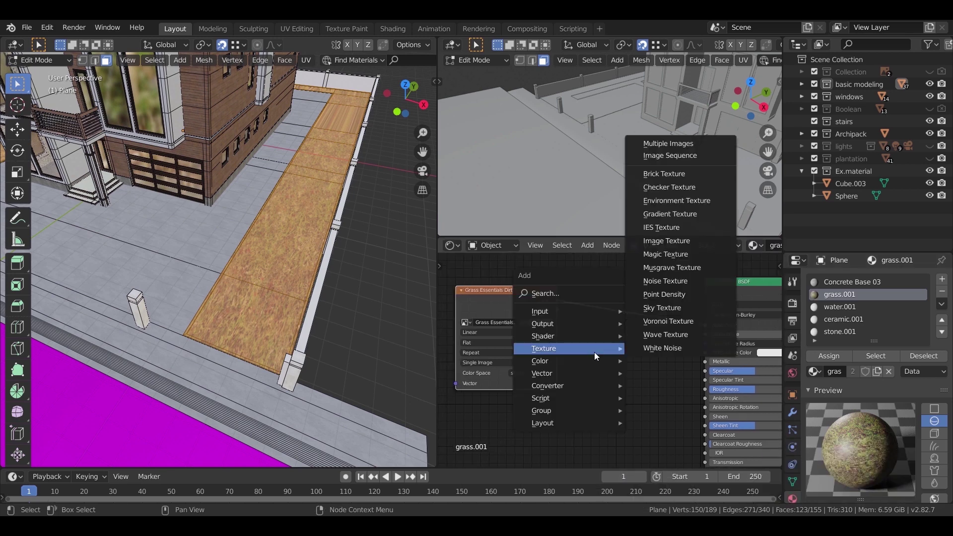
pyautogui.moveTo(587, 363)
pyautogui.click(667, 387)
pyautogui.click(623, 317)
# Set the Hue Saturation Value node's Saturation to 1.1 and its Value to 0.2.
pyautogui.scroll(6, 674, 359)
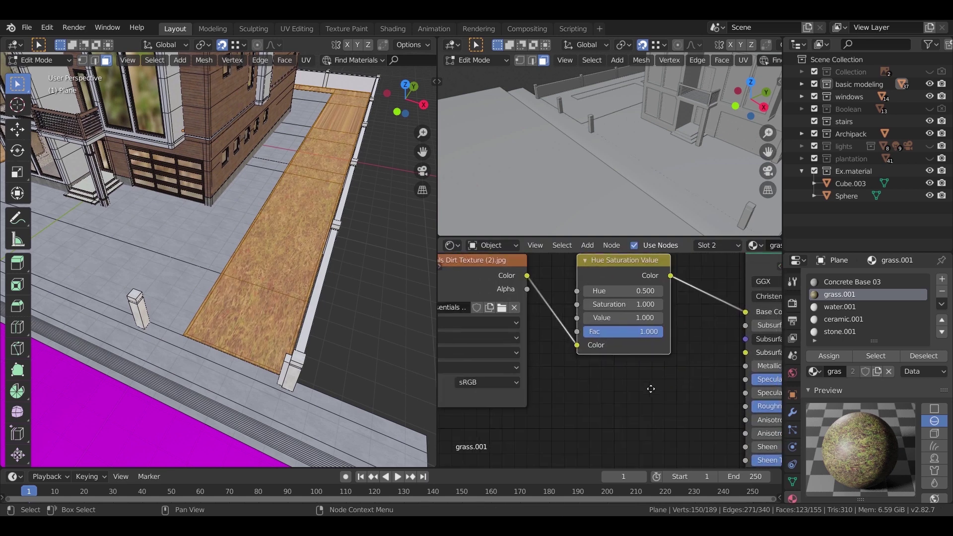
pyautogui.click(606, 318)
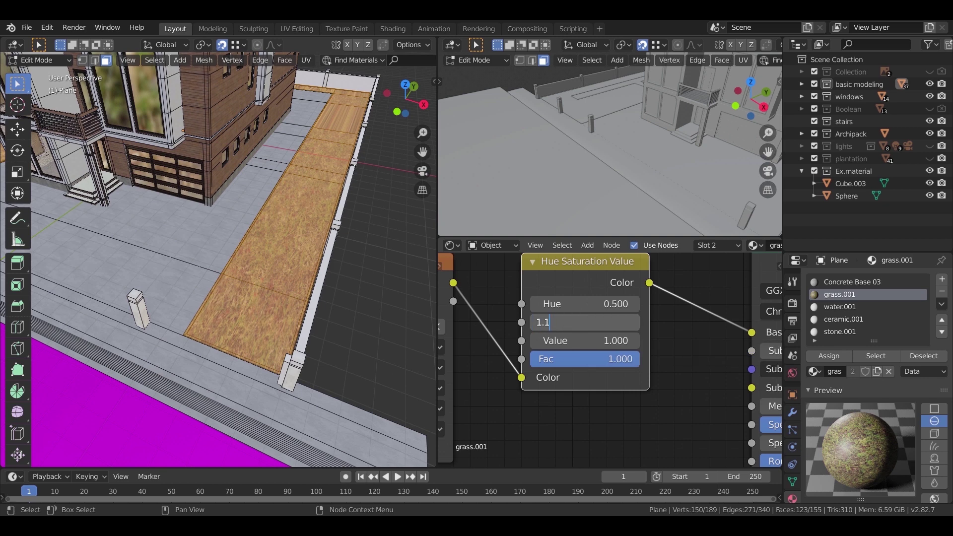
pyautogui.press('Return')
pyautogui.click(606, 340)
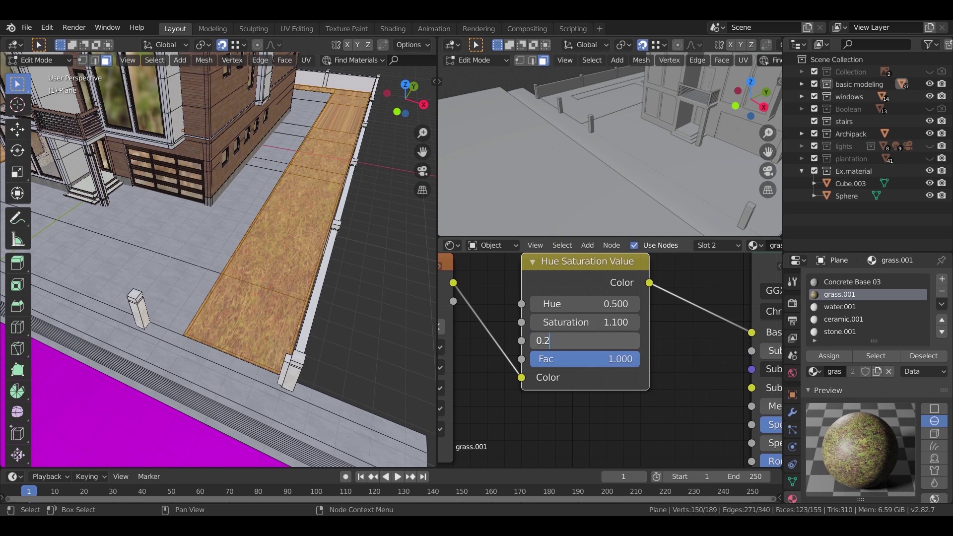
pyautogui.write('0.2')
pyautogui.press('Return')
pyautogui.scroll(4, 292, 328)
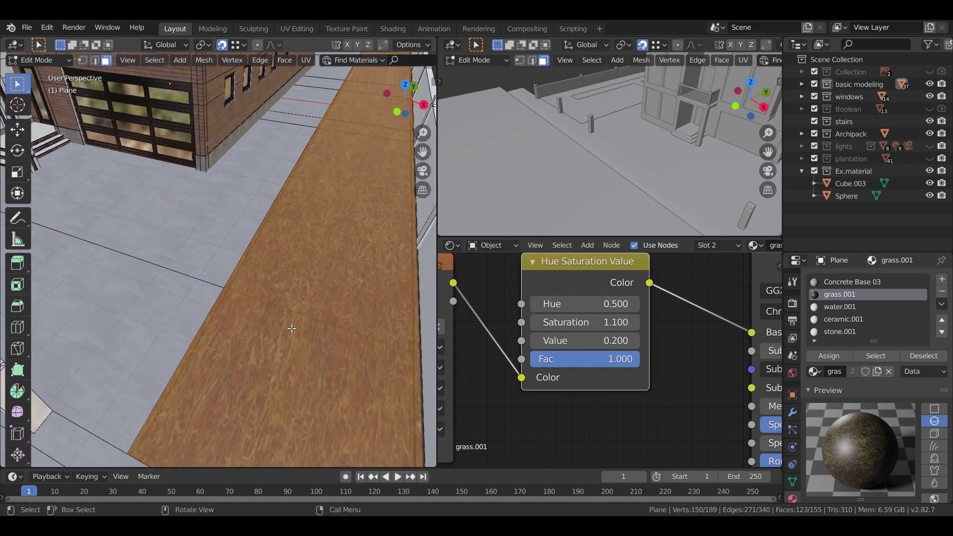
# Raise the Value of the Hue Saturation Value node to 0.4 for a lighter grass colour.
pyautogui.click(544, 339)
pyautogui.write('0.4')
pyautogui.press('Return')
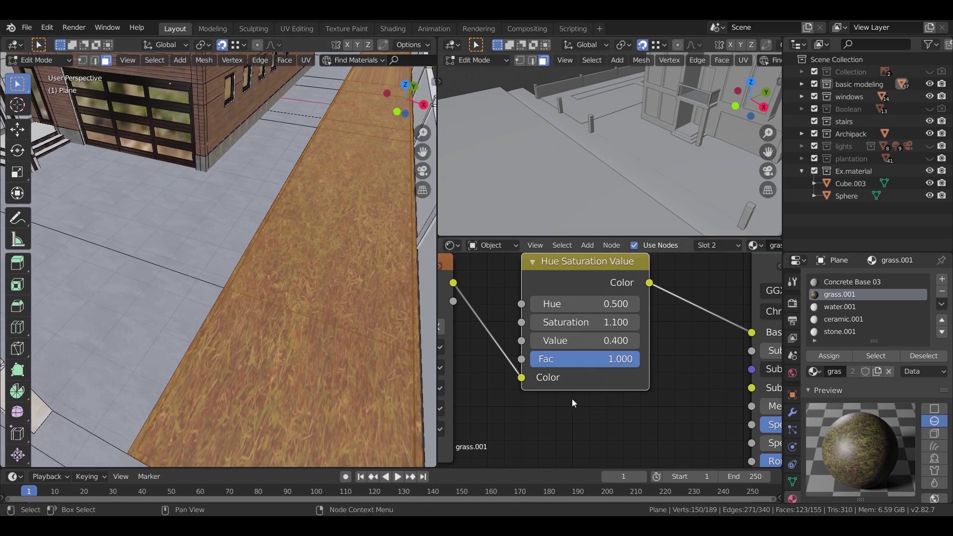
# Add a second Image Texture node below the first, loaded with the normal map Grass Essentials Dirt Texture (2)_n.jpg.
pyautogui.scroll(-2, 303, 325)
pyautogui.scroll(-5, 615, 413)
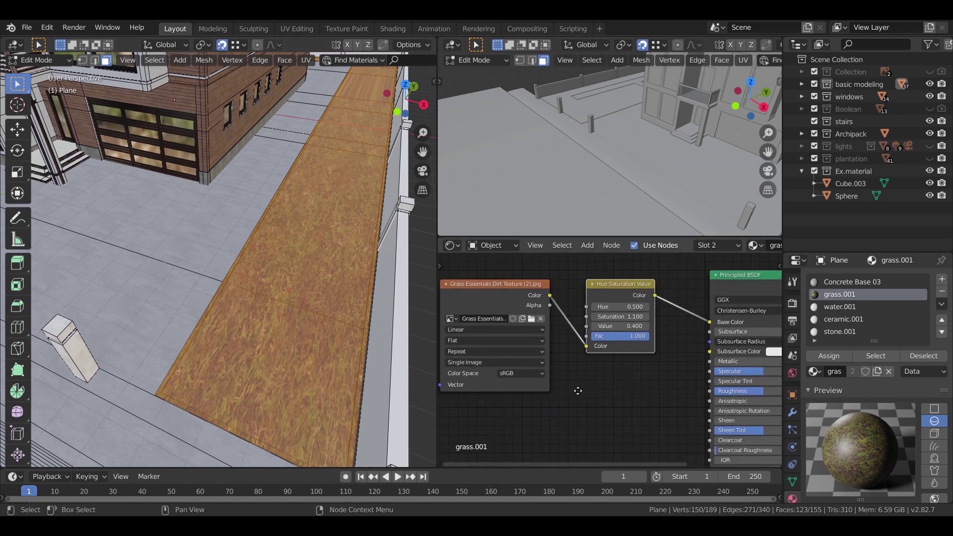
pyautogui.moveTo(640, 360); pyautogui.dragTo(622, 357, button='middle')
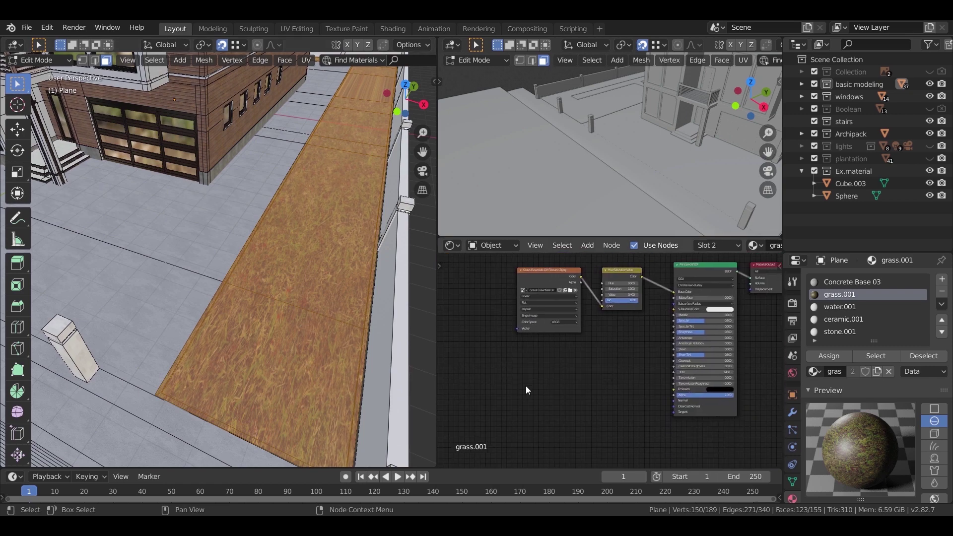
pyautogui.hotkey('shift', 'a')
pyautogui.moveTo(555, 369)
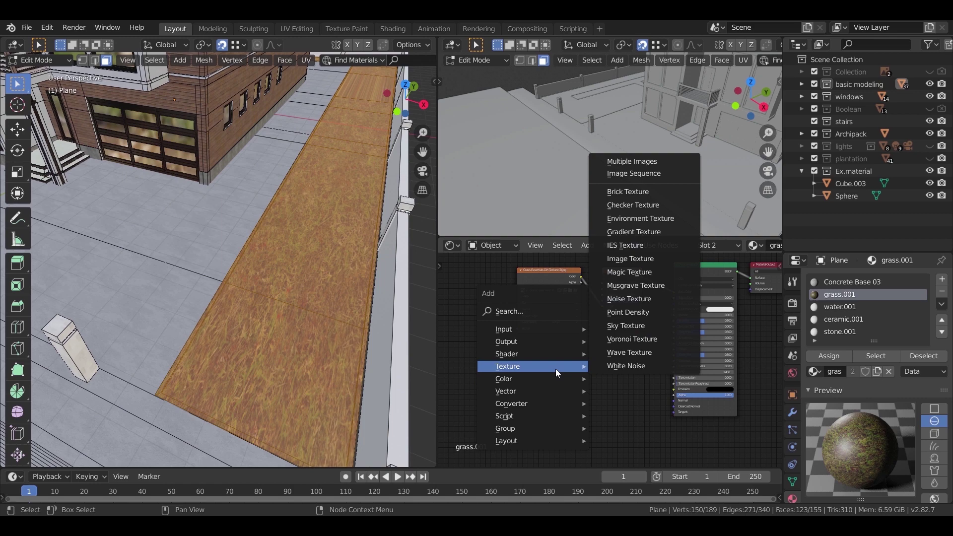
pyautogui.click(630, 259)
pyautogui.click(533, 358)
pyautogui.click(570, 378)
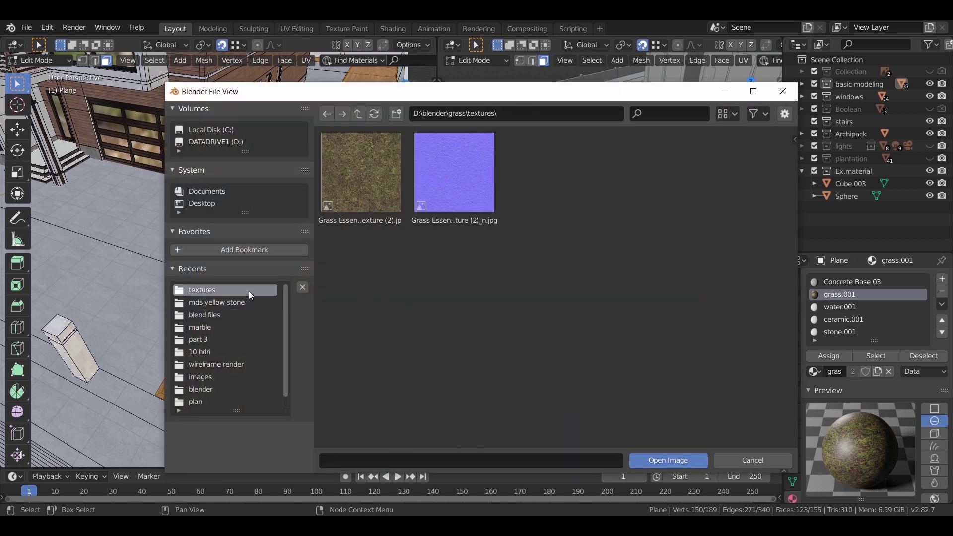
pyautogui.doubleClick(450, 221)
# Set the normal map image's Color Space to Non-Color and move its node farther from the Principled BSDF.
pyautogui.scroll(4, 621, 392)
pyautogui.moveTo(624, 412); pyautogui.dragTo(650, 318, button='middle')
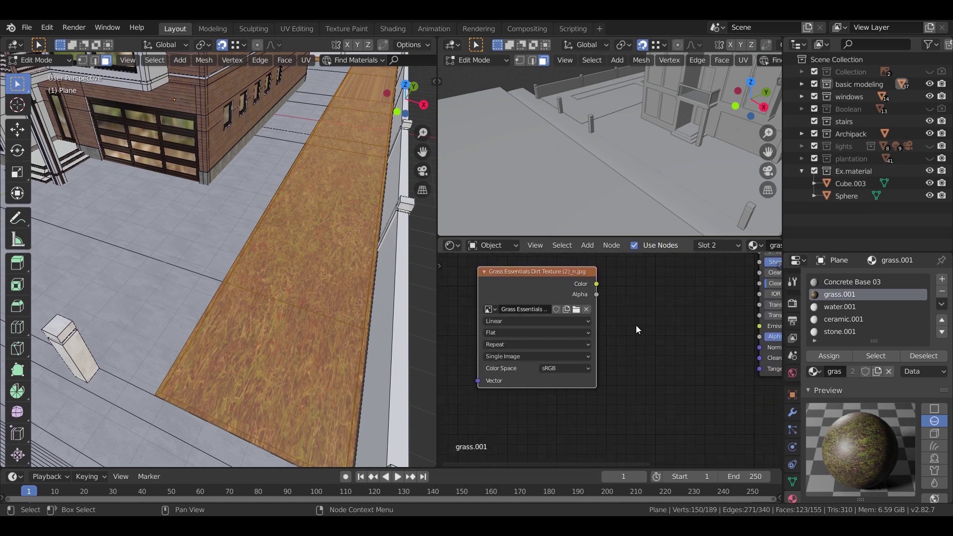
pyautogui.click(564, 367)
pyautogui.click(574, 419)
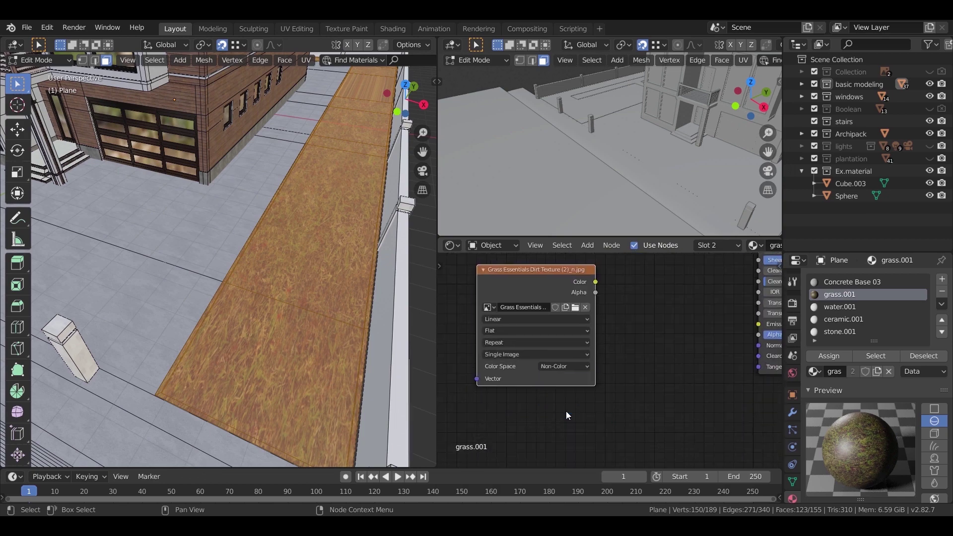
pyautogui.moveTo(546, 269); pyautogui.dragTo(487, 279)
# Add a Normal Map node between the grass normal image and the Principled BSDF.
pyautogui.hotkey('shift', 'a')
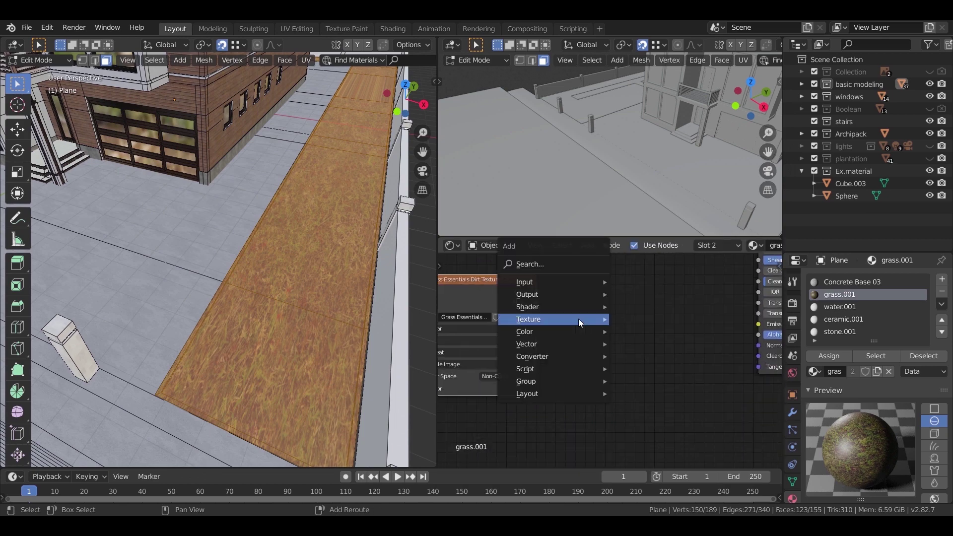
pyautogui.click(544, 266)
pyautogui.write('no')
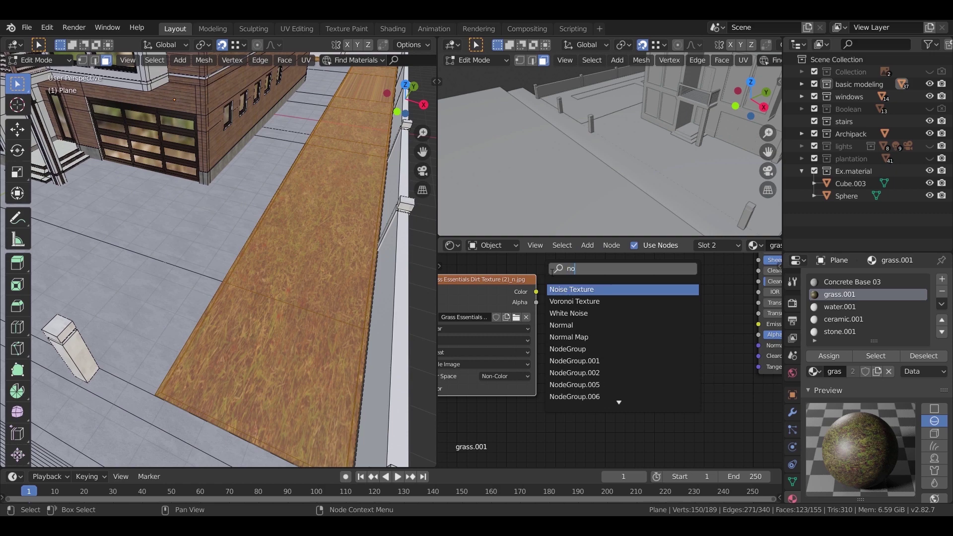
pyautogui.click(579, 337)
pyautogui.click(572, 288)
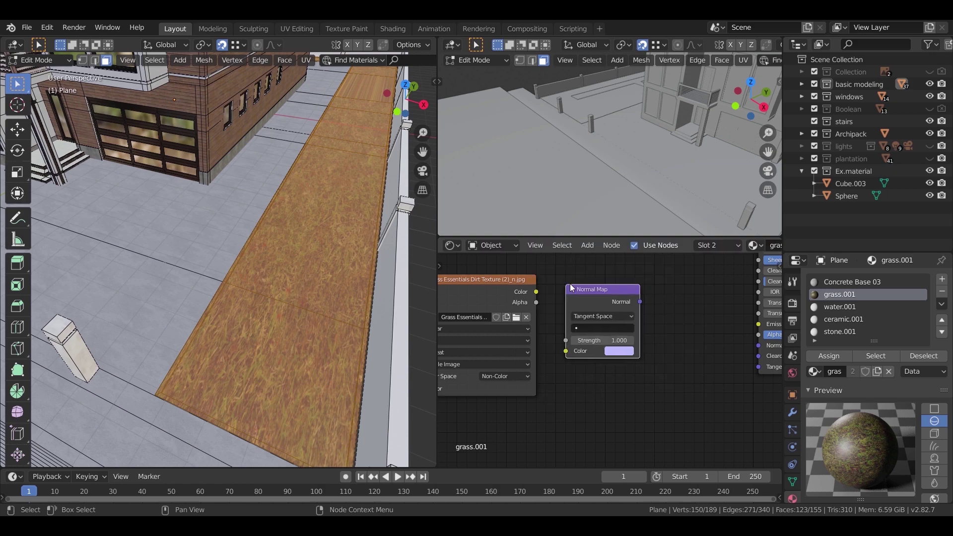
# Connect the normal image's Color output to the Normal Map node and its Normal output to the Principled BSDF's Normal input.
pyautogui.moveTo(534, 290); pyautogui.dragTo(559, 348)
pyautogui.click(559, 347)
pyautogui.moveTo(537, 294); pyautogui.dragTo(567, 350)
pyautogui.moveTo(680, 312); pyautogui.dragTo(598, 324, button='middle')
pyautogui.moveTo(556, 312); pyautogui.dragTo(676, 358)
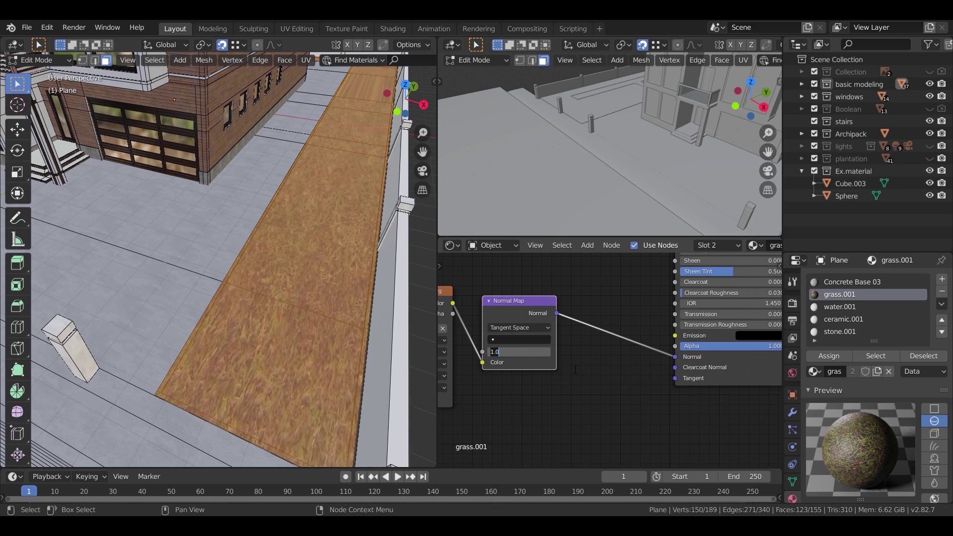
# Move the normal image and Normal Map nodes together closer to the Principled BSDF.
pyautogui.moveTo(557, 373); pyautogui.dragTo(679, 372, button='middle')
pyautogui.moveTo(615, 264); pyautogui.dragTo(504, 427)
pyautogui.moveTo(641, 304); pyautogui.dragTo(741, 330)
# Add a Texture Coordinate and Mapping node setup to the grass colour image texture.
pyautogui.moveTo(480, 318); pyautogui.dragTo(562, 414, button='middle')
pyautogui.scroll(-5, 582, 367)
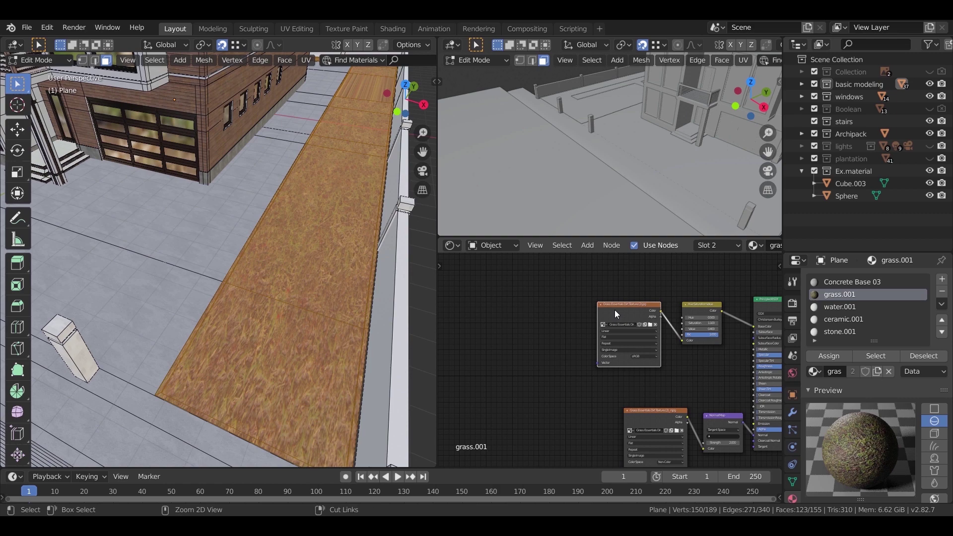
pyautogui.hotkey('ctrl', 't')
# Move the Mapping setup farther from the textures and connect its Vector output to the normal image's Vector input.
pyautogui.moveTo(588, 410); pyautogui.dragTo(692, 412, button='middle')
pyautogui.scroll(4, 637, 344)
pyautogui.moveTo(627, 261); pyautogui.dragTo(534, 436)
pyautogui.moveTo(613, 280); pyautogui.dragTo(515, 319)
pyautogui.moveTo(661, 401); pyautogui.dragTo(585, 342, button='middle')
pyautogui.moveTo(494, 260); pyautogui.dragTo(646, 432)
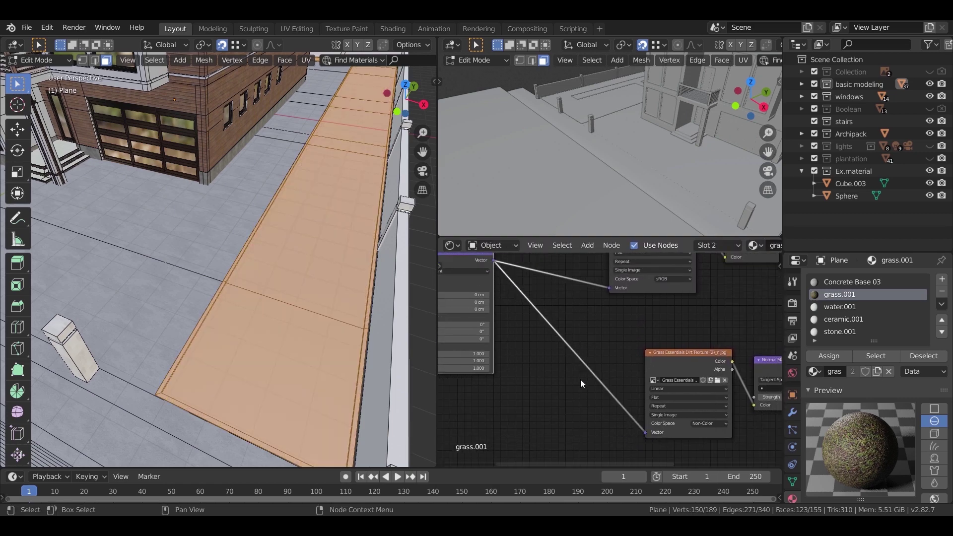
# Set the Mapping node's Scale to 4 on X, Y and Z.
pyautogui.moveTo(523, 369); pyautogui.dragTo(671, 356, button='middle')
pyautogui.scroll(5, 601, 338)
pyautogui.doubleClick(561, 332)
pyautogui.write('4')
pyautogui.press('Tab')
pyautogui.write('4')
pyautogui.press('Tab')
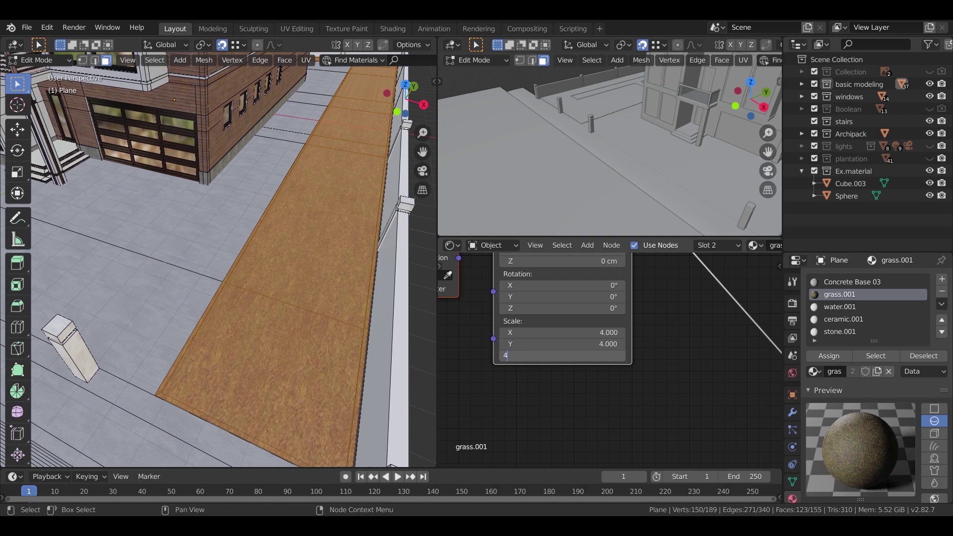
pyautogui.write('4')
pyautogui.press('Return')
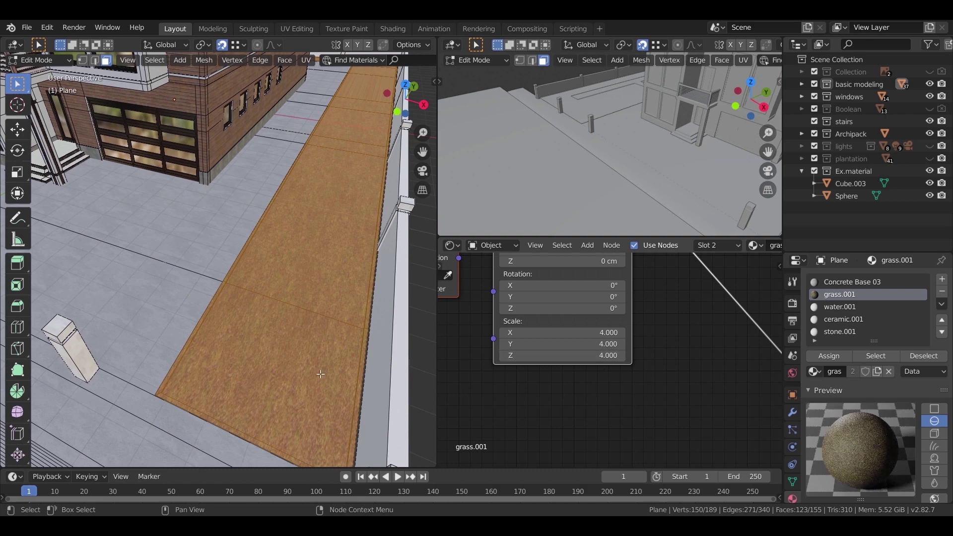
# Examine the scaled grass texture on the lawn strip beside the house from near and far.
pyautogui.scroll(5, 263, 333)
pyautogui.scroll(-5, 262, 333)
pyautogui.moveTo(268, 301); pyautogui.dragTo(186, 352, button='middle')
pyautogui.scroll(-4, 242, 359)
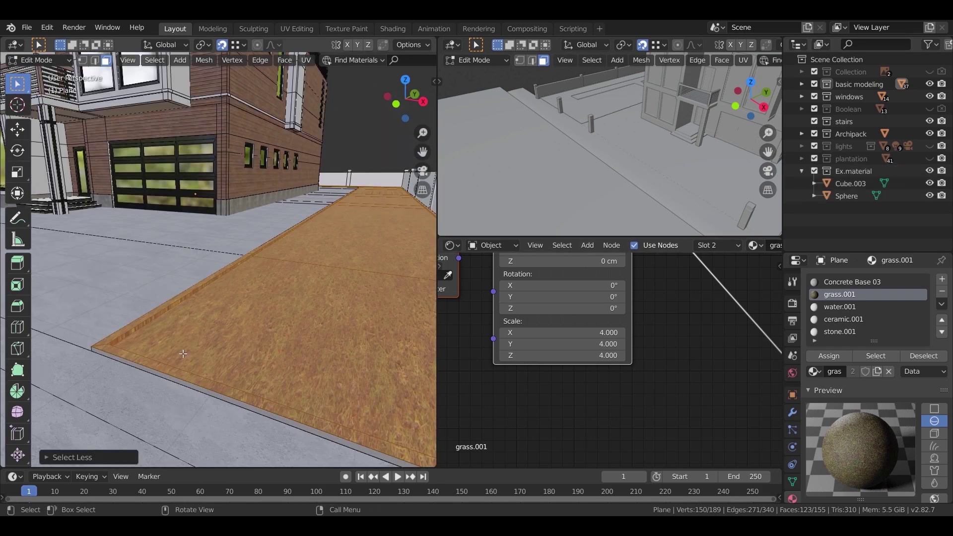
pyautogui.scroll(-5, 183, 354)
pyautogui.moveTo(294, 259); pyautogui.dragTo(331, 270, button='middle')
pyautogui.scroll(5, 272, 322)
pyautogui.moveTo(272, 322); pyautogui.dragTo(213, 310, button='middle')
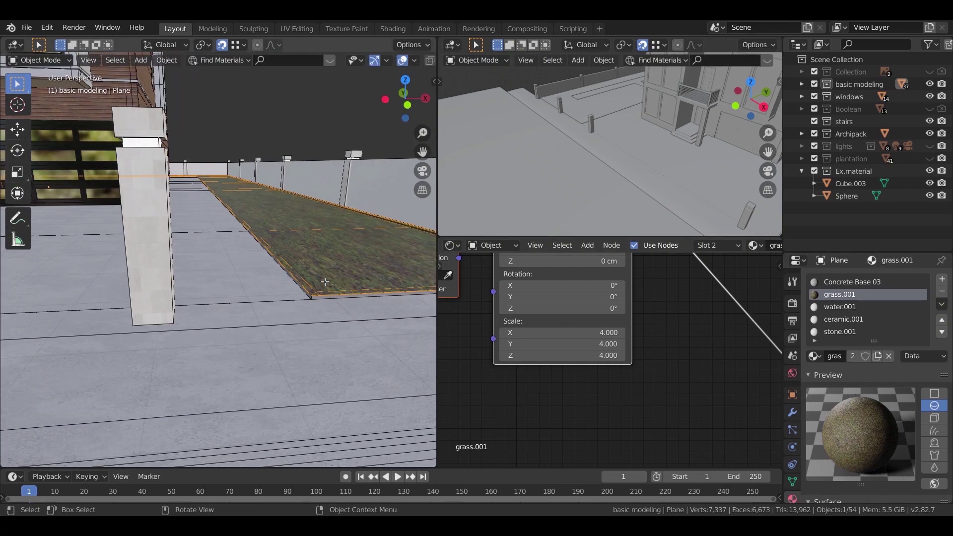
# Clear the ground plane's face selection and select the faces assigned to the stone.001 material.
pyautogui.click(155, 60)
pyautogui.click(159, 111)
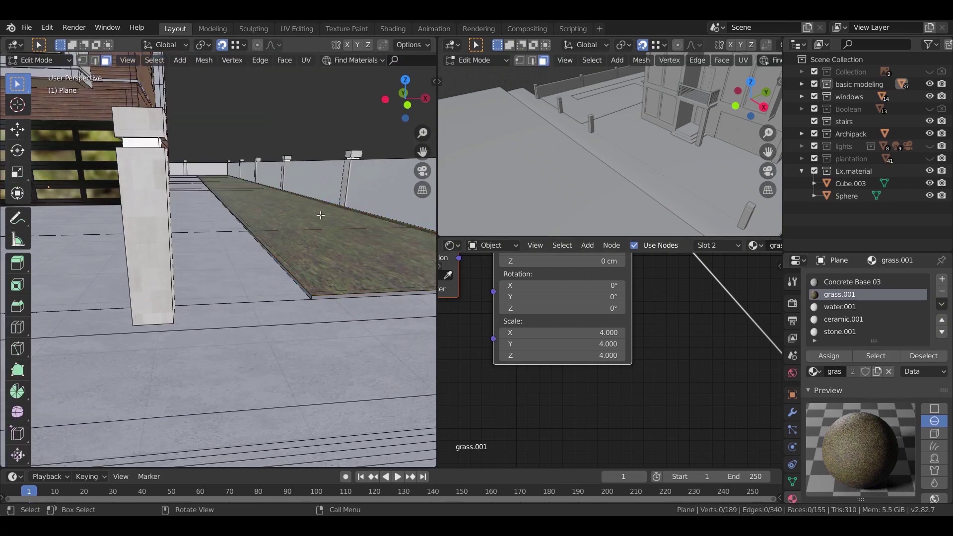
pyautogui.click(844, 332)
pyautogui.click(866, 354)
# Examine the selected ground faces around the house, check the water.001 material slot and leave Edit Mode.
pyautogui.scroll(-6, 364, 264)
pyautogui.moveTo(318, 279); pyautogui.dragTo(265, 297, button='middle')
pyautogui.scroll(-3, 219, 282)
pyautogui.press('KP_Decimal')
pyautogui.moveTo(173, 310)
pyautogui.mouseDown(button='middle')
pyautogui.moveTo(292, 315)
pyautogui.moveTo(179, 325)
pyautogui.moveTo(157, 317)
pyautogui.mouseUp(button='middle')
pyautogui.scroll(-6, 218, 323)
pyautogui.scroll(-4, 218, 324)
pyautogui.scroll(4, 157, 317)
pyautogui.scroll(-2, 157, 317)
pyautogui.click(859, 305)
pyautogui.scroll(-2, 844, 312)
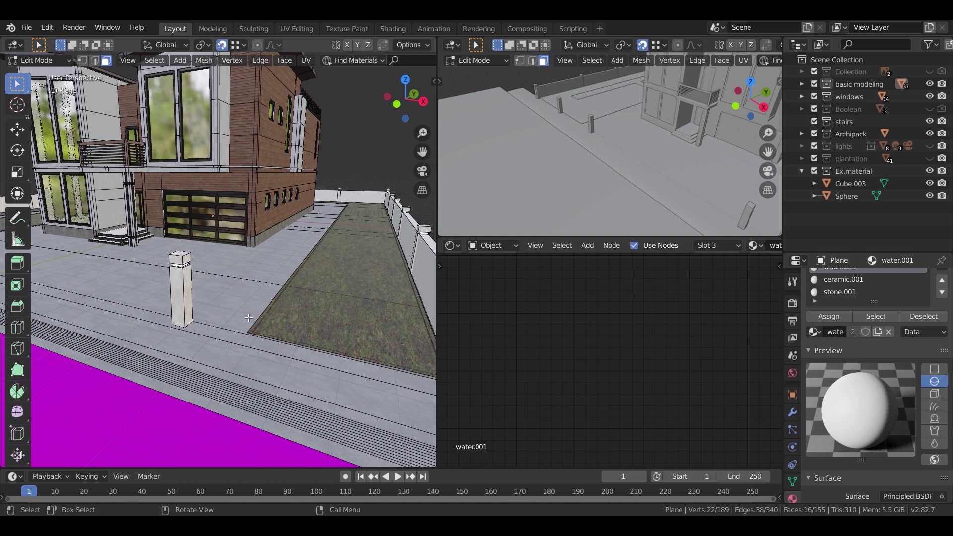
pyautogui.press('Tab')
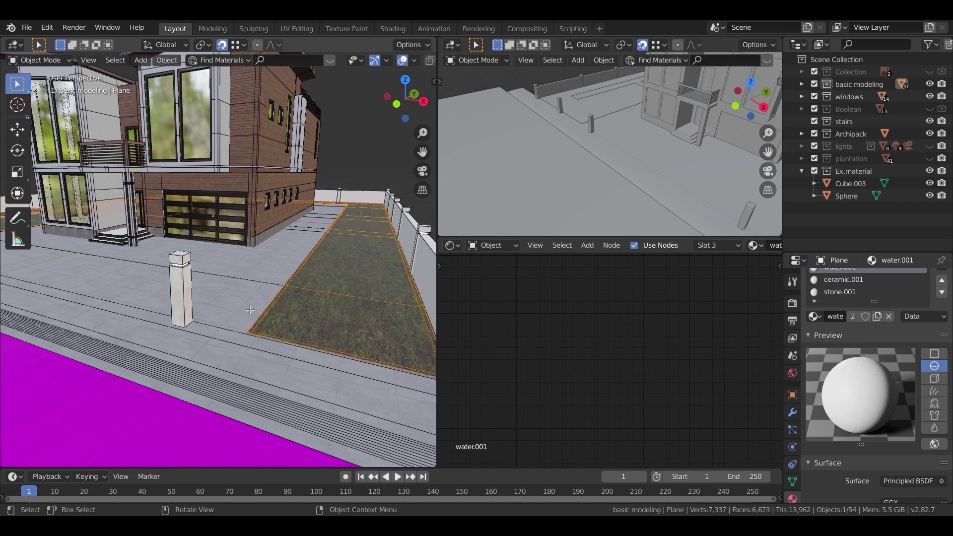
# Show the camera view in the second viewport and unhide the plantation and lights collections.
pyautogui.press('KP_0')
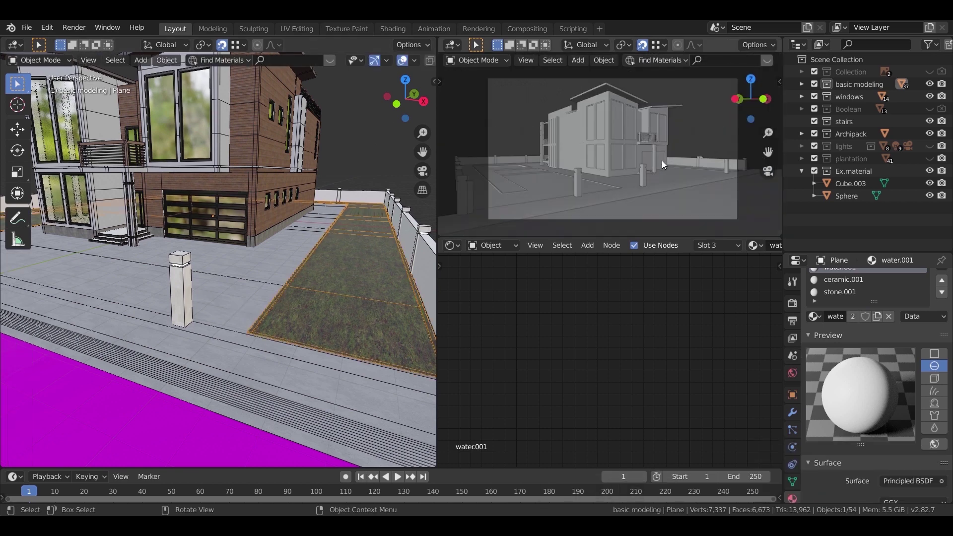
pyautogui.click(930, 159)
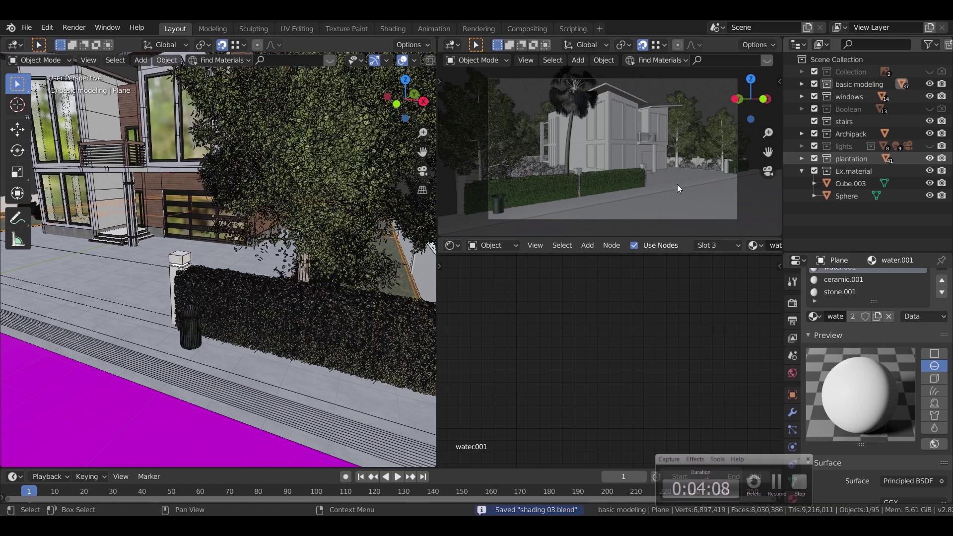
pyautogui.click(930, 146)
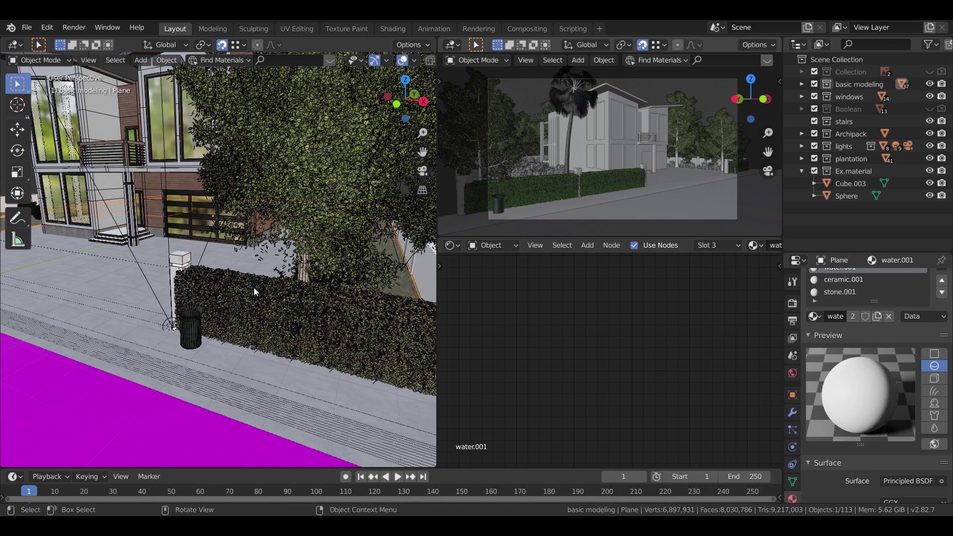
# Switch the main viewport to Solid shading and preview the camera view in Rendered shading.
pyautogui.press('z')
pyautogui.click(325, 266)
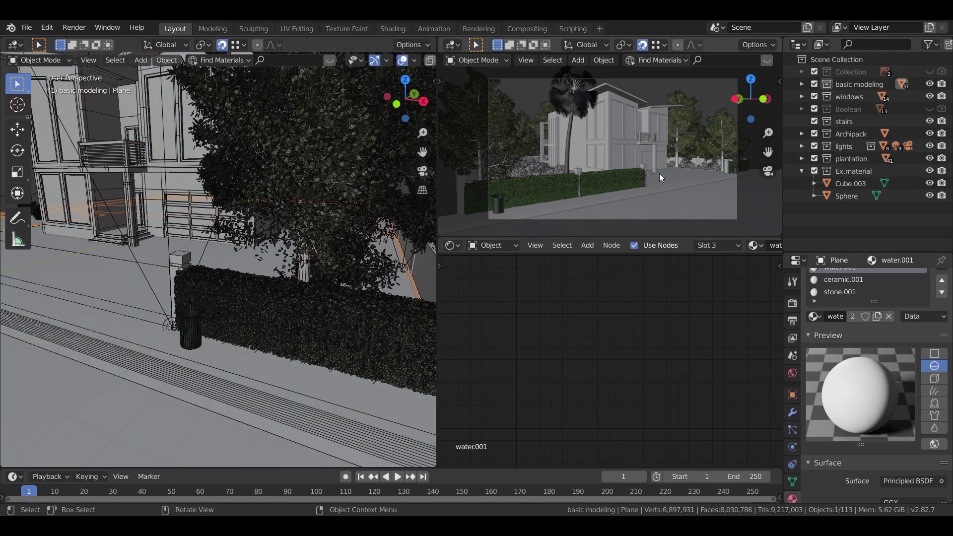
pyautogui.press('z')
pyautogui.click(702, 127)
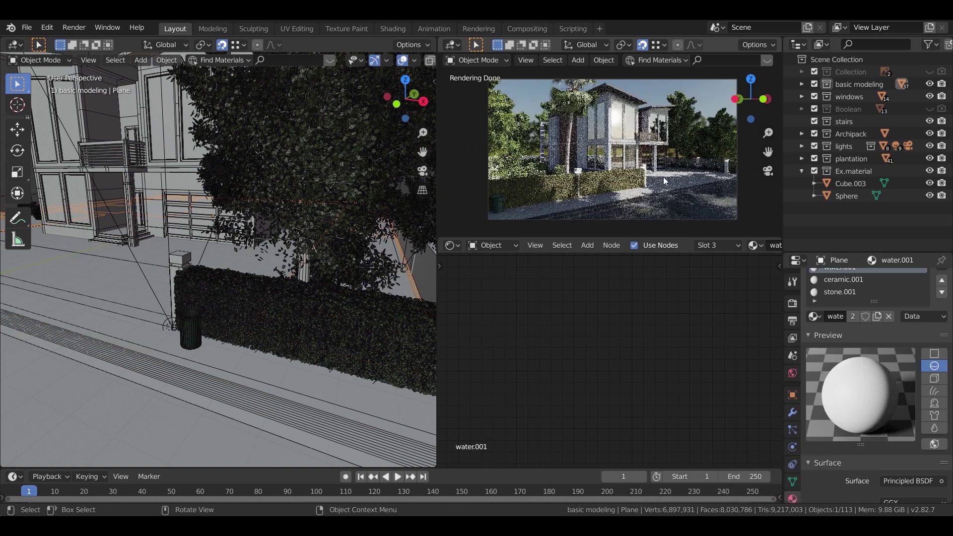
# Show the render settings and return the camera viewport to Solid shading.
pyautogui.click(792, 303)
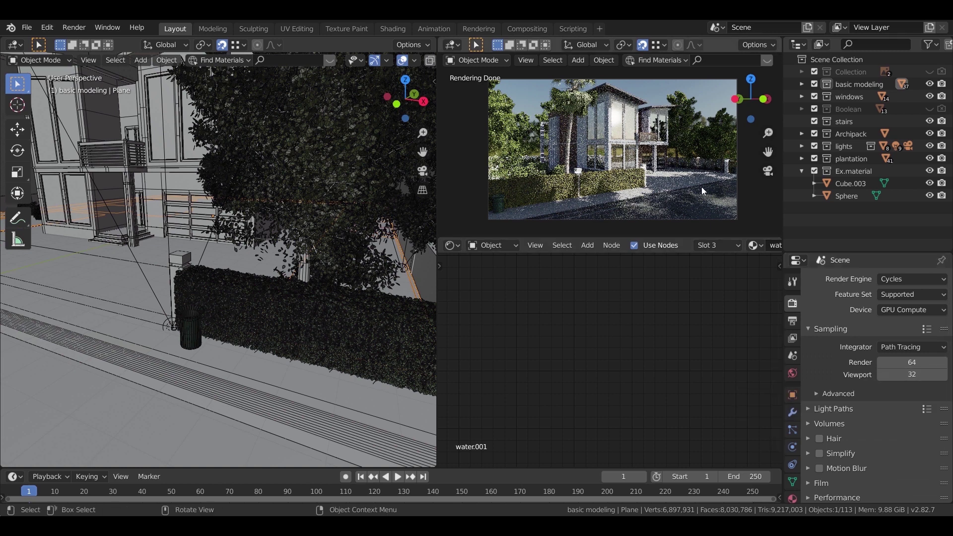
pyautogui.press('z')
pyautogui.click(707, 168)
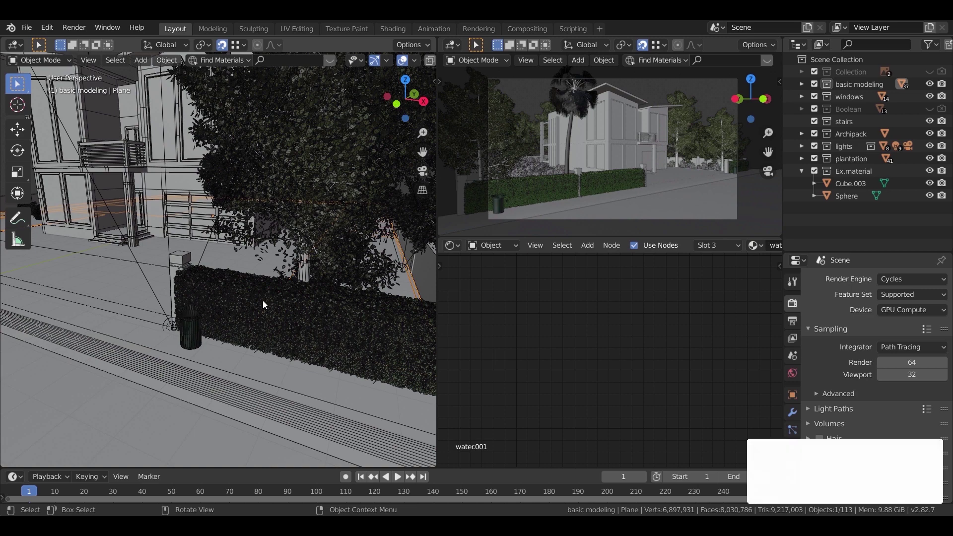
# Place the 3D cursor on the ground outside the house corner and make the lights collection active.
pyautogui.scroll(-8, 293, 228)
pyautogui.moveTo(246, 259); pyautogui.dragTo(143, 222, button='middle')
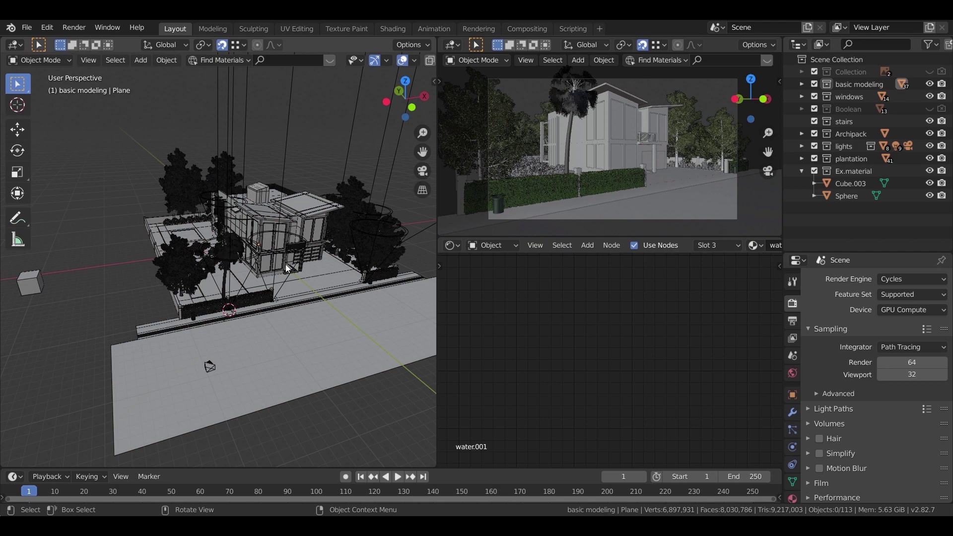
pyautogui.scroll(15, 282, 261)
pyautogui.scroll(-5, 241, 318)
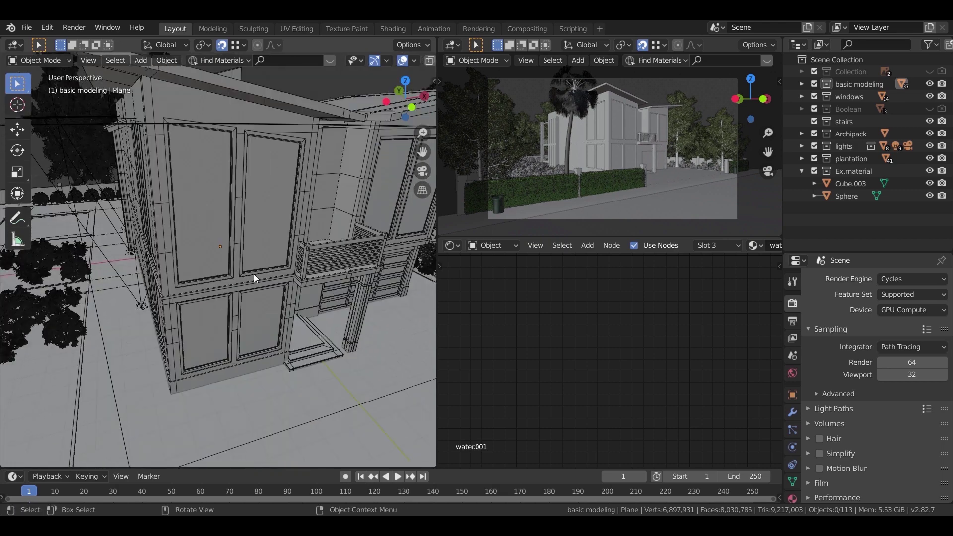
pyautogui.click(22, 109)
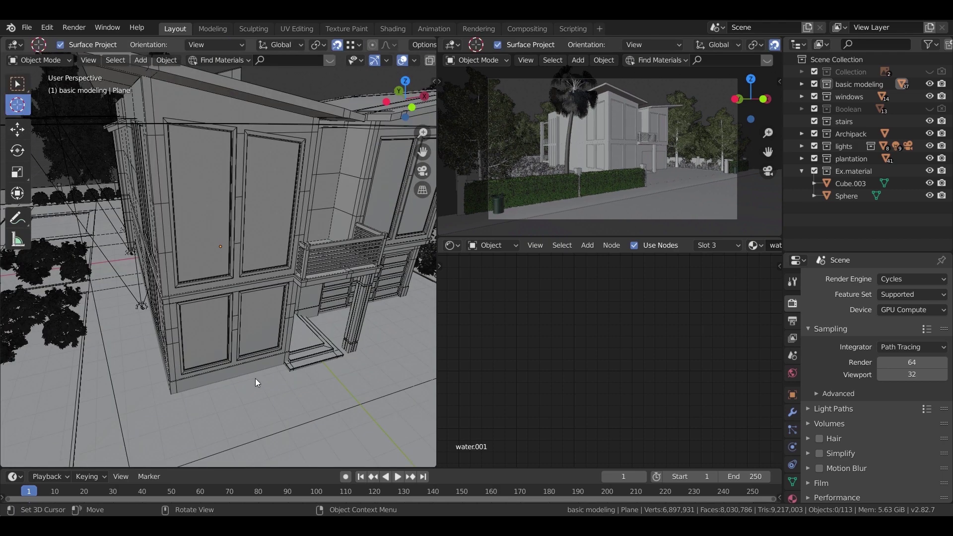
pyautogui.hotkey('shift', 'a')
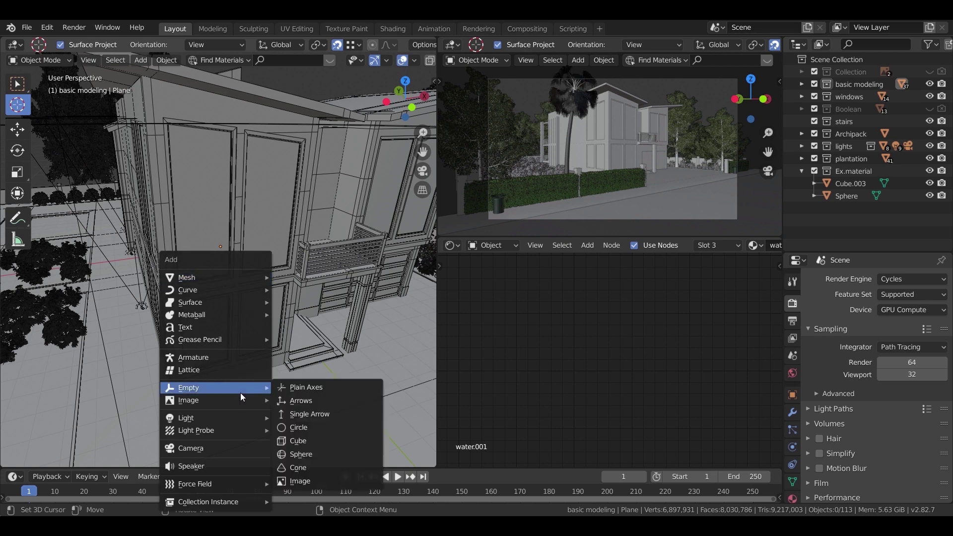
pyautogui.click(839, 147)
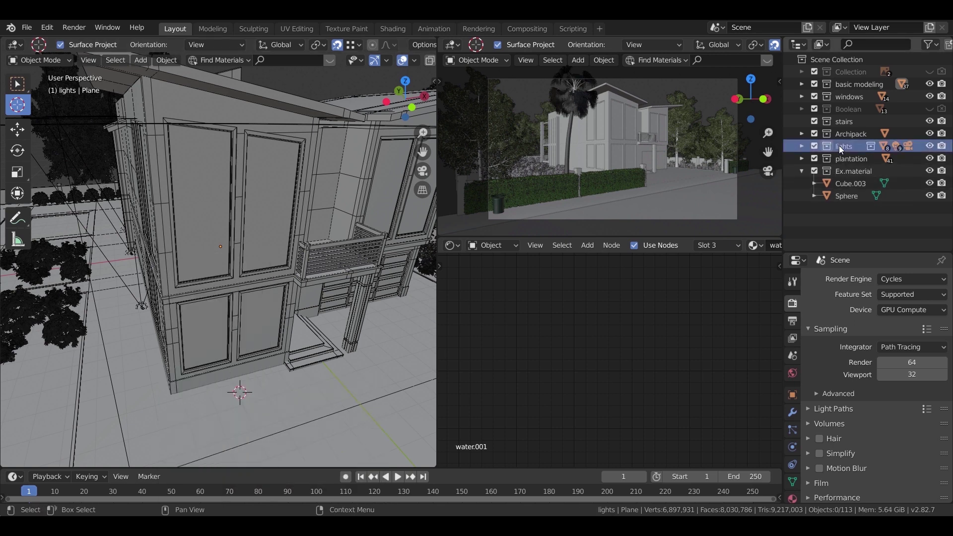
# Add an area light at the 3D cursor and resize it.
pyautogui.hotkey('shift', 'a')
pyautogui.moveTo(249, 419)
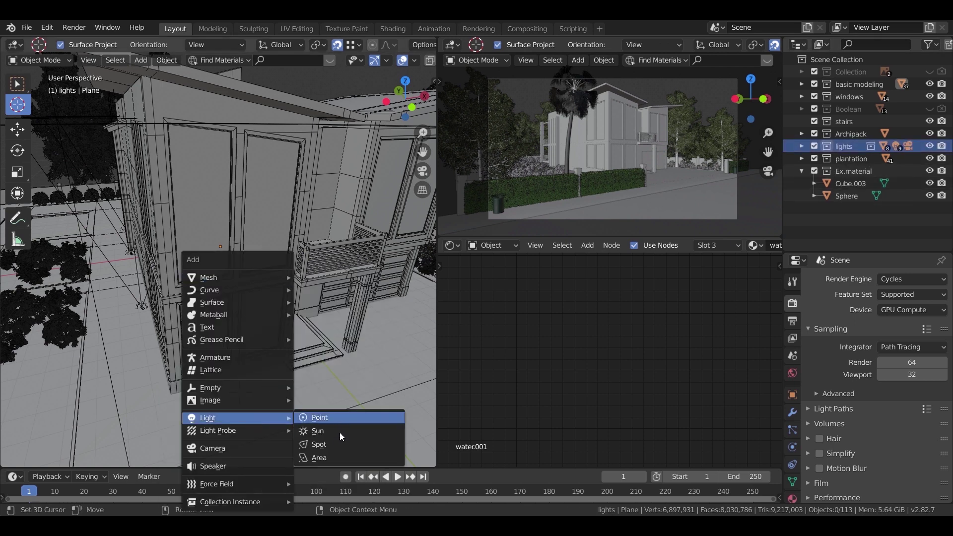
pyautogui.click(329, 456)
pyautogui.press('s')
pyautogui.click(346, 420)
# Show the top view with X-ray and move the area light horizontally into the house's corner room.
pyautogui.press('KP_7')
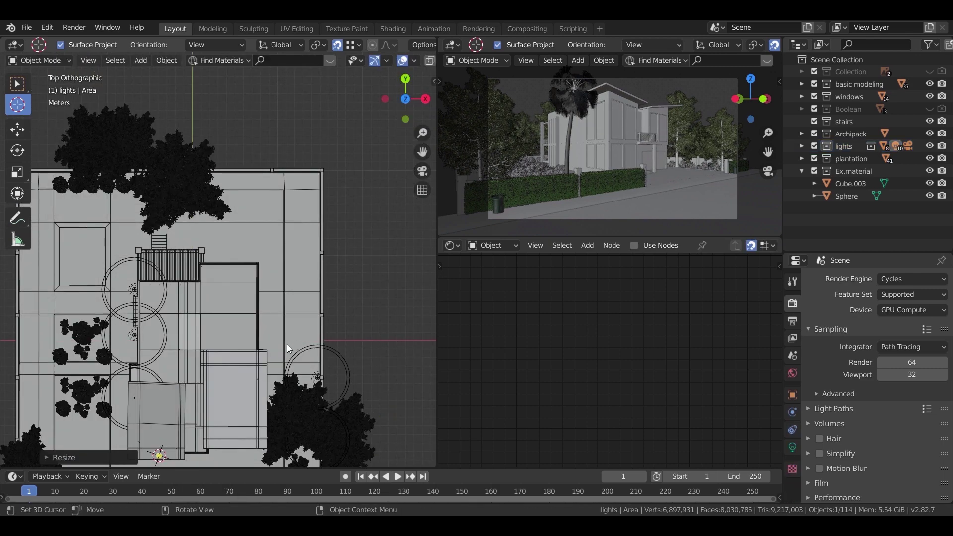
pyautogui.hotkey('alt', 'z')
pyautogui.press('KP_Decimal')
pyautogui.scroll(-1, 281, 374)
pyautogui.keyDown('shift'); pyautogui.moveTo(277, 243); pyautogui.dragTo(282, 319, button='middle'); pyautogui.keyUp('shift')
pyautogui.press('g')
pyautogui.hotkey('shift', 'z')
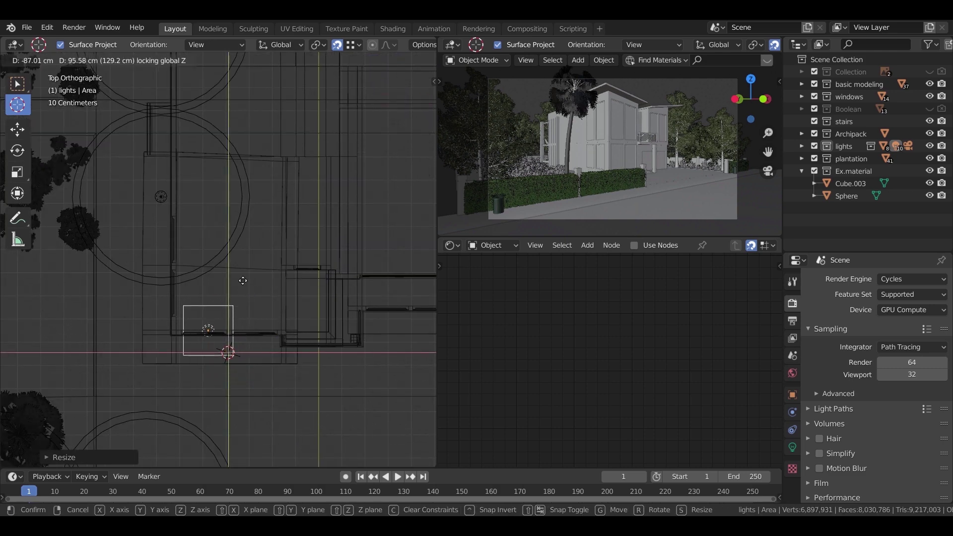
pyautogui.click(258, 254)
# Enlarge the area light and widen it along X to better fill the corner room.
pyautogui.scroll(2, 258, 253)
pyautogui.press('s')
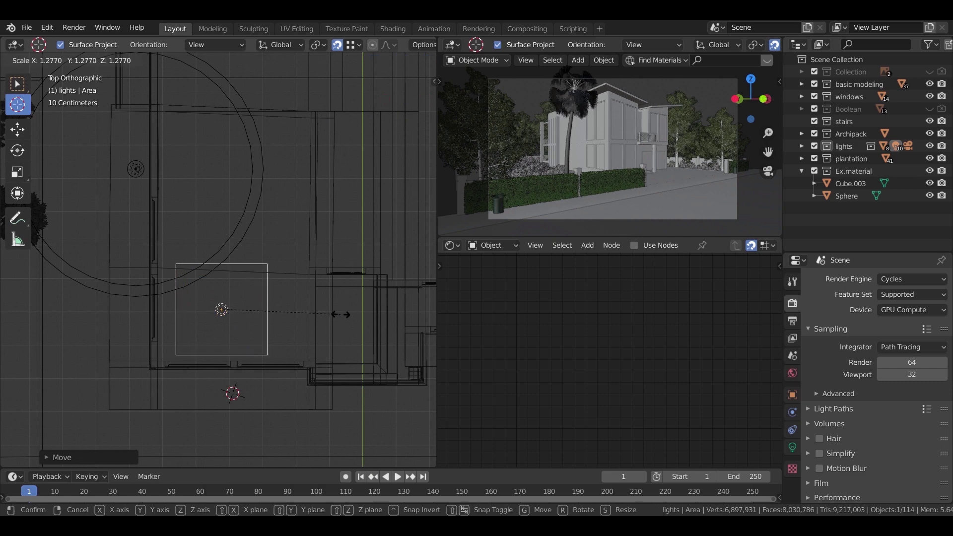
pyautogui.click(332, 316)
pyautogui.press('s')
pyautogui.press('x')
pyautogui.click(363, 321)
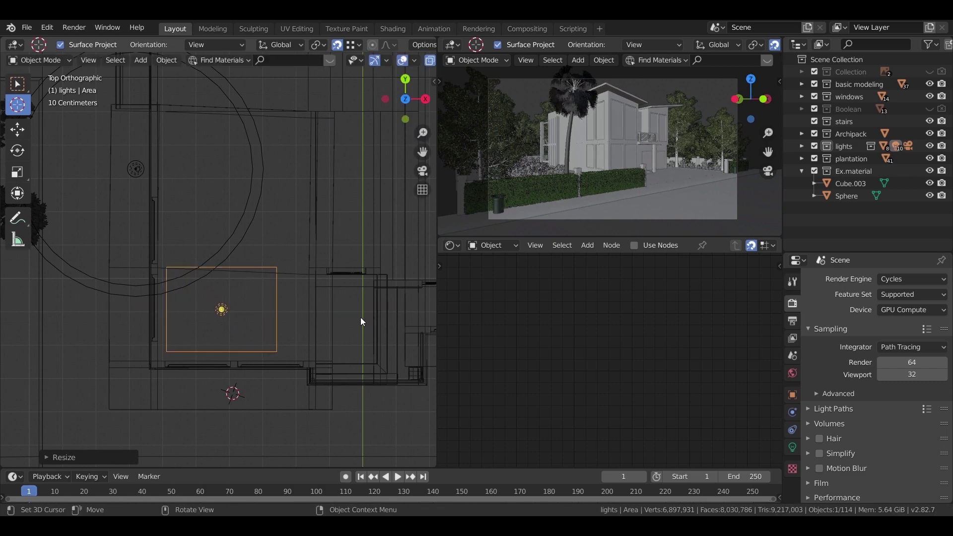
# Turn off snapping and reposition the area light horizontally inside the corner room.
pyautogui.press('g')
pyautogui.click(362, 295)
pyautogui.rightClick(322, 301)
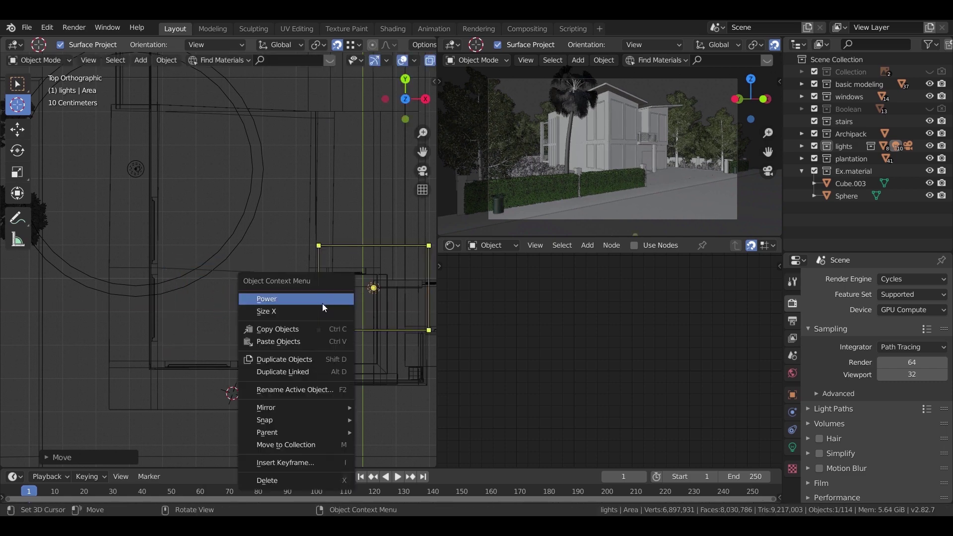
pyautogui.click(340, 45)
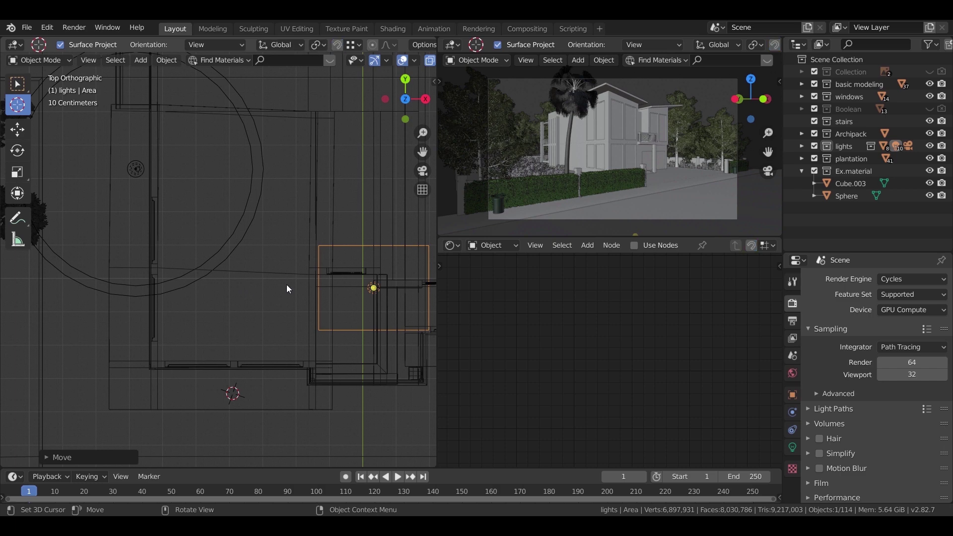
pyautogui.press('g')
pyautogui.hotkey('shift', 'z')
pyautogui.click(121, 308)
# Enlarge the area light again and centre it between the corner room's walls without changing its height.
pyautogui.press('s')
pyautogui.click(328, 316)
pyautogui.press('g')
pyautogui.hotkey('shift', 'z')
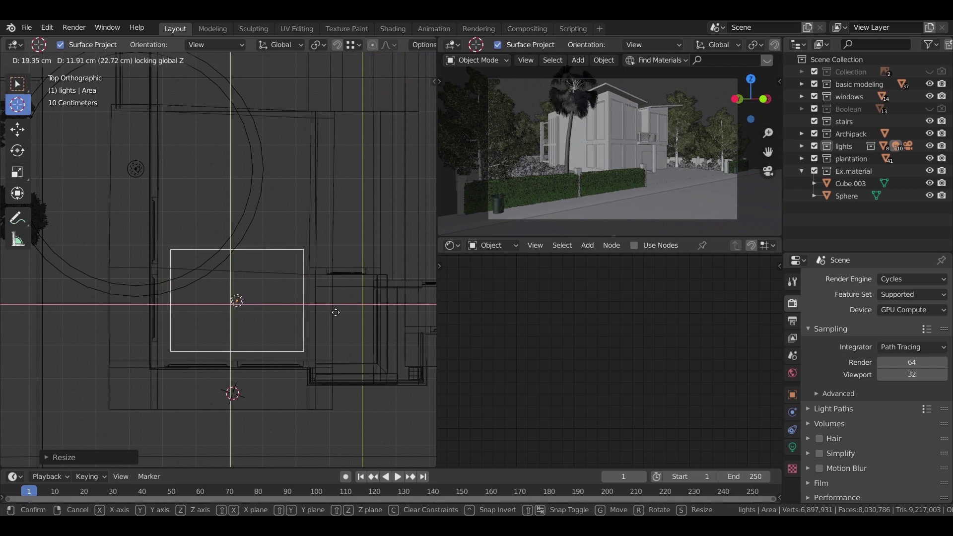
pyautogui.click(336, 312)
# Stretch the area light along Y and shift it along Y to fit the corner room's depth.
pyautogui.press('s')
pyautogui.press('x')
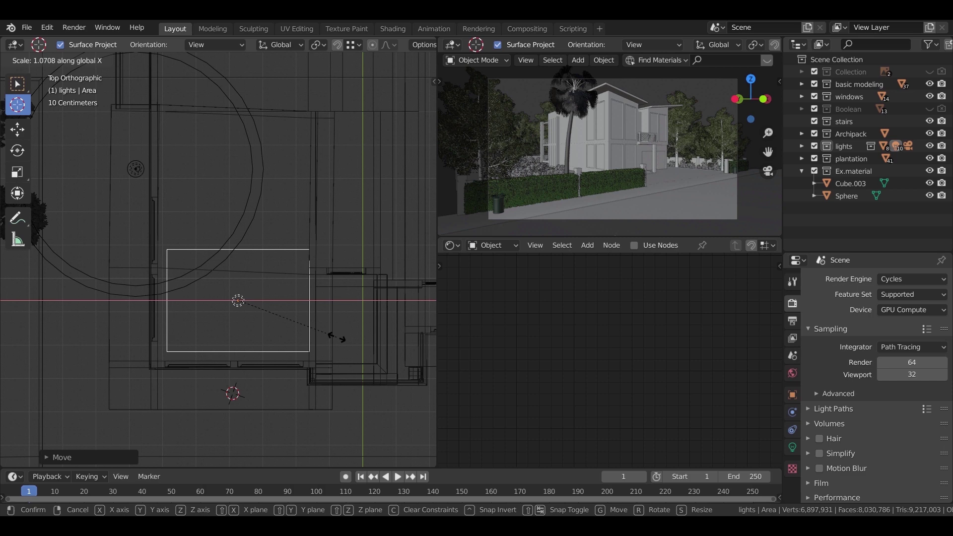
pyautogui.press('y')
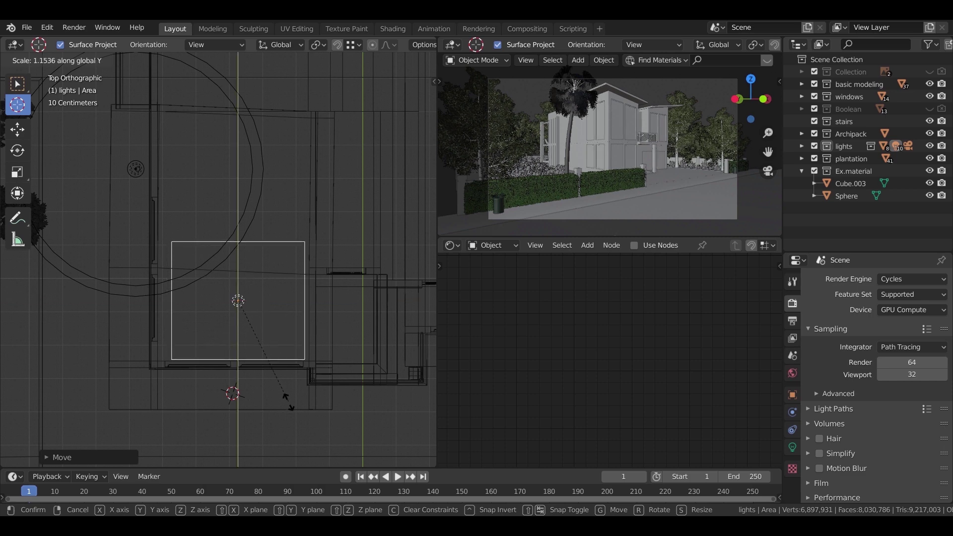
pyautogui.click(293, 424)
pyautogui.press('g')
pyautogui.press('y')
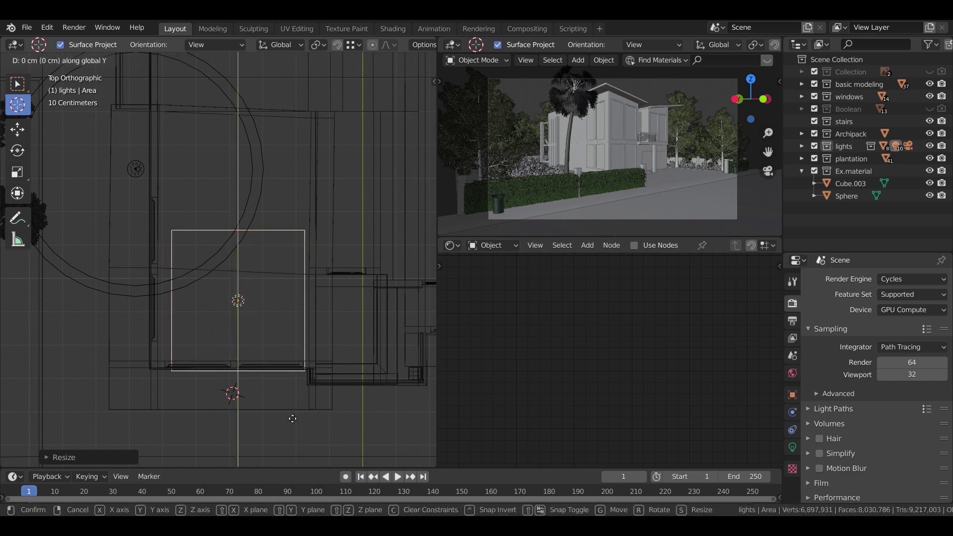
pyautogui.click(299, 416)
# Raise the area light vertically towards the top of the ground-floor windows.
pyautogui.moveTo(298, 417); pyautogui.dragTo(311, 354, button='middle')
pyautogui.press('g')
pyautogui.press('z')
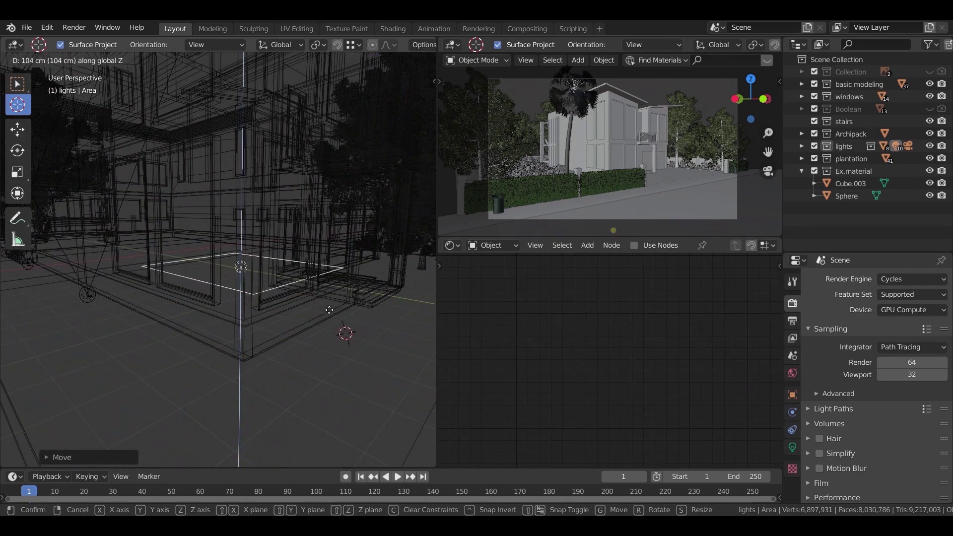
pyautogui.click(321, 245)
# Turn off X-ray and fine-tune the area light's height just above the ground-floor windows inside the room.
pyautogui.moveTo(319, 249); pyautogui.dragTo(299, 275, button='middle')
pyautogui.press('z')
pyautogui.click(363, 231)
pyautogui.moveTo(366, 231)
pyautogui.mouseDown(button='middle')
pyautogui.moveTo(325, 220)
pyautogui.moveTo(344, 235)
pyautogui.moveTo(306, 183)
pyautogui.moveTo(294, 254)
pyautogui.moveTo(333, 261)
pyautogui.moveTo(22, 271)
pyautogui.moveTo(8, 253)
pyautogui.mouseUp(button='middle')
pyautogui.scroll(4, 305, 183)
pyautogui.scroll(3, 294, 254)
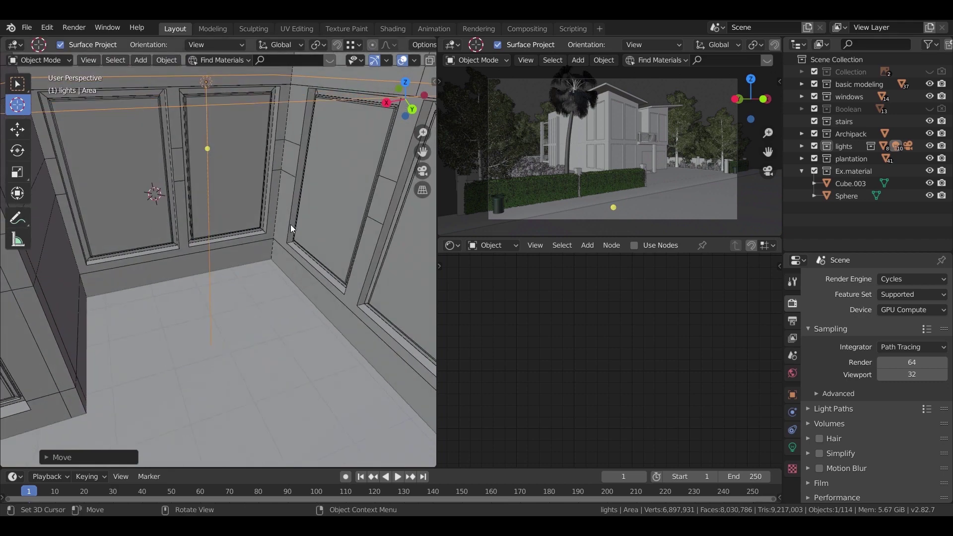
pyautogui.moveTo(276, 227); pyautogui.dragTo(264, 308, button='middle')
pyautogui.press('g')
pyautogui.press('z')
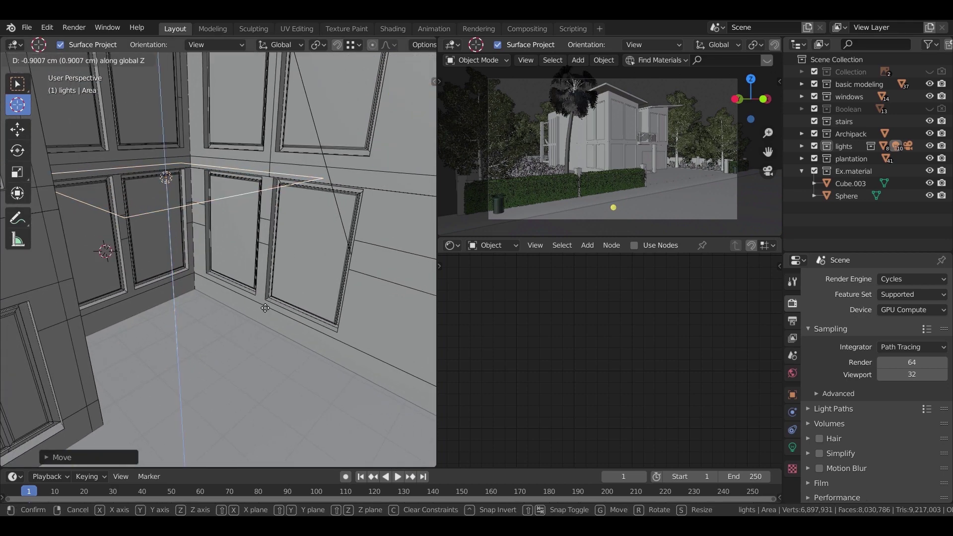
pyautogui.click(252, 303)
# Shift the area light horizontally by about 32 cm to line up with the room's walls.
pyautogui.moveTo(252, 303); pyautogui.dragTo(260, 332, button='middle')
pyautogui.press('g')
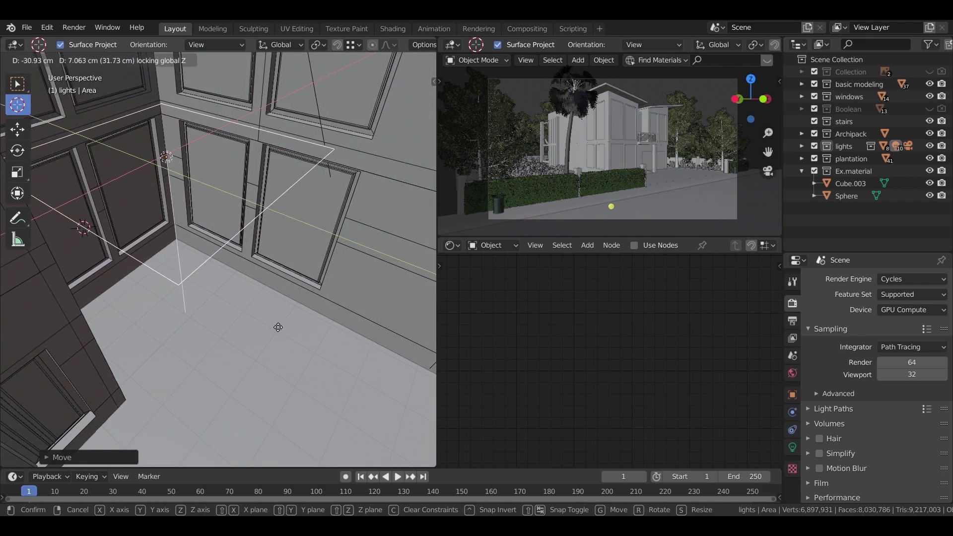
pyautogui.click(282, 329)
# Duplicate the area light about 515 cm upwards to the upper-floor ceiling.
pyautogui.moveTo(281, 329); pyautogui.dragTo(316, 337, button='middle')
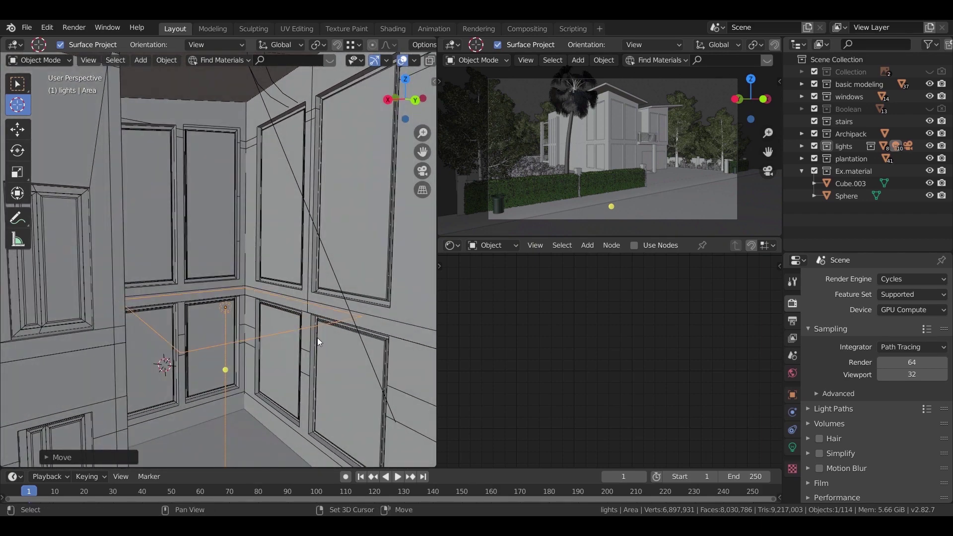
pyautogui.hotkey('shift', 'd')
pyautogui.press('z')
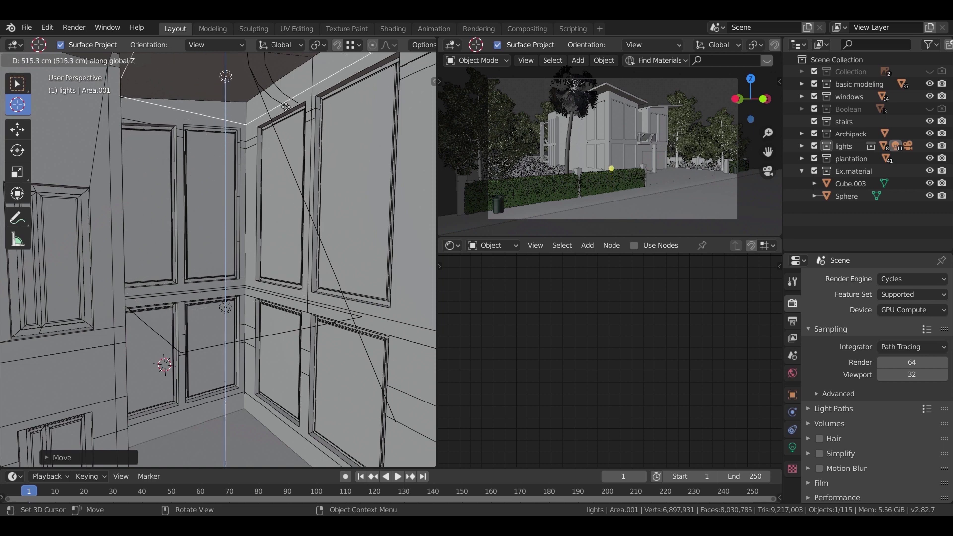
pyautogui.click(284, 104)
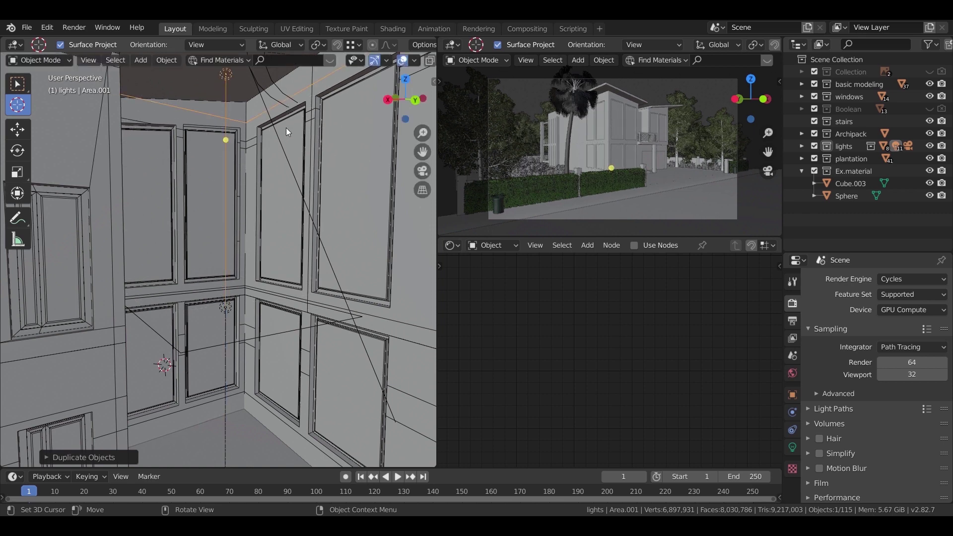
# Tilt the upper area light about the Y axis and raise it to follow the sloped ceiling.
pyautogui.moveTo(285, 144); pyautogui.dragTo(350, 278, button='middle')
pyautogui.scroll(3, 286, 182)
pyautogui.press('r')
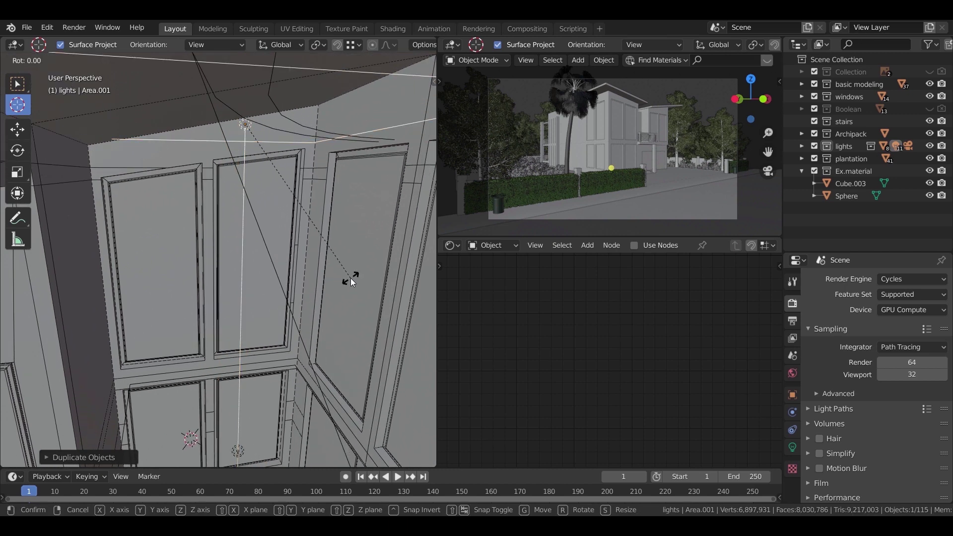
pyautogui.press('y')
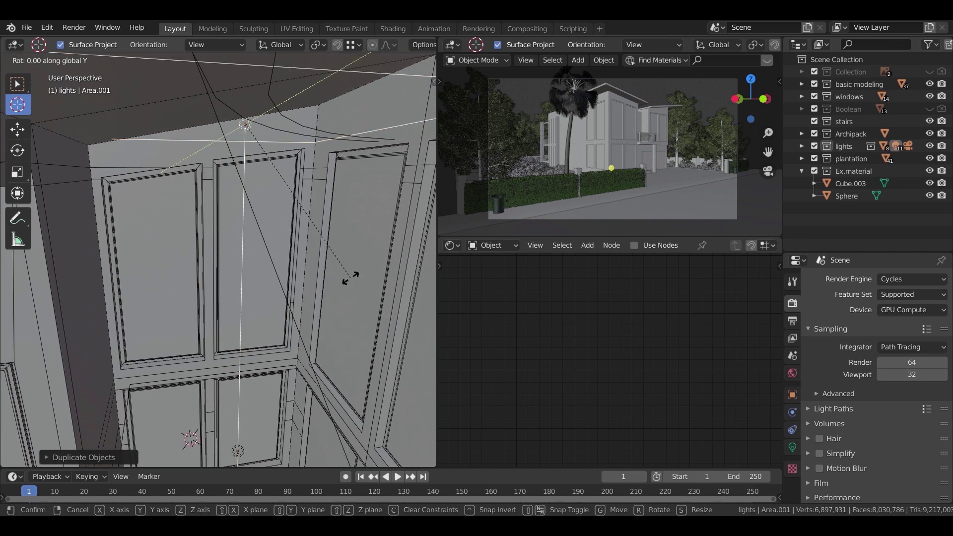
pyautogui.click(391, 289)
pyautogui.press('g')
pyautogui.press('z')
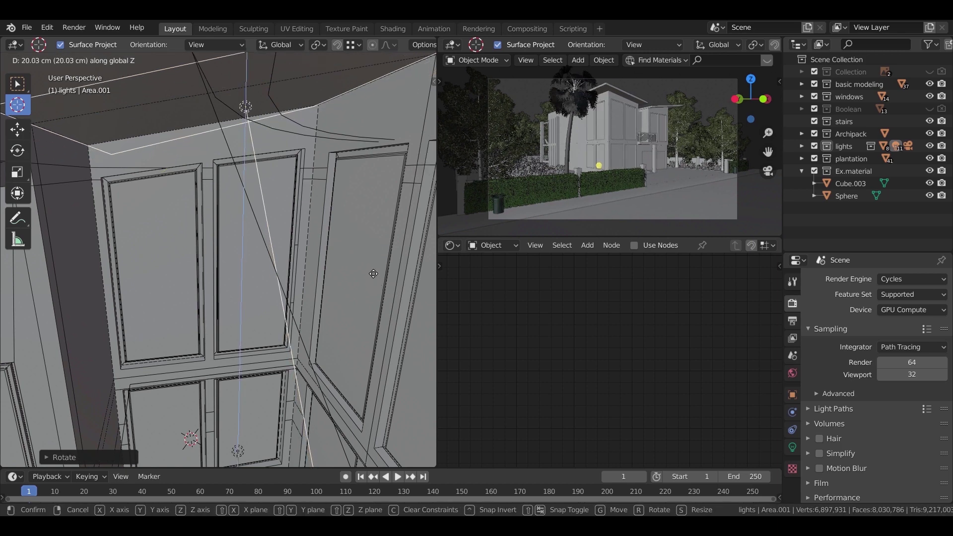
pyautogui.click(375, 277)
pyautogui.press('r')
pyautogui.press('y')
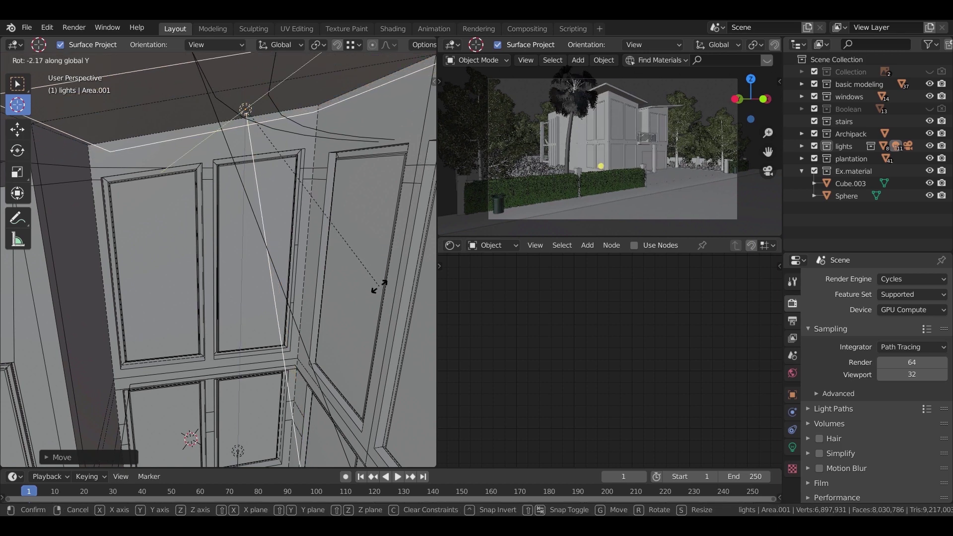
pyautogui.click(381, 289)
# Scale the upper area light along Y and shift it along Y to fit between the upper room's walls.
pyautogui.press('s')
pyautogui.press('y')
pyautogui.click(320, 204)
pyautogui.moveTo(325, 210); pyautogui.dragTo(314, 261, button='middle')
pyautogui.press('g')
pyautogui.press('y')
pyautogui.click(325, 238)
pyautogui.press('g')
pyautogui.press('y')
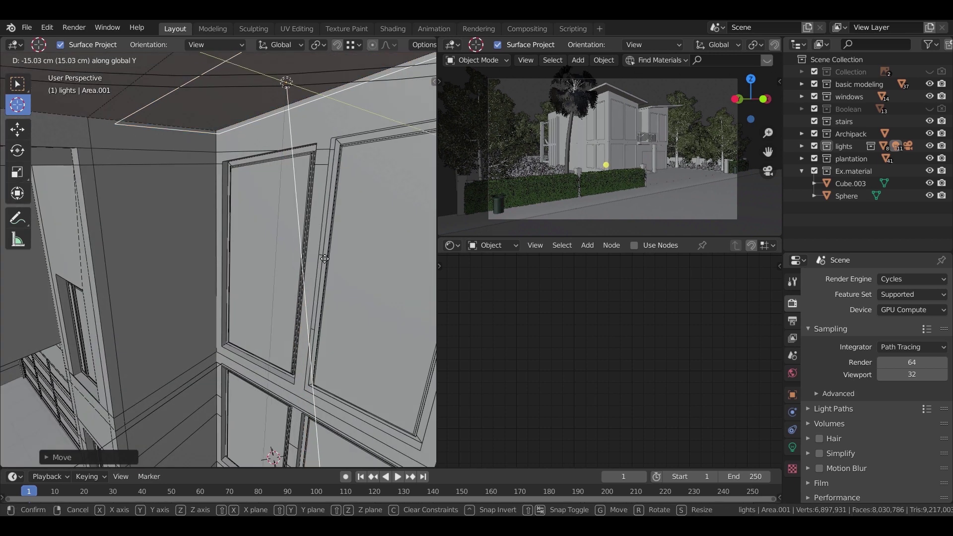
pyautogui.click(333, 265)
# Set the upper area light's power to 200 W in its light properties.
pyautogui.moveTo(333, 265); pyautogui.dragTo(261, 249, button='middle')
pyautogui.scroll(2, 262, 249)
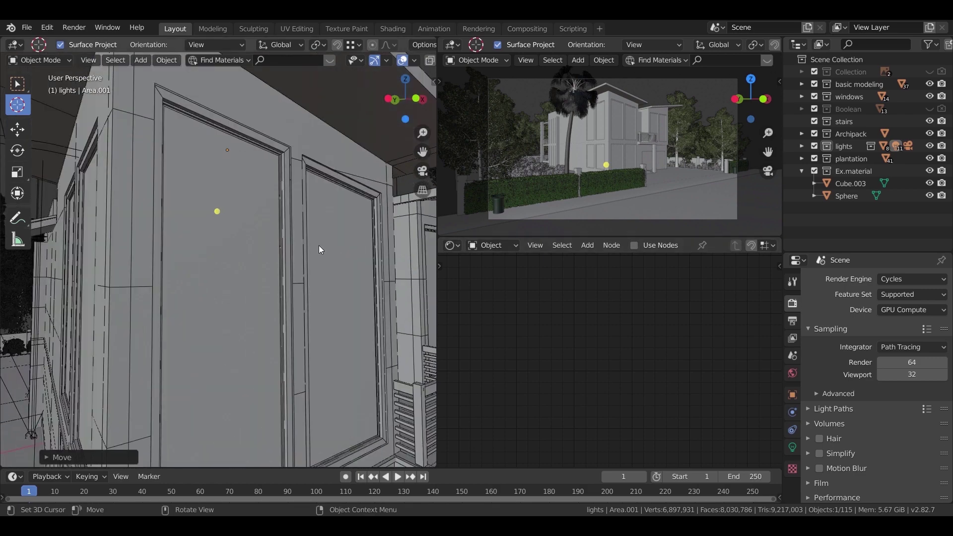
pyautogui.click(793, 447)
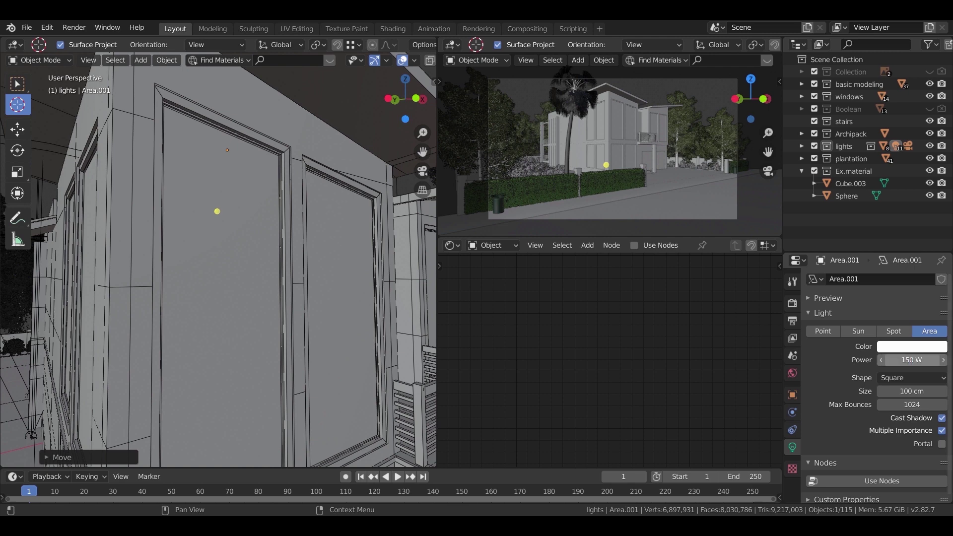
pyautogui.click(901, 360)
# Give the upper area light a warm colour with the hex value FFEBCE.
pyautogui.click(912, 346)
pyautogui.click(880, 229)
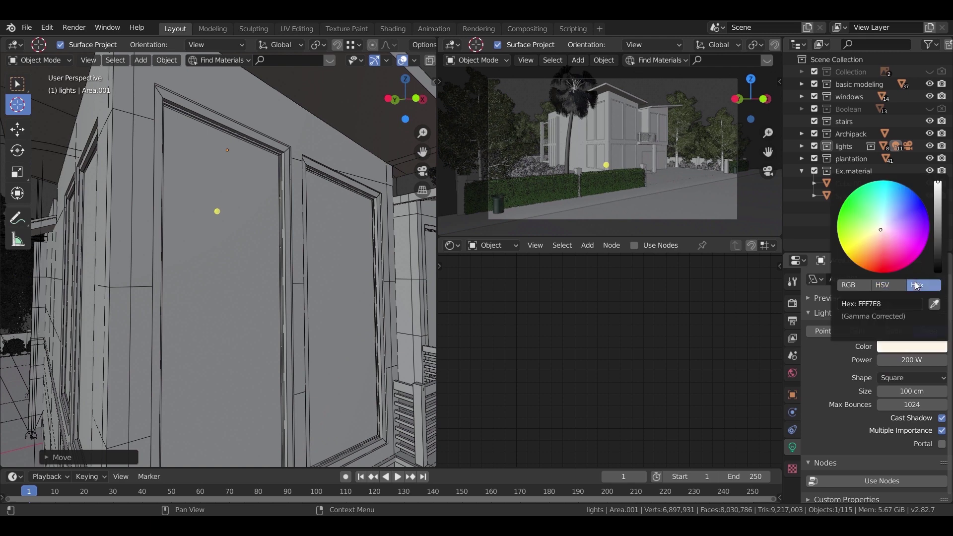
pyautogui.click(897, 347)
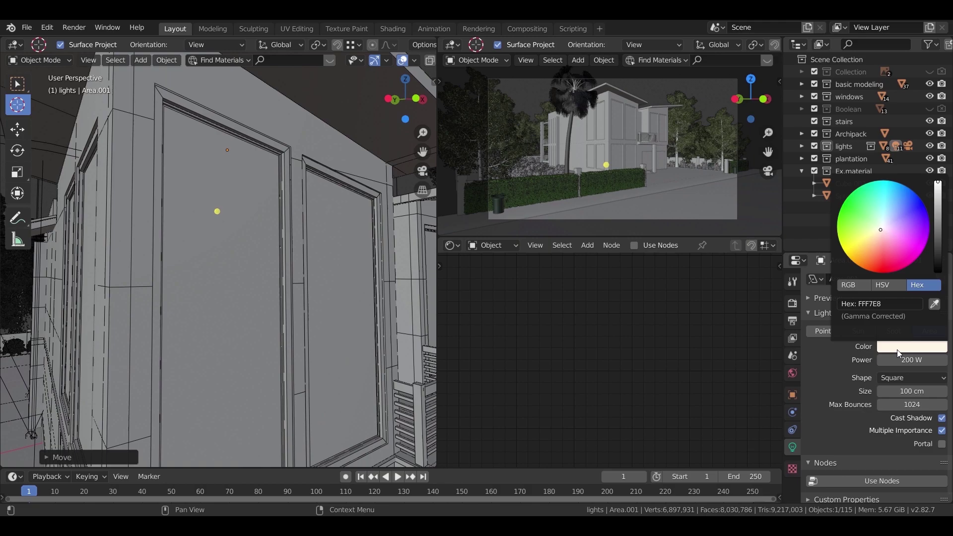
pyautogui.click(877, 305)
pyautogui.write('ffe')
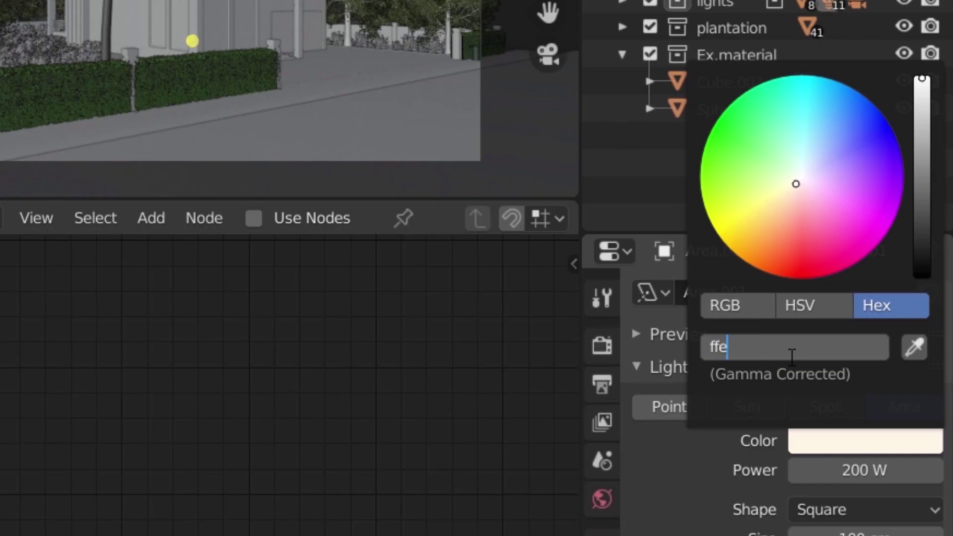
pyautogui.write('bce')
pyautogui.press('Return')
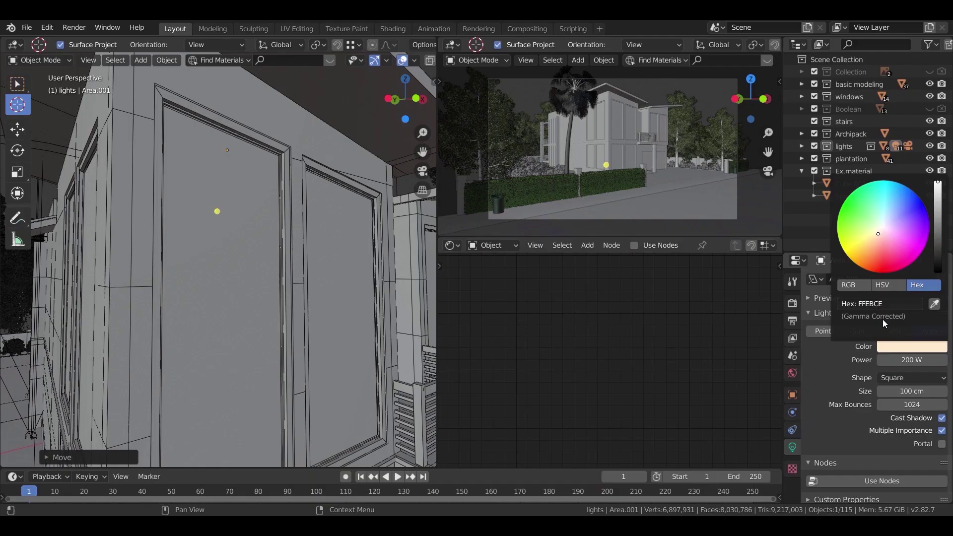
# Select the lower-floor area light and set its power to 200 W and its colour to the hex value FFEBCE.
pyautogui.moveTo(342, 303); pyautogui.dragTo(89, 347, button='middle')
pyautogui.click(172, 255)
pyautogui.click(18, 83)
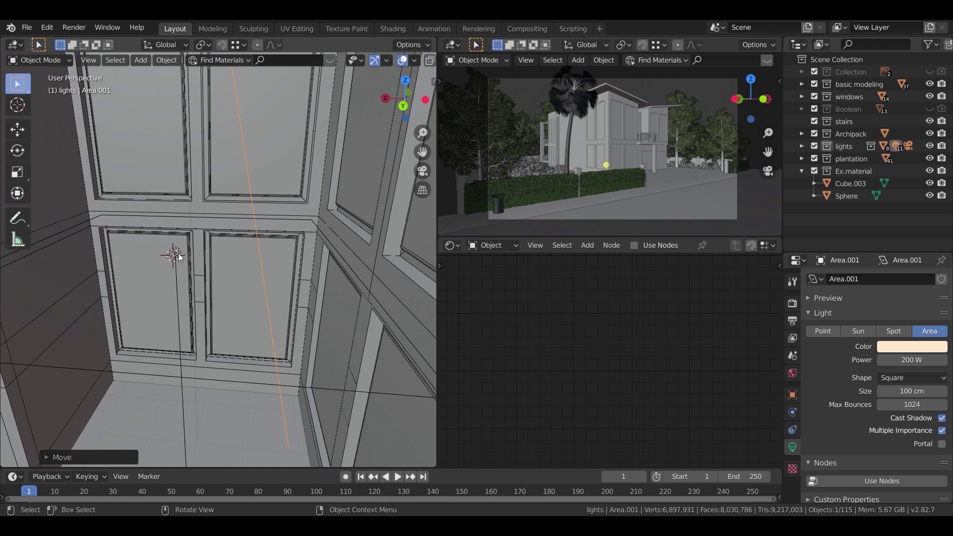
pyautogui.click(179, 257)
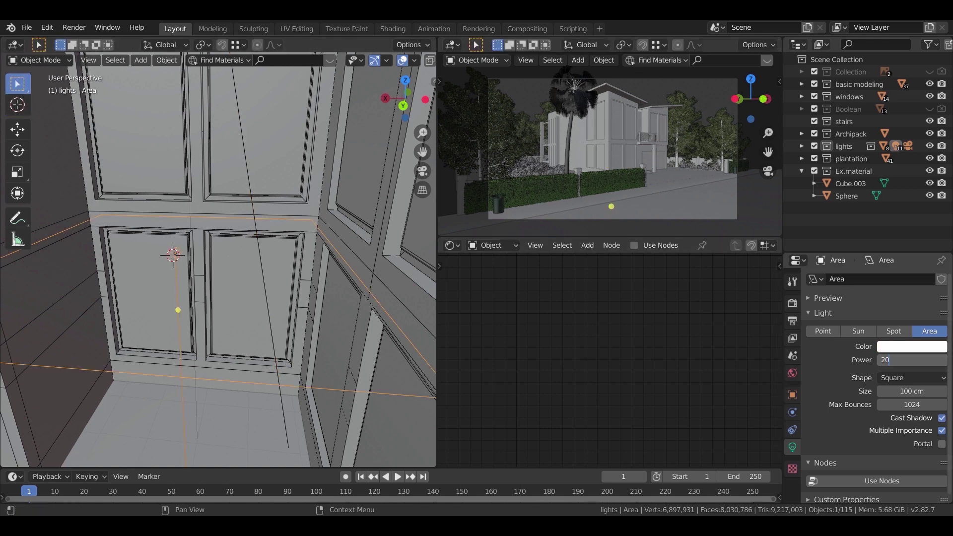
pyautogui.click(910, 347)
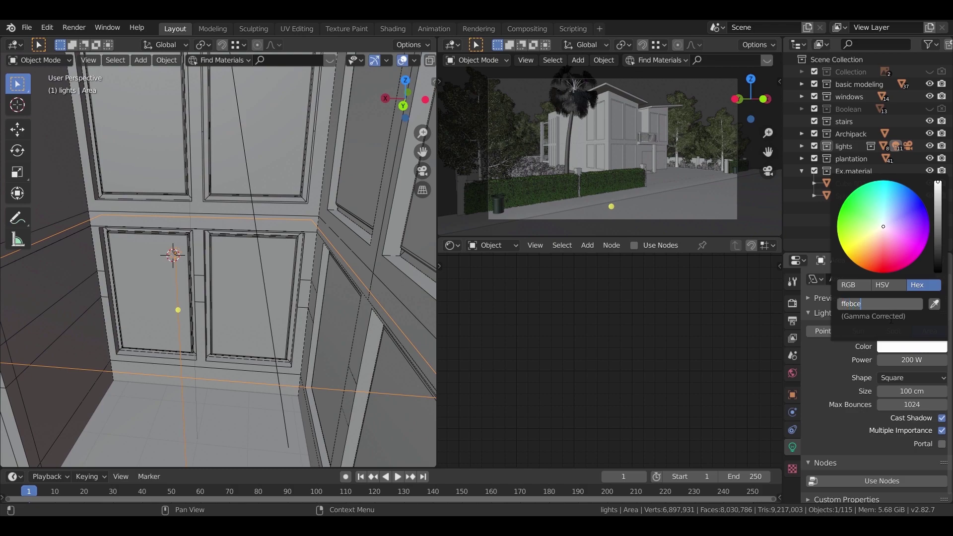
pyautogui.press('Return')
# Preview the interior lighting through the windows of the house corner in Rendered shading, and return to Solid shading.
pyautogui.moveTo(326, 346)
pyautogui.mouseDown(button='middle')
pyautogui.moveTo(288, 325)
pyautogui.moveTo(173, 306)
pyautogui.moveTo(228, 298)
pyautogui.moveTo(280, 276)
pyautogui.moveTo(260, 288)
pyautogui.mouseUp(button='middle')
pyautogui.scroll(-8, 173, 306)
pyautogui.scroll(3, 230, 299)
pyautogui.scroll(-3, 240, 291)
pyautogui.scroll(2, 280, 275)
pyautogui.press('z')
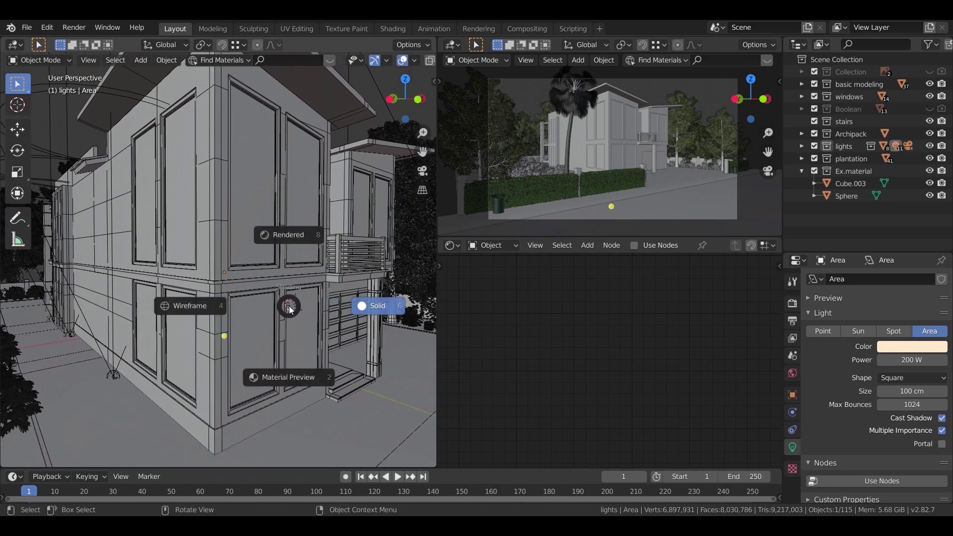
pyautogui.click(287, 256)
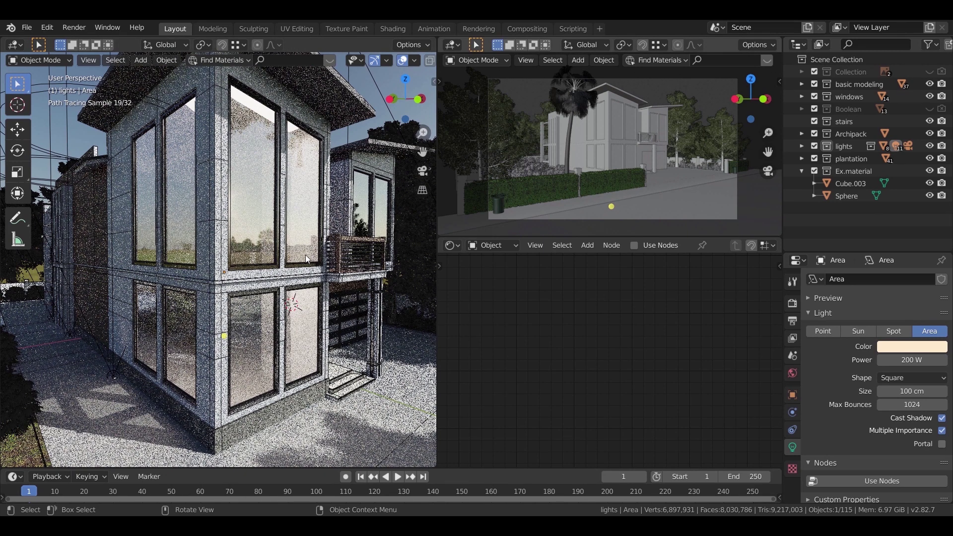
pyautogui.press('z')
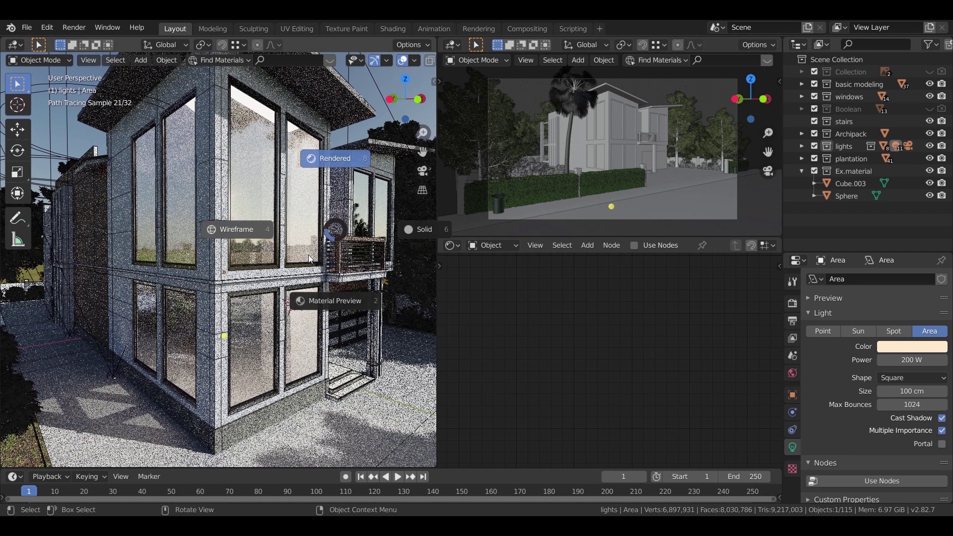
pyautogui.click(414, 235)
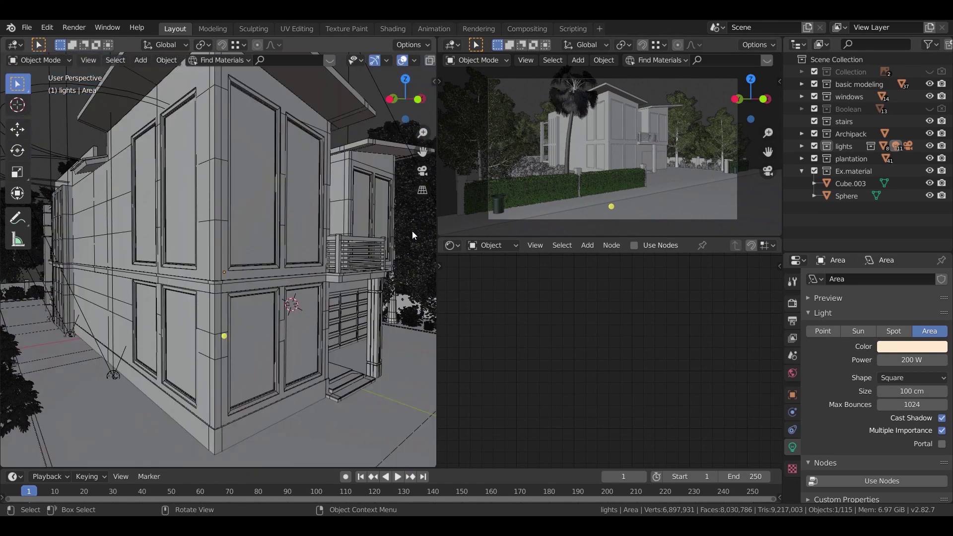